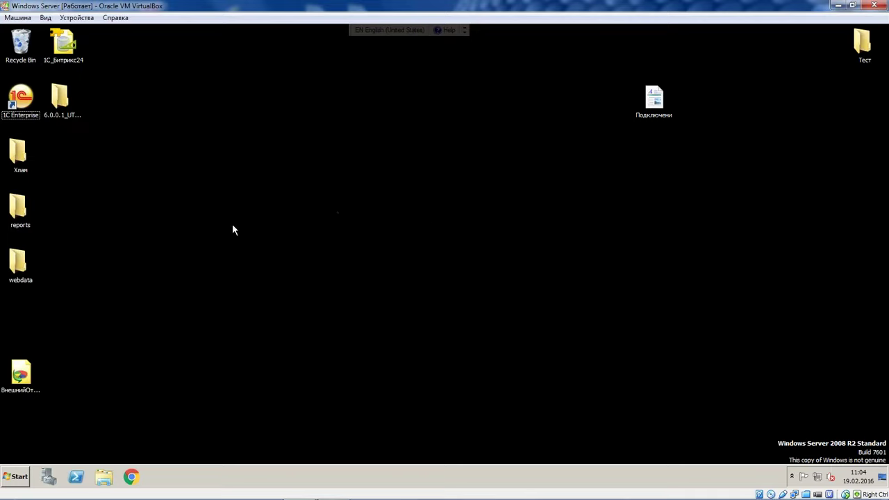
# Open the УТ для вебинара infobase in the 1C Configurator and confirm the login
pyautogui.doubleClick(10, 115)
pyautogui.moveTo(220, 95); pyautogui.dragTo(153, 56)
pyautogui.click(689, 100)
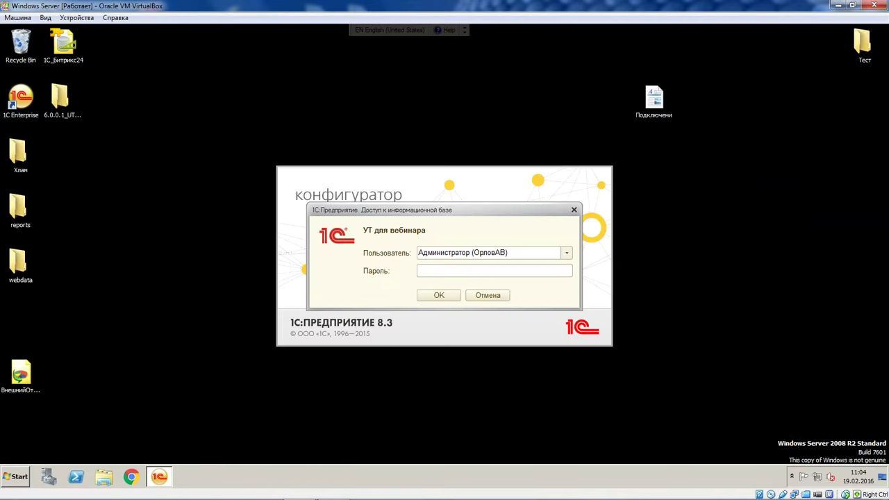
pyautogui.click(437, 296)
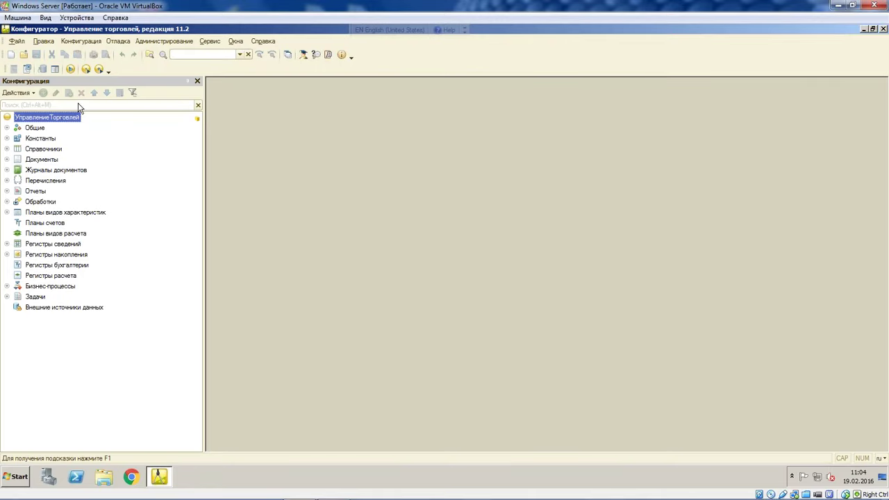
pyautogui.click(86, 41)
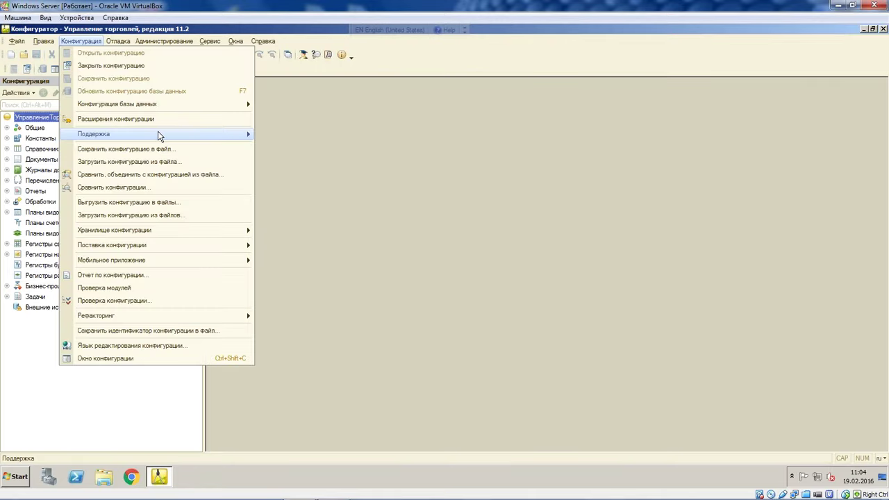
pyautogui.moveTo(136, 134)
pyautogui.click(332, 154)
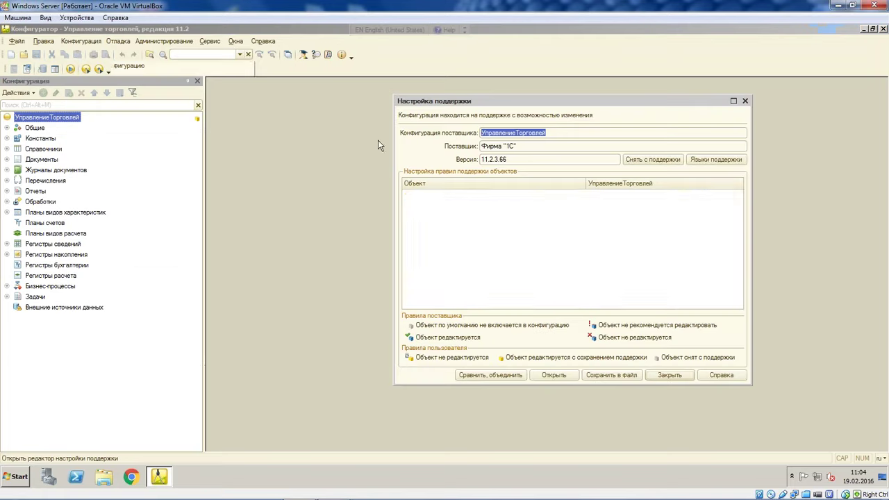
pyautogui.moveTo(634, 102); pyautogui.dragTo(487, 82)
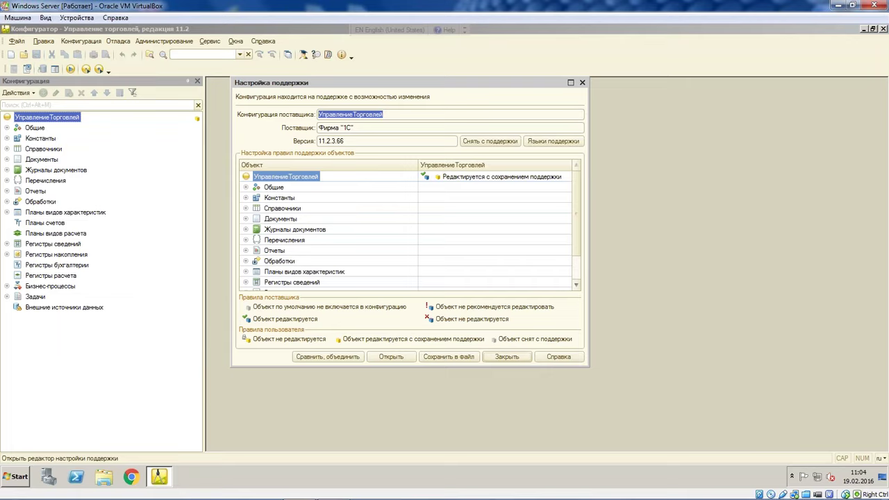
pyautogui.click(582, 83)
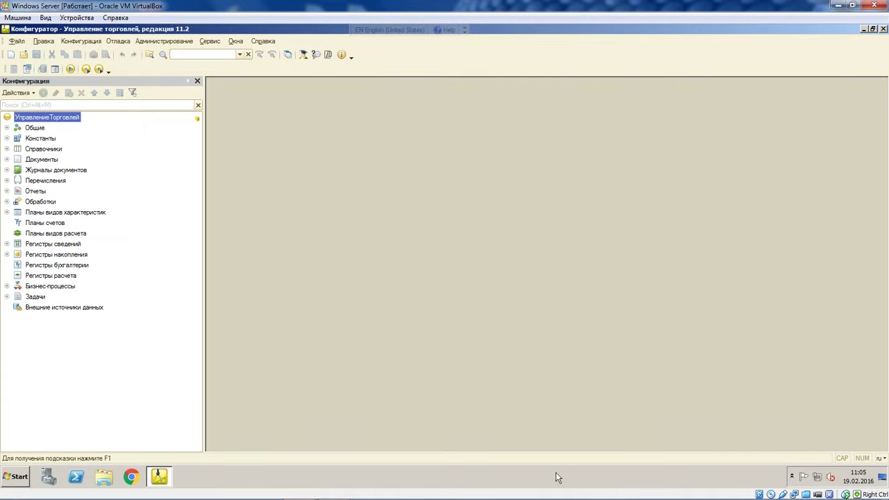
pyautogui.rightClick(506, 477)
# Show the desktop and launch Google Chrome
pyautogui.click(548, 430)
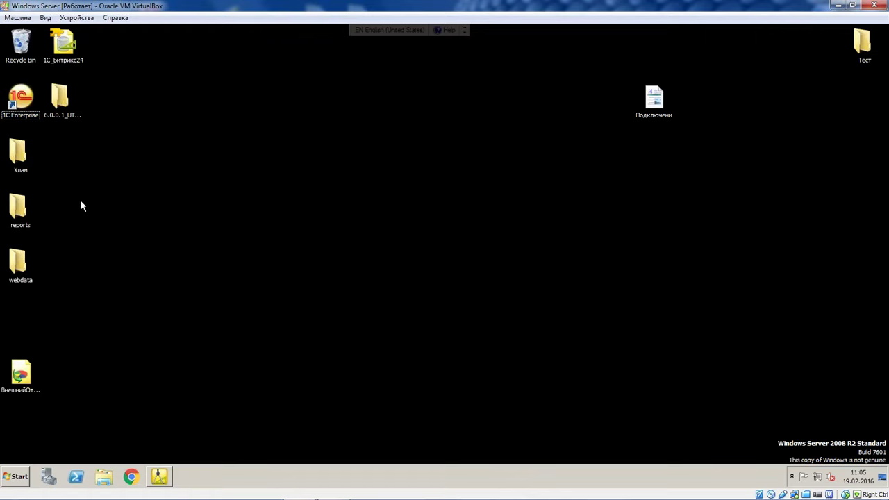
pyautogui.click(60, 99)
pyautogui.click(292, 242)
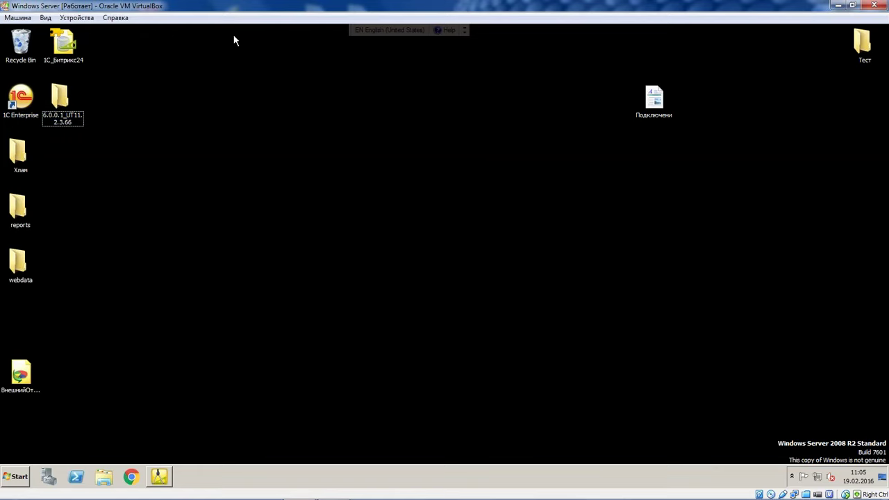
pyautogui.click(131, 476)
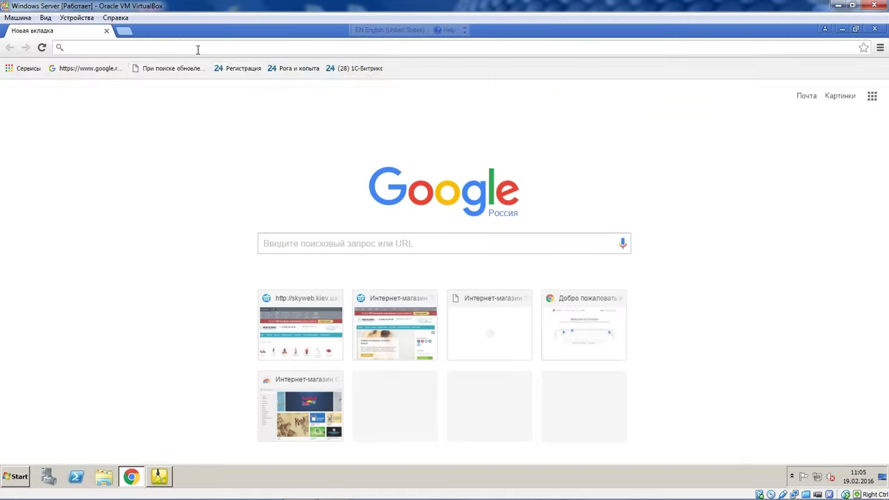
# Enter 1C in the address bar and go to the 1c.1c-bitrix.ru suggestion
pyautogui.write('ac')
pyautogui.press('BackSpace')
pyautogui.press('BackSpace')
pyautogui.write('1C')
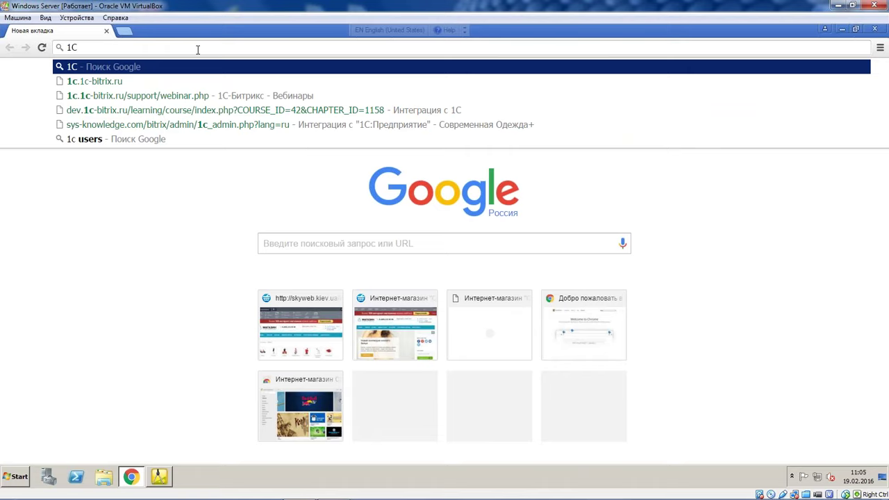
pyautogui.press('Down')
pyautogui.press('Down')
pyautogui.press('Down')
pyautogui.press('Up')
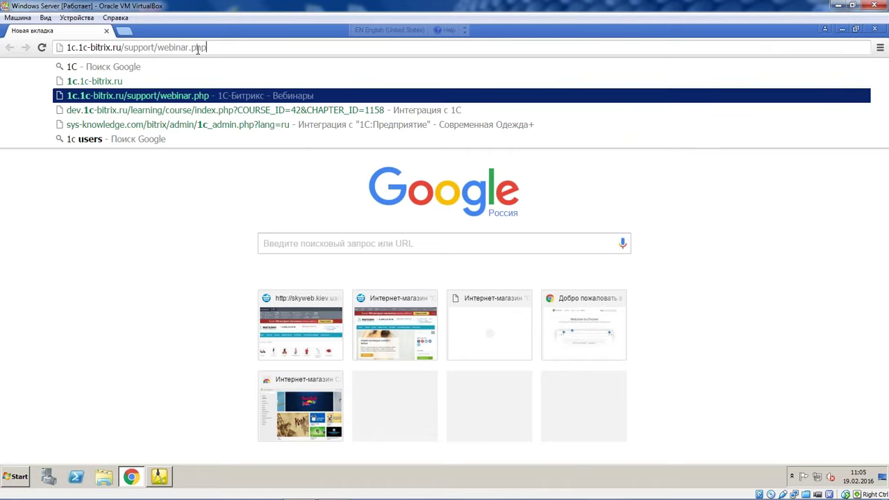
pyautogui.press('Up')
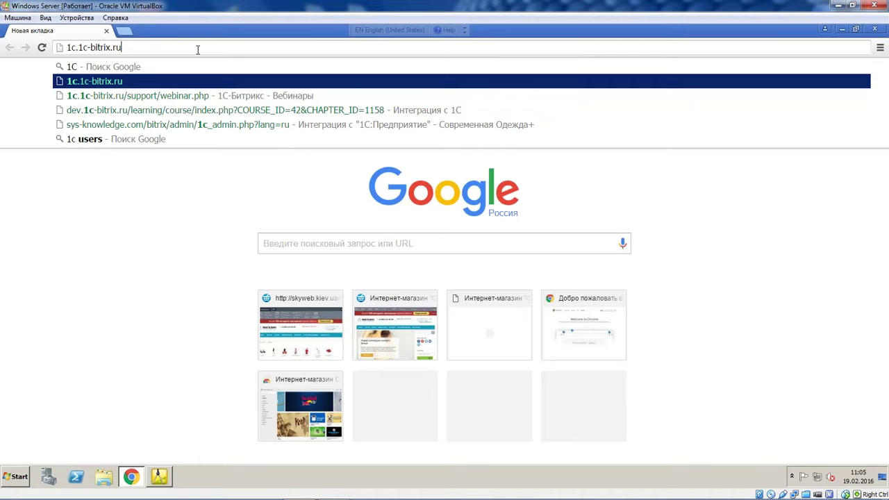
pyautogui.press('Return')
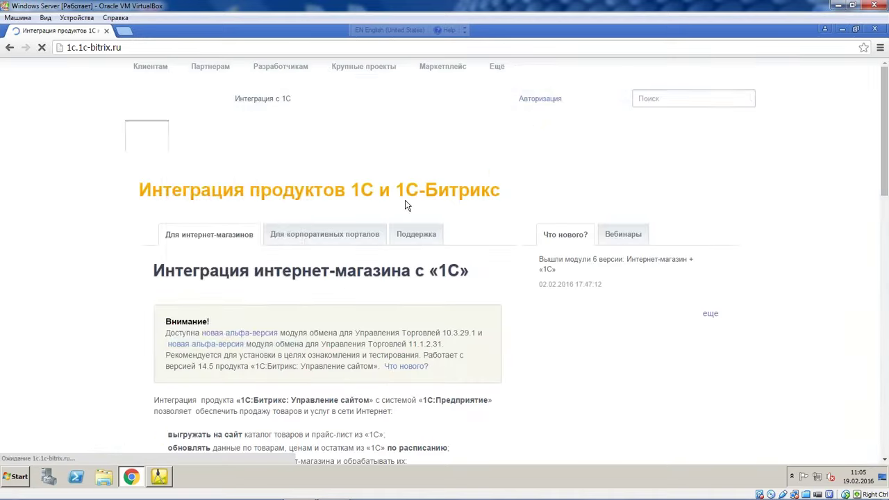
# Open the Скачать page for the Интернет-магазин + «1С» exchange modules
pyautogui.moveTo(251, 135)
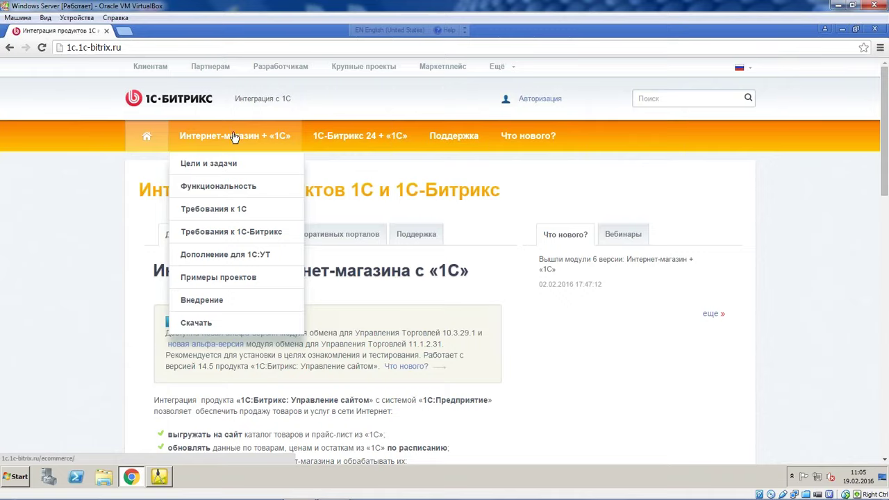
pyautogui.click(230, 324)
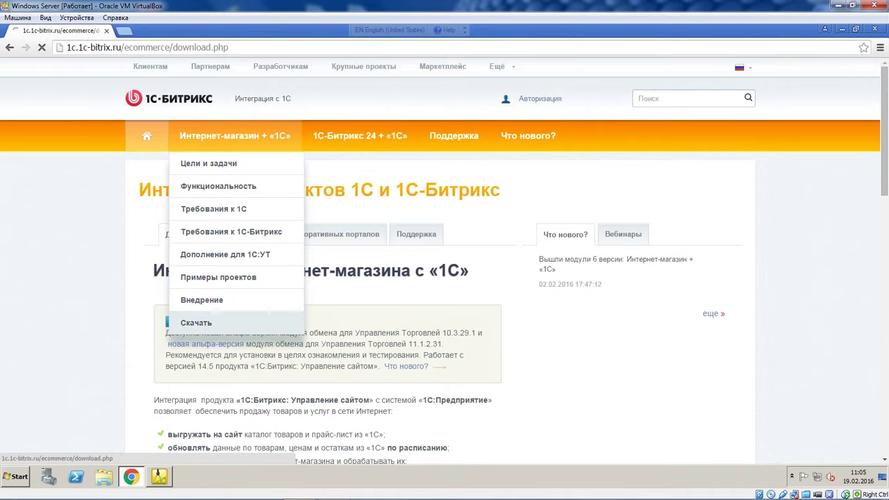
pyautogui.scroll(-2, 450, 185)
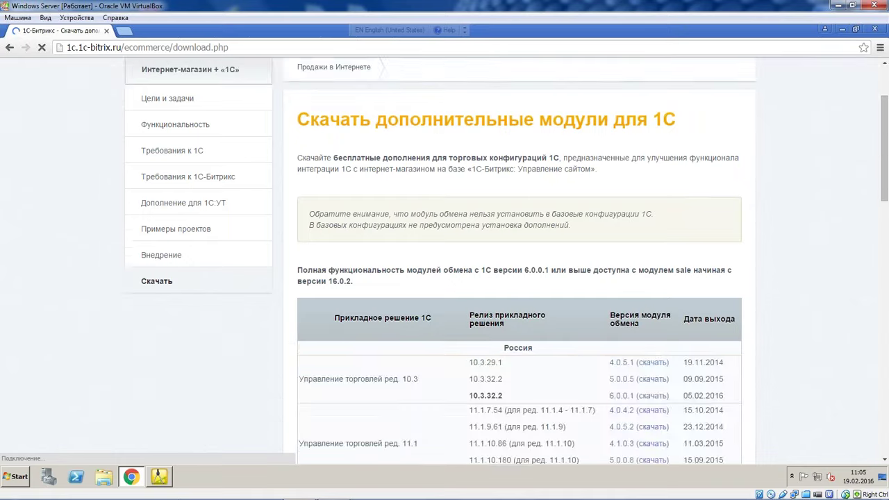
pyautogui.scroll(2, 229, 137)
# Scroll the release table and highlight the 1.3 release numbers
pyautogui.moveTo(229, 137)
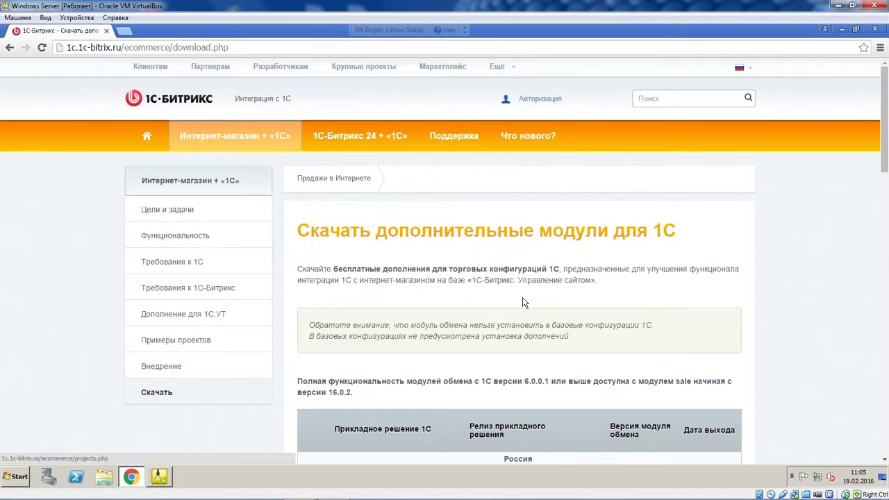
pyautogui.scroll(-1, 524, 302)
pyautogui.scroll(-4, 523, 306)
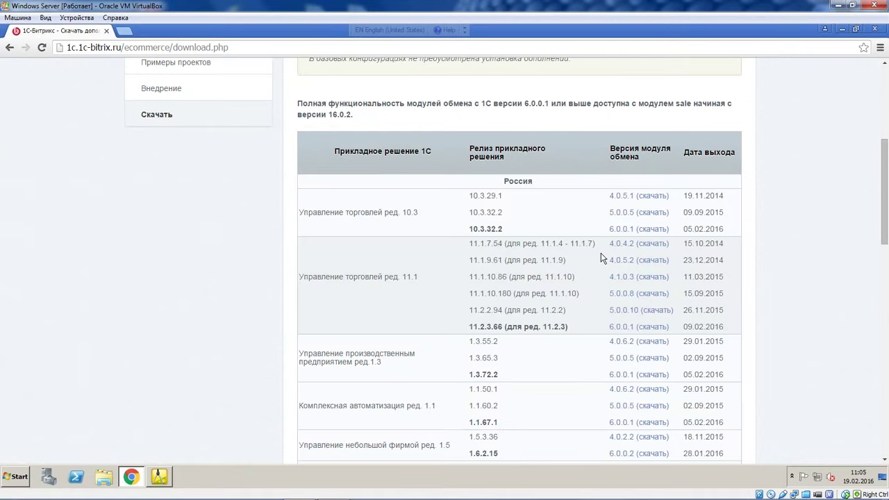
pyautogui.scroll(-3, 621, 259)
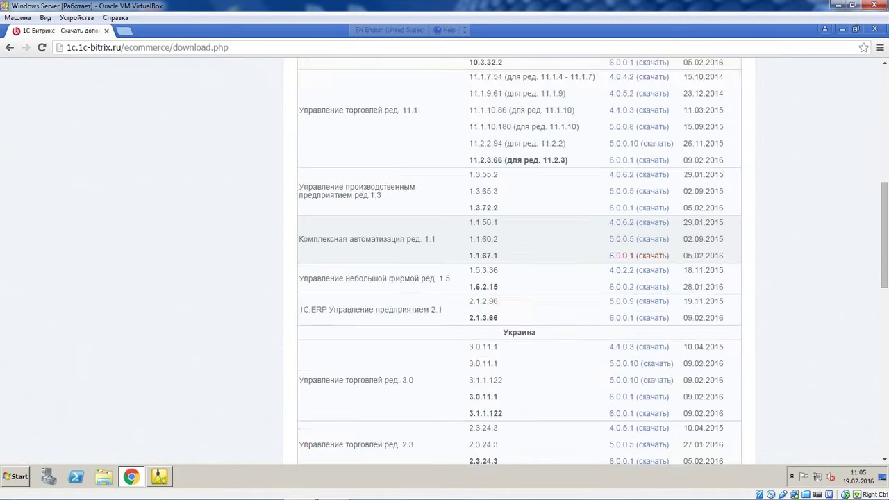
pyautogui.moveTo(462, 208); pyautogui.dragTo(468, 173)
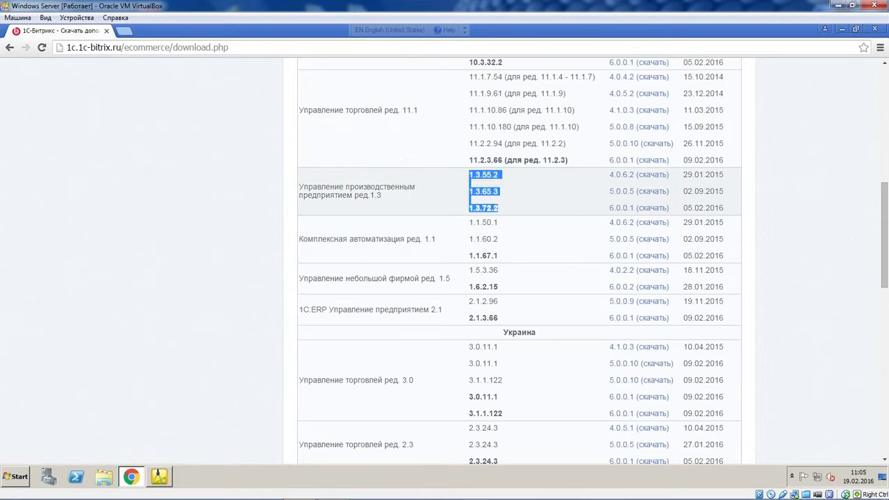
pyautogui.click(468, 173)
pyautogui.scroll(1, 468, 173)
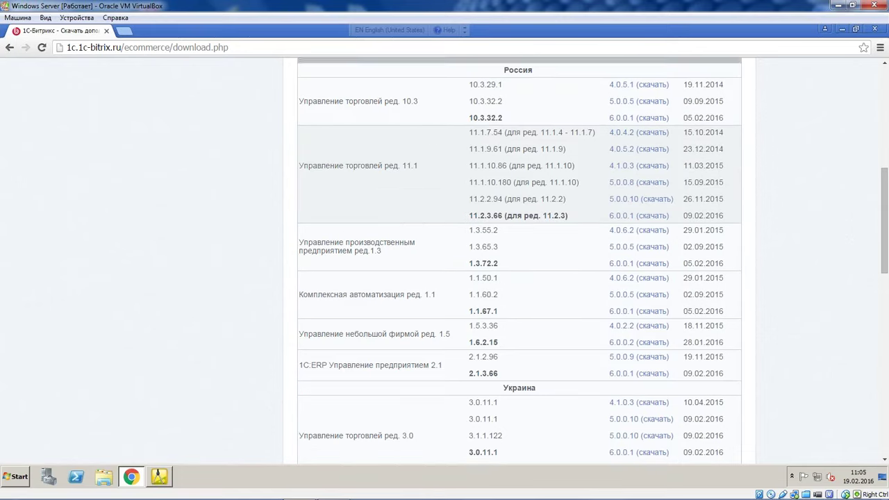
pyautogui.scroll(1, 473, 187)
# Highlight the 11.1 module versions down to 11.2.3.66 and review the rest of the table
pyautogui.moveTo(473, 187); pyautogui.dragTo(495, 186)
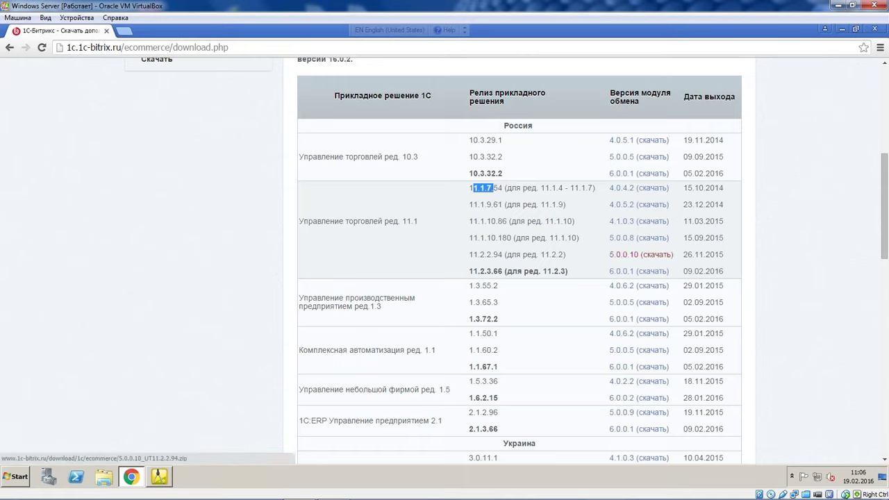
pyautogui.moveTo(610, 186); pyautogui.dragTo(605, 271)
pyautogui.click(726, 258)
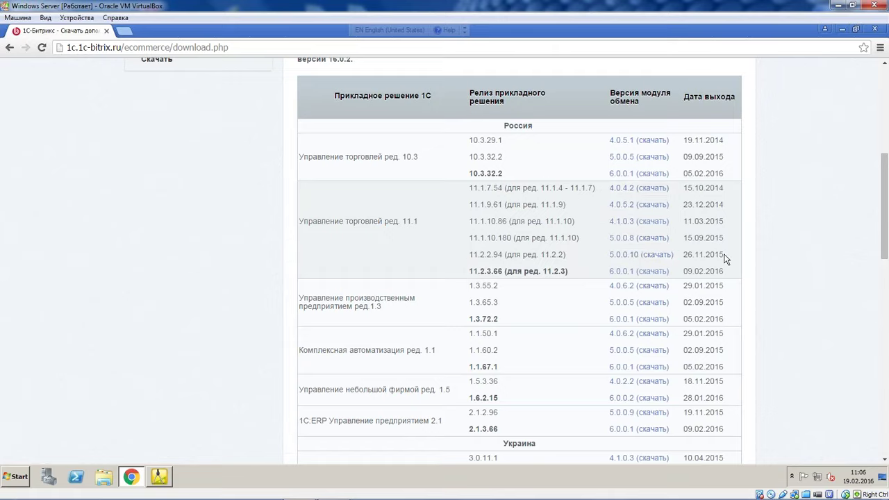
pyautogui.scroll(-1, 674, 282)
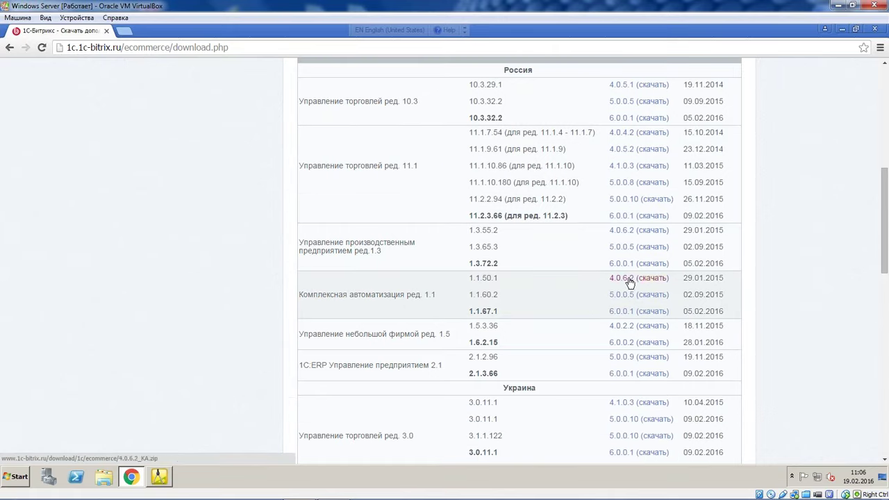
pyautogui.scroll(-8, 595, 313)
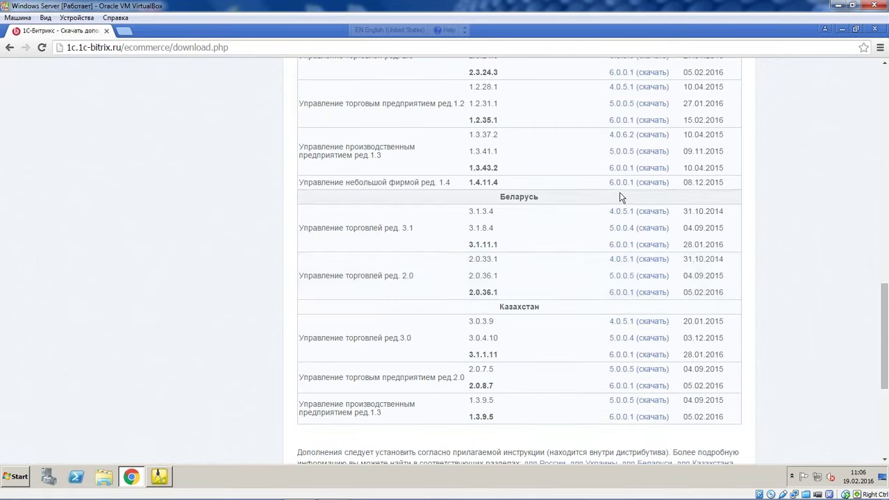
pyautogui.scroll(3, 621, 198)
pyautogui.scroll(6, 604, 292)
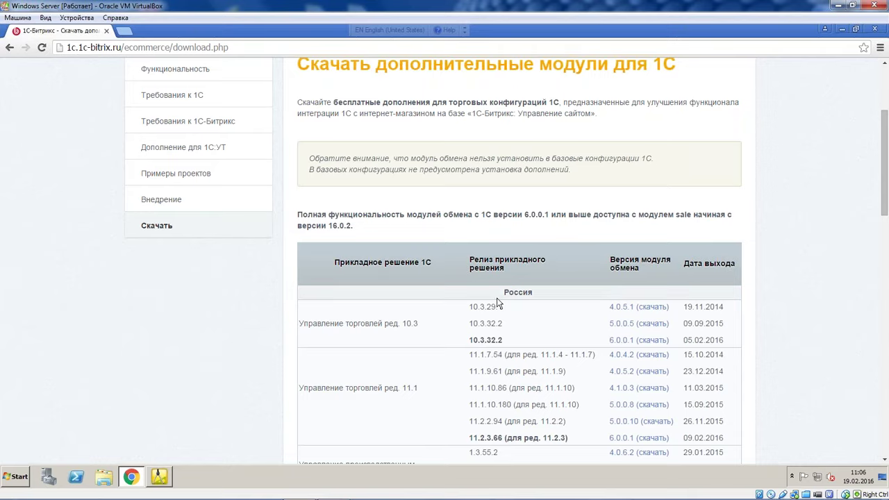
pyautogui.moveTo(504, 292); pyautogui.dragTo(533, 292)
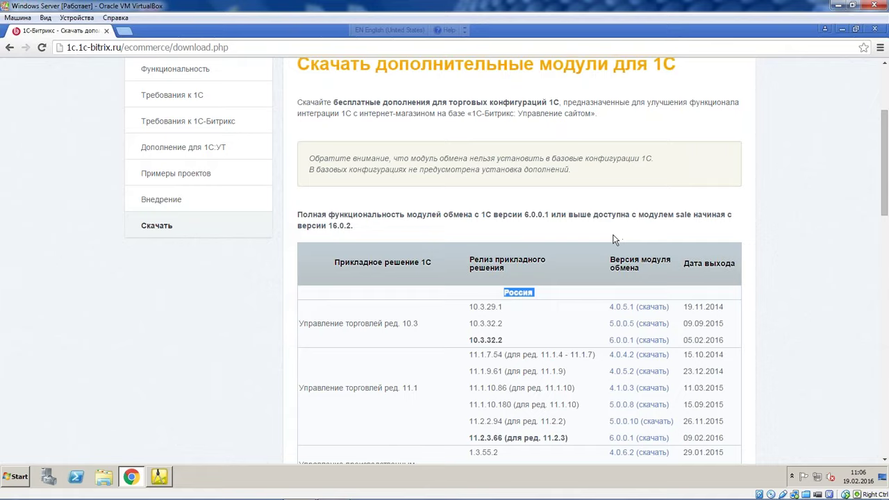
pyautogui.scroll(-1, 611, 305)
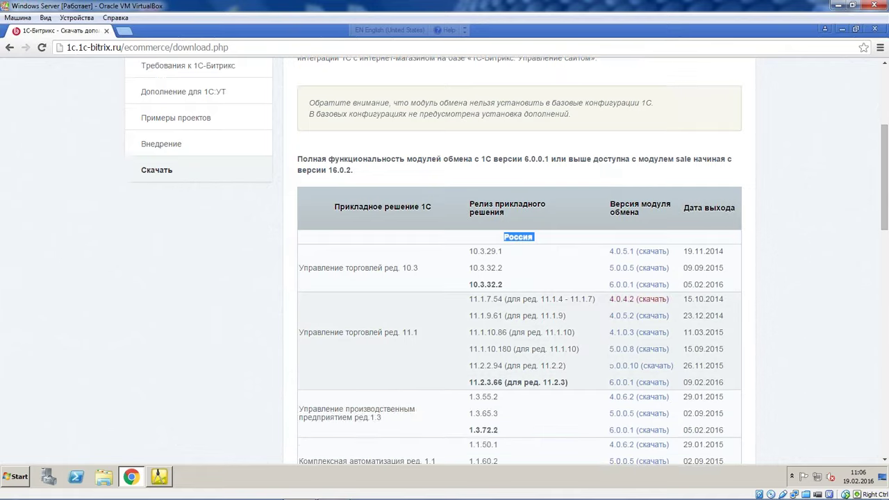
pyautogui.scroll(-4, 588, 294)
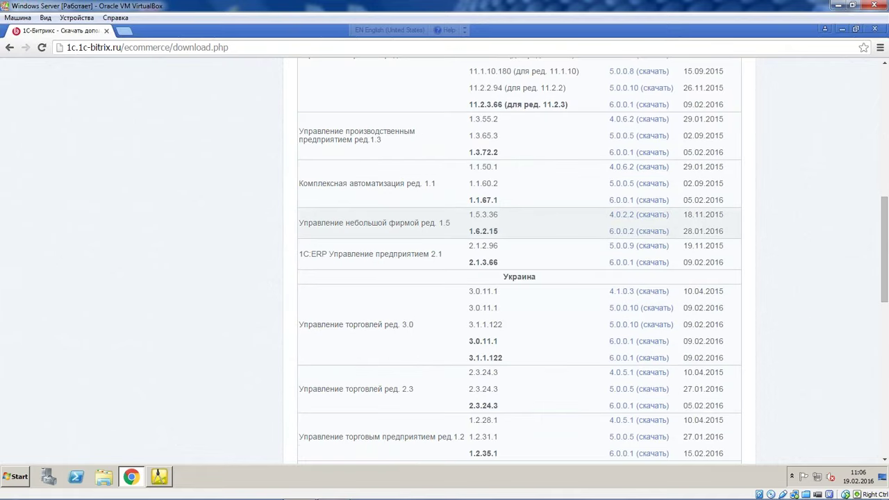
pyautogui.scroll(3, 629, 173)
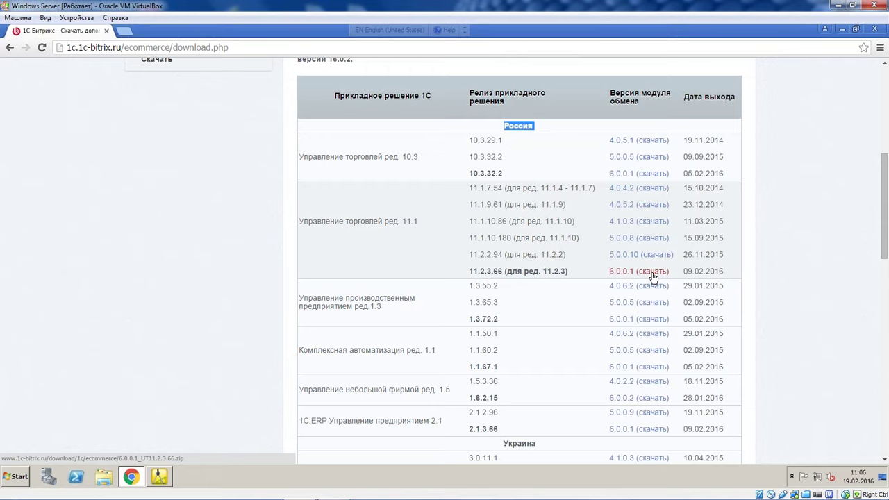
pyautogui.moveTo(473, 271); pyautogui.dragTo(503, 271)
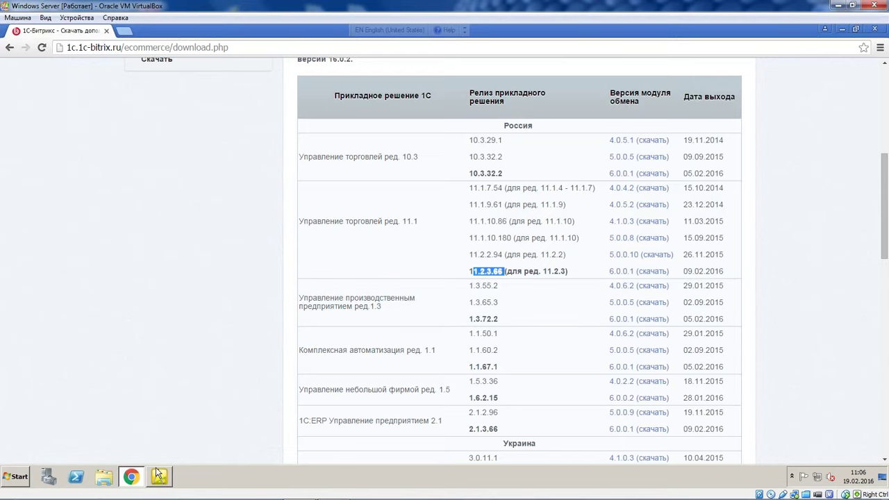
pyautogui.rightClick(216, 469)
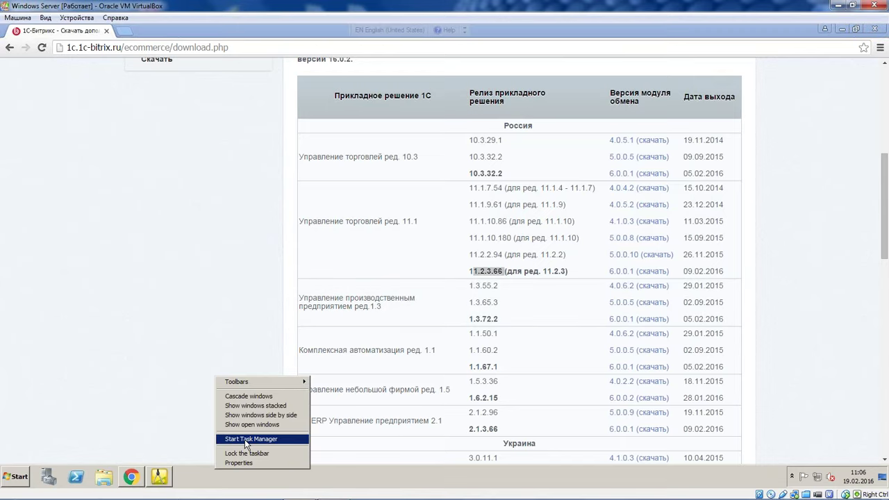
pyautogui.click(294, 472)
pyautogui.rightClick(291, 469)
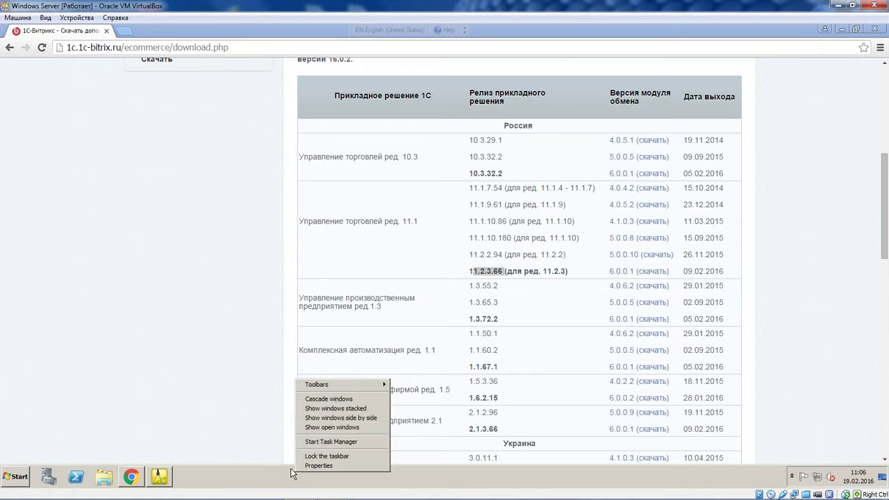
pyautogui.click(264, 337)
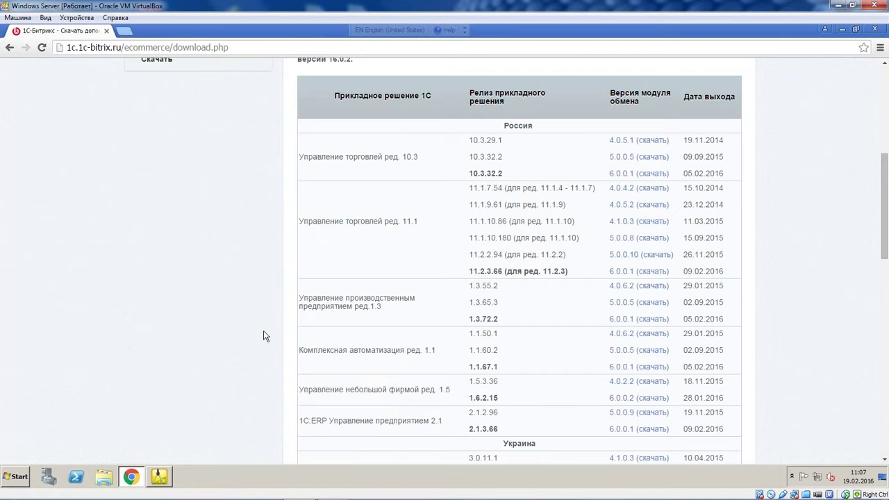
pyautogui.scroll(-1, 261, 332)
pyautogui.scroll(-3, 258, 336)
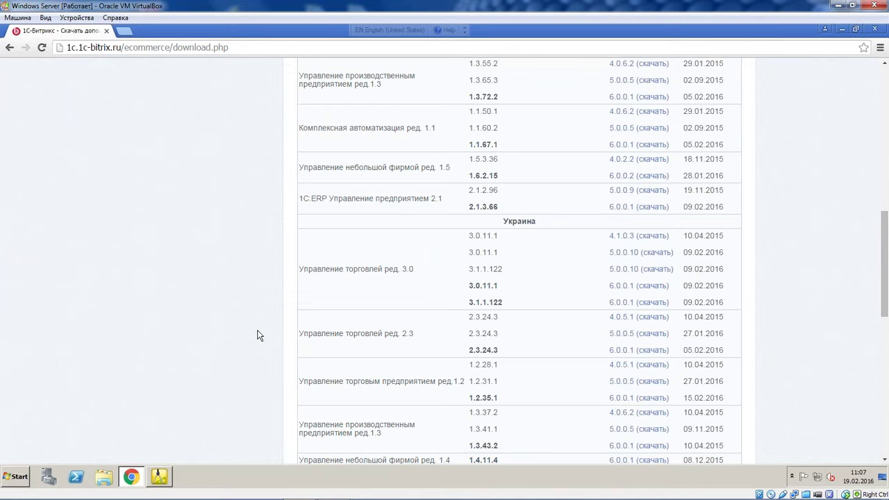
# Show the desktop and open the 6.0.0.1_UT11.2.3.66 > 6.0.0.1 folder
pyautogui.rightClick(296, 472)
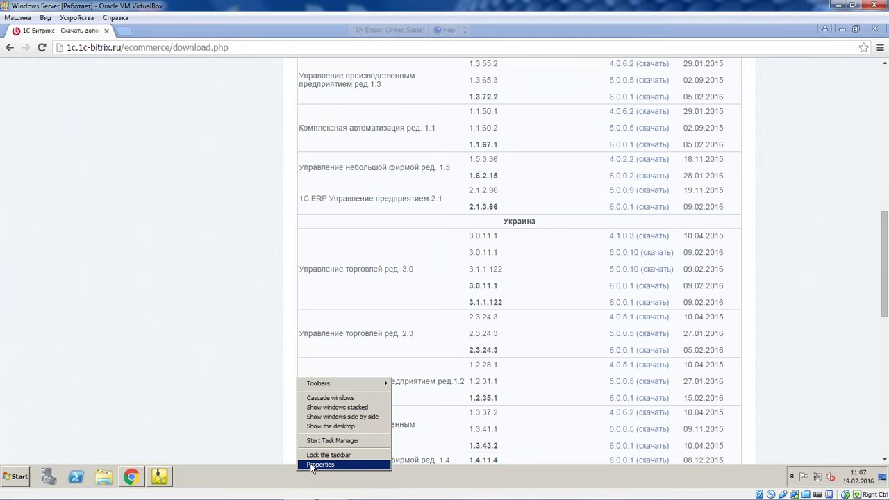
pyautogui.click(329, 427)
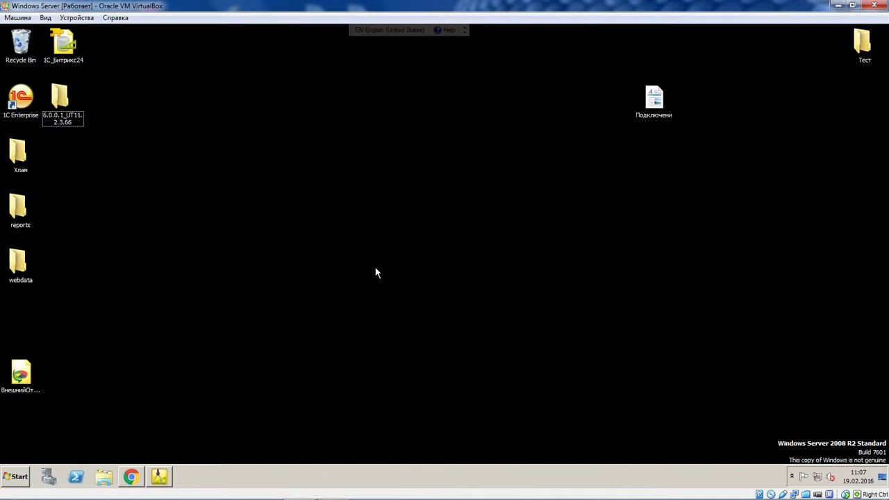
pyautogui.click(48, 109)
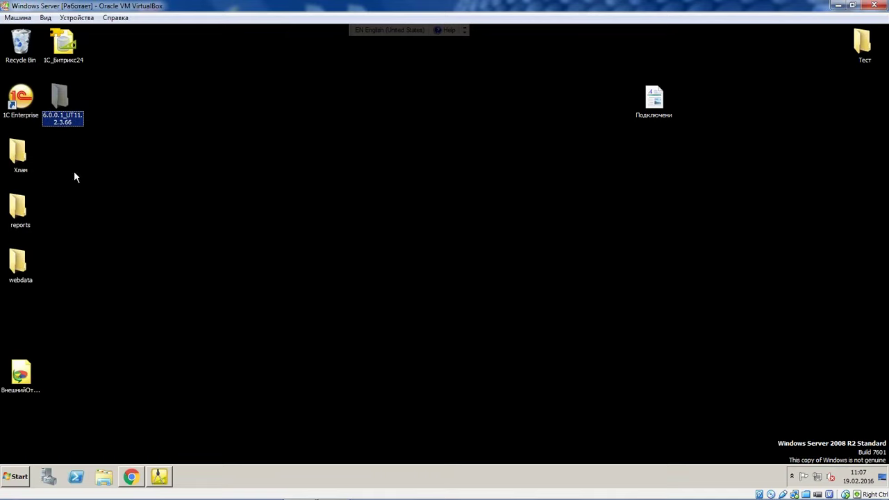
pyautogui.doubleClick(65, 122)
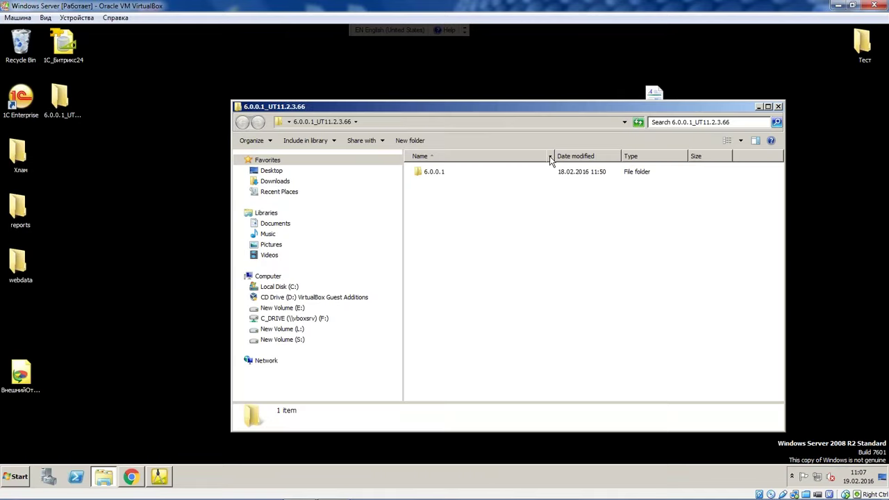
pyautogui.doubleClick(458, 172)
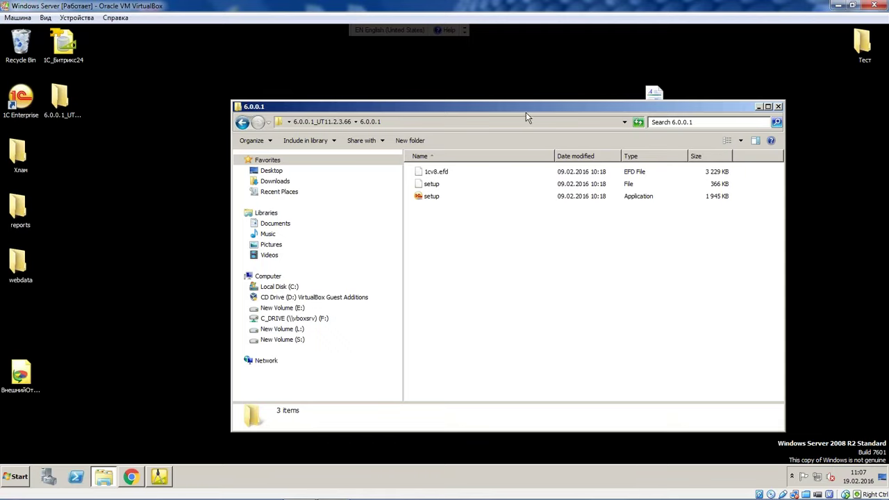
pyautogui.moveTo(526, 111); pyautogui.dragTo(425, 86)
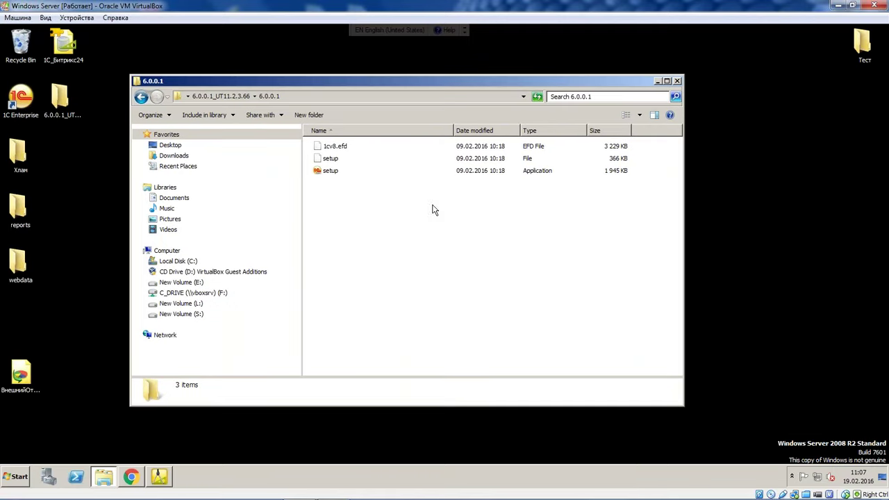
# Run setup through Далее and Готово, then close the folder window
pyautogui.doubleClick(361, 170)
pyautogui.click(502, 336)
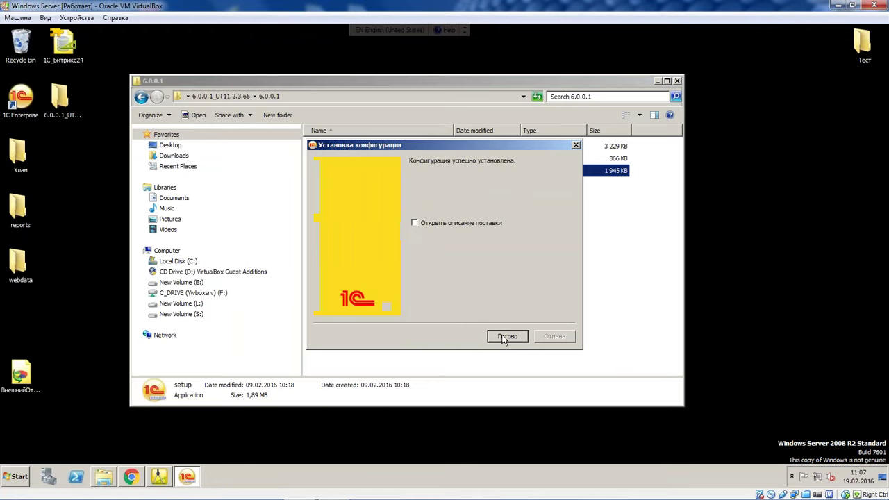
pyautogui.click(502, 334)
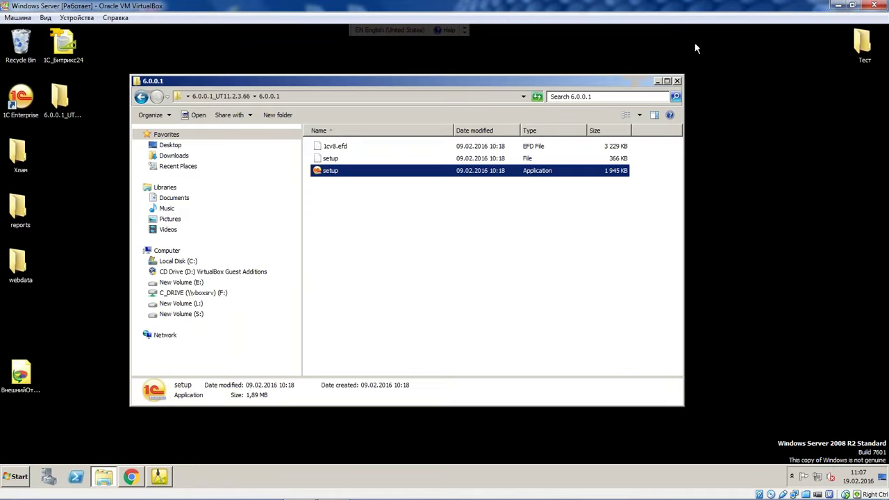
pyautogui.click(676, 80)
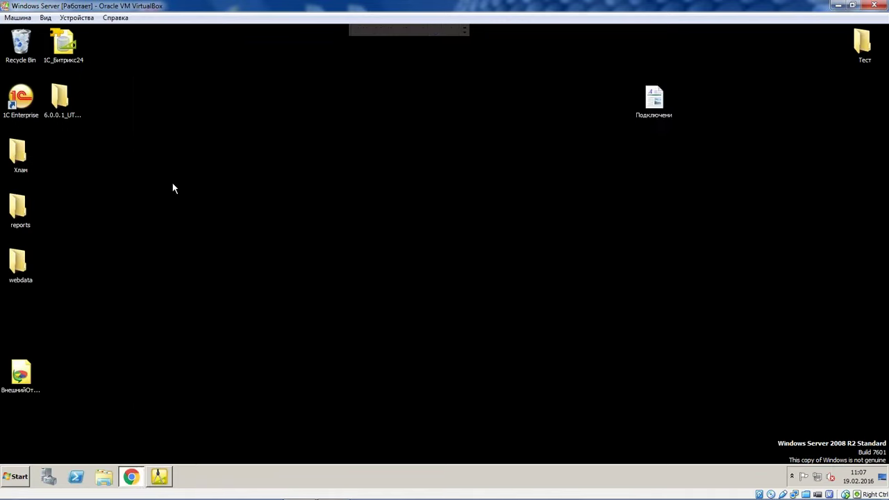
# Start Конфигурация > Сравнить, объединить с конфигурацией из файла in the Configurator
pyautogui.click(166, 478)
pyautogui.click(81, 40)
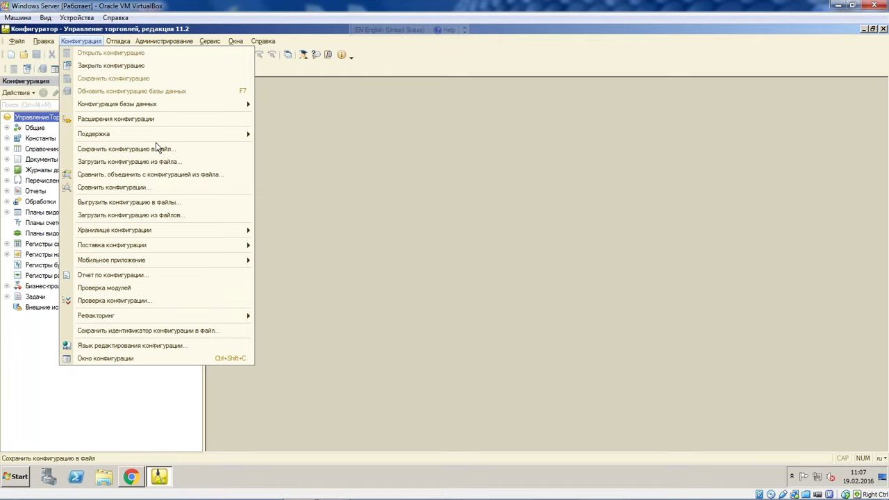
pyautogui.click(214, 174)
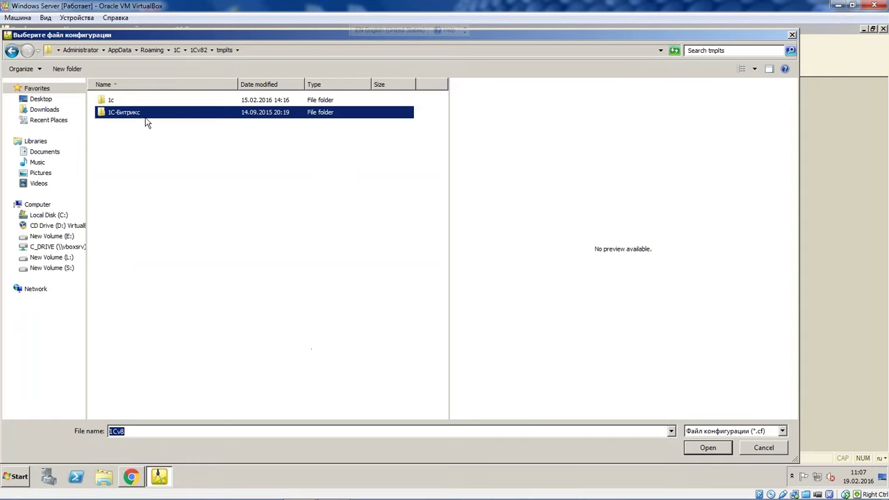
# Browse to 1С-Битрикс\ОбменССайтом\УТ 11.2.3\6.0.0.1 and open the 1Cv8 file
pyautogui.doubleClick(147, 116)
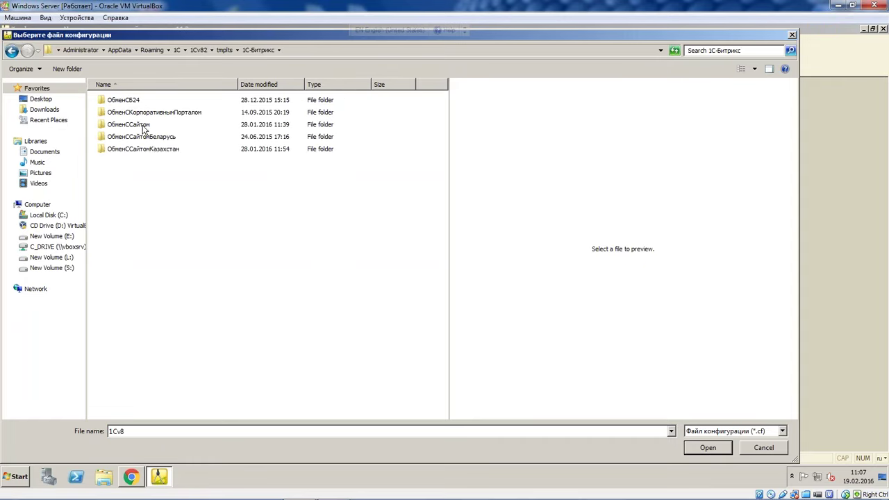
pyautogui.doubleClick(138, 125)
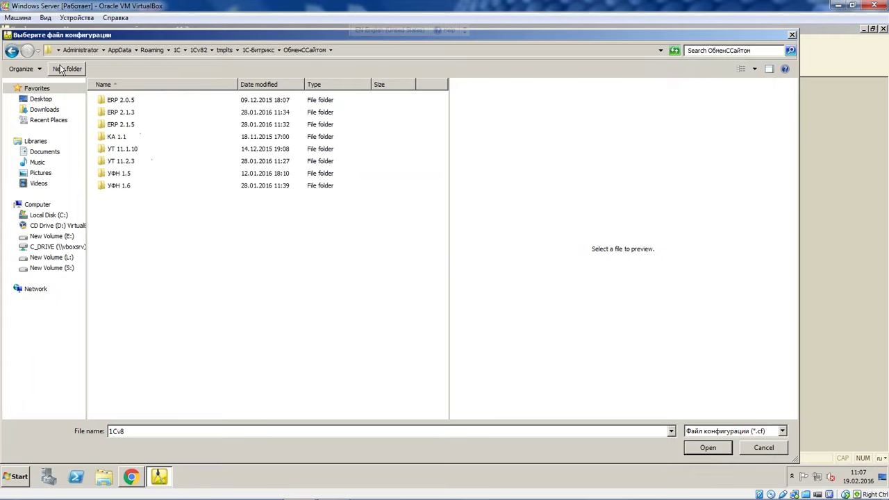
pyautogui.click(11, 51)
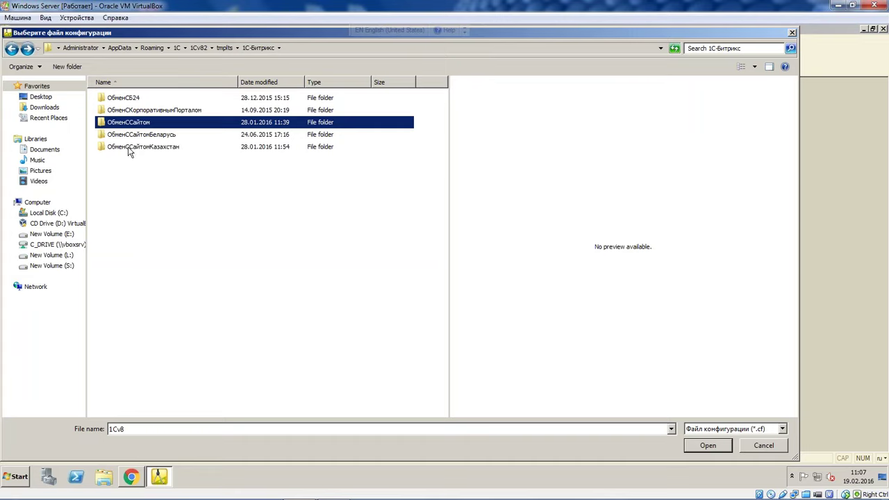
pyautogui.doubleClick(137, 125)
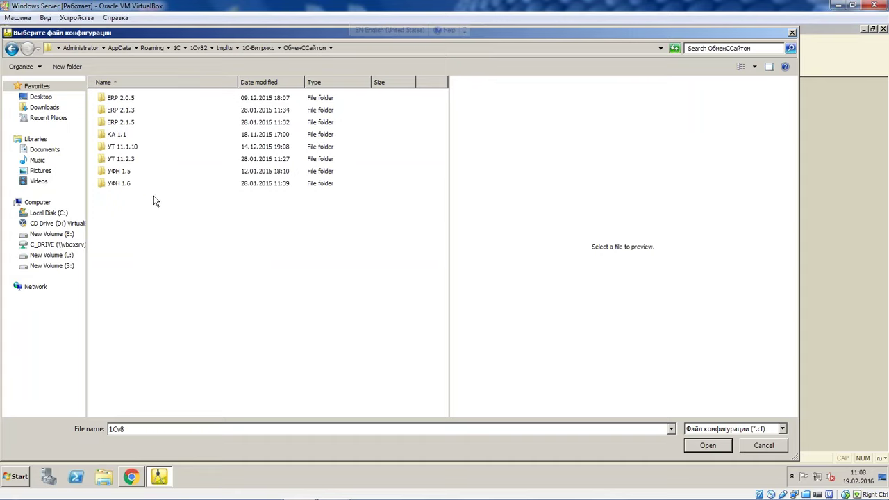
pyautogui.doubleClick(139, 160)
pyautogui.doubleClick(137, 99)
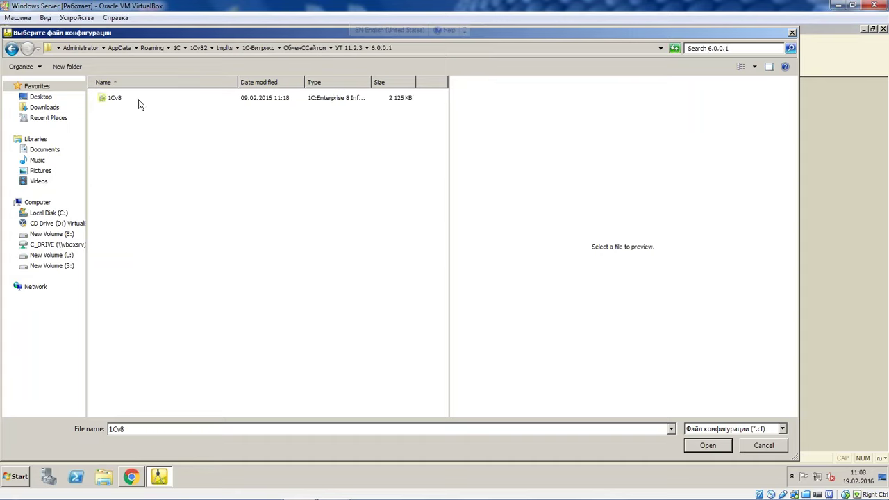
pyautogui.doubleClick(133, 98)
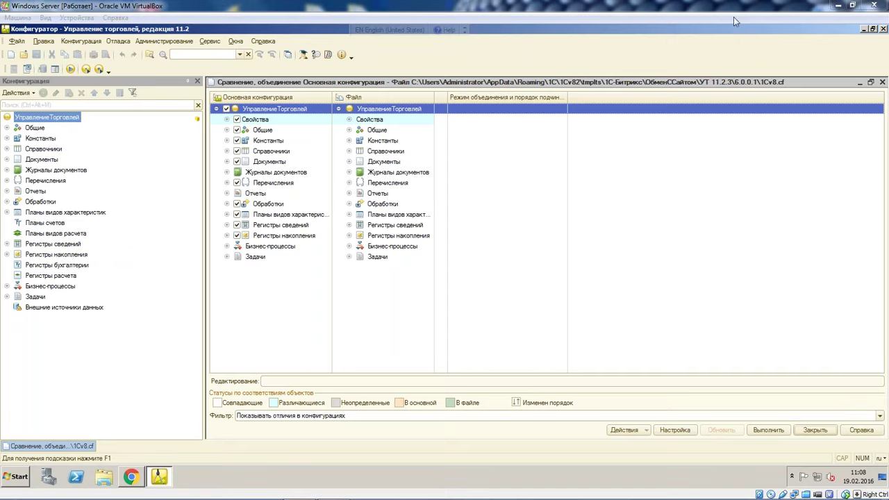
# Expand Справочники in the comparison tree and uncheck the root УправлениеТорговлей node
pyautogui.click(430, 153)
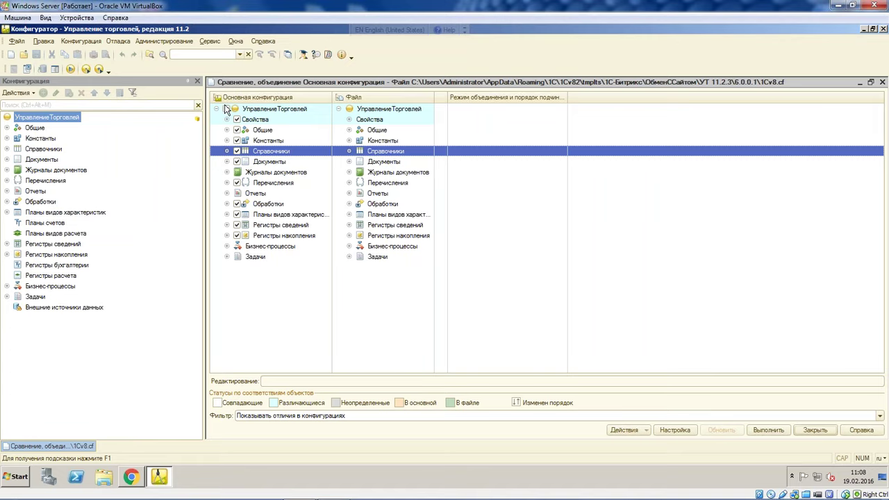
pyautogui.click(226, 151)
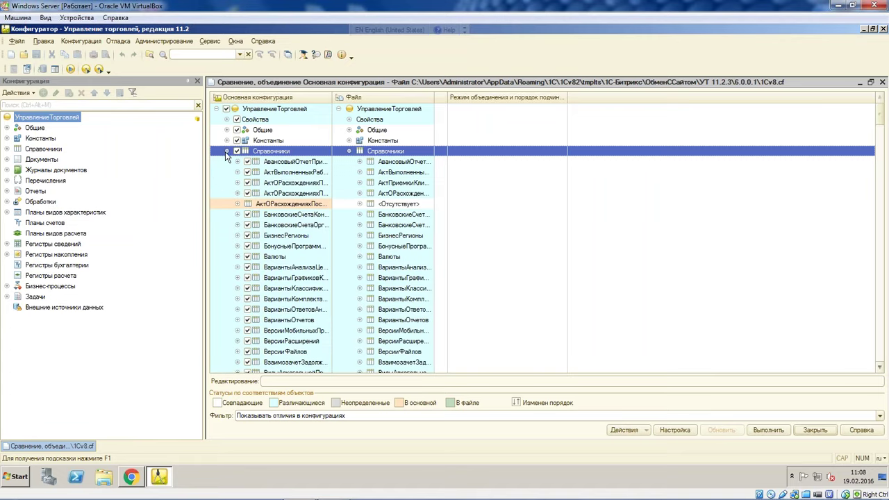
pyautogui.scroll(-5, 226, 180)
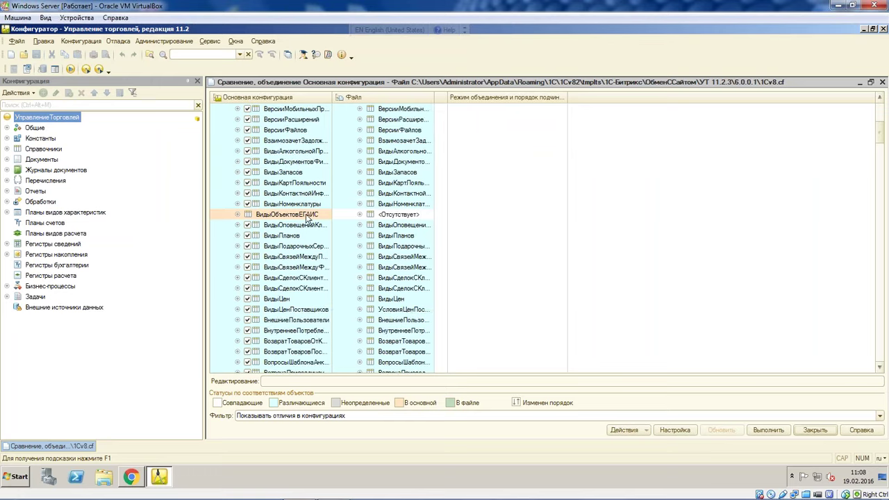
pyautogui.scroll(5, 306, 219)
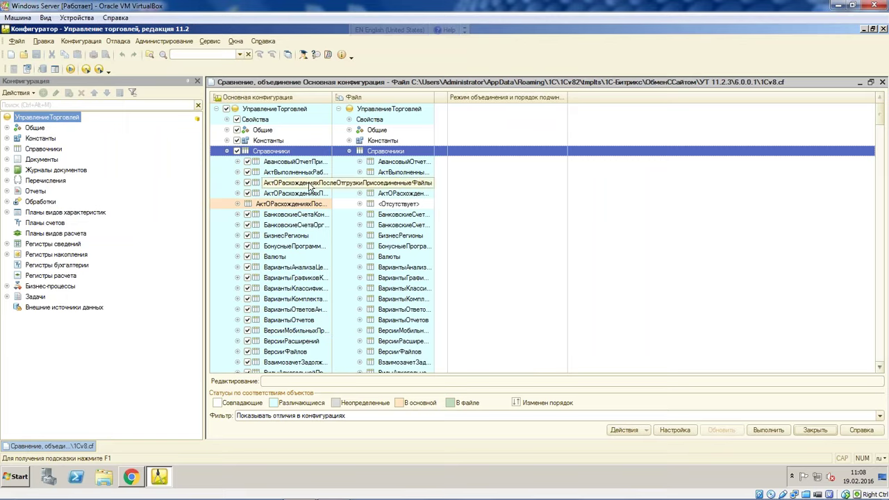
pyautogui.click(227, 109)
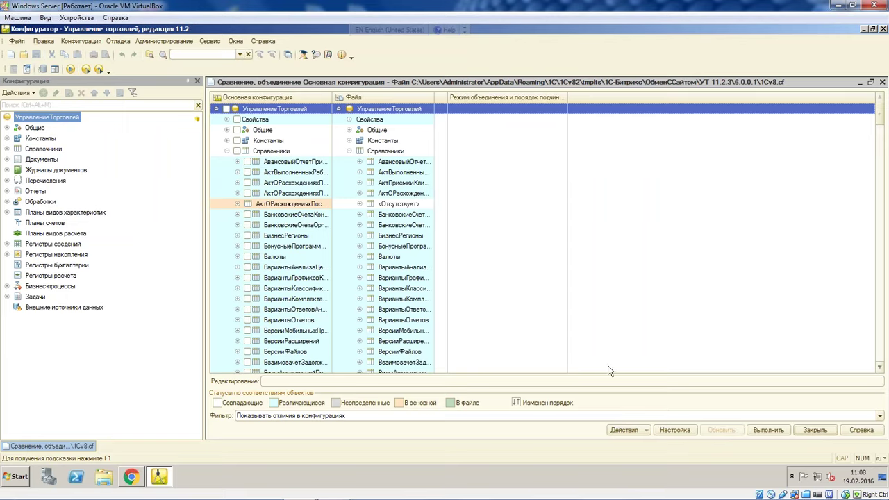
pyautogui.click(639, 430)
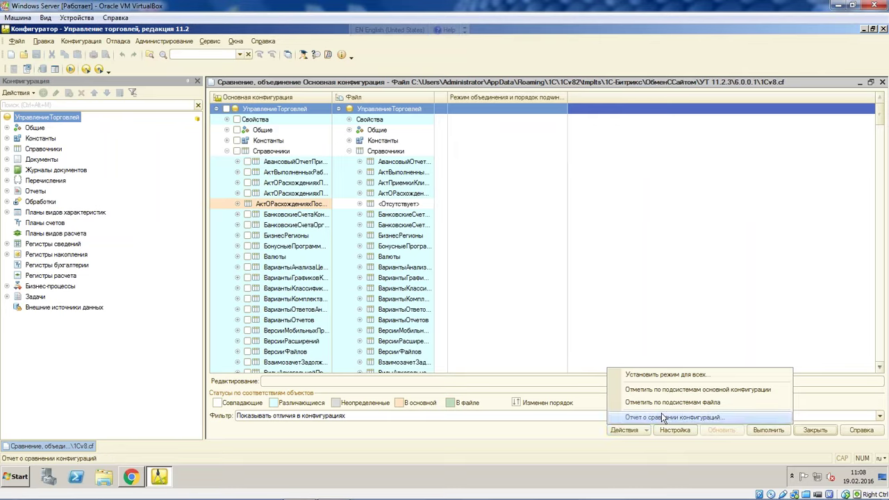
# Mark objects by the file subsystem ОбменСИнтернетМагазином, including parent subsystem objects
pyautogui.click(673, 402)
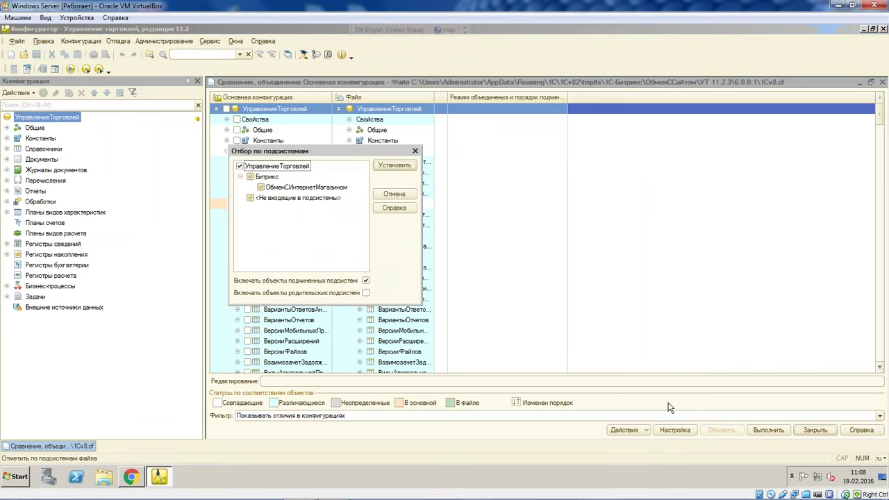
pyautogui.click(266, 189)
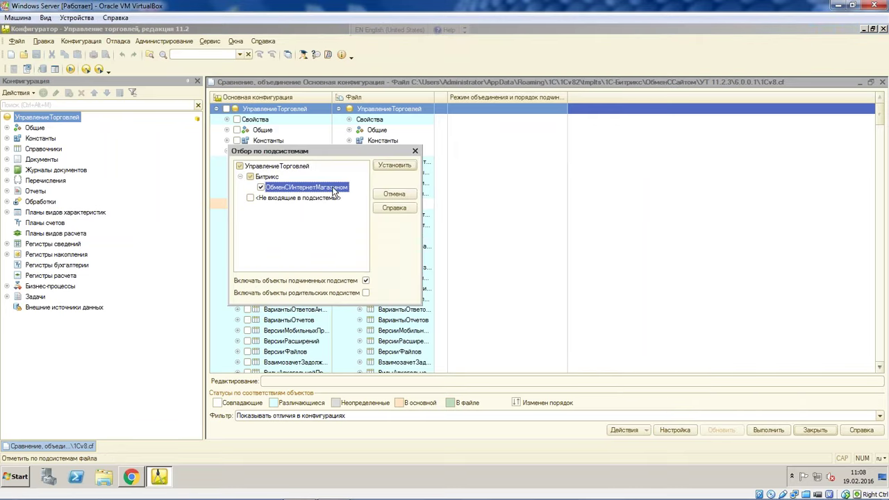
pyautogui.click(367, 292)
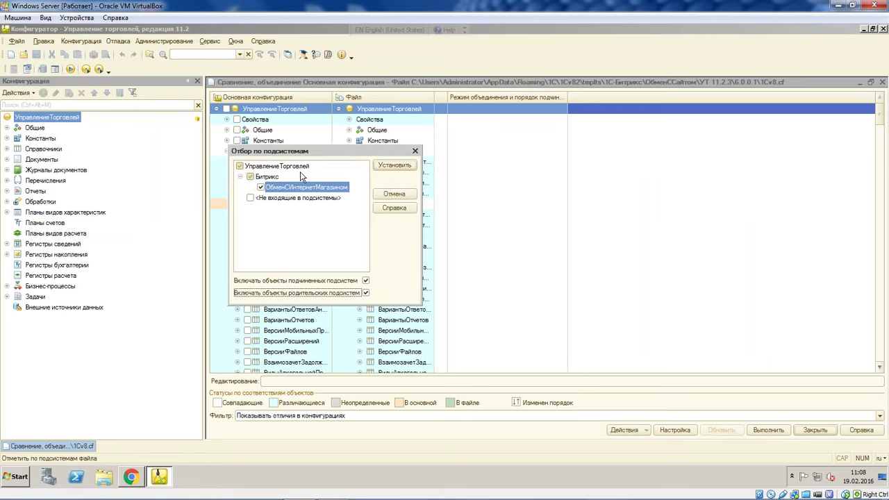
pyautogui.click(397, 167)
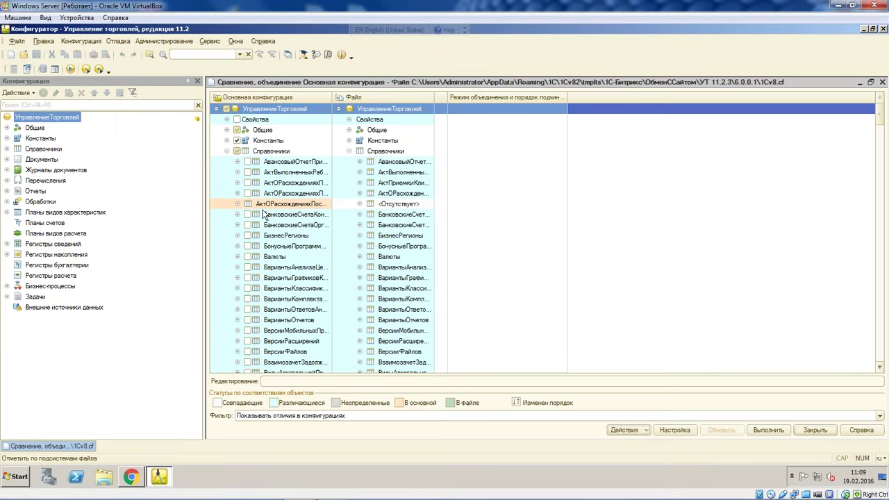
# Expand Общие > Подсистемы and verify the Битрикс subsystem's merge mode is Порядок из файла
pyautogui.click(226, 130)
pyautogui.click(237, 140)
pyautogui.scroll(-4, 317, 278)
pyautogui.scroll(-2, 316, 278)
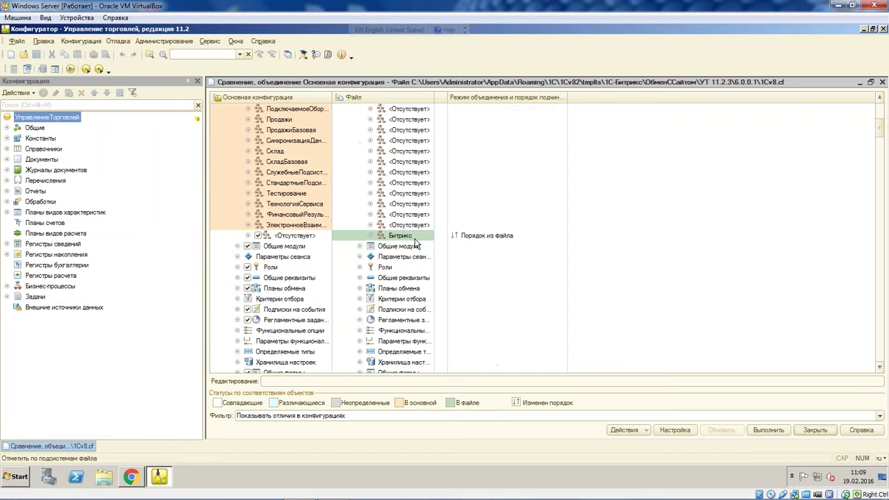
pyautogui.click(401, 237)
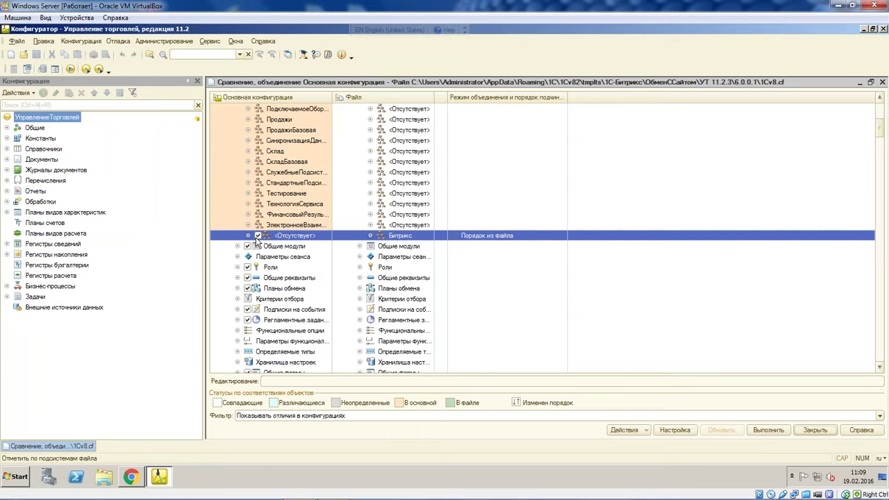
pyautogui.scroll(6, 571, 320)
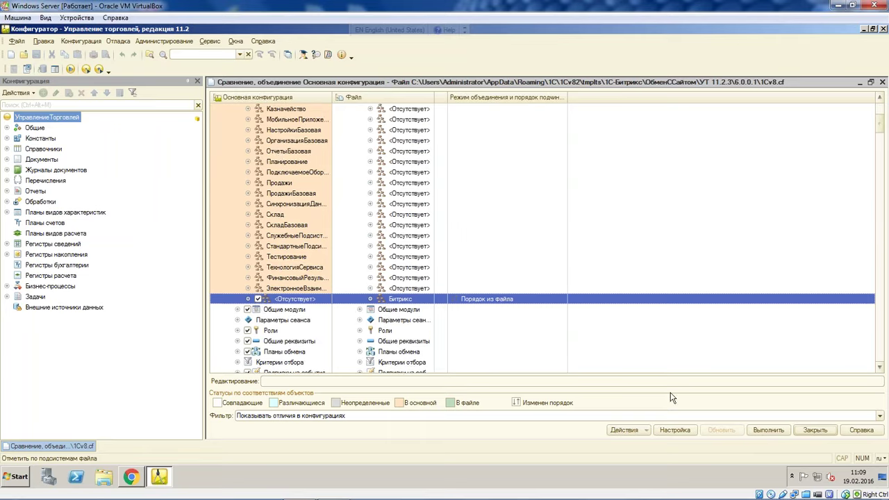
pyautogui.scroll(1, 306, 184)
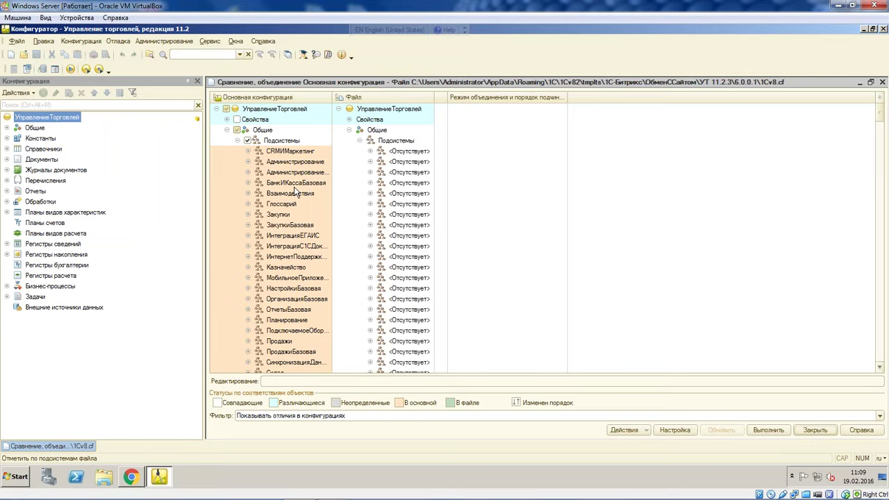
pyautogui.scroll(-1, 294, 187)
pyautogui.scroll(-3, 295, 189)
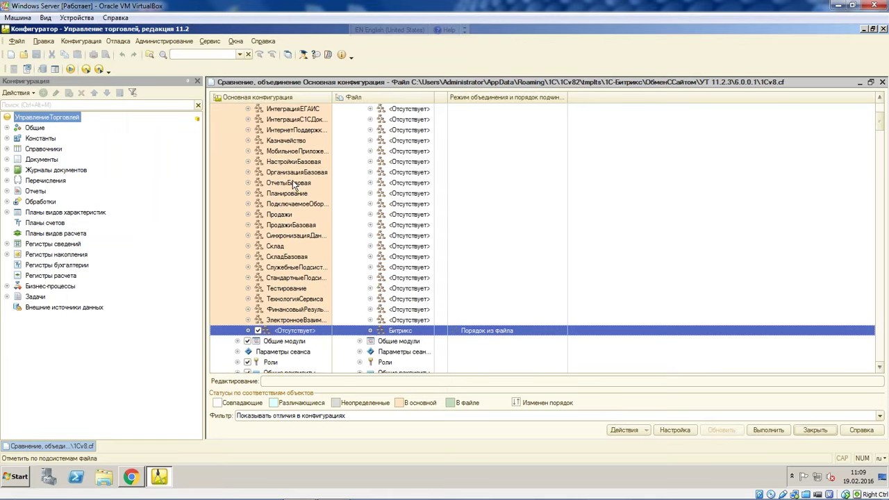
pyautogui.scroll(-2, 292, 180)
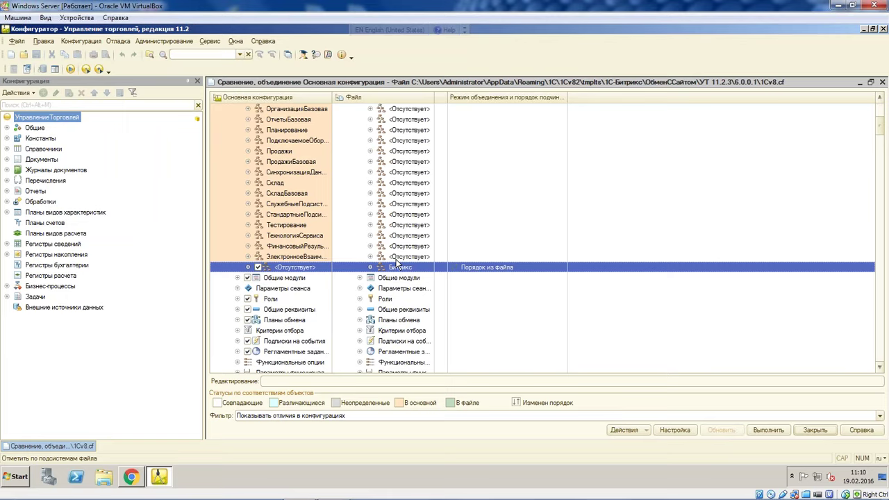
pyautogui.scroll(6, 302, 289)
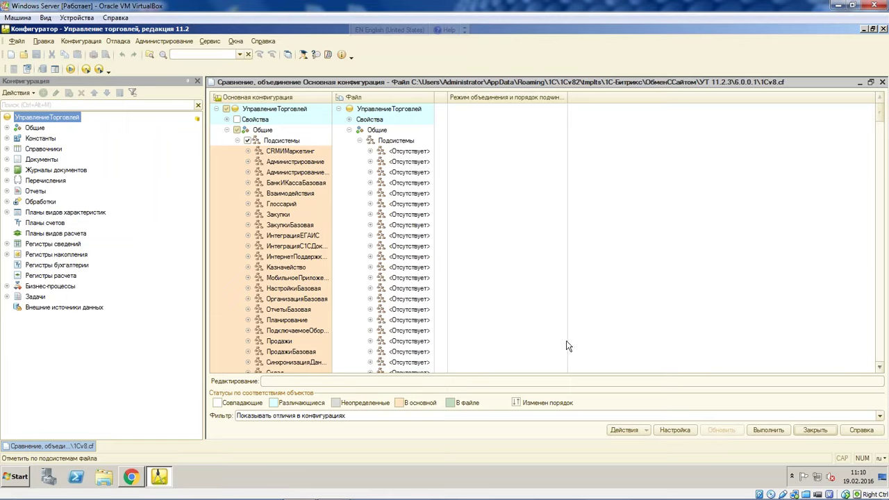
# Run the merge and continue past the unresolved-references warning
pyautogui.click(768, 431)
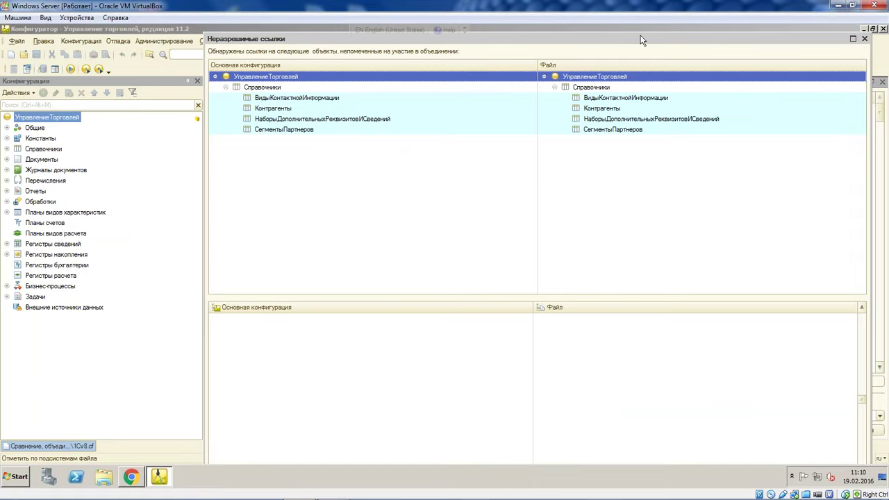
pyautogui.moveTo(641, 40); pyautogui.dragTo(622, 191)
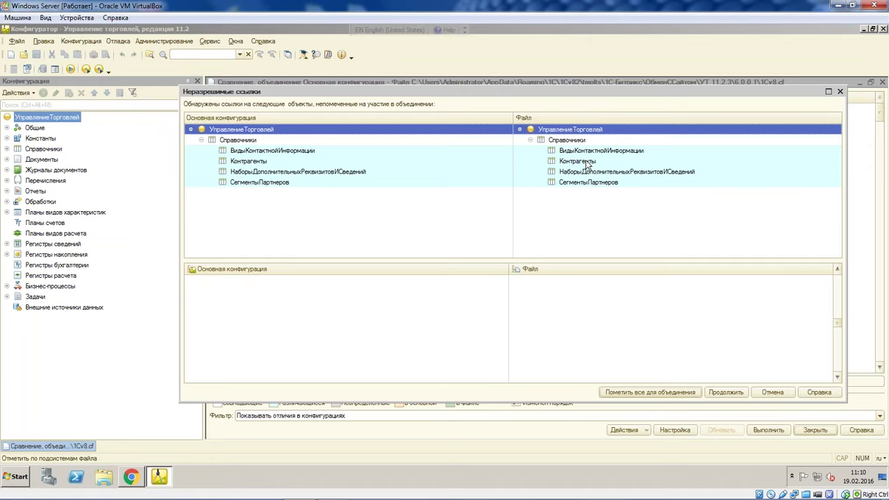
pyautogui.click(725, 392)
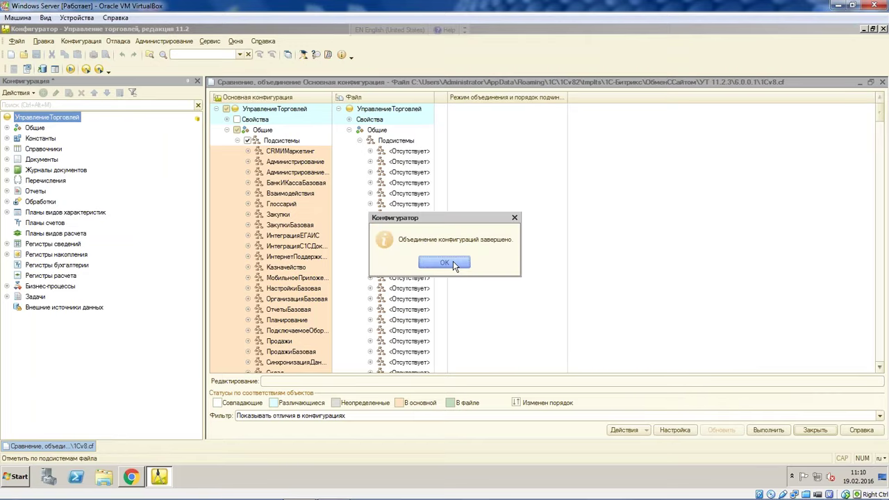
# Acknowledge the completed merge and start the database configuration update
pyautogui.click(453, 261)
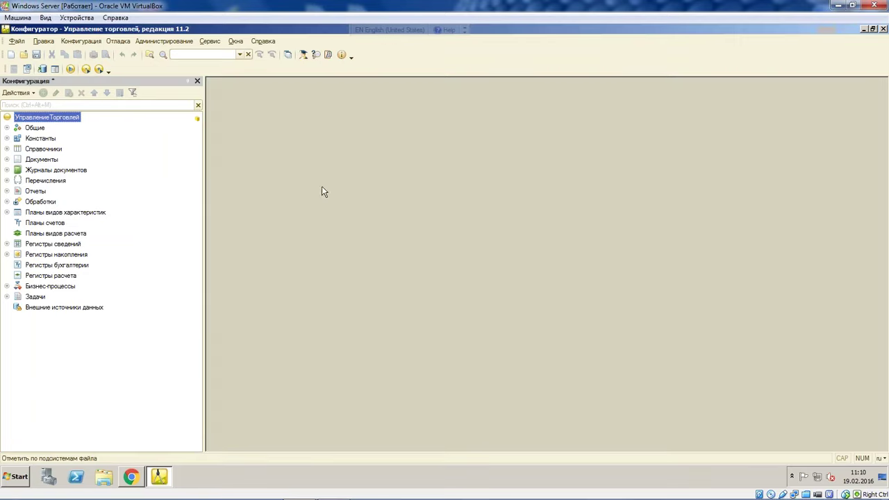
pyautogui.click(43, 70)
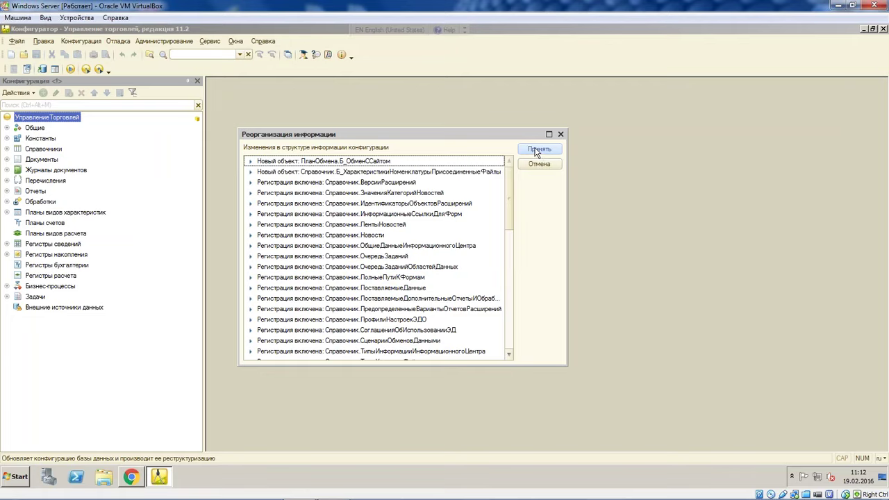
# Accept the restructuring in the Реорганизация информации dialog so the Bitrix exchange objects are written to the database
pyautogui.click(539, 149)
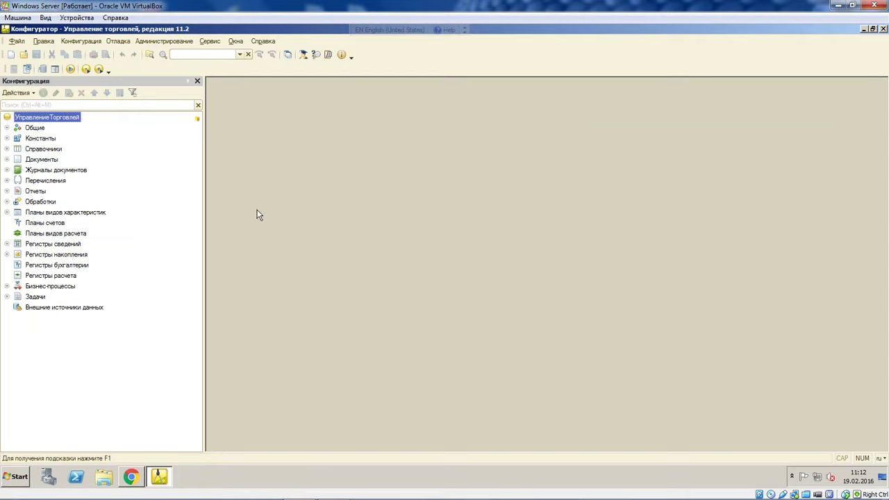
# Close the Configurator, log into УТ для вебинара in user mode, and open the 1С-Битрикс integration webinars
pyautogui.click(883, 30)
pyautogui.doubleClick(20, 97)
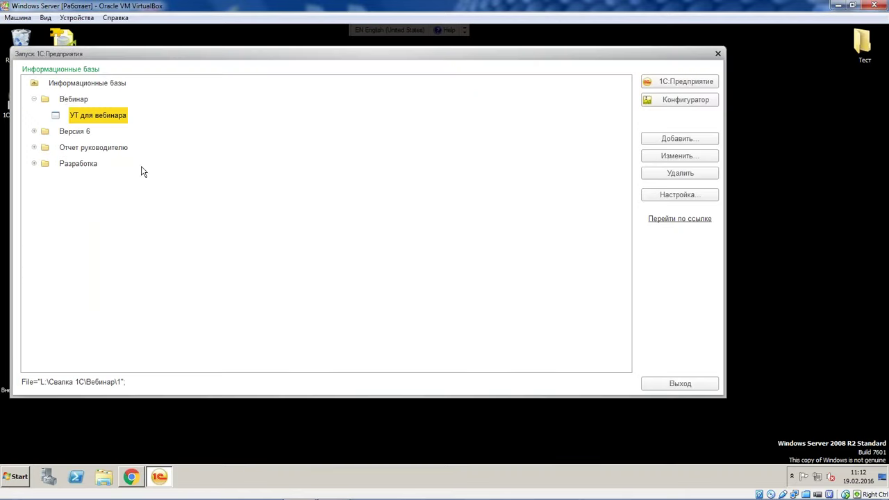
pyautogui.click(650, 82)
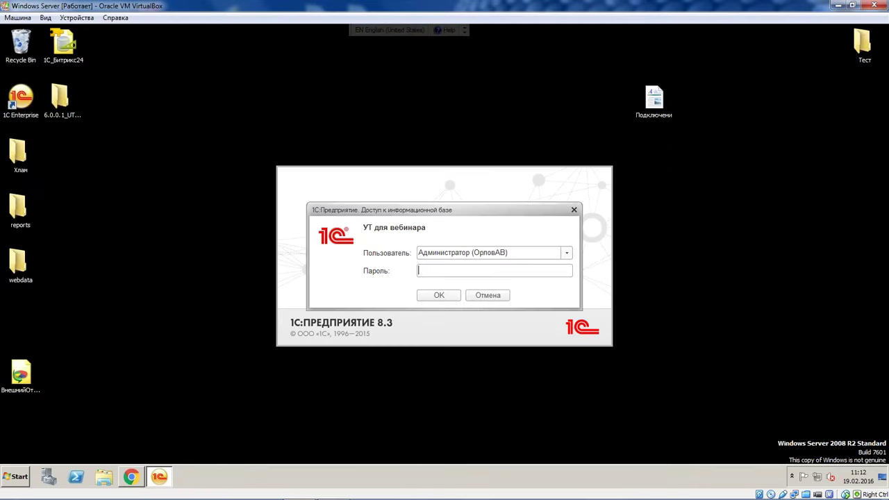
pyautogui.press('Return')
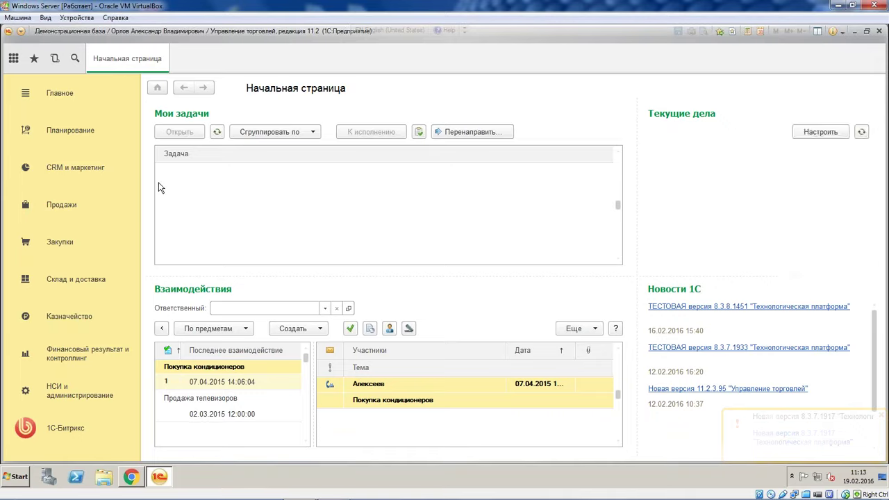
pyautogui.click(66, 429)
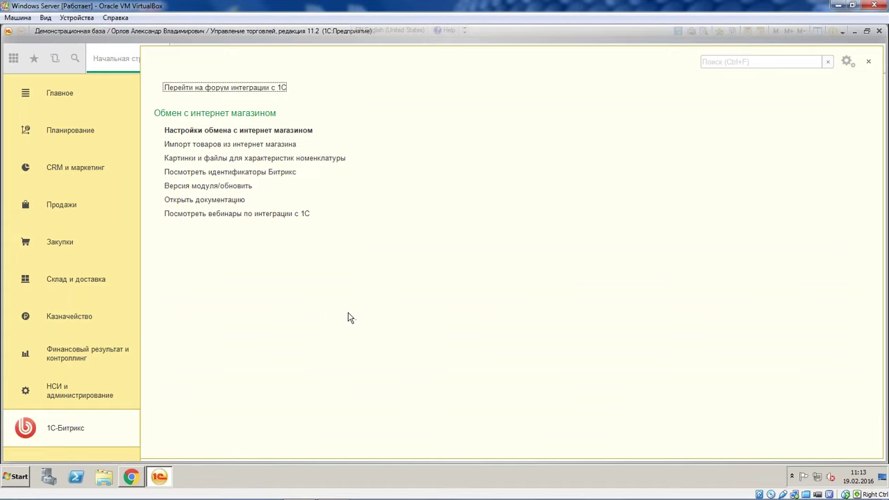
pyautogui.click(257, 216)
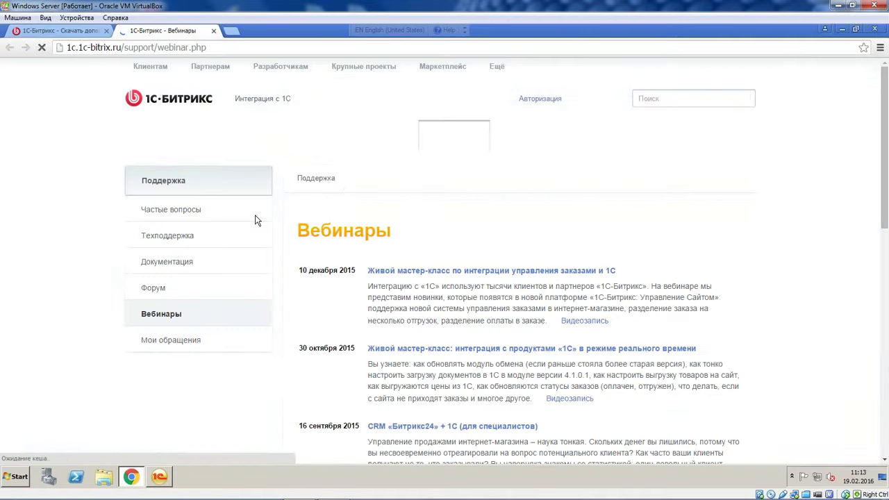
# Browse the 1C integration webinar list, then shrink Chrome to a small window over 1C
pyautogui.scroll(-3, 456, 244)
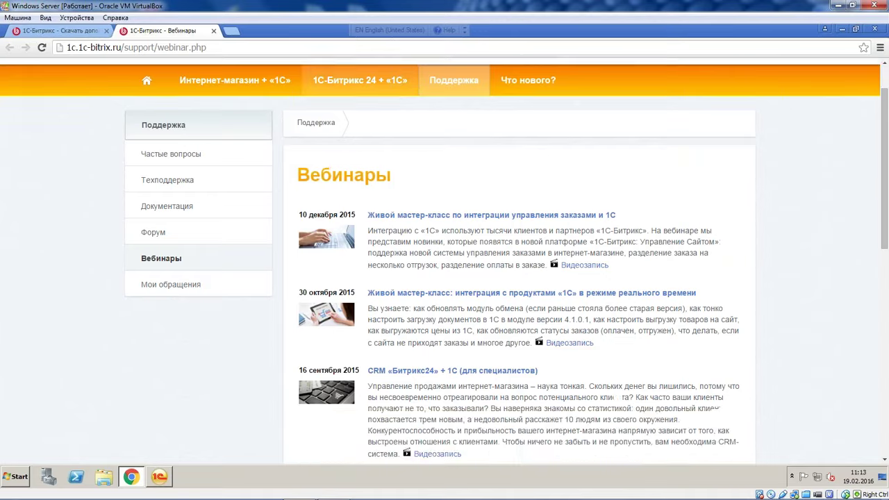
pyautogui.scroll(4, 456, 245)
pyautogui.scroll(-7, 456, 244)
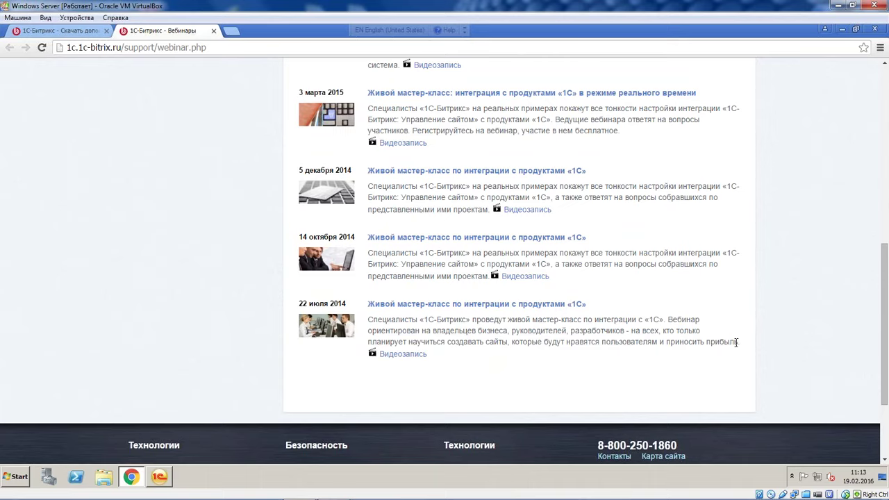
pyautogui.moveTo(749, 345); pyautogui.dragTo(451, 345)
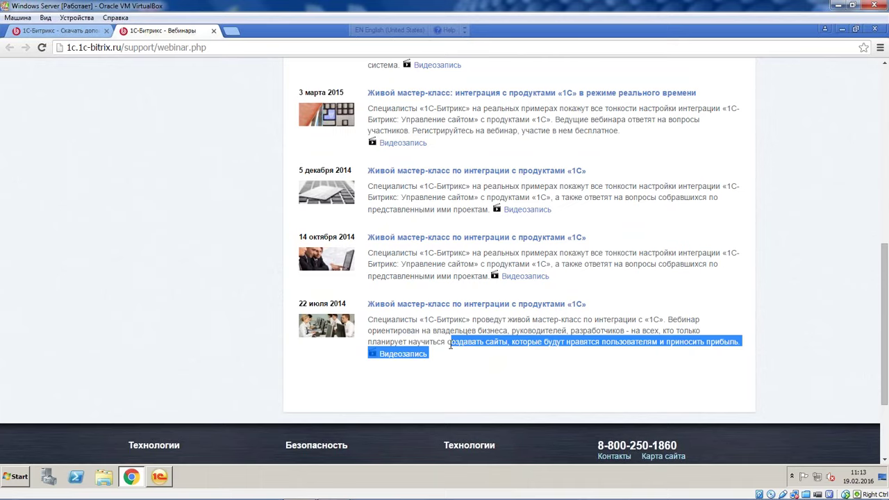
pyautogui.scroll(5, 451, 345)
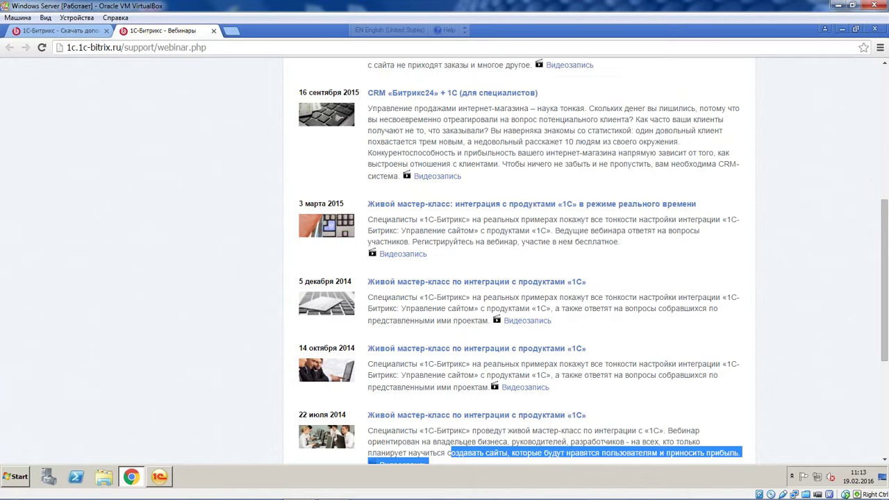
pyautogui.scroll(-2, 451, 345)
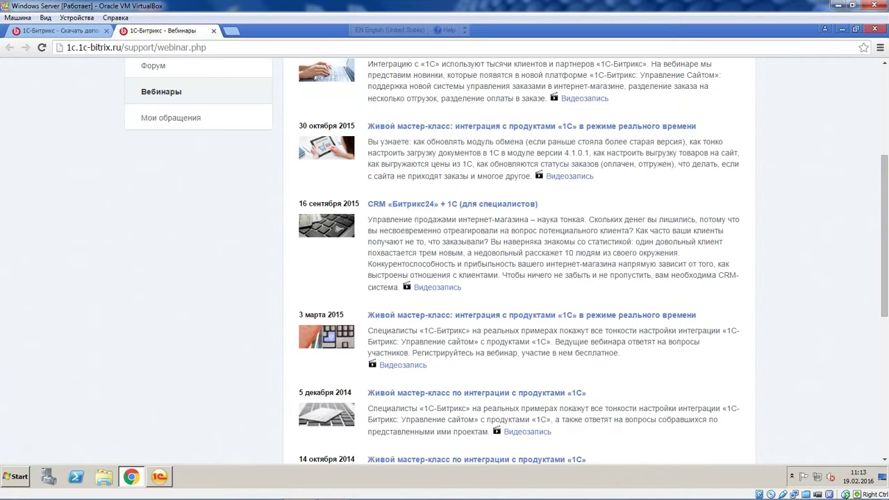
pyautogui.moveTo(766, 23); pyautogui.dragTo(750, 48)
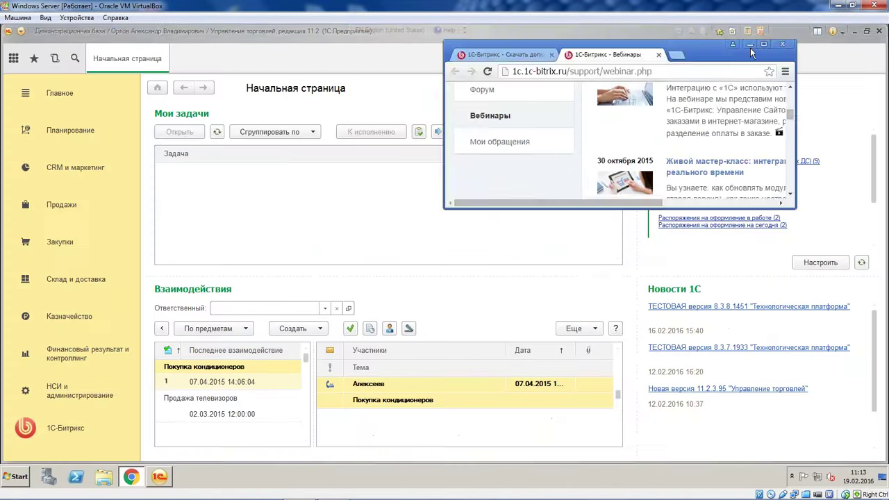
# From the 1С-Битрикс section, open Настройки обмена с интернет магазином to list Узлы обмена с сайтами
pyautogui.click(65, 430)
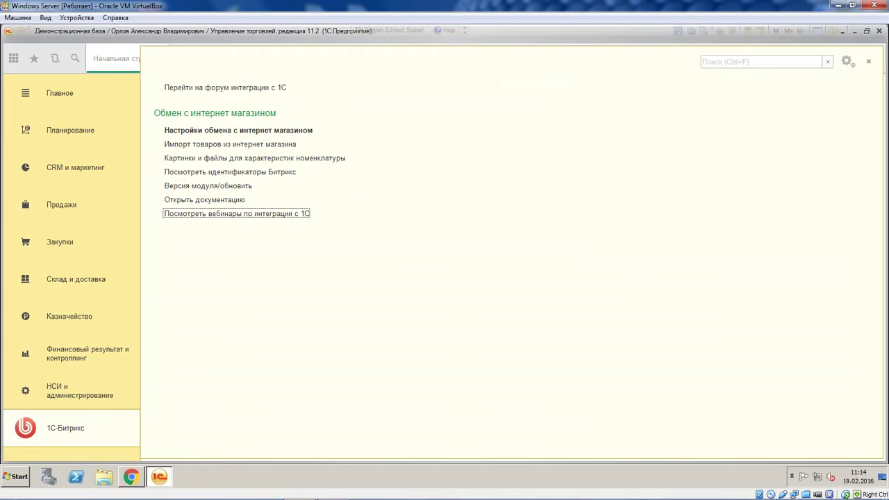
pyautogui.click(212, 132)
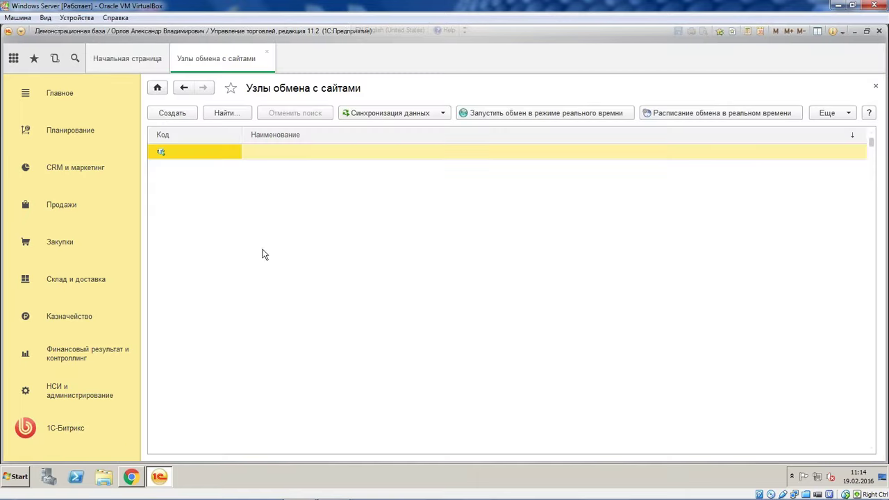
# Create a new site exchange node and name it 'Выгрузка товаров'
pyautogui.click(177, 117)
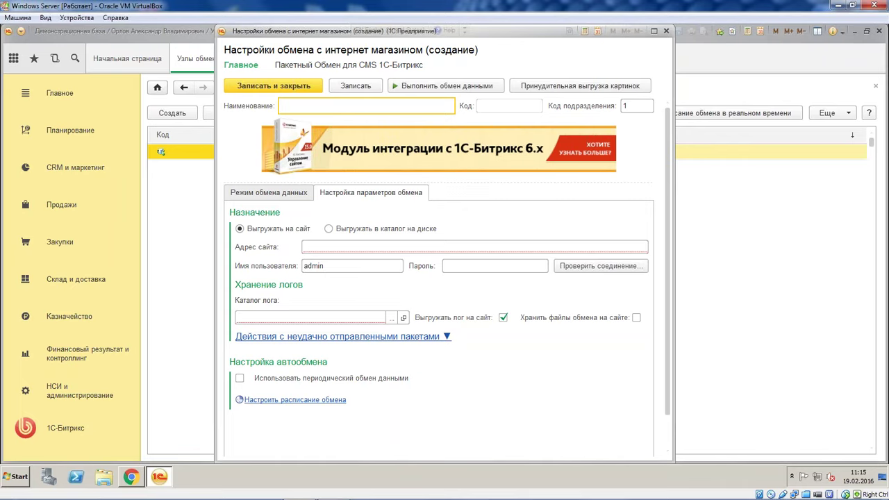
pyautogui.write('Выгрузка товаро')
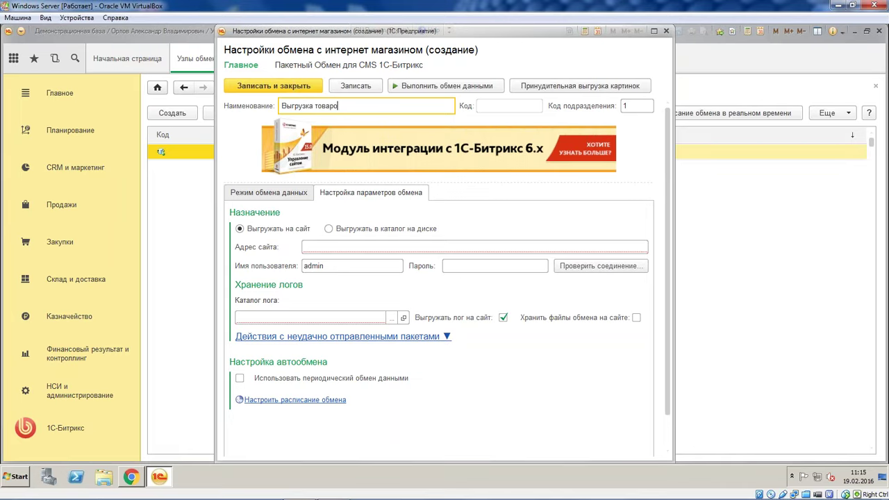
pyautogui.write('в')
pyautogui.rightClick(536, 482)
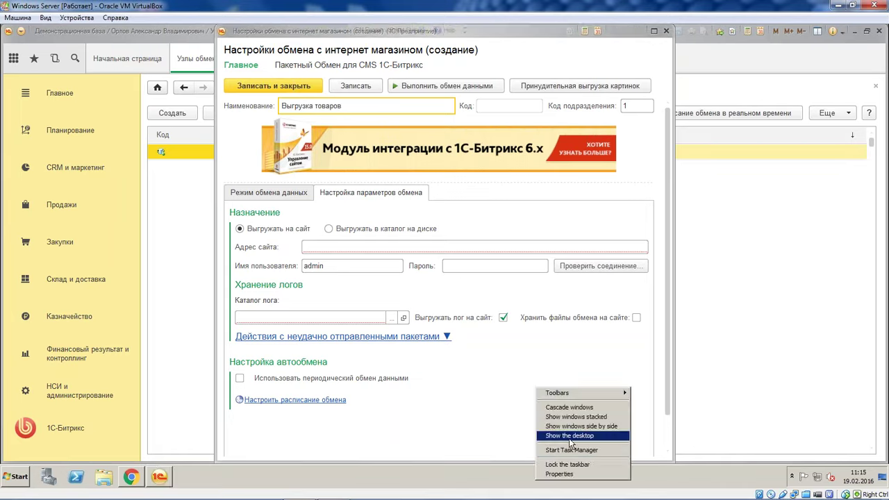
# Paste the 1c_exchange.php address from the Подключения notes into Адрес сайта and enter the site password
pyautogui.click(571, 436)
pyautogui.doubleClick(653, 97)
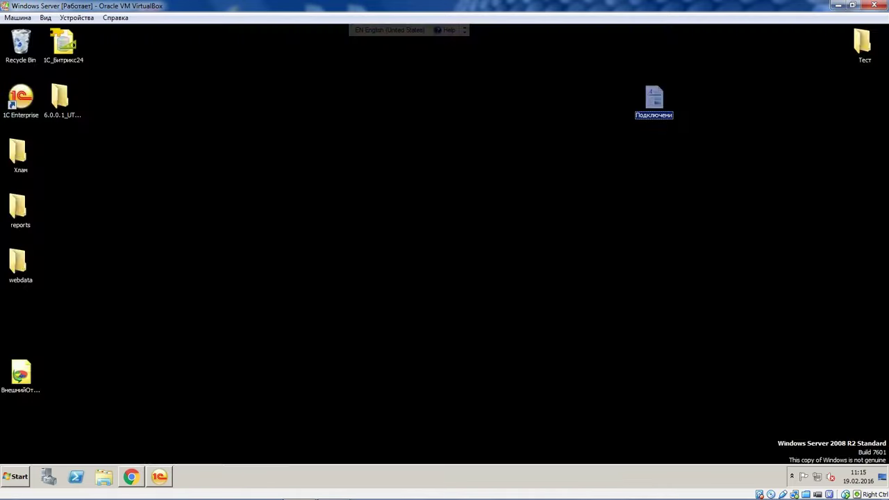
pyautogui.moveTo(494, 147); pyautogui.dragTo(273, 150)
pyautogui.hotkey('ctrl', 'c')
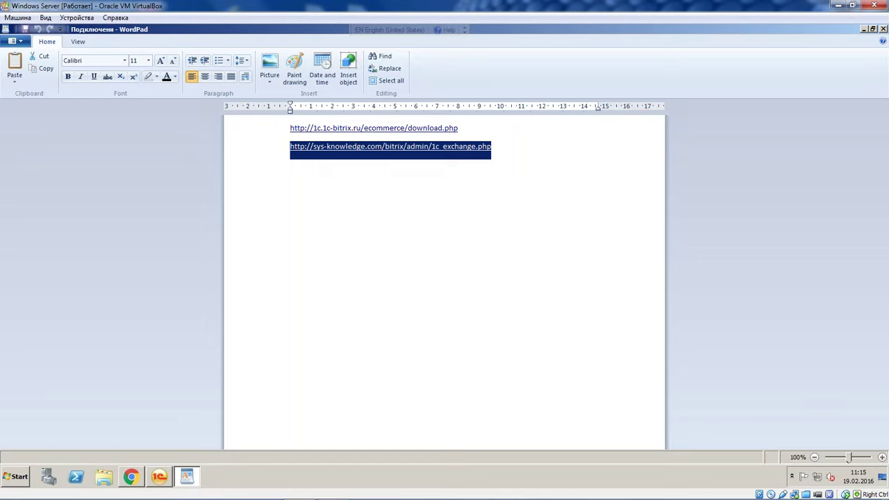
pyautogui.click(154, 484)
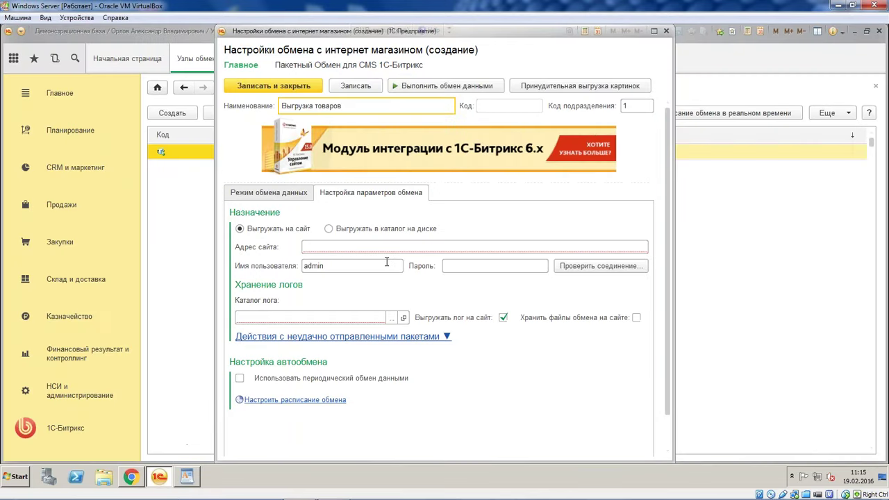
pyautogui.hotkey('ctrl', 'v')
pyautogui.click(454, 265)
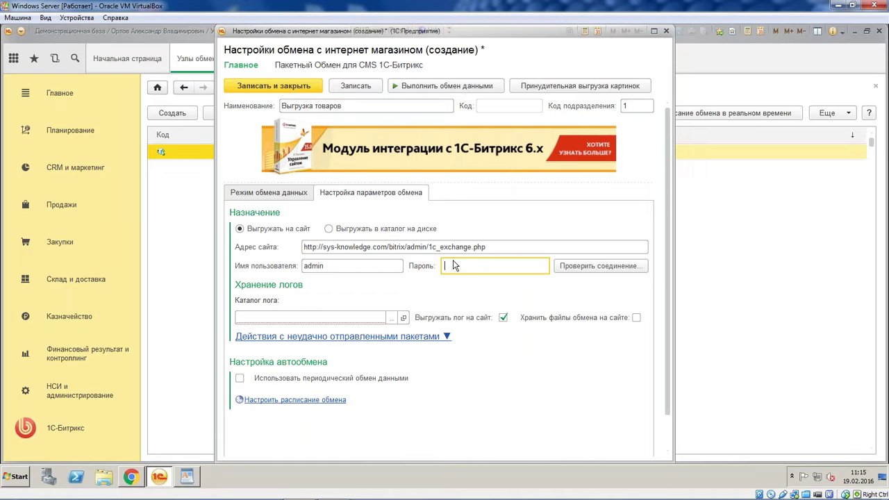
pyautogui.write('************')
# Set the log folder to Desktop, save the setting, and run a first connection test
pyautogui.click(393, 321)
pyautogui.click(391, 319)
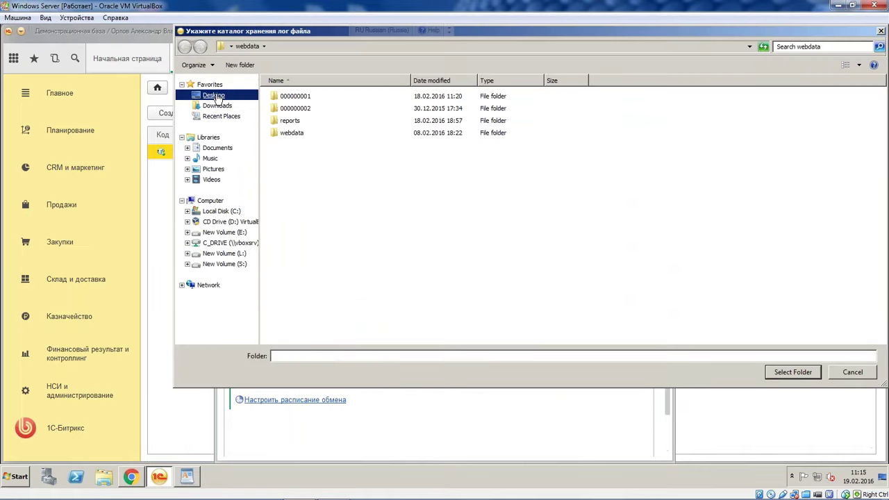
pyautogui.click(793, 371)
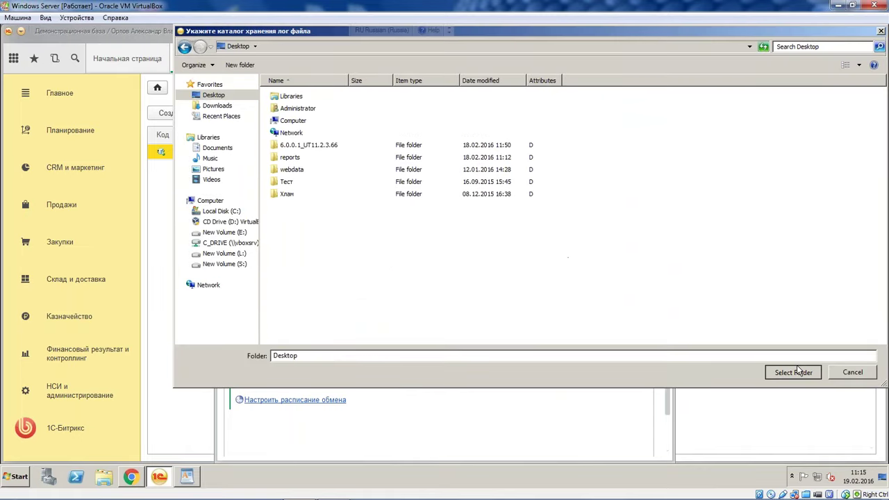
pyautogui.click(597, 266)
pyautogui.click(417, 258)
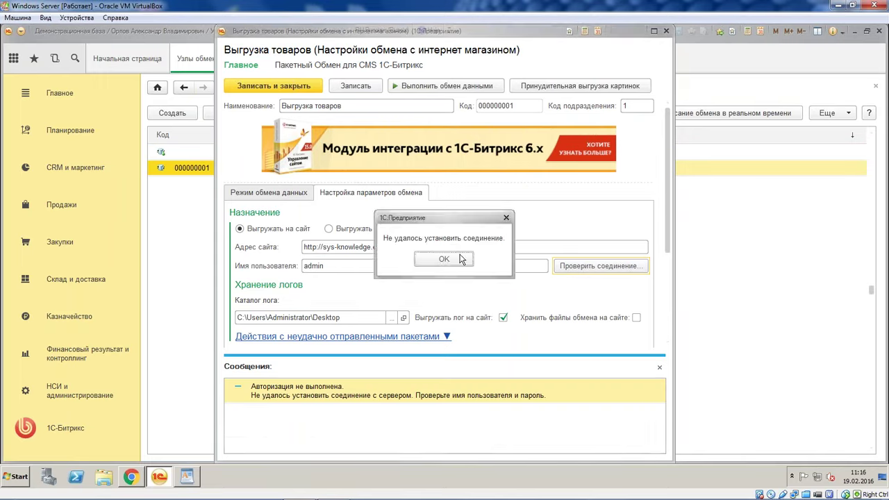
pyautogui.click(457, 261)
# Remove a stray character from the exchange name and re-enter the site password
pyautogui.click(395, 105)
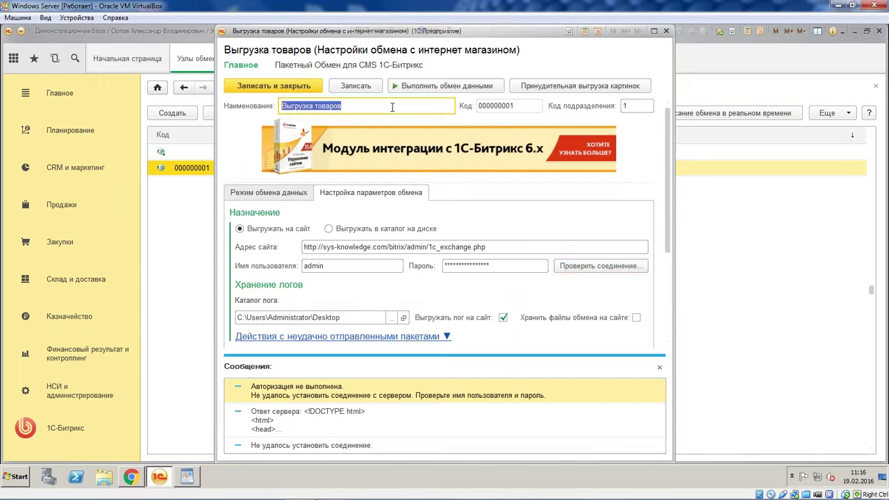
pyautogui.click(395, 105)
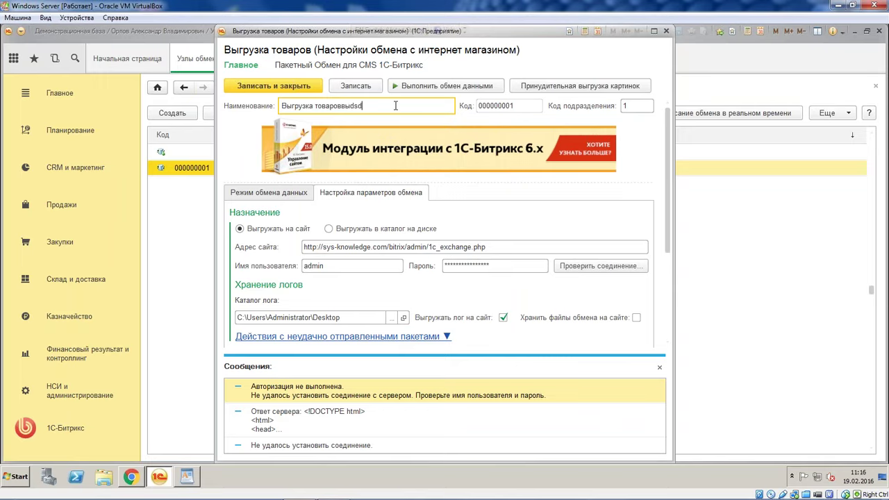
pyautogui.press('BackSpace')
pyautogui.click(490, 265)
pyautogui.write('1******')
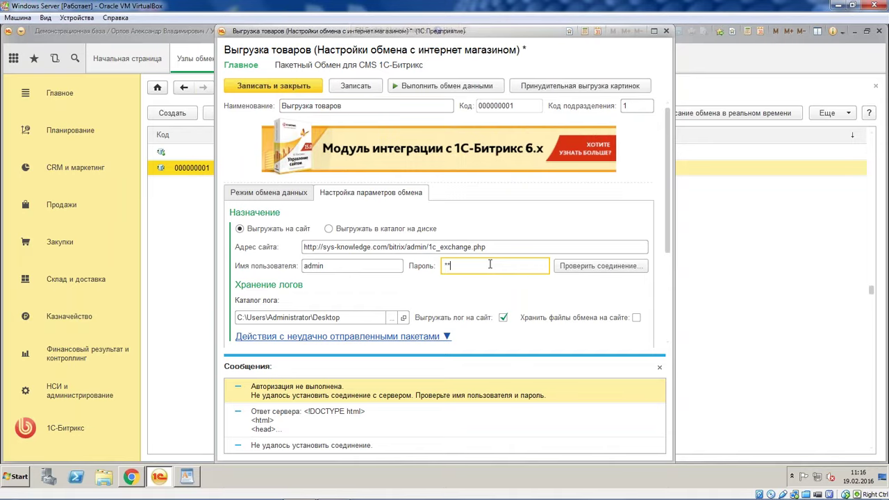
pyautogui.write('*****')
# Save again and retest the site connection successfully, then close the messages panel
pyautogui.click(590, 265)
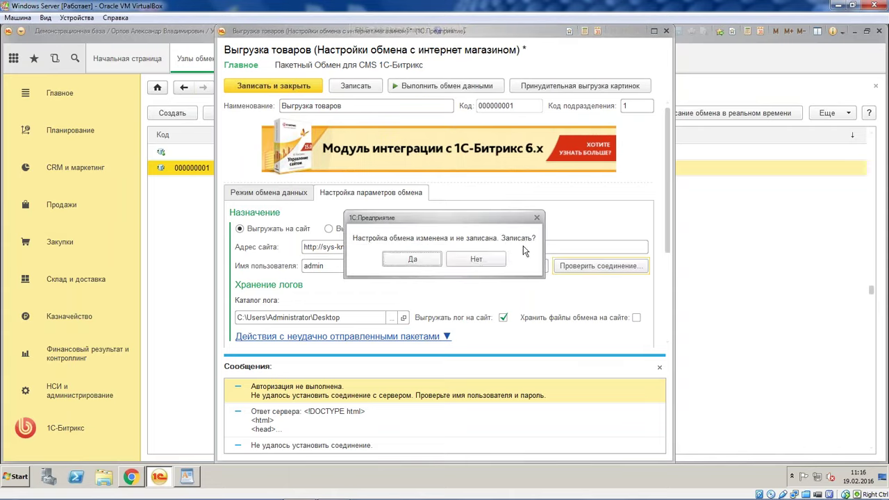
pyautogui.click(412, 260)
pyautogui.click(431, 257)
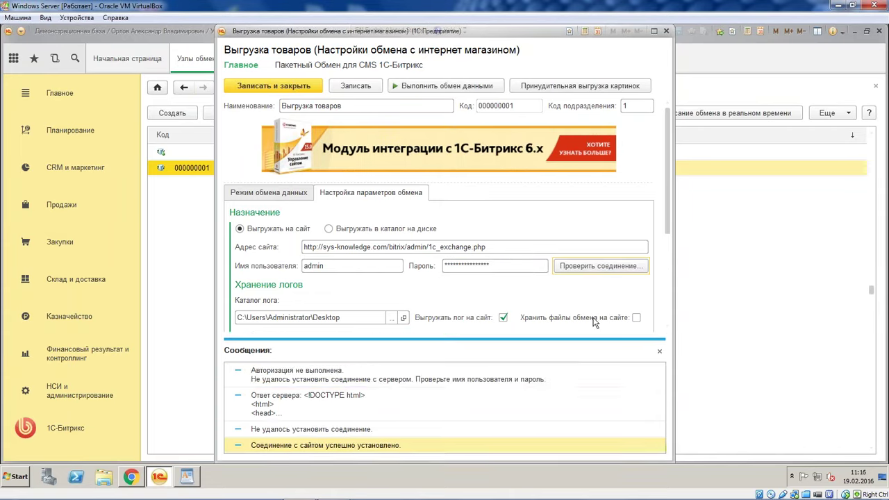
pyautogui.click(659, 350)
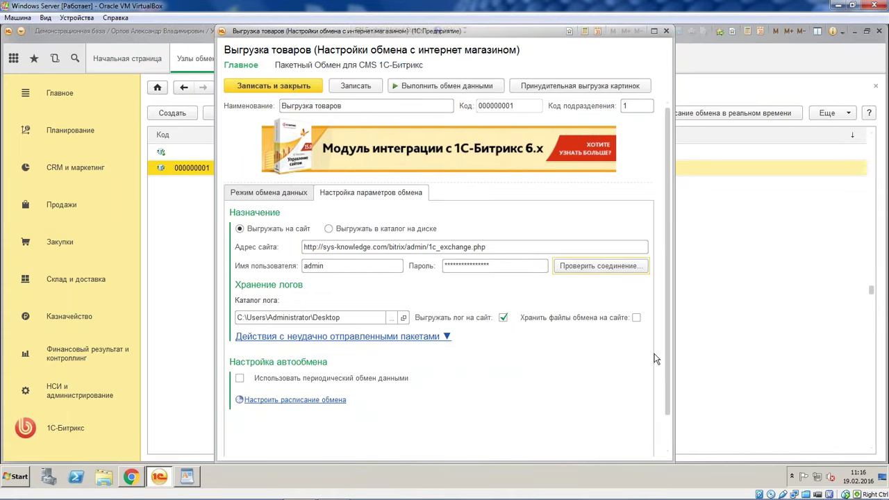
# On Режим обмена данных, toggle document exchange and choose to export only changed objects
pyautogui.click(291, 196)
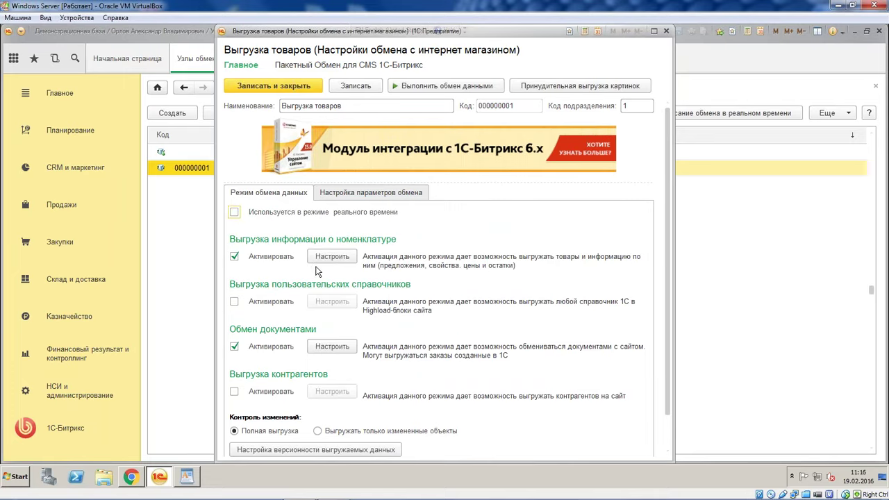
pyautogui.doubleClick(234, 345)
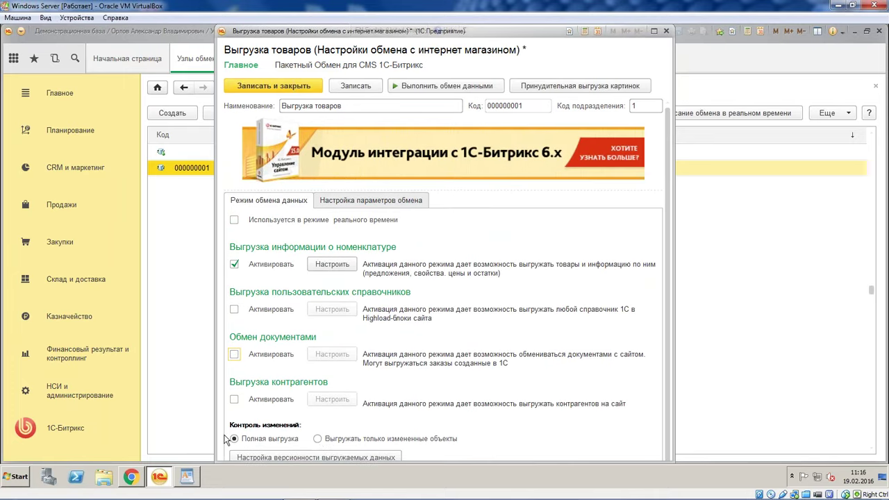
pyautogui.click(318, 439)
# Expand the failed-packets options showing 2 retries, timeout 5 and forced full export
pyautogui.click(380, 200)
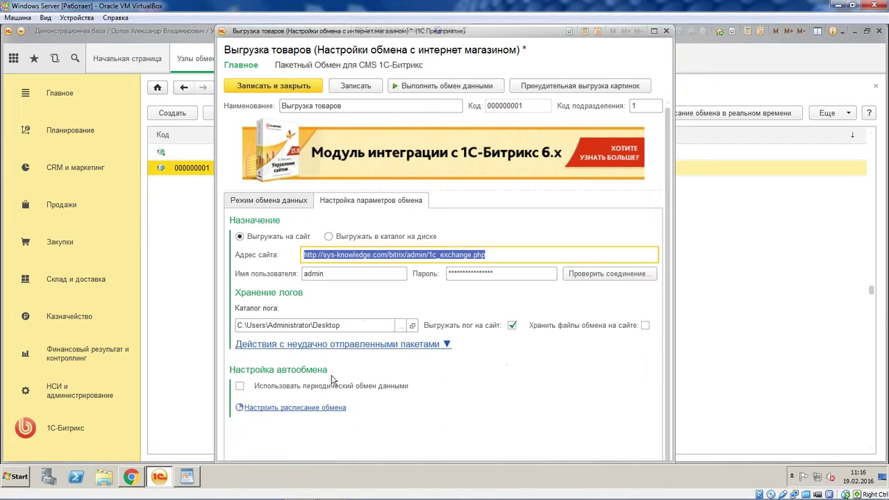
pyautogui.click(383, 346)
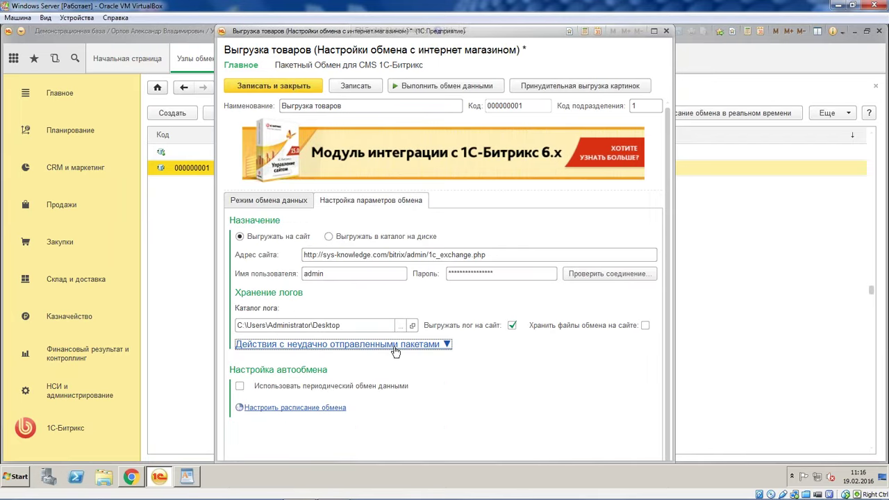
pyautogui.click(395, 345)
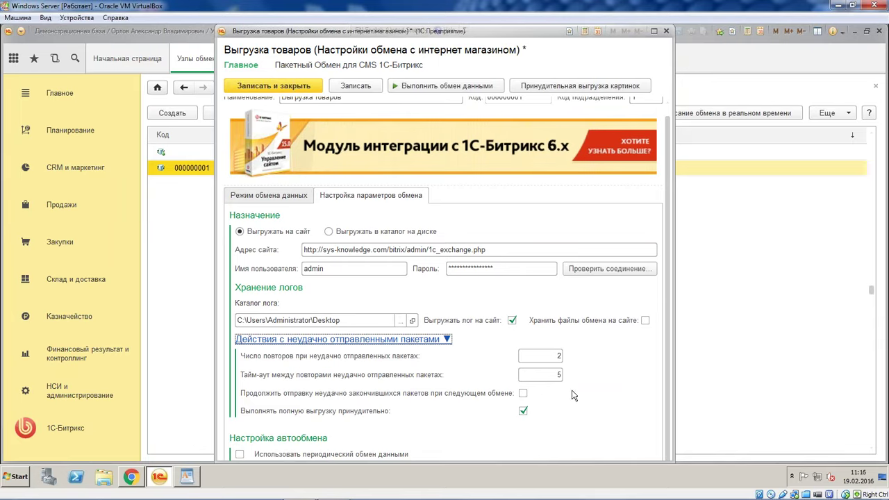
pyautogui.click(259, 199)
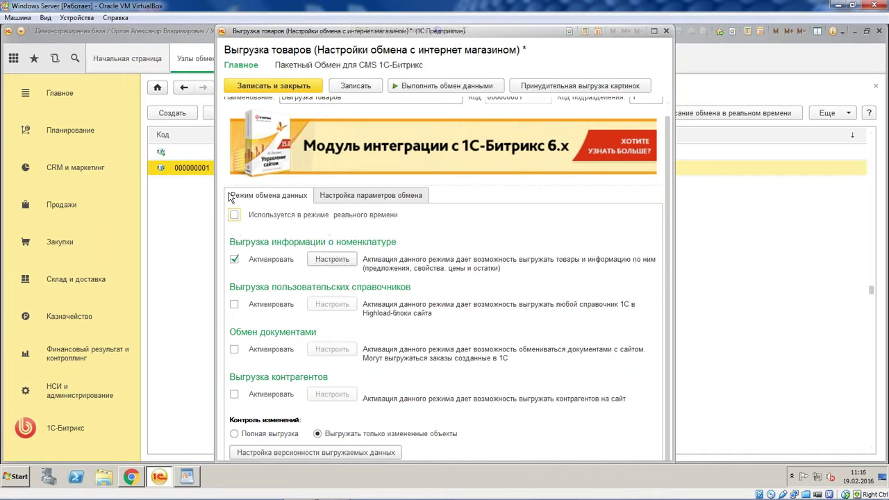
pyautogui.click(340, 196)
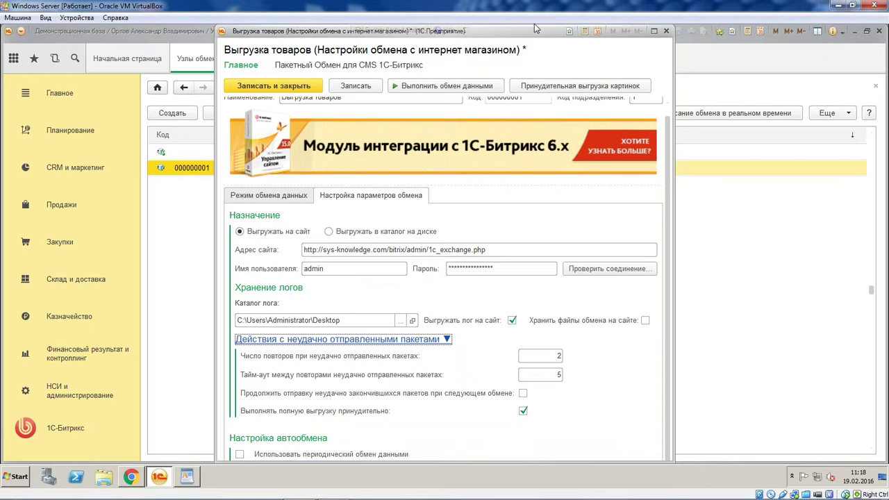
# Collapse the failed-packets options and return to the exchange parameters tab
pyautogui.moveTo(532, 26); pyautogui.dragTo(505, 33)
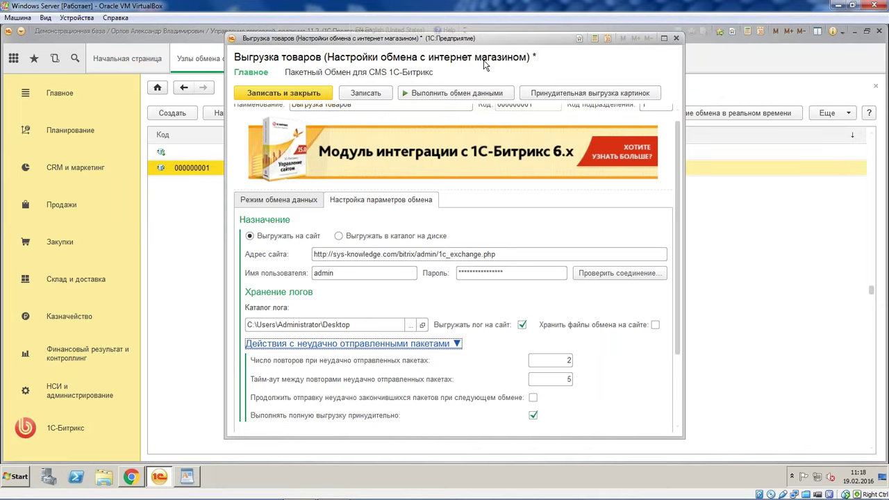
pyautogui.click(449, 343)
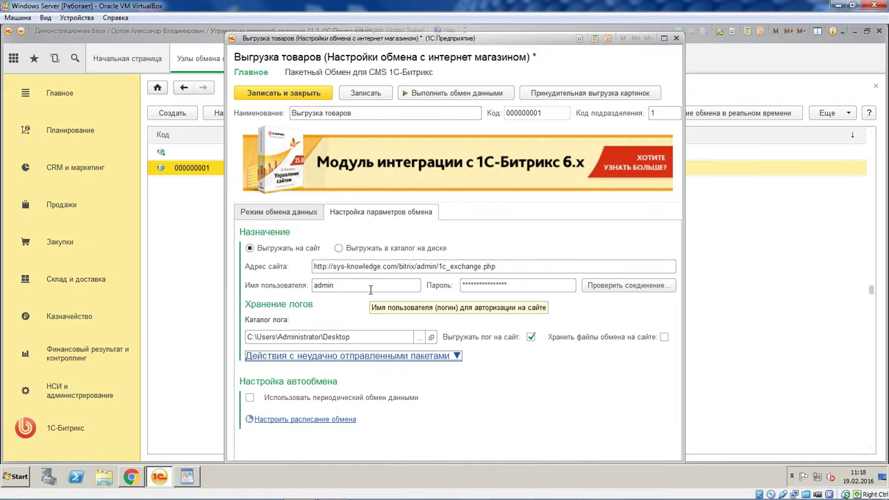
pyautogui.click(303, 215)
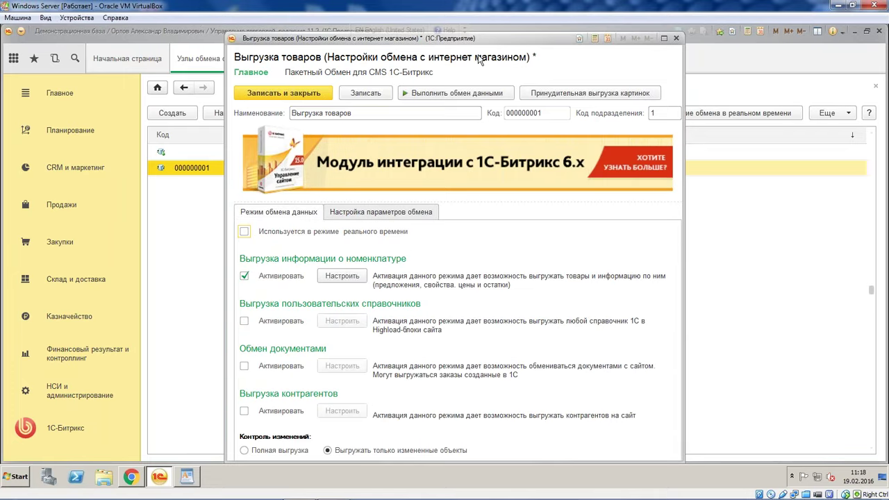
pyautogui.moveTo(438, 37); pyautogui.dragTo(440, 32)
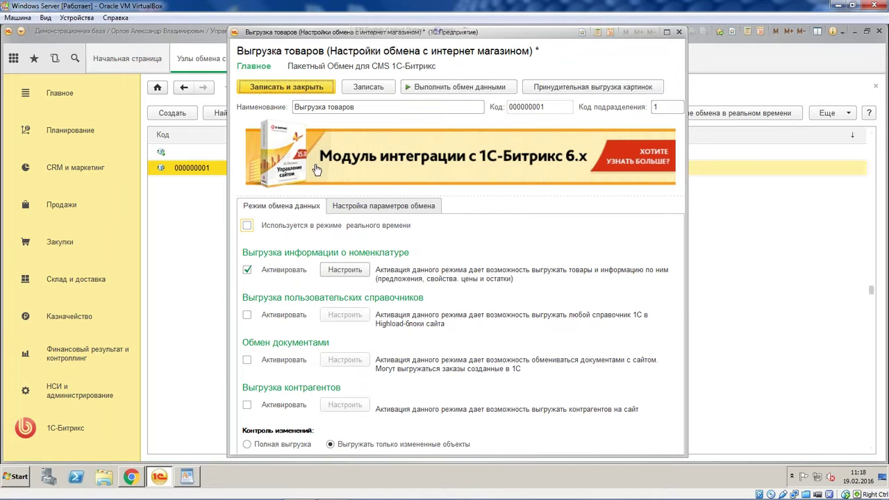
pyautogui.click(348, 206)
# Select the site's base address, then save and close the Выгрузка товаров node
pyautogui.click(452, 260)
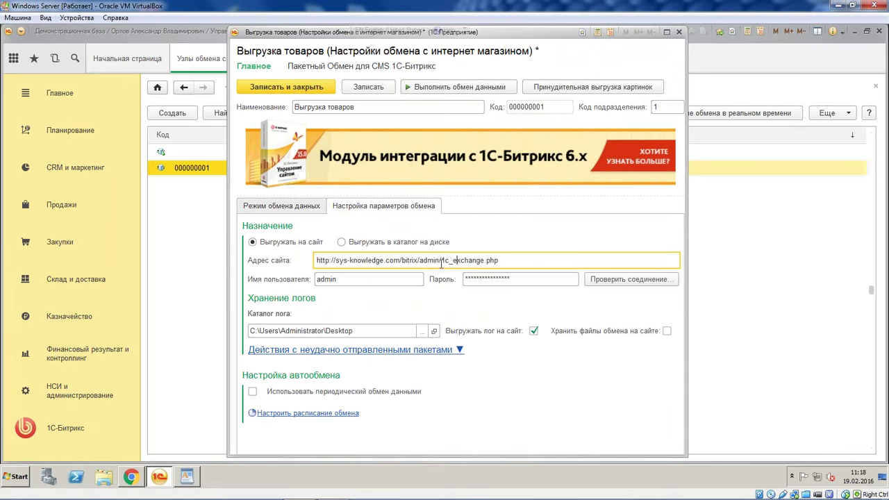
pyautogui.moveTo(417, 261); pyautogui.dragTo(308, 252)
pyautogui.hotkey('ctrl', 'c')
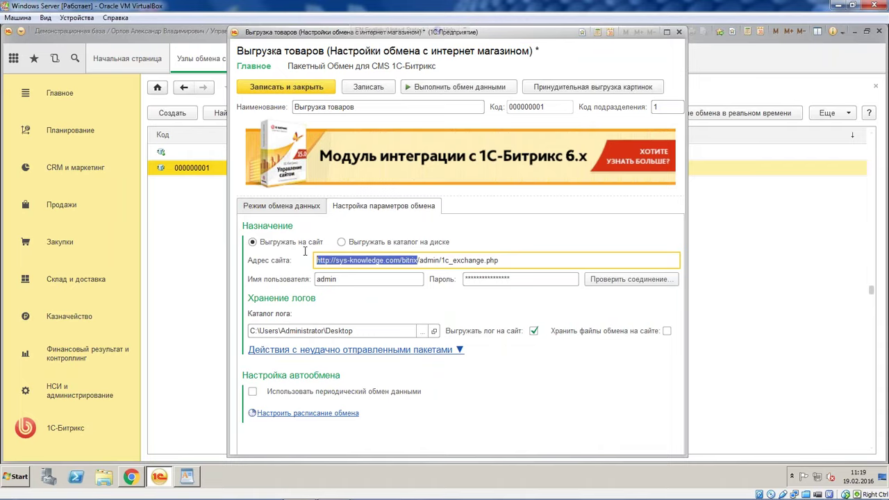
pyautogui.click(281, 88)
# Bring up Chrome maximized and load the pasted sys-knowledge.com admin address in a new tab
pyautogui.click(130, 477)
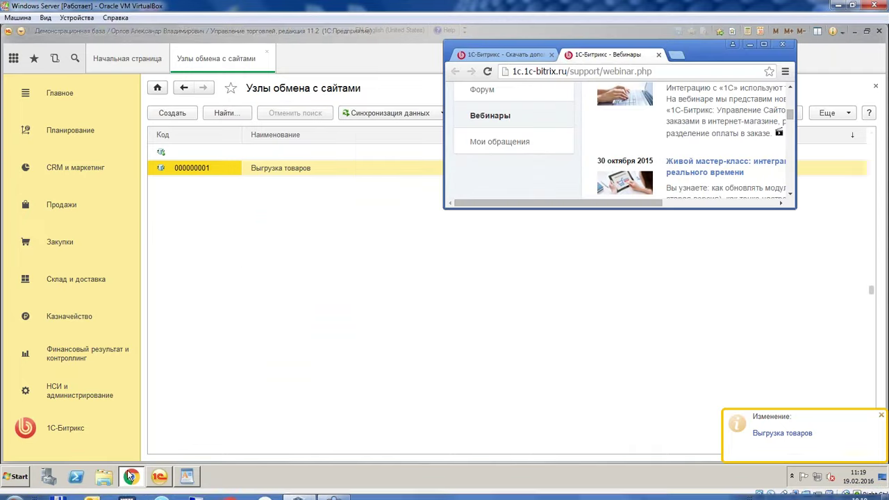
pyautogui.moveTo(672, 41); pyautogui.dragTo(232, 25)
pyautogui.click(236, 31)
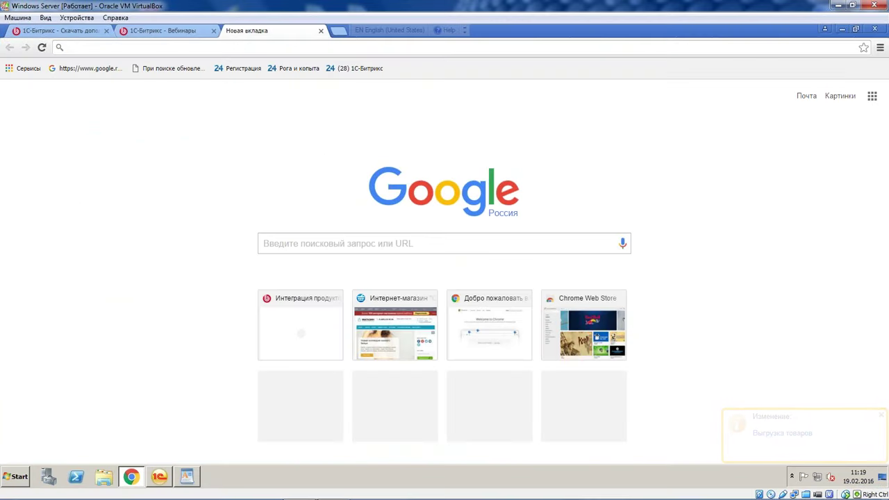
pyautogui.hotkey('ctrl', 'v')
pyautogui.press('Return')
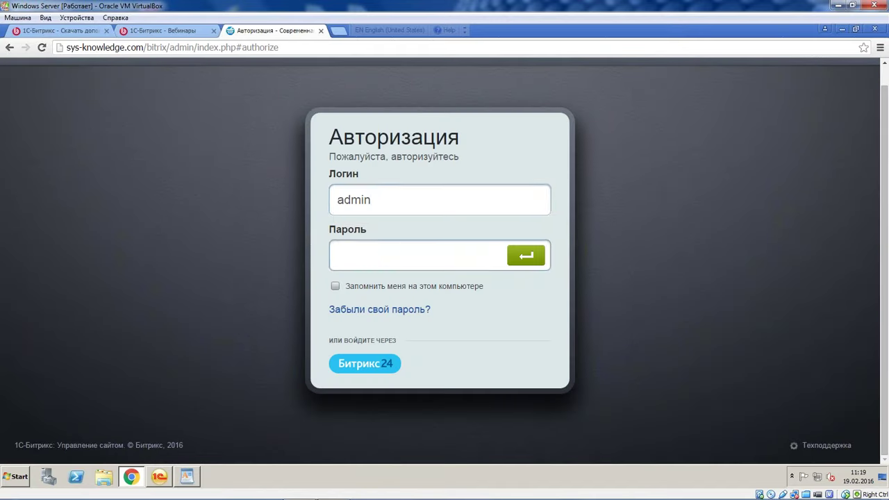
# Log in with the admin credentials, re-entering the password after the first attempt is rejected
pyautogui.click(460, 194)
pyautogui.write('s')
pyautogui.press('BackSpace')
pyautogui.press('BackSpace')
pyautogui.press('Tab')
pyautogui.write('••••••••••••')
pyautogui.press('Return')
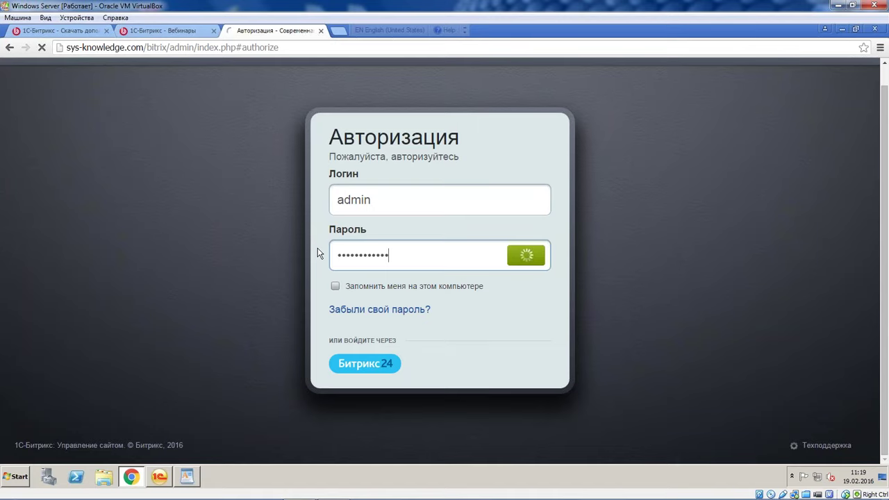
pyautogui.press('BackSpace')
pyautogui.press('BackSpace')
pyautogui.press('BackSpace')
pyautogui.press('BackSpace')
pyautogui.press('BackSpace')
pyautogui.press('BackSpace')
pyautogui.press('BackSpace')
pyautogui.press('BackSpace')
pyautogui.press('BackSpace')
pyautogui.press('BackSpace')
pyautogui.press('BackSpace')
pyautogui.press('BackSpace')
pyautogui.write('••••••••••••')
pyautogui.press('Return')
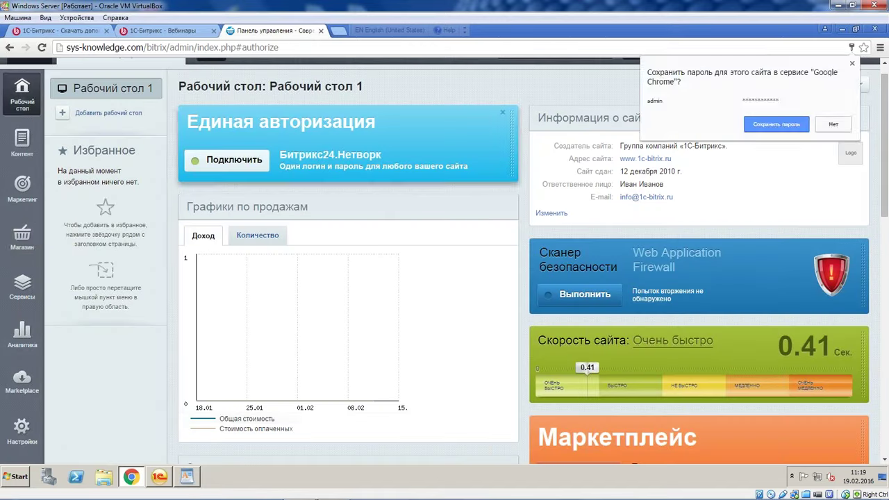
# Go to Магазин > Настройки > Интеграция с 1С
pyautogui.click(21, 236)
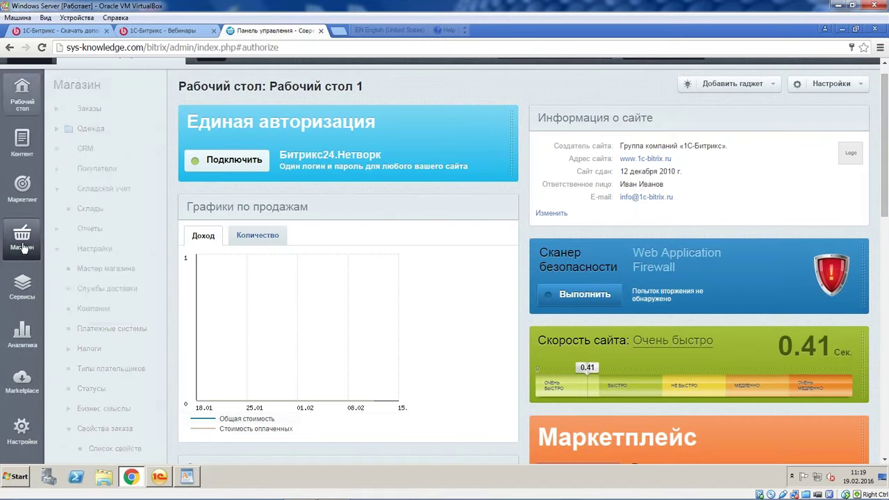
pyautogui.scroll(-3, 75, 257)
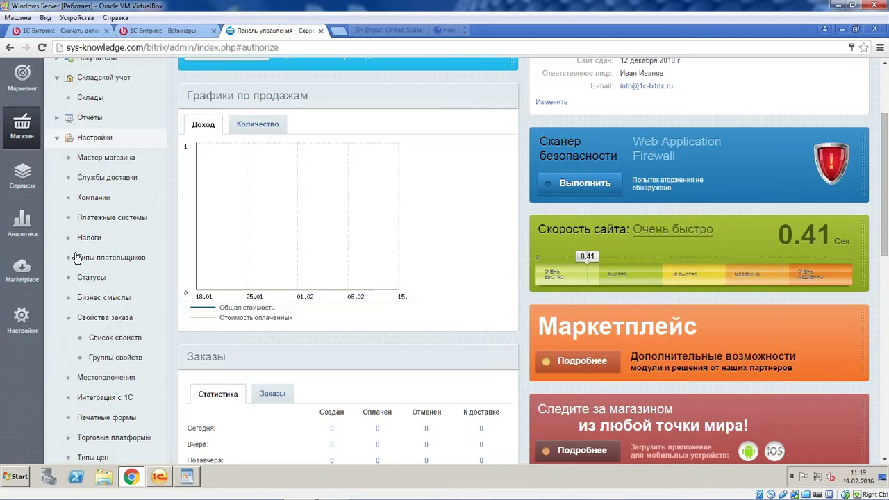
pyautogui.scroll(-3, 76, 257)
pyautogui.click(112, 232)
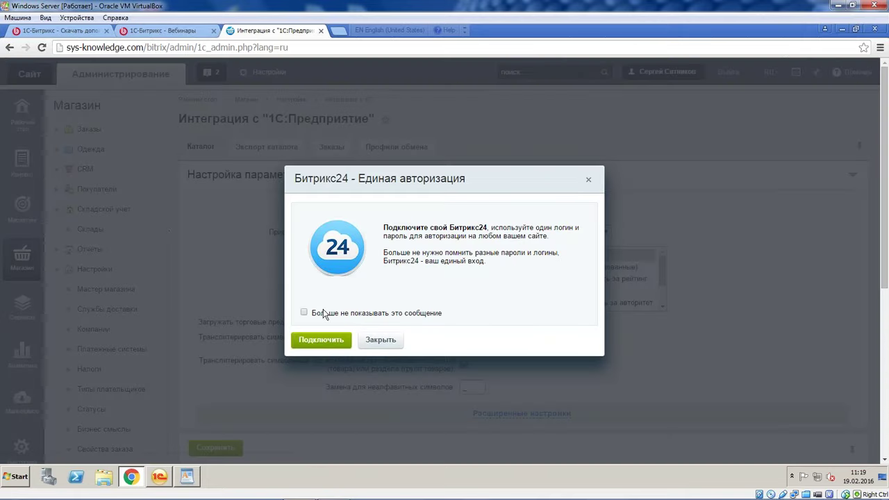
# Tick 'Больше не показывать это сообщение' and close the Bitrix24 dialog
pyautogui.click(320, 313)
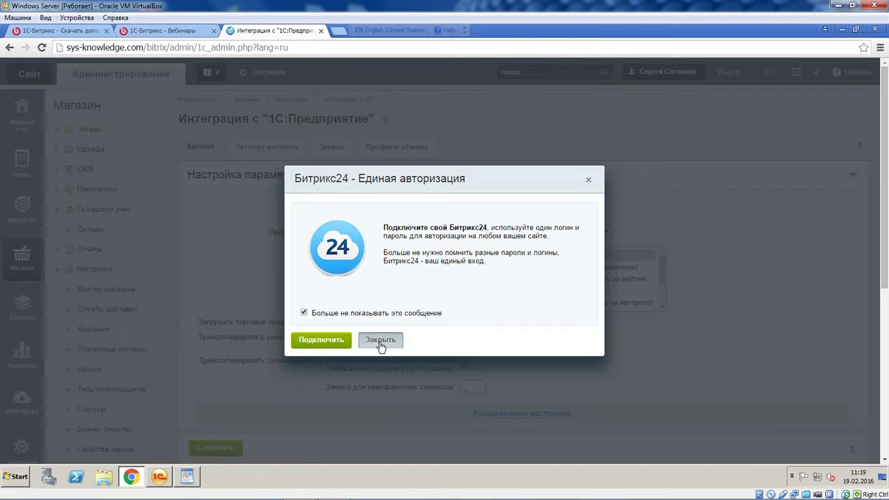
pyautogui.click(380, 340)
pyautogui.scroll(-2, 404, 254)
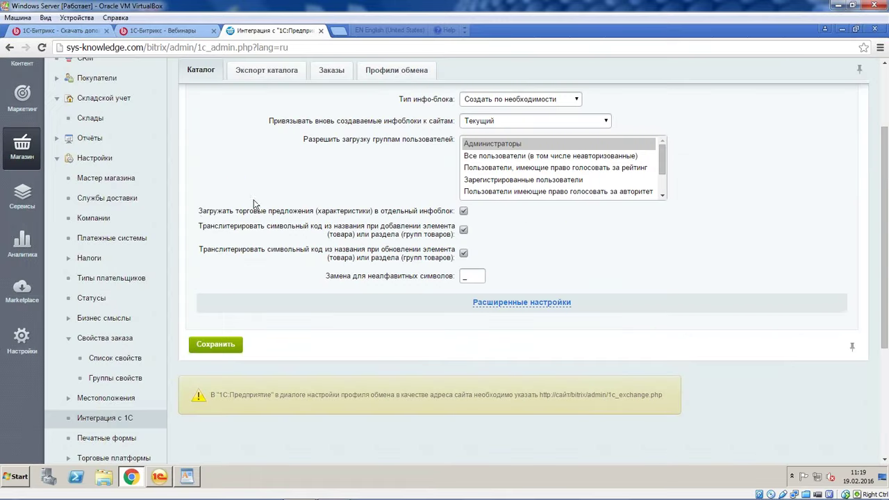
pyautogui.moveTo(200, 210); pyautogui.dragTo(447, 212)
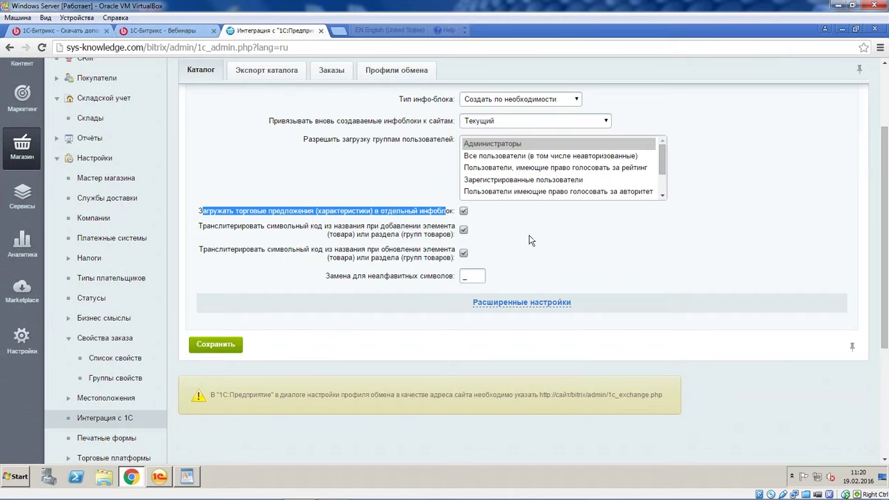
pyautogui.click(458, 209)
pyautogui.scroll(2, 388, 192)
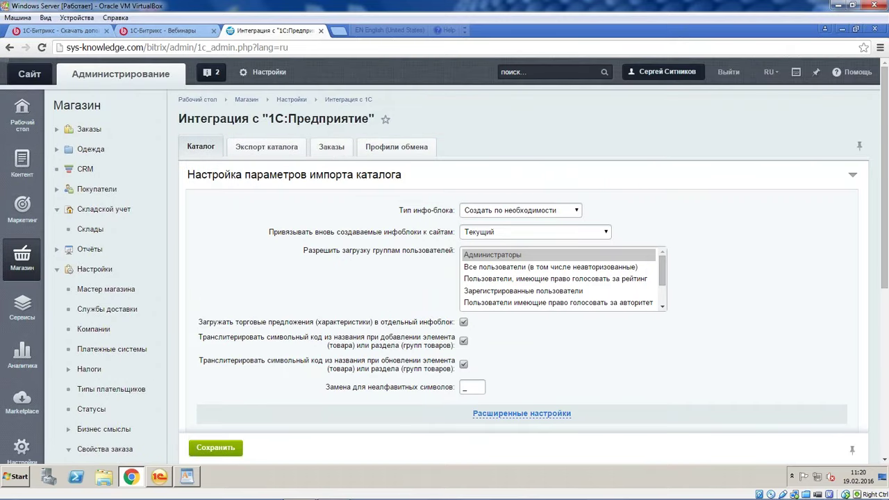
# On the Заказы tab, tick 'Менять статусы заказов по информации из 1С'
pyautogui.click(332, 147)
pyautogui.scroll(-1, 330, 182)
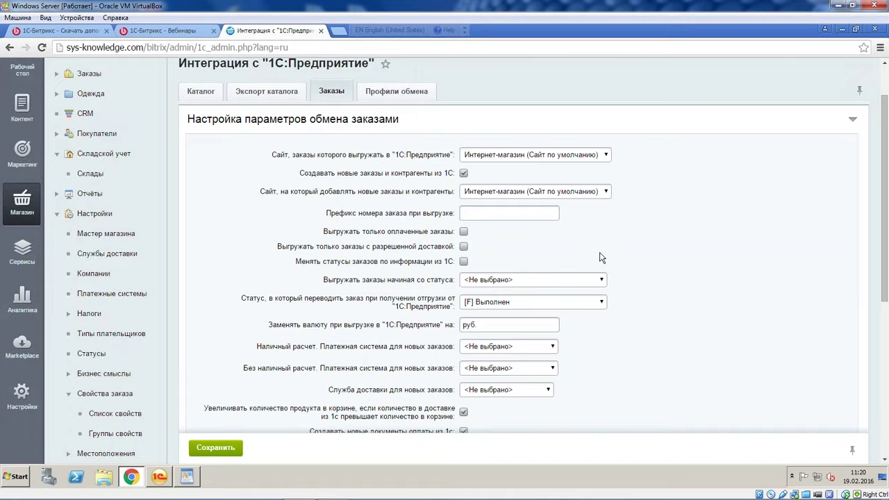
pyautogui.scroll(-2, 599, 252)
pyautogui.scroll(1, 614, 203)
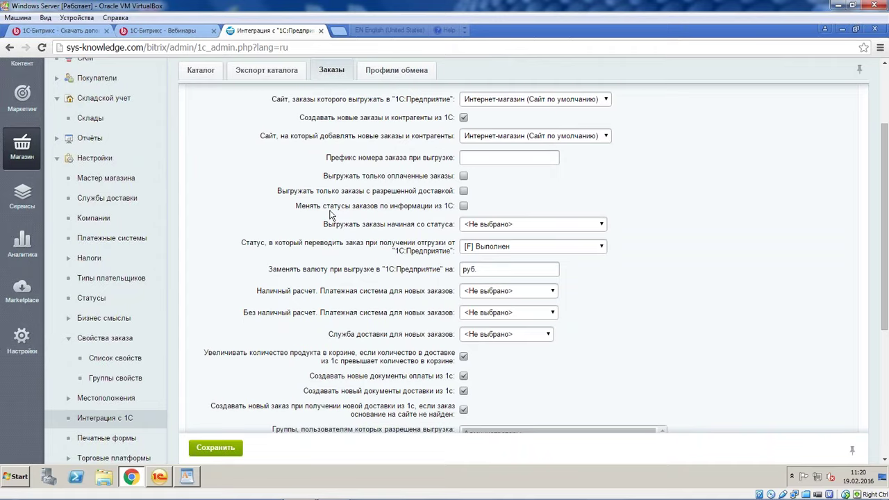
pyautogui.click(463, 205)
pyautogui.click(508, 264)
pyautogui.press('BackSpace')
pyautogui.write('.')
pyautogui.moveTo(463, 269); pyautogui.dragTo(479, 269)
pyautogui.scroll(-1, 497, 327)
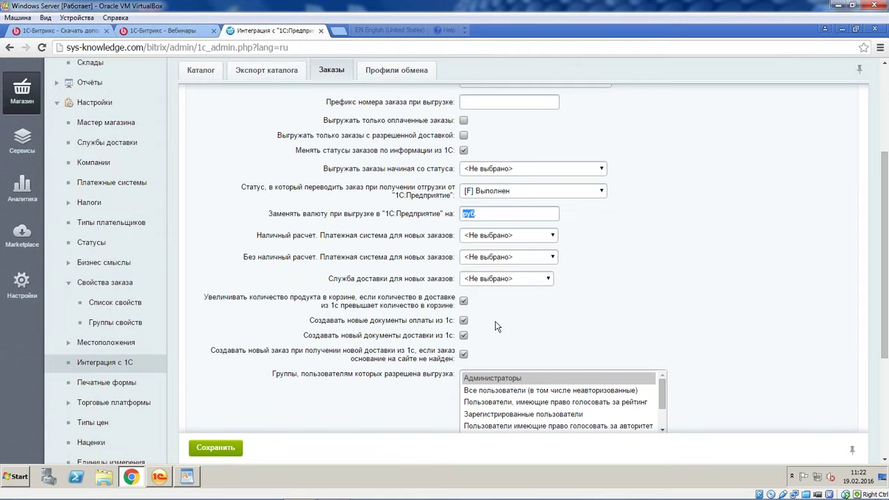
pyautogui.scroll(-1, 497, 327)
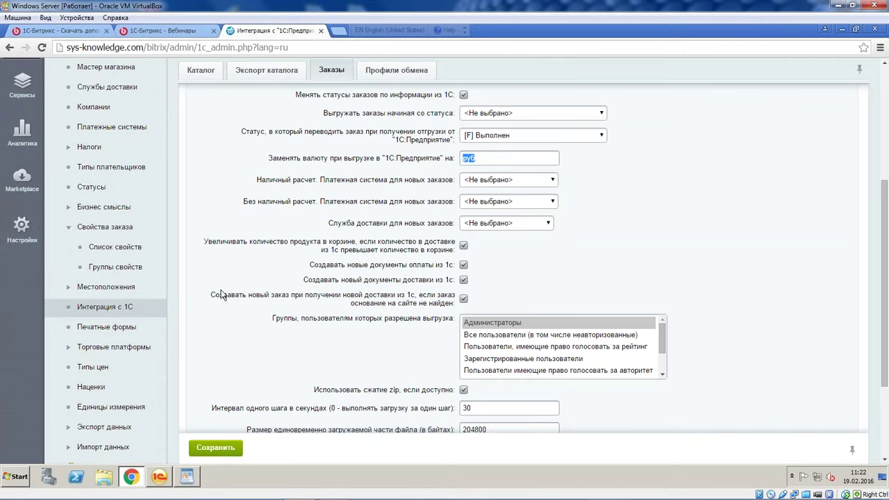
pyautogui.moveTo(309, 269); pyautogui.dragTo(475, 280)
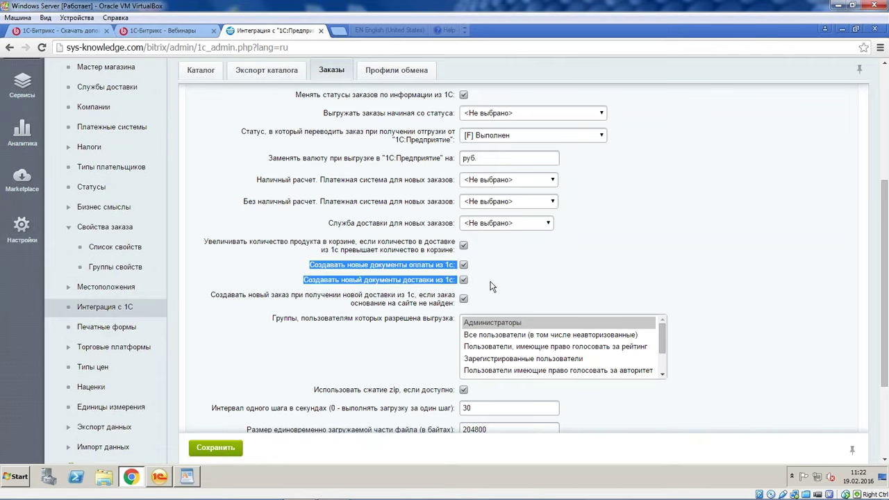
pyautogui.scroll(2, 490, 286)
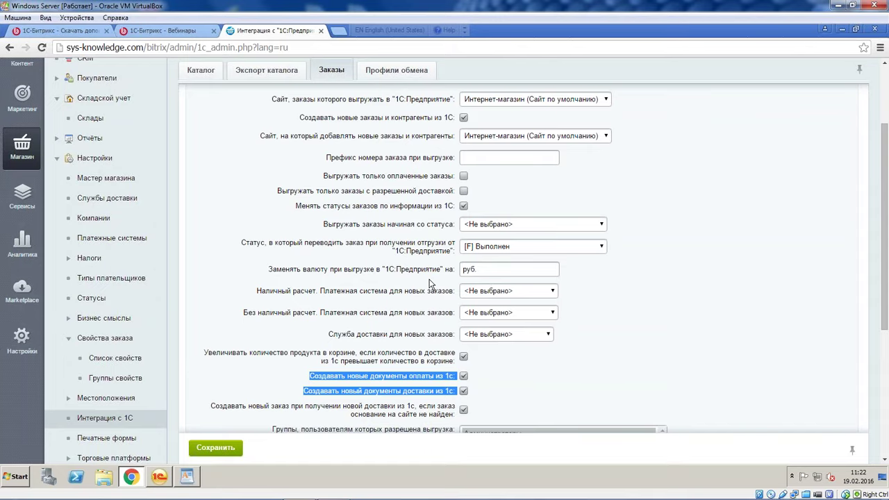
pyautogui.scroll(-3, 429, 283)
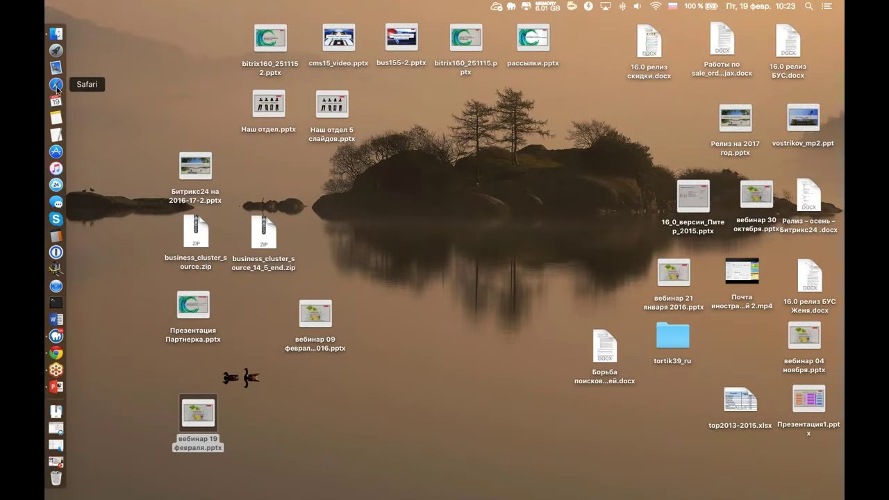
pyautogui.click(56, 352)
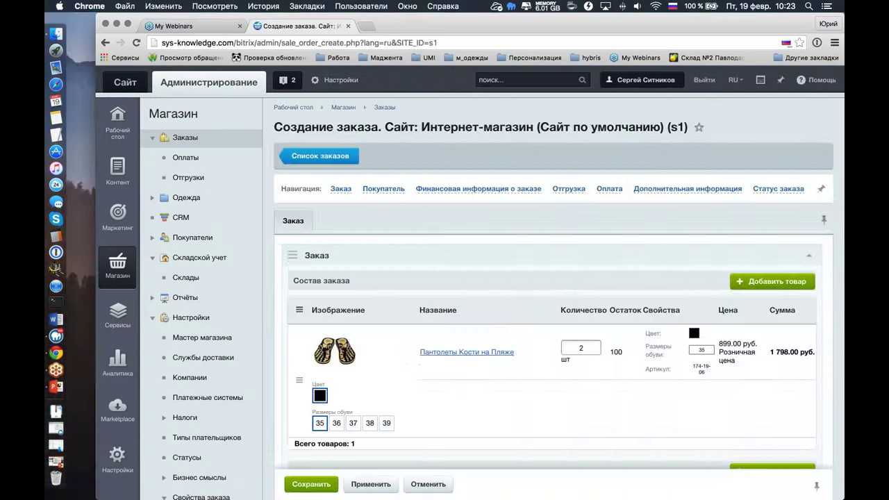
pyautogui.click(319, 156)
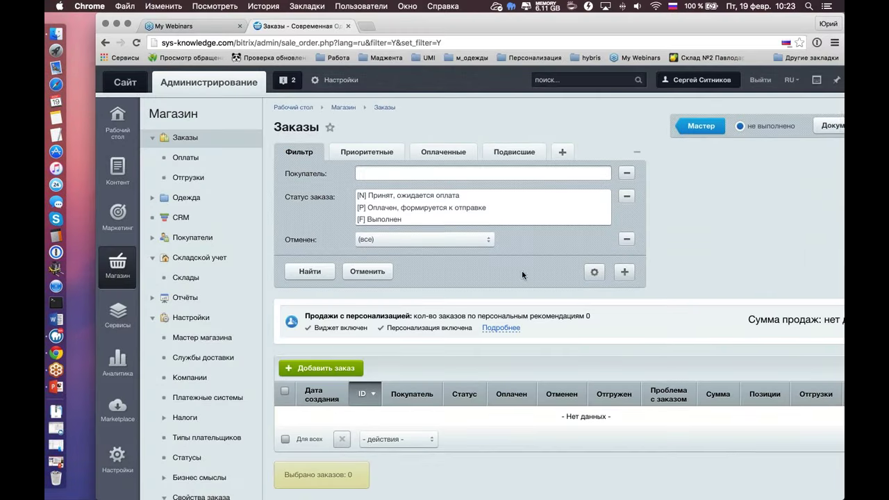
pyautogui.scroll(-3, 521, 270)
pyautogui.scroll(2, 521, 272)
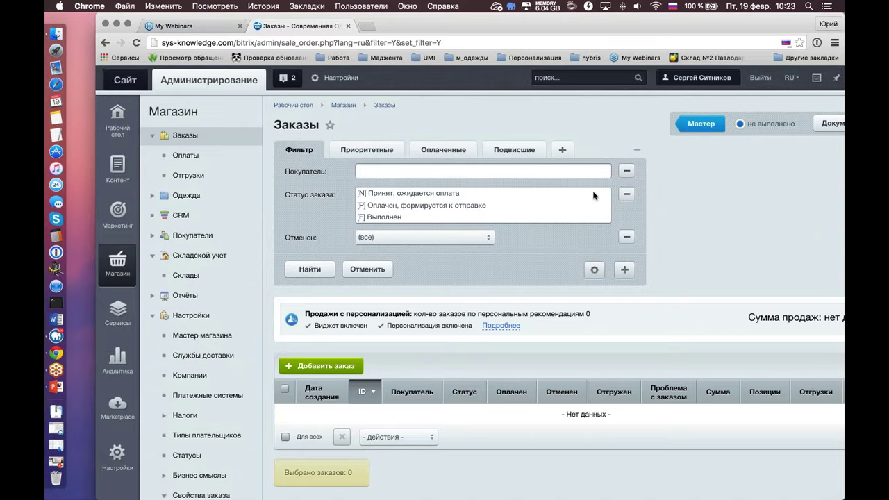
pyautogui.scroll(-1, 115, 264)
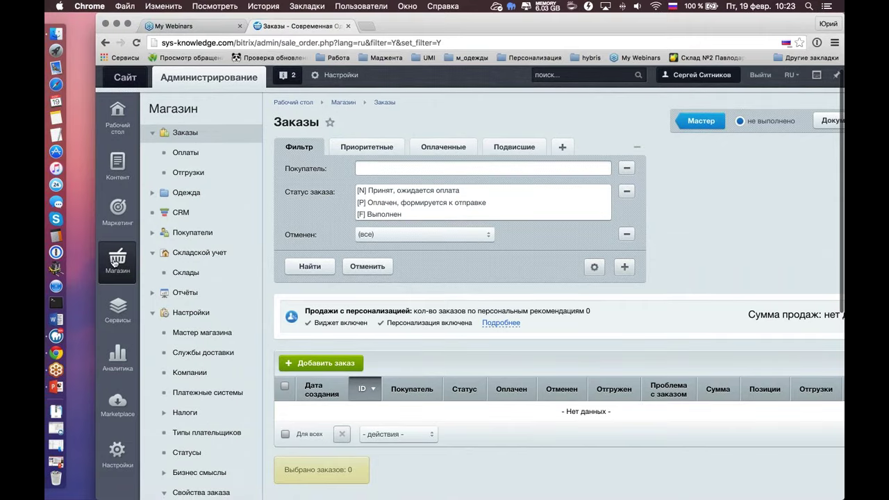
pyautogui.click(183, 134)
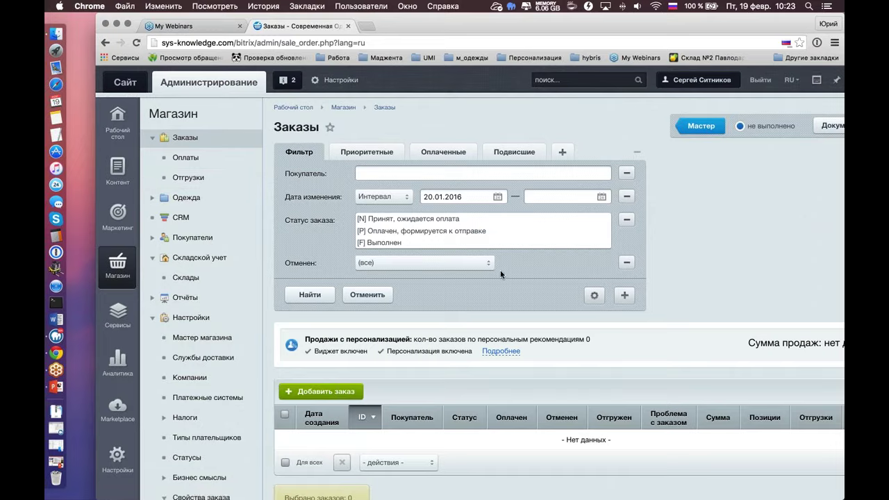
pyautogui.scroll(-2, 500, 273)
pyautogui.hscroll(1, 243, 105)
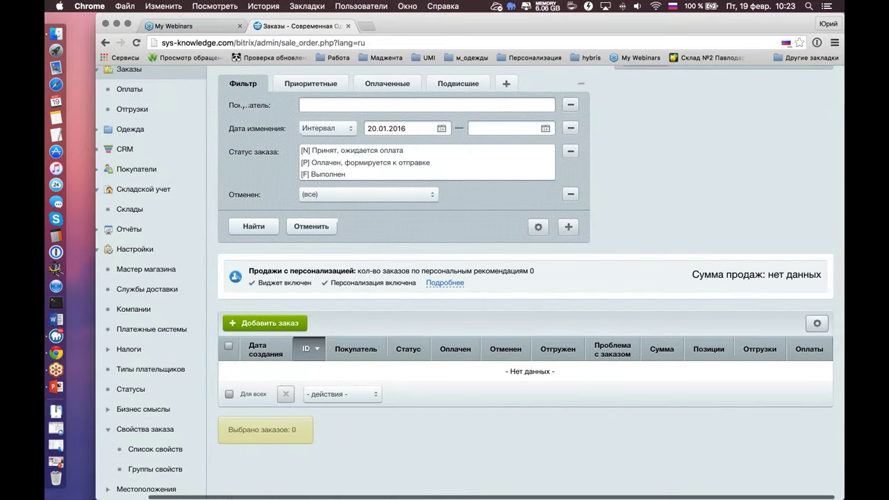
pyautogui.hscroll(1, 243, 105)
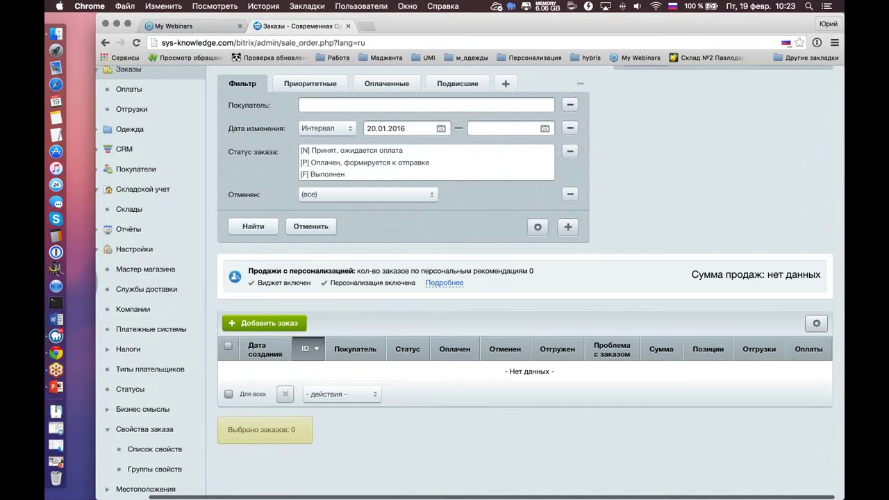
pyautogui.hscroll(-1, 264, 323)
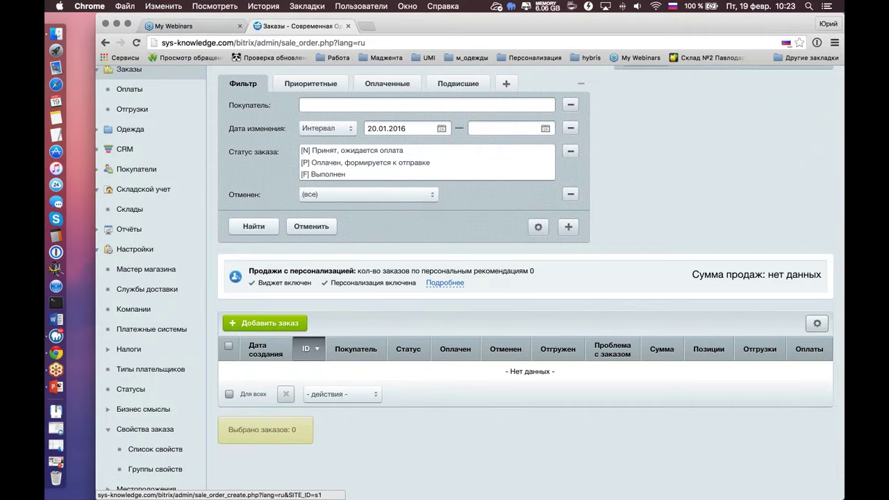
pyautogui.hscroll(1, 276, 325)
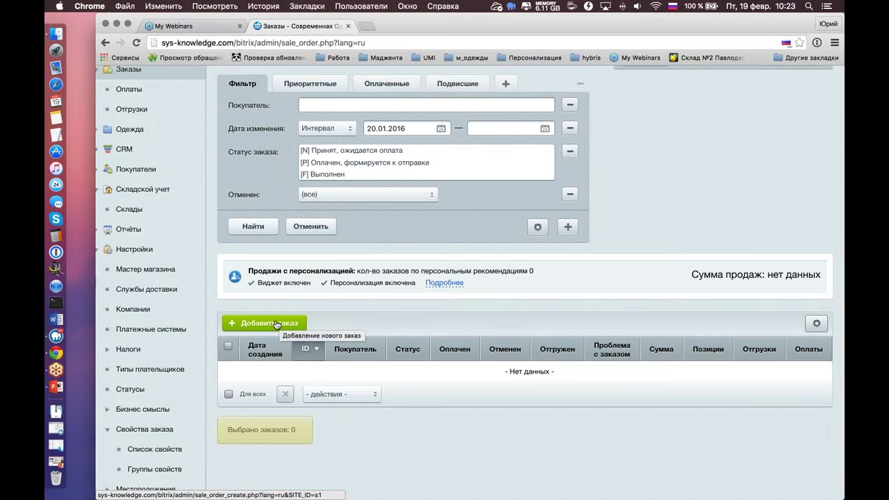
pyautogui.hscroll(-1, 276, 324)
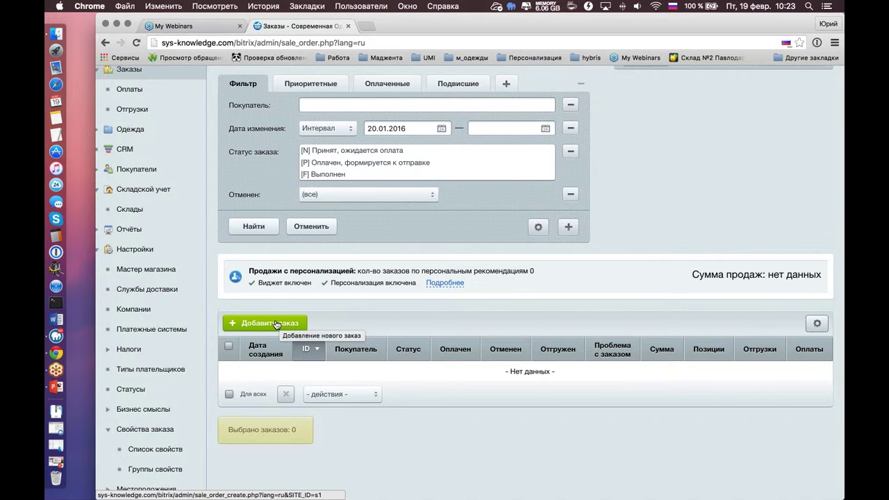
# Start a new order and add the size 35 and 37 Пантолеты Кости на Пляже variants
pyautogui.click(275, 324)
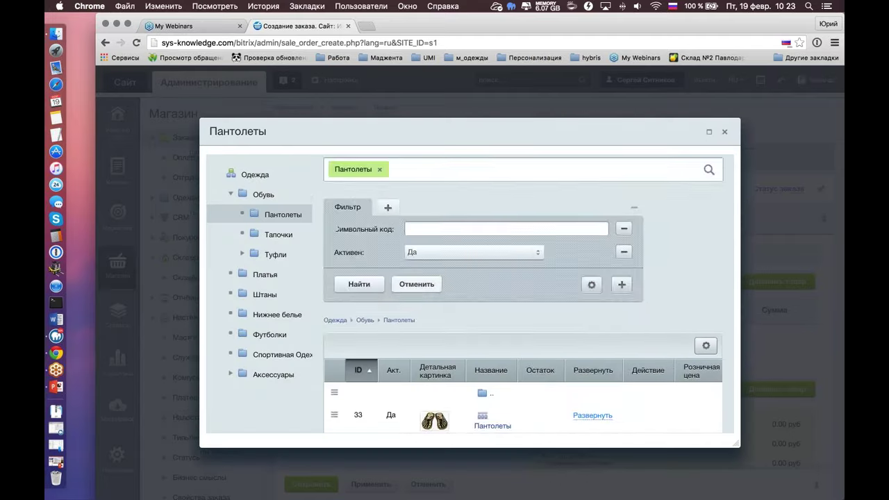
pyautogui.scroll(-3, 555, 313)
pyautogui.click(592, 353)
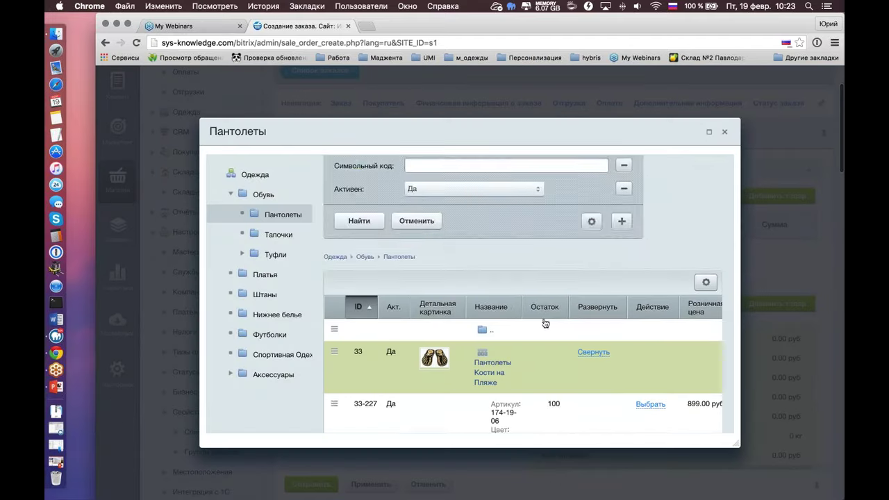
pyautogui.scroll(-5, 545, 323)
pyautogui.click(645, 282)
pyautogui.click(647, 360)
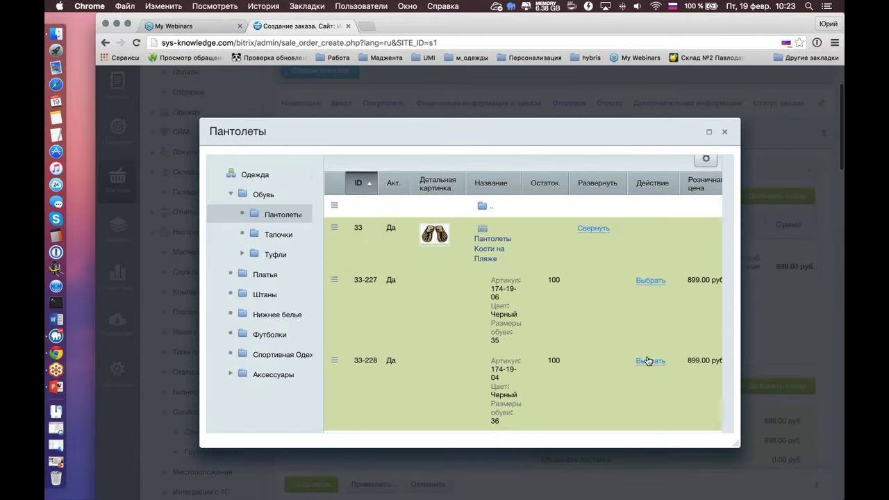
pyautogui.scroll(-3, 643, 328)
pyautogui.click(650, 321)
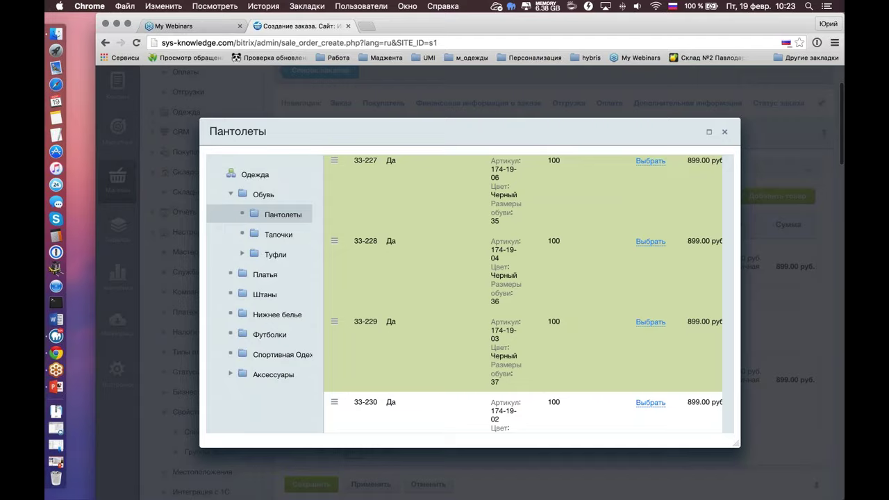
pyautogui.click(724, 131)
# Set both item quantities to 5
pyautogui.scroll(-4, 389, 233)
pyautogui.scroll(3, 390, 233)
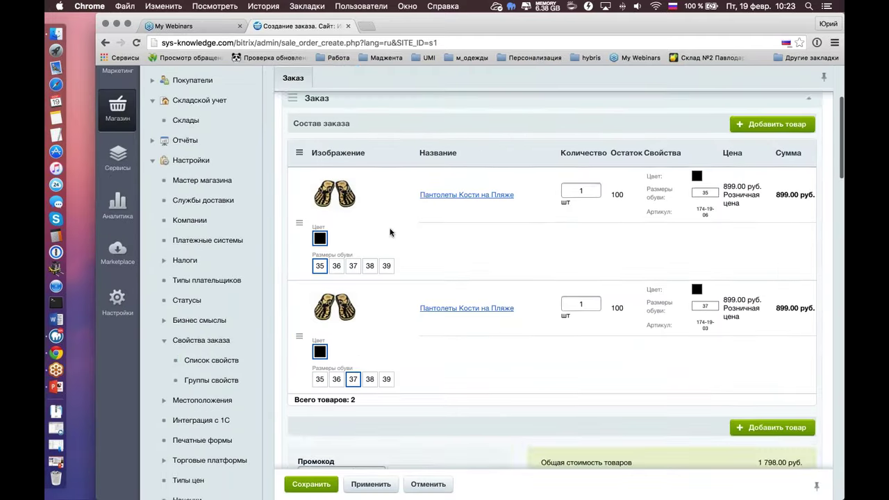
pyautogui.scroll(1, 389, 233)
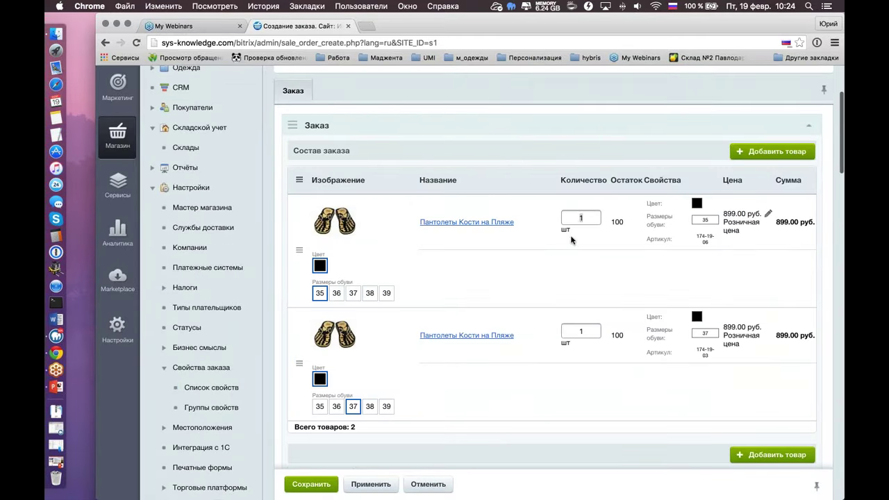
pyautogui.write('5')
pyautogui.scroll(-1, 567, 296)
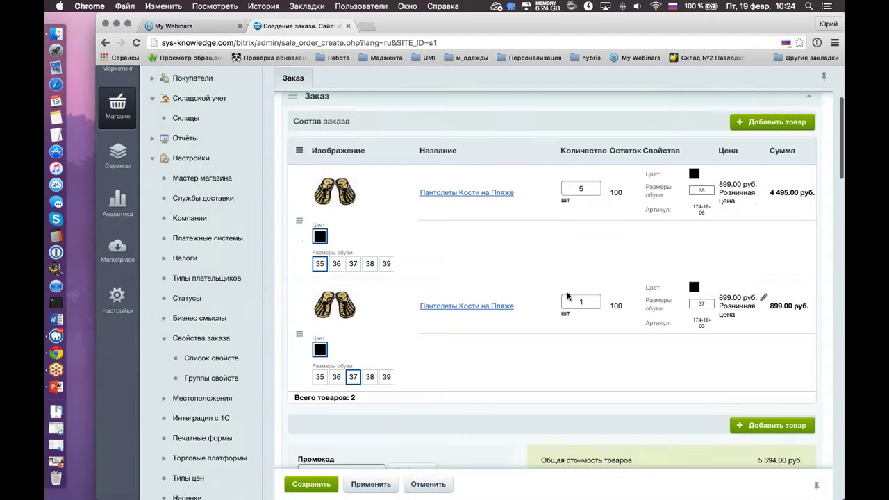
pyautogui.doubleClick(567, 296)
pyautogui.write('5')
# Choose an existing buyer for the order
pyautogui.scroll(-3, 518, 273)
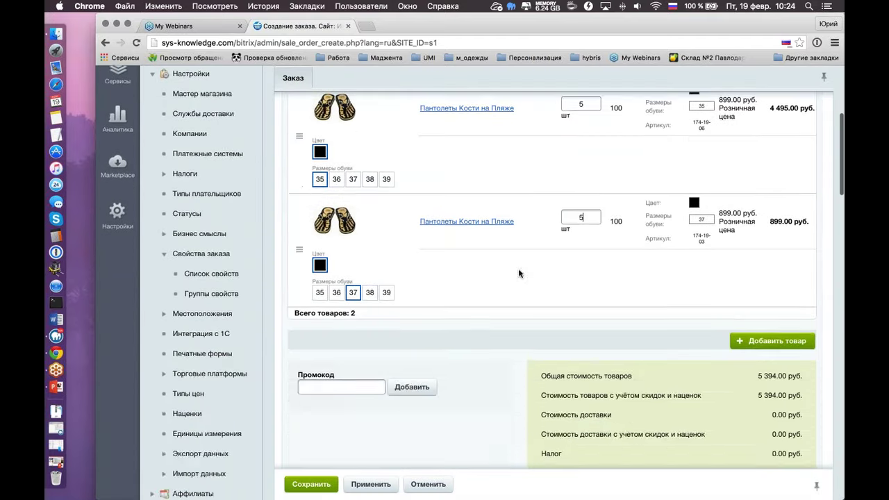
pyautogui.scroll(-12, 518, 273)
pyautogui.click(536, 208)
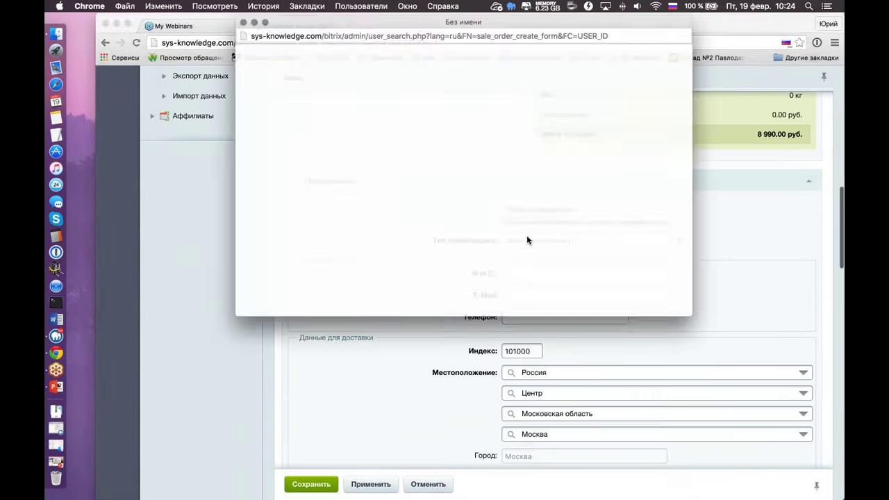
pyautogui.click(417, 214)
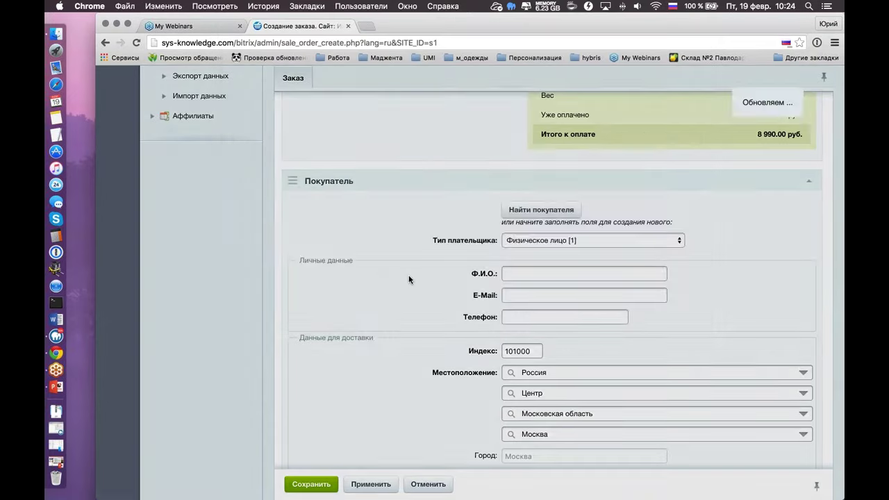
# Select Без доставки delivery and Яндекс.Деньги payment
pyautogui.scroll(-5, 410, 278)
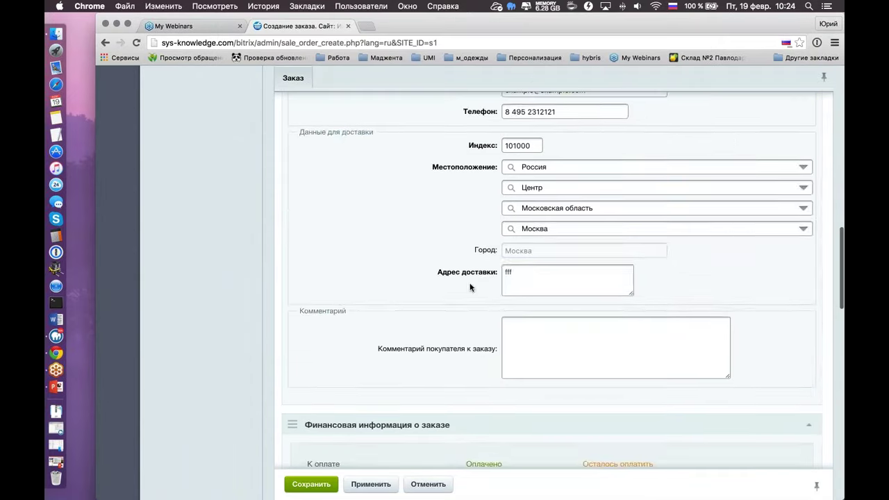
pyautogui.scroll(-5, 469, 287)
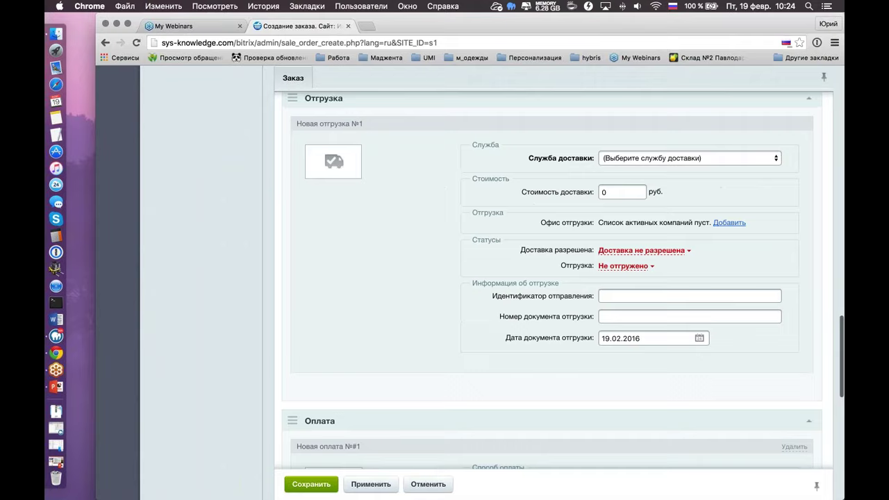
pyautogui.click(639, 158)
pyautogui.click(638, 168)
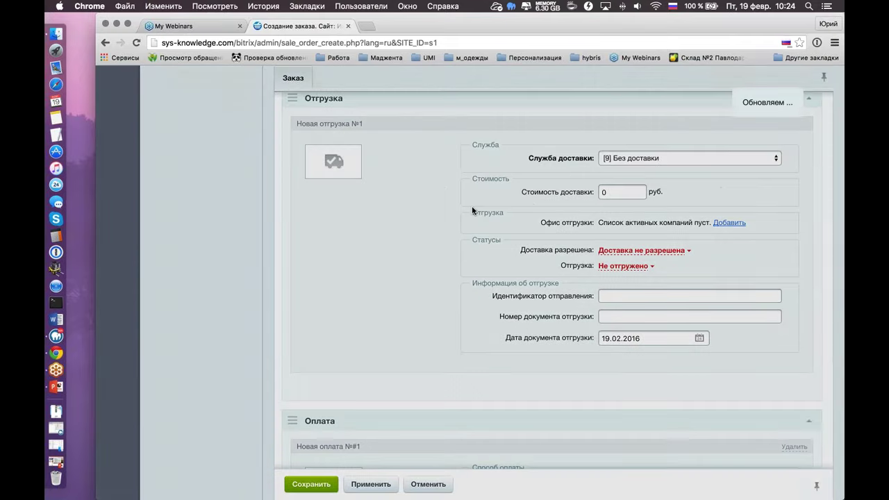
pyautogui.scroll(-5, 471, 206)
pyautogui.scroll(-3, 552, 285)
pyautogui.click(690, 212)
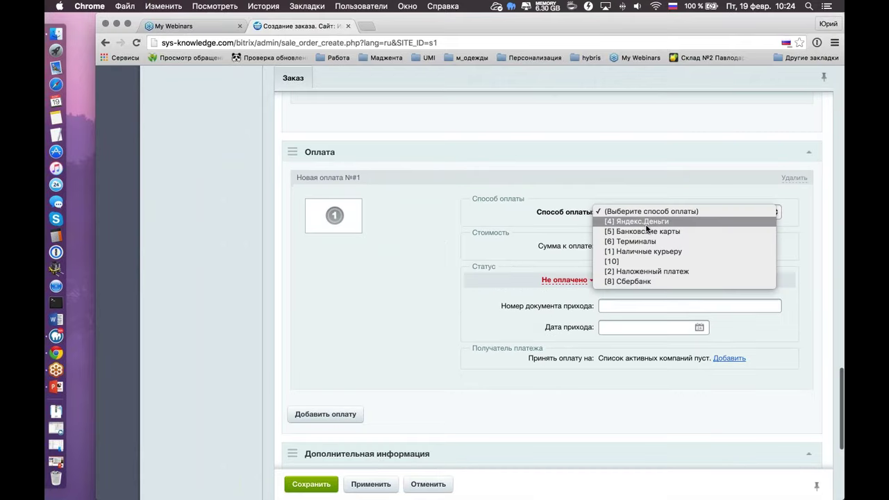
pyautogui.click(501, 247)
# Save the order and open order №9 for viewing
pyautogui.scroll(-6, 396, 296)
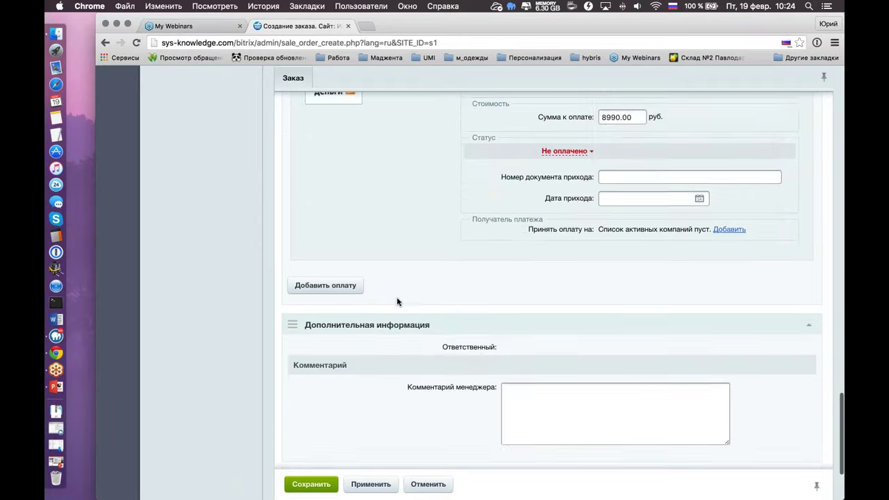
pyautogui.click(311, 463)
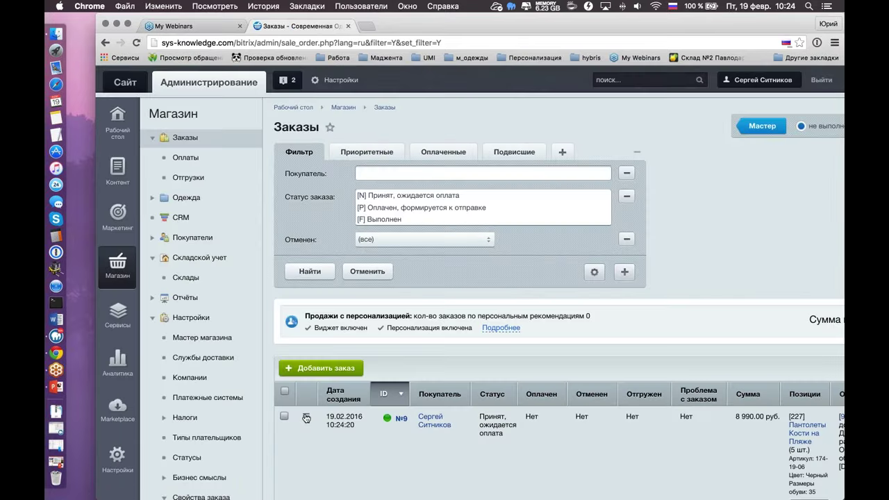
pyautogui.click(305, 416)
pyautogui.click(360, 316)
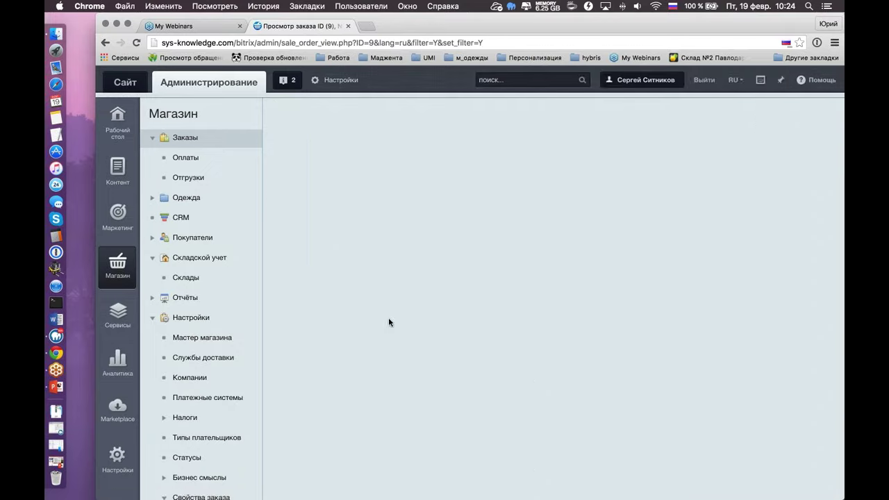
pyautogui.scroll(-5, 388, 317)
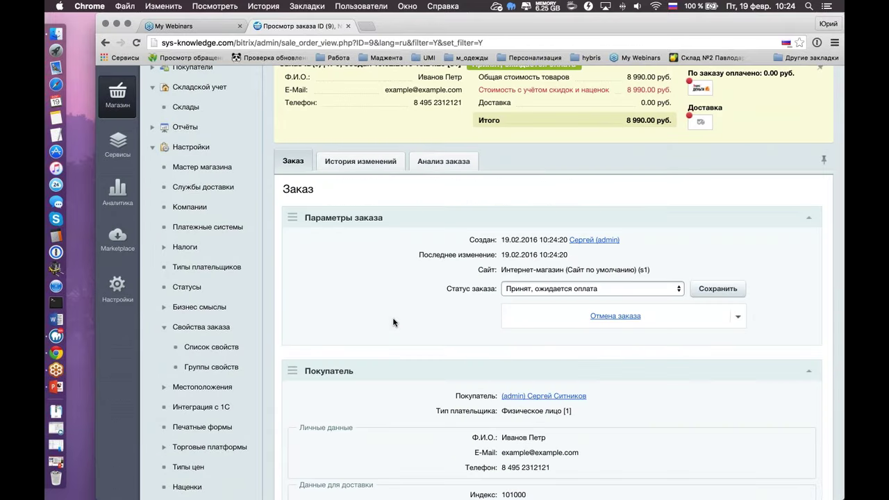
# Scroll through order №9 to the Отгрузка section showing shipment #9
pyautogui.scroll(-5, 391, 322)
pyautogui.scroll(3, 393, 321)
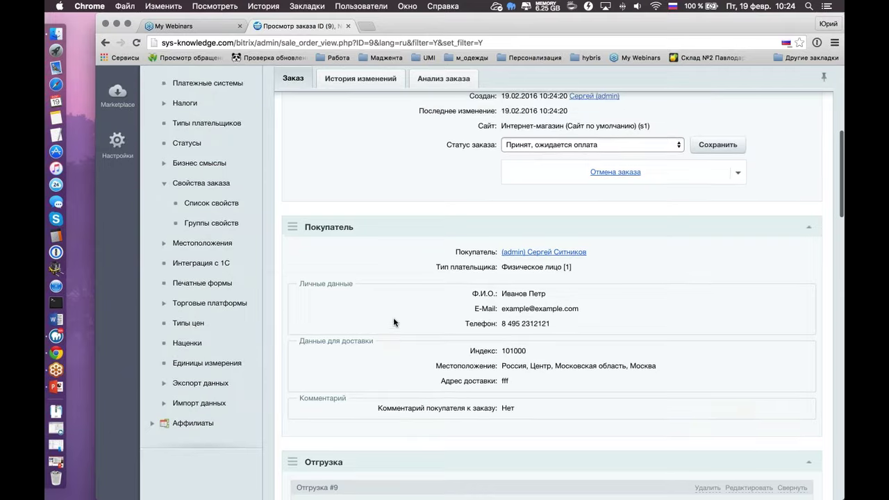
pyautogui.scroll(3, 305, 164)
pyautogui.scroll(-10, 305, 163)
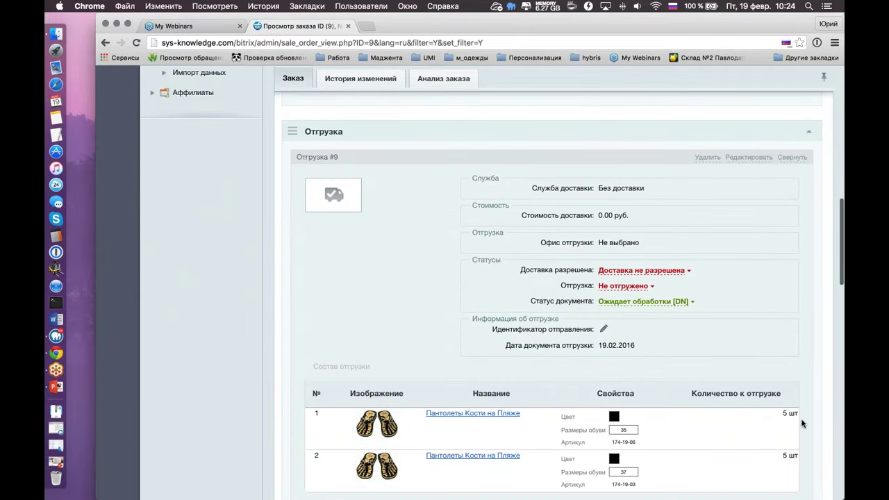
pyautogui.scroll(-2, 426, 384)
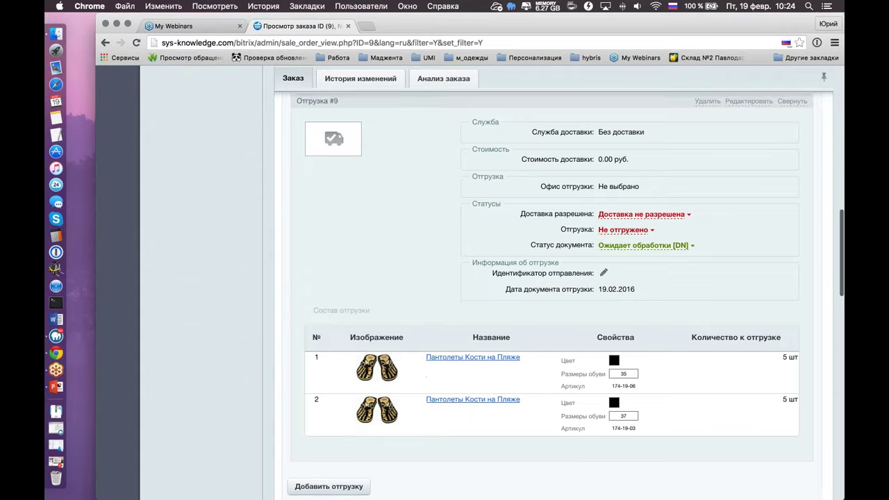
pyautogui.scroll(2, 427, 389)
pyautogui.scroll(-3, 427, 392)
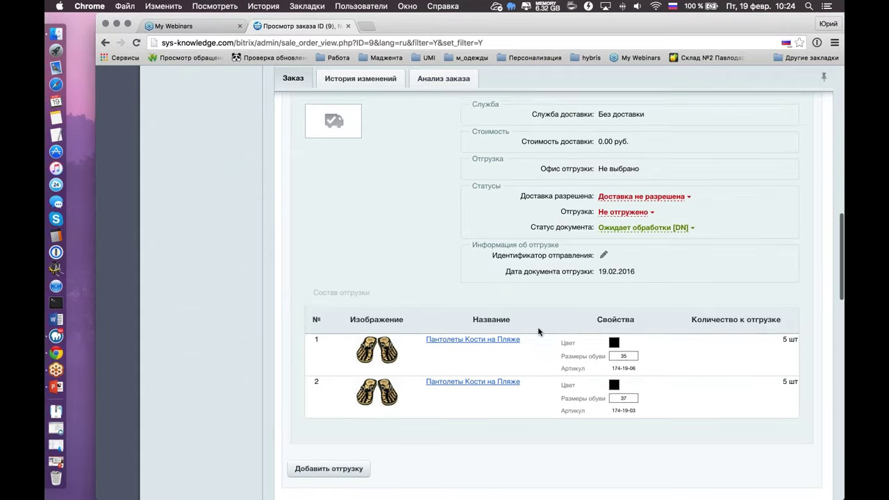
pyautogui.scroll(-5, 723, 372)
pyautogui.scroll(-10, 723, 372)
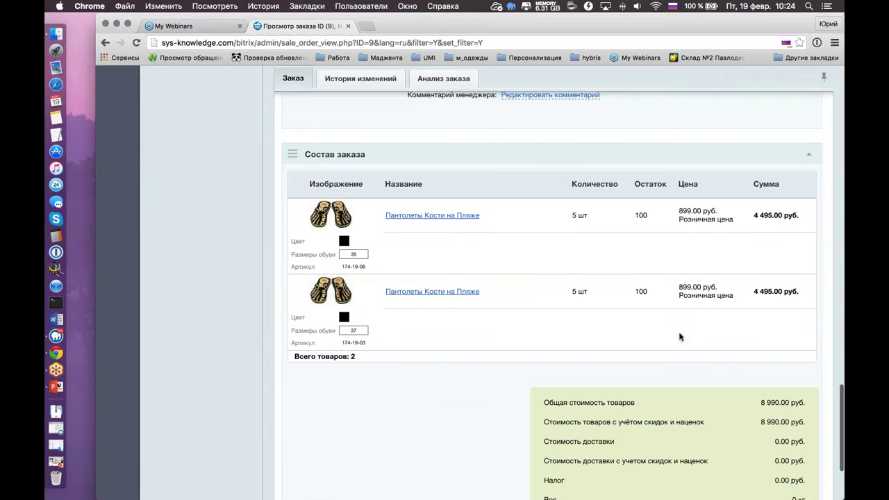
pyautogui.scroll(5, 680, 338)
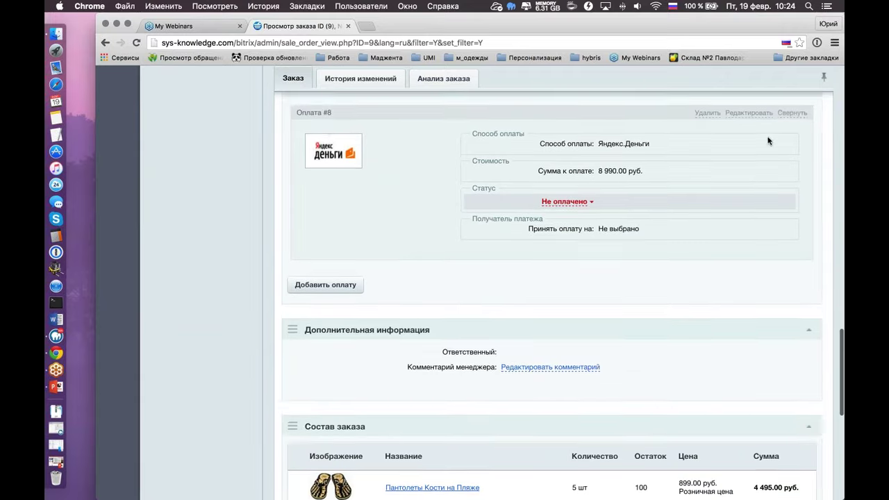
pyautogui.scroll(2, 789, 171)
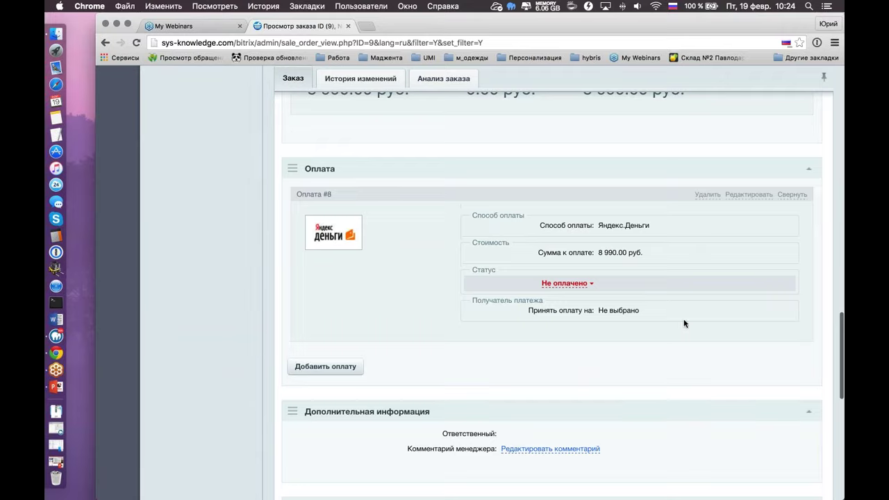
pyautogui.scroll(-5, 684, 322)
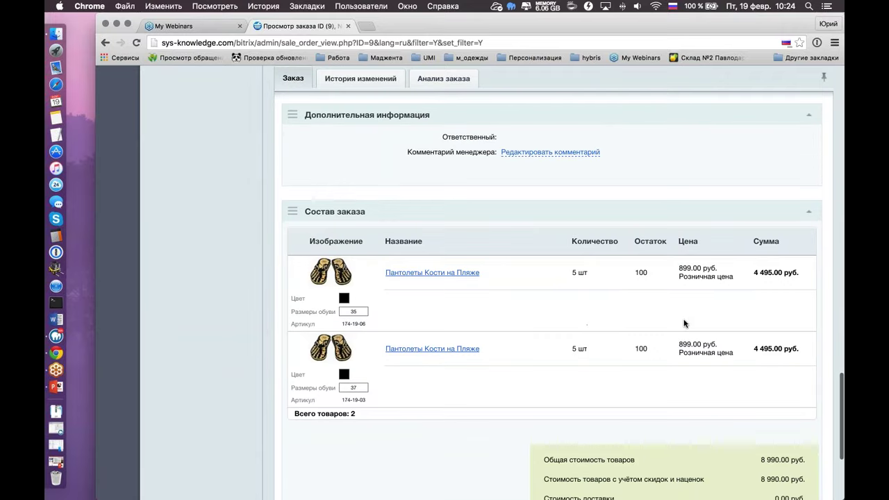
pyautogui.scroll(-3, 684, 323)
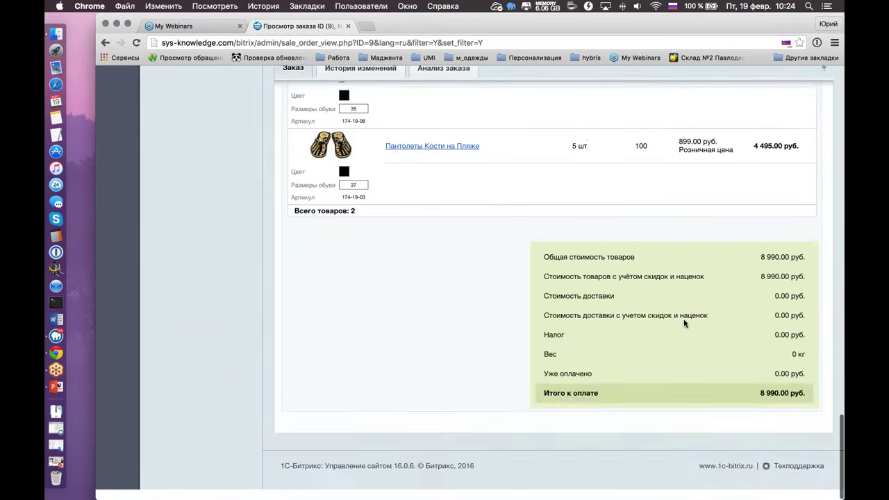
pyautogui.scroll(5, 683, 323)
pyautogui.scroll(12, 684, 323)
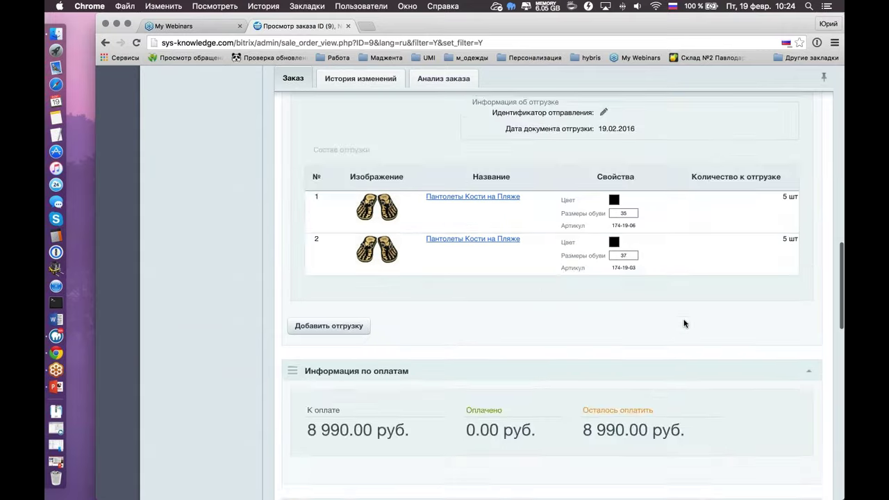
pyautogui.scroll(-2, 684, 321)
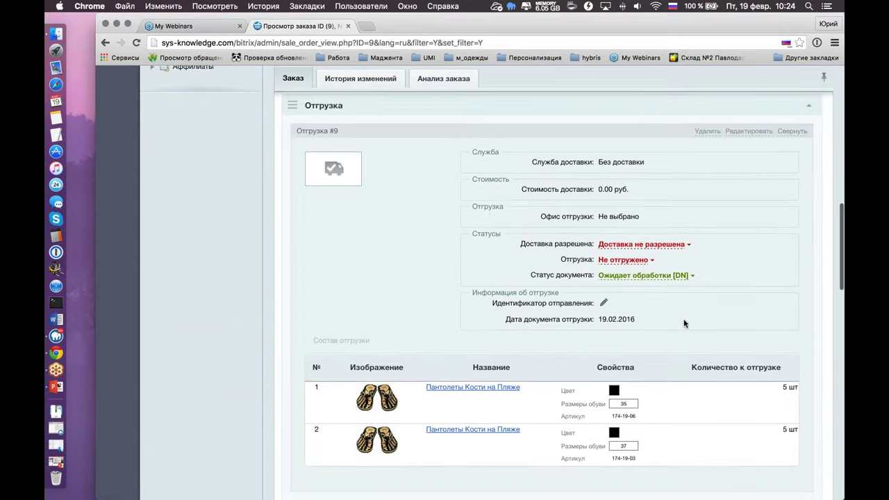
# Delete shipment #9 from order 9, confirming the removal
pyautogui.click(707, 136)
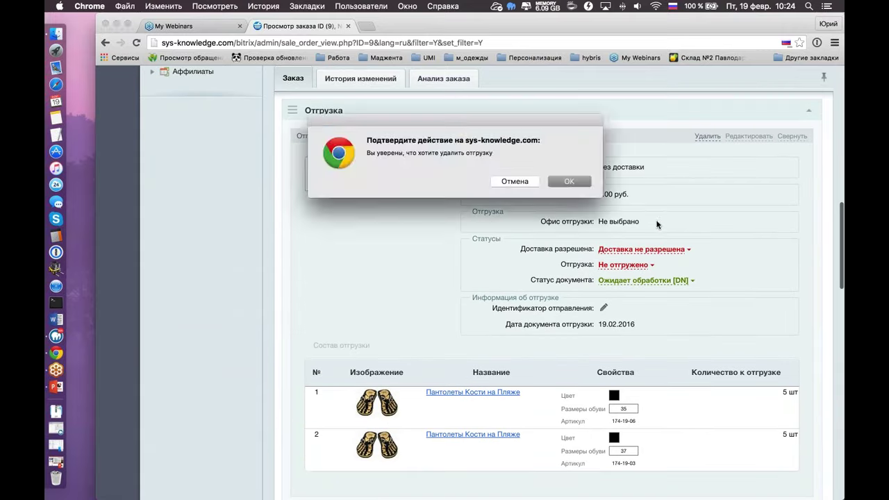
pyautogui.click(569, 183)
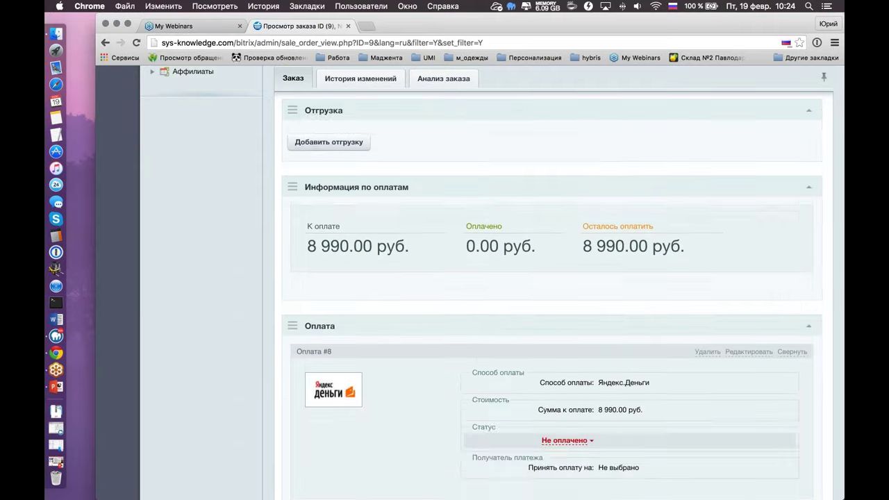
pyautogui.scroll(6, 581, 222)
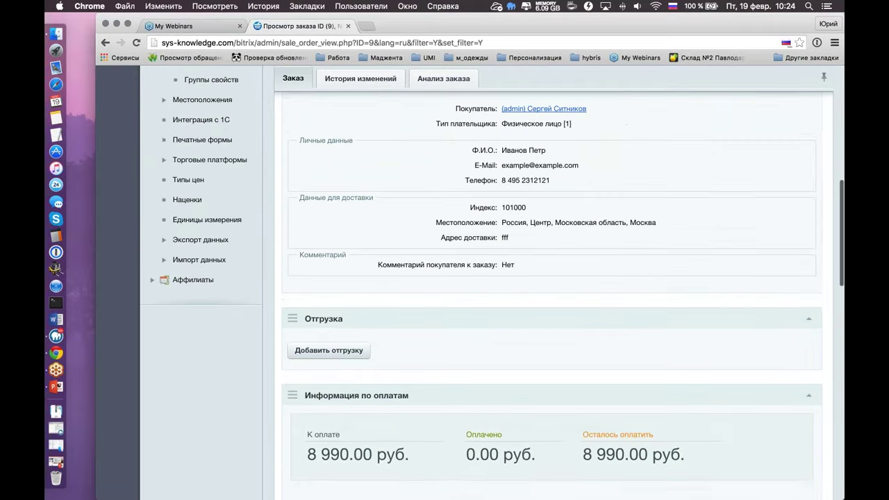
pyautogui.scroll(2, 482, 275)
# Create a shipment with 2 of each sandal by Доставка курьером and save it
pyautogui.press('super+r')
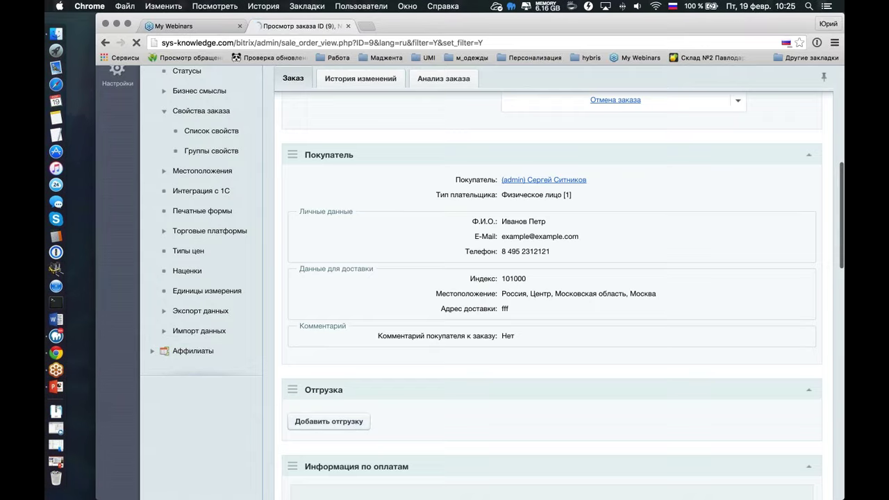
pyautogui.scroll(-3, 503, 323)
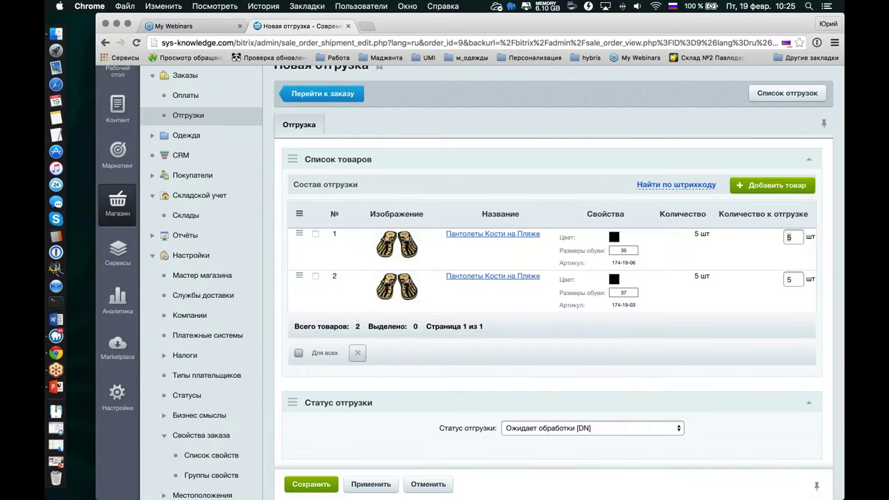
pyautogui.doubleClick(789, 237)
pyautogui.write('2')
pyautogui.doubleClick(791, 279)
pyautogui.write('2')
pyautogui.scroll(-5, 321, 468)
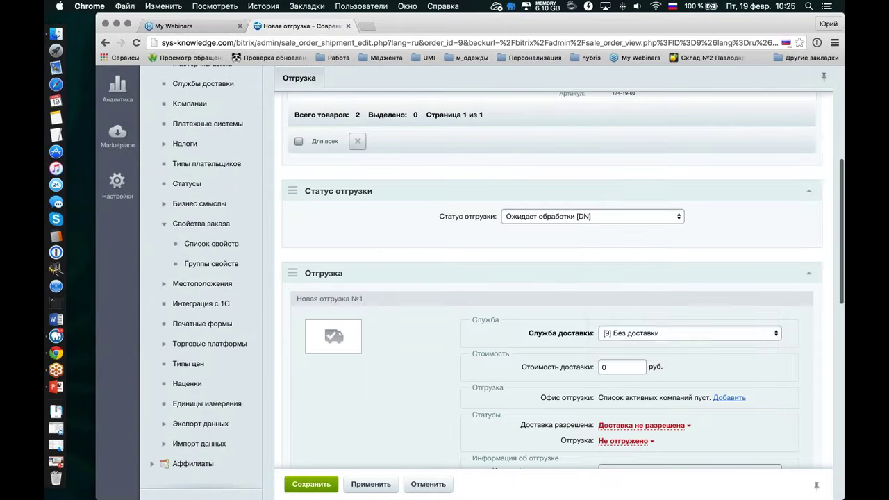
pyautogui.click(621, 334)
pyautogui.click(625, 343)
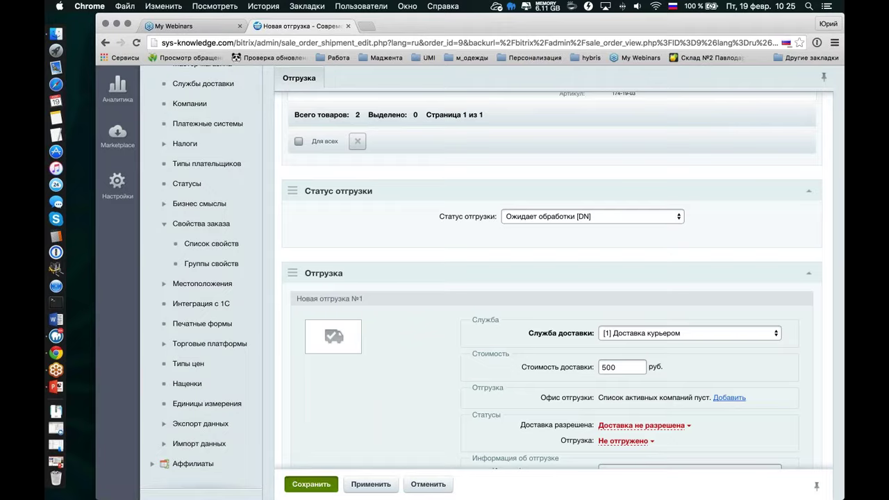
pyautogui.click(311, 484)
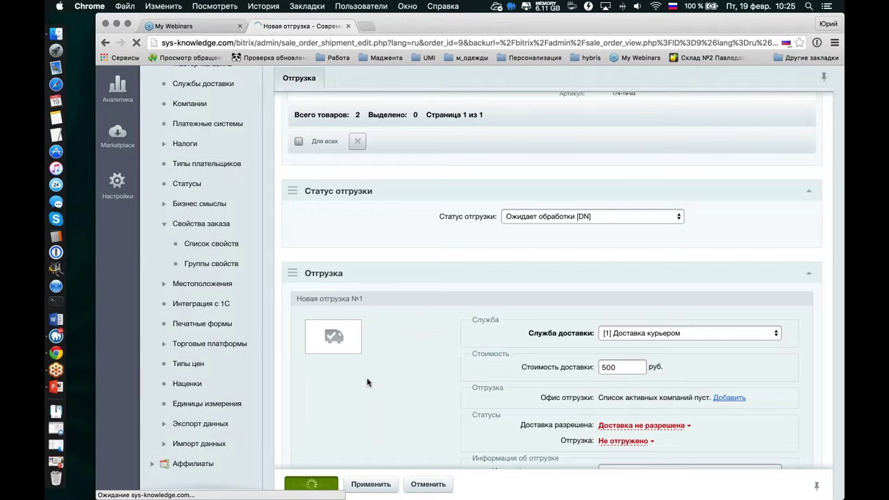
pyautogui.scroll(-15, 395, 371)
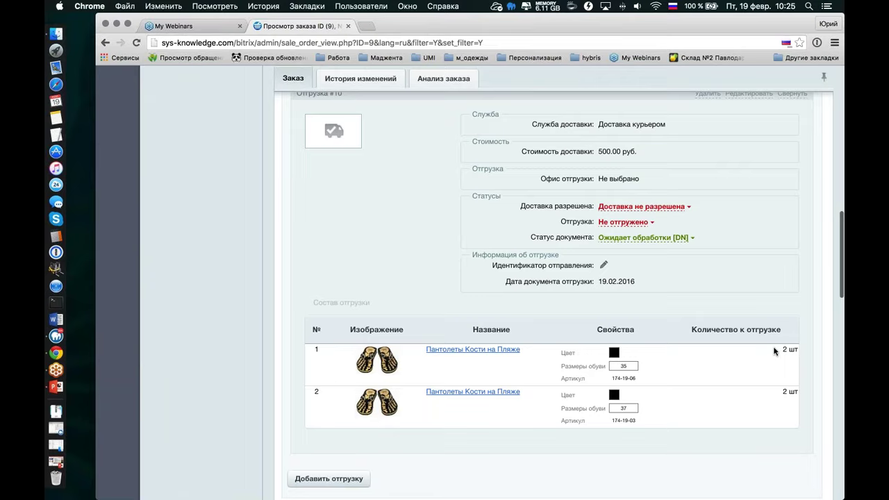
pyautogui.moveTo(774, 349); pyautogui.dragTo(782, 394)
pyautogui.click(783, 394)
pyautogui.scroll(-3, 414, 297)
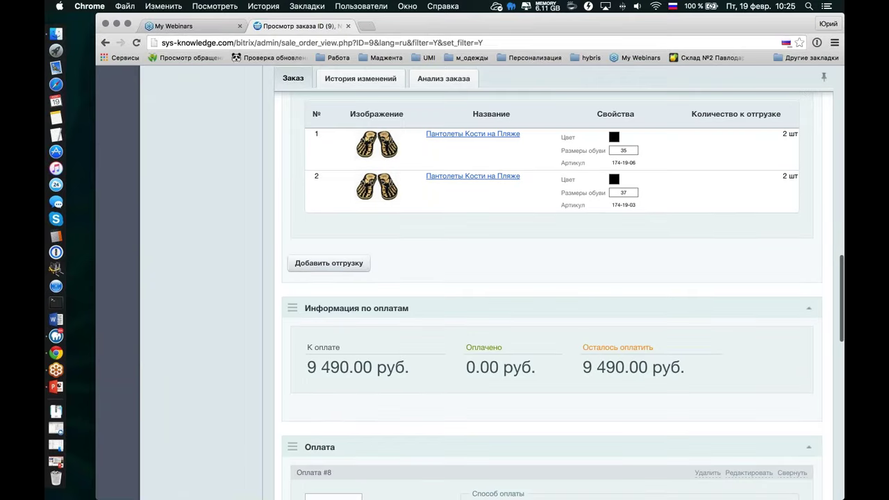
# Add a second shipment for the remaining three of each by Самовывоз and save it
pyautogui.click(330, 263)
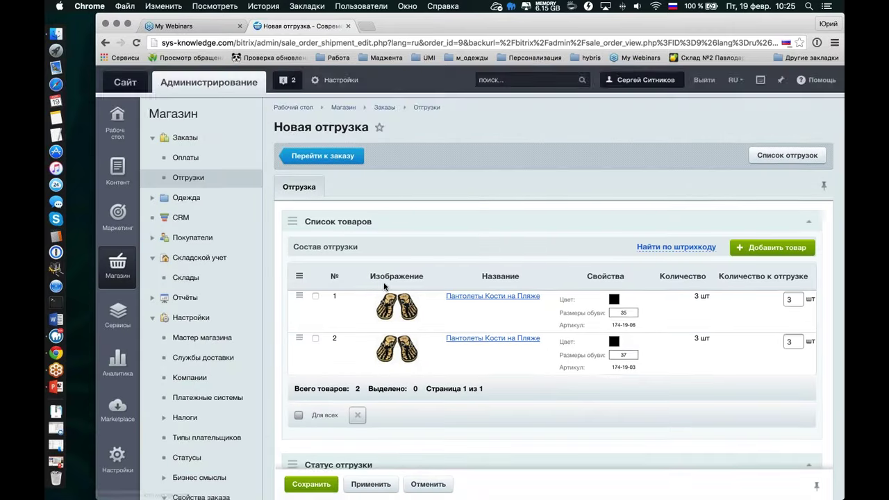
pyautogui.scroll(-2, 556, 298)
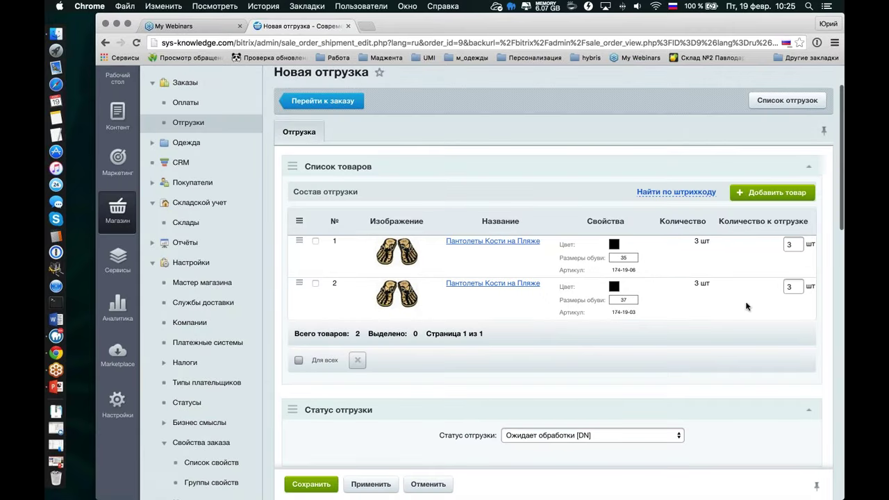
pyautogui.scroll(-10, 746, 306)
pyautogui.click(638, 285)
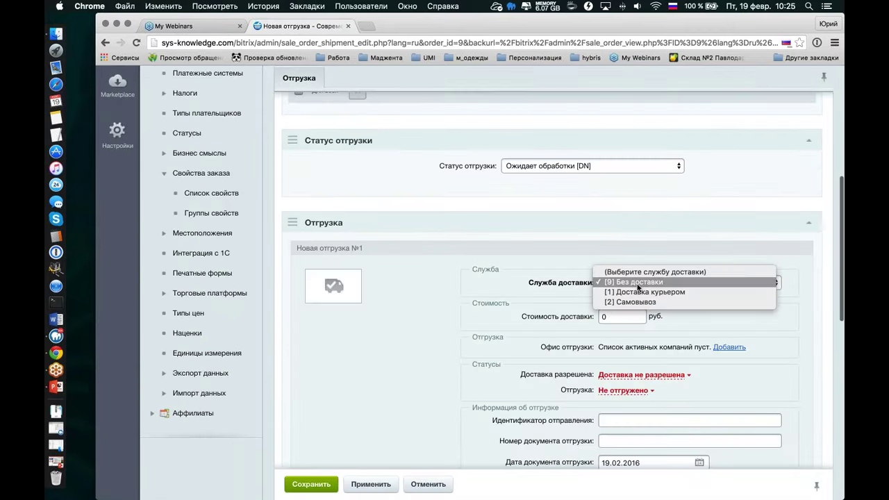
pyautogui.click(638, 292)
pyautogui.click(630, 284)
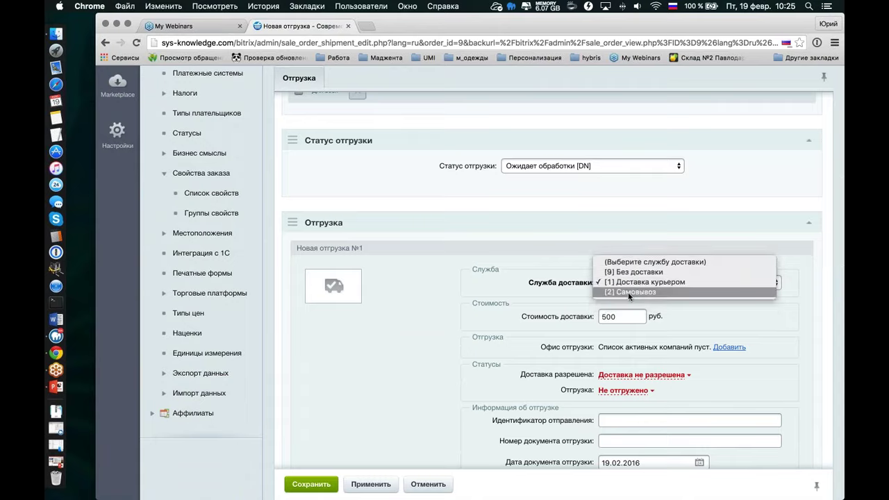
pyautogui.click(628, 292)
pyautogui.scroll(-7, 359, 337)
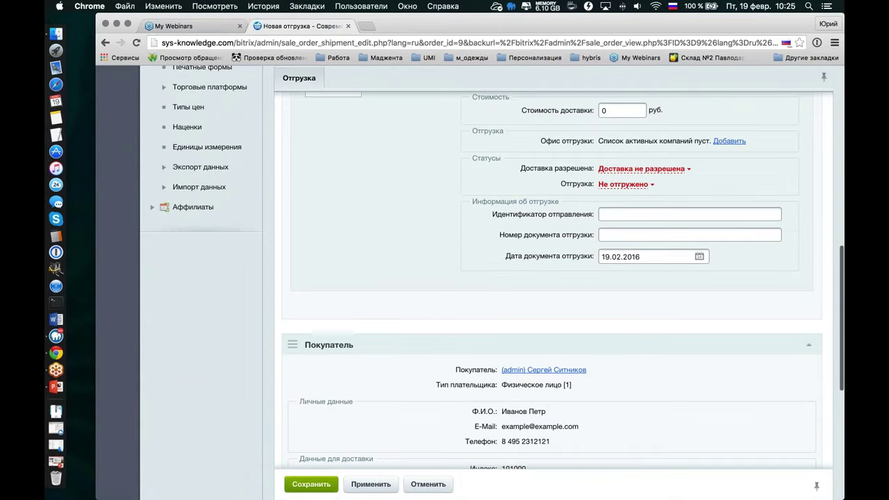
pyautogui.click(311, 484)
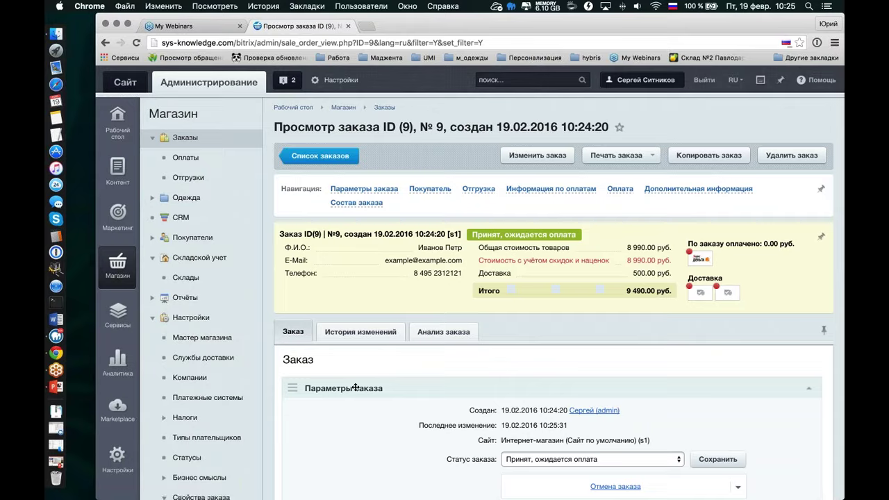
pyautogui.scroll(-15, 356, 388)
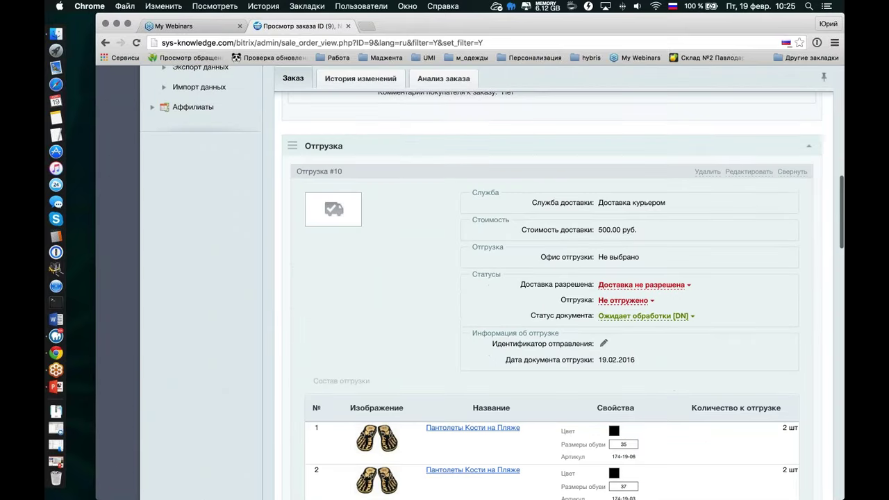
pyautogui.click(794, 172)
# Collapse shipment #11 and scroll back to the top of the page
pyautogui.click(792, 270)
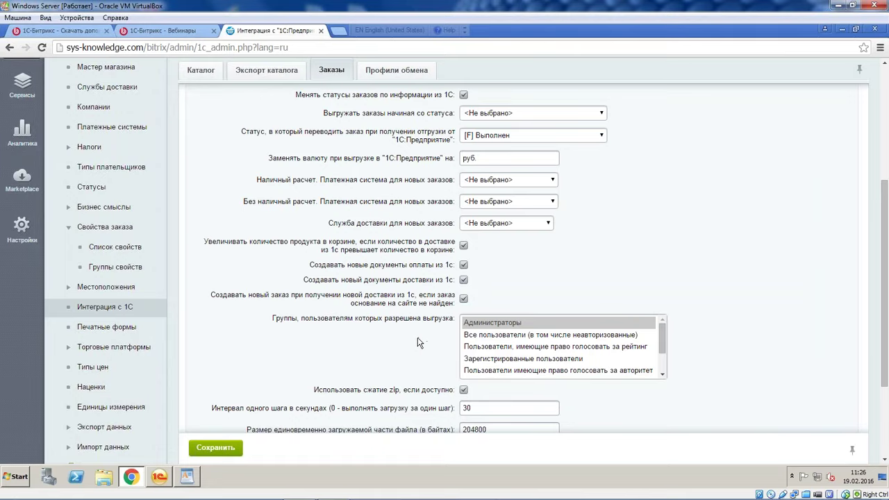
pyautogui.scroll(-1, 419, 337)
pyautogui.scroll(1, 416, 338)
pyautogui.scroll(2, 309, 198)
pyautogui.scroll(2, 309, 198)
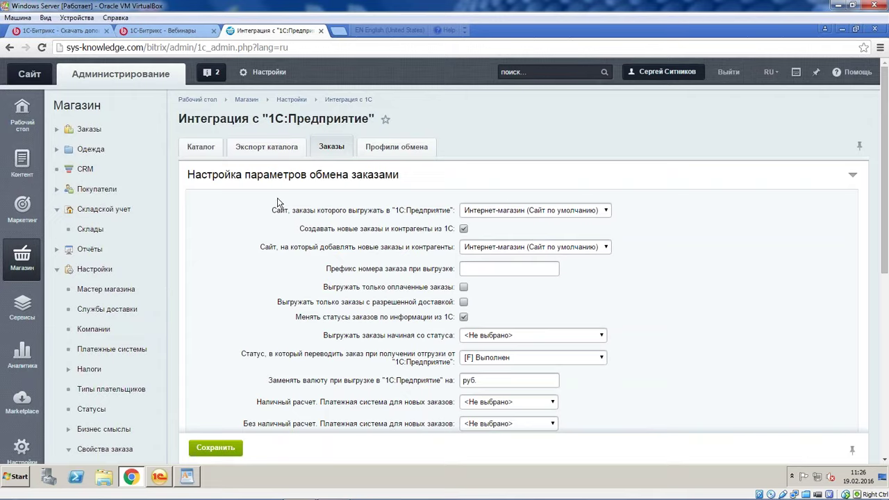
# On the Экспорт каталога tab, set elements per step to 1 for infoblock [2] Одежда
pyautogui.click(282, 150)
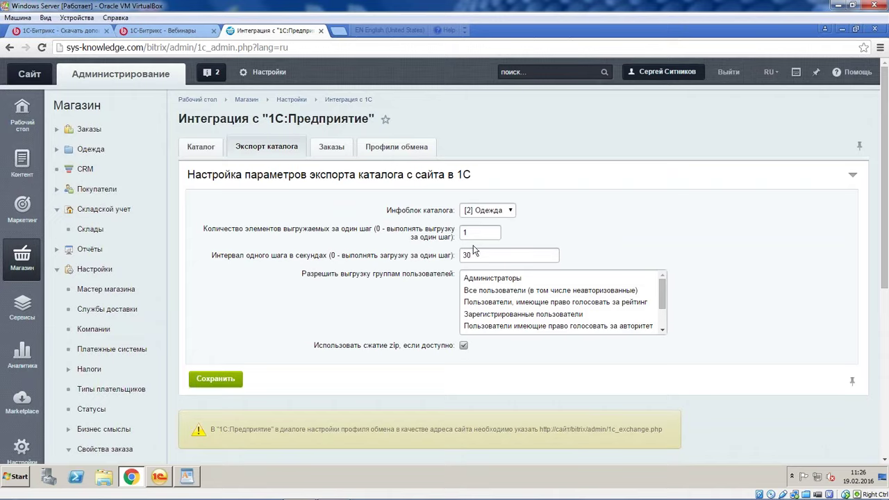
pyautogui.moveTo(479, 234); pyautogui.dragTo(455, 234)
pyautogui.write('1')
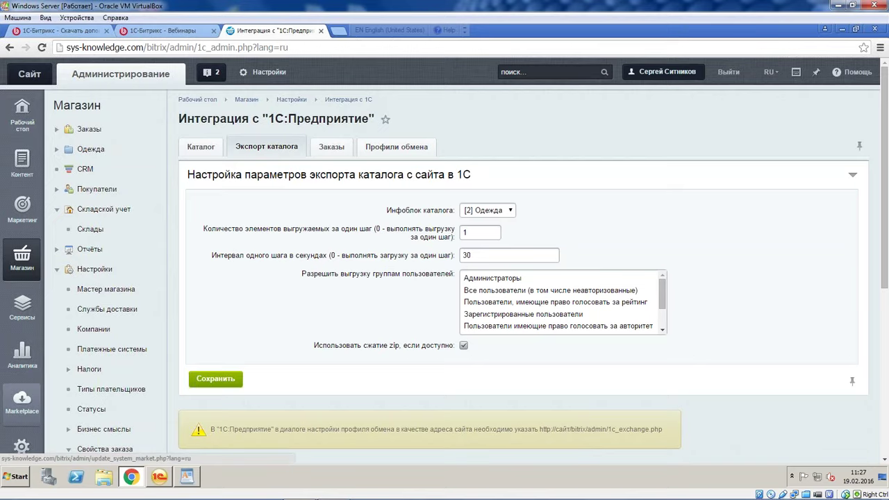
pyautogui.click(466, 232)
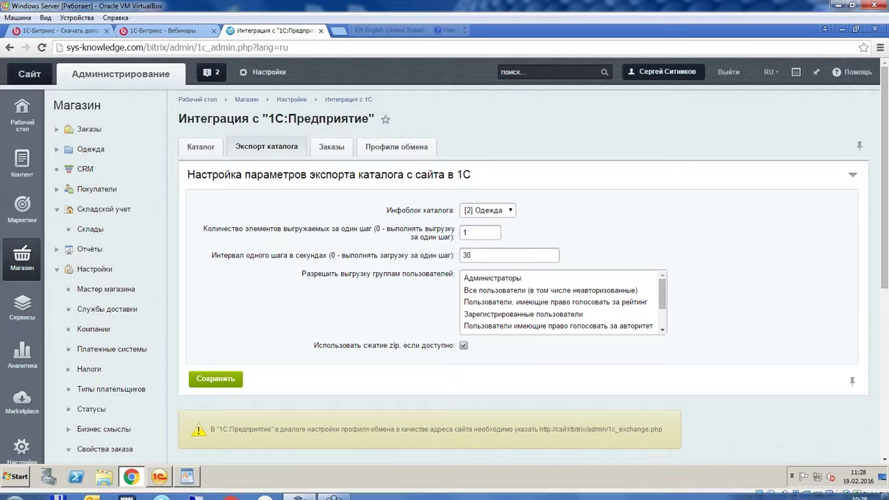
# Switch to 1C:Enterprise and open the Выгрузка информации о номенклатуре settings
pyautogui.click(160, 475)
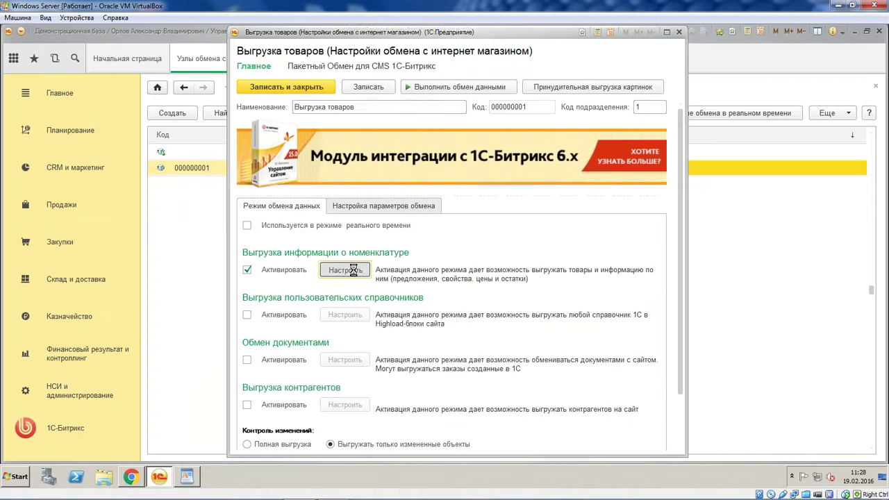
pyautogui.click(354, 269)
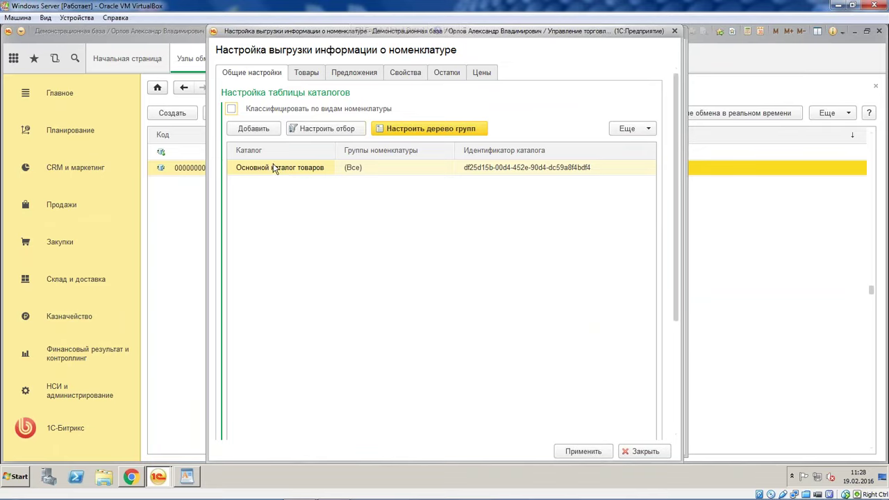
pyautogui.scroll(-2, 309, 156)
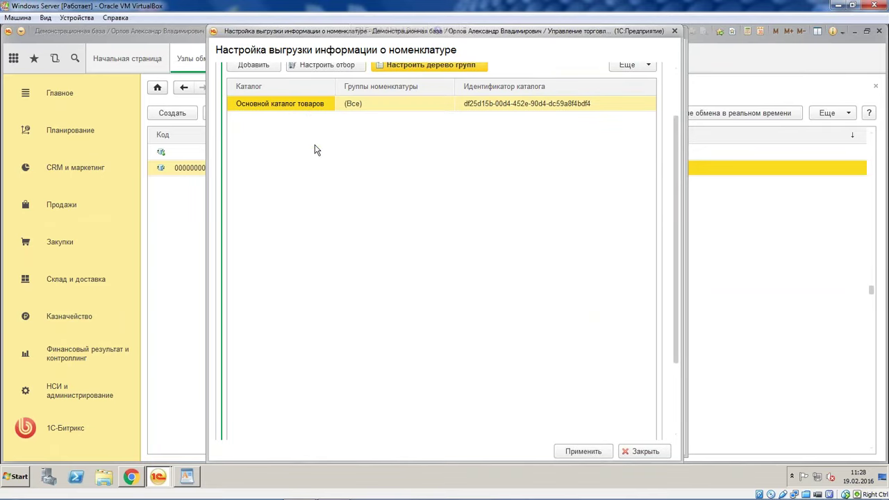
# Select the full Идентификатор каталога GUID of Основной каталог товаров for copying
pyautogui.click(318, 109)
pyautogui.press('Return')
pyautogui.click(546, 106)
pyautogui.scroll(2, 675, 184)
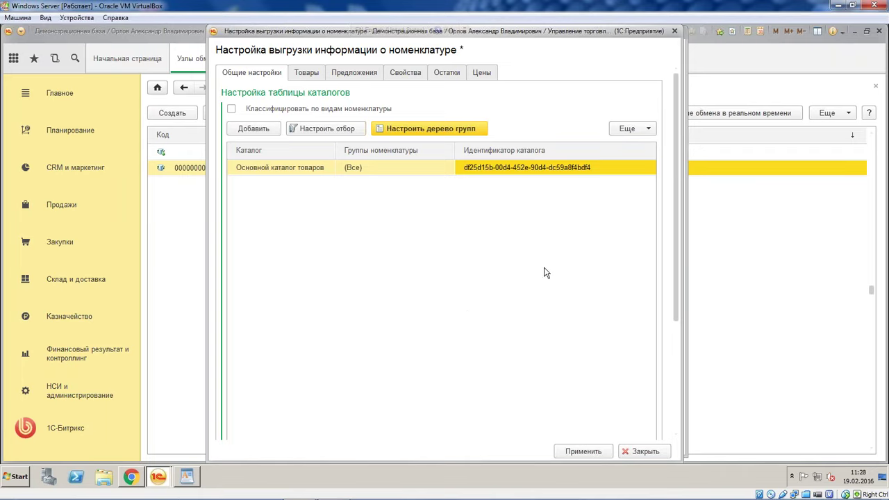
pyautogui.doubleClick(625, 167)
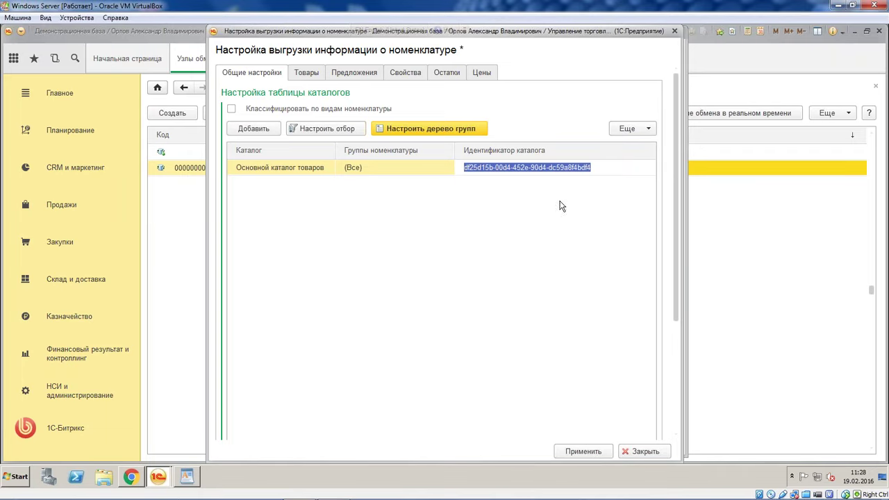
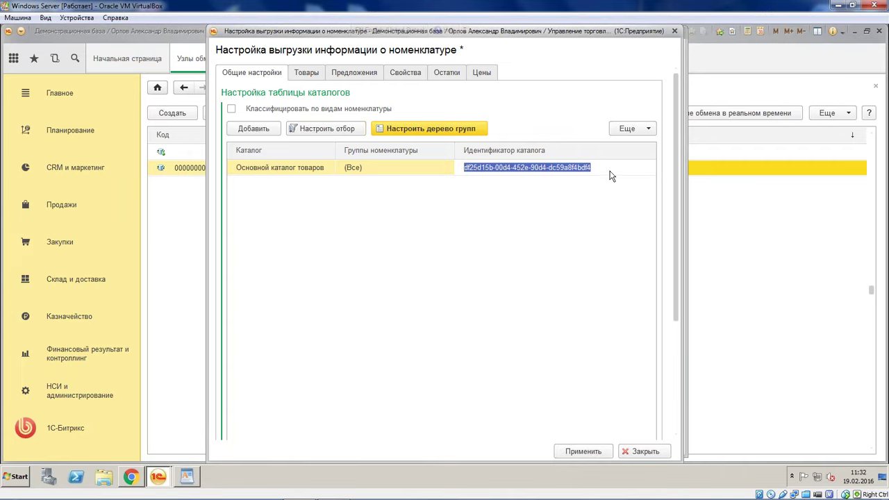
# Review the catalog ID and the Товары, Предложения and Свойства tabs of the nomenclature export settings
pyautogui.moveTo(611, 169); pyautogui.dragTo(464, 168)
pyautogui.click(420, 261)
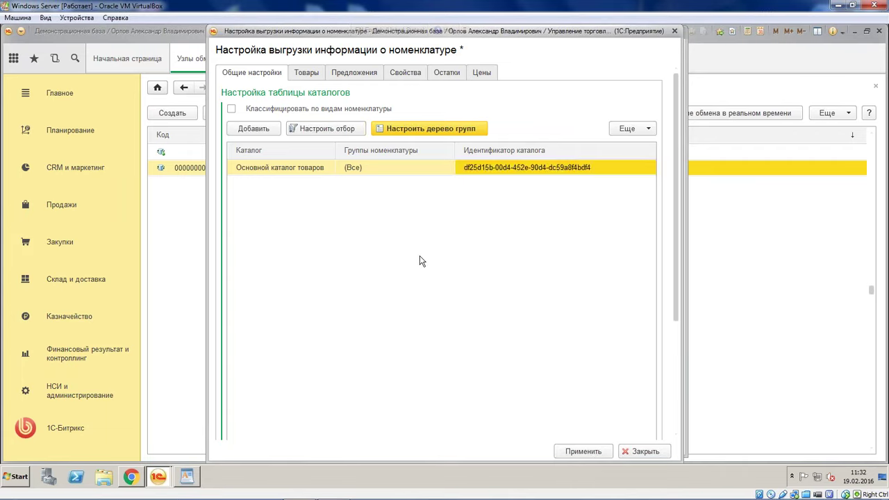
pyautogui.click(320, 72)
pyautogui.scroll(-3, 393, 143)
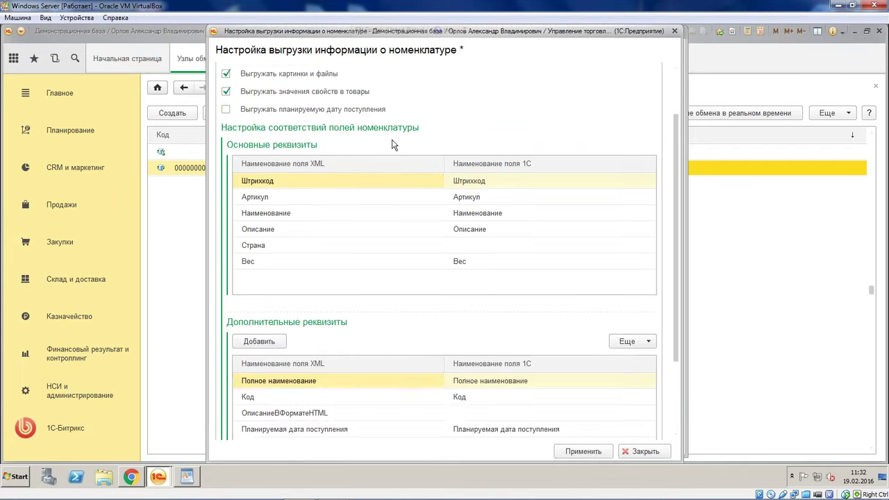
pyautogui.scroll(3, 403, 193)
pyautogui.click(353, 73)
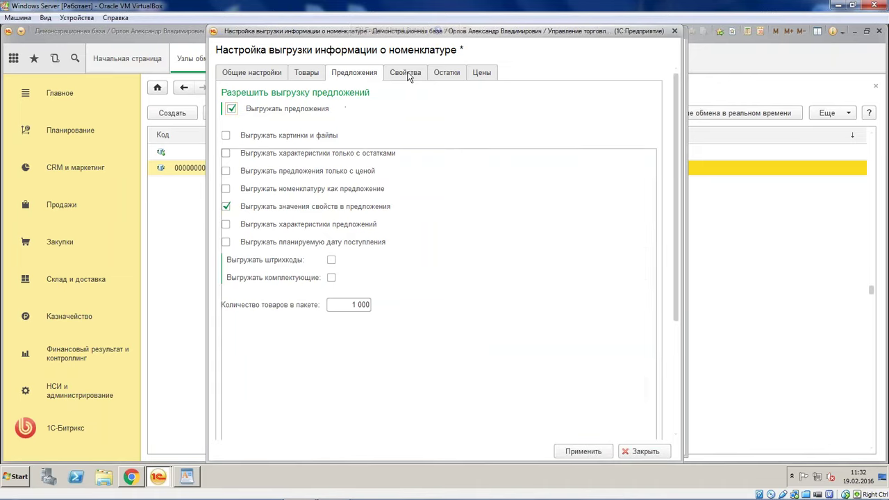
pyautogui.click(403, 72)
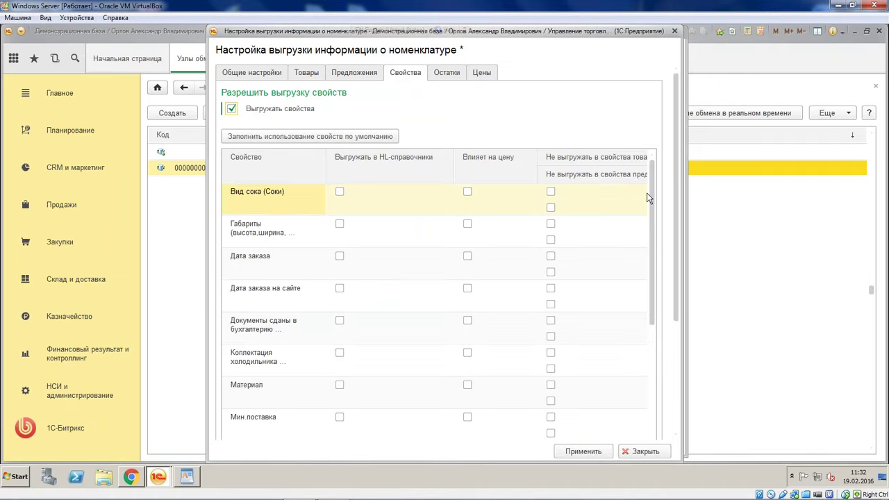
pyautogui.moveTo(652, 205); pyautogui.dragTo(807, 166)
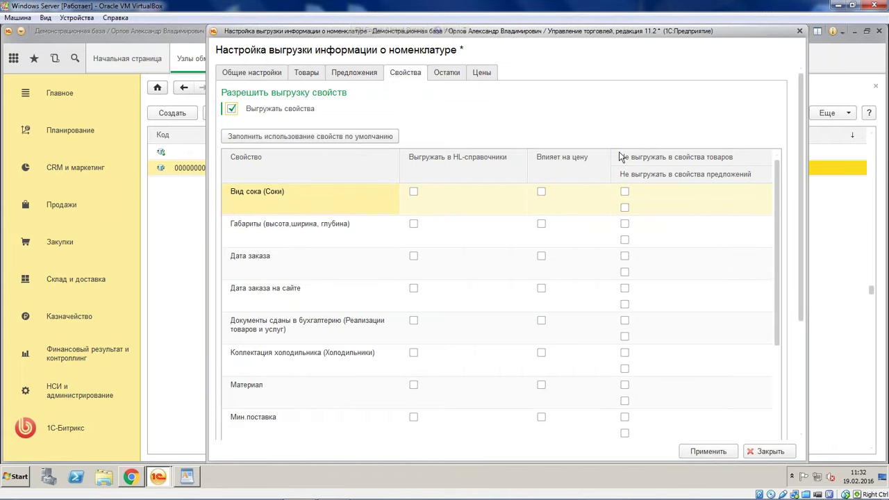
pyautogui.scroll(-3, 569, 170)
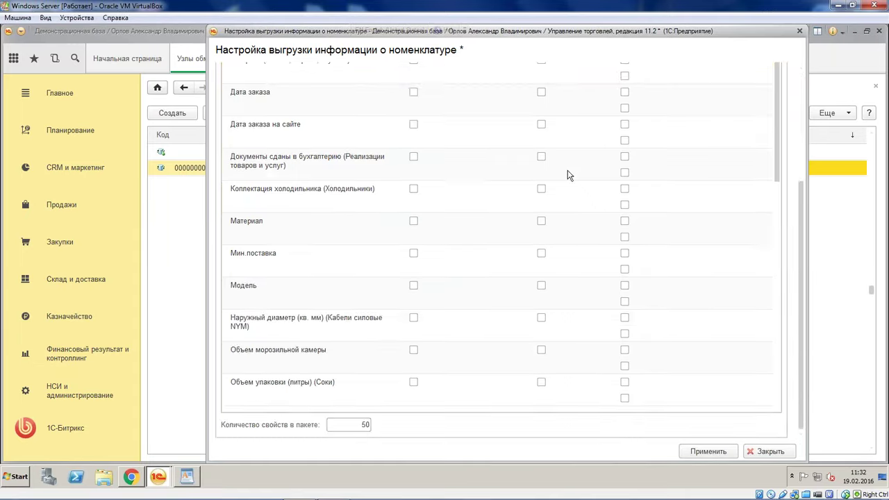
pyautogui.scroll(3, 486, 180)
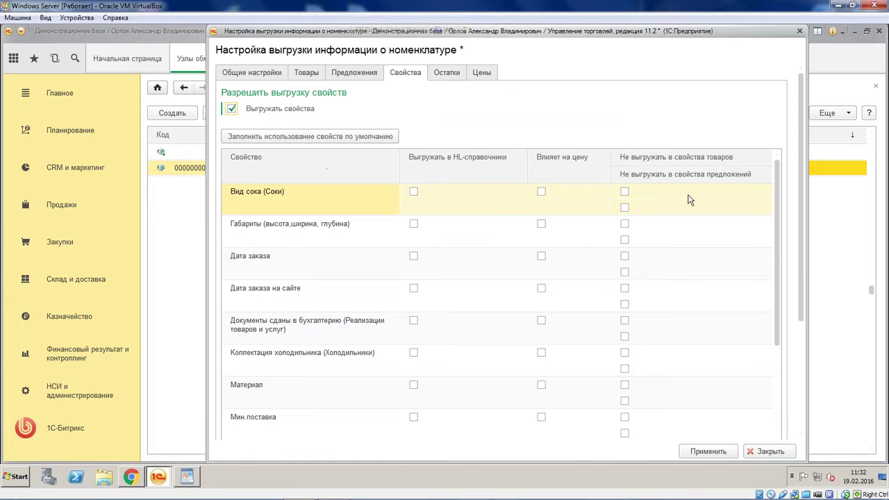
# Fill property usage by default and review the properties marked not to export
pyautogui.click(311, 139)
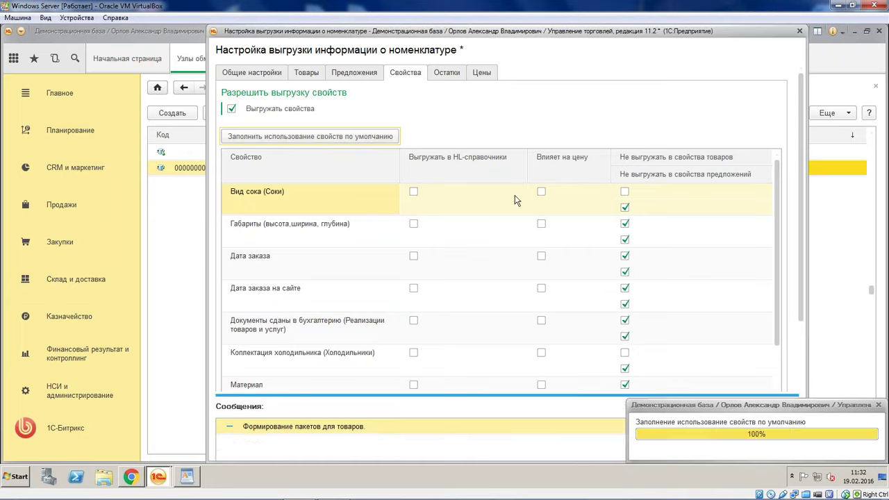
pyautogui.click(559, 229)
pyautogui.scroll(-3, 570, 166)
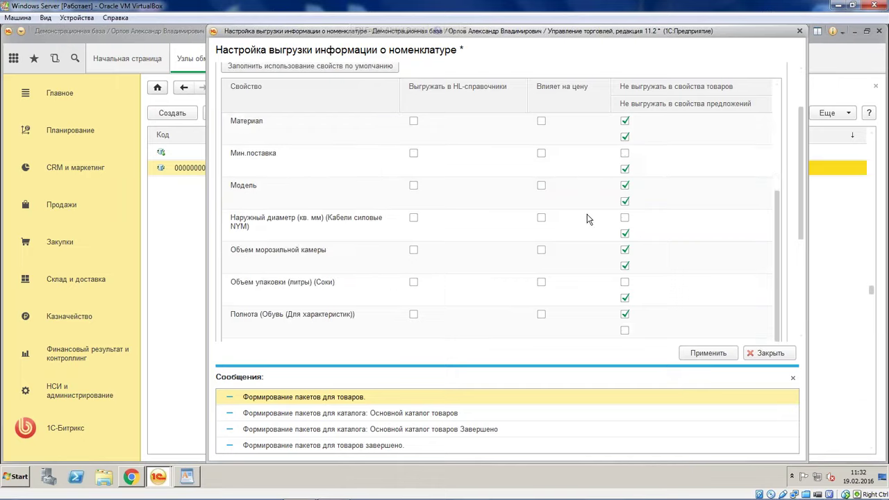
pyautogui.scroll(3, 587, 218)
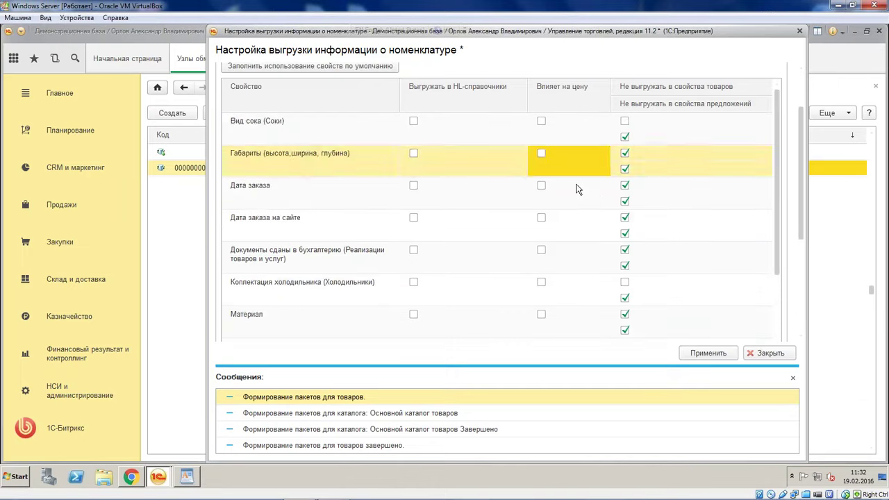
pyautogui.scroll(-3, 592, 187)
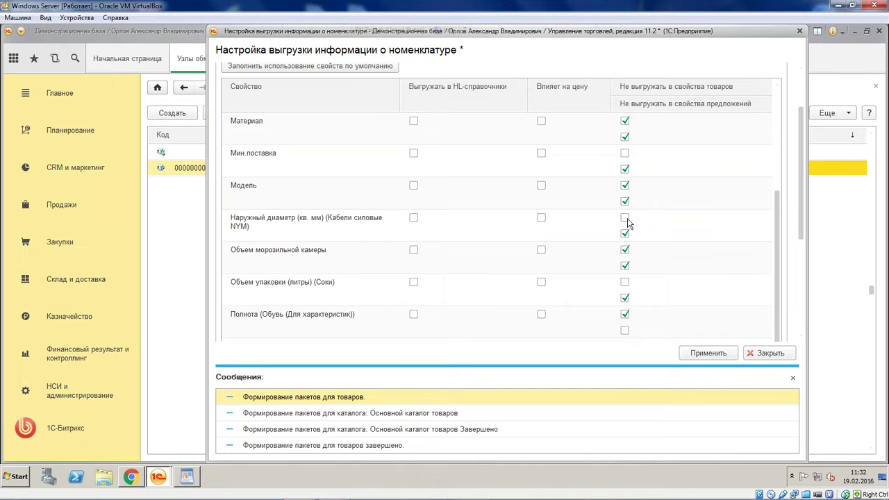
pyautogui.scroll(-3, 627, 218)
pyautogui.scroll(6, 639, 252)
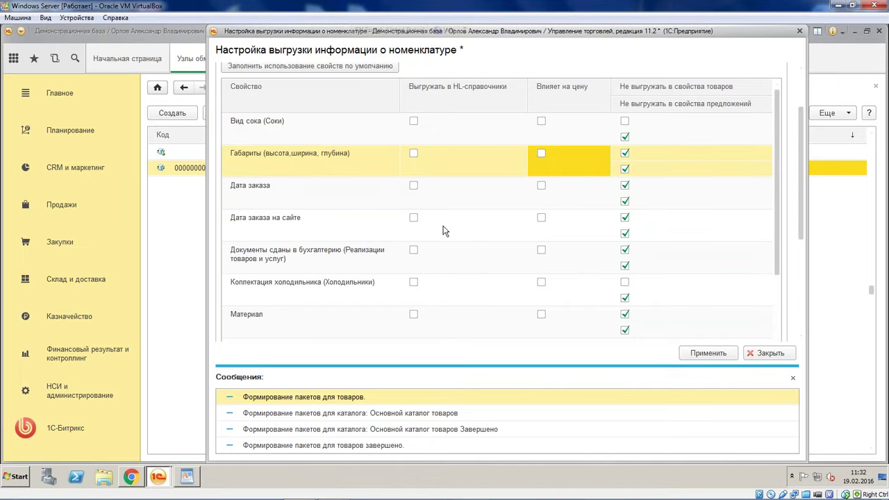
pyautogui.scroll(2, 802, 174)
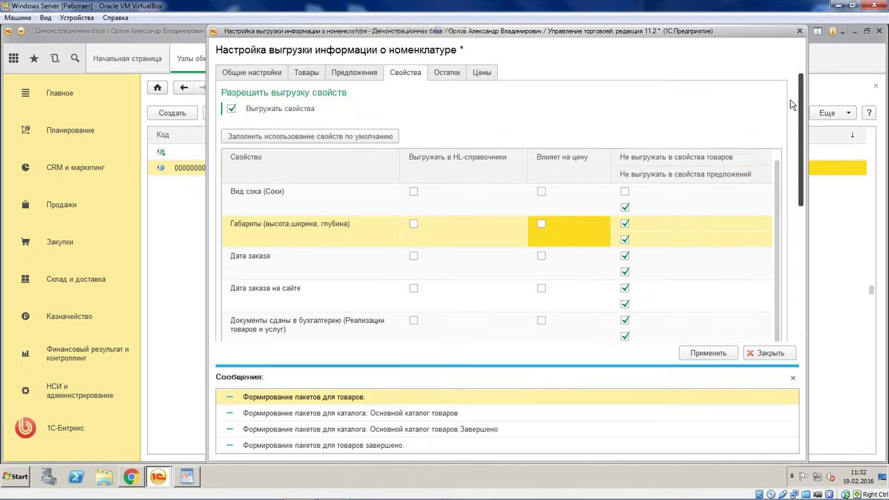
# Return to Общие настройки and select the catalog's nomenclature groups cell
pyautogui.click(250, 74)
pyautogui.scroll(-1, 463, 122)
pyautogui.click(462, 123)
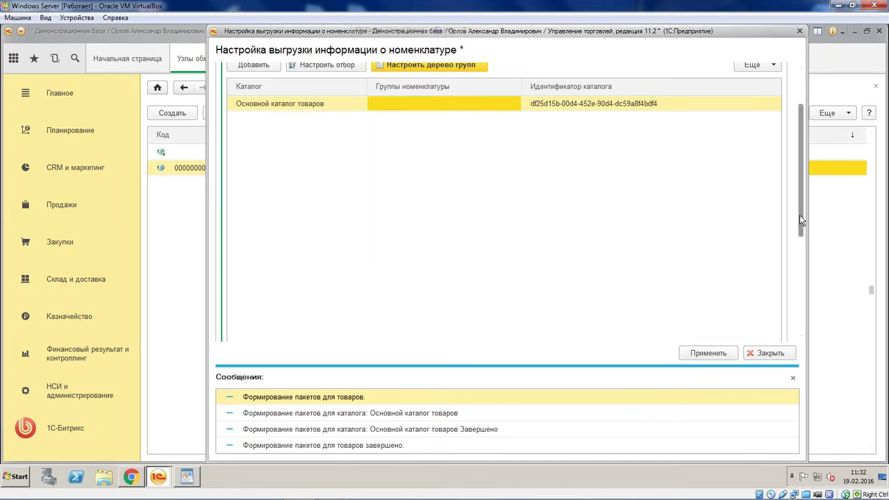
pyautogui.scroll(2, 799, 219)
# Set the catalog export filter's Склад condition equal to Центральный склад (Оптовые склады > Центр)
pyautogui.click(325, 129)
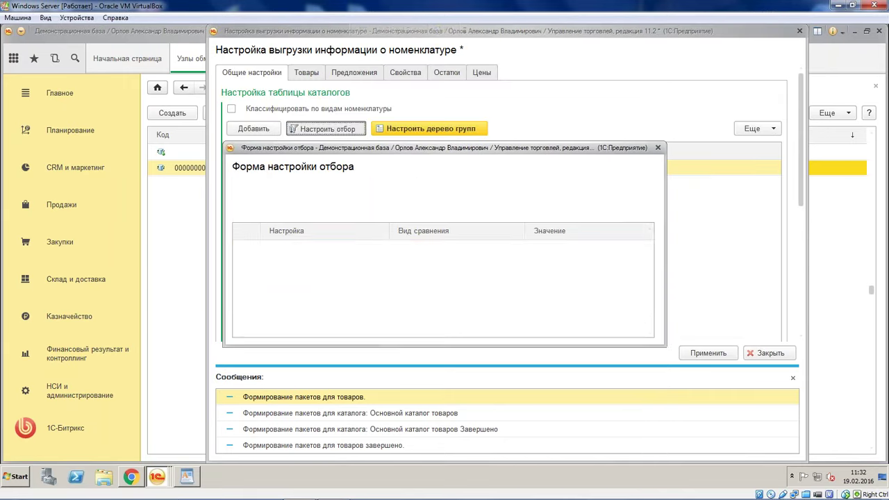
pyautogui.moveTo(488, 148); pyautogui.dragTo(541, 61)
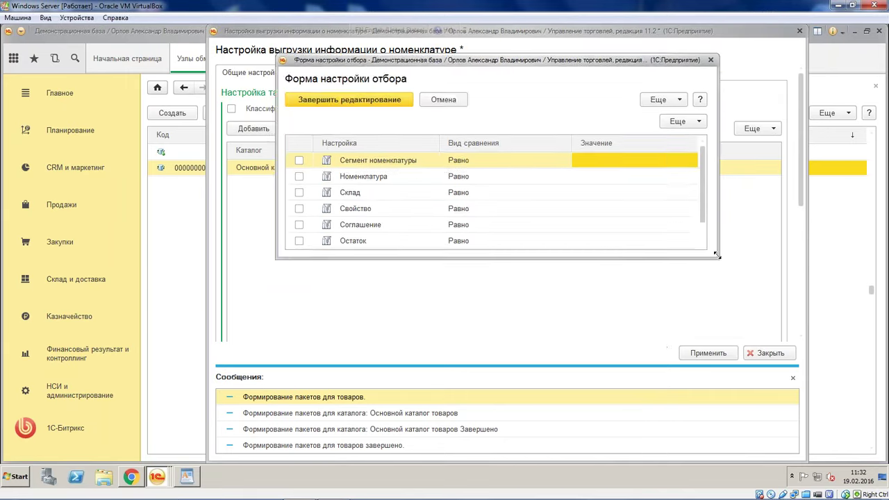
pyautogui.moveTo(718, 257); pyautogui.dragTo(836, 330)
pyautogui.click(737, 197)
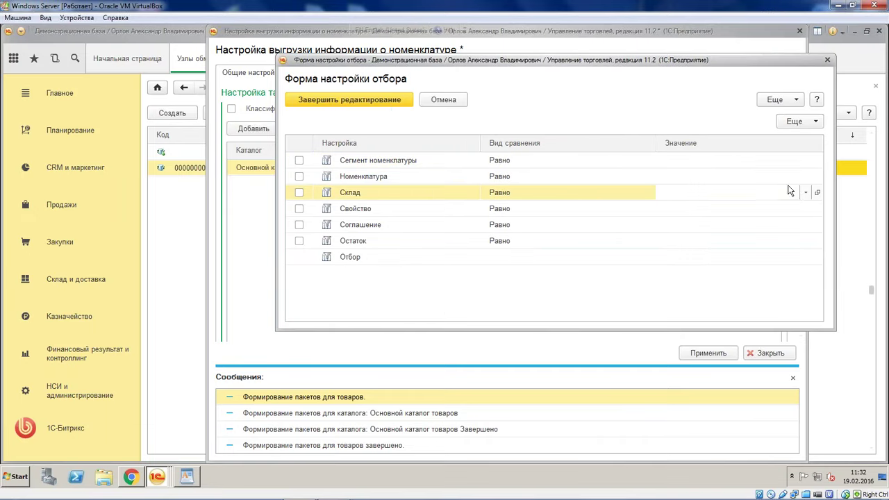
pyautogui.click(805, 192)
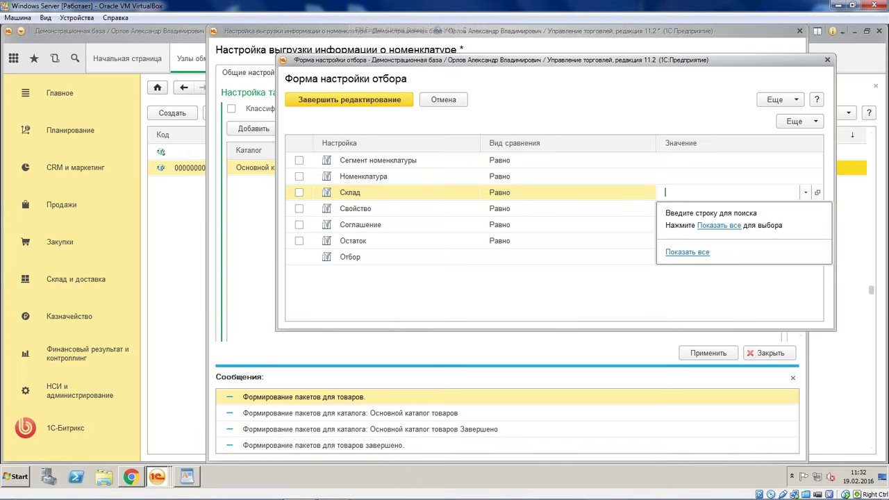
pyautogui.click(718, 225)
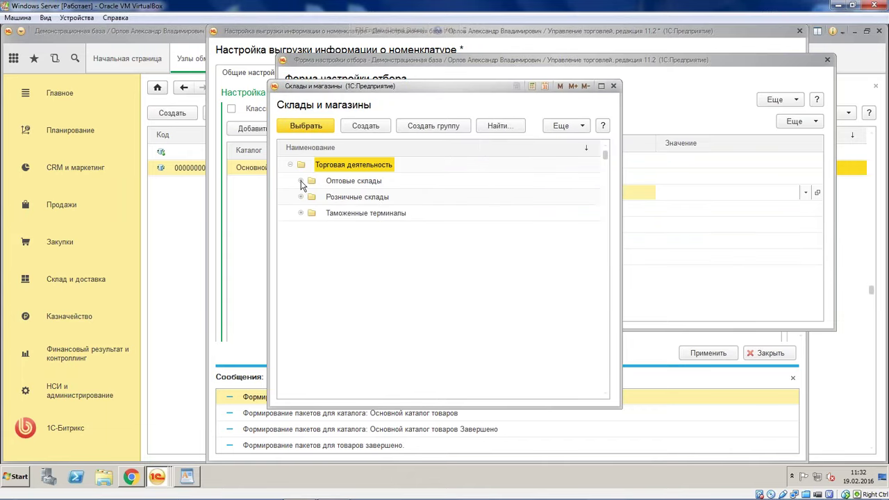
pyautogui.click(300, 181)
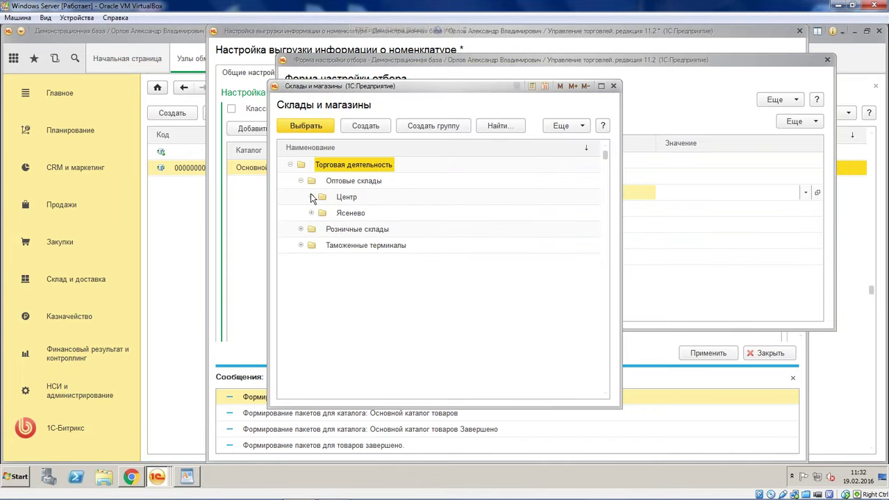
pyautogui.click(311, 197)
pyautogui.doubleClick(392, 253)
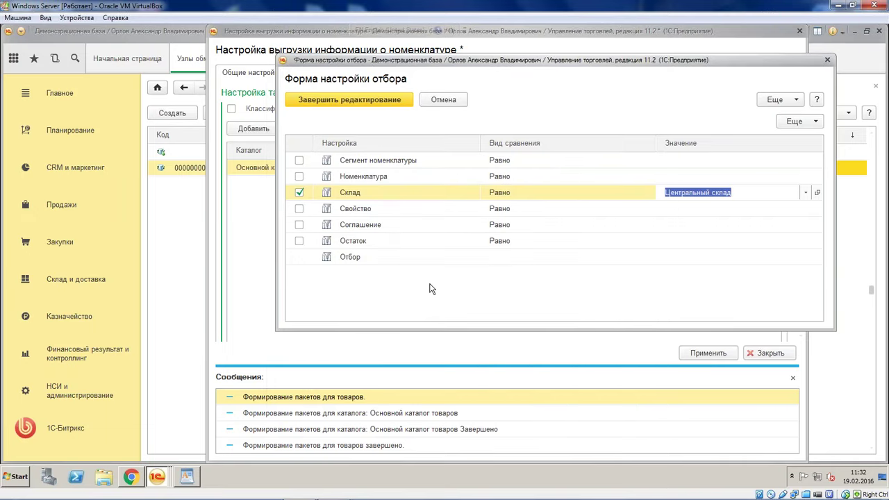
pyautogui.click(406, 215)
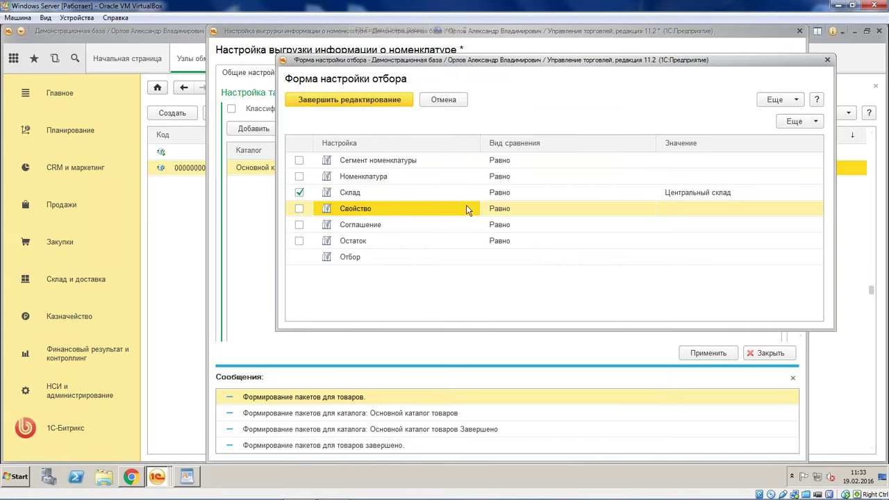
pyautogui.click(705, 211)
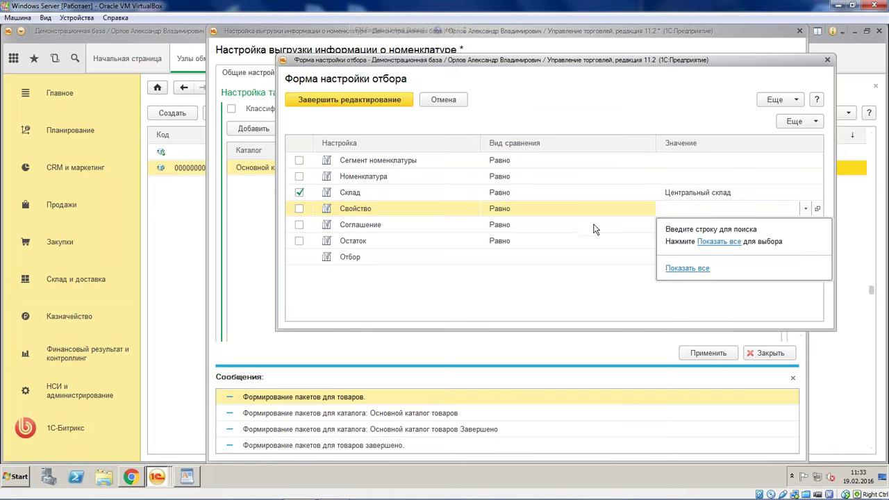
# Set the Соглашение filter to the Продажа в розницу agreement and open its card
pyautogui.click(527, 224)
pyautogui.click(760, 231)
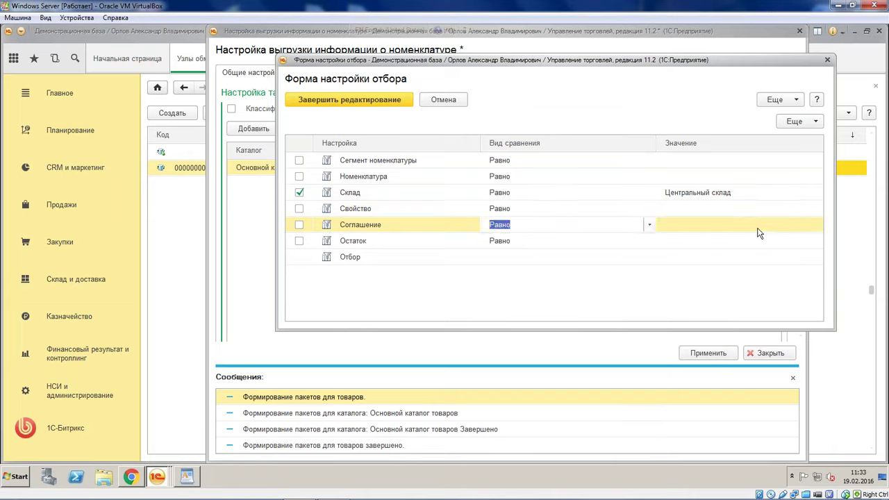
pyautogui.click(771, 231)
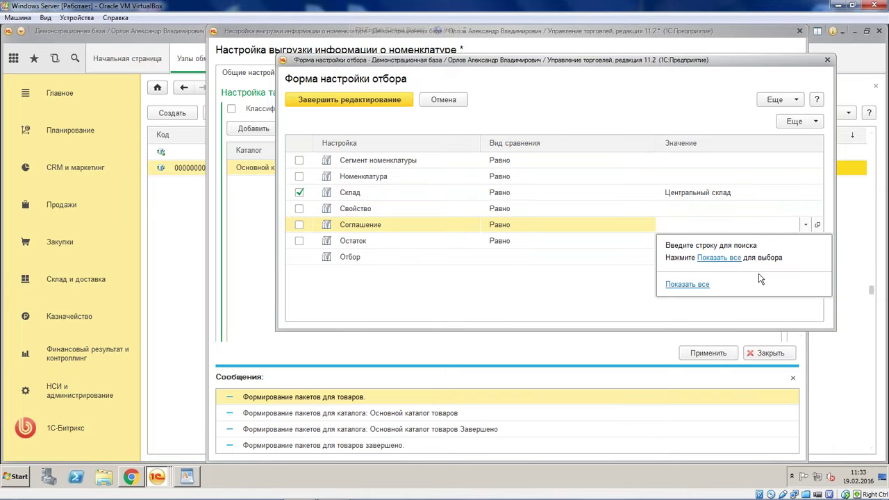
pyautogui.click(721, 257)
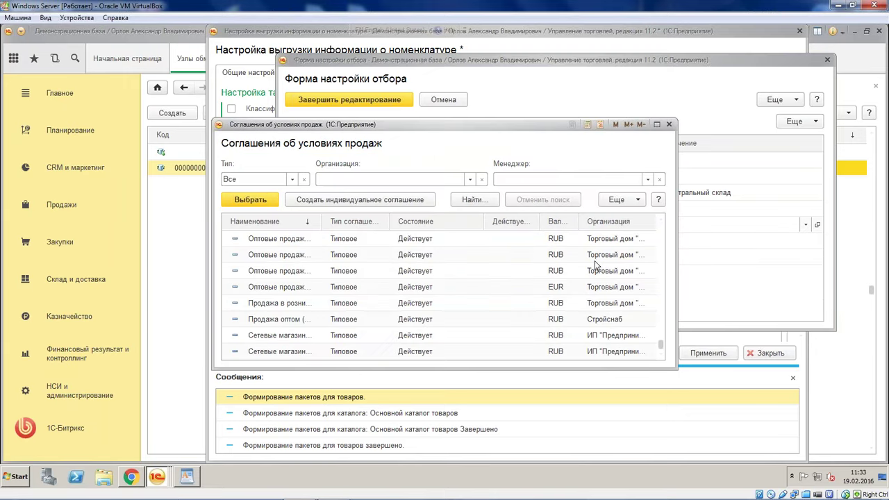
pyautogui.scroll(1, 433, 295)
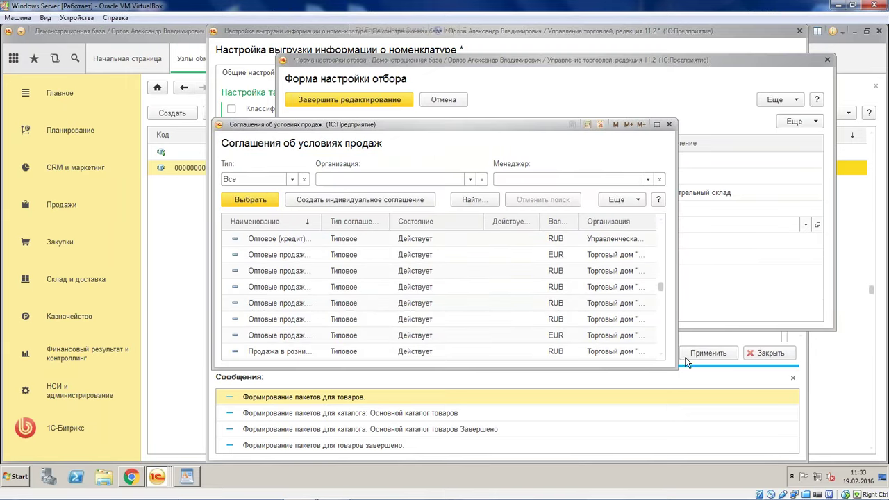
pyautogui.moveTo(676, 369); pyautogui.dragTo(860, 408)
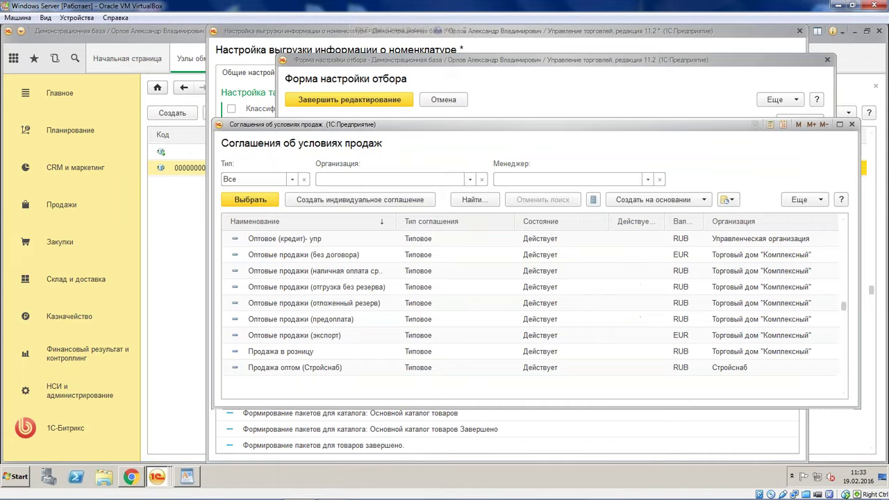
pyautogui.click(322, 353)
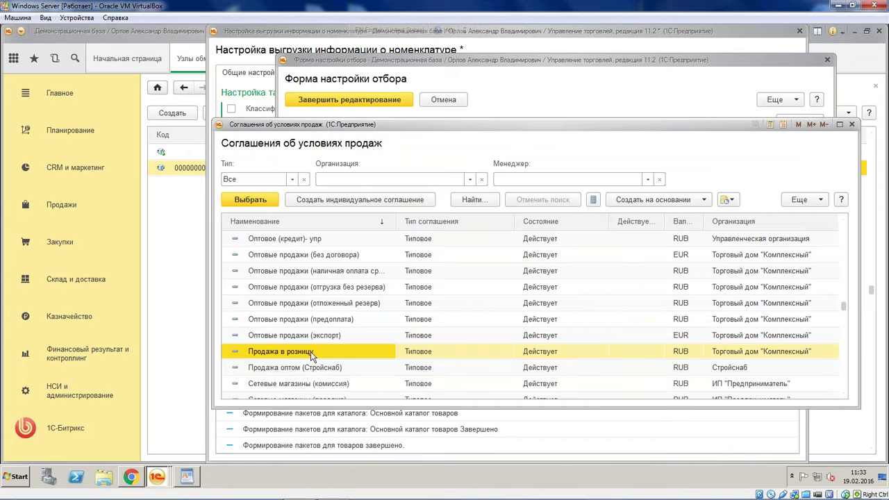
pyautogui.doubleClick(310, 352)
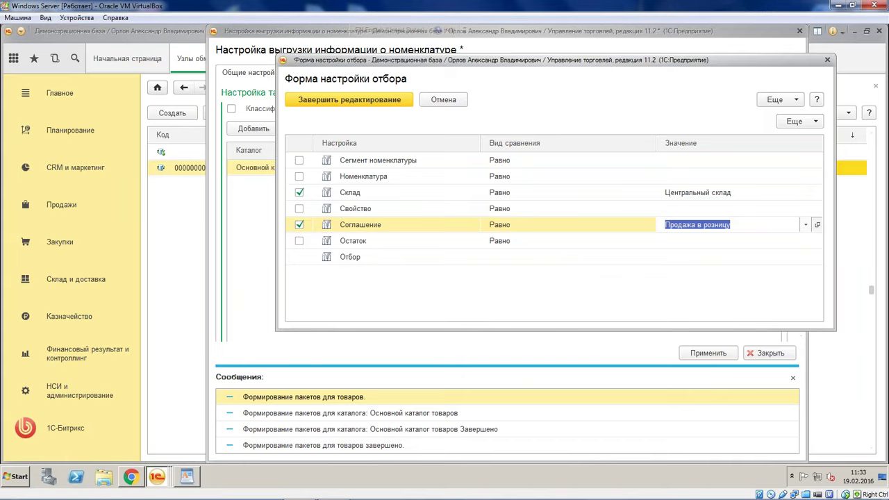
pyautogui.click(817, 225)
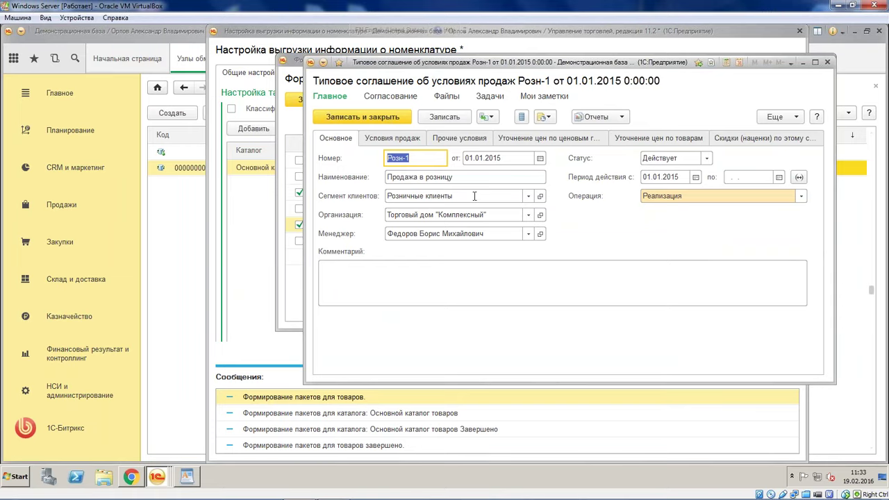
# Clear the agreement's Сегмент клиентов and review its Условия продаж and Прочие условия tabs
pyautogui.click(475, 195)
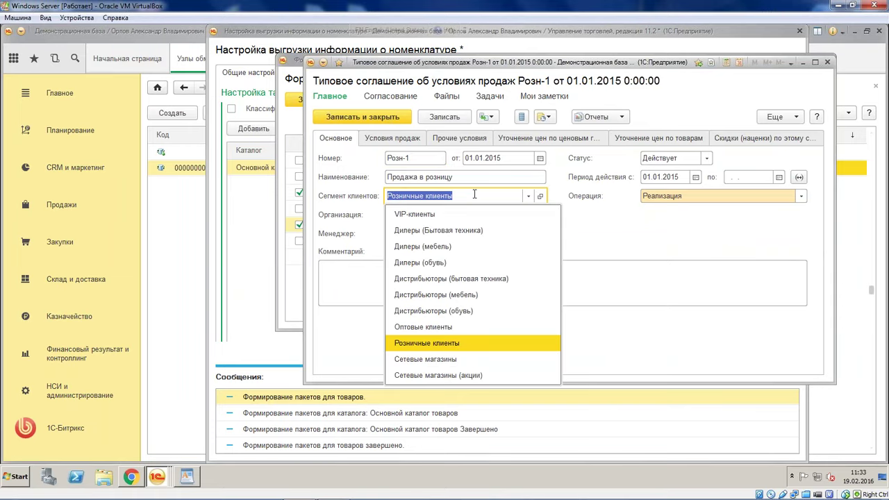
pyautogui.press('BackSpace')
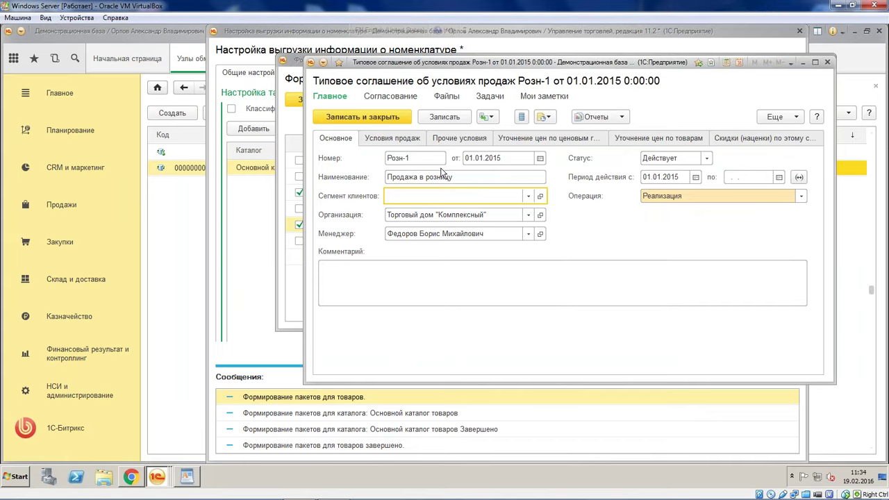
pyautogui.click(405, 137)
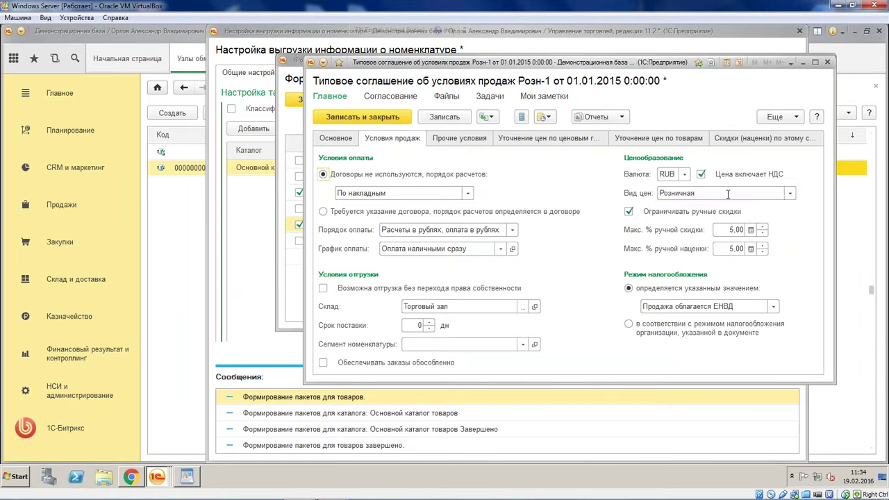
pyautogui.click(726, 193)
pyautogui.press('Escape')
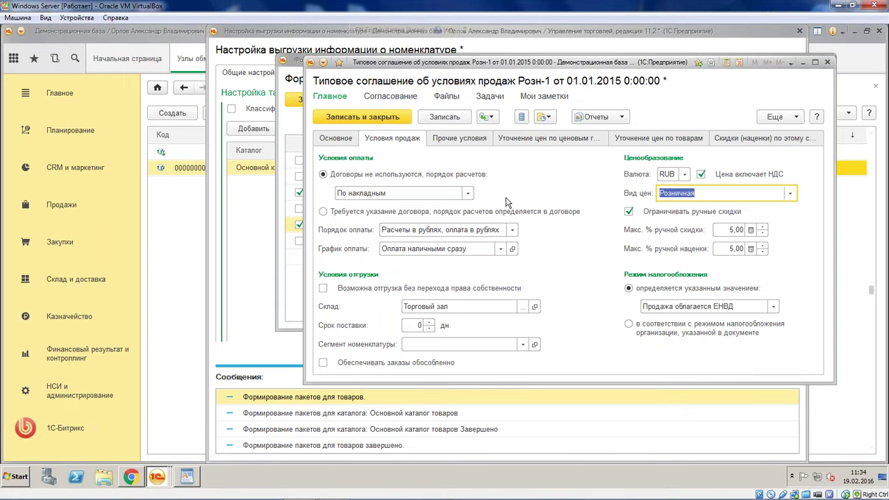
pyautogui.click(462, 140)
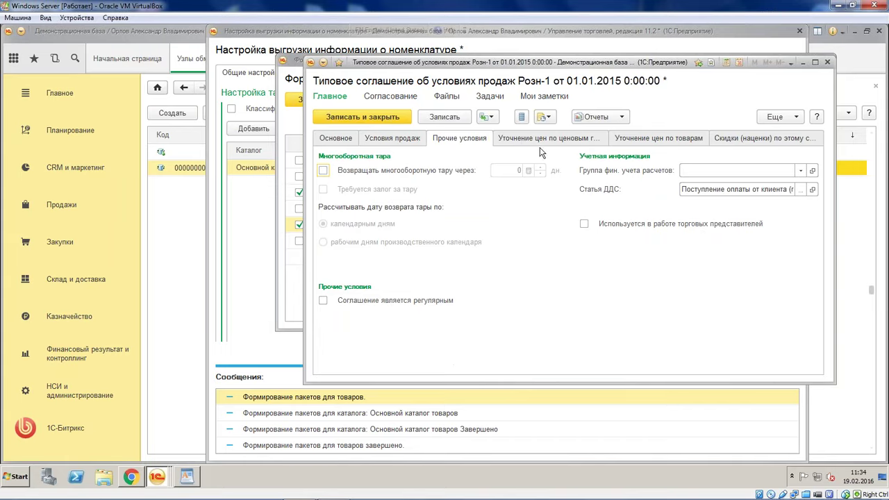
# Save the agreement, finish filter editing and apply the product export settings
pyautogui.click(408, 123)
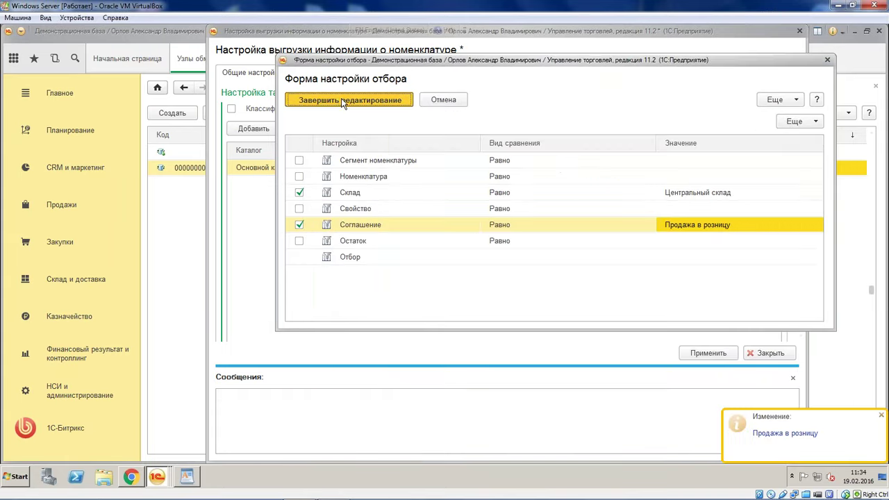
pyautogui.click(341, 100)
pyautogui.click(708, 352)
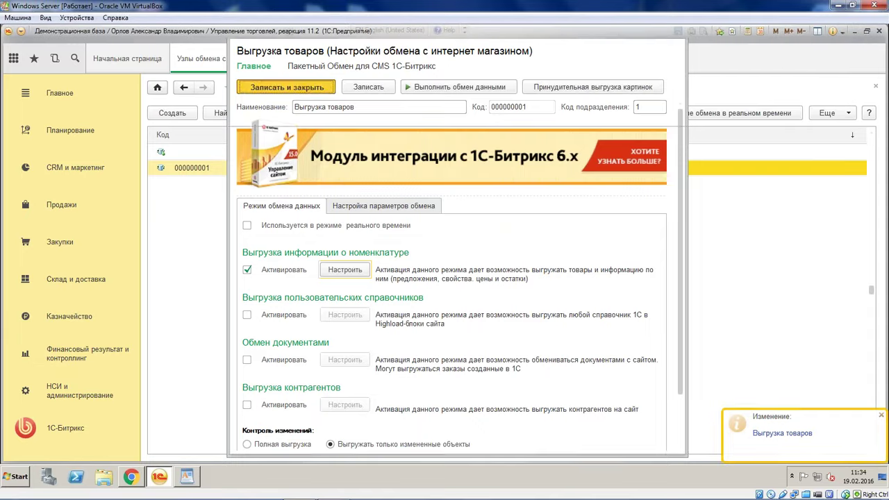
# Turn on Обмен данными с сайтами in НСИ и администрирование > Настройки синхронизации данных
pyautogui.click(316, 88)
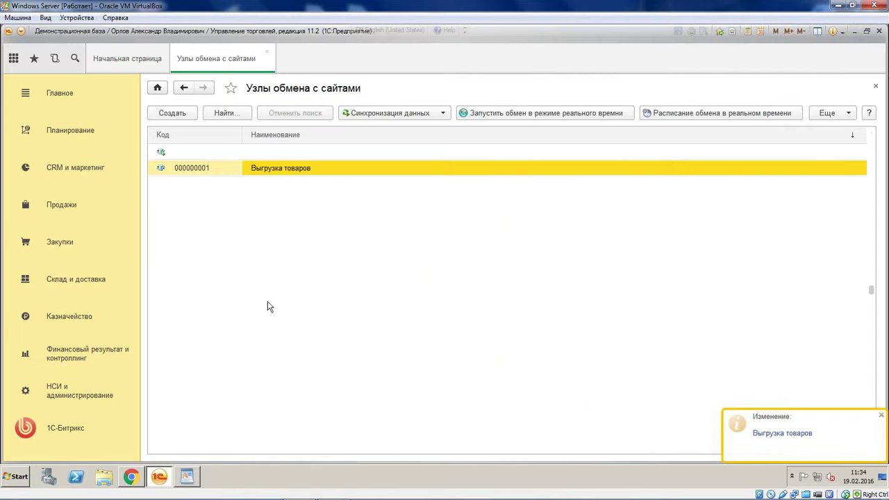
pyautogui.click(79, 400)
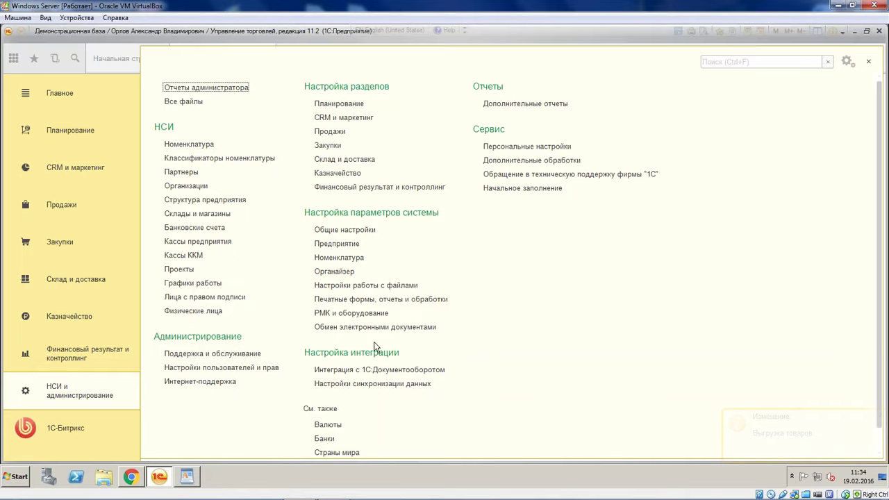
pyautogui.click(368, 386)
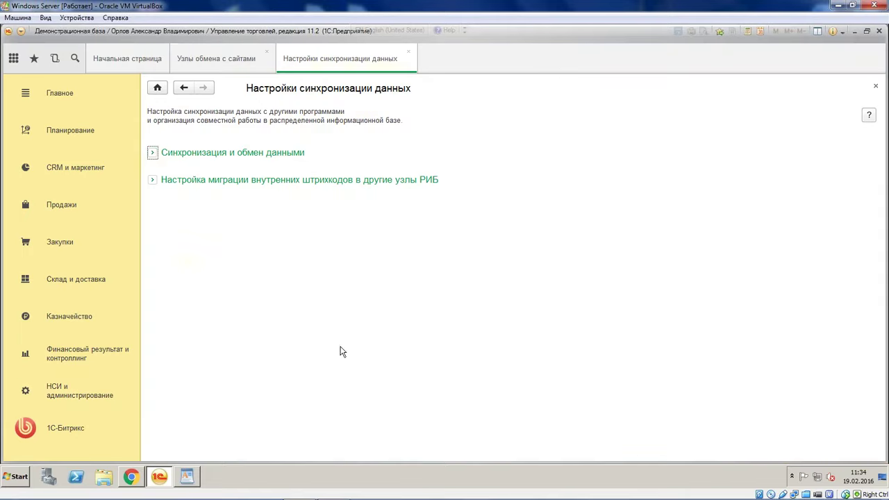
pyautogui.click(153, 153)
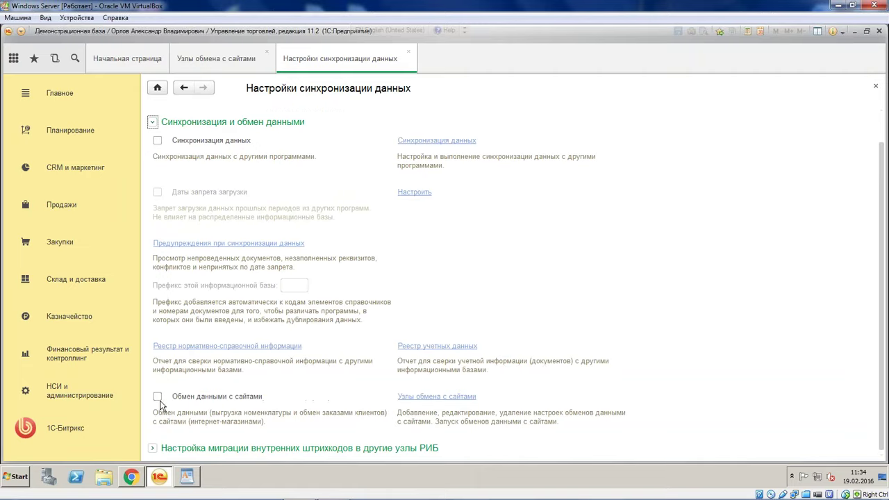
pyautogui.click(157, 399)
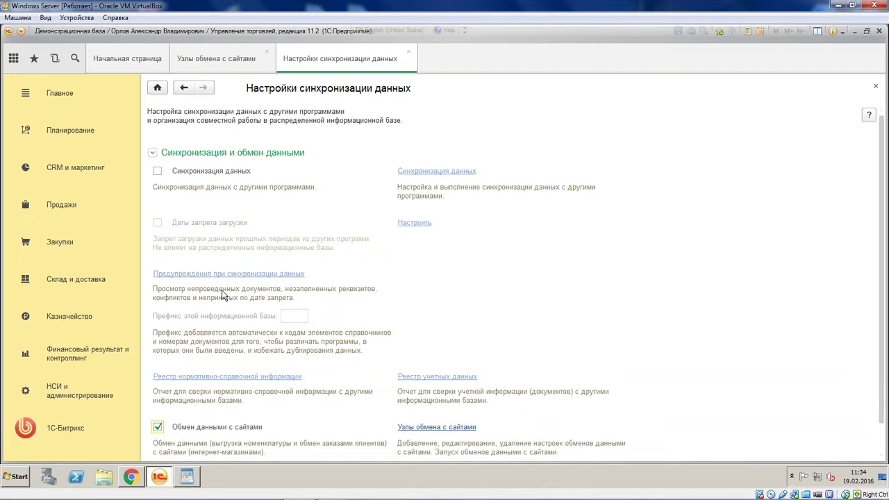
# Open the Продажа в розницу agreement from the Выгрузка товаров catalog export filter
pyautogui.click(408, 52)
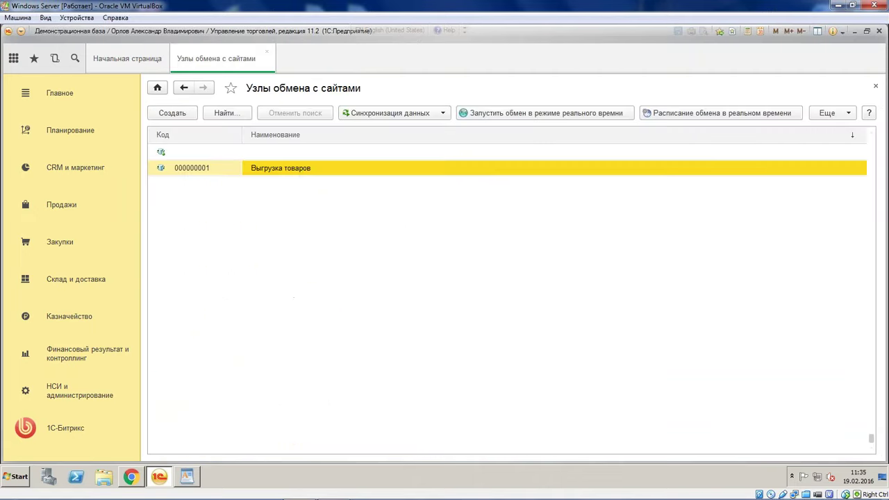
pyautogui.doubleClick(301, 168)
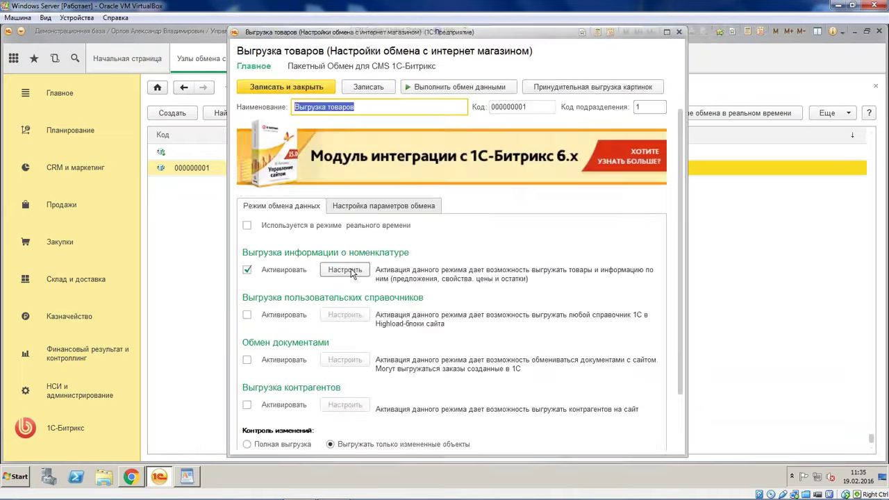
pyautogui.click(352, 270)
pyautogui.click(389, 169)
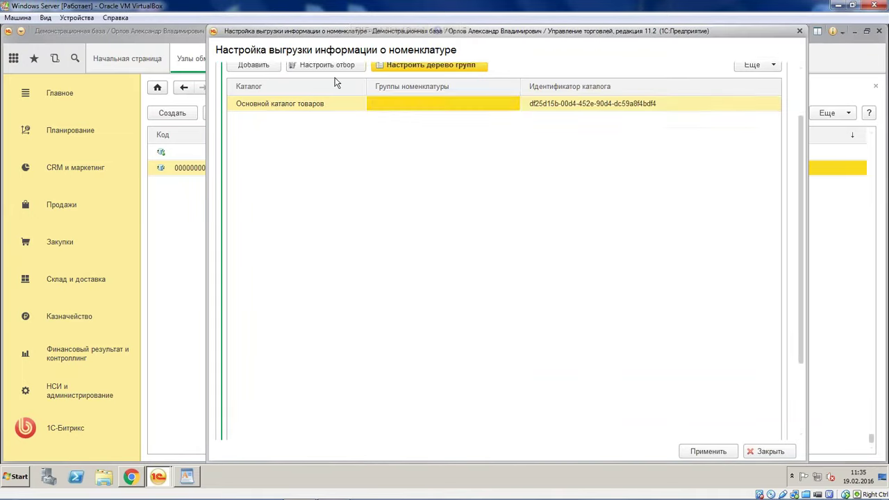
pyautogui.click(350, 130)
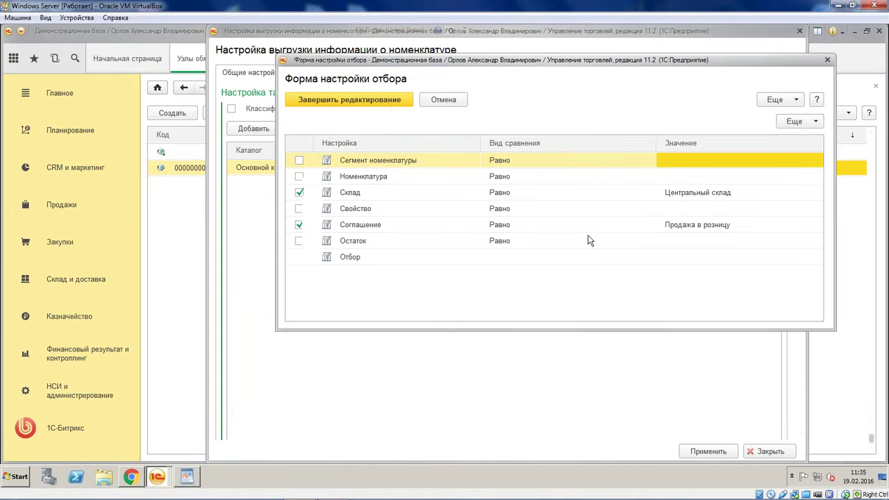
pyautogui.doubleClick(745, 225)
pyautogui.click(816, 224)
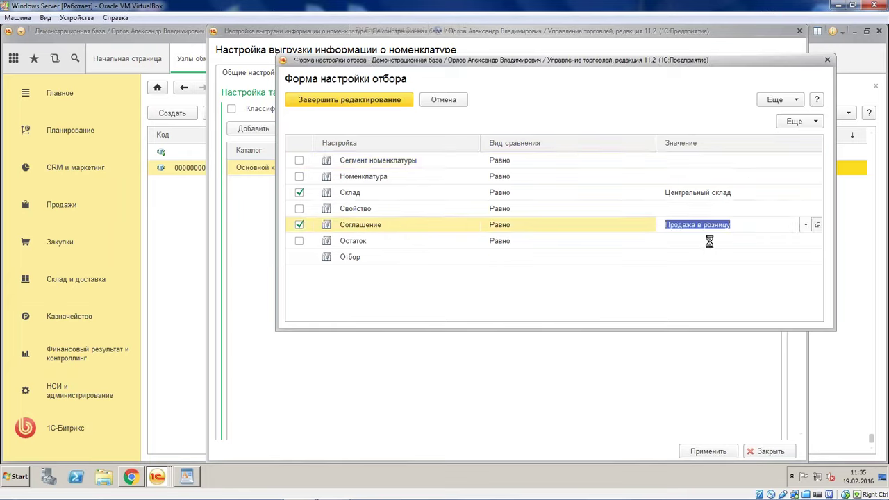
# Tick Доступно для обмена с сайтом on the agreement and save it
pyautogui.click(469, 139)
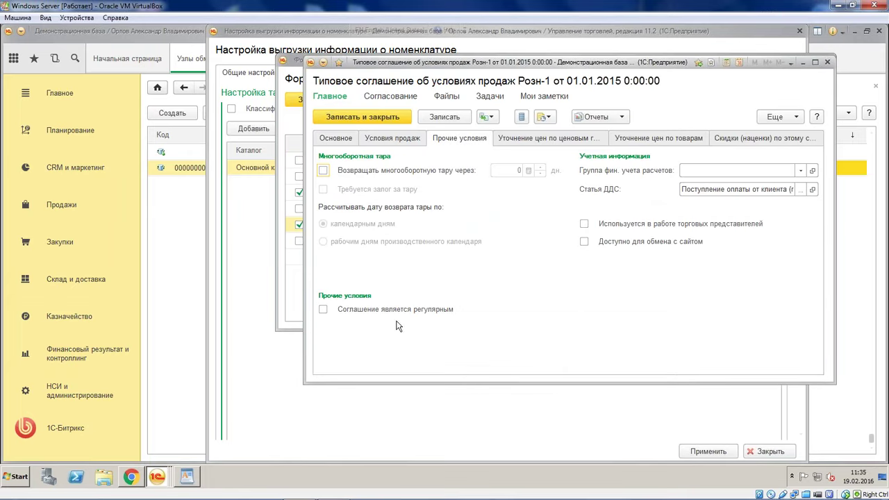
pyautogui.click(585, 243)
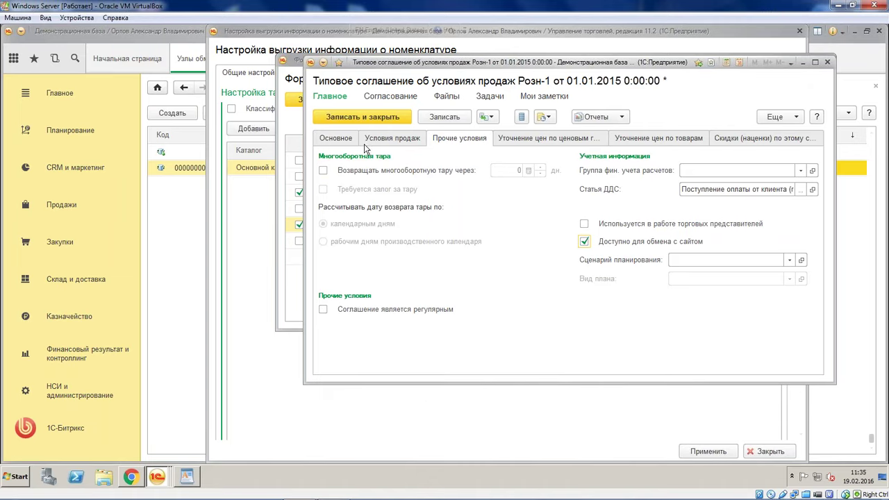
pyautogui.click(335, 138)
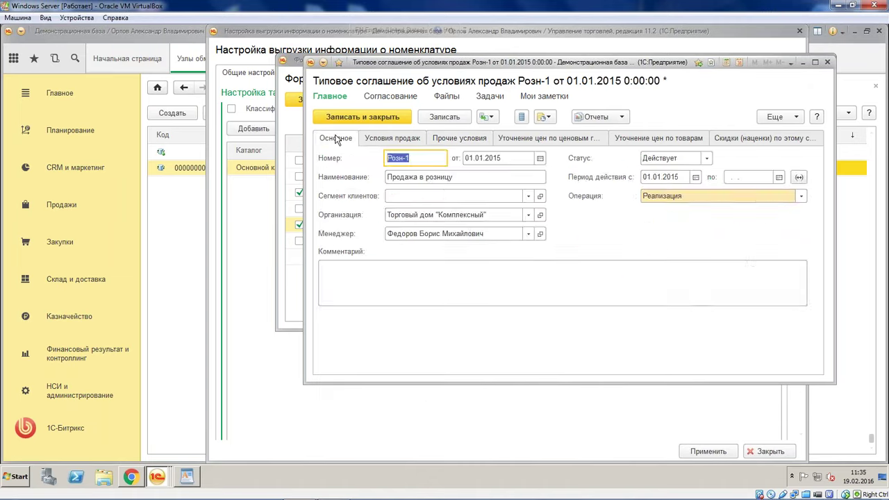
pyautogui.click(407, 139)
pyautogui.click(363, 116)
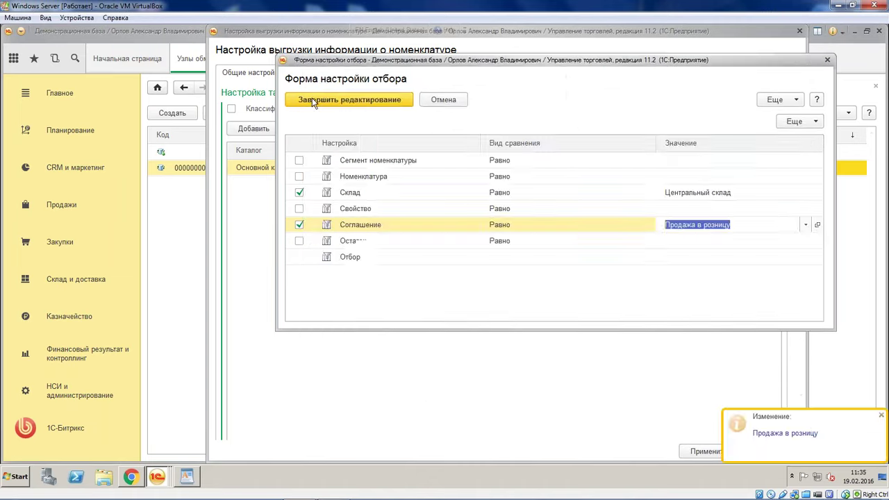
# Finish filter editing, apply the export settings and save the Выгрузка товаров node
pyautogui.click(330, 104)
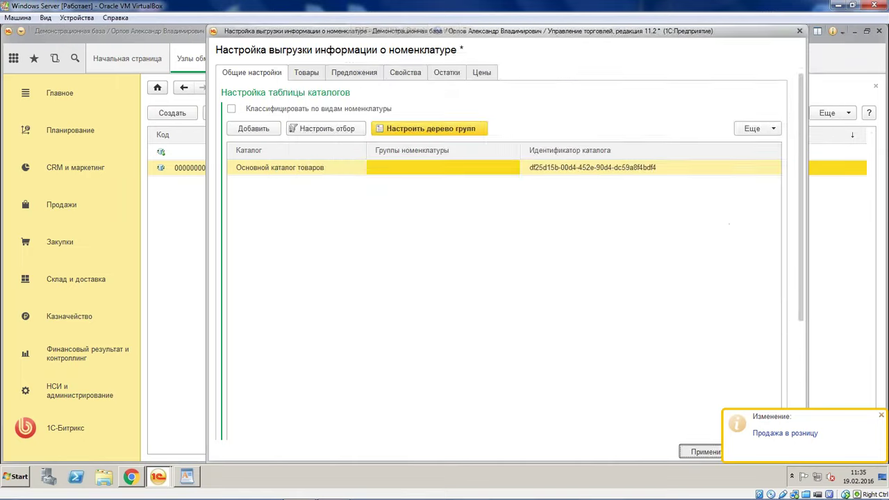
pyautogui.click(703, 450)
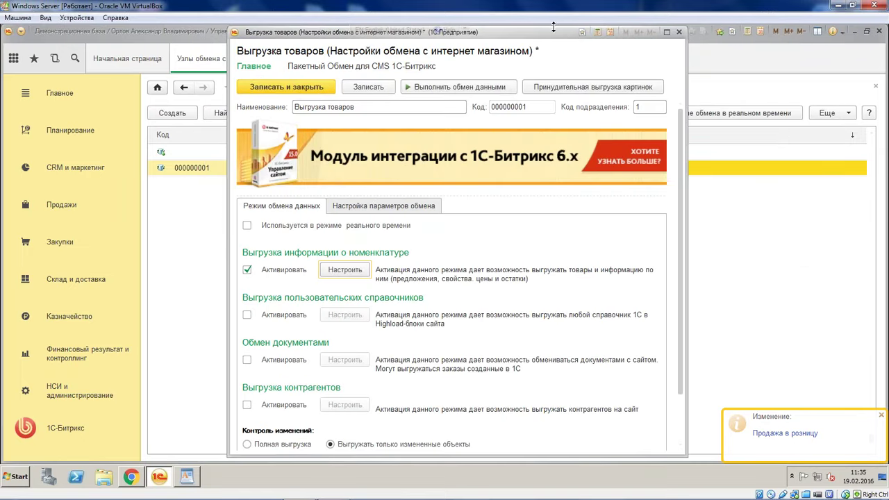
pyautogui.moveTo(553, 26); pyautogui.dragTo(548, 63)
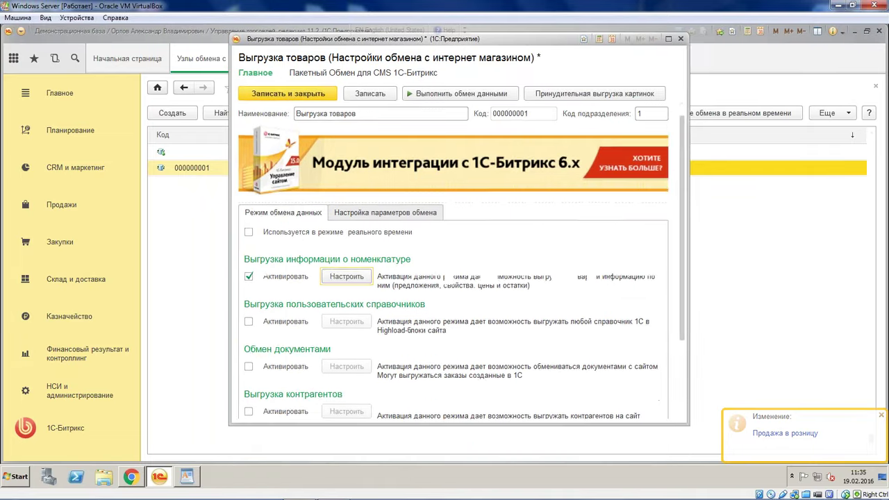
pyautogui.scroll(-2, 303, 124)
pyautogui.click(298, 92)
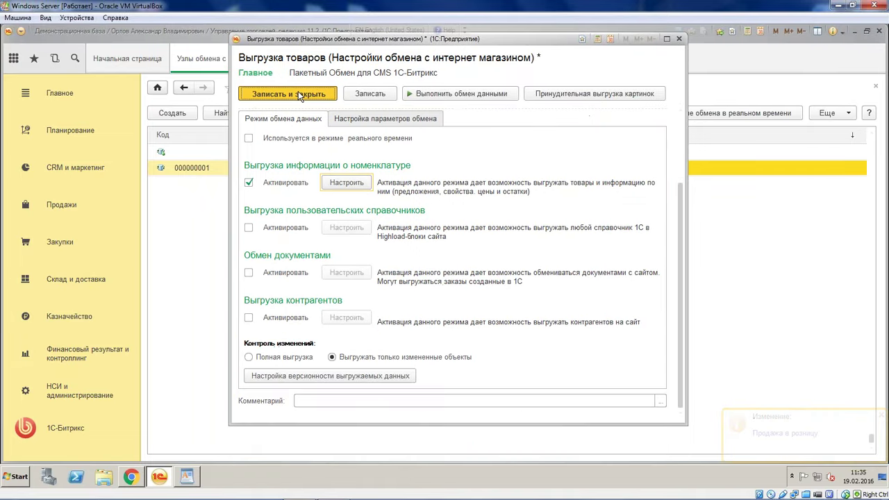
# Run Синхронизация данных > Выполнить обмен данными for the Выгрузка товаров node
pyautogui.click(425, 116)
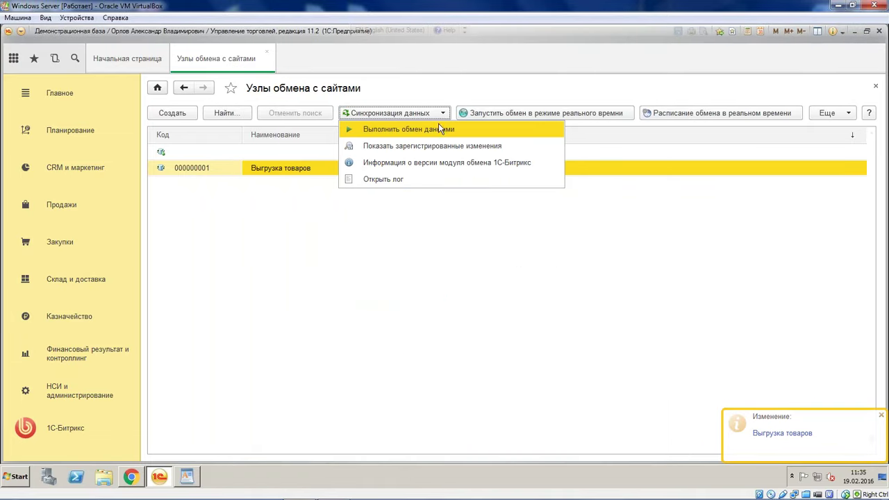
pyautogui.click(469, 133)
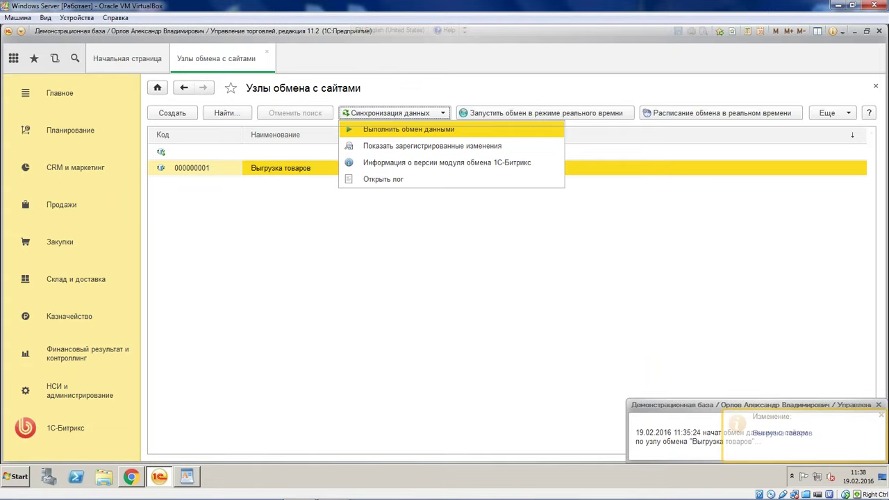
# Dismiss the leftover dropdown and follow the exchange log's module version update messages
pyautogui.press('Return')
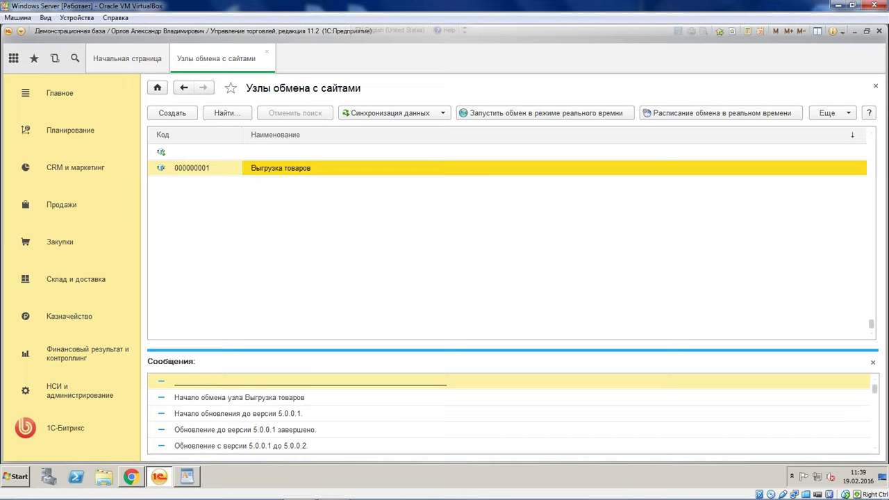
# Check the Выгрузка товаров connection parameters and failed-packet resend settings, then close the node
pyautogui.click(400, 157)
pyautogui.doubleClick(395, 167)
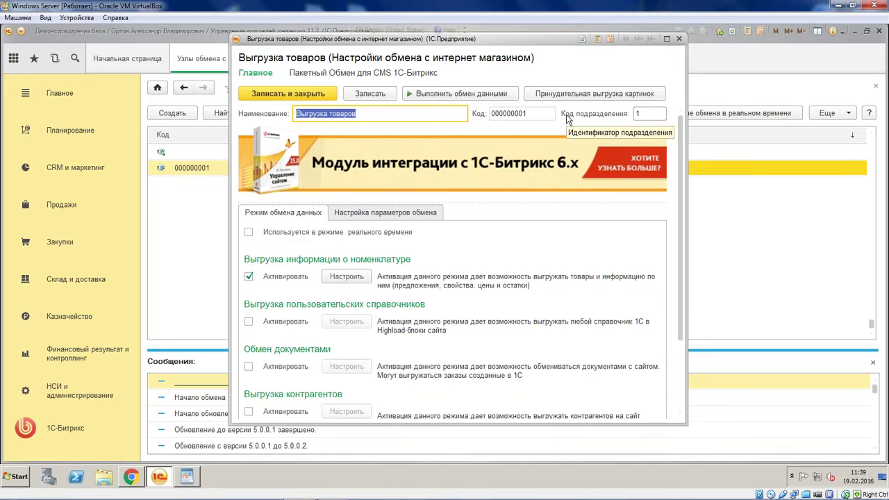
pyautogui.scroll(-3, 645, 355)
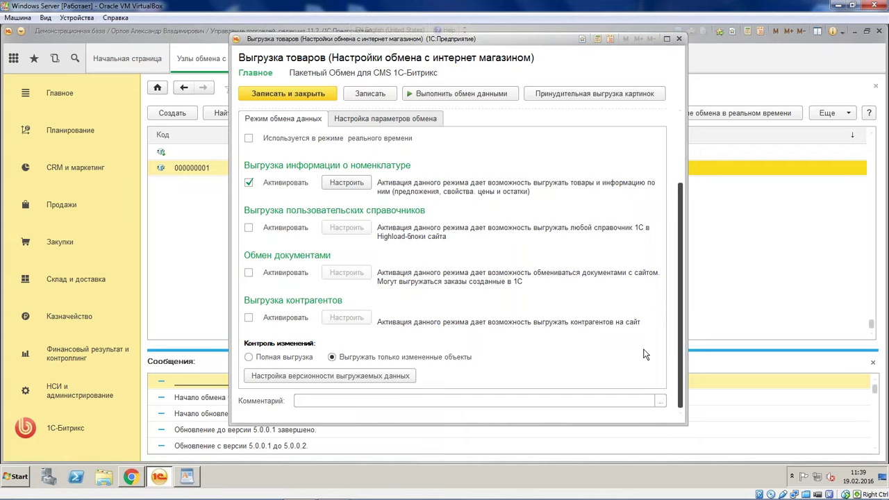
pyautogui.scroll(3, 645, 352)
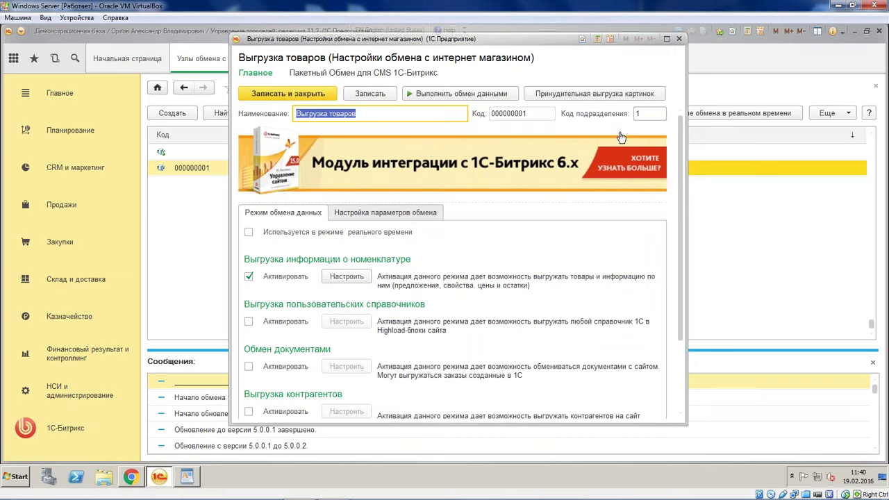
pyautogui.click(414, 217)
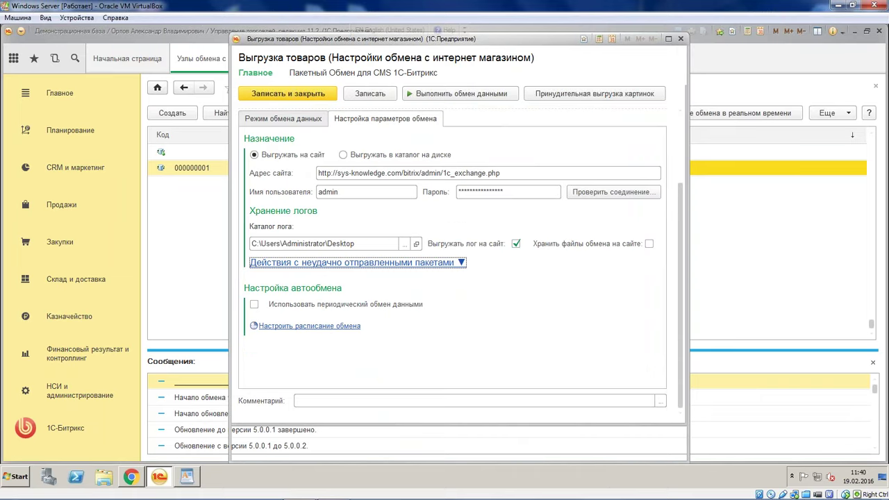
pyautogui.click(375, 260)
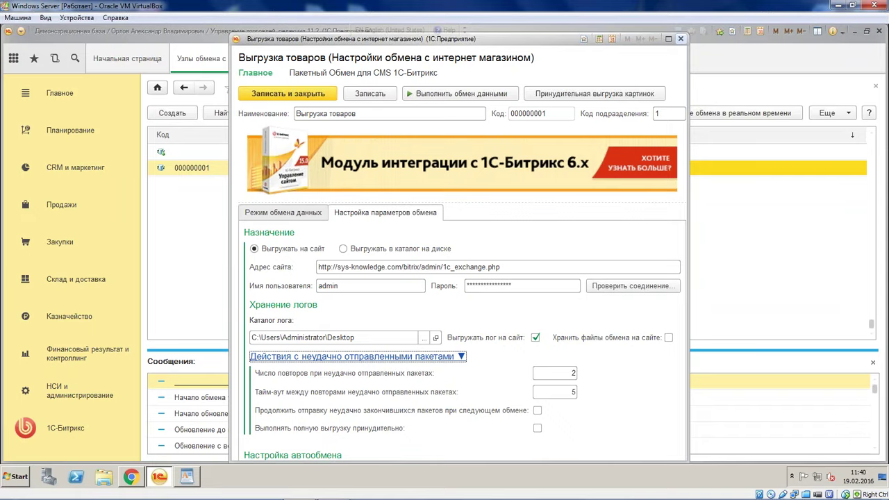
pyautogui.click(680, 39)
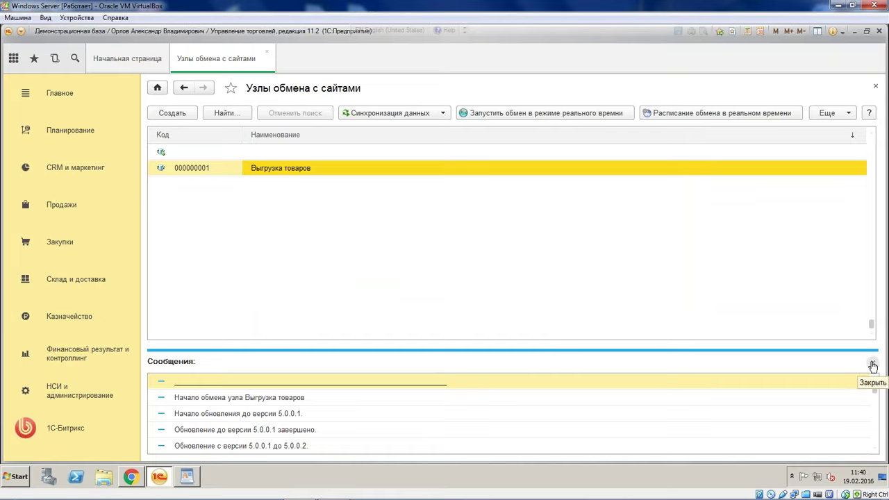
# Switch to the browser's Bitrix Интеграция с 1С:Предприятие admin page
pyautogui.scroll(-3, 357, 421)
pyautogui.scroll(-3, 308, 425)
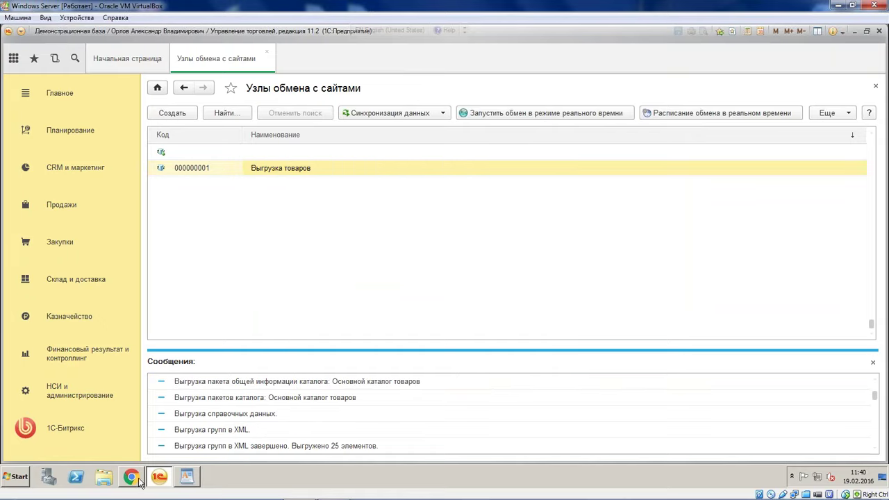
pyautogui.click(132, 477)
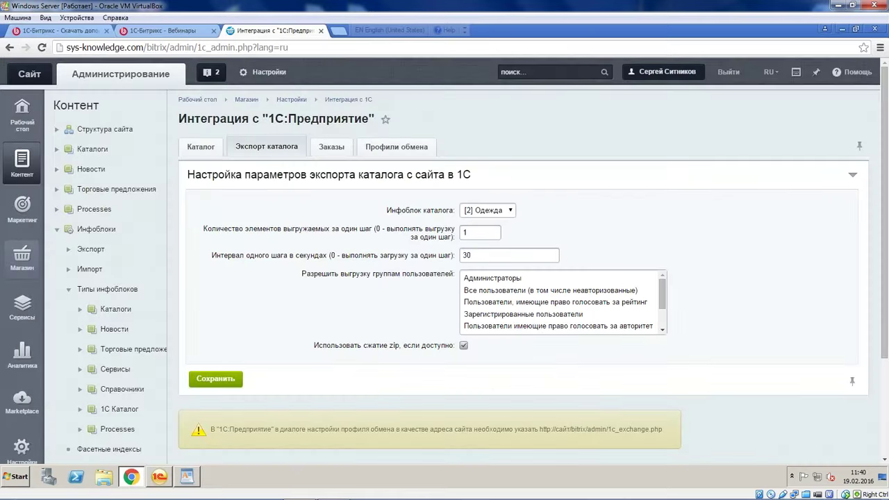
# Reload the integration page and expand Контент > 1С Каталог > Основной каталог товаров
pyautogui.press('F5')
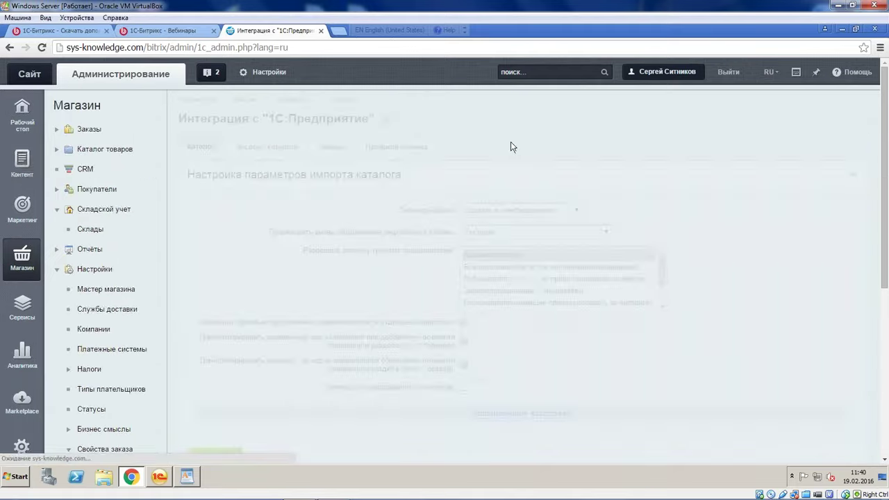
pyautogui.scroll(-2, 73, 203)
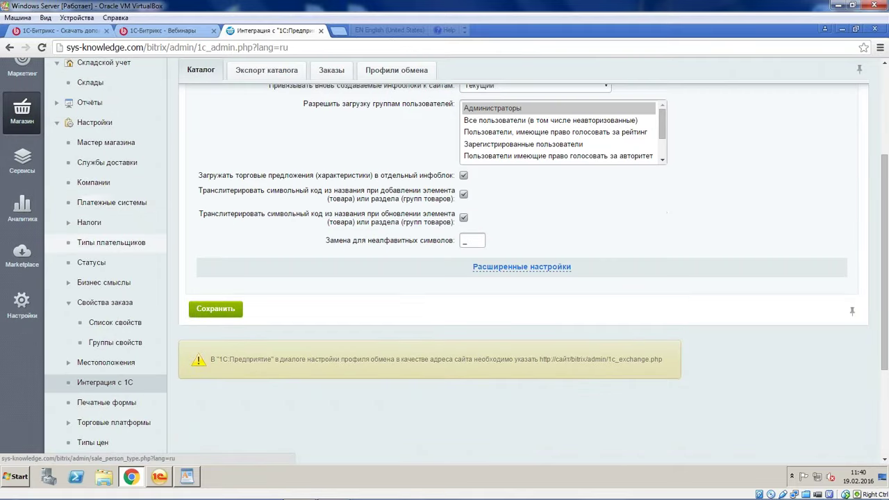
pyautogui.scroll(3, 93, 248)
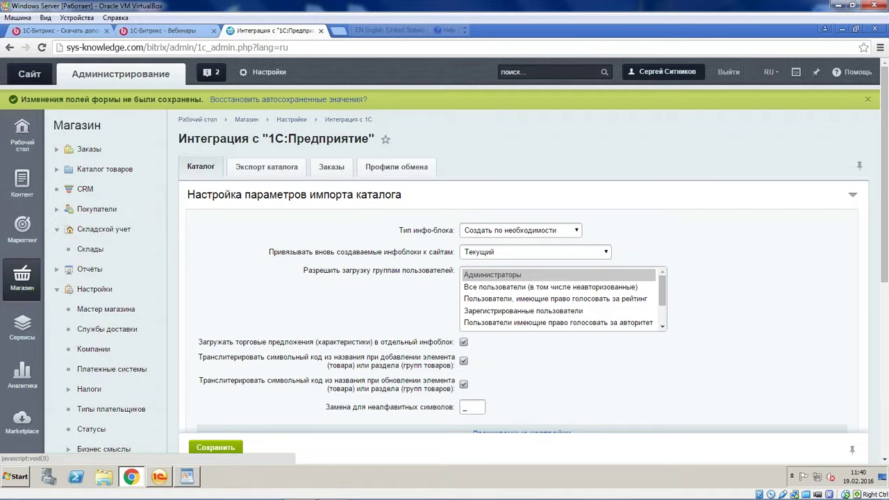
pyautogui.click(23, 183)
pyautogui.scroll(-2, 80, 322)
pyautogui.click(80, 322)
pyautogui.scroll(-1, 104, 331)
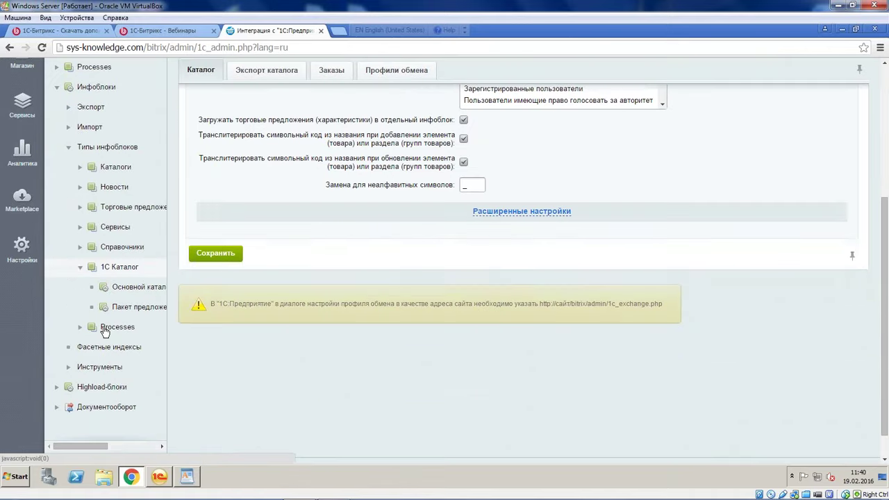
pyautogui.scroll(-1, 104, 331)
pyautogui.scroll(4, 104, 327)
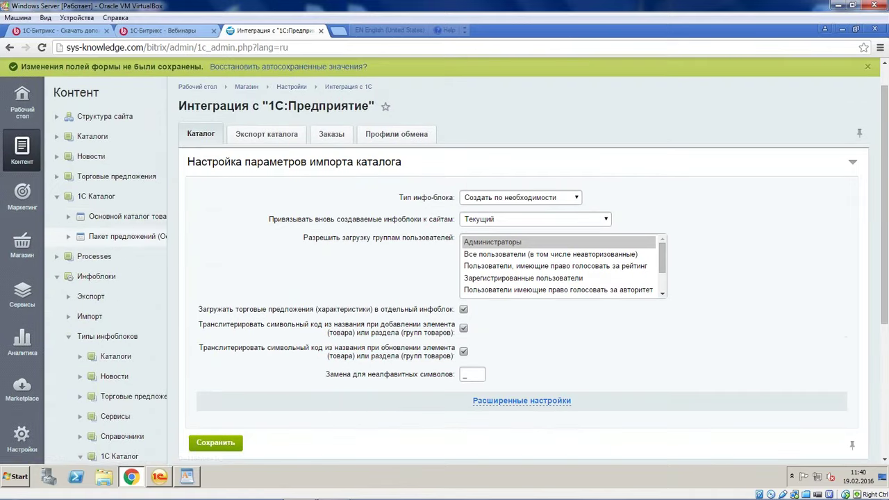
pyautogui.click(68, 216)
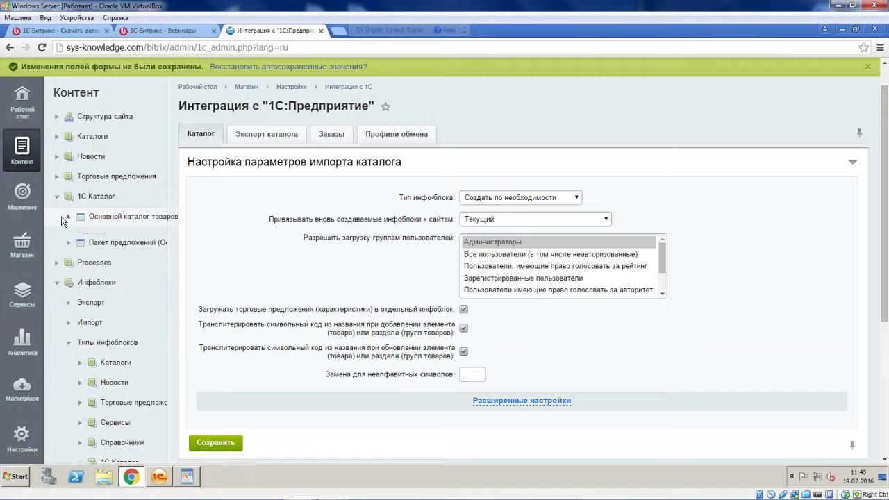
# Open the Основной каталог товаров list and expand Торговая деятельность and Бытовая техника
pyautogui.click(134, 219)
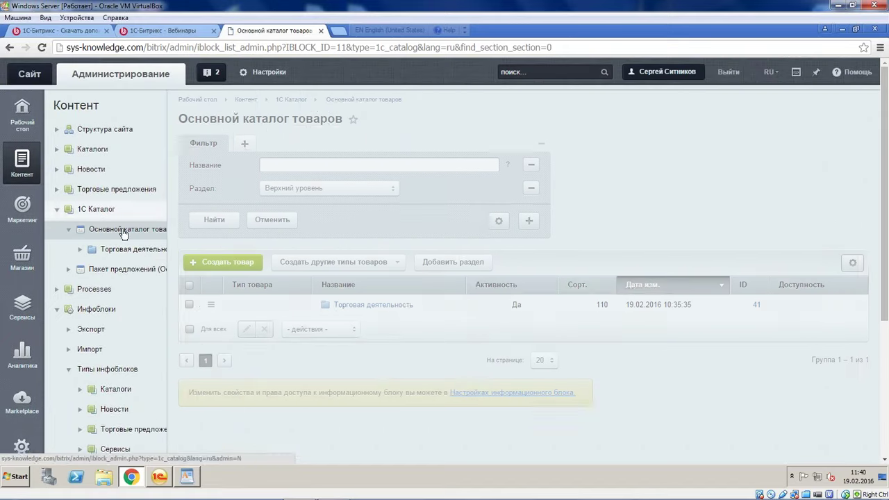
pyautogui.click(80, 248)
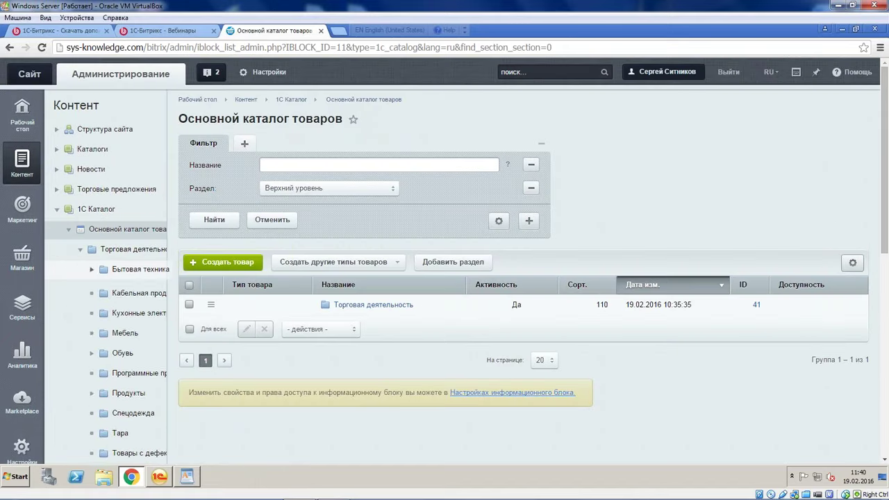
pyautogui.click(91, 269)
pyautogui.scroll(-3, 118, 273)
pyautogui.scroll(2, 159, 221)
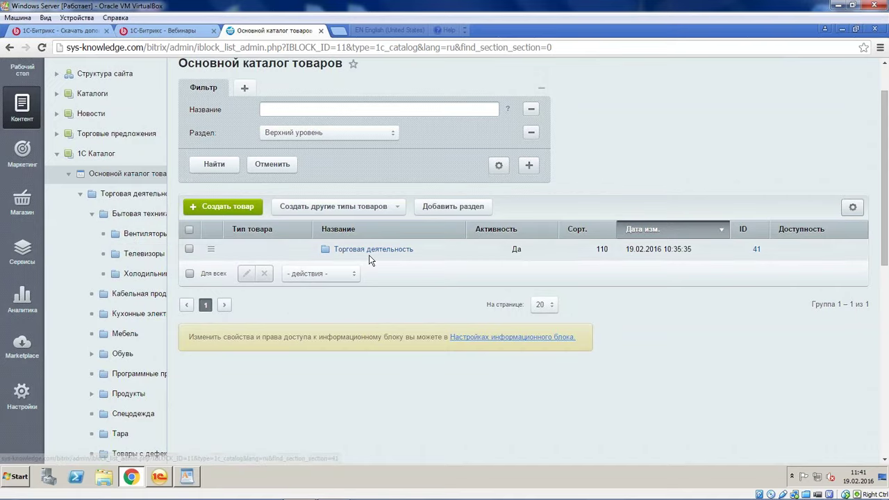
pyautogui.scroll(2, 111, 174)
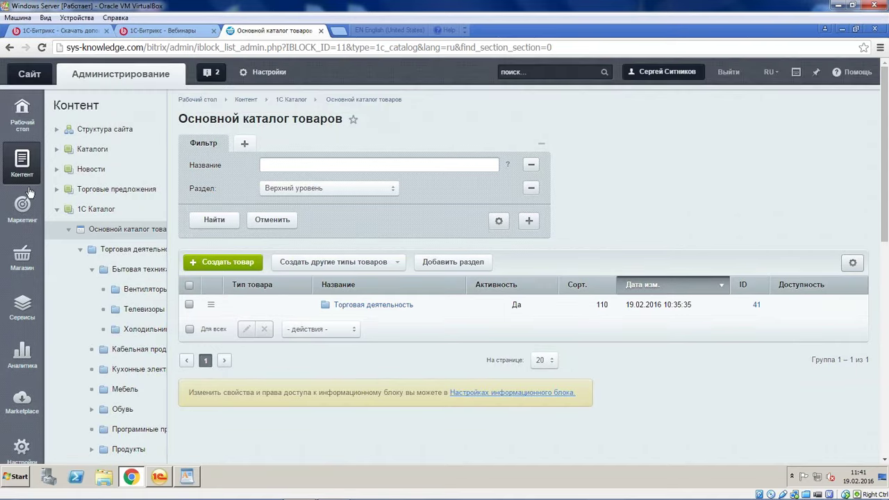
# Expand the Заказы section in the Магазин side menu
pyautogui.moveTo(22, 257)
pyautogui.click(57, 130)
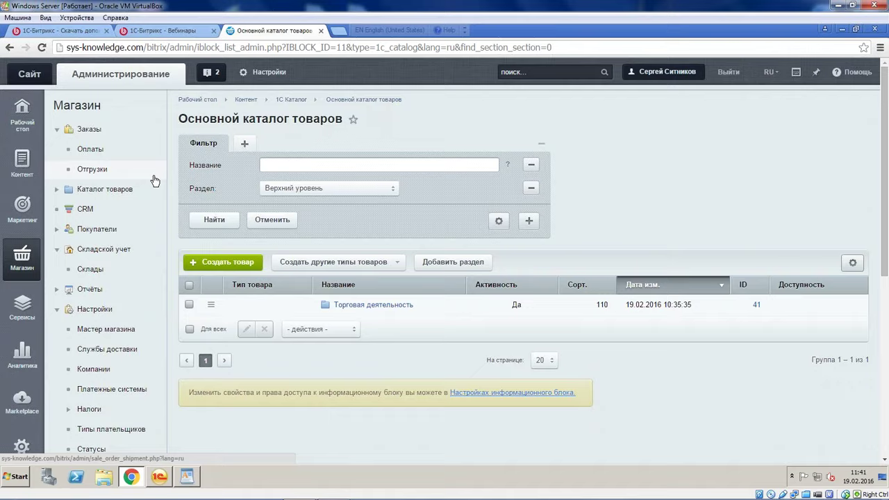
pyautogui.scroll(-5, 80, 252)
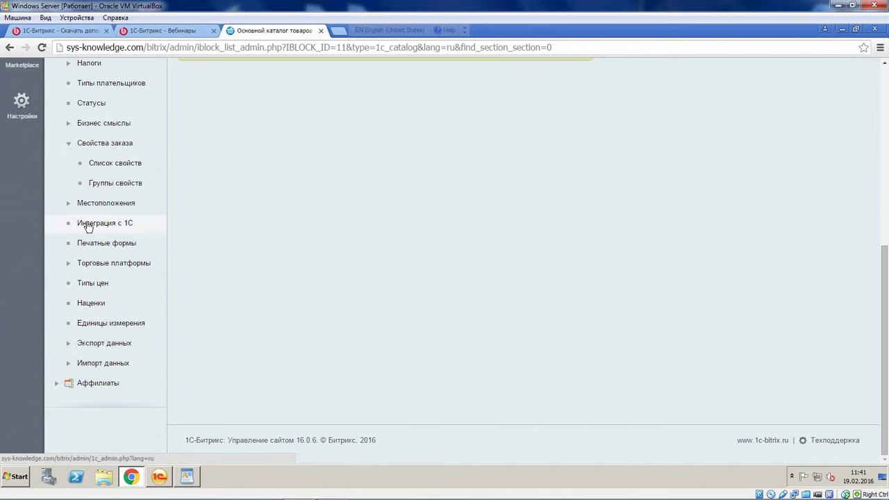
# Review the exchange profile field settings on the 1C integration page
pyautogui.click(89, 224)
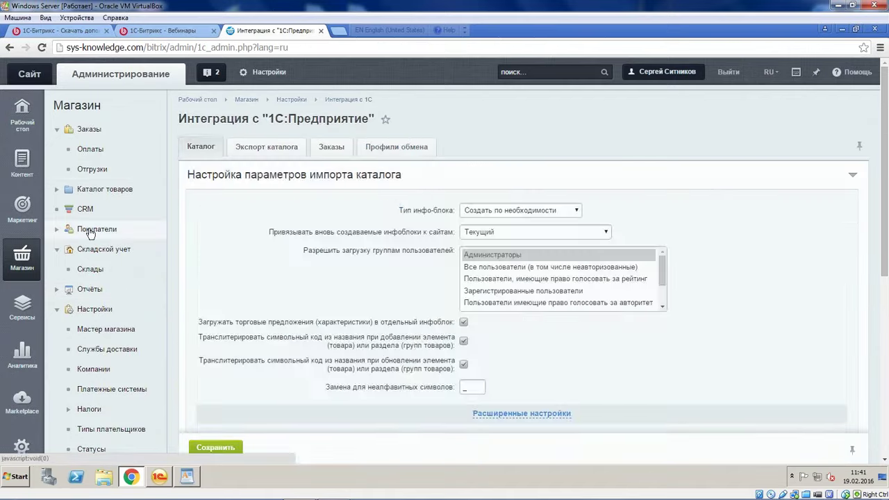
pyautogui.click(397, 147)
pyautogui.scroll(-2, 474, 186)
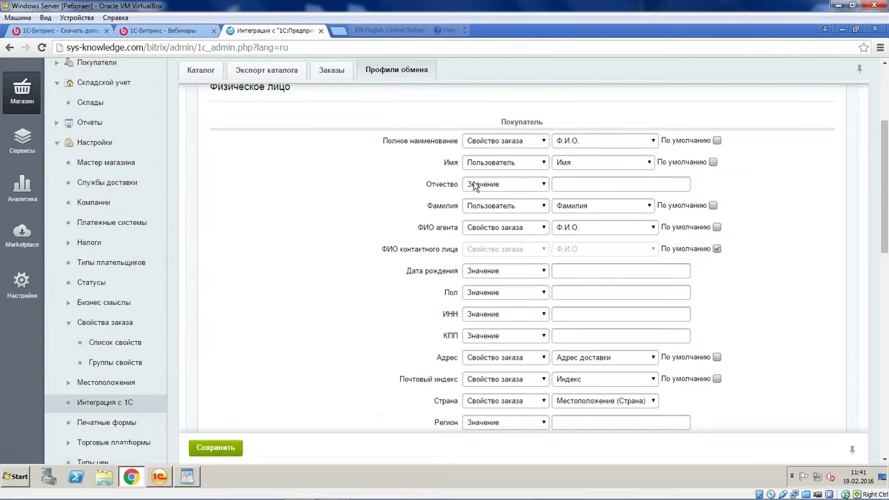
pyautogui.scroll(-2, 572, 175)
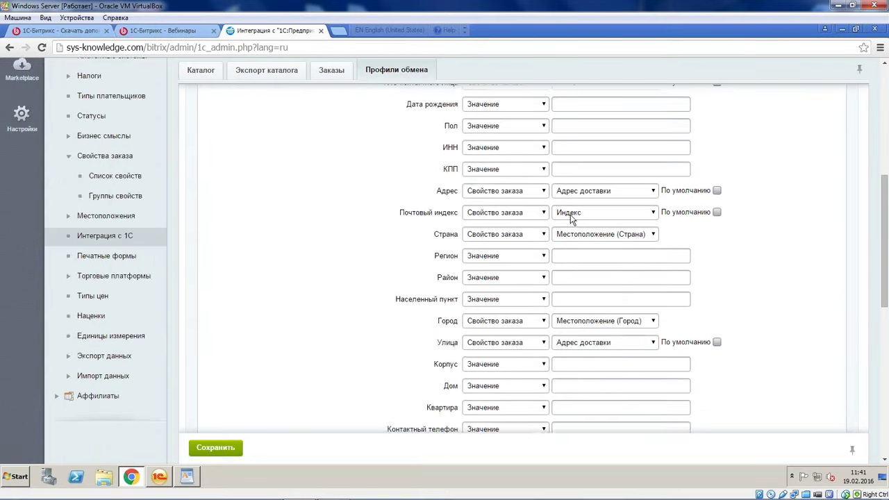
pyautogui.scroll(-5, 693, 220)
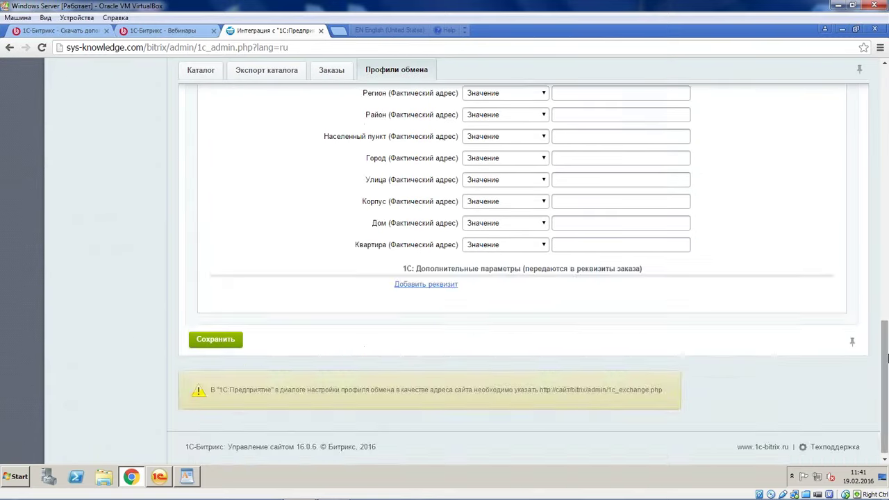
pyautogui.moveTo(888, 356); pyautogui.dragTo(887, 142)
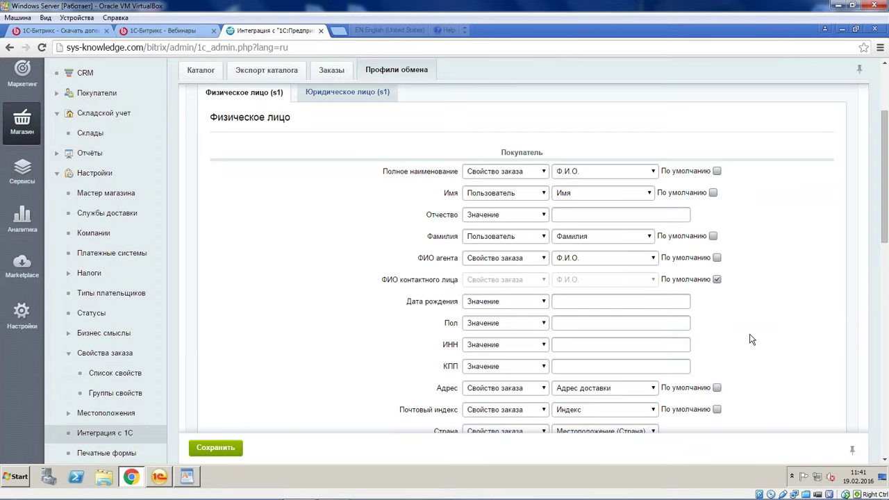
# Compare the export fields for legal-entity buyers with those for individual buyers
pyautogui.click(323, 95)
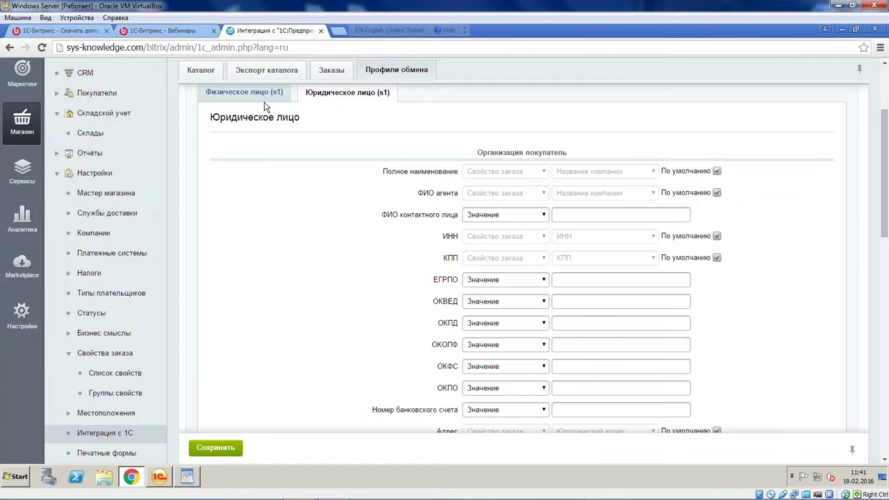
pyautogui.scroll(-10, 276, 163)
pyautogui.scroll(5, 275, 164)
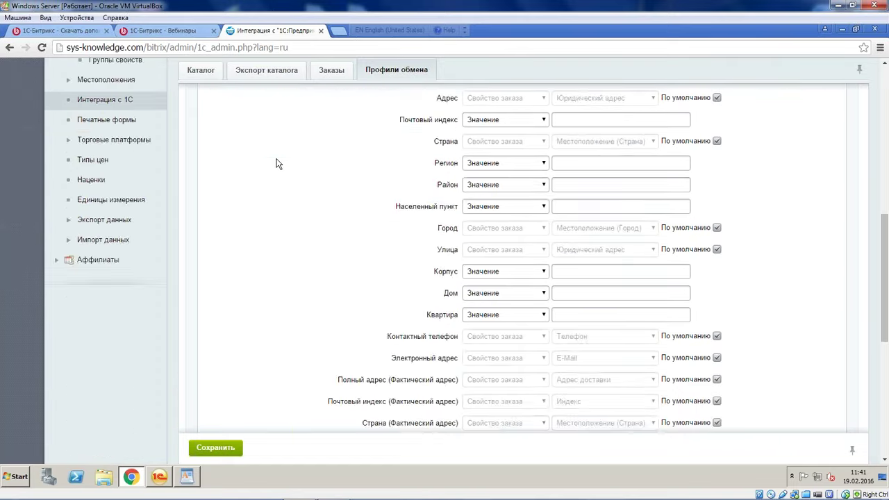
pyautogui.scroll(8, 276, 163)
pyautogui.scroll(-5, 244, 238)
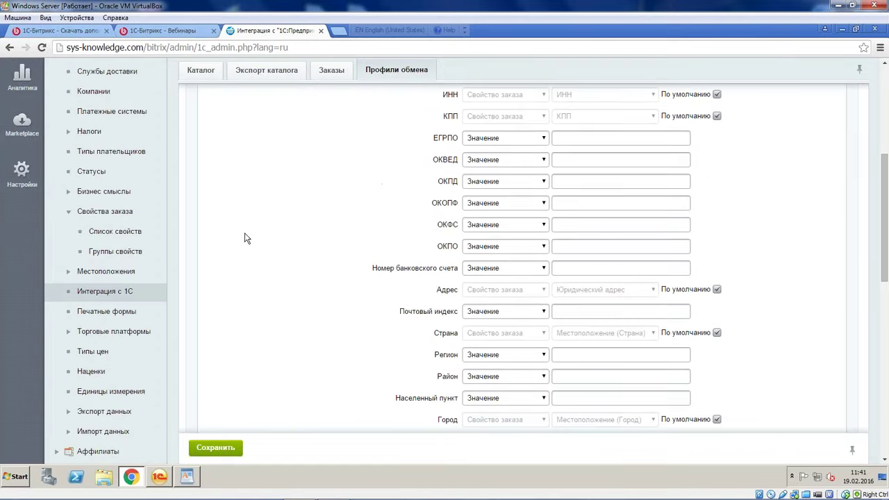
pyautogui.scroll(-6, 244, 239)
pyautogui.scroll(2, 244, 238)
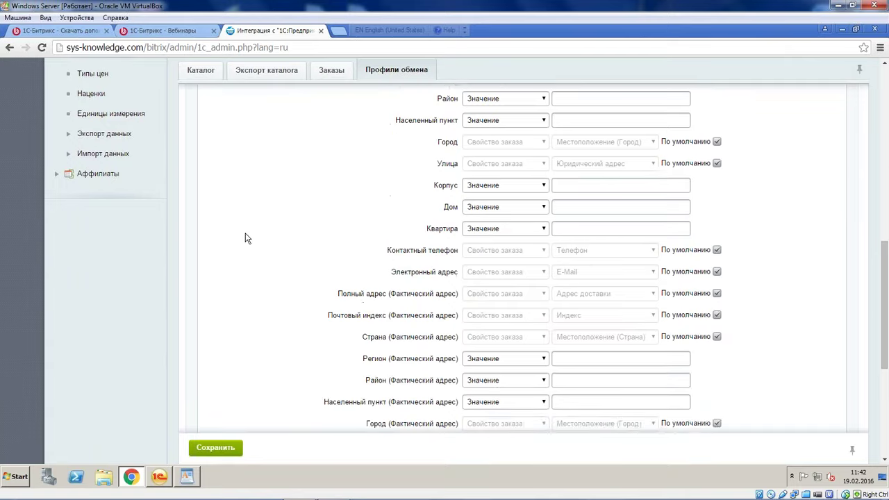
pyautogui.scroll(5, 245, 238)
pyautogui.click(257, 229)
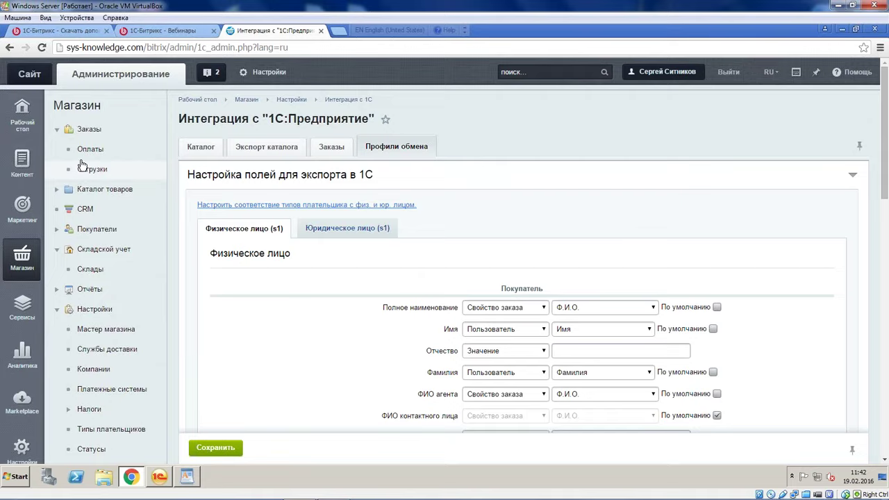
# Look through the shop's orders list, then return to 1C:Enterprise
pyautogui.click(84, 132)
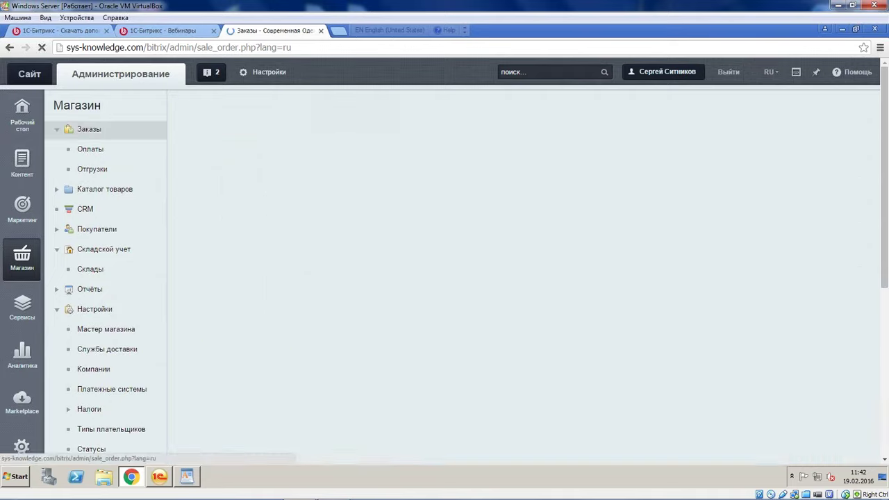
pyautogui.scroll(-5, 536, 310)
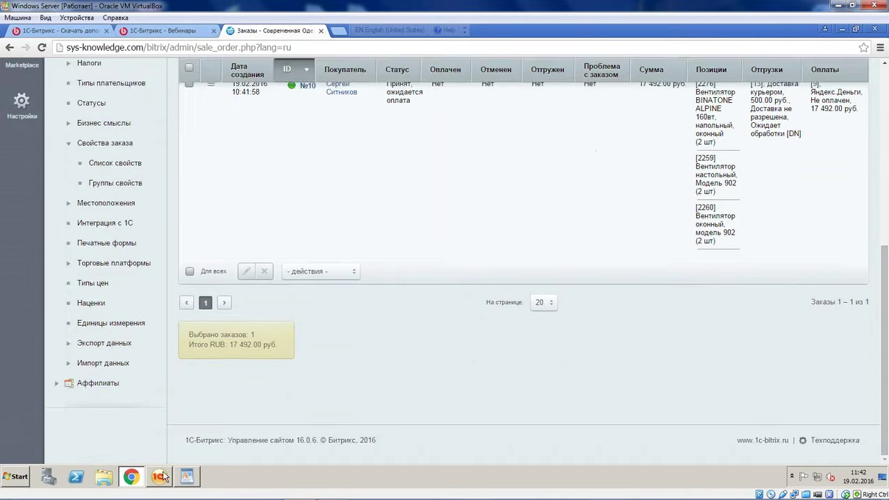
pyautogui.click(160, 476)
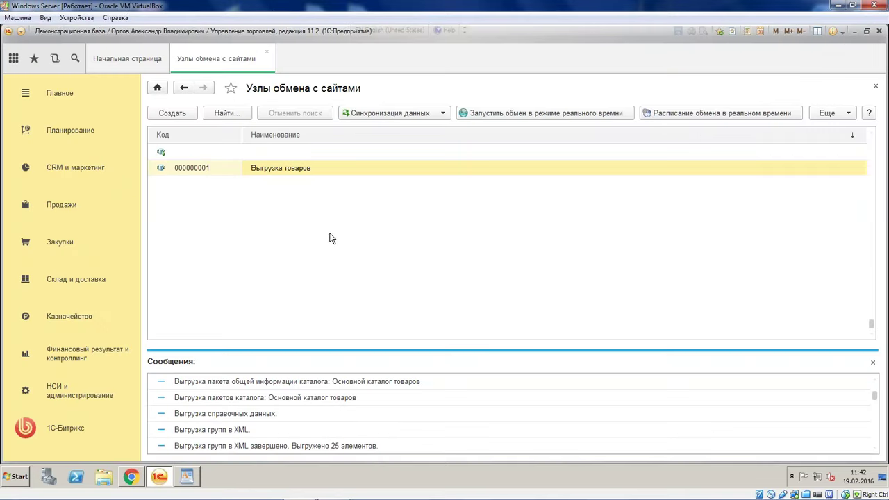
# Copy the Выгрузка товаров exchange node
pyautogui.click(178, 114)
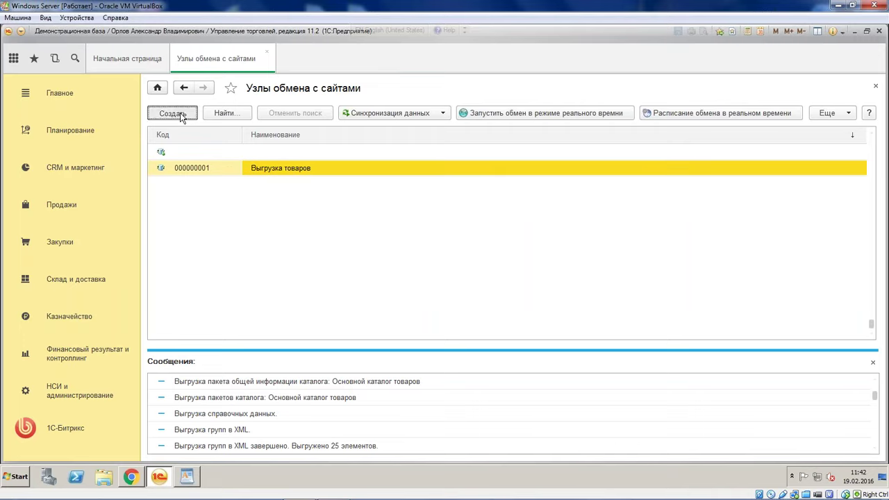
pyautogui.rightClick(269, 169)
pyautogui.click(260, 173)
pyautogui.rightClick(267, 169)
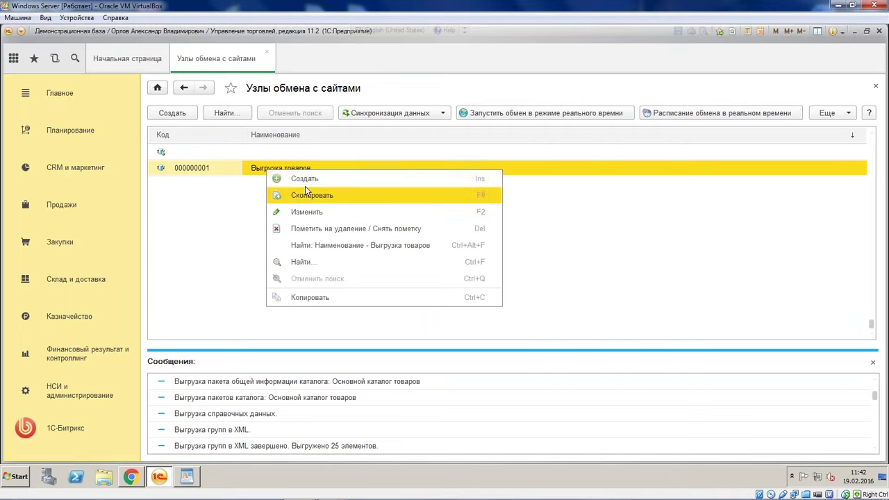
pyautogui.click(312, 197)
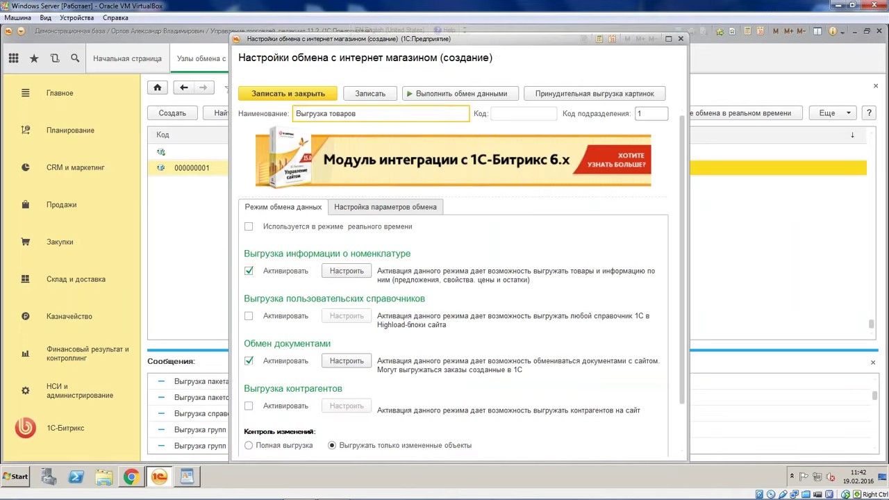
# Turn off nomenclature information export in the copied node
pyautogui.click(249, 280)
pyautogui.click(346, 222)
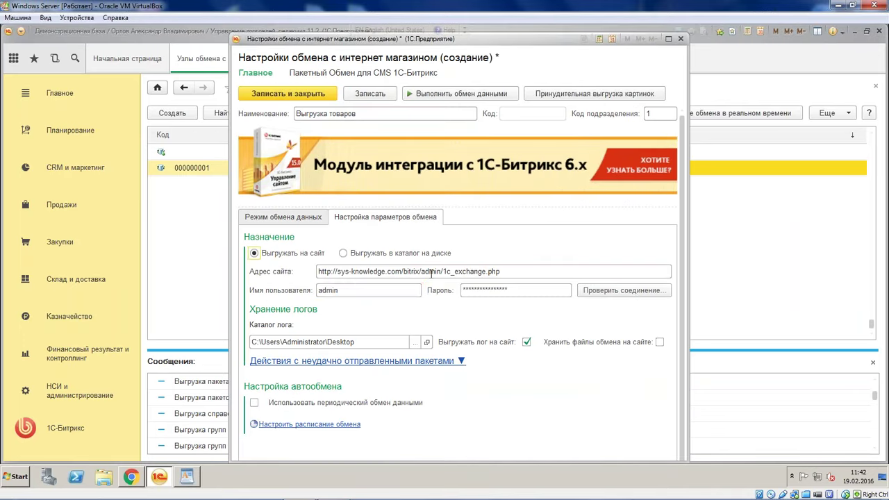
pyautogui.press('Tab')
pyautogui.press('Tab')
pyautogui.press('Tab')
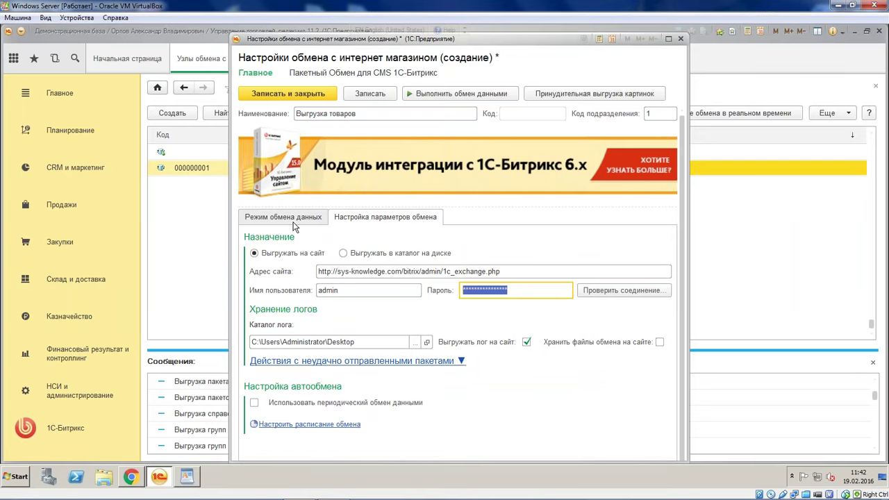
# Rename the copied node to 'Обмен документов'
pyautogui.doubleClick(334, 114)
pyautogui.click(399, 114)
pyautogui.moveTo(423, 115); pyautogui.dragTo(225, 108)
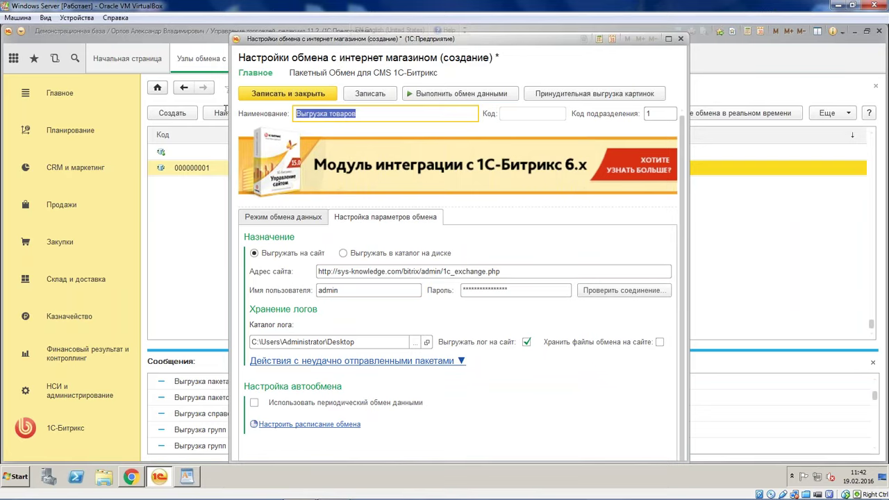
pyautogui.write('2.0')
pyautogui.press('BackSpace')
pyautogui.press('BackSpace')
pyautogui.press('BackSpace')
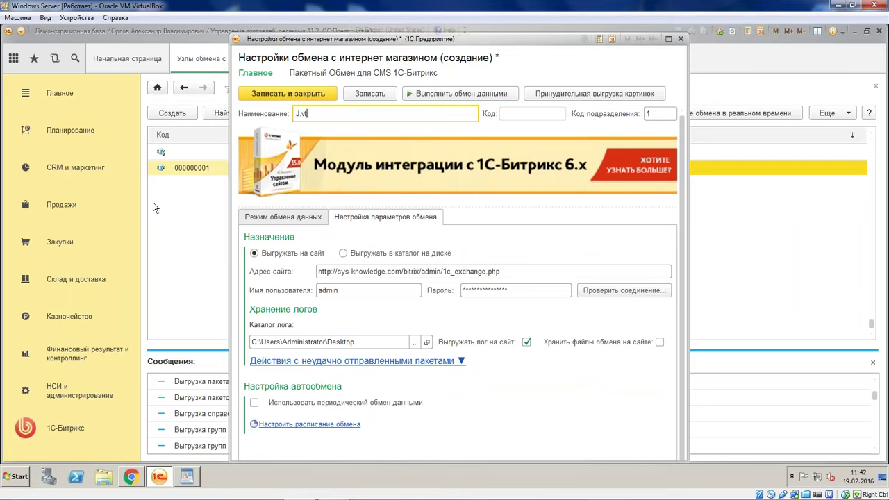
pyautogui.write('Обмен документов')
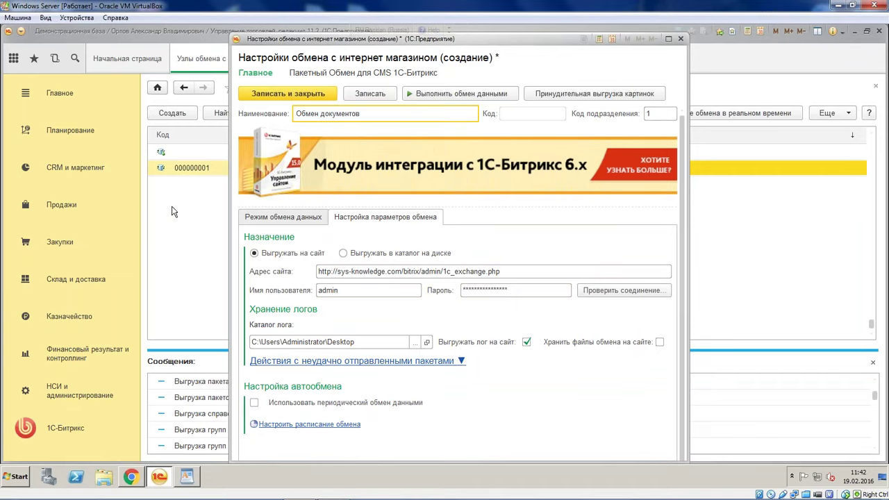
pyautogui.click(280, 217)
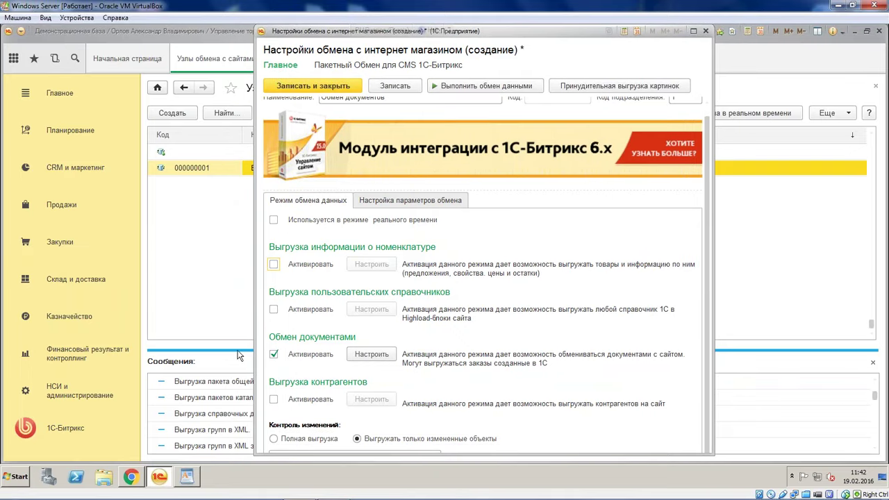
# In Настройка обмена документами, enable Выгружать отгрузки and leave Выгружать оплаты unchecked
pyautogui.click(373, 355)
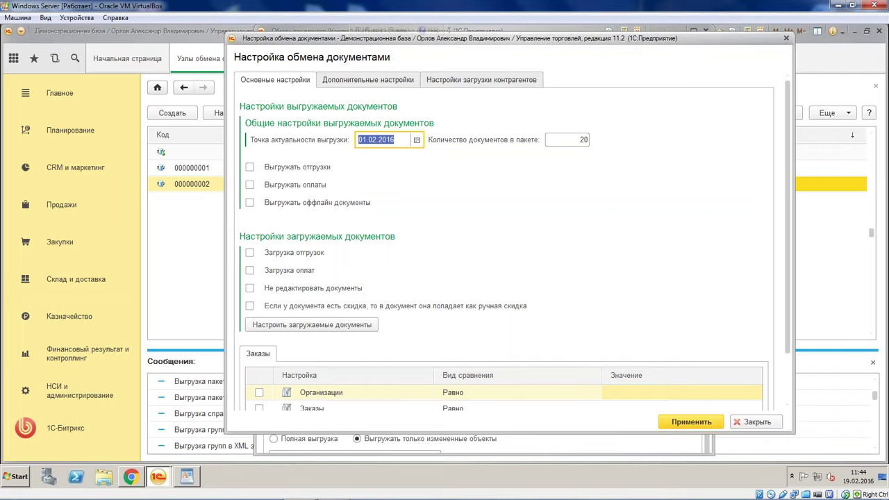
pyautogui.click(309, 166)
pyautogui.click(293, 185)
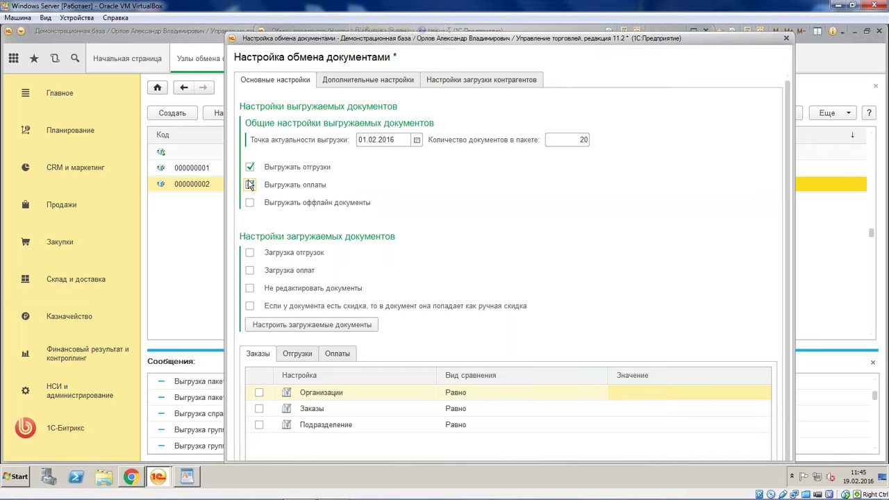
pyautogui.click(250, 186)
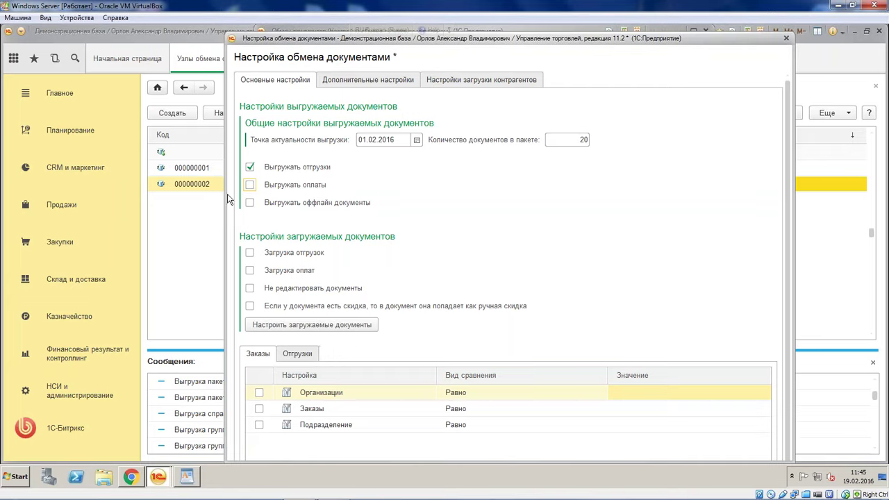
# Uncheck Выгружать отгрузки, leaving all document export and import options off
pyautogui.click(285, 172)
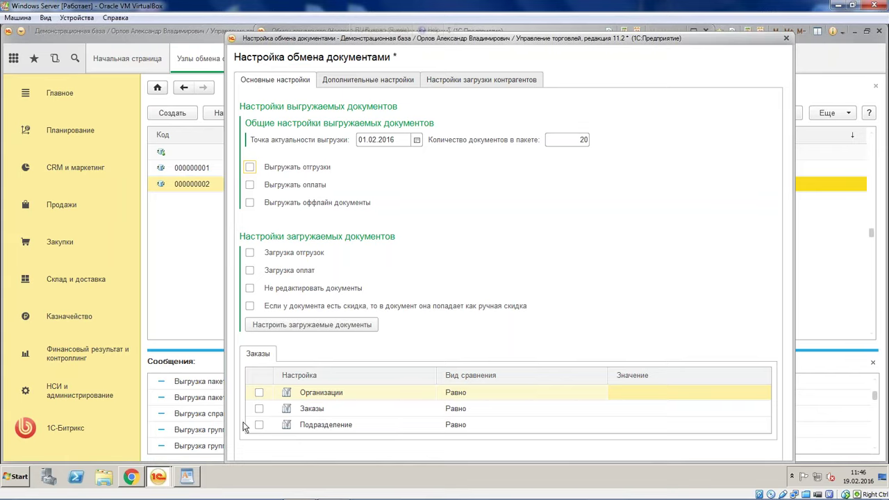
pyautogui.moveTo(243, 498)
pyautogui.moveTo(231, 488)
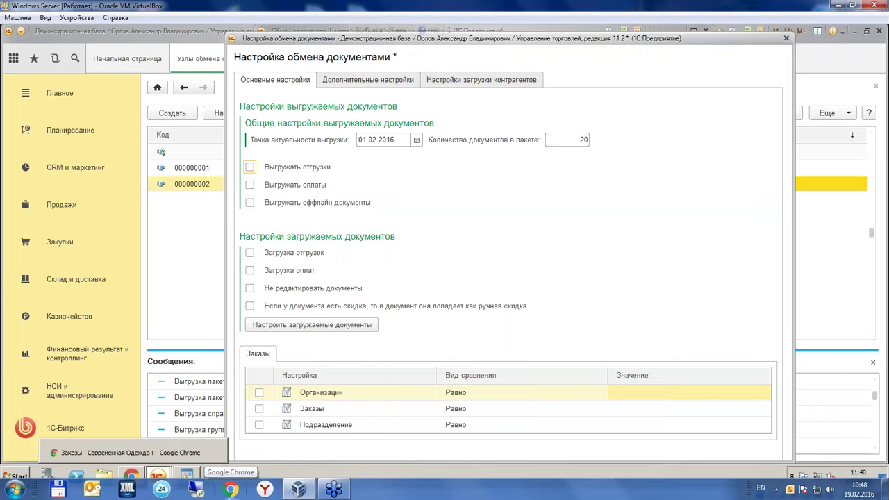
pyautogui.moveTo(299, 489)
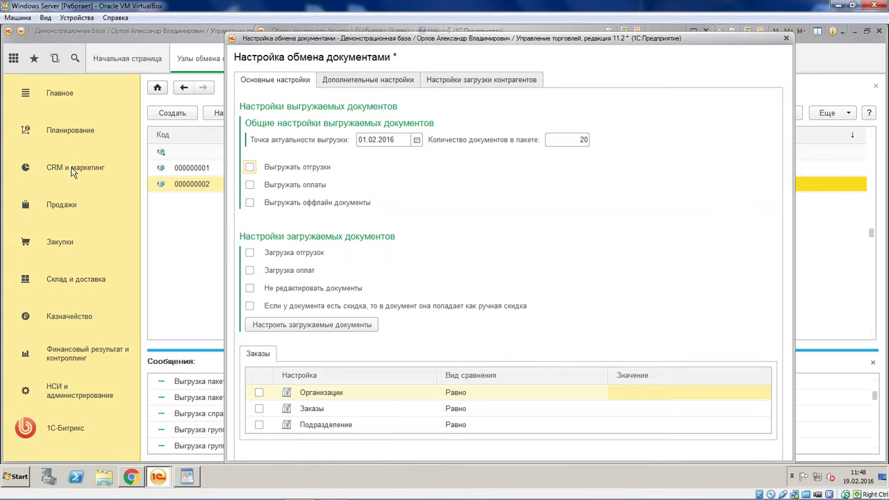
# Toggle shipment and payment export on and off, then open Дополнительные настройки
pyautogui.click(339, 400)
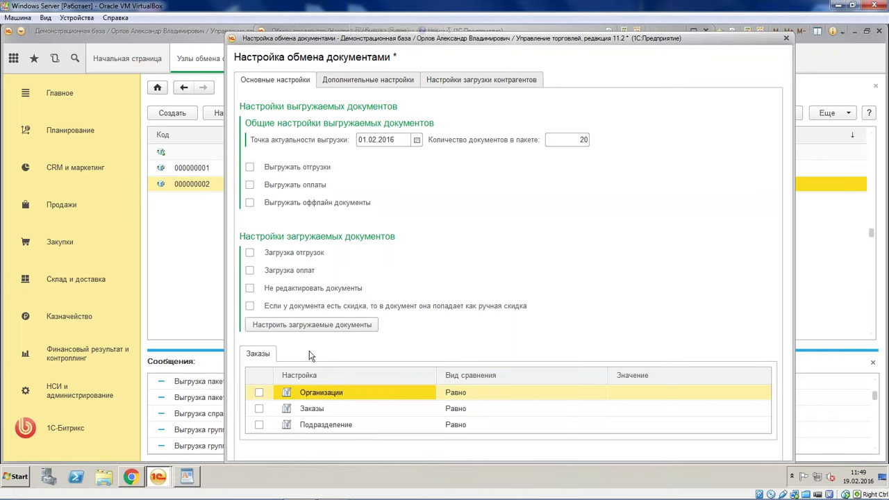
pyautogui.click(249, 168)
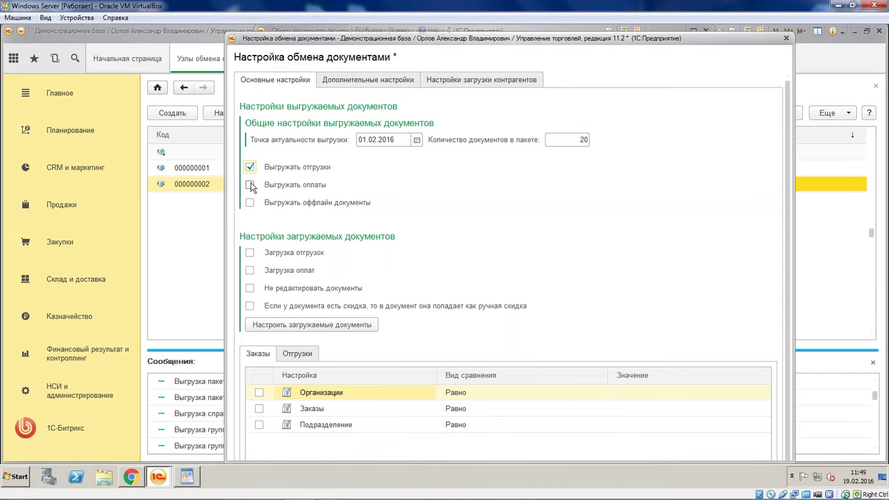
pyautogui.click(250, 185)
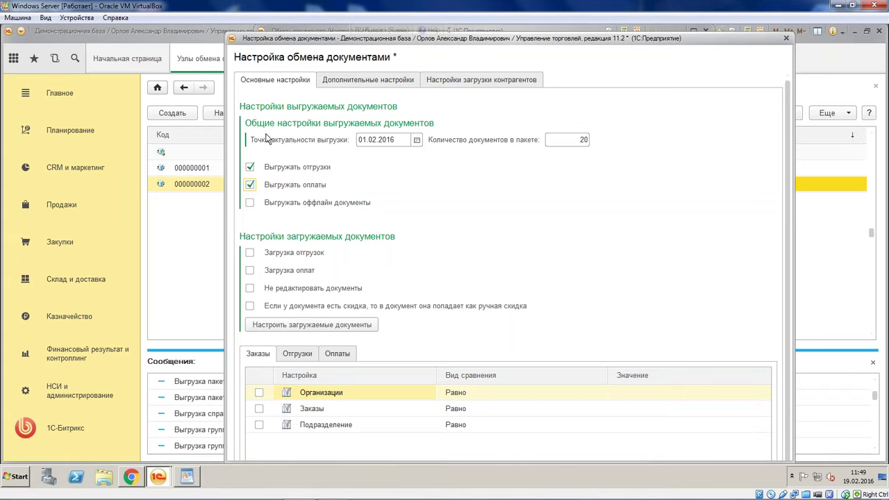
pyautogui.click(250, 184)
pyautogui.click(250, 167)
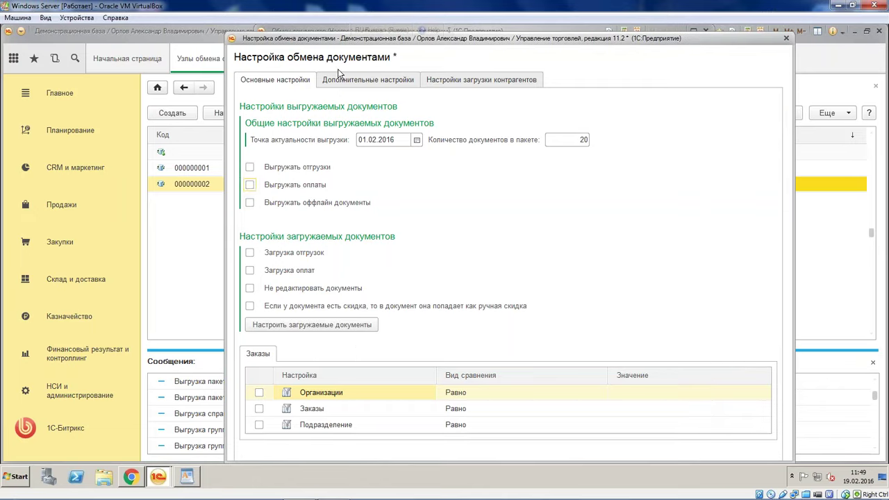
pyautogui.click(351, 86)
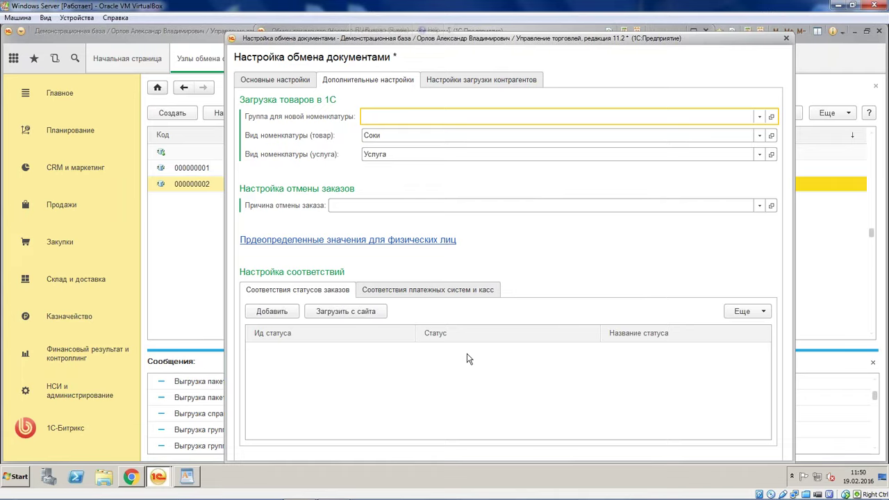
pyautogui.click(381, 243)
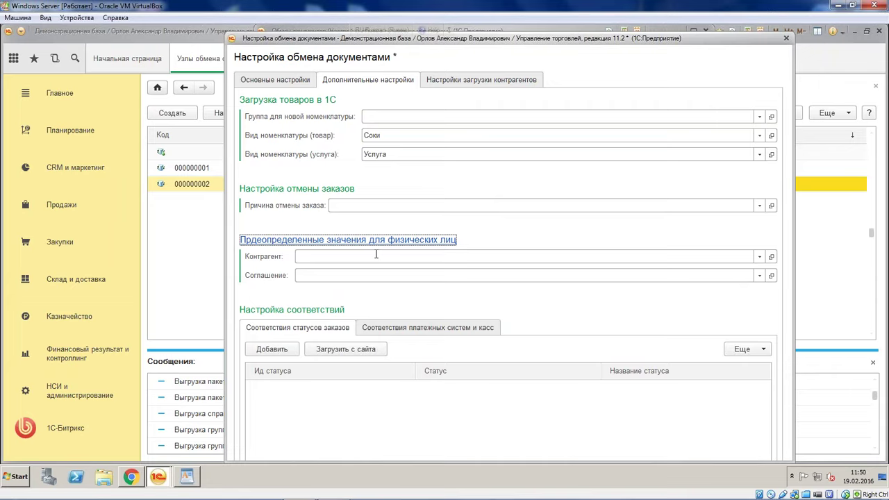
pyautogui.click(376, 255)
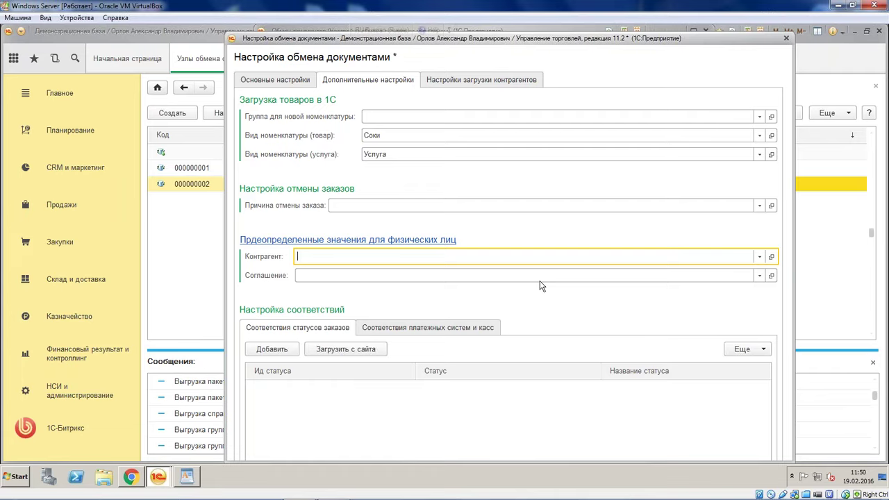
pyautogui.click(425, 240)
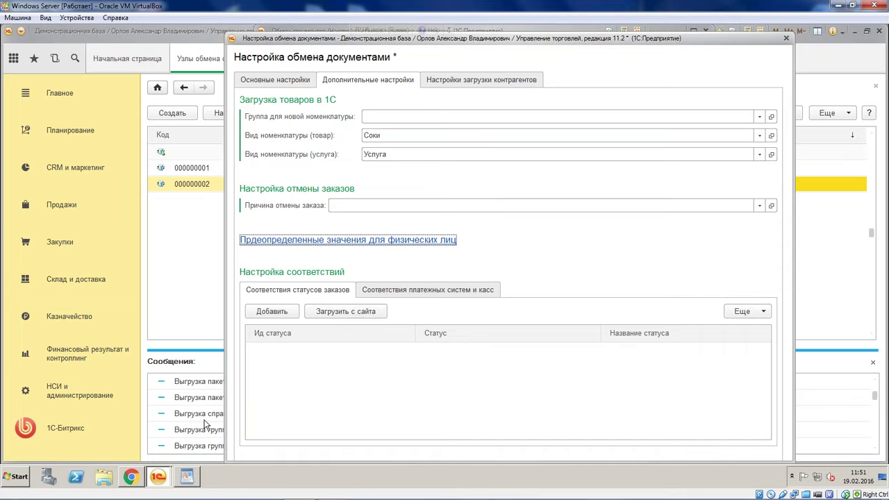
# Load site order statuses and map N to На согласовании, P to К выполнению, F to Закрыт
pyautogui.click(345, 311)
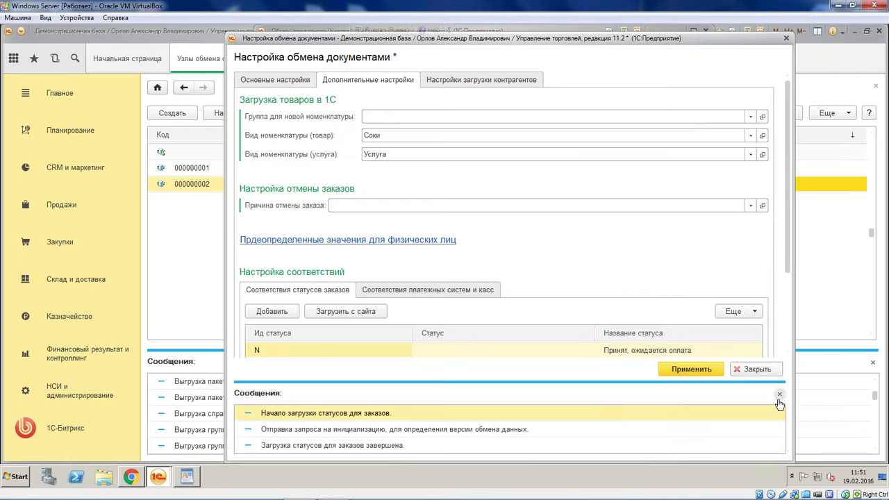
pyautogui.click(780, 343)
pyautogui.doubleClick(557, 354)
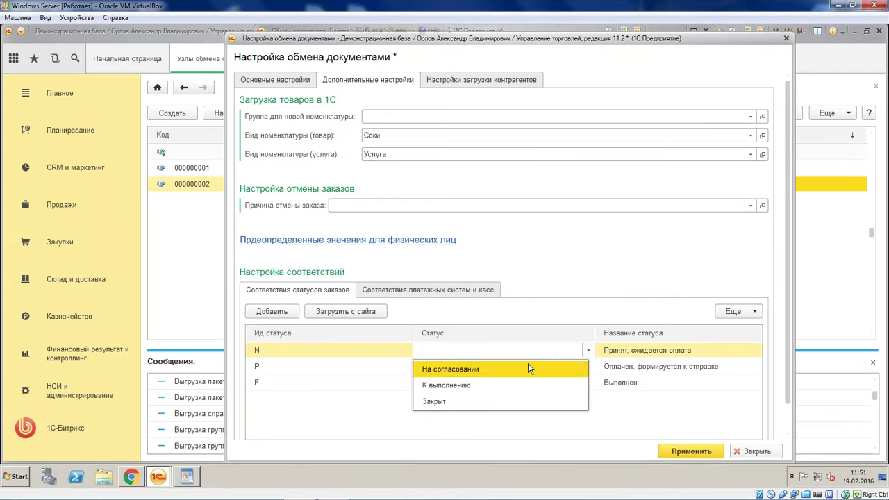
pyautogui.click(511, 369)
pyautogui.doubleClick(549, 366)
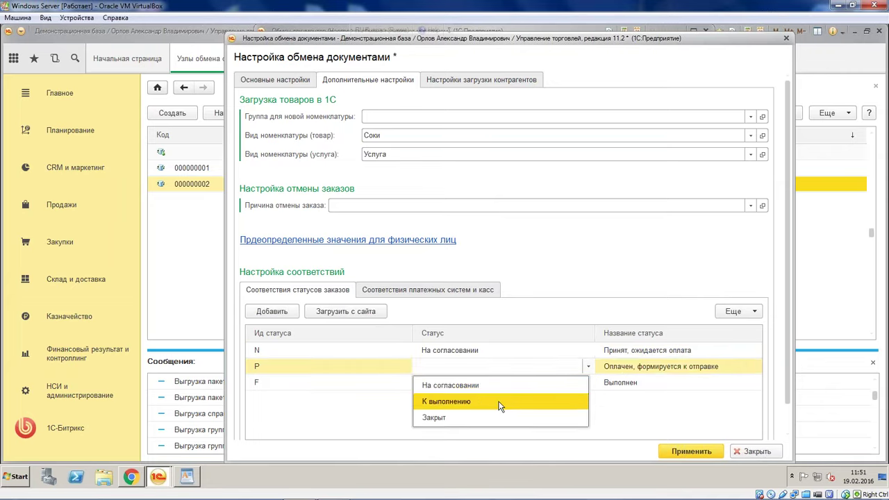
pyautogui.click(500, 402)
pyautogui.doubleClick(575, 383)
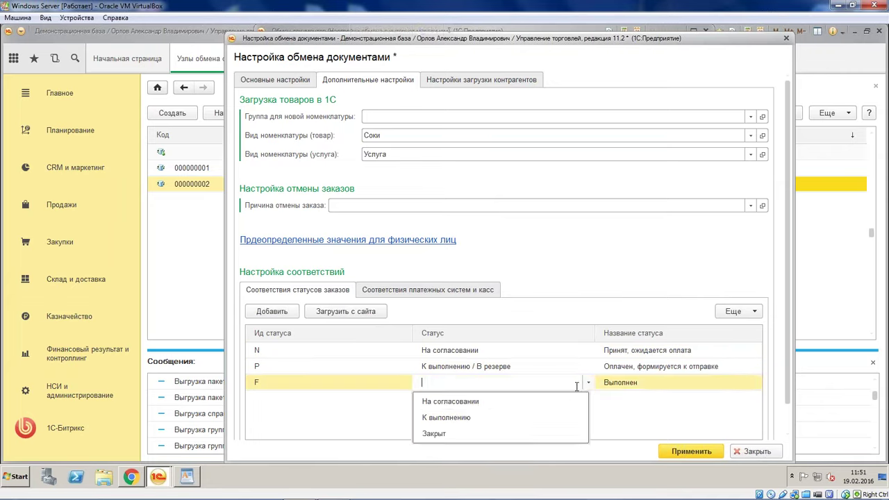
pyautogui.click(516, 434)
# Load site payment systems and map Яндекс.Деньги to the АвтБанк terminal and Торговый дом "Комплексный" (RUB) cash desk
pyautogui.click(422, 295)
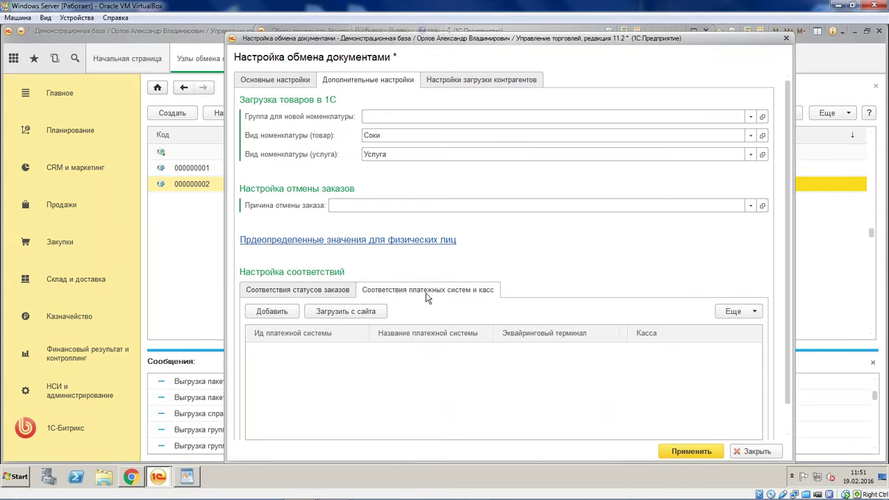
pyautogui.click(347, 311)
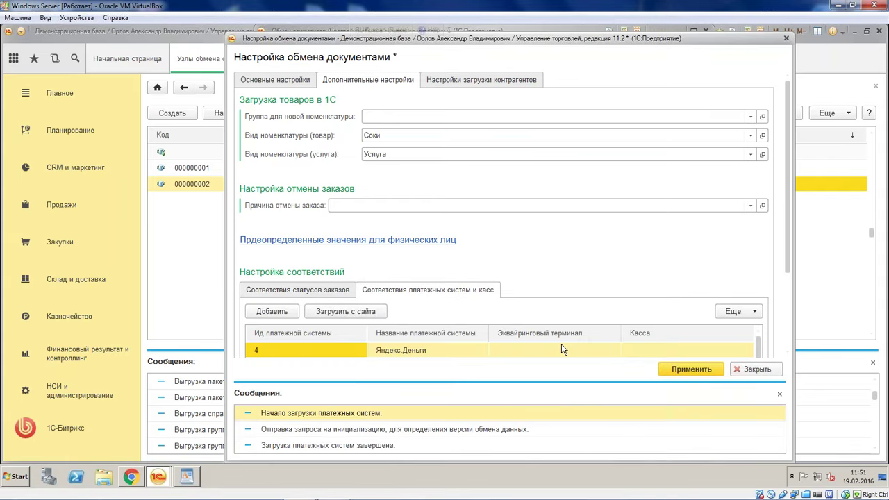
pyautogui.doubleClick(562, 347)
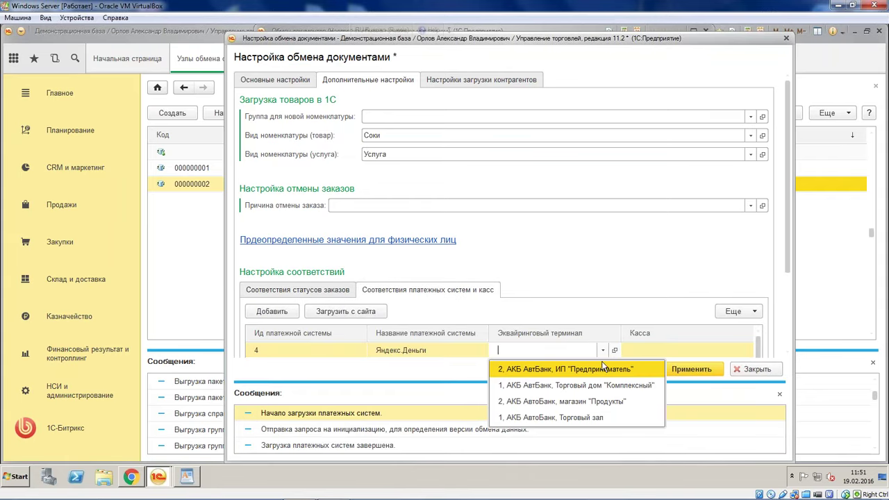
pyautogui.click(640, 384)
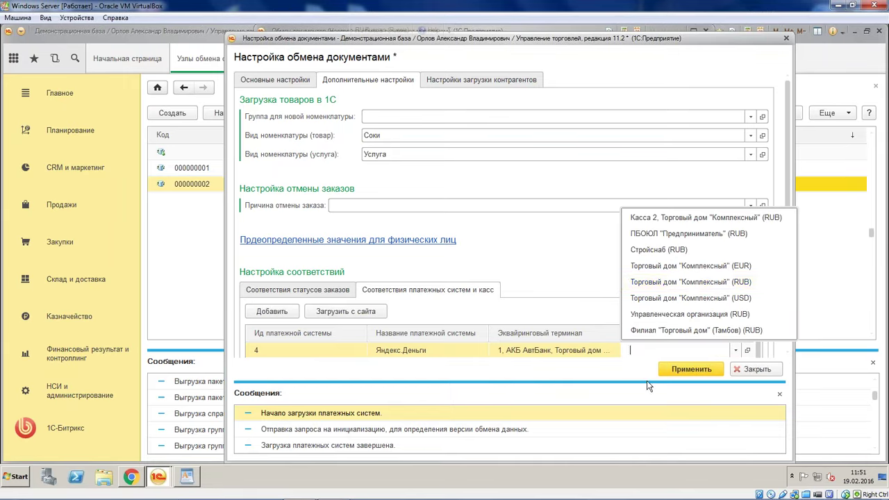
pyautogui.click(717, 281)
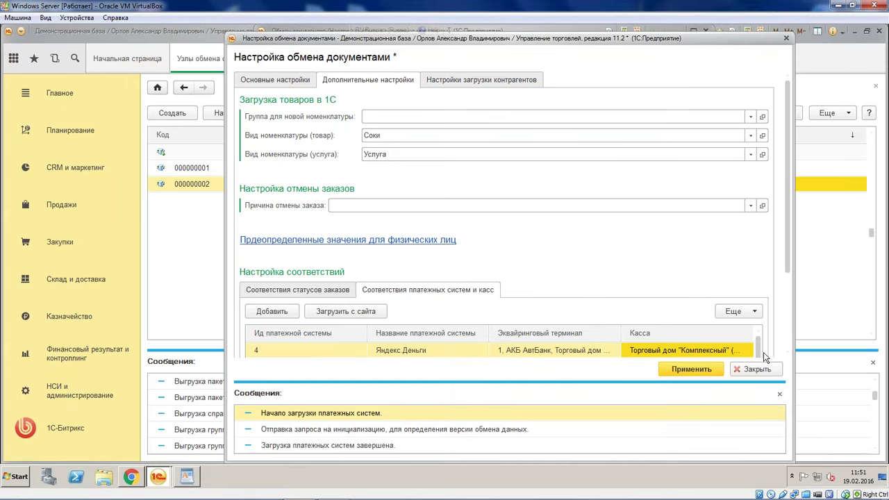
pyautogui.click(779, 394)
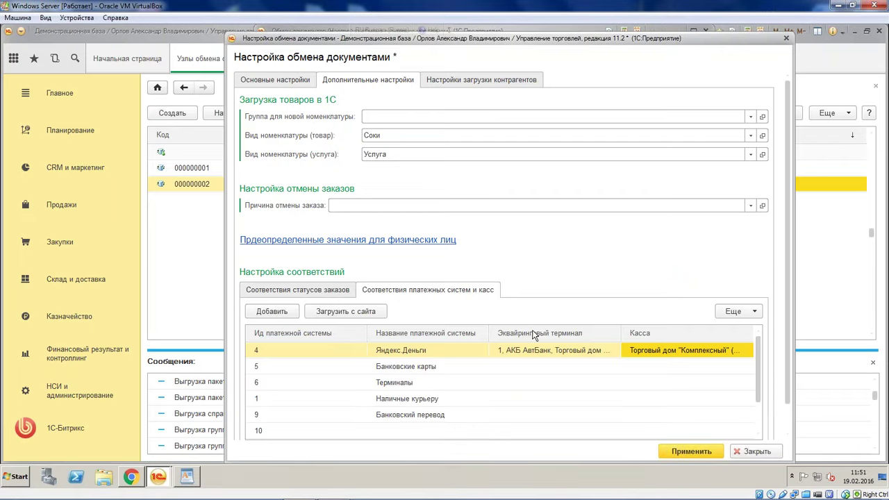
# Check the counterparty import settings, then apply and close the document exchange settings
pyautogui.click(482, 82)
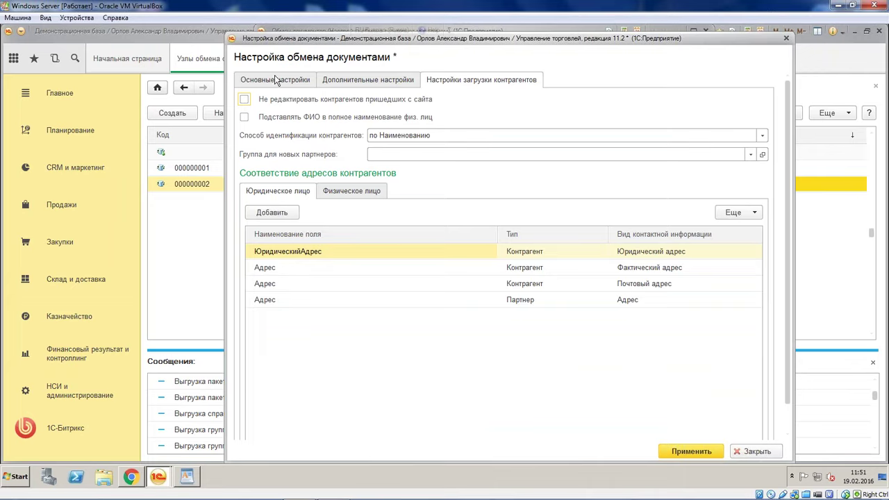
pyautogui.click(302, 85)
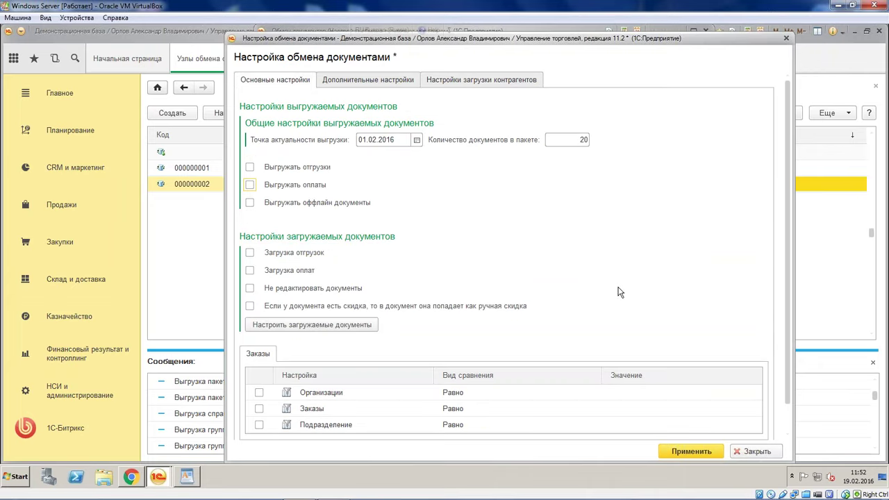
pyautogui.click(687, 450)
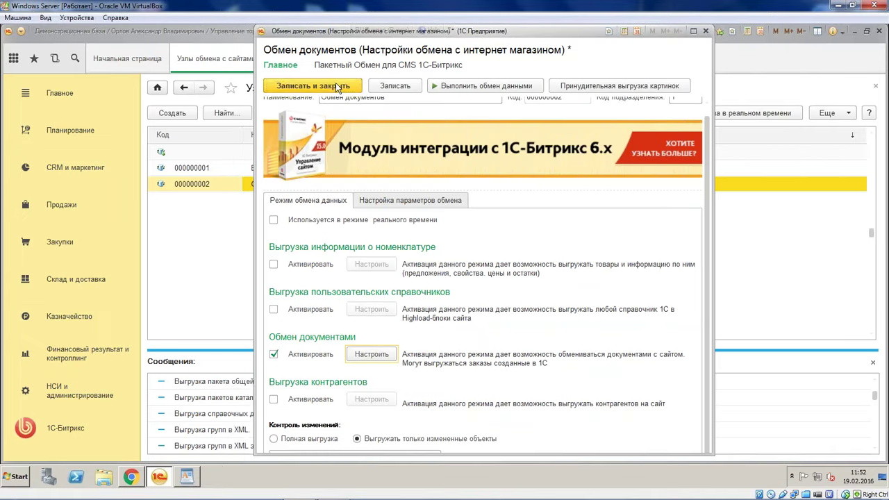
# Save and close the Обмен документов exchange node
pyautogui.click(339, 87)
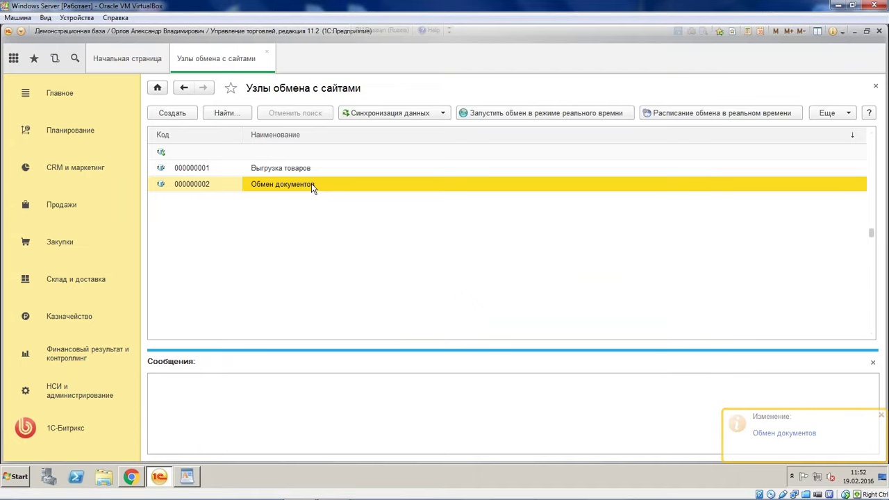
pyautogui.doubleClick(311, 184)
pyautogui.press('Escape')
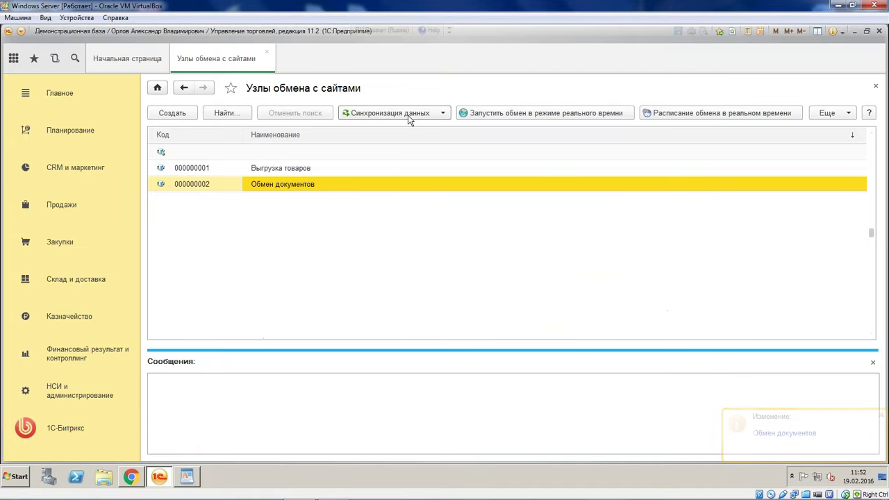
pyautogui.click(410, 117)
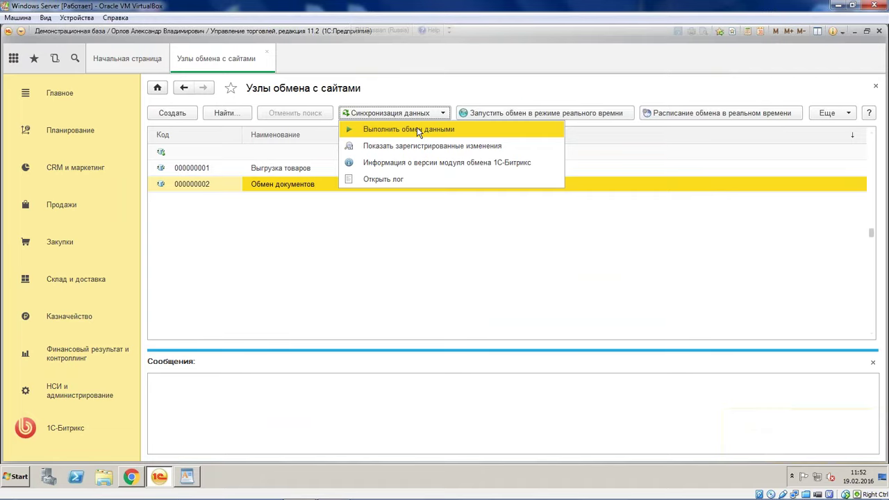
pyautogui.click(417, 129)
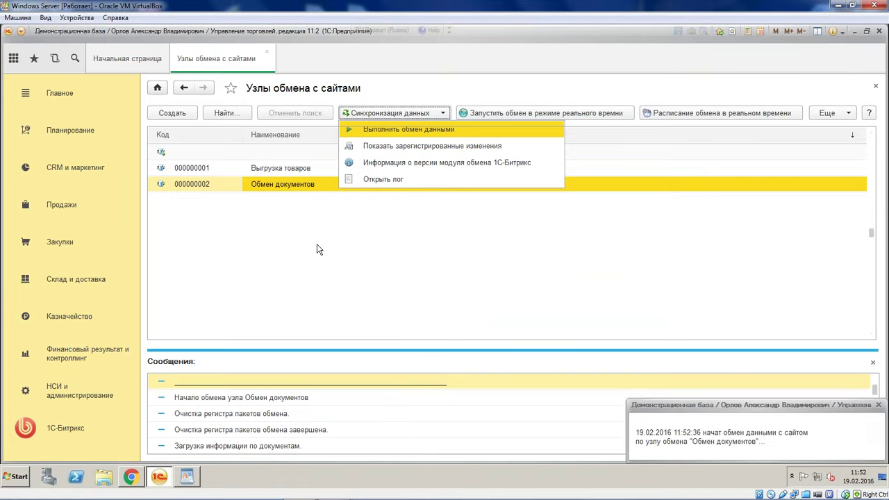
pyautogui.click(389, 445)
pyautogui.scroll(-2, 387, 443)
pyautogui.scroll(-2, 387, 443)
pyautogui.scroll(2, 388, 438)
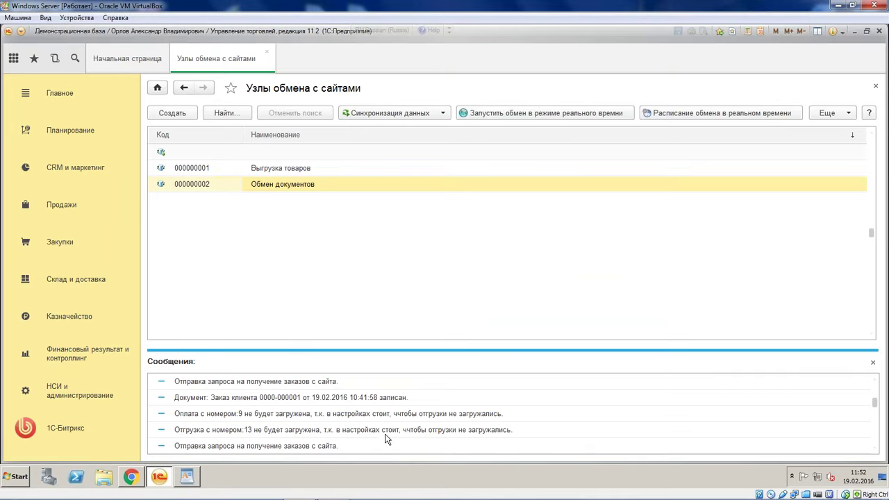
pyautogui.click(411, 400)
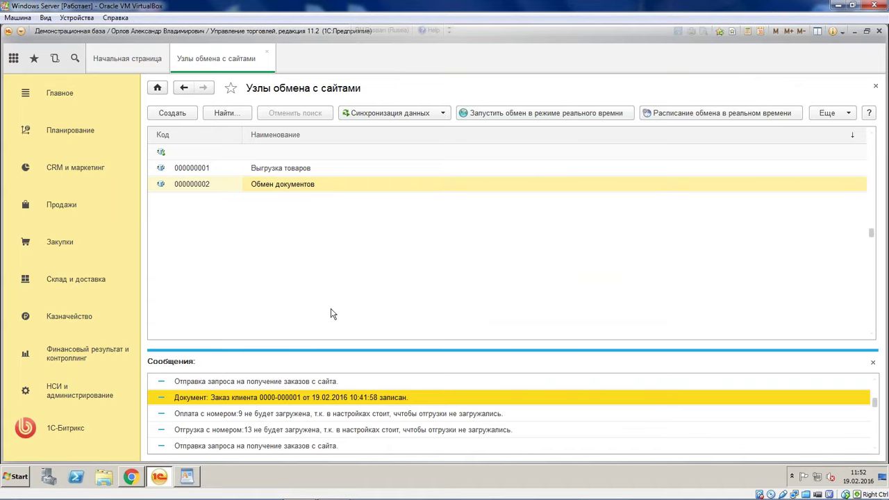
pyautogui.doubleClick(352, 400)
pyautogui.click(440, 259)
pyautogui.click(61, 205)
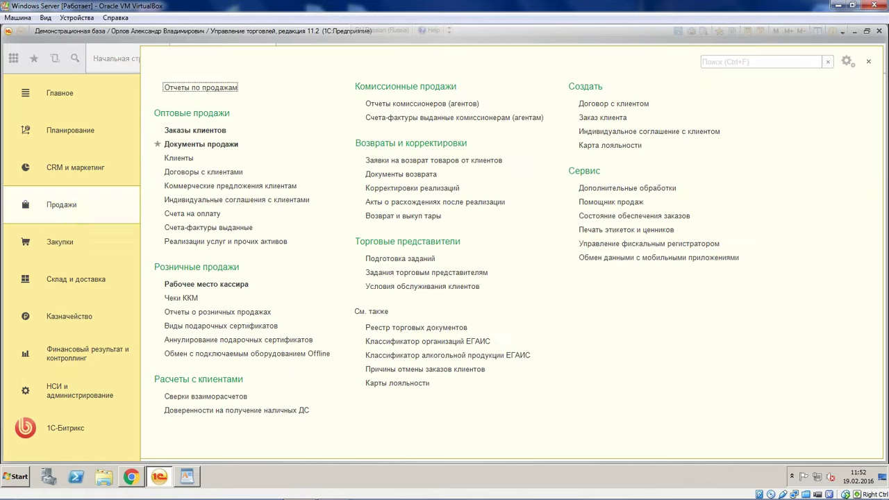
pyautogui.press('Down')
pyautogui.press('Return')
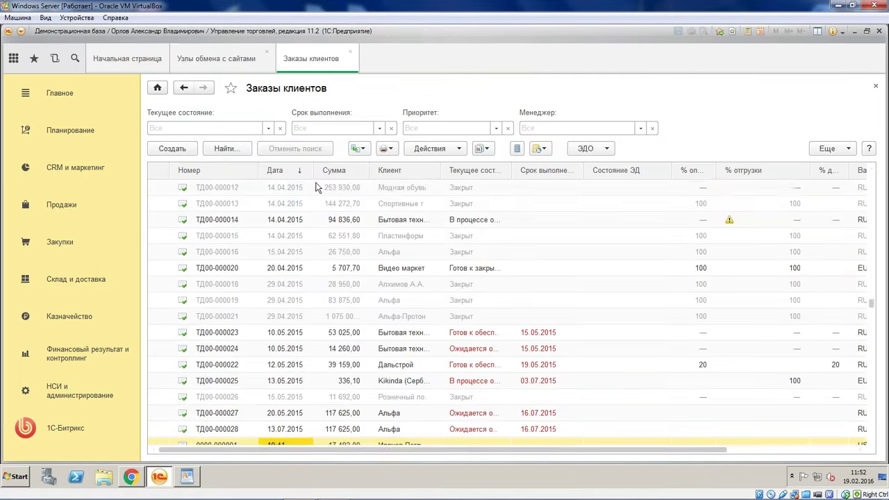
pyautogui.click(369, 442)
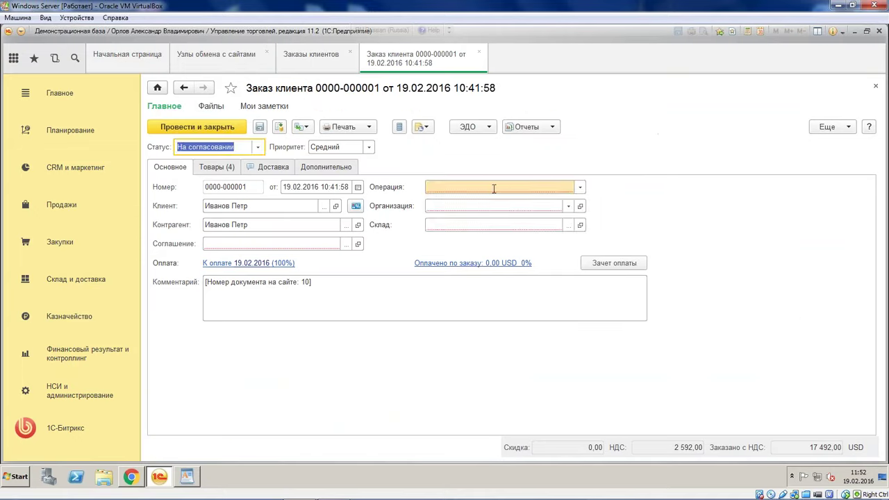
pyautogui.click(580, 187)
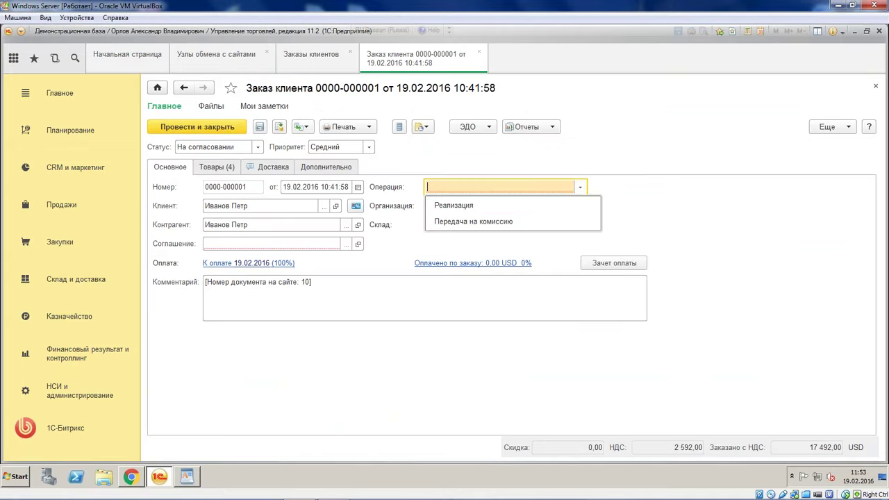
pyautogui.click(675, 233)
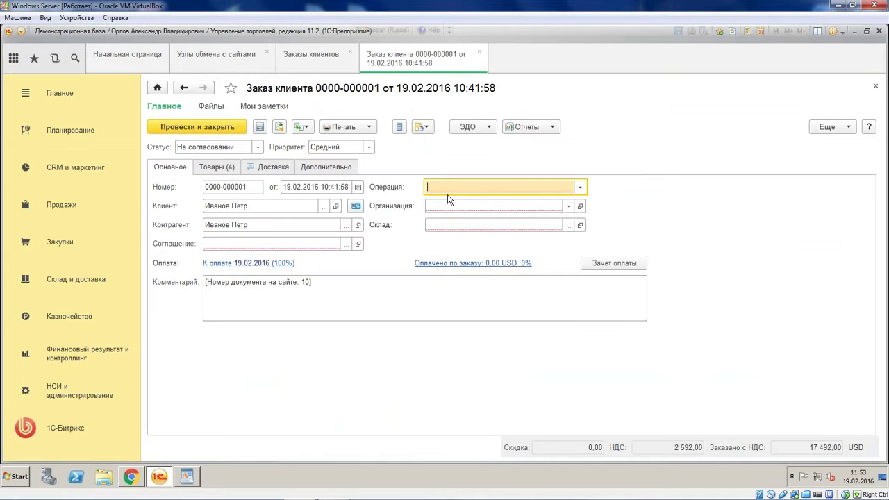
pyautogui.click(478, 52)
# Open the imported-document mapping of the Обмен документов node and enlarge the dialog
pyautogui.click(216, 59)
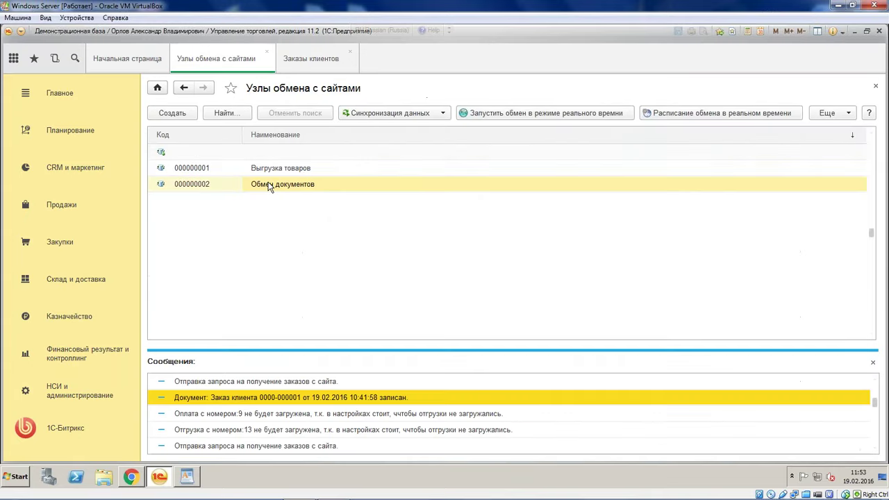
pyautogui.doubleClick(271, 186)
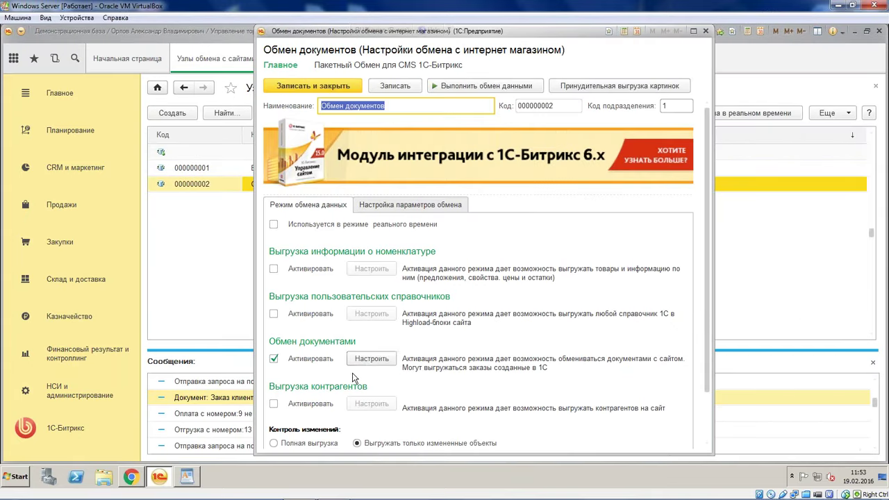
pyautogui.click(368, 362)
pyautogui.click(332, 324)
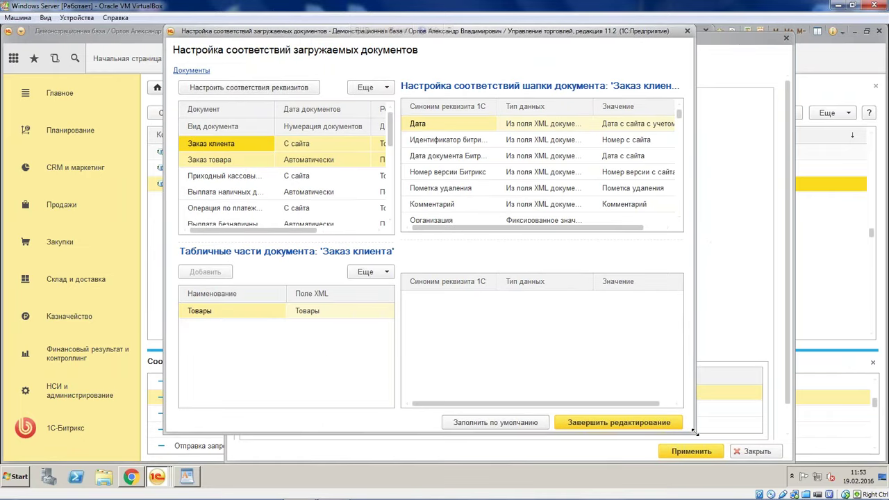
pyautogui.moveTo(694, 432); pyautogui.dragTo(858, 460)
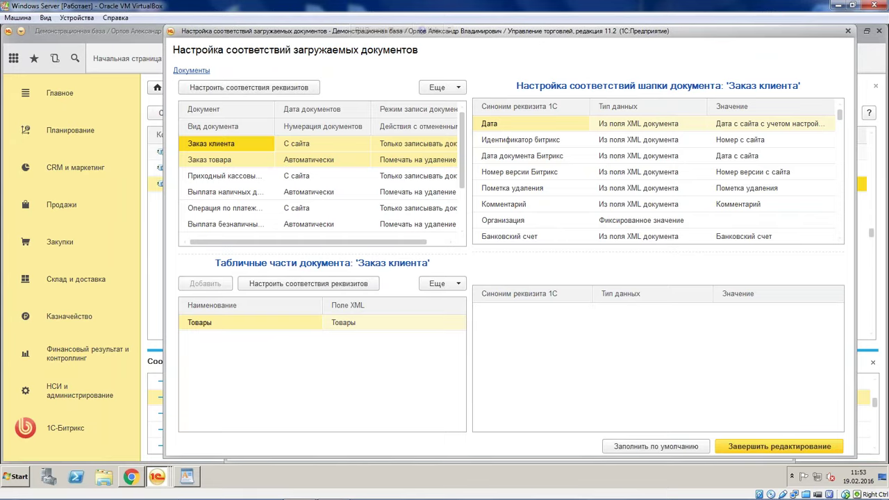
# Set Организация to Торговый дом "Комплексный" and Соглашение to Продажа в розницу for Заказ клиента
pyautogui.click(561, 188)
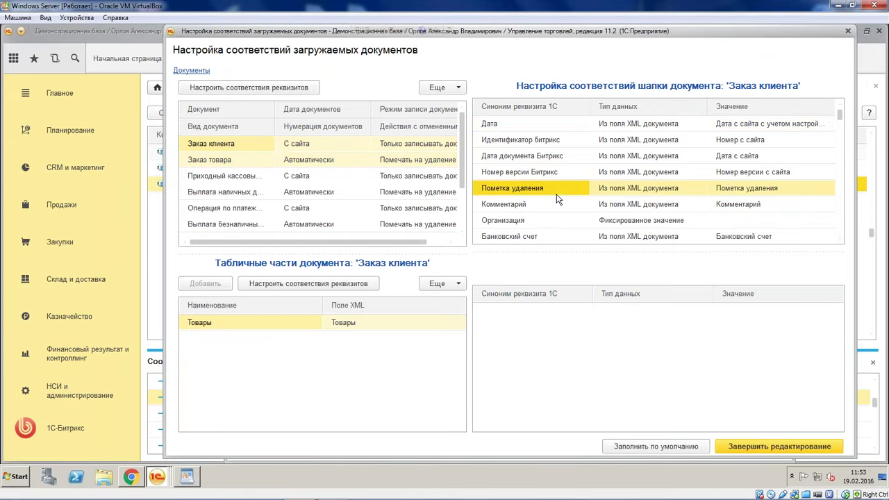
pyautogui.scroll(-1, 559, 196)
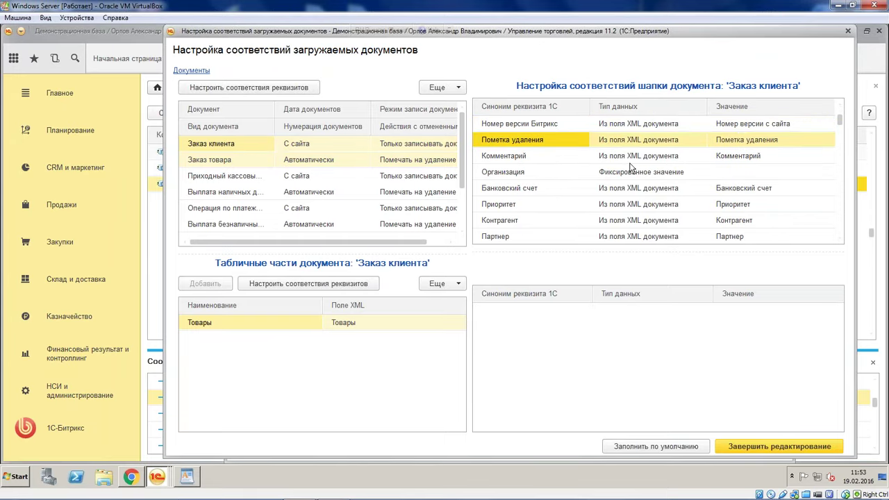
pyautogui.doubleClick(741, 178)
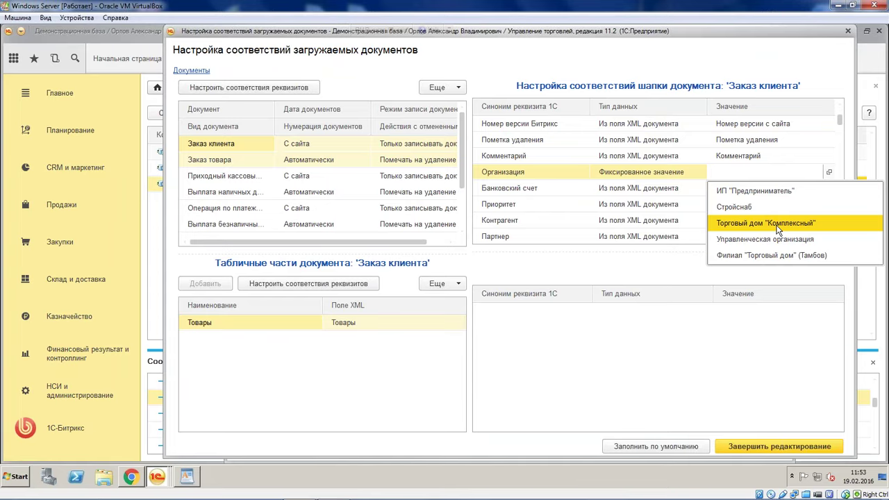
pyautogui.click(777, 223)
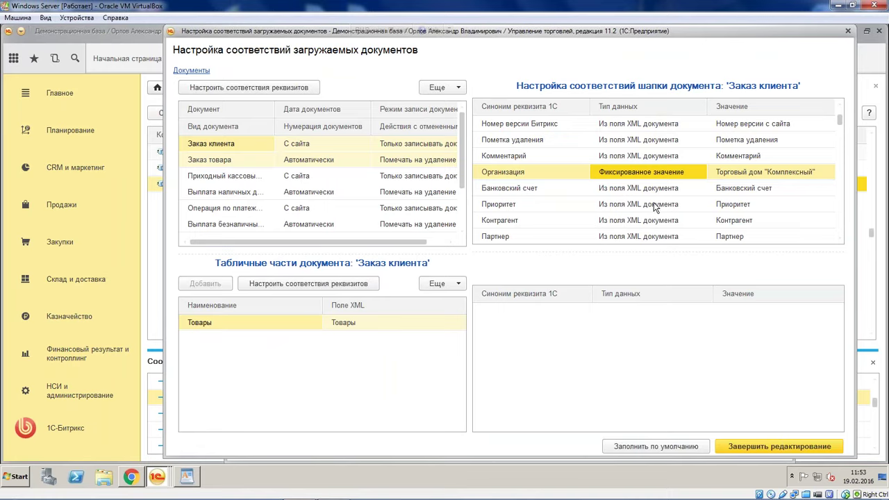
pyautogui.scroll(-2, 652, 206)
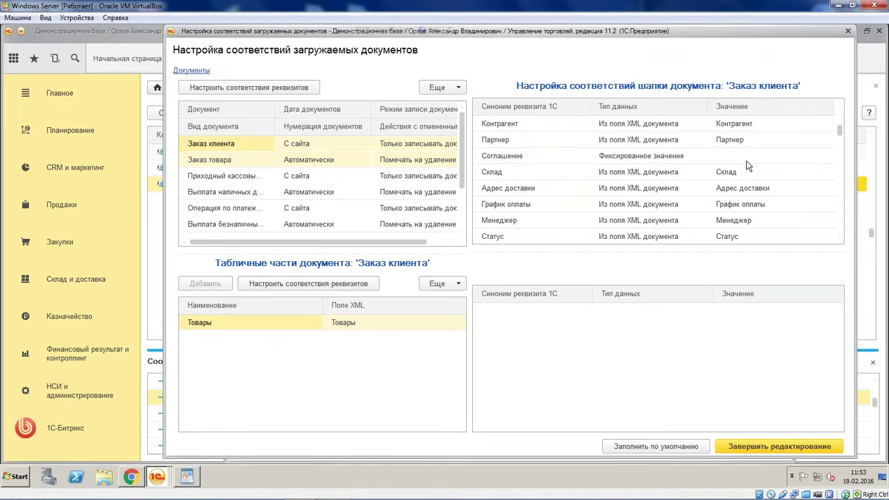
pyautogui.doubleClick(748, 157)
pyautogui.click(668, 239)
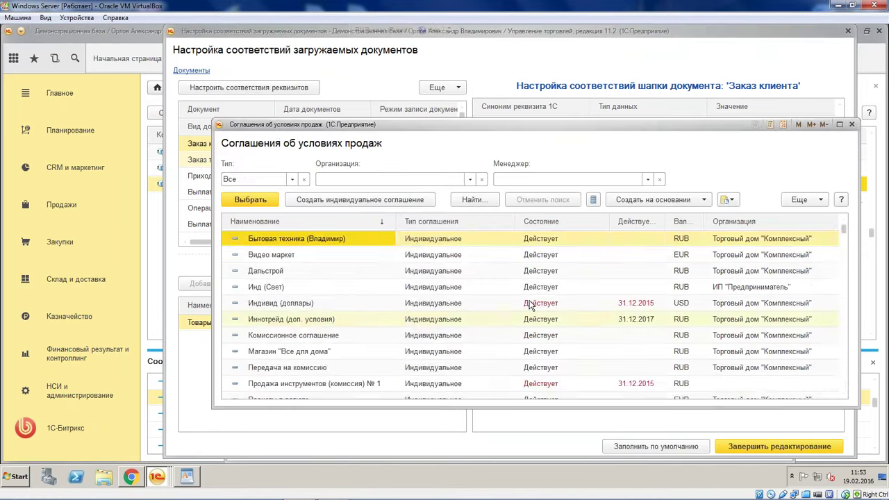
pyautogui.scroll(-3, 417, 350)
pyautogui.doubleClick(348, 334)
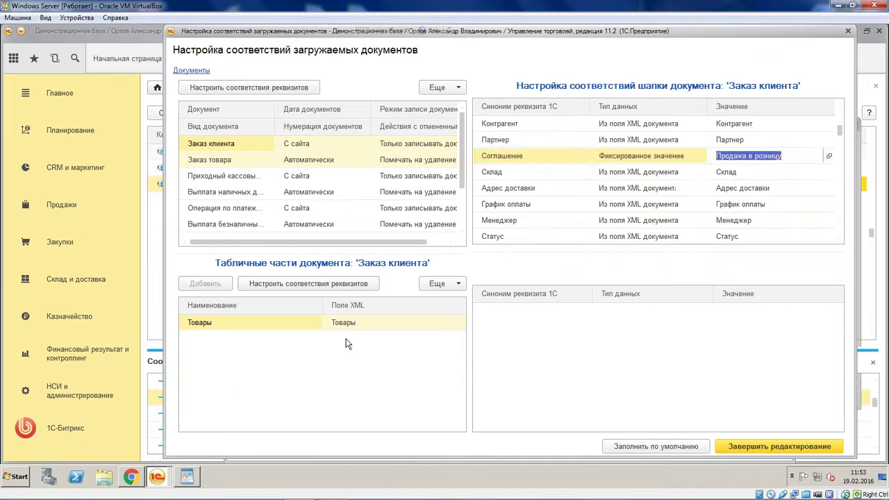
# Fix Склад to the value Центральный склад, then select the Приходный кассовый ордер document type
pyautogui.click(590, 220)
pyautogui.scroll(-2, 592, 226)
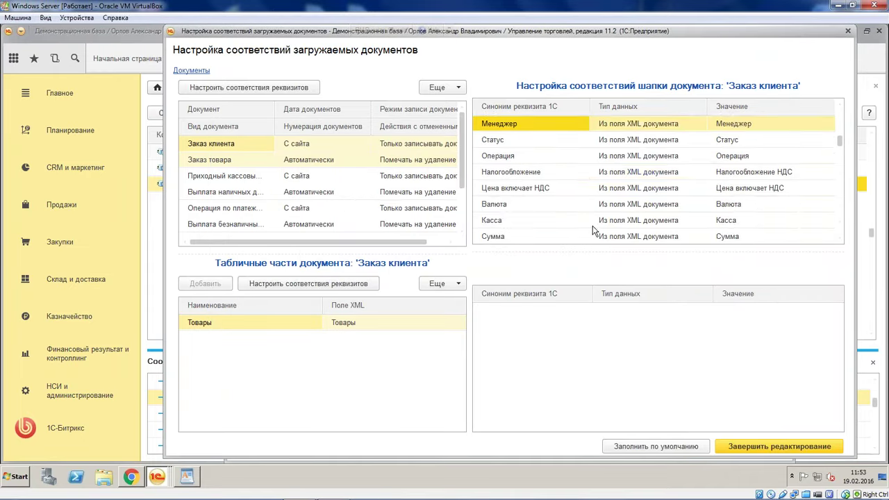
pyautogui.scroll(2, 603, 189)
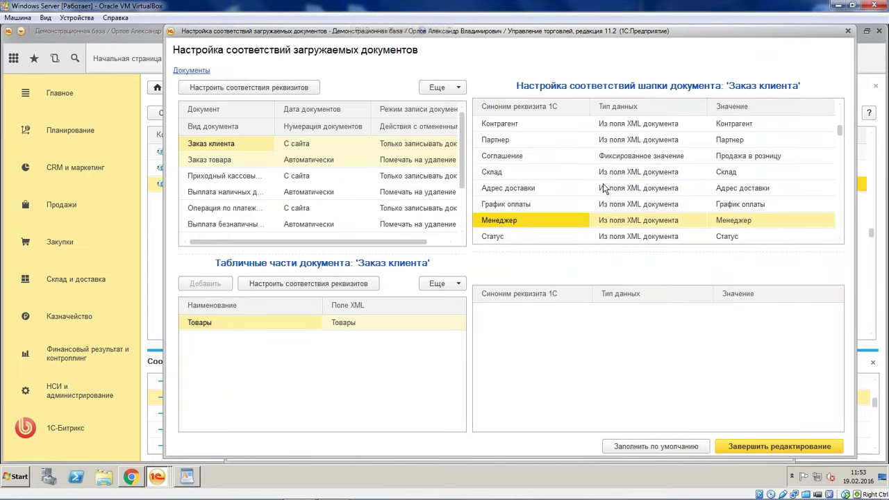
pyautogui.click(690, 174)
pyautogui.click(672, 172)
pyautogui.click(673, 204)
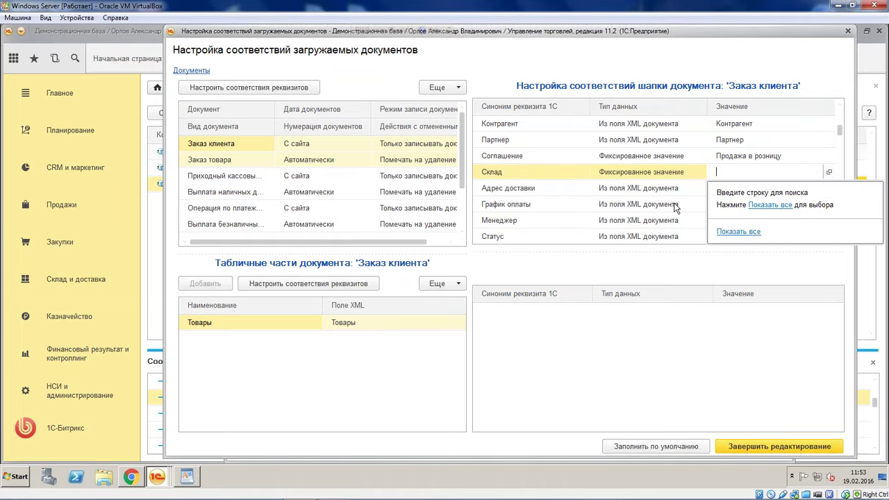
pyautogui.click(780, 206)
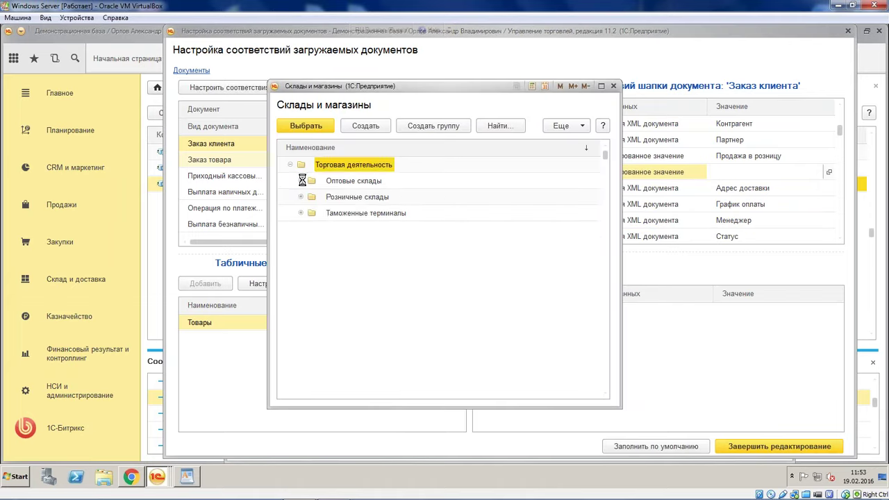
pyautogui.click(345, 197)
pyautogui.click(311, 197)
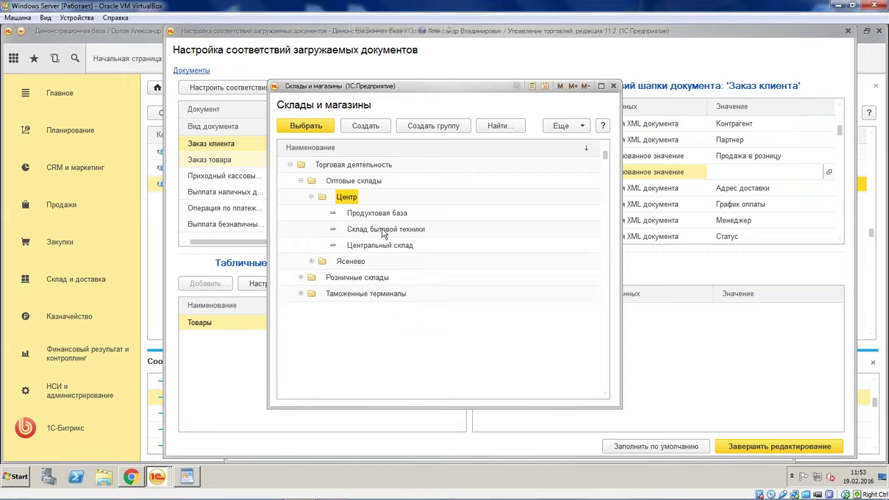
pyautogui.click(387, 245)
pyautogui.doubleClick(388, 245)
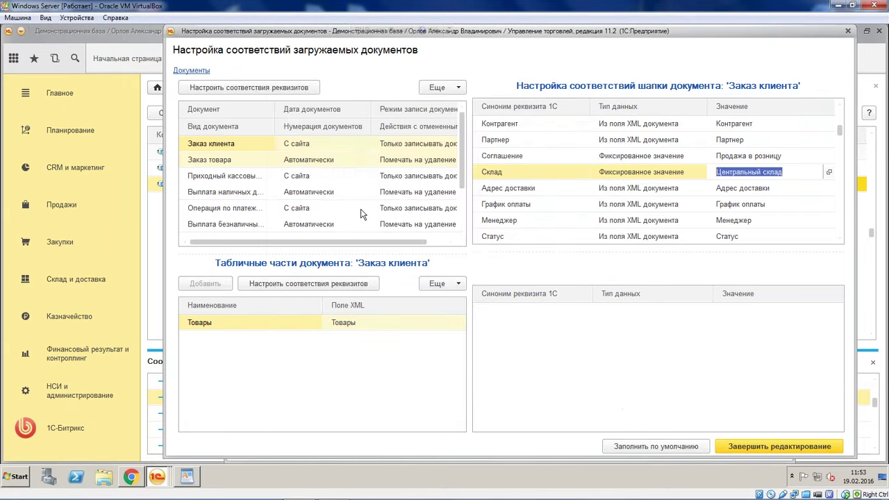
pyautogui.click(241, 181)
pyautogui.rightClick(241, 181)
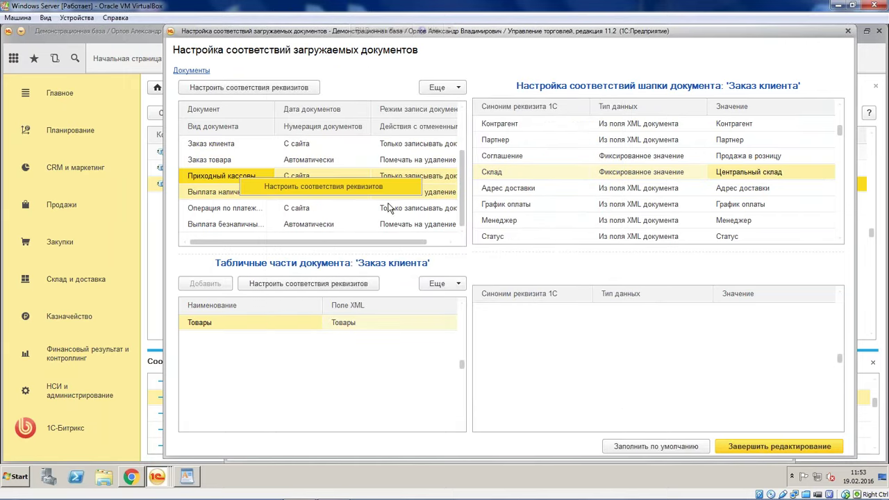
# Set Организация to Торговый дом "Комплексный" in the Приходный кассовый ордер mappings
pyautogui.click(250, 185)
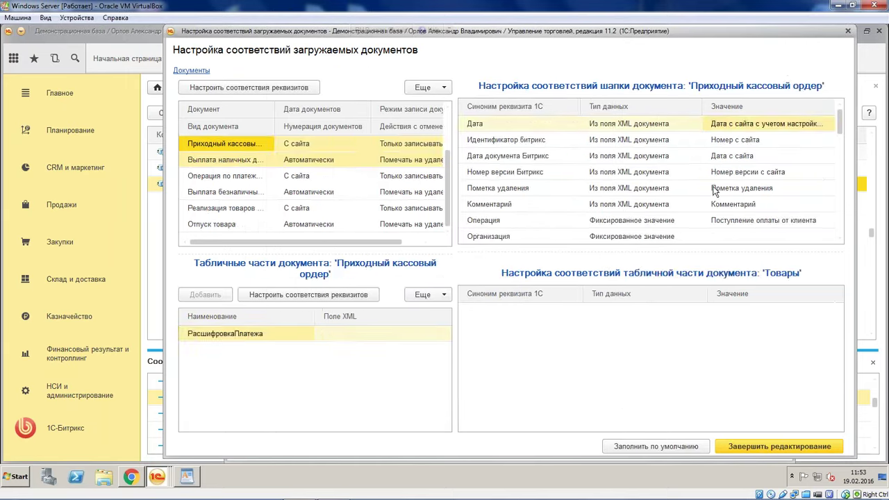
pyautogui.click(753, 233)
pyautogui.click(753, 227)
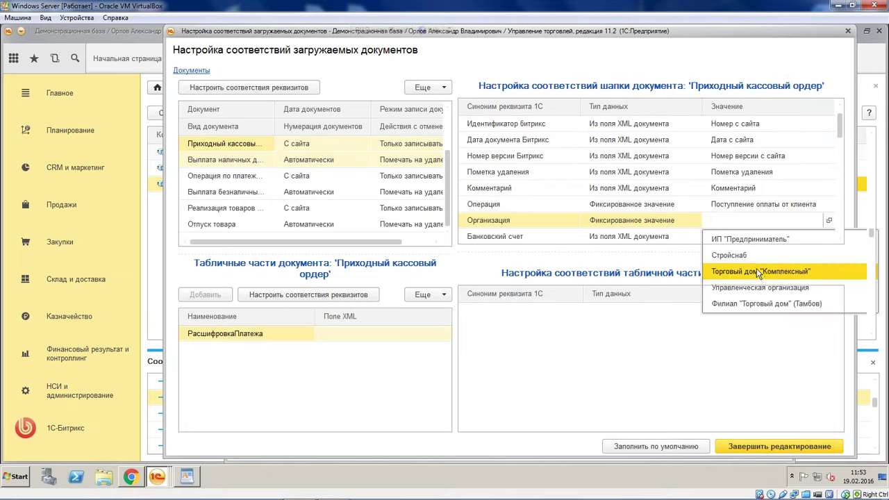
pyautogui.click(747, 280)
pyautogui.click(645, 191)
# Set Организация to Торговый дом "Комплексный" for Операция по платежной карте
pyautogui.scroll(-1, 644, 191)
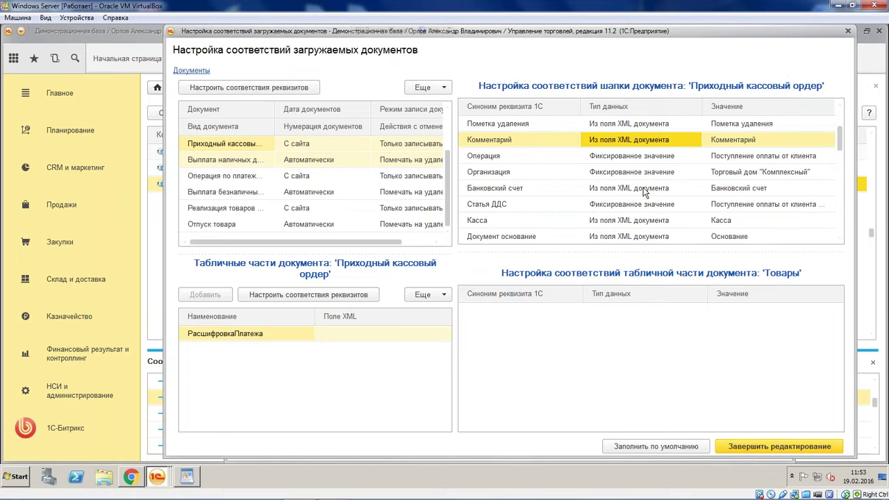
pyautogui.scroll(-3, 644, 193)
pyautogui.scroll(-3, 645, 193)
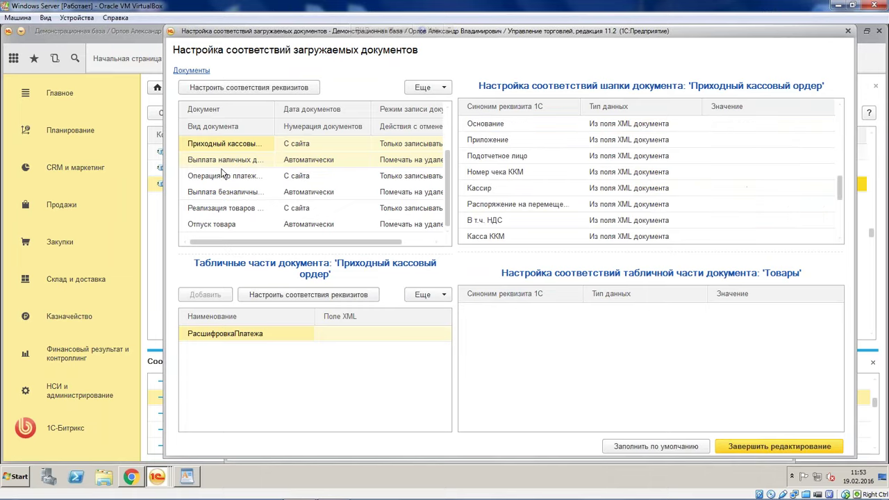
pyautogui.moveTo(225, 175); pyautogui.dragTo(279, 190)
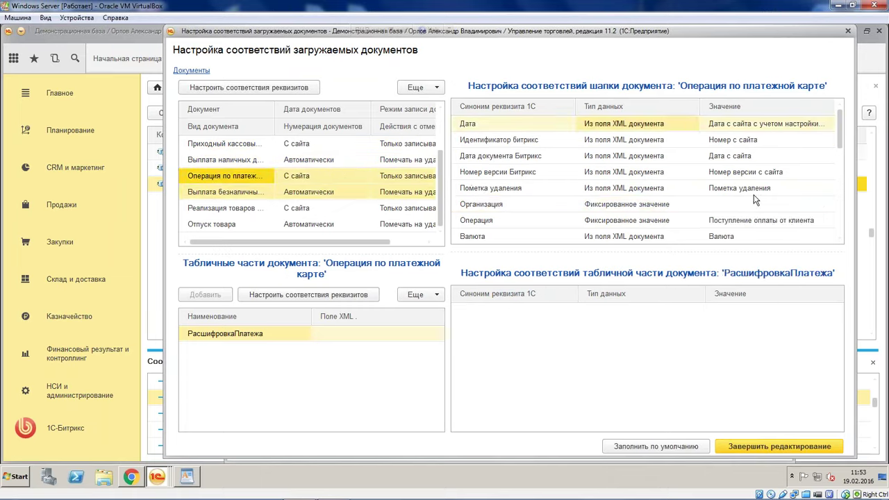
pyautogui.click(771, 204)
pyautogui.click(744, 255)
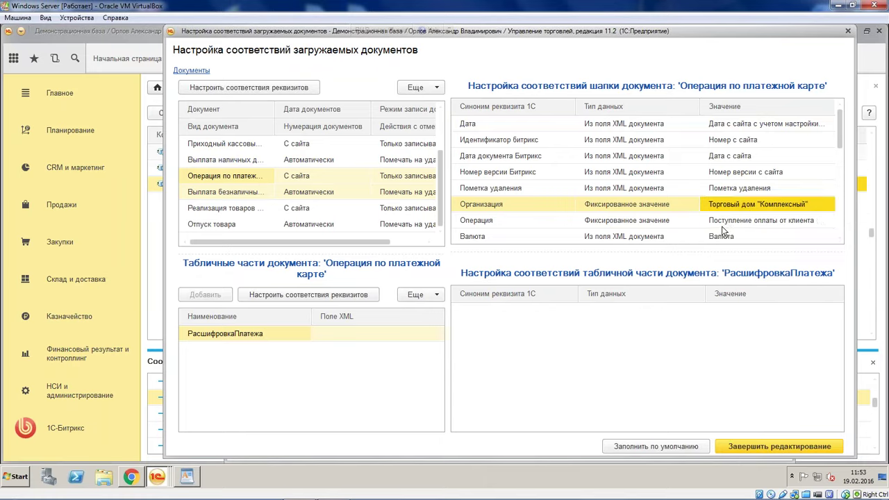
# Fix Номер платежной карты to 123 for card payment imports
pyautogui.click(722, 223)
pyautogui.scroll(-5, 729, 223)
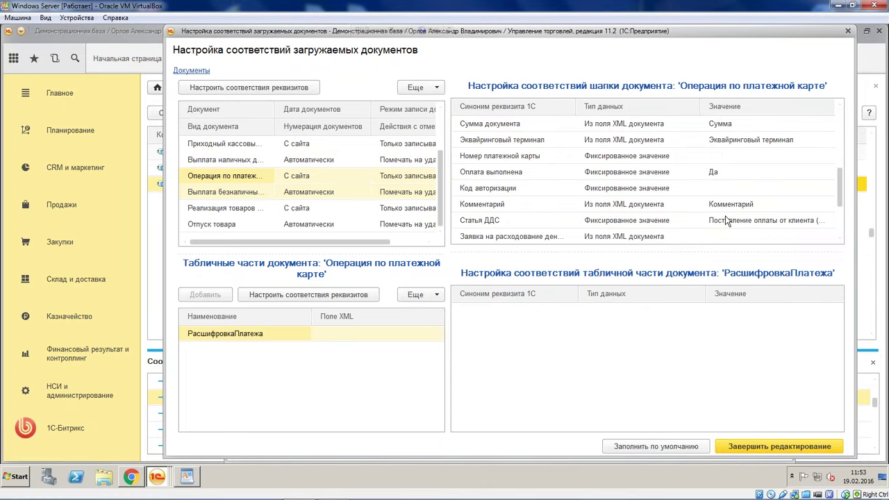
pyautogui.scroll(-2, 725, 220)
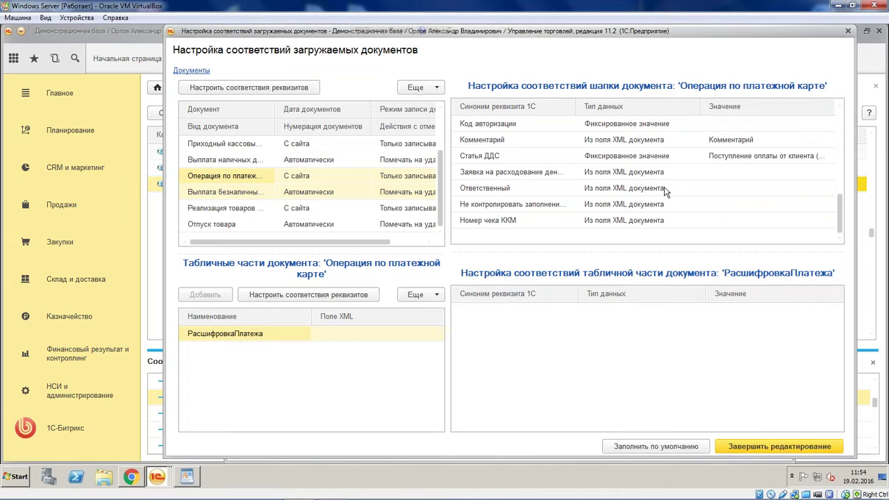
pyautogui.click(561, 189)
pyautogui.scroll(1, 574, 172)
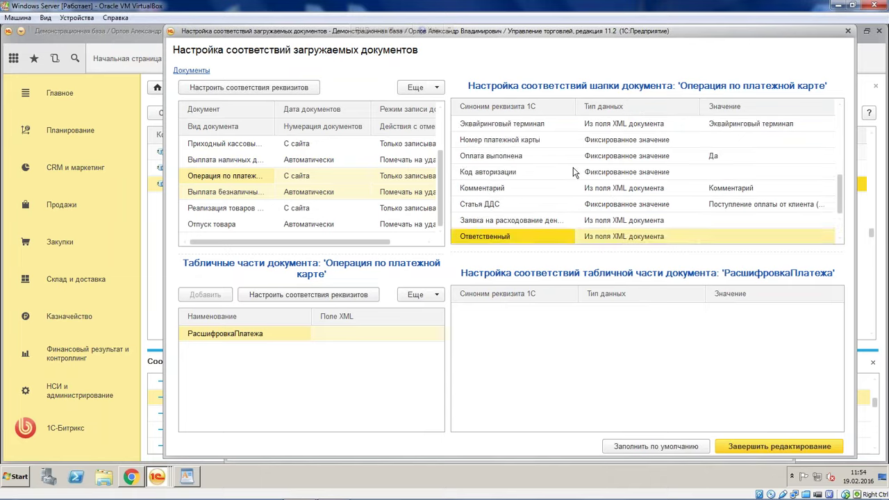
pyautogui.scroll(2, 574, 172)
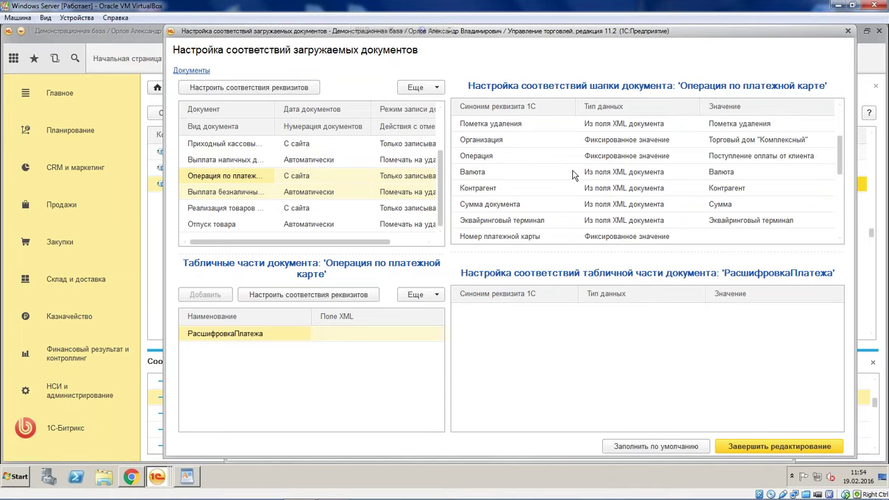
pyautogui.scroll(-1, 574, 175)
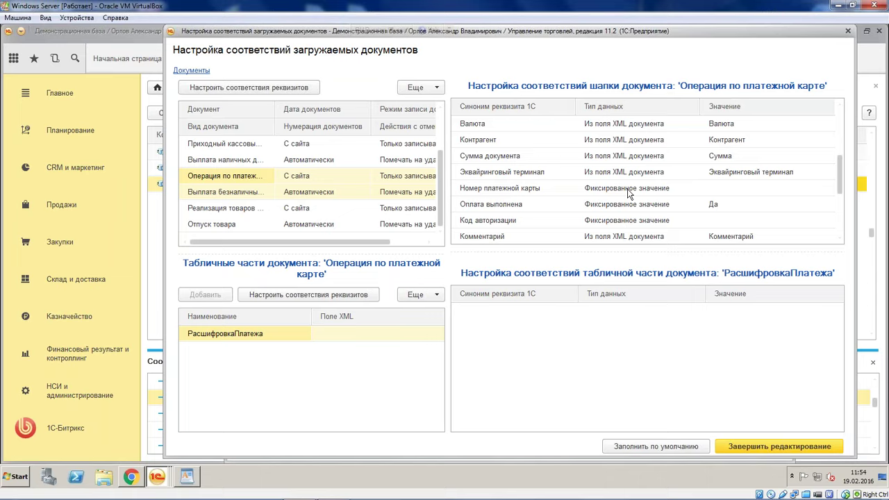
pyautogui.doubleClick(736, 189)
pyautogui.write('123')
pyautogui.click(731, 205)
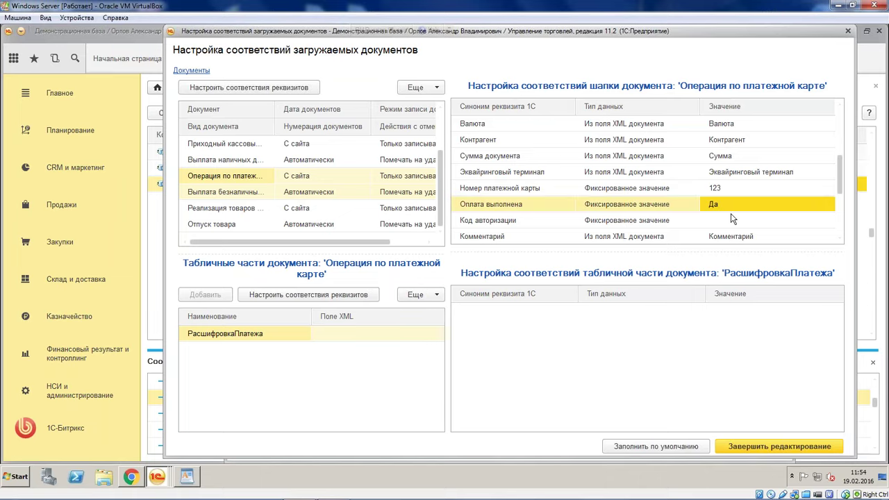
pyautogui.click(209, 212)
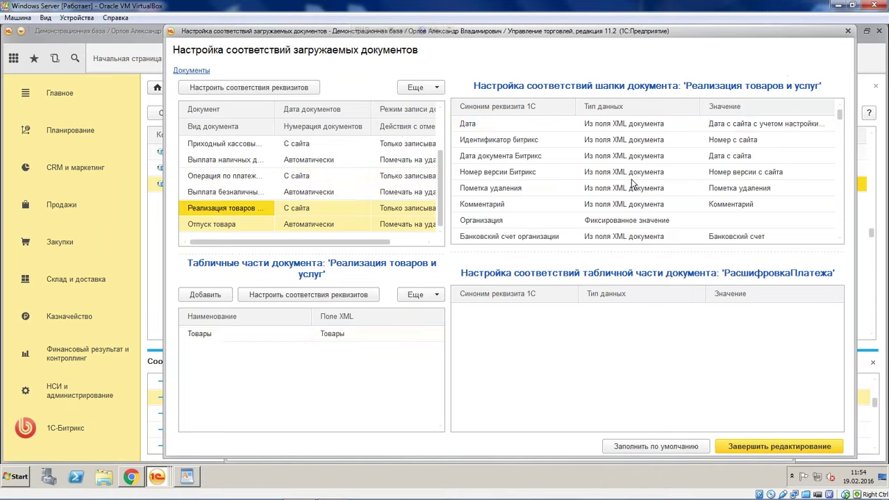
# Set Организация to Торговый дом "Комплексный" and Соглашение to Продажа в розницу for Реализация товаров и услуг
pyautogui.click(728, 207)
pyautogui.doubleClick(733, 224)
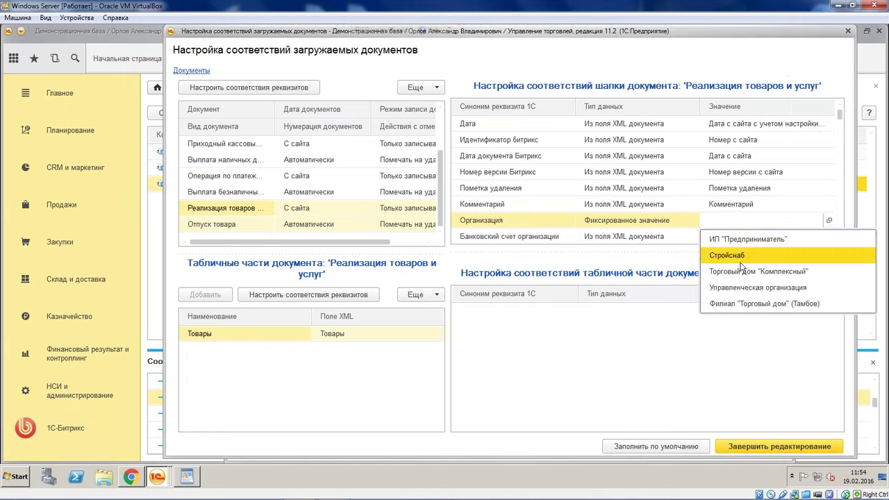
pyautogui.click(745, 271)
pyautogui.scroll(-3, 739, 236)
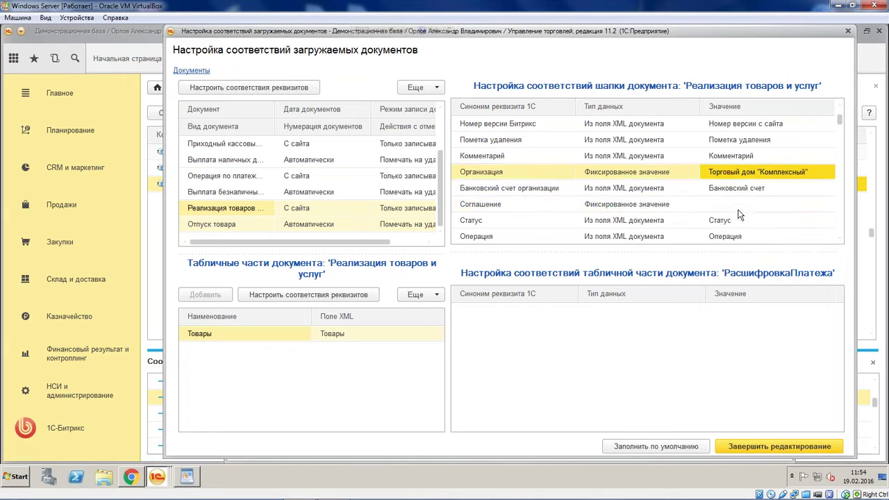
pyautogui.doubleClick(741, 206)
pyautogui.click(744, 237)
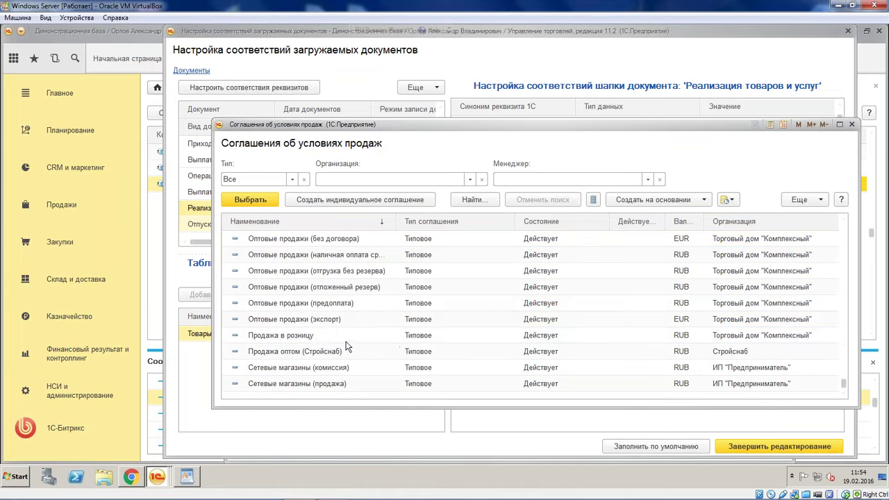
pyautogui.doubleClick(354, 339)
# Make Склад a fixed value of Центральный склад for Реализация товаров и услуг imports
pyautogui.click(507, 237)
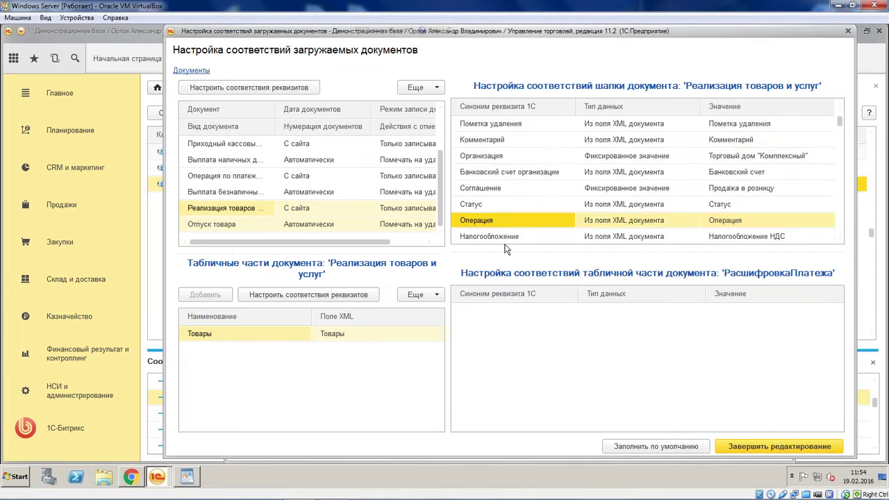
pyautogui.scroll(-2, 584, 211)
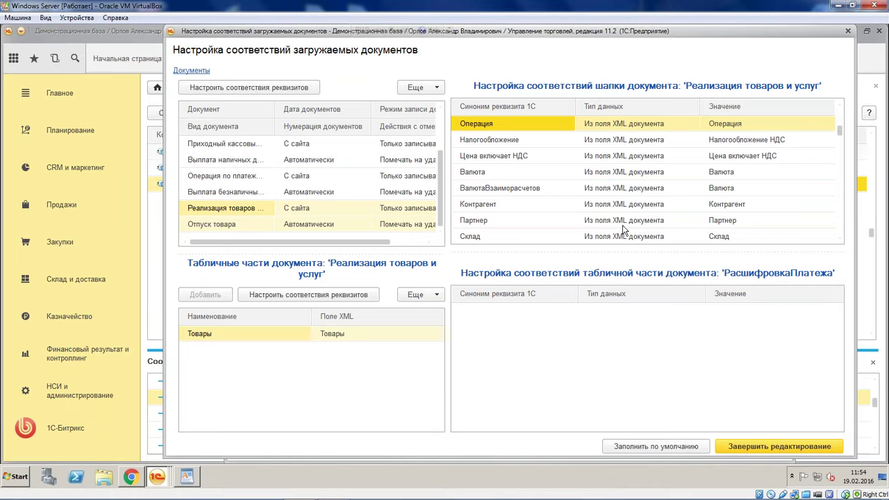
pyautogui.scroll(-1, 623, 230)
pyautogui.doubleClick(665, 189)
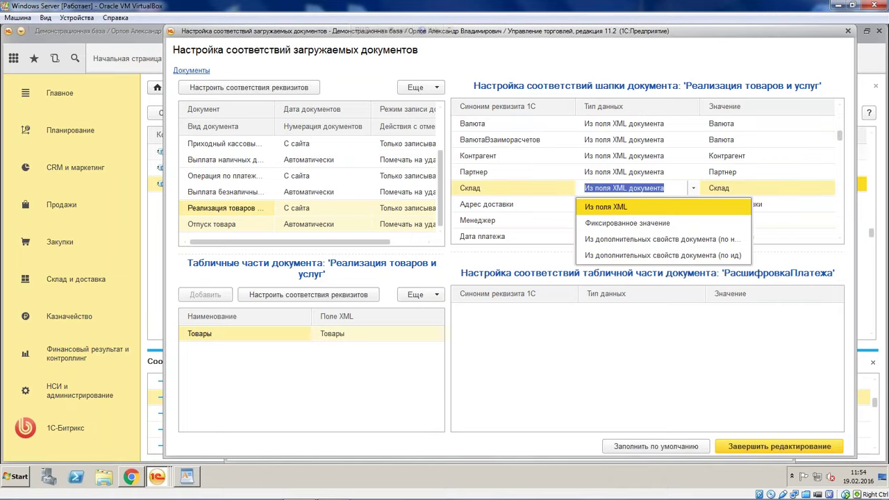
pyautogui.click(629, 223)
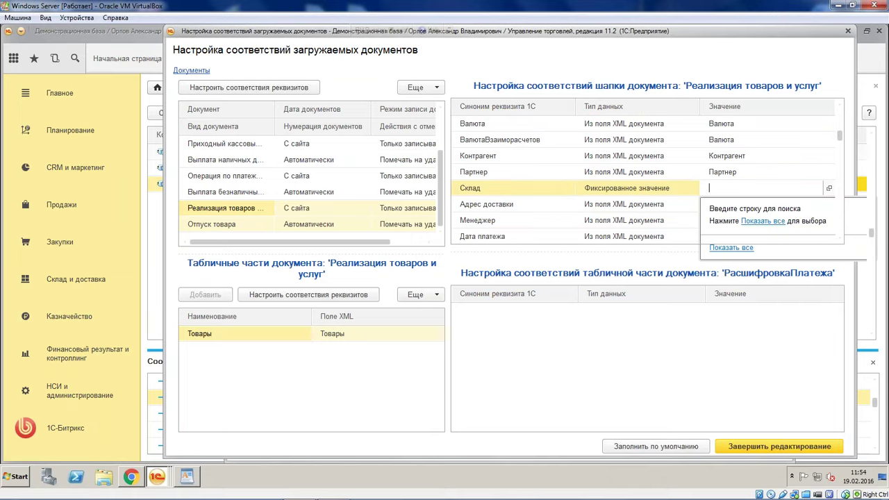
pyautogui.click(747, 226)
pyautogui.click(302, 181)
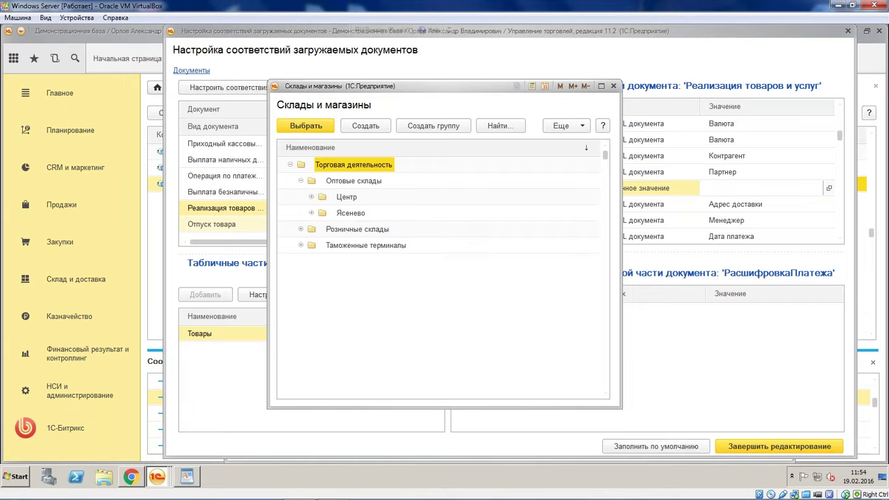
pyautogui.click(311, 197)
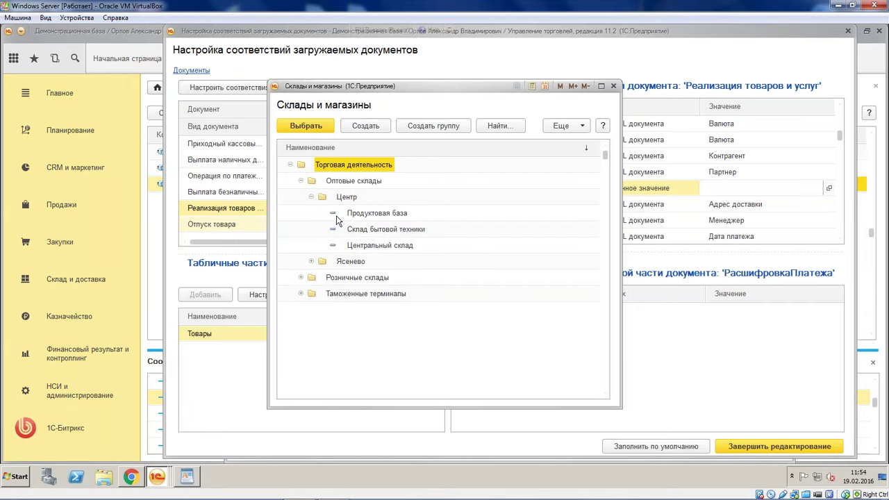
pyautogui.click(388, 248)
pyautogui.doubleClick(388, 248)
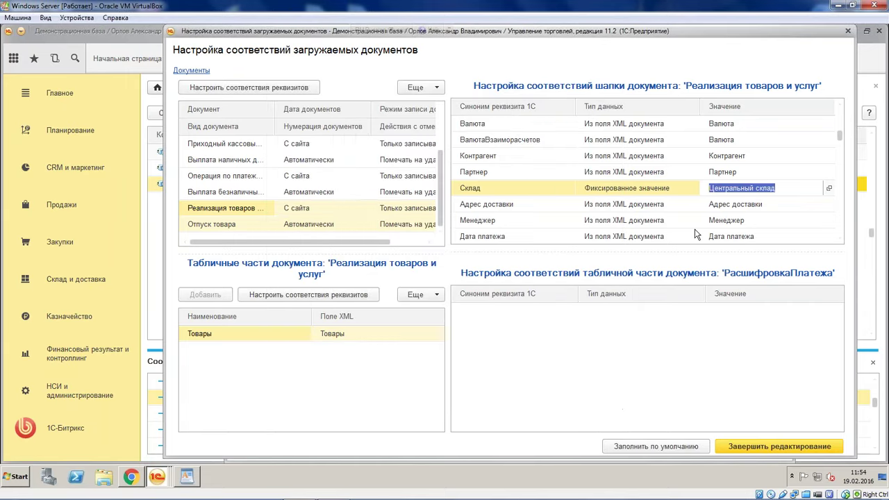
pyautogui.scroll(-5, 696, 236)
pyautogui.scroll(2, 696, 236)
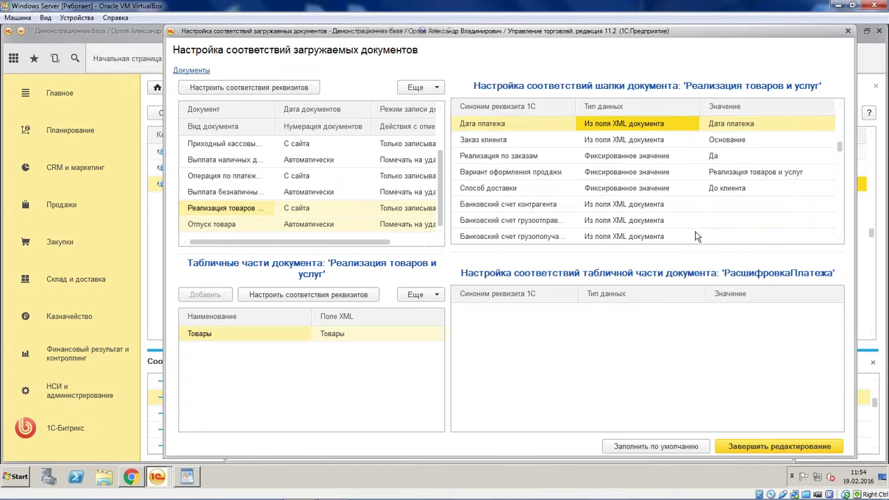
pyautogui.scroll(5, 696, 236)
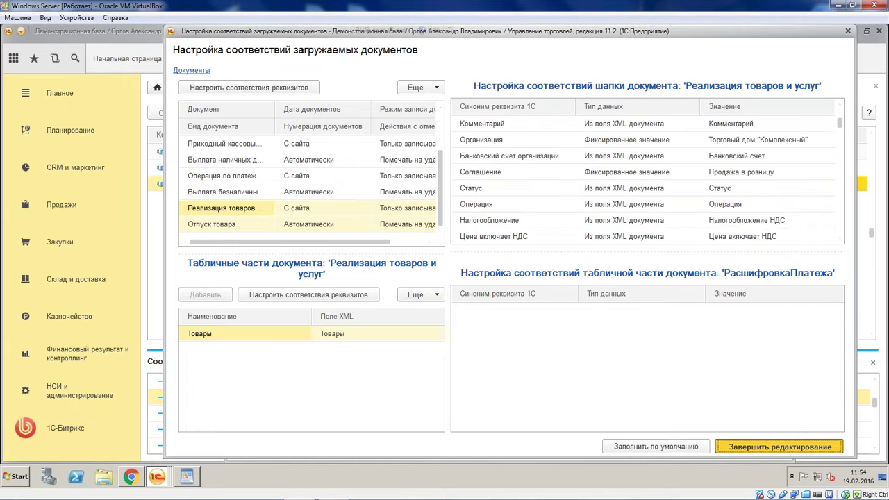
# Finish editing, apply and save the Обмен документов settings, then bring up the site's orders in Chrome
pyautogui.click(779, 447)
pyautogui.click(694, 449)
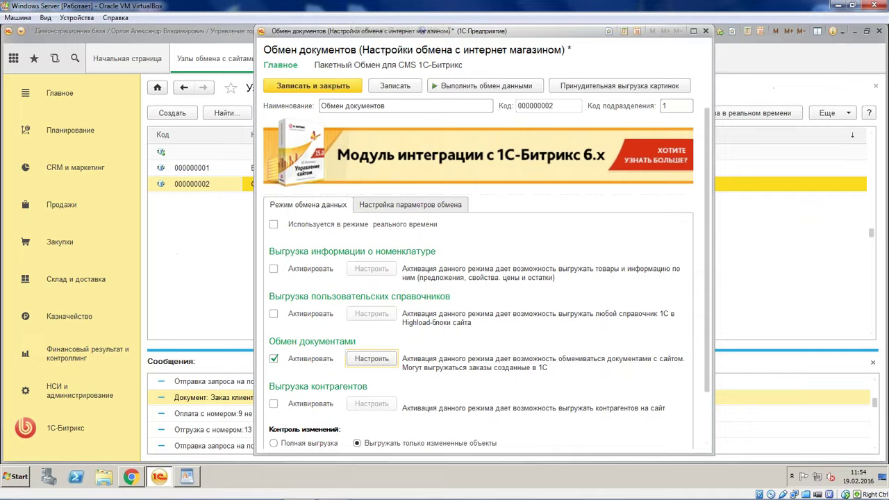
pyautogui.click(329, 87)
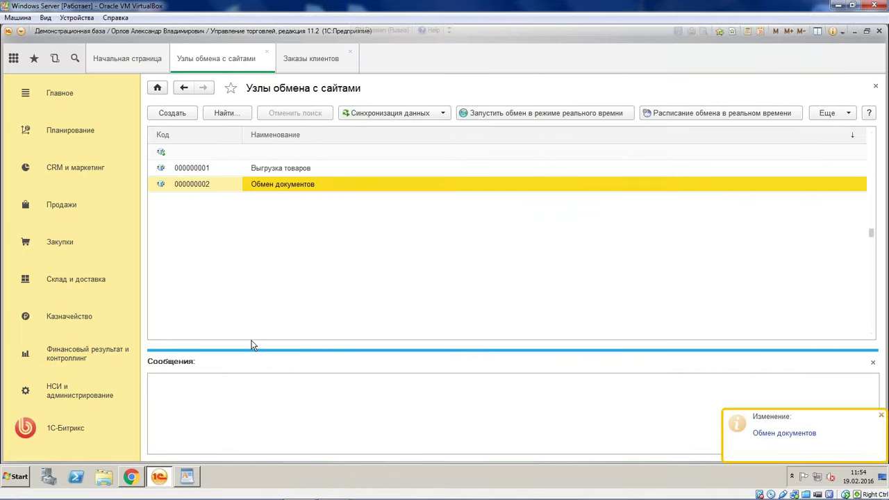
pyautogui.click(131, 476)
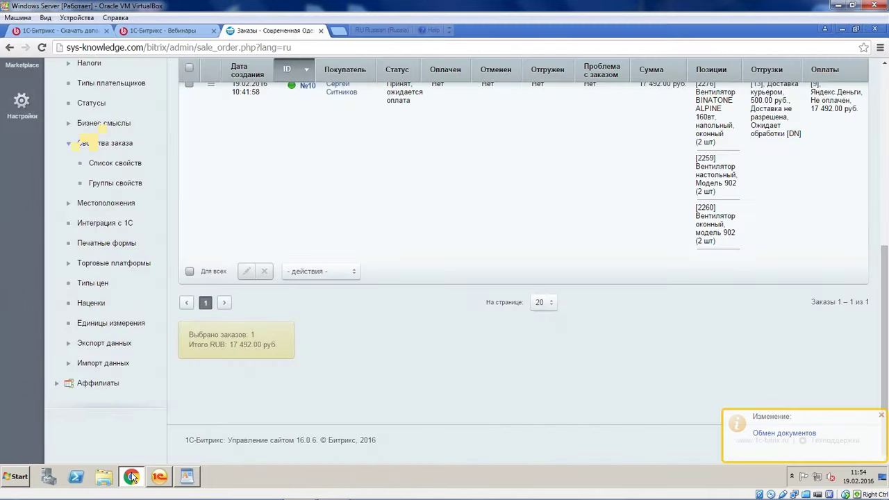
# Reload the Bitrix orders list and open order №10 for editing
pyautogui.press('F5')
pyautogui.scroll(-2, 521, 278)
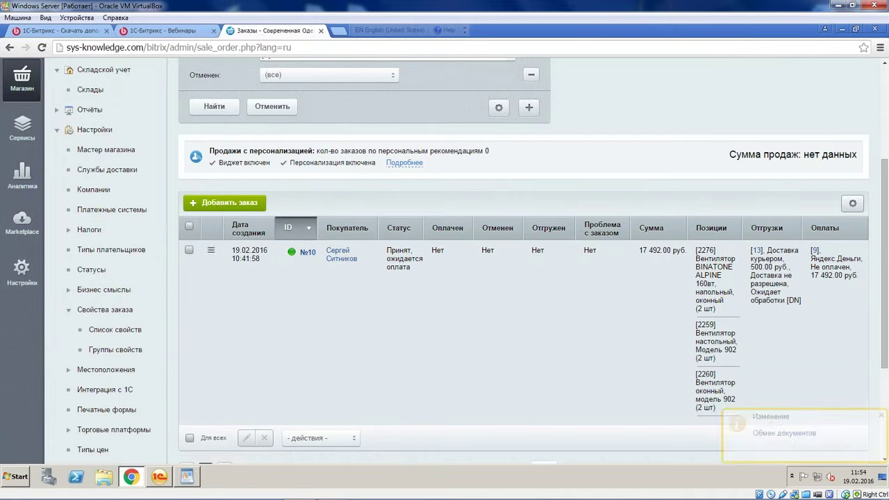
pyautogui.click(210, 249)
pyautogui.click(286, 327)
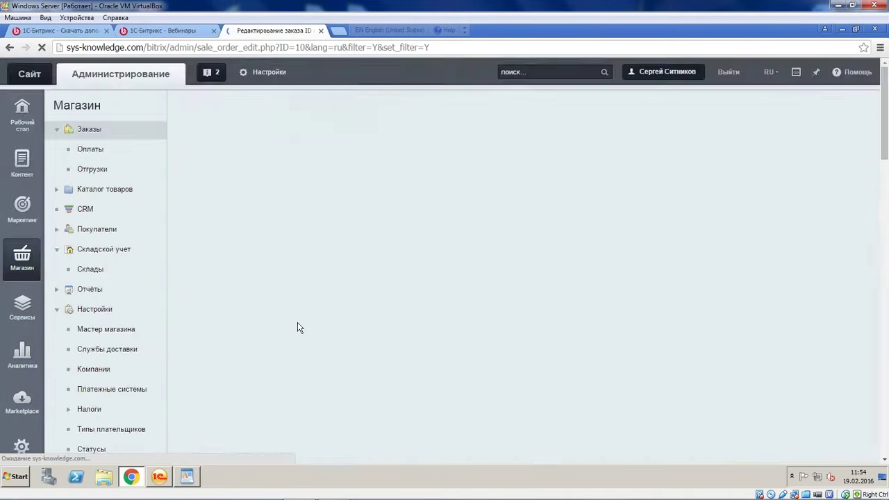
# Enter buyer comment '1', save order №10, and return to 1C's data synchronization options
pyautogui.scroll(-8, 297, 327)
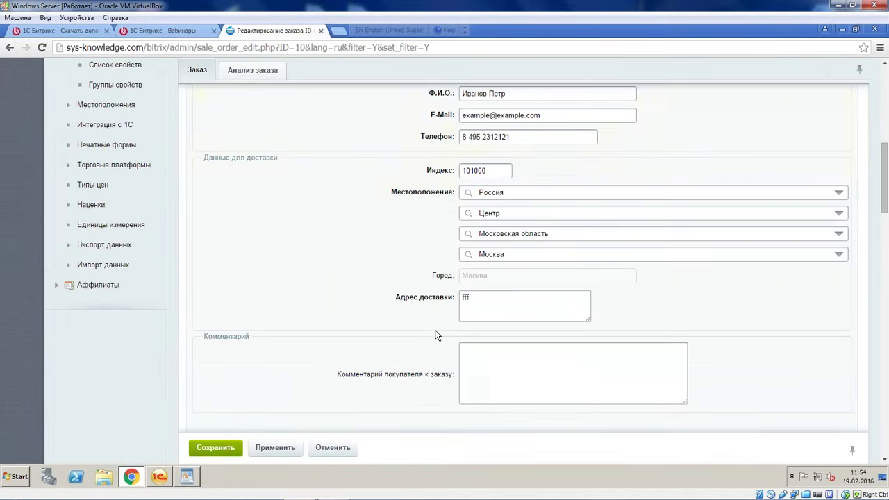
pyautogui.click(482, 301)
pyautogui.write('1')
pyautogui.click(215, 448)
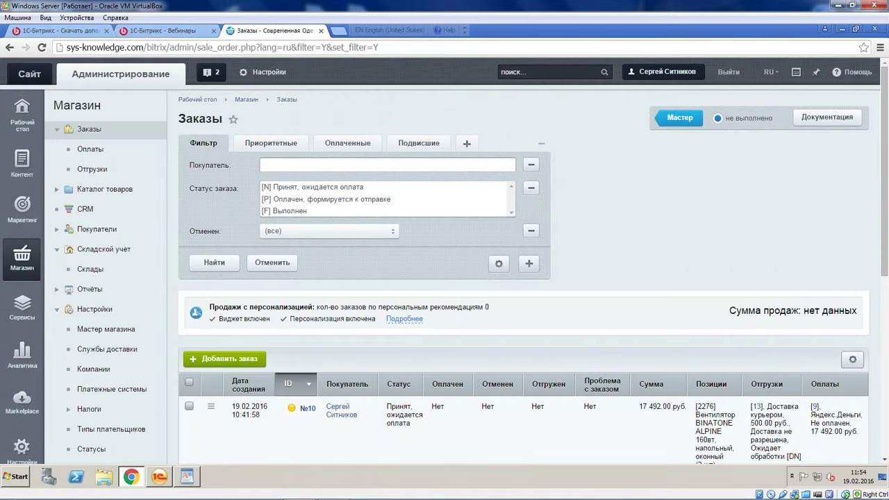
pyautogui.click(159, 476)
pyautogui.click(388, 112)
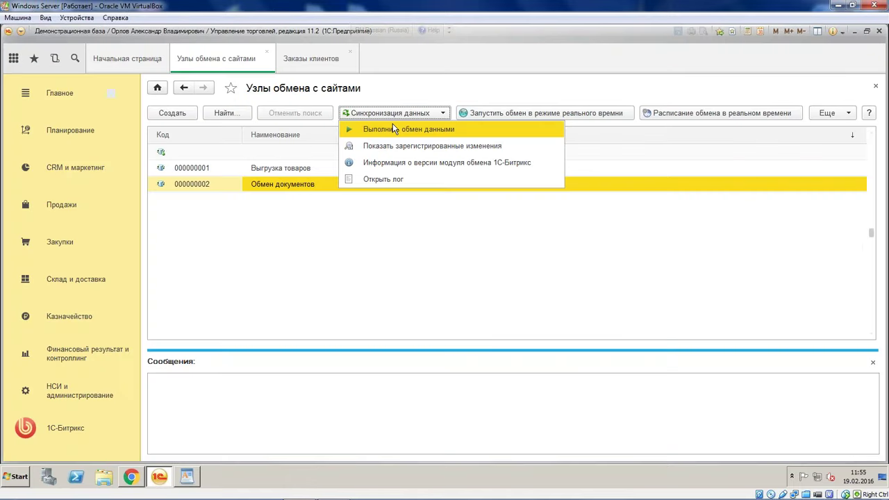
# Run the data exchange for Обмен документов and review the exchange message log
pyautogui.click(393, 130)
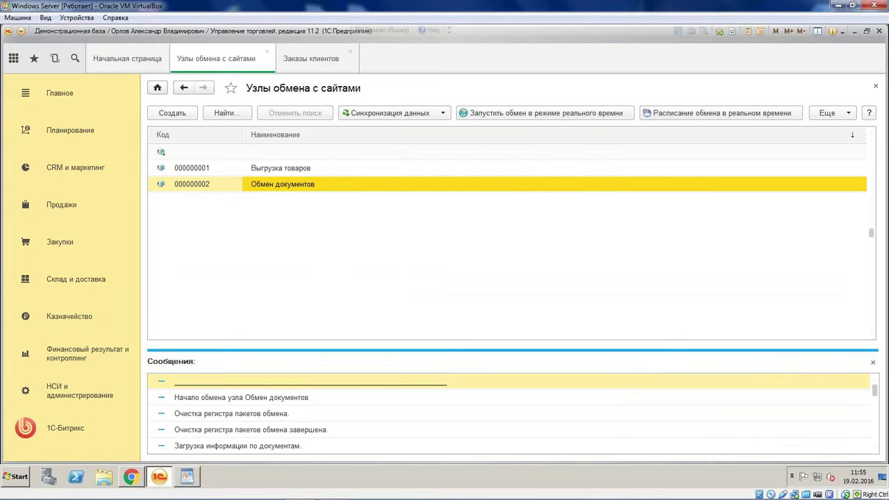
pyautogui.click(403, 424)
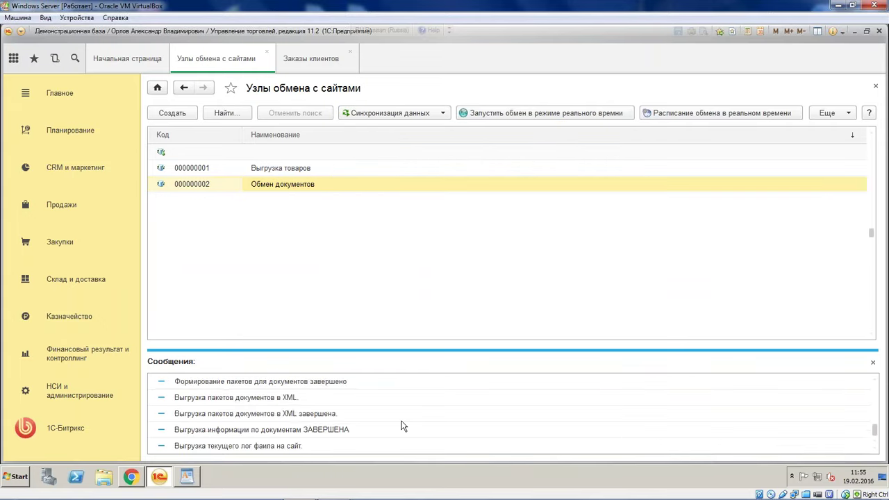
pyautogui.scroll(5, 402, 425)
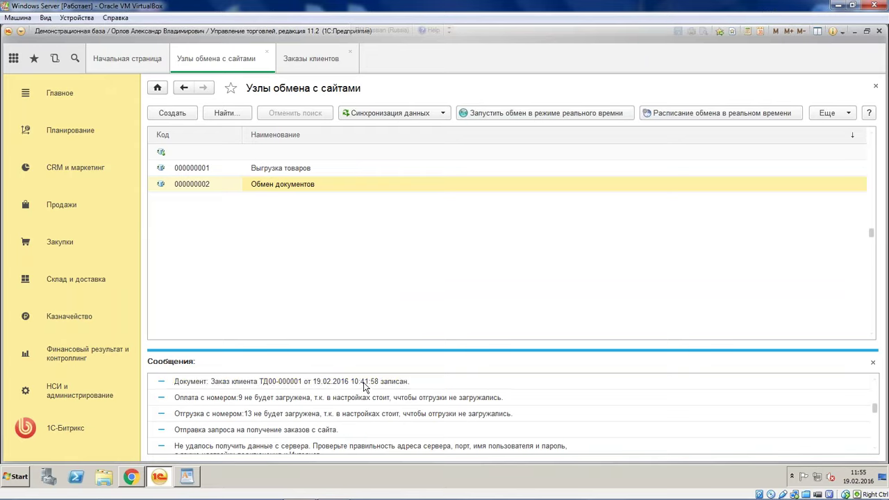
pyautogui.click(363, 386)
pyautogui.scroll(-2, 319, 383)
pyautogui.scroll(1, 316, 383)
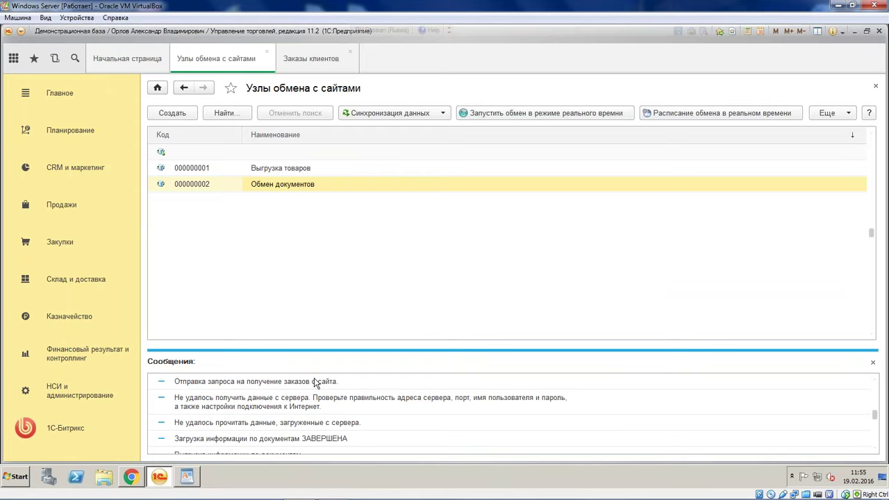
pyautogui.scroll(-3, 316, 380)
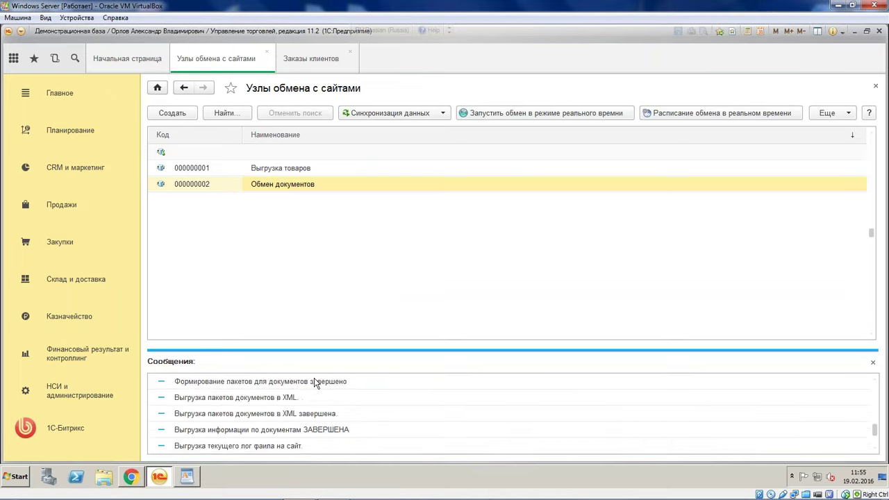
pyautogui.scroll(4, 316, 381)
# Check the site connection from the Обмен документов node settings, close them, and go to Продажи
pyautogui.click(314, 187)
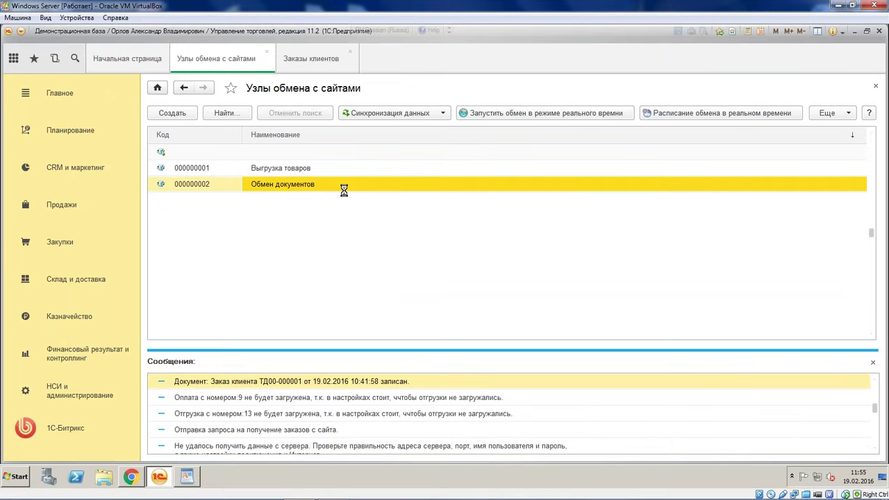
pyautogui.doubleClick(343, 190)
pyautogui.click(430, 206)
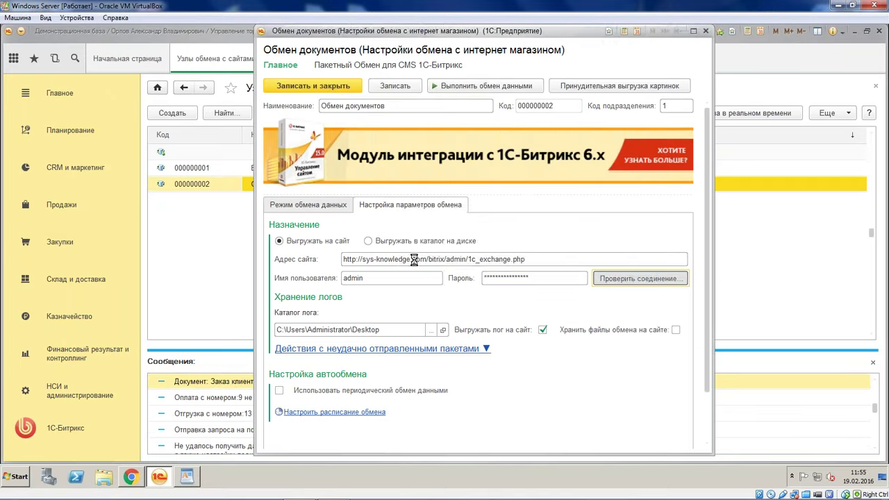
pyautogui.click(479, 256)
pyautogui.click(706, 31)
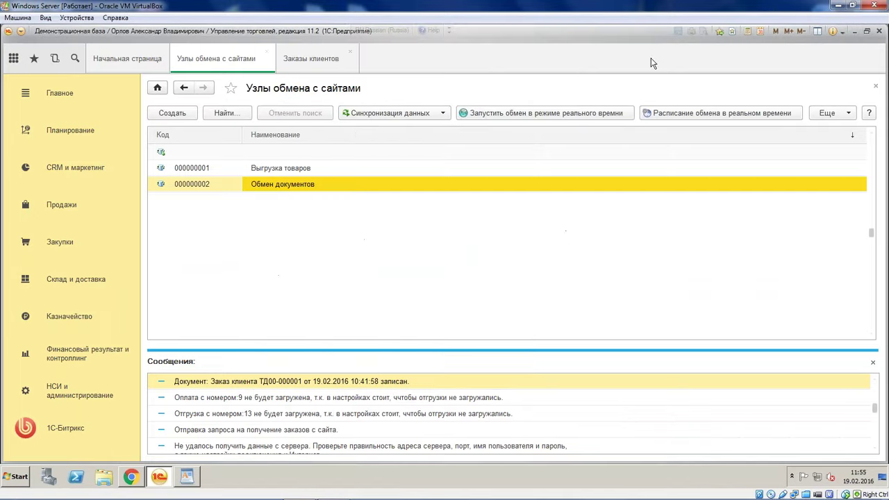
pyautogui.click(69, 208)
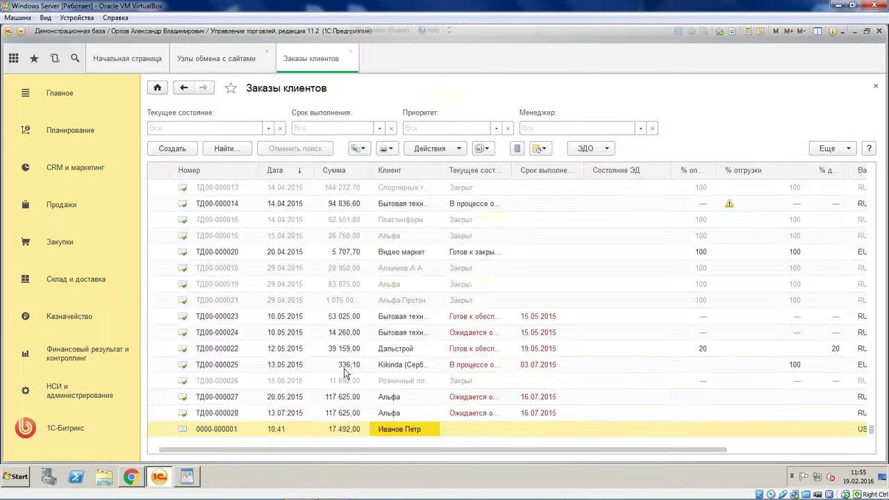
# Open order ТД00-000001's Товары (4) lines and widen Номенклатура to show full names, prices and totals
pyautogui.doubleClick(346, 427)
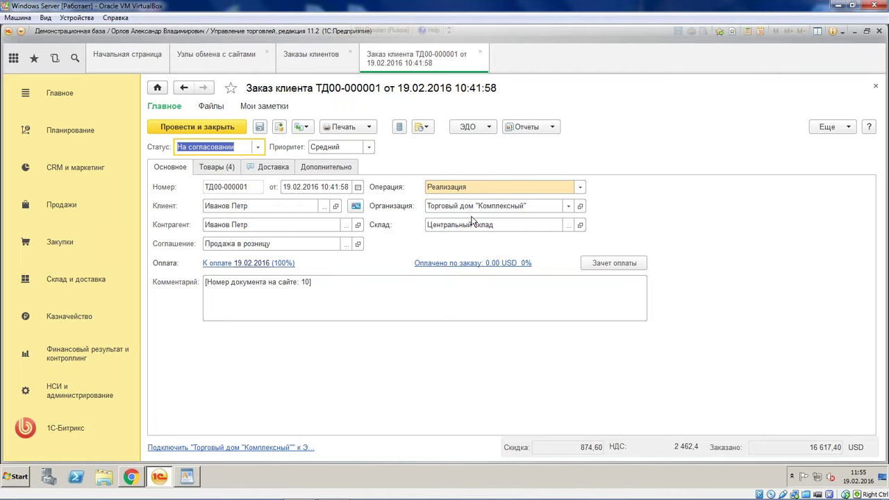
pyautogui.click(218, 168)
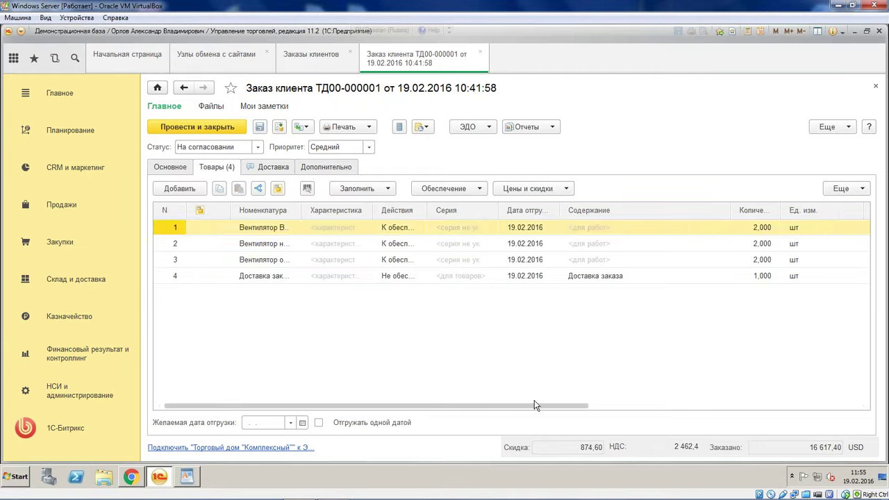
pyautogui.click(659, 407)
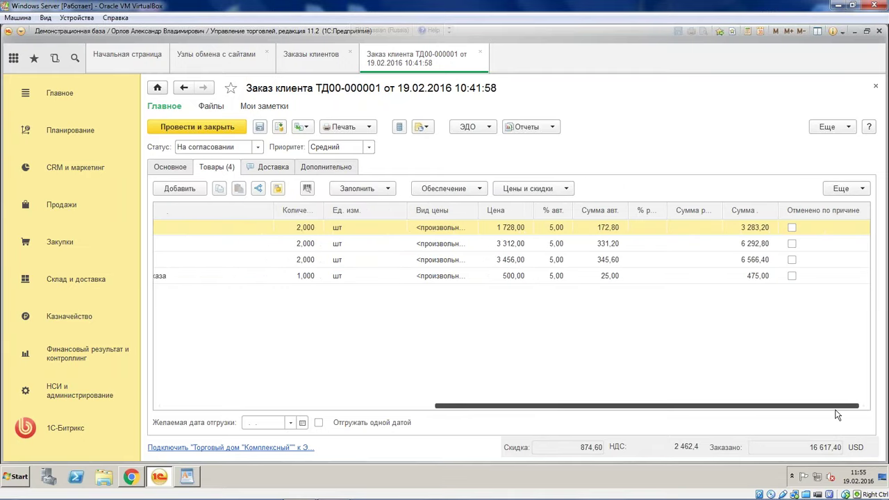
pyautogui.moveTo(771, 406); pyautogui.dragTo(664, 407)
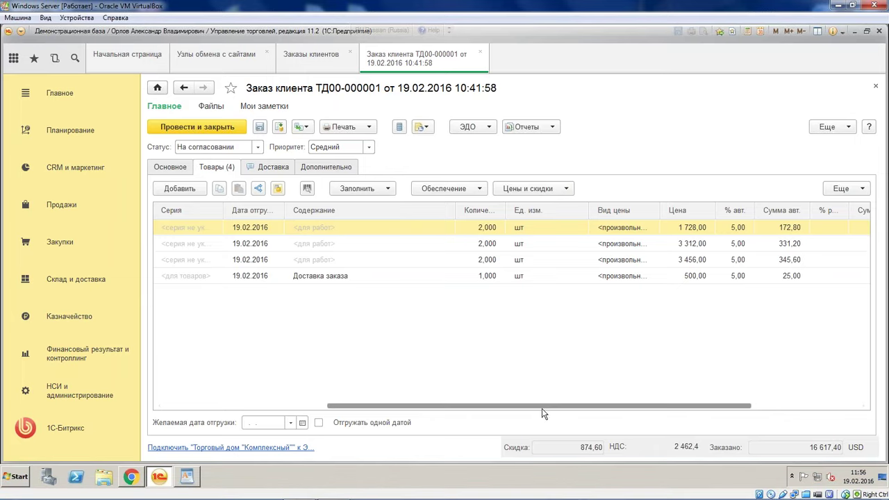
pyautogui.moveTo(544, 407); pyautogui.dragTo(692, 408)
pyautogui.moveTo(333, 489)
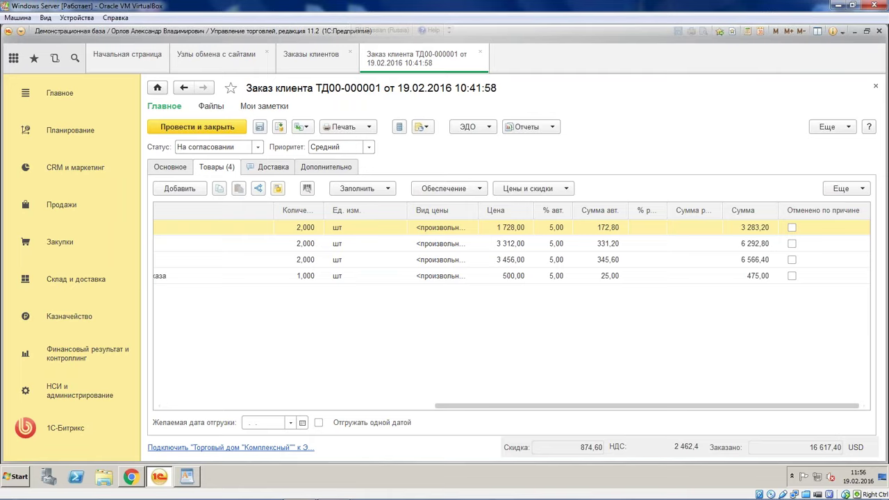
pyautogui.moveTo(550, 407); pyautogui.dragTo(141, 389)
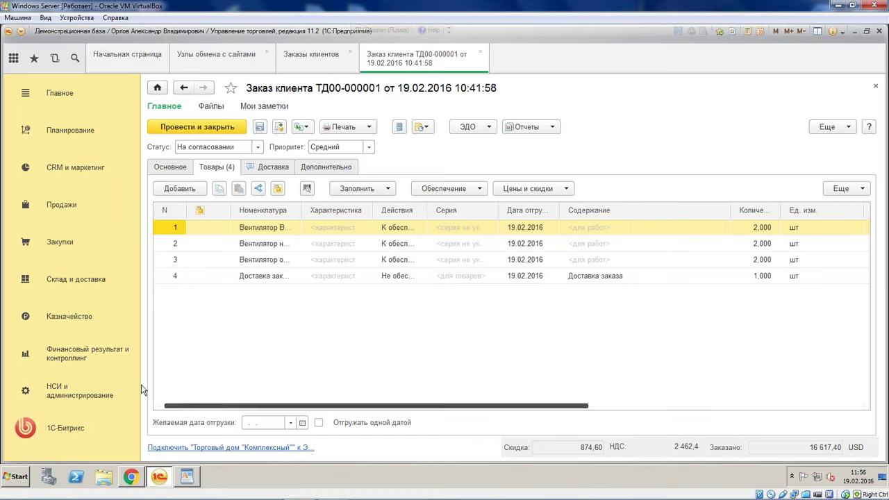
pyautogui.moveTo(302, 214); pyautogui.dragTo(404, 214)
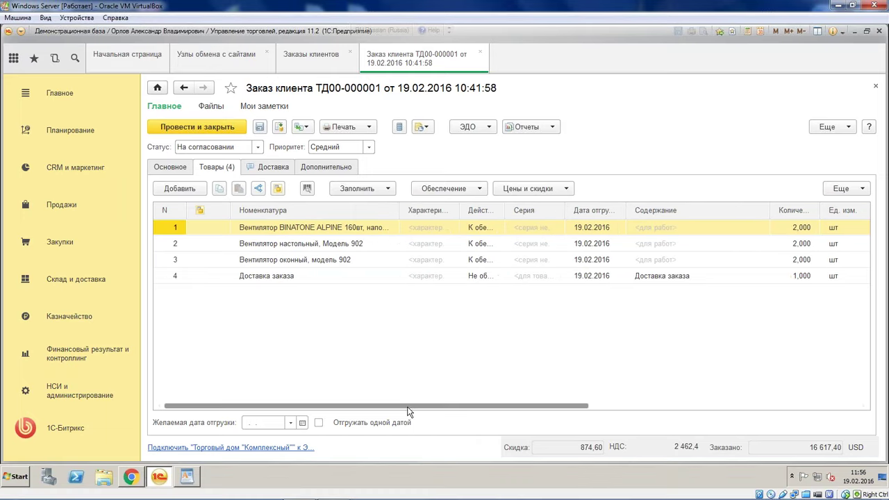
pyautogui.moveTo(408, 411); pyautogui.dragTo(746, 352)
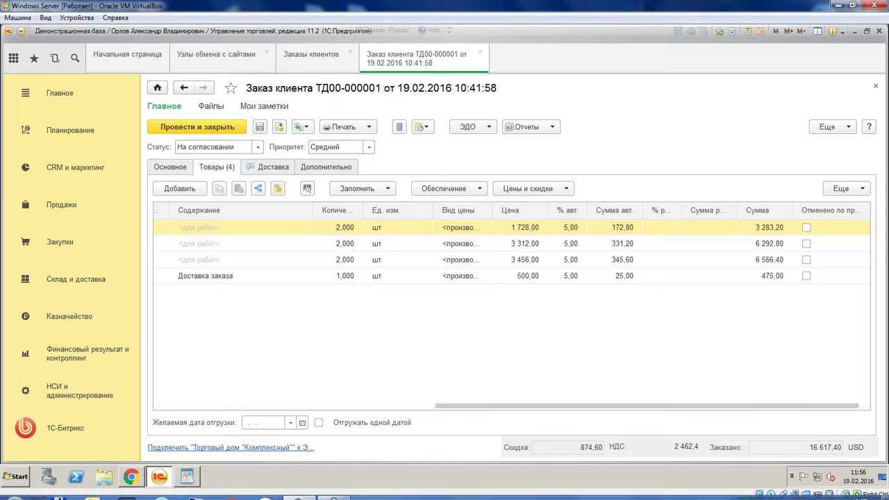
# Enable «Отображать команду Все функции» in Сервис > Параметры
pyautogui.click(69, 395)
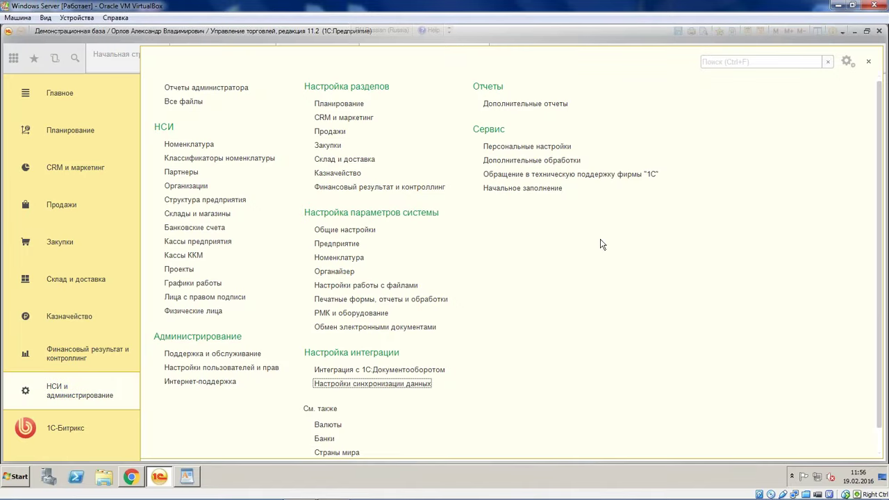
pyautogui.press('Escape')
pyautogui.click(21, 32)
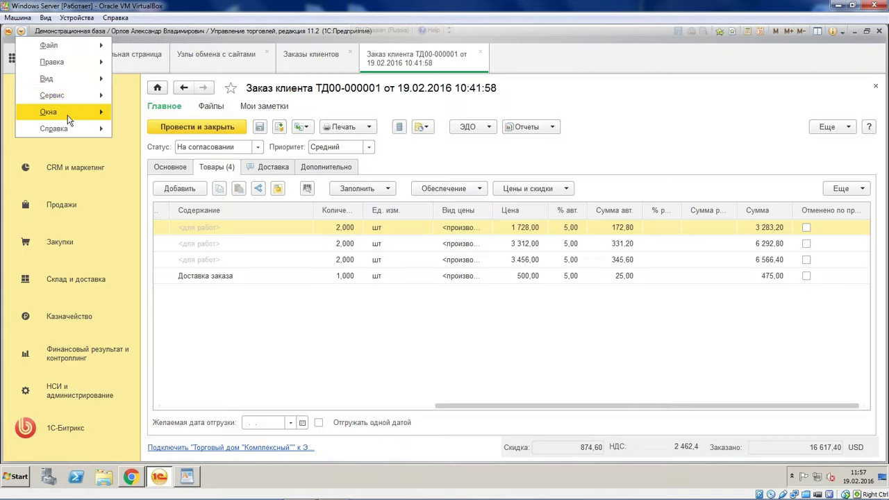
pyautogui.moveTo(83, 103)
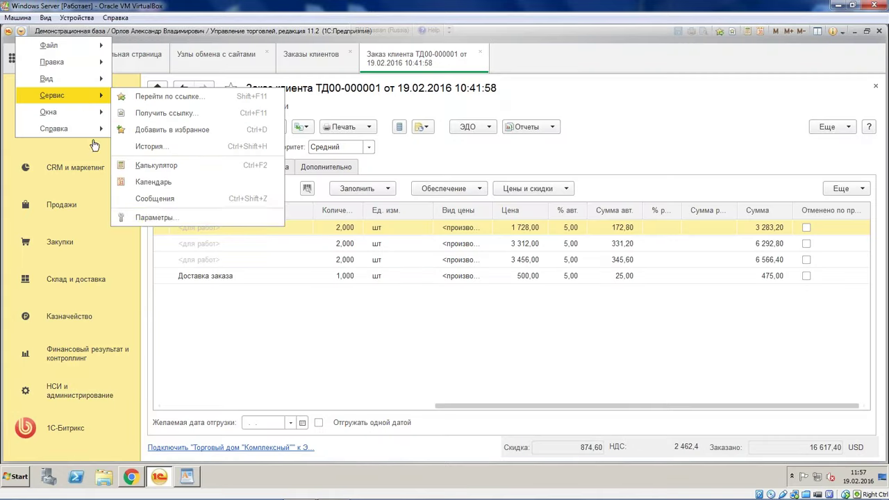
pyautogui.click(164, 217)
pyautogui.click(332, 331)
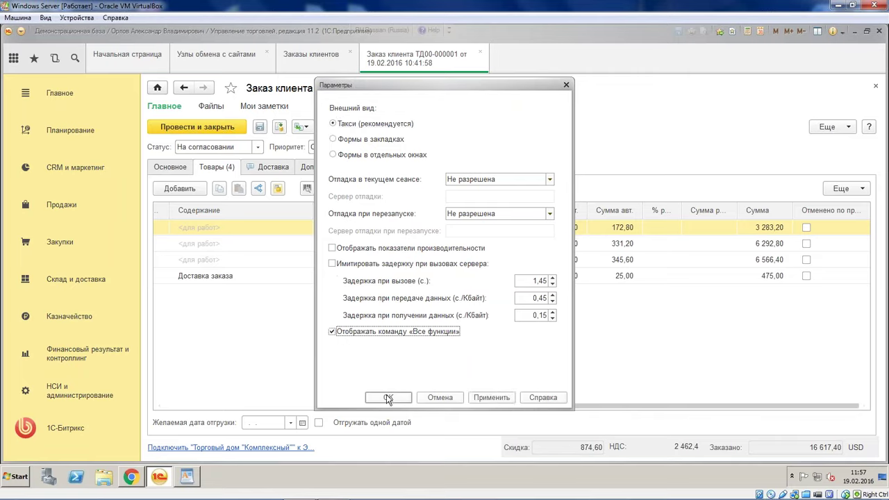
pyautogui.click(388, 397)
# Open the Российский рубль card via Все функции > Справочники > Валюты
pyautogui.click(22, 32)
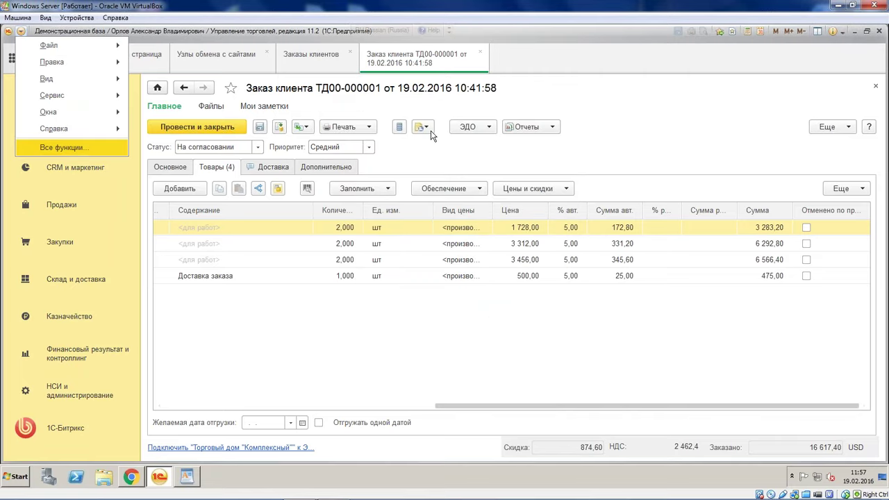
pyautogui.press('Return')
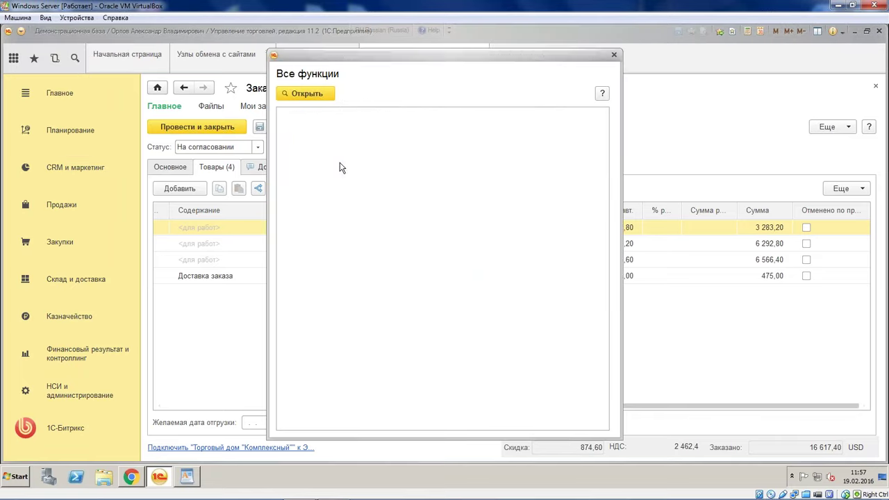
pyautogui.click(290, 132)
pyautogui.scroll(-5, 329, 191)
pyautogui.scroll(3, 334, 193)
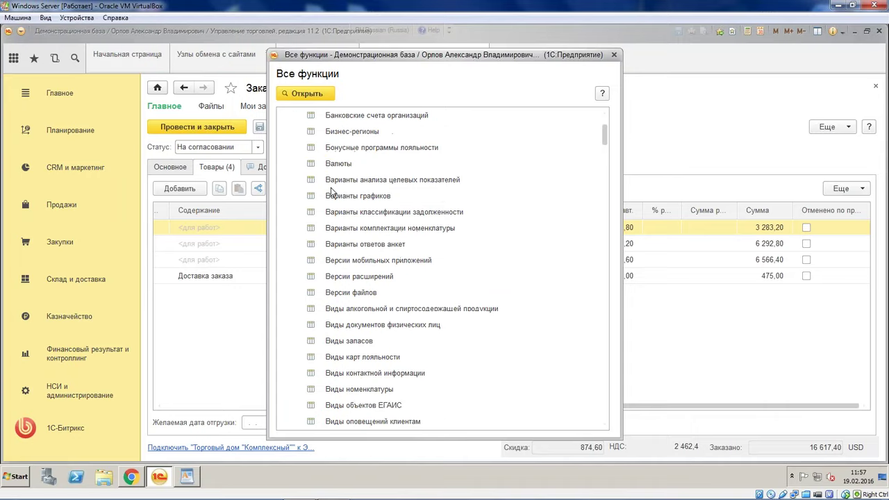
pyautogui.click(345, 165)
pyautogui.press('Return')
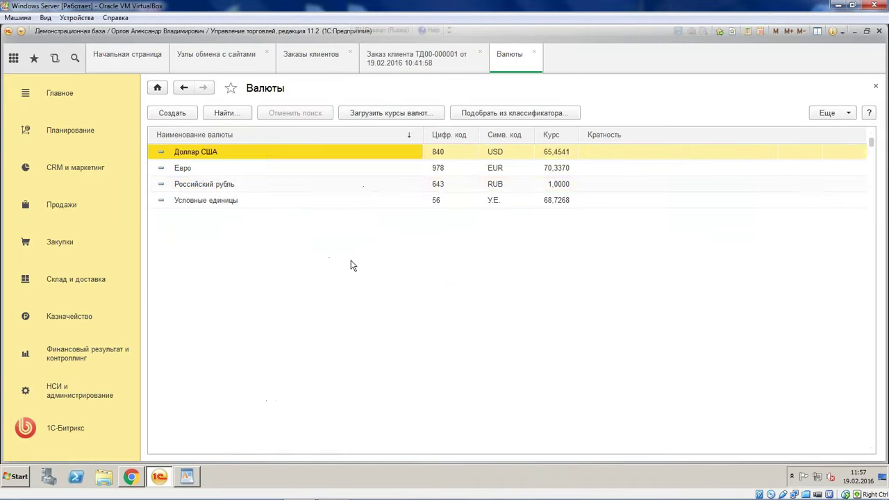
pyautogui.doubleClick(285, 184)
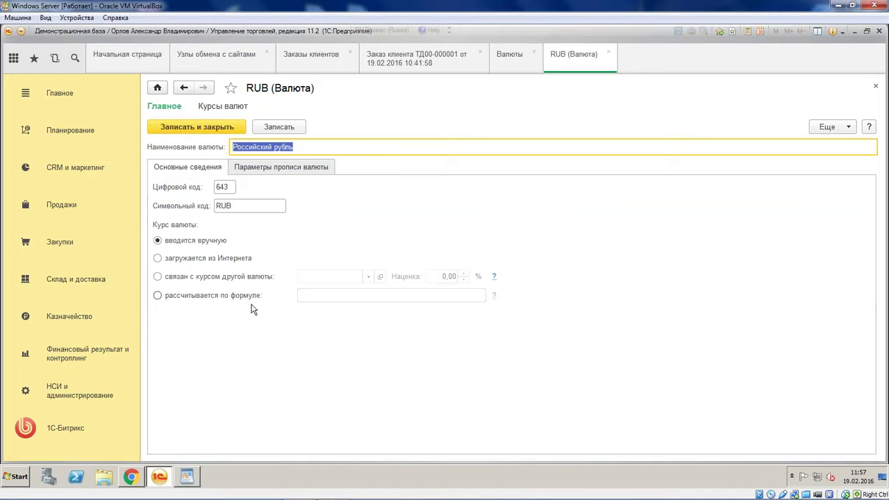
# Open the Интеграция с 1С sidebar link in a new Bitrix admin tab
pyautogui.click(131, 477)
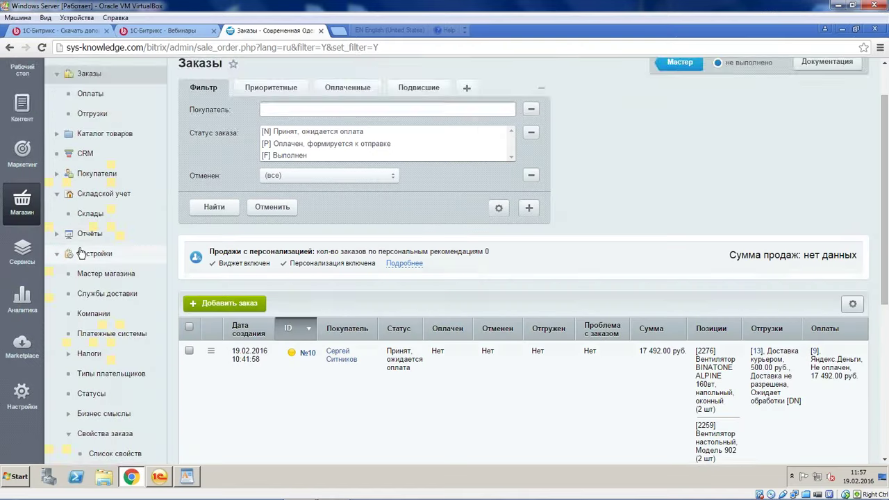
pyautogui.scroll(-1, 84, 239)
pyautogui.scroll(-3, 93, 258)
pyautogui.rightClick(116, 292)
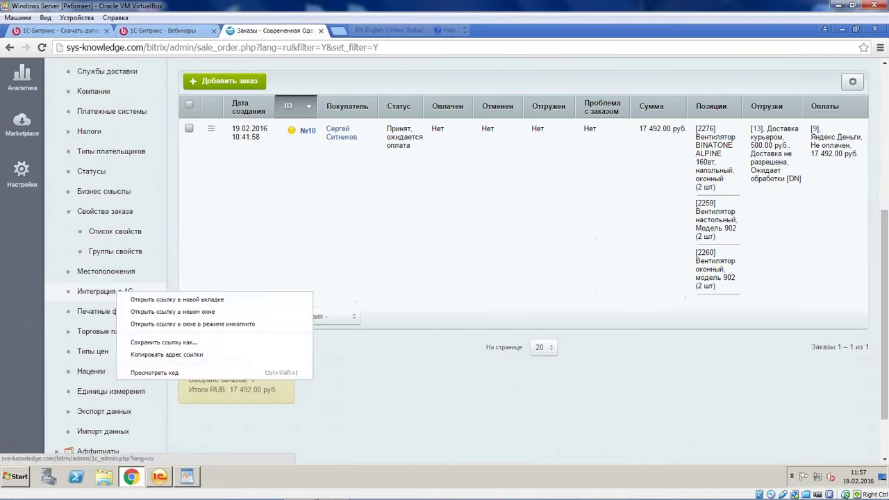
pyautogui.click(181, 298)
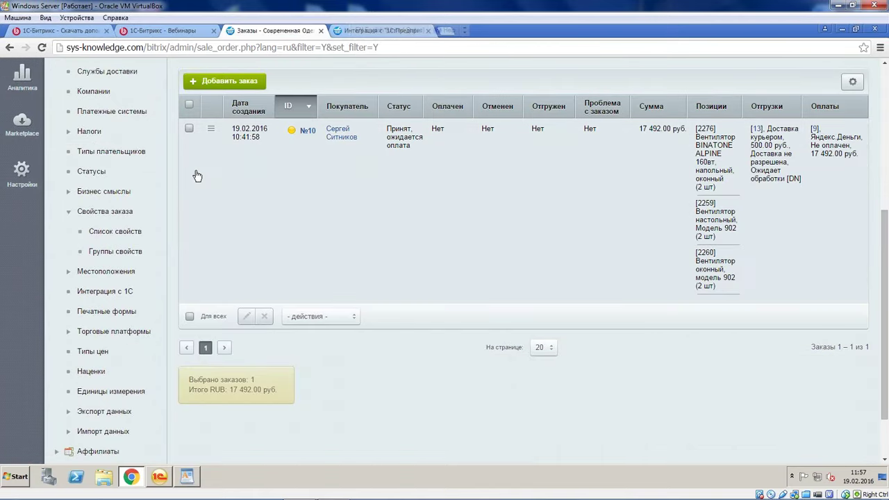
# Switch input to English and view the Интеграция с 1С:Предприятие catalog import settings
pyautogui.click(375, 30)
pyautogui.click(388, 33)
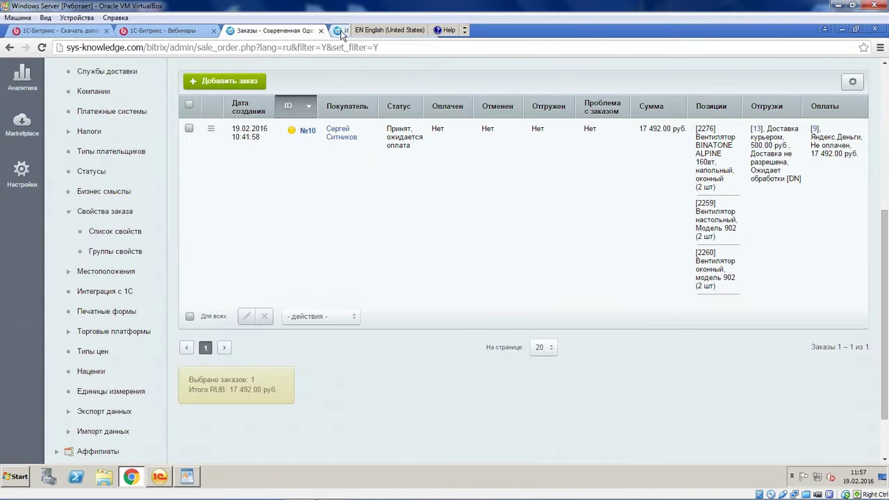
pyautogui.click(340, 31)
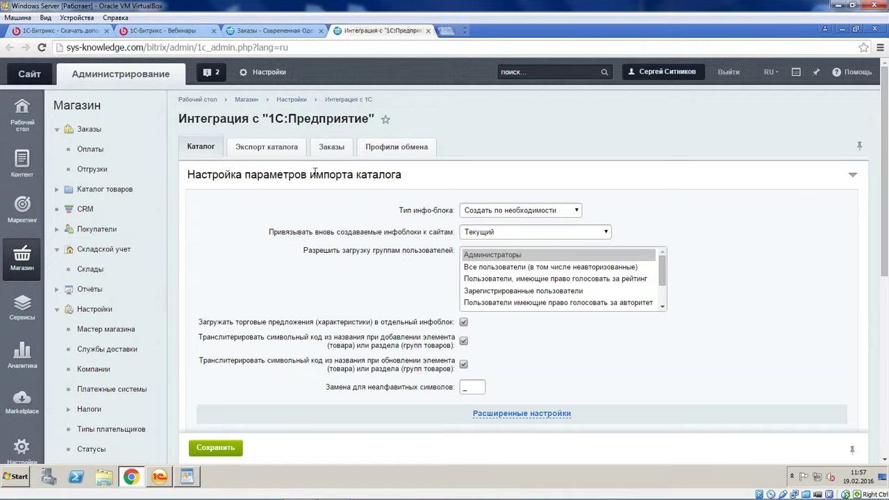
pyautogui.scroll(-1, 312, 175)
pyautogui.scroll(1, 312, 174)
pyautogui.scroll(-2, 319, 181)
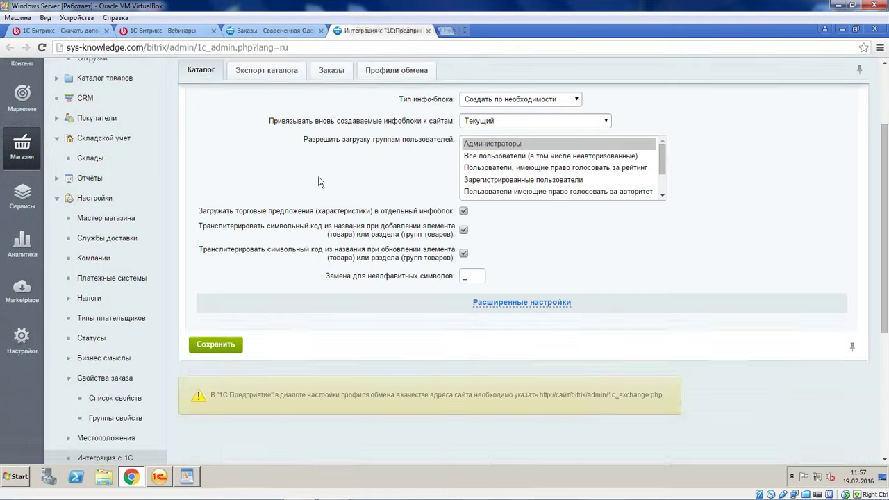
pyautogui.scroll(2, 320, 182)
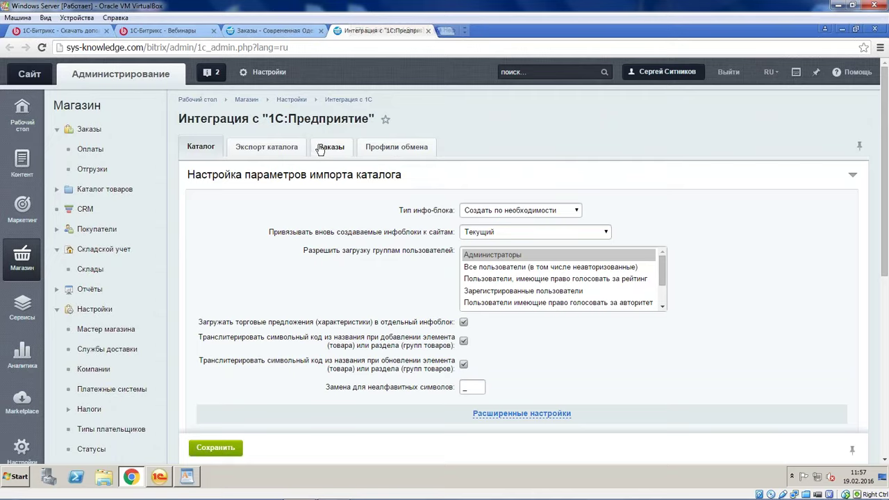
# Save the Bitrix order-exchange settings with the export currency replaced by руб
pyautogui.click(329, 147)
pyautogui.scroll(-3, 430, 245)
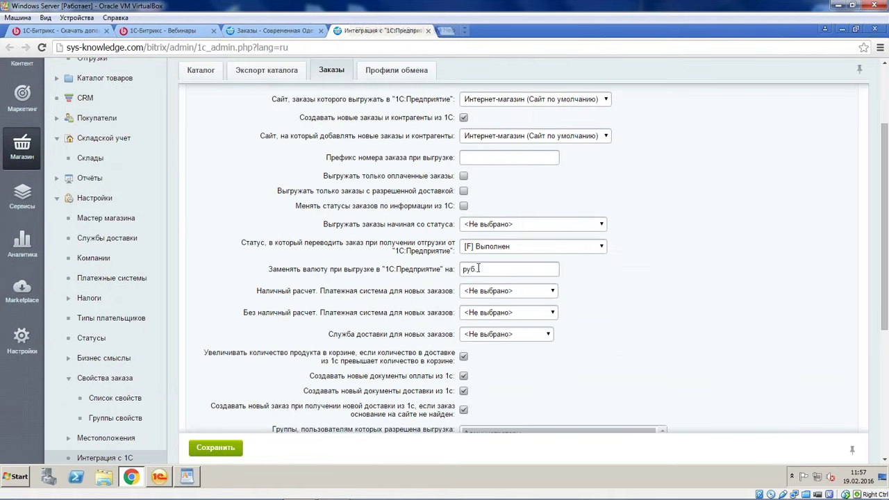
pyautogui.moveTo(483, 269); pyautogui.dragTo(424, 271)
pyautogui.click(215, 447)
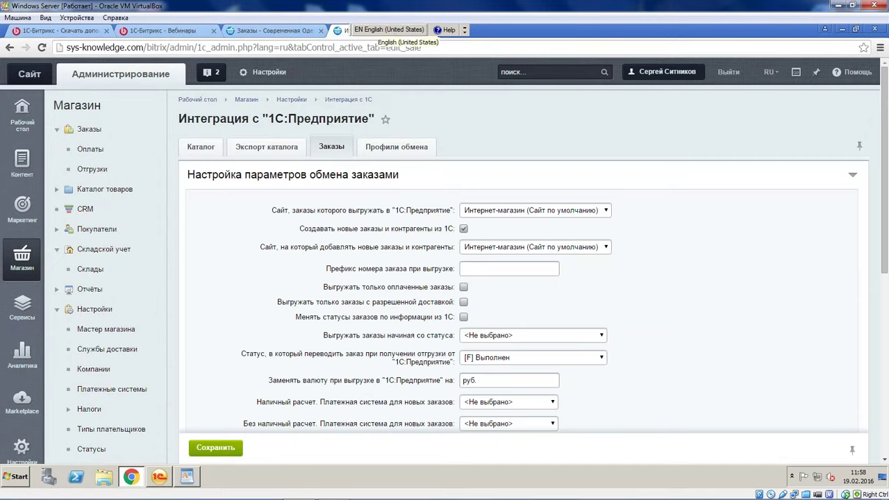
# Back in 1C, select the ruble's symbolic code RUB on its currency card
pyautogui.moveTo(347, 30); pyautogui.dragTo(519, 25)
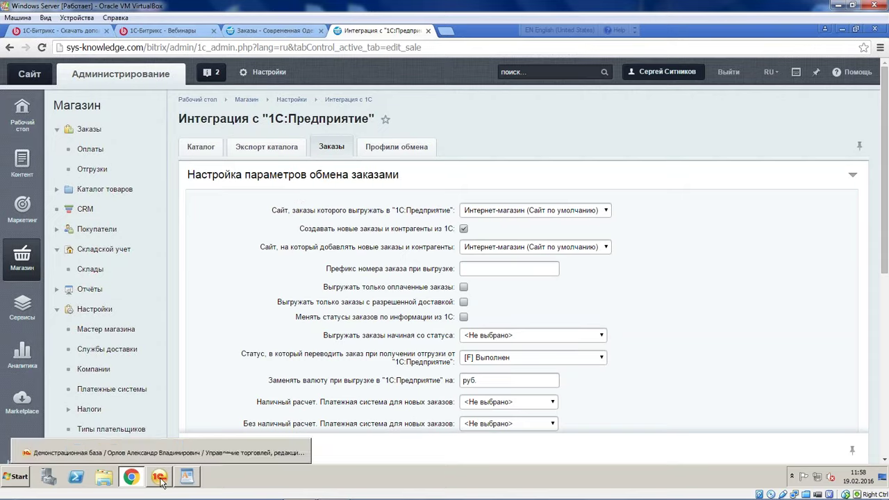
pyautogui.scroll(-3, 434, 327)
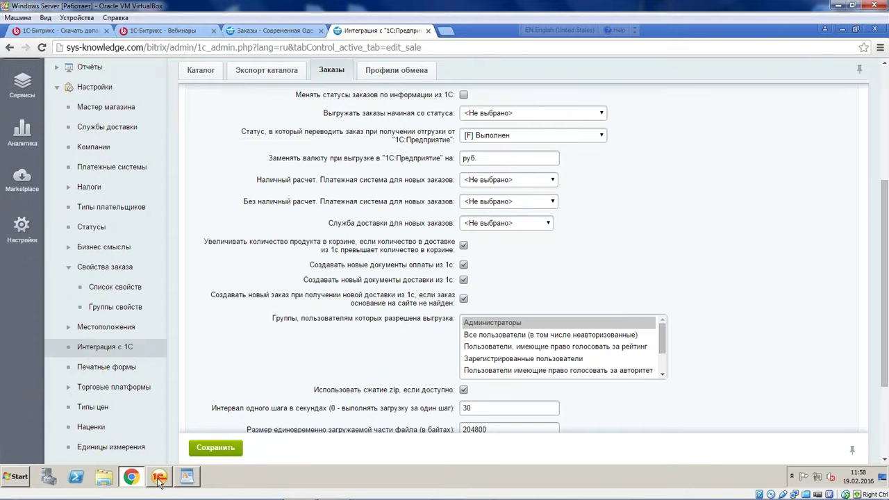
pyautogui.click(159, 477)
pyautogui.doubleClick(247, 206)
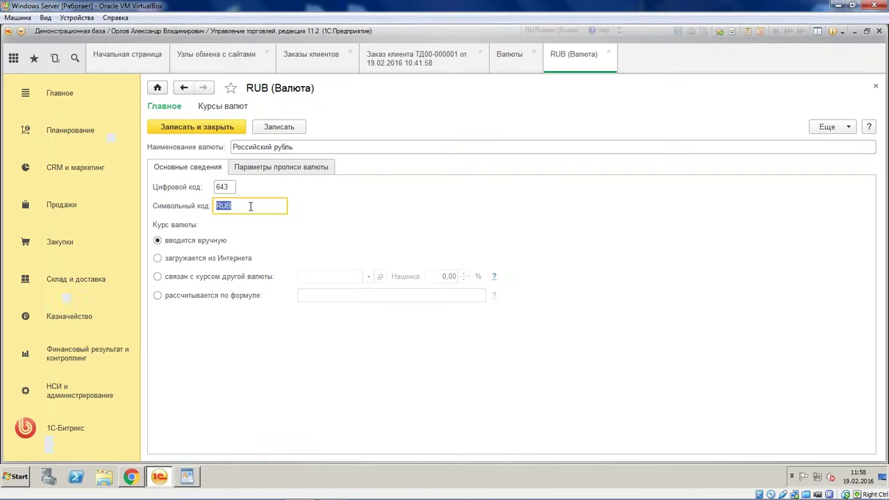
# Overwrite the ruble's symbolic code RUB with руб, save the card and close the currencies list
pyautogui.write('руб.')
pyautogui.press('BackSpace')
pyautogui.click(218, 128)
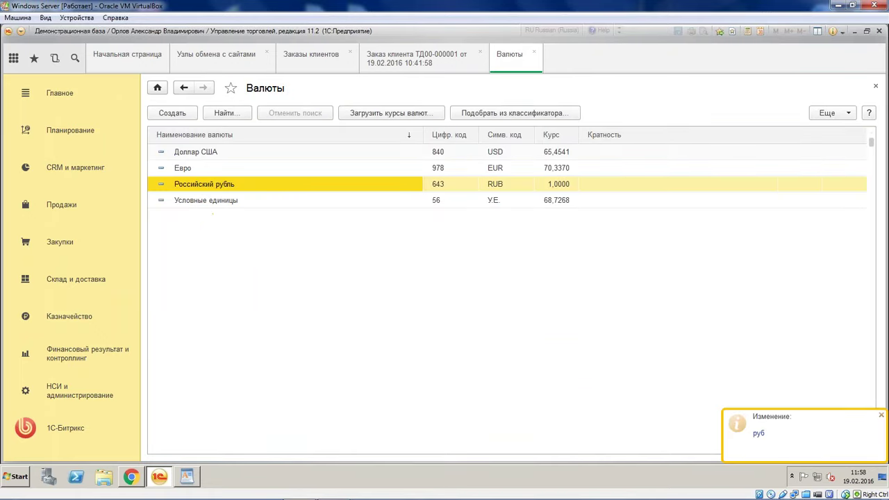
pyautogui.click(533, 53)
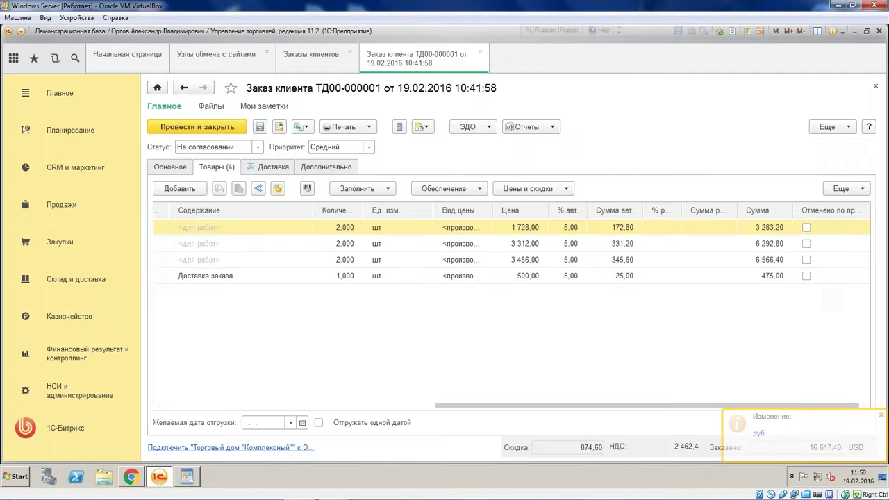
pyautogui.click(132, 478)
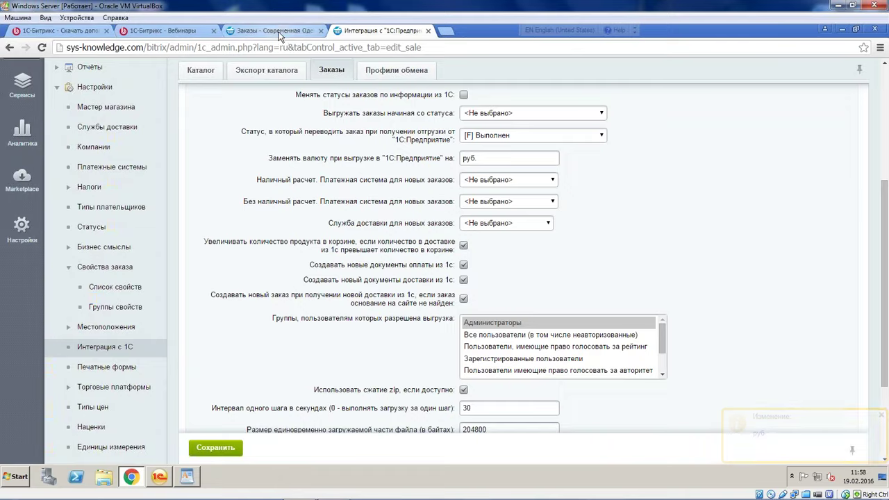
# Open order №10 for editing from the Bitrix orders list and save it unchanged
pyautogui.click(267, 31)
pyautogui.click(210, 128)
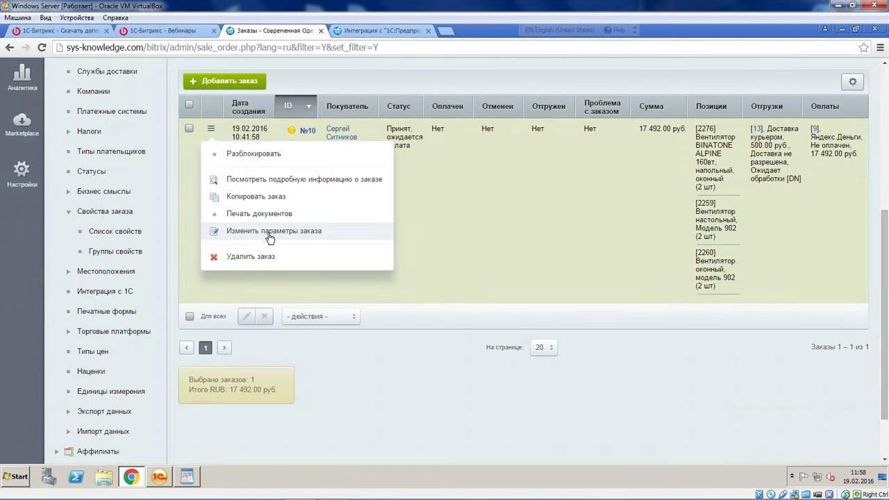
pyautogui.click(272, 233)
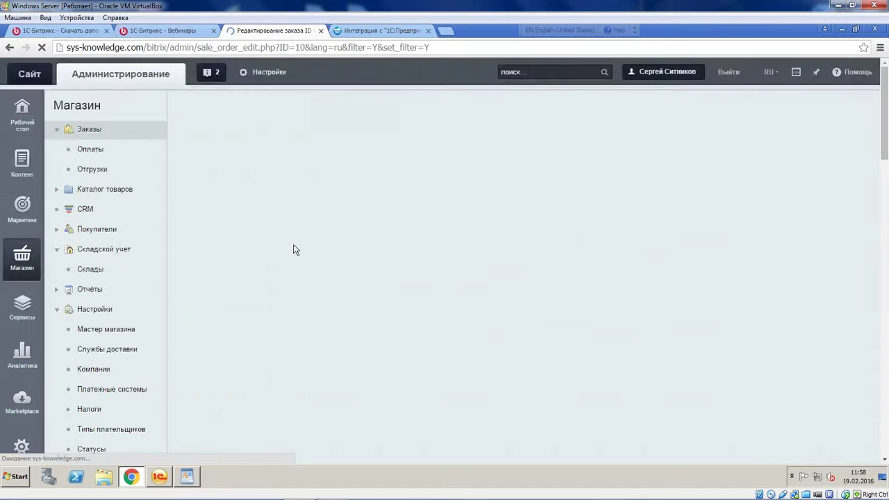
pyautogui.scroll(-10, 295, 250)
pyautogui.scroll(4, 229, 431)
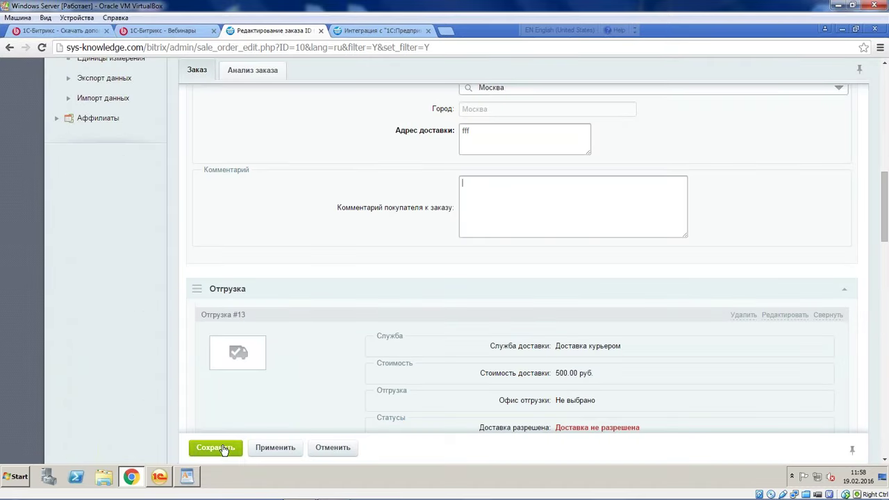
pyautogui.click(215, 448)
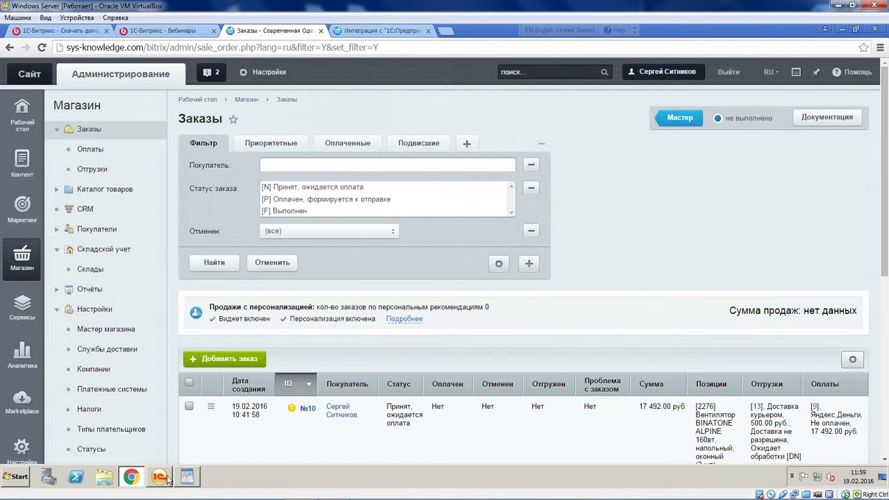
pyautogui.click(161, 477)
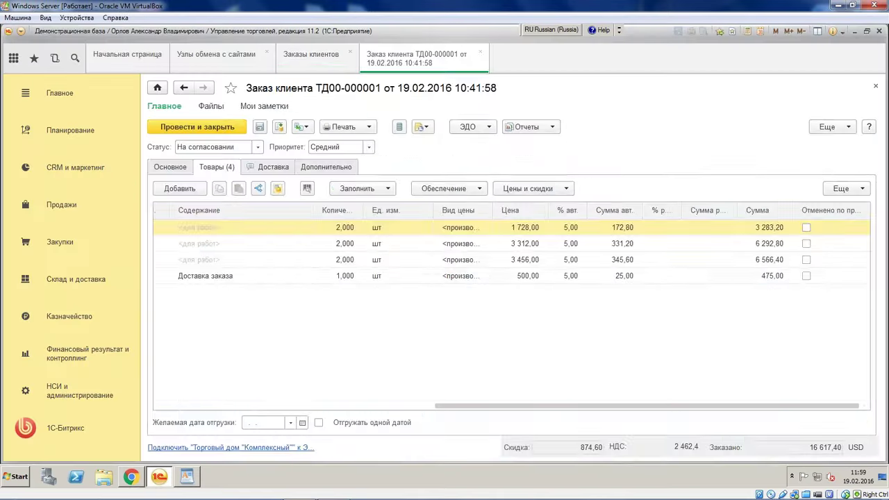
# Save and close order ТД00-000001, then run data exchange with the site
pyautogui.click(197, 126)
pyautogui.click(216, 58)
pyautogui.click(395, 113)
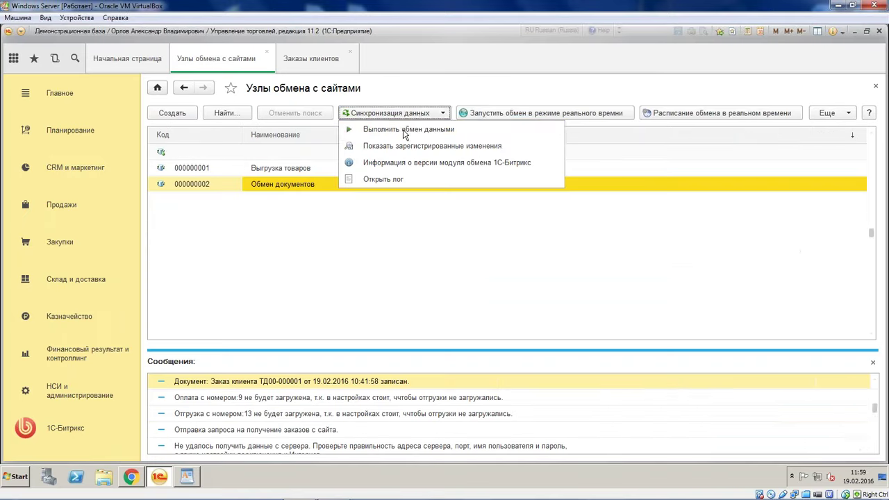
pyautogui.click(337, 180)
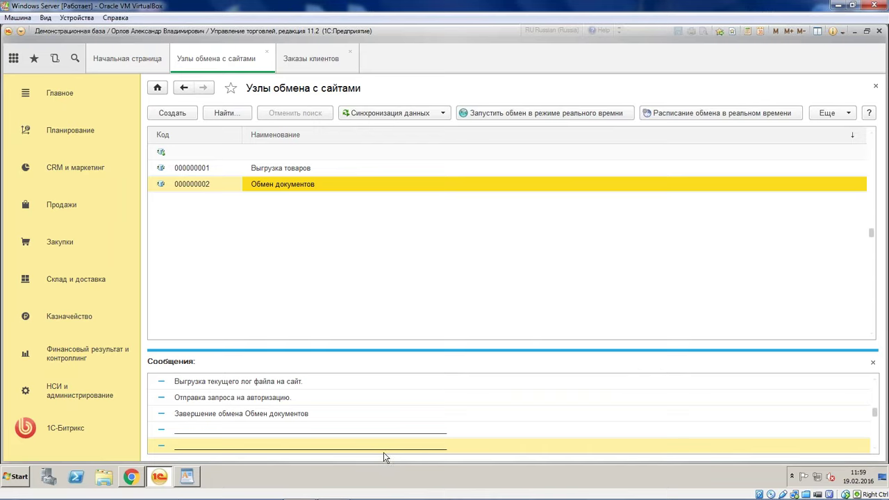
# Open the Обмен документов node settings, close them, and show the Заказы клиентов list
pyautogui.click(332, 218)
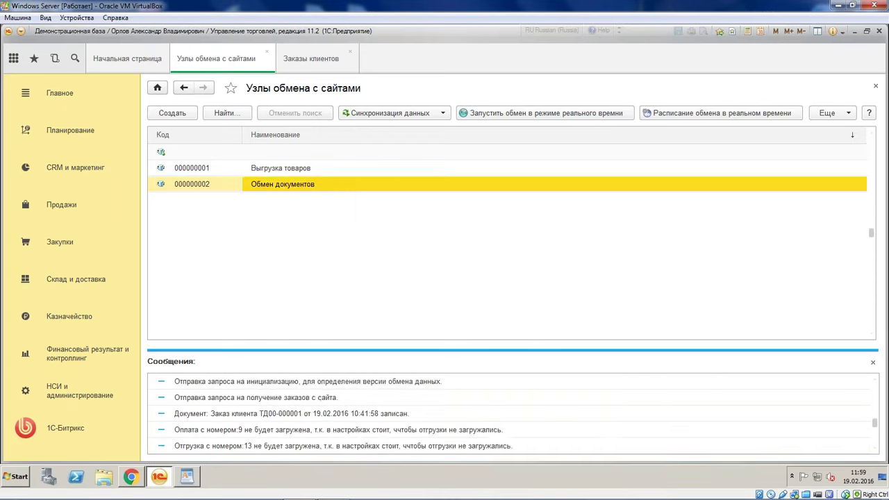
pyautogui.press('Return')
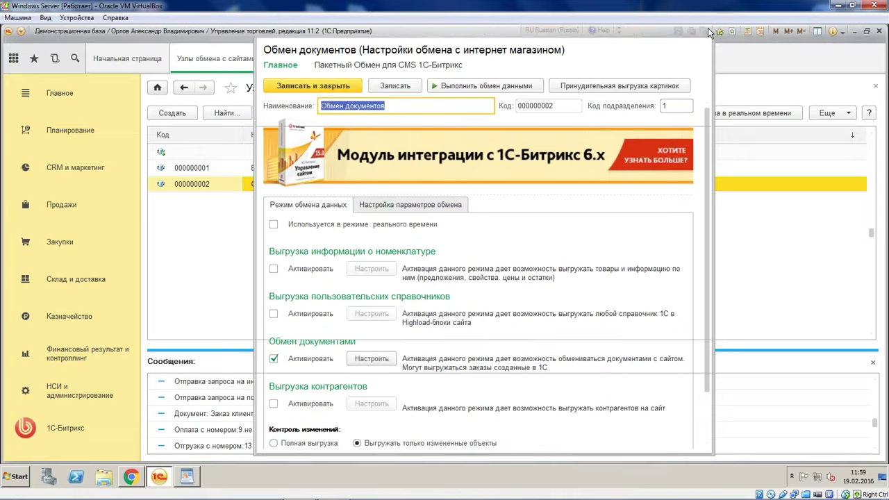
pyautogui.click(706, 32)
pyautogui.click(308, 62)
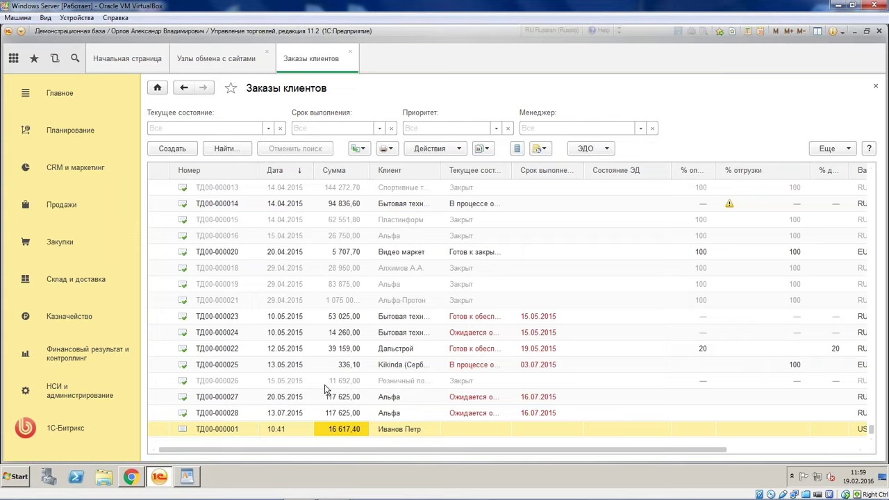
# Open the imported site order and confirm its existing client through the F4 partner list
pyautogui.doubleClick(310, 431)
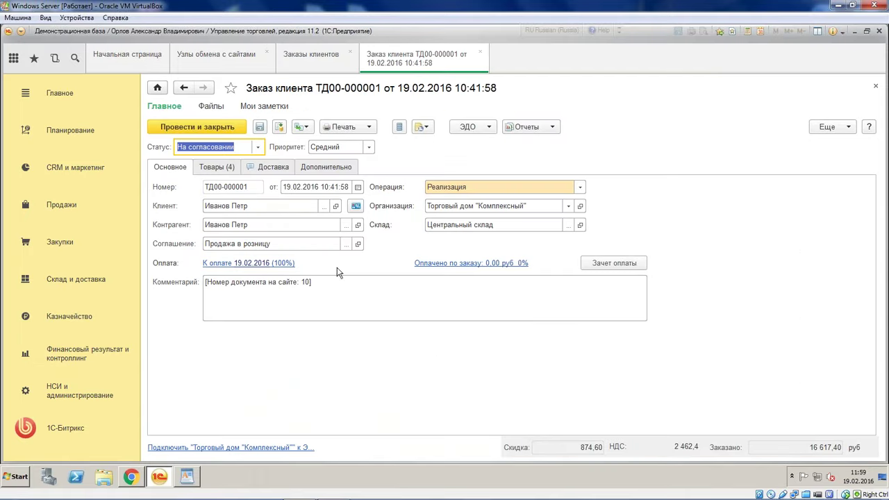
pyautogui.click(259, 206)
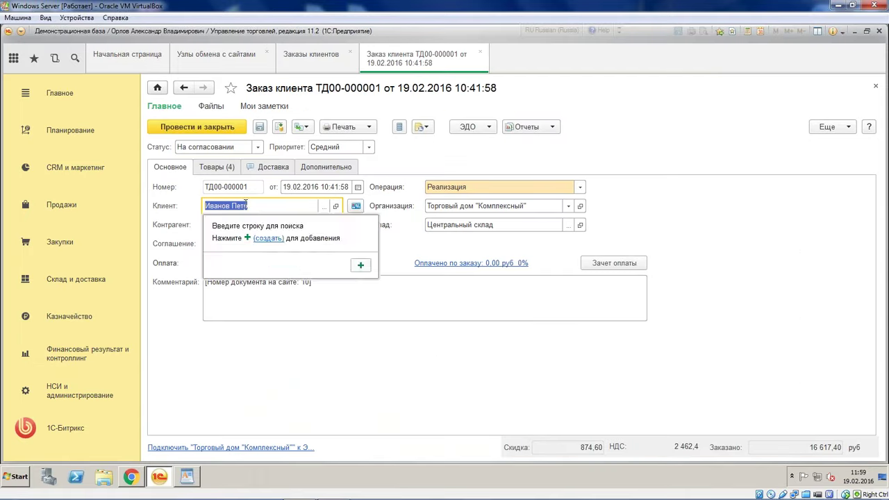
pyautogui.click(167, 207)
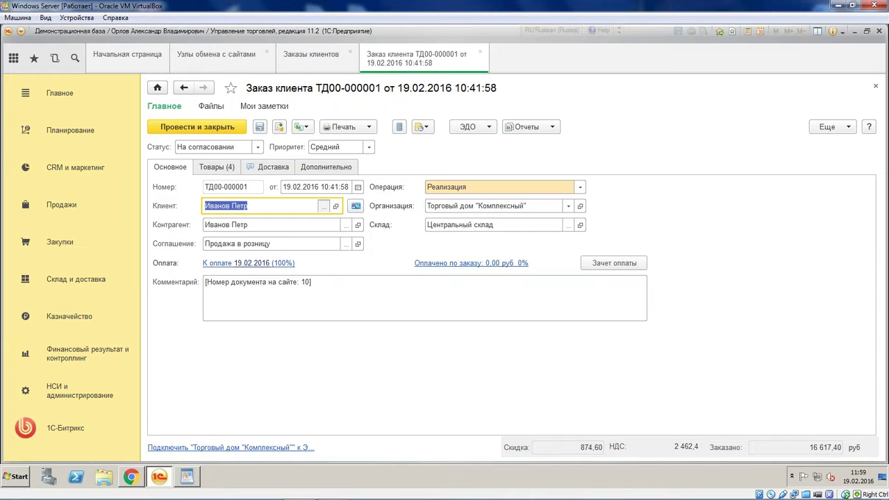
pyautogui.press('F4')
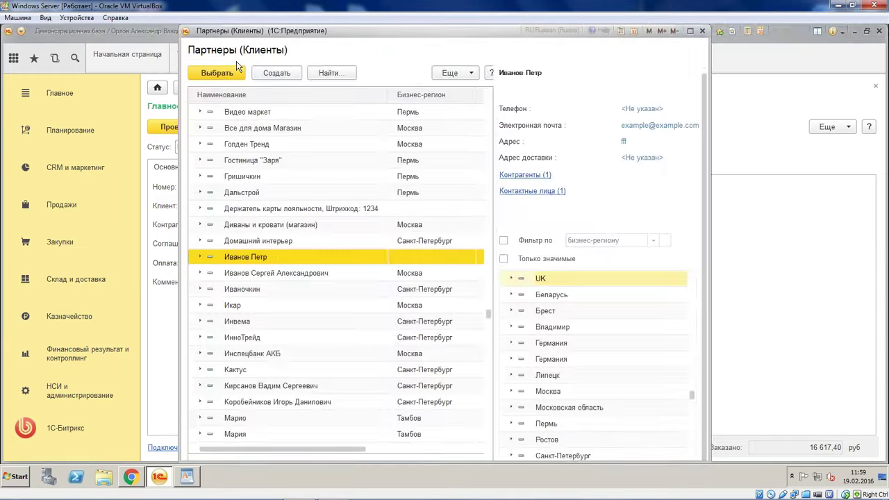
pyautogui.click(236, 73)
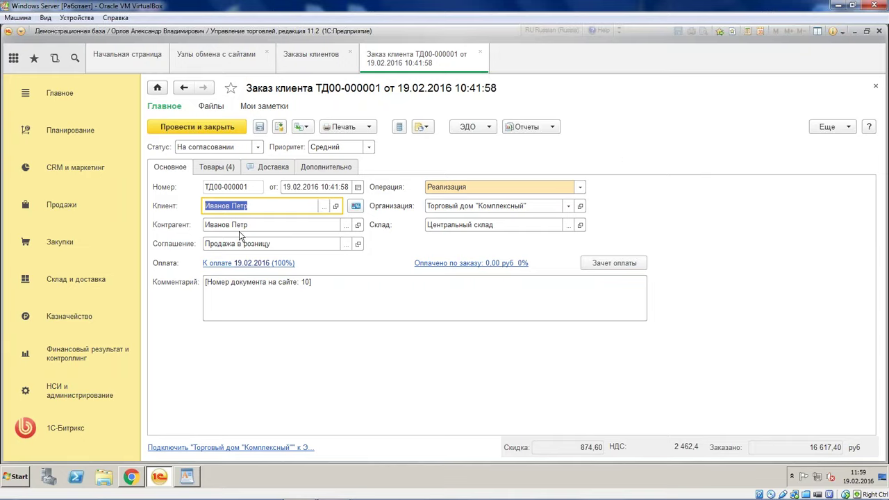
pyautogui.press('Tab')
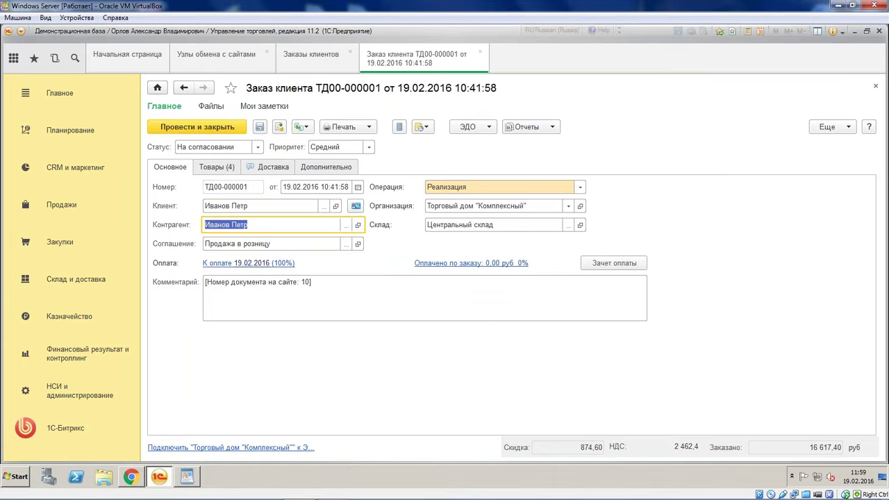
# Look over the goods lines and set the order's Статус to К выполнению
pyautogui.click(215, 166)
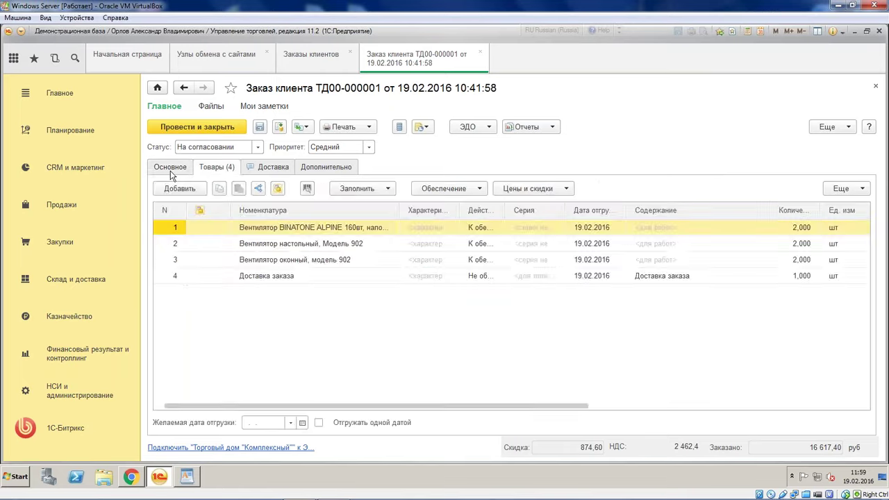
pyautogui.click(172, 170)
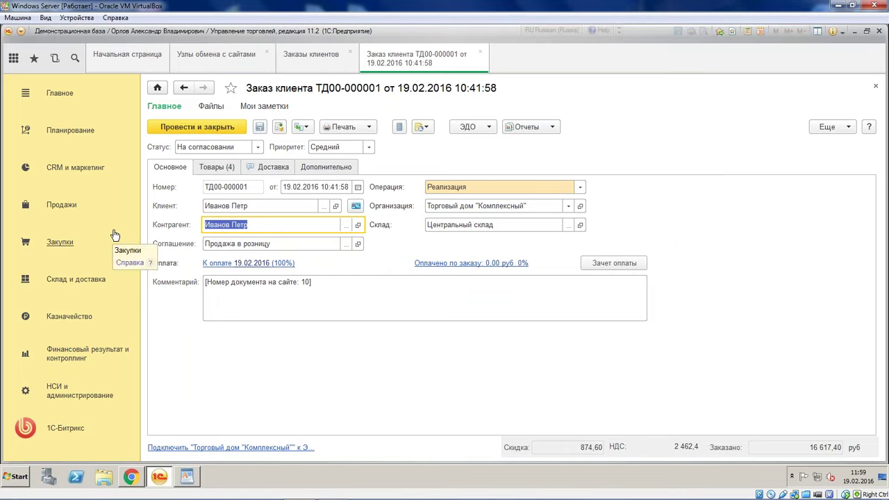
pyautogui.click(257, 146)
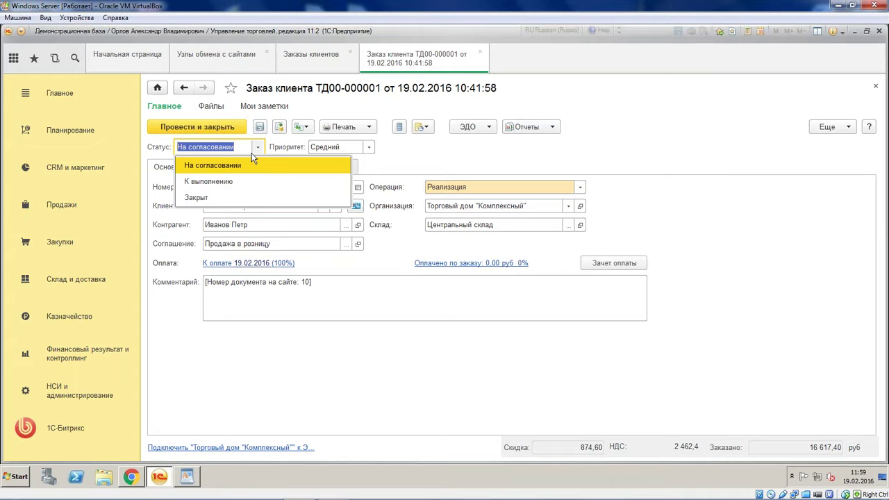
pyautogui.click(208, 181)
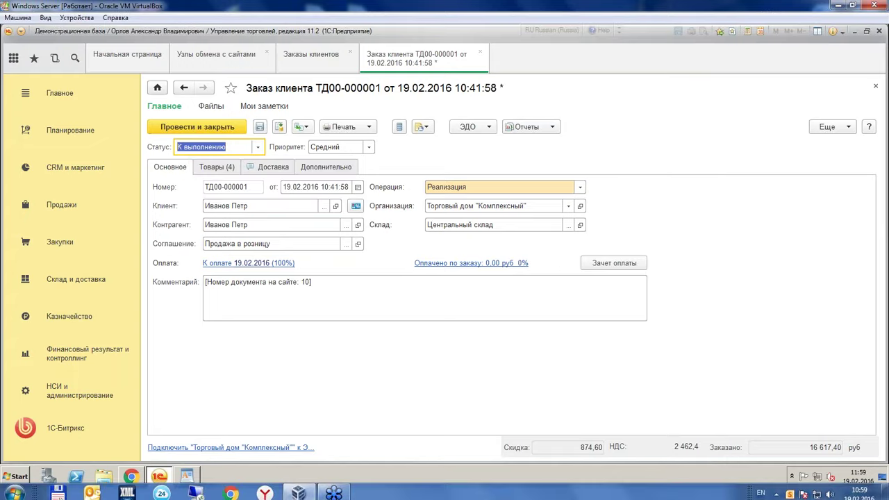
# Check the order's current status on the Bitrix site, then return to the 1C order
pyautogui.click(131, 476)
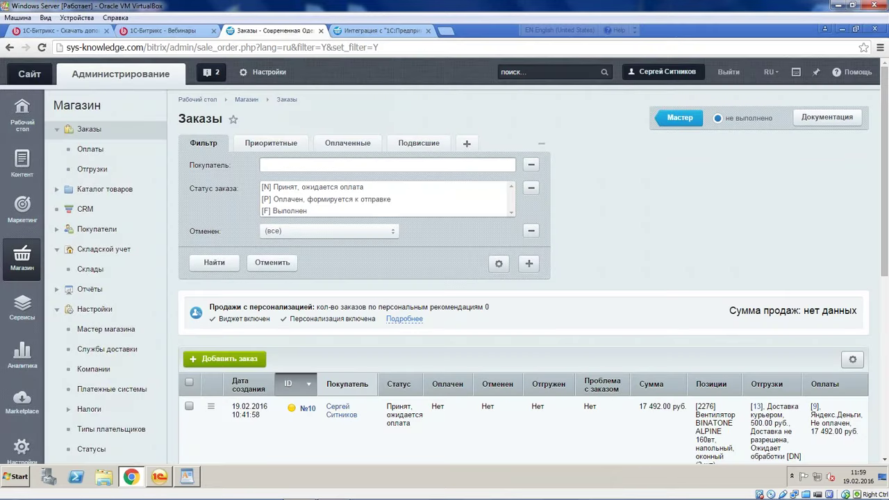
pyautogui.scroll(-2, 445, 278)
pyautogui.moveTo(390, 296); pyautogui.dragTo(409, 313)
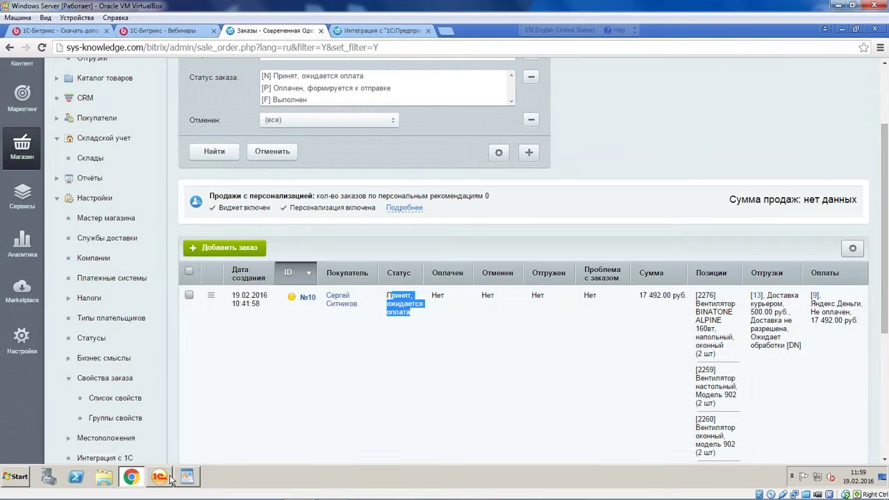
pyautogui.click(164, 477)
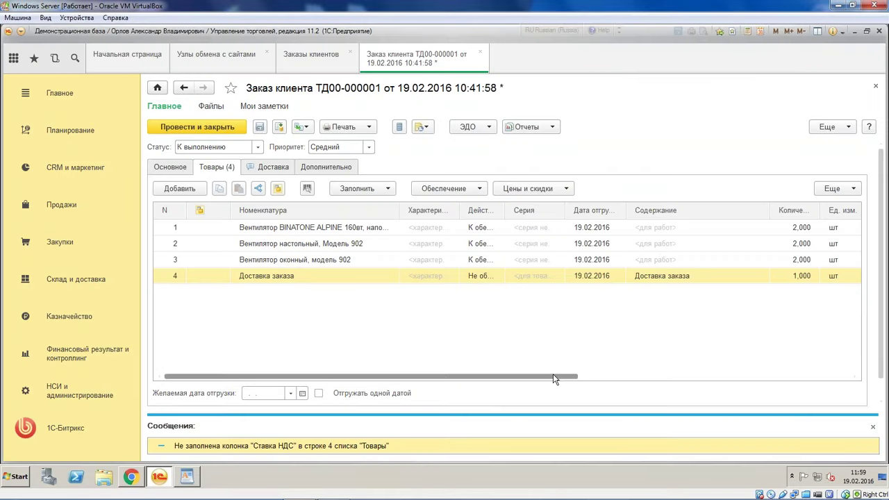
# Review the Товары table columns, record order ТД00-000001 with status К выполнению, and close it
pyautogui.moveTo(554, 377); pyautogui.dragTo(845, 379)
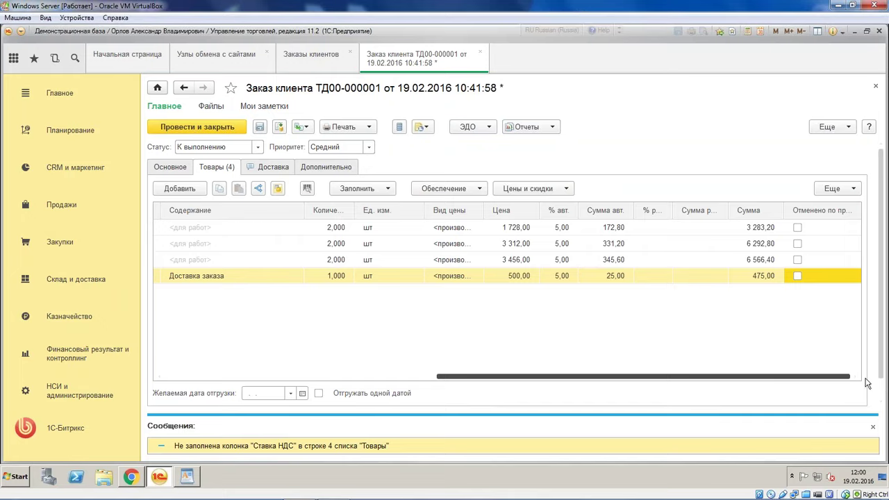
pyautogui.hscroll(-5, 777, 362)
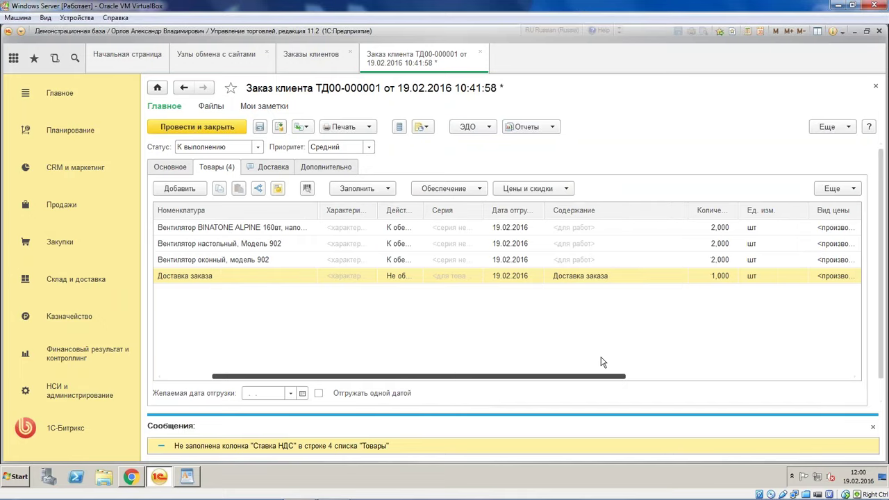
pyautogui.hscroll(5, 617, 364)
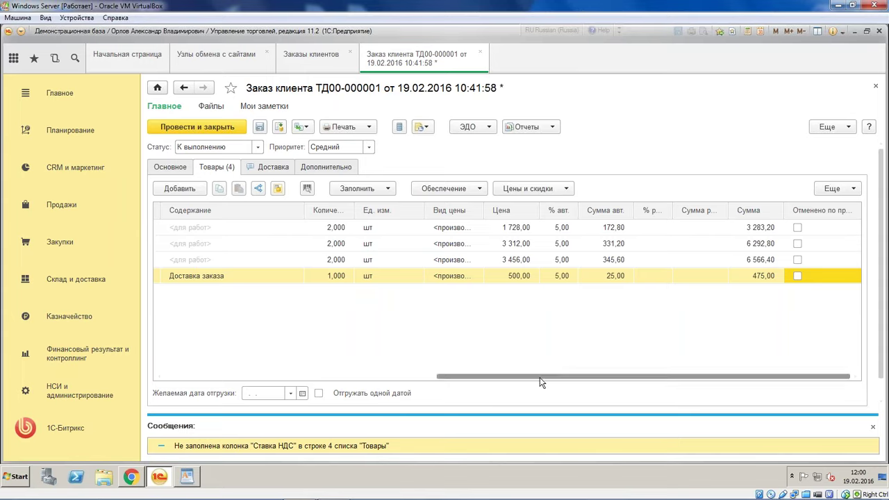
pyautogui.moveTo(540, 377); pyautogui.dragTo(192, 379)
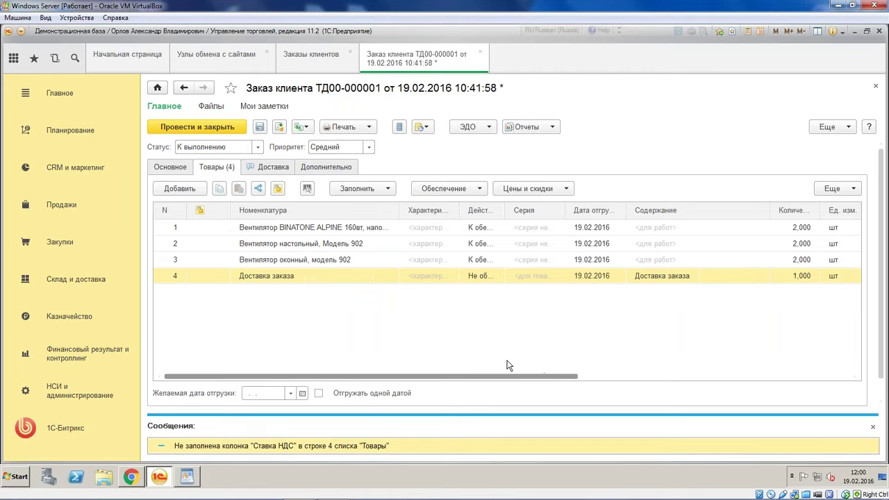
pyautogui.click(260, 129)
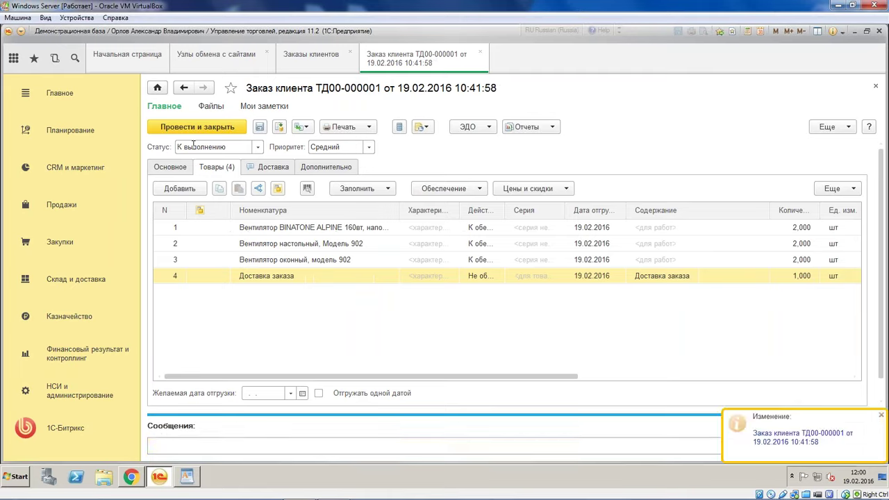
pyautogui.click(480, 53)
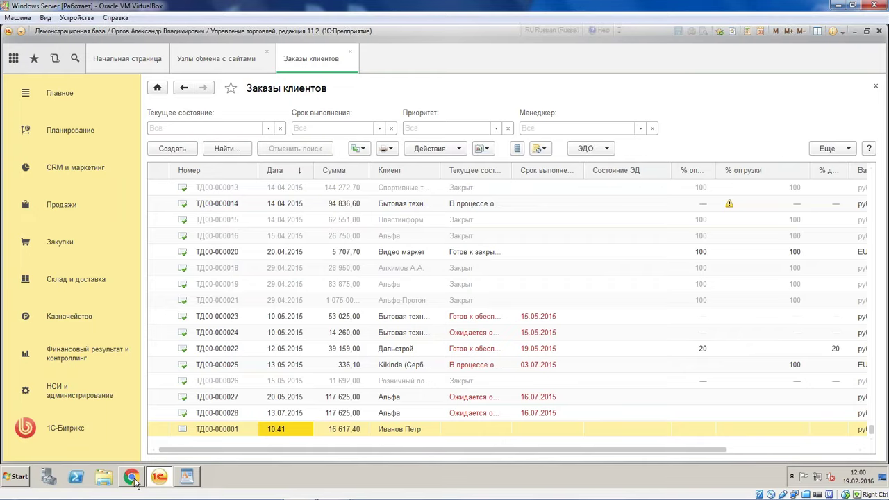
# Run Синхронизация данных > Выполнить обмен данными for the site node, then view the Bitrix orders
pyautogui.click(229, 58)
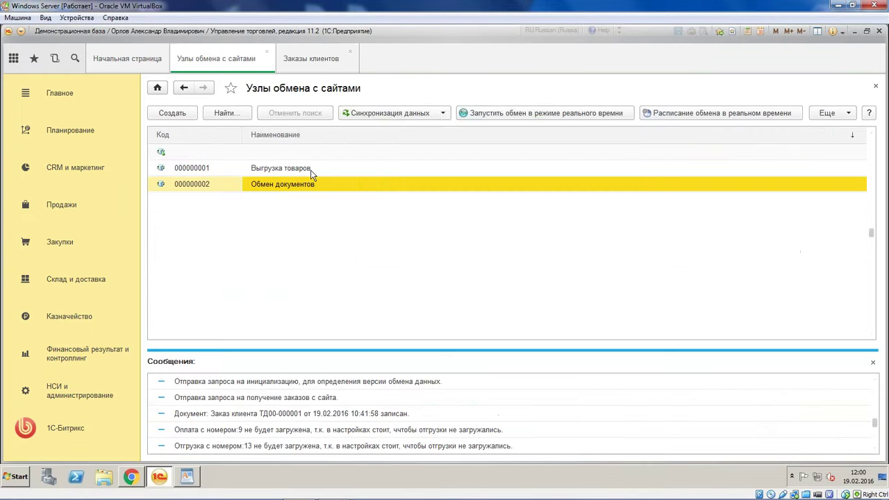
pyautogui.click(376, 114)
pyautogui.click(393, 129)
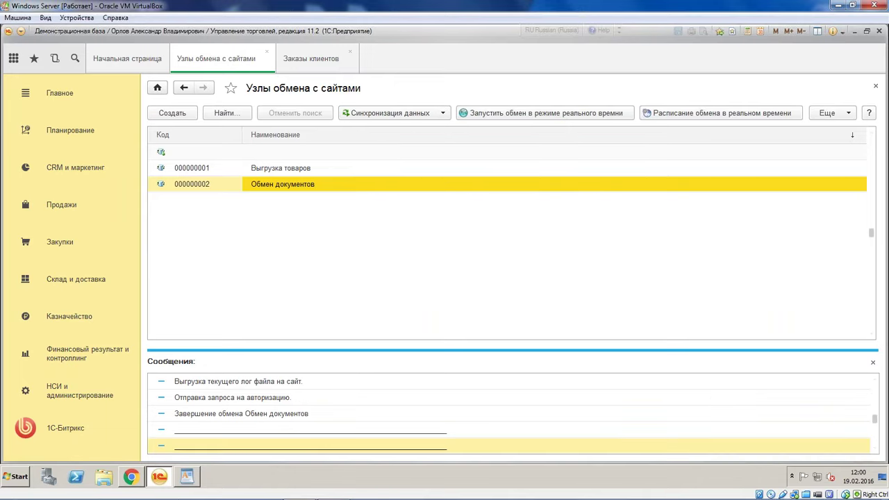
pyautogui.click(130, 476)
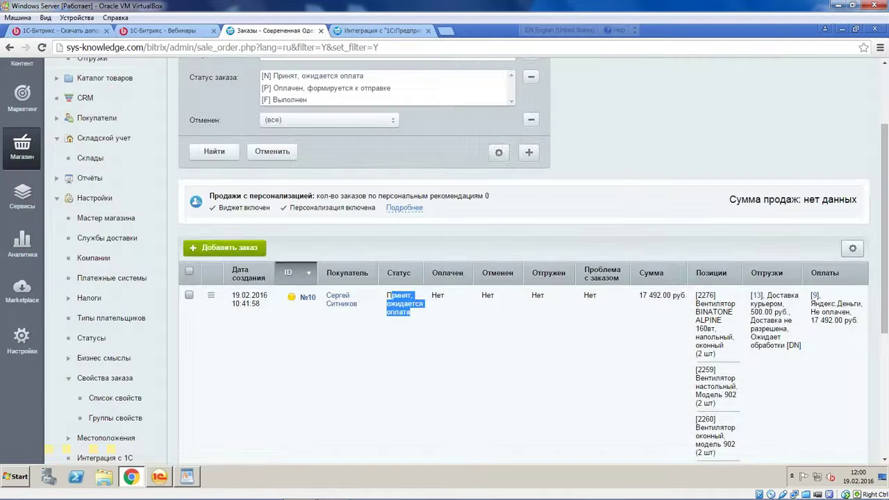
# Reload the Bitrix orders list and highlight order №10's status Оплачен, формируется к отправке
pyautogui.click(42, 47)
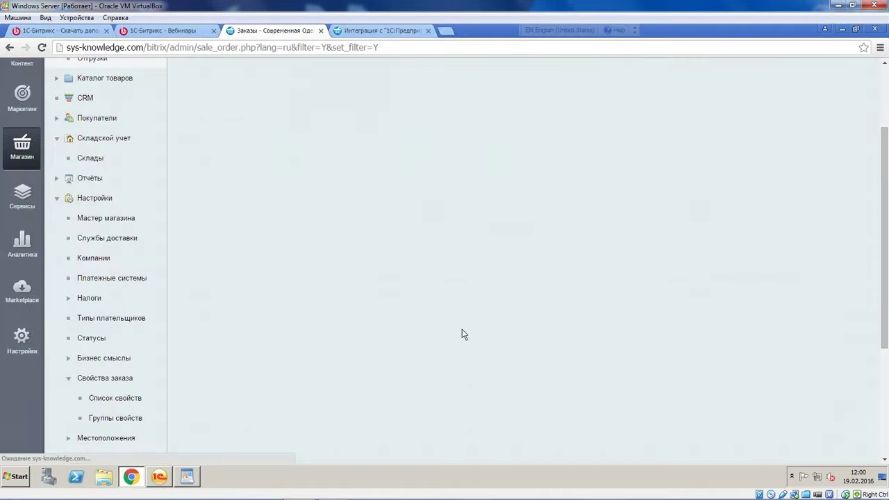
pyautogui.moveTo(387, 296); pyautogui.dragTo(422, 312)
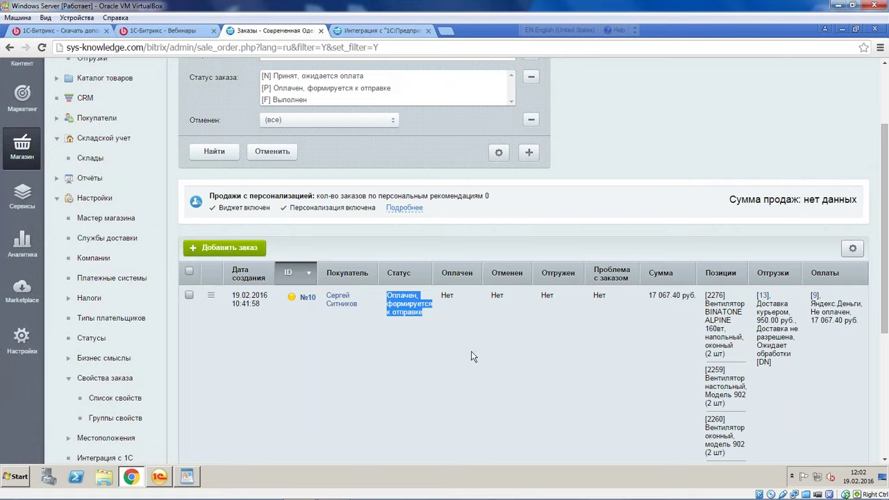
# Switch from the Bitrix orders list in Chrome to the 1C:Enterprise window
pyautogui.click(160, 477)
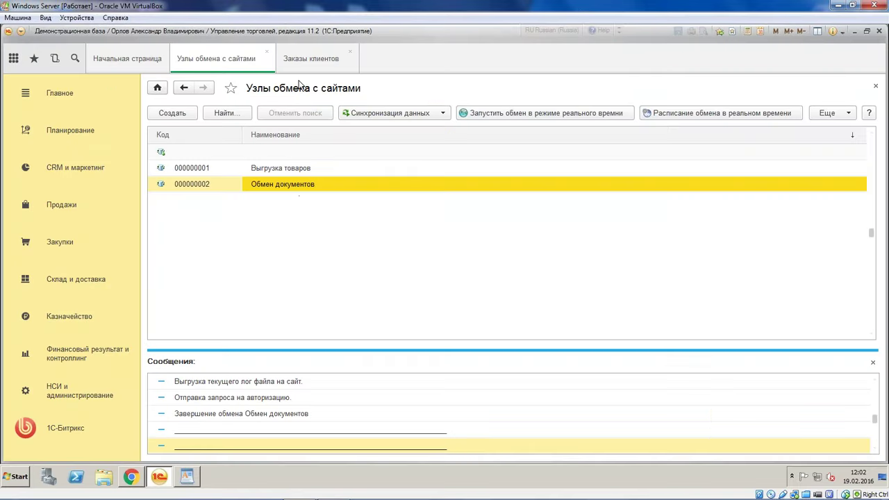
# Open customer order ТД00-000001 and the Доставка заказа item card from its goods lines
pyautogui.click(309, 59)
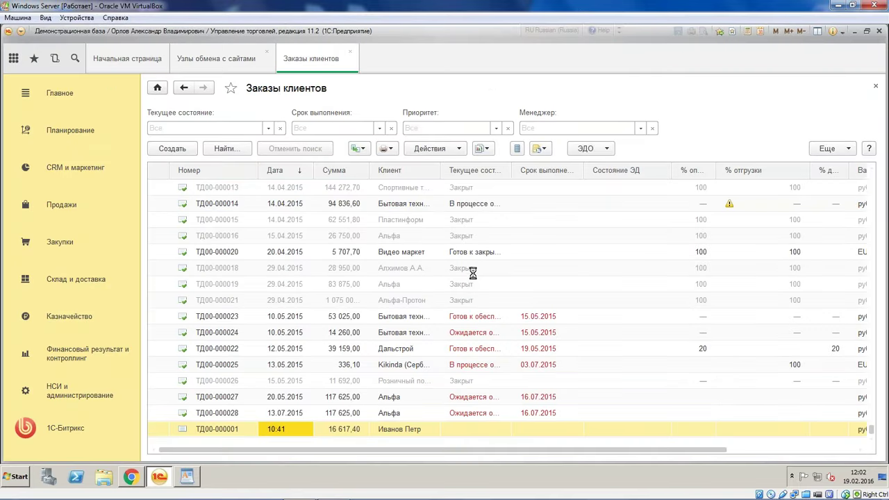
pyautogui.press('Return')
pyautogui.click(214, 169)
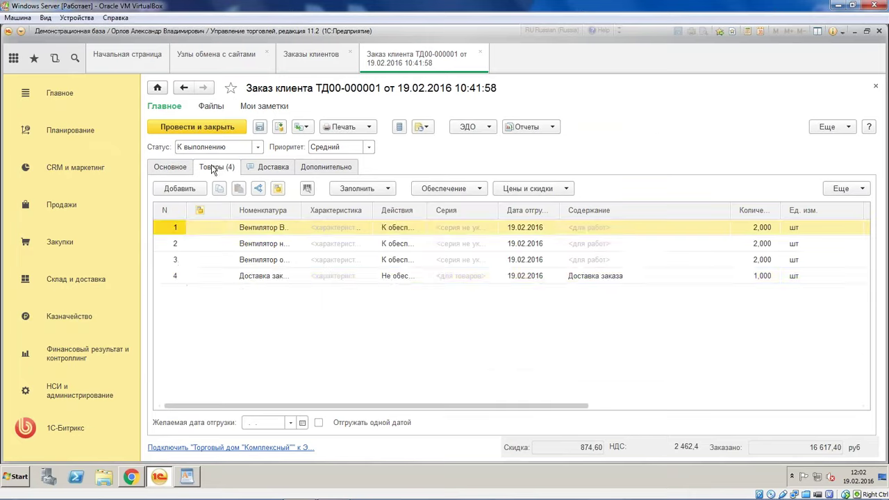
pyautogui.doubleClick(257, 276)
pyautogui.press('Escape')
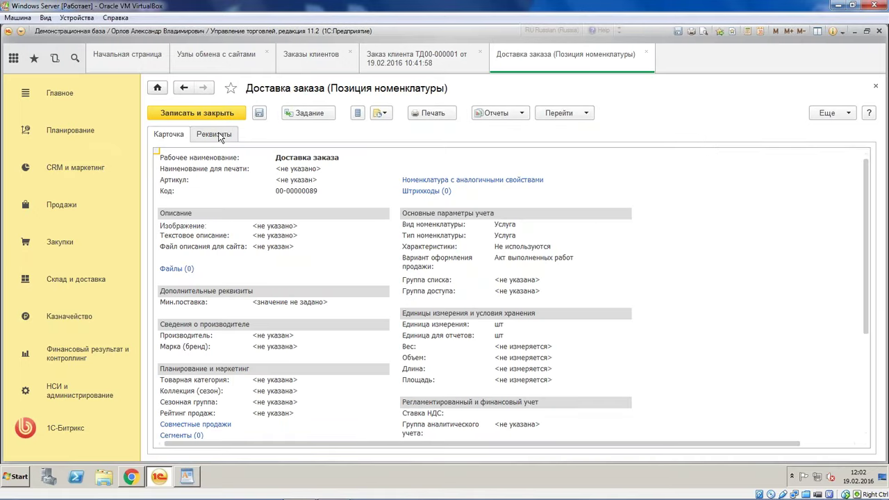
# Show all attribute groups of the Доставка заказа item and locate its empty VAT rate
pyautogui.click(219, 137)
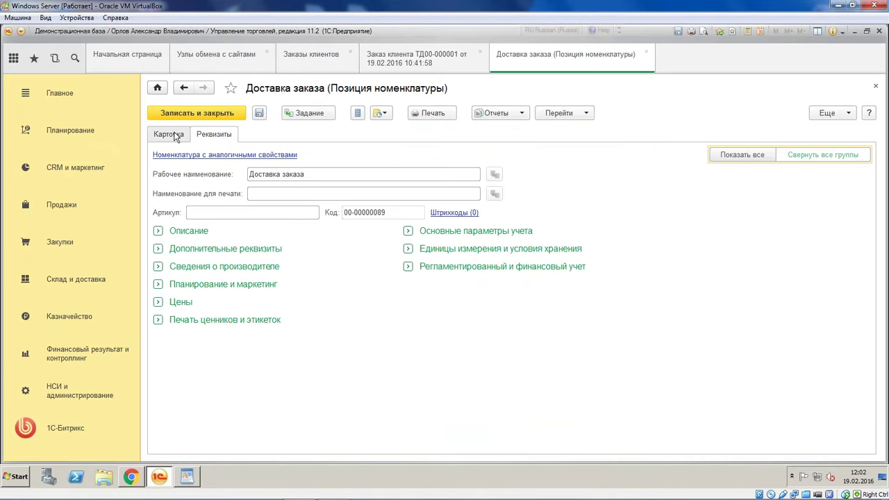
pyautogui.click(742, 154)
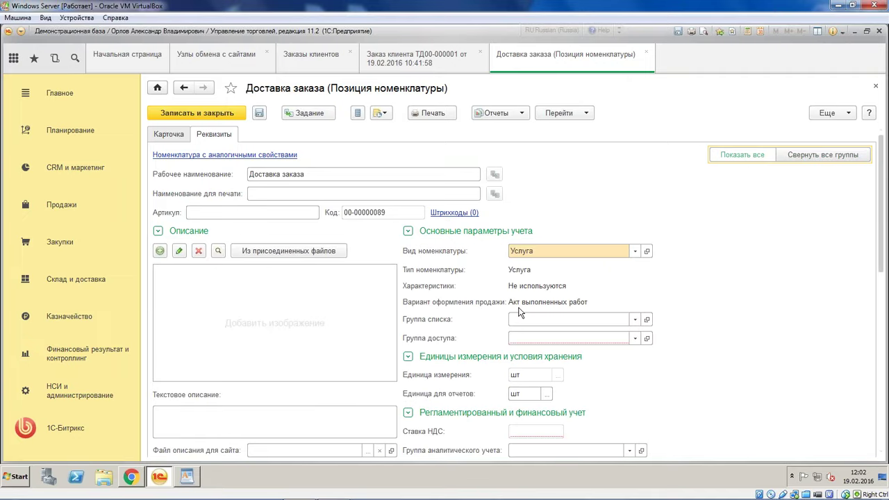
pyautogui.scroll(-2, 493, 319)
pyautogui.scroll(-2, 491, 321)
pyautogui.click(529, 322)
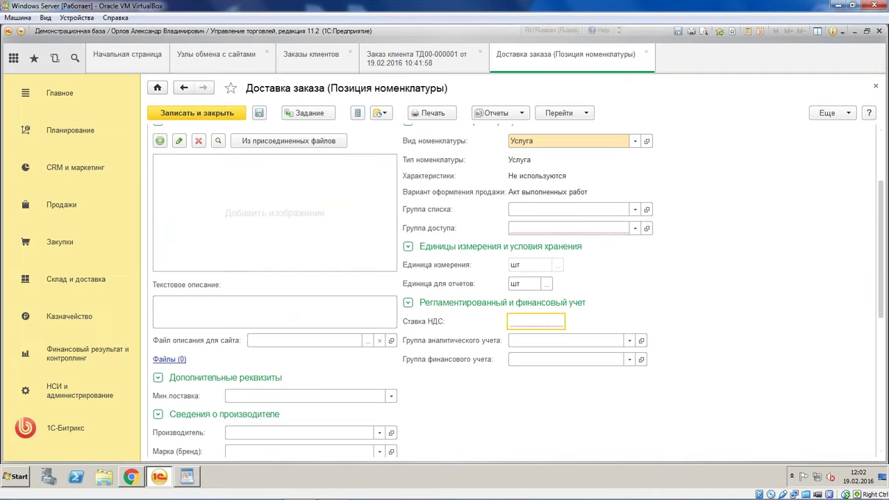
pyautogui.click(837, 114)
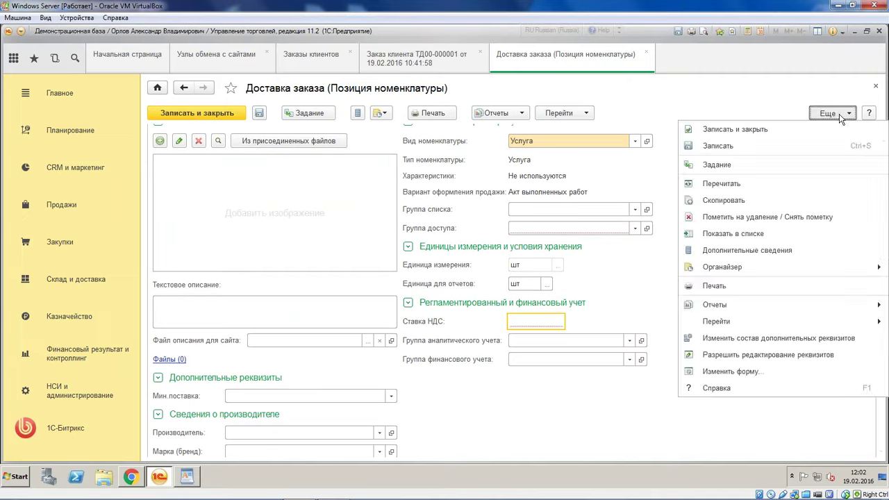
# Unlock the item's attributes for editing and set its VAT rate to 18%
pyautogui.click(764, 354)
pyautogui.click(347, 174)
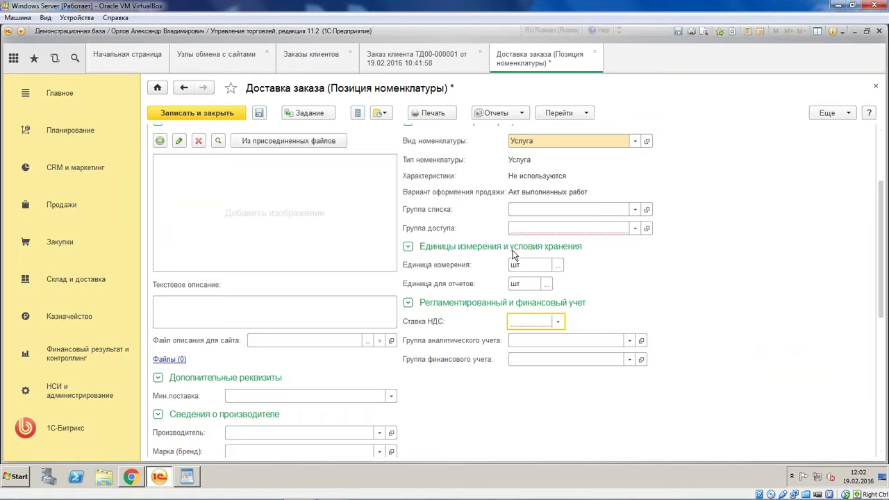
pyautogui.click(556, 324)
pyautogui.click(539, 337)
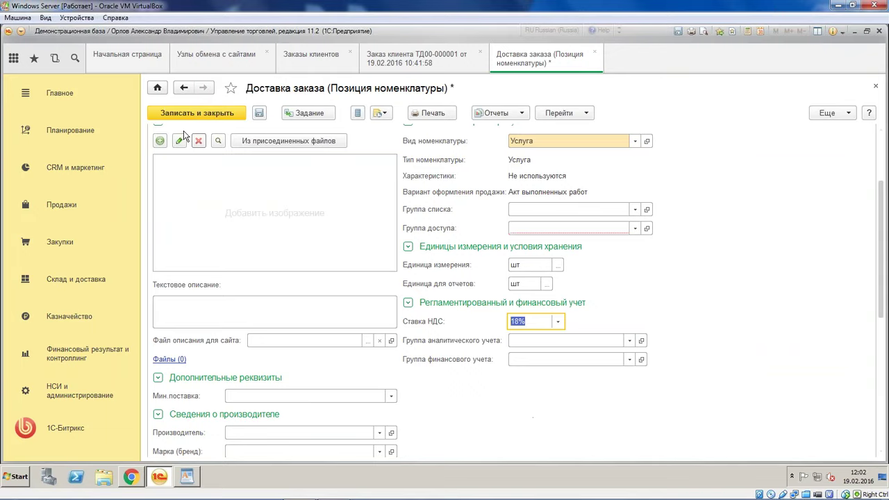
# Set the item's access group to Прочее, then save and close it
pyautogui.click(222, 111)
pyautogui.click(634, 338)
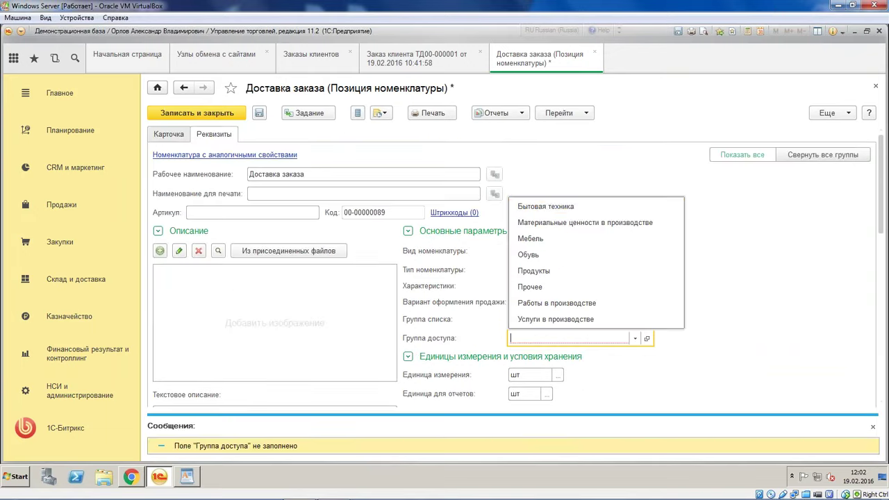
pyautogui.click(558, 287)
pyautogui.click(190, 111)
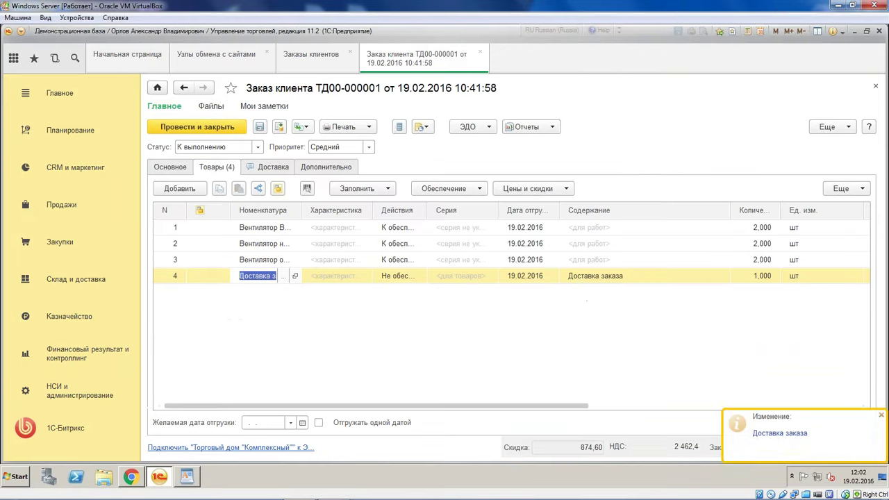
# Open and enlarge the order's Дополнительные сведения, reviewing status, status date, site, address and comment
pyautogui.click(399, 126)
pyautogui.moveTo(409, 150); pyautogui.dragTo(356, 75)
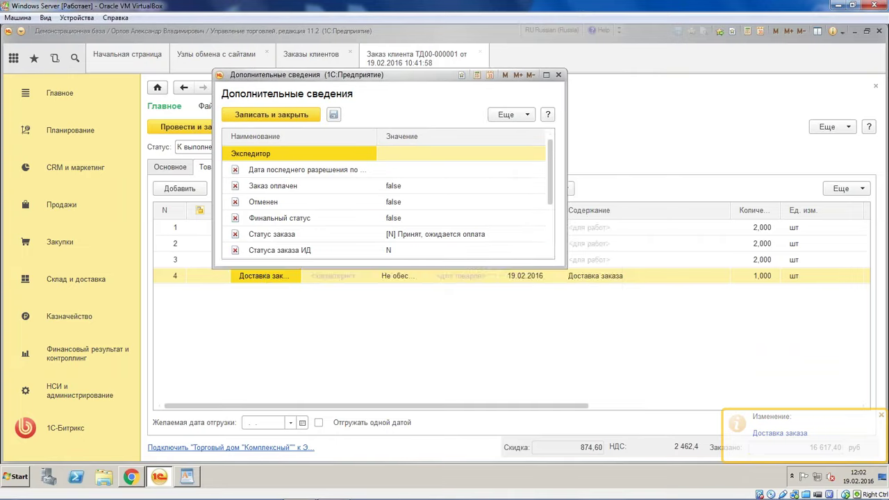
pyautogui.moveTo(567, 266); pyautogui.dragTo(778, 393)
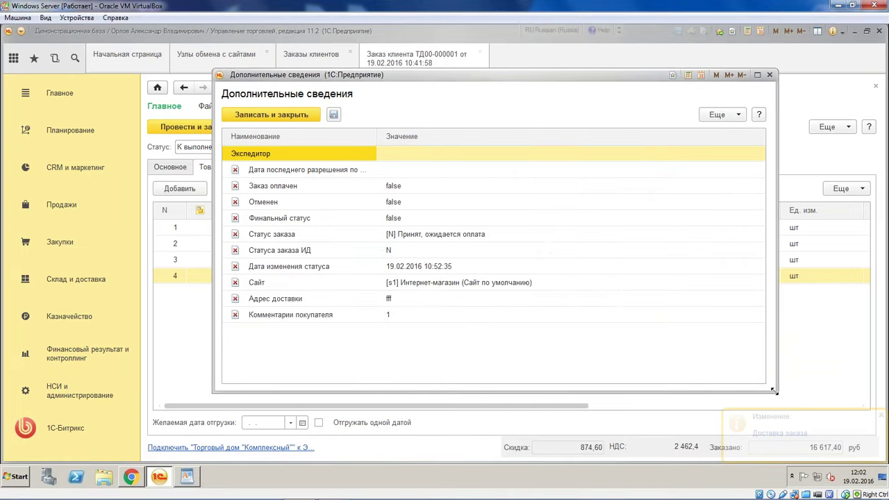
pyautogui.click(529, 268)
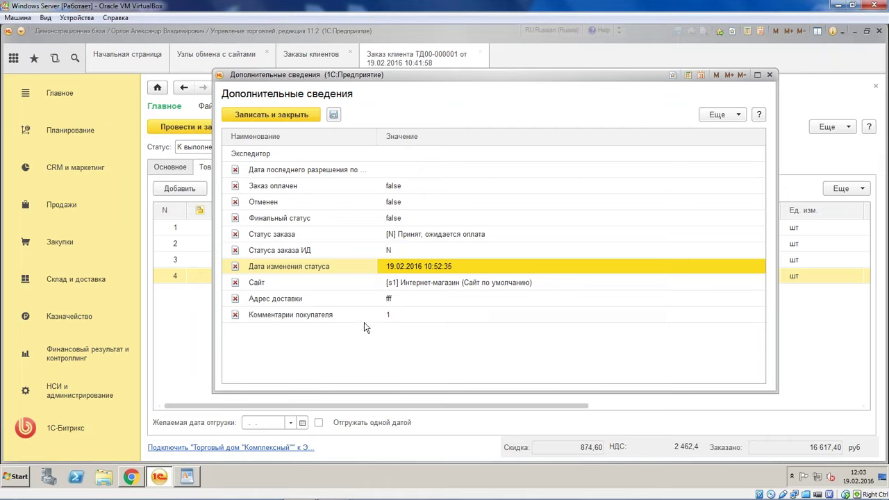
pyautogui.click(425, 316)
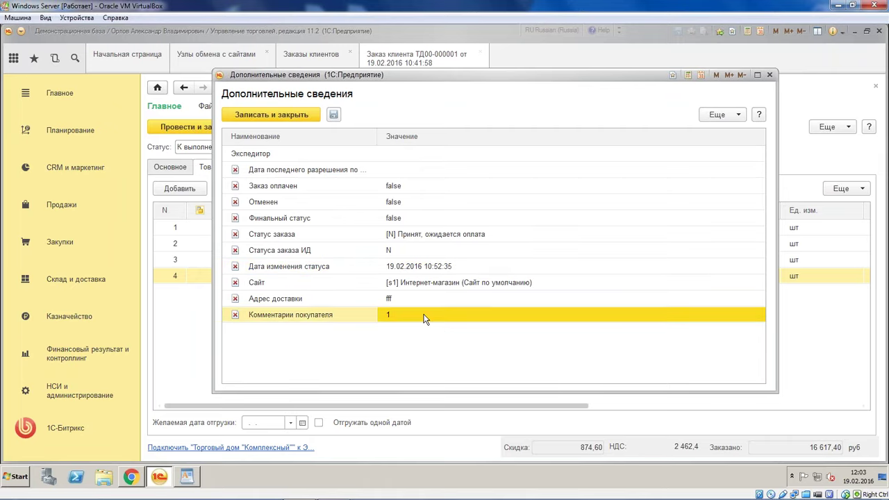
pyautogui.click(418, 267)
pyautogui.click(417, 282)
pyautogui.click(408, 300)
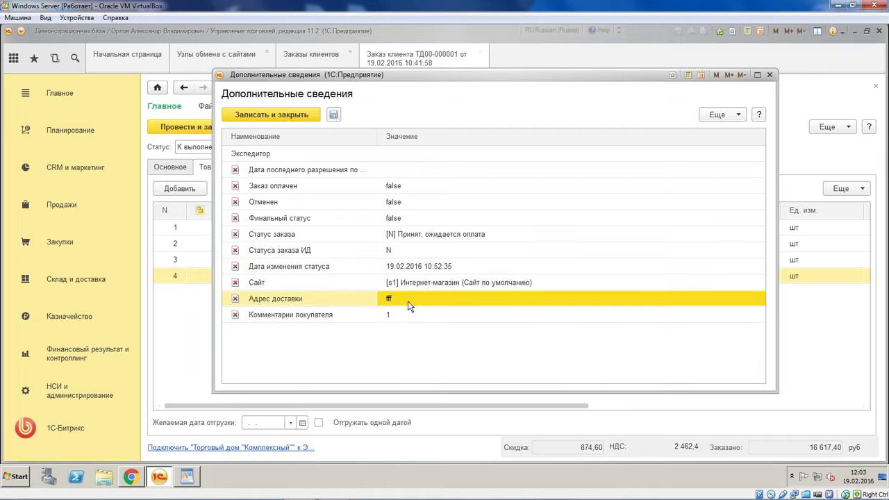
pyautogui.click(430, 233)
pyautogui.click(431, 202)
pyautogui.click(435, 172)
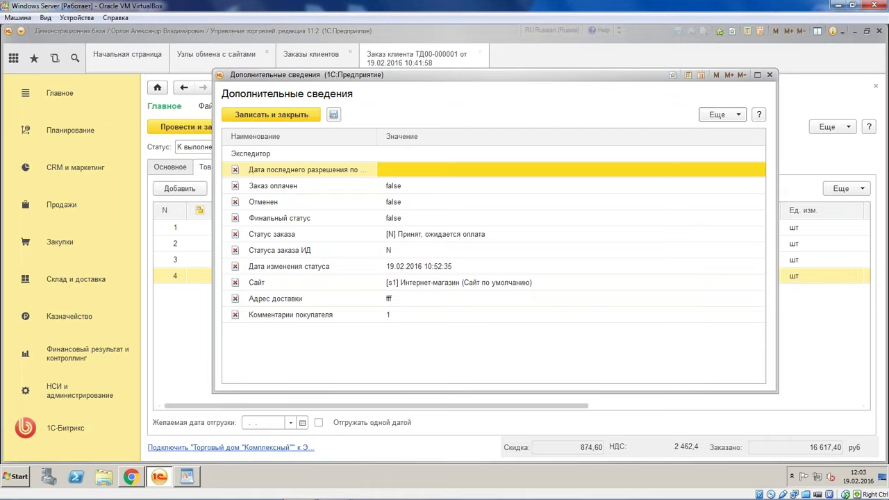
pyautogui.click(291, 172)
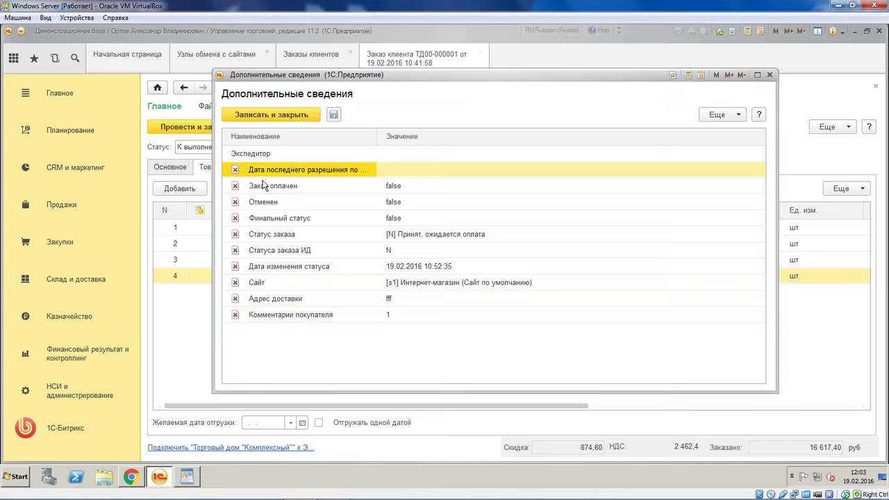
# In the Bitrix admin panel, open the list of order properties
pyautogui.click(131, 476)
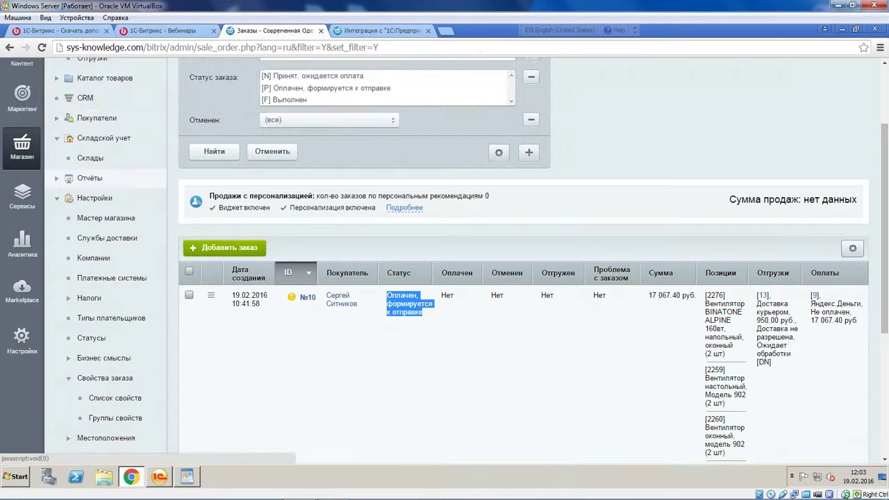
pyautogui.scroll(-3, 27, 187)
pyautogui.scroll(5, 28, 187)
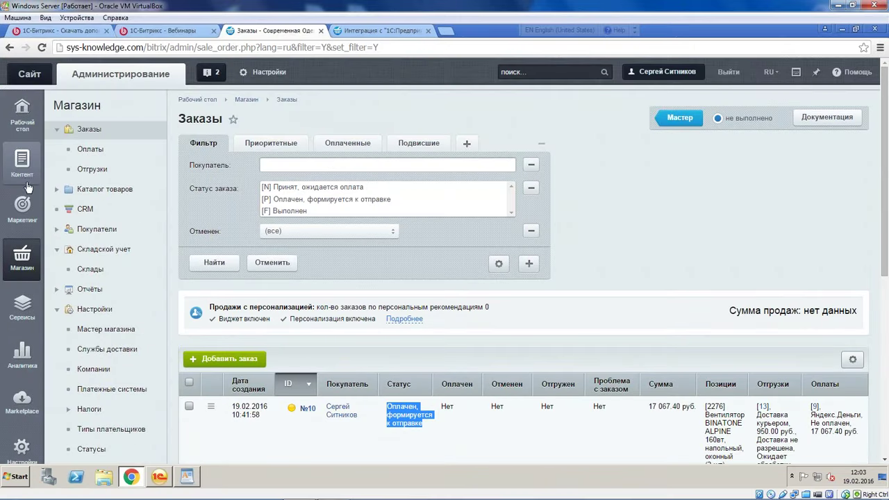
pyautogui.scroll(-1, 40, 186)
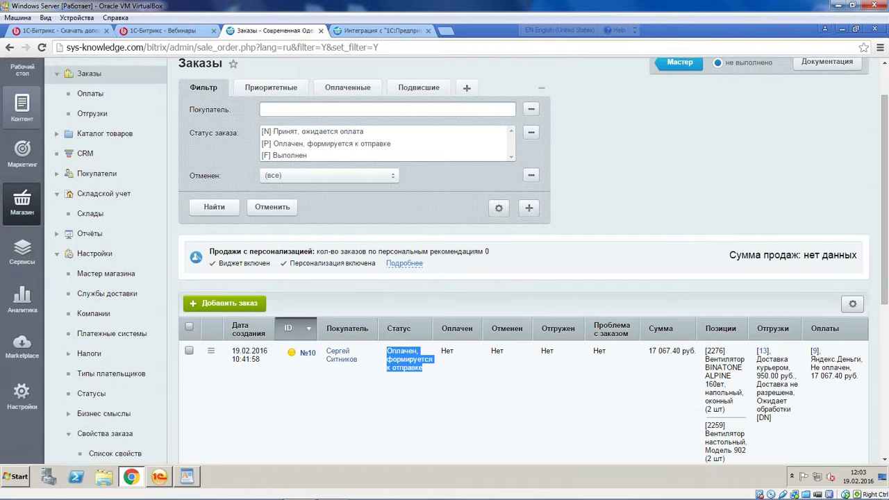
pyautogui.scroll(-3, 128, 281)
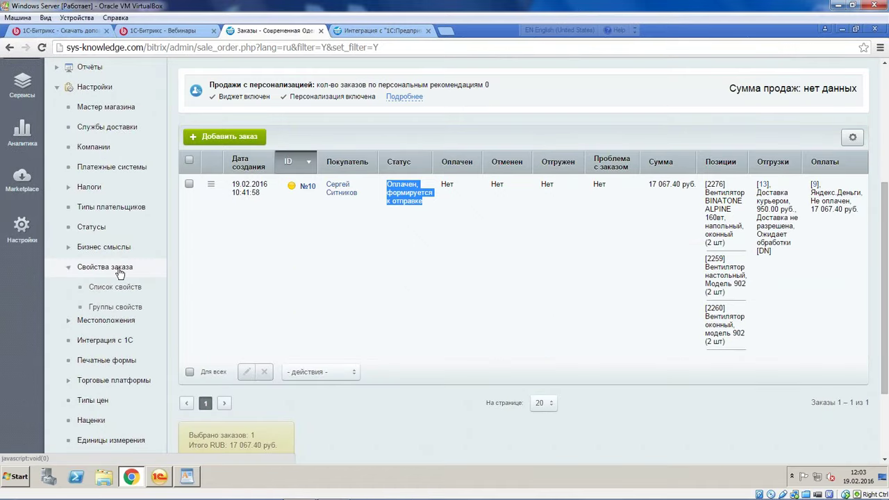
pyautogui.click(134, 288)
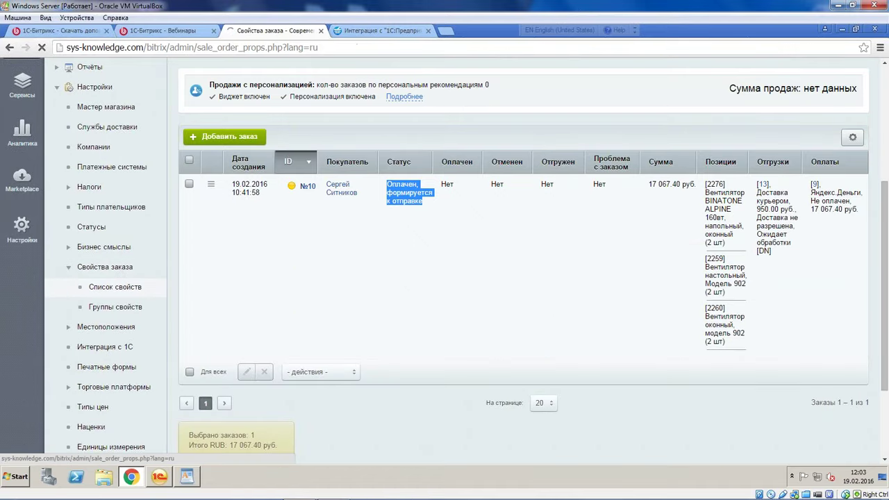
pyautogui.scroll(-2, 278, 222)
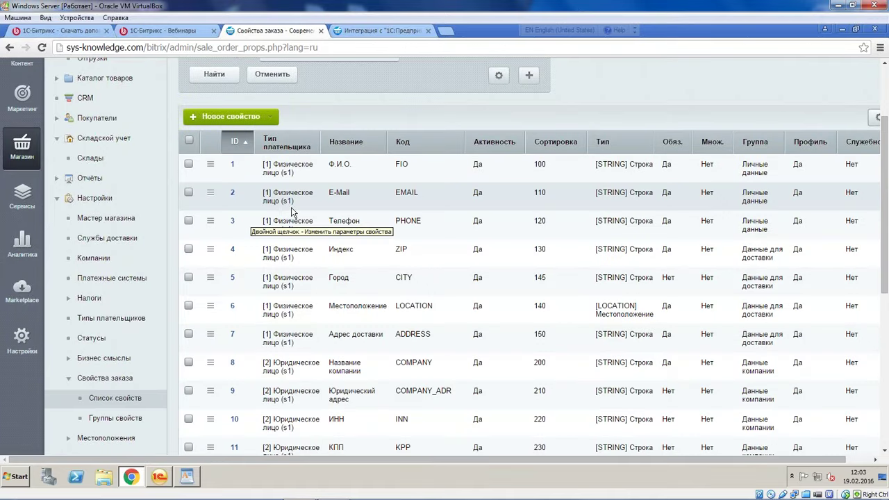
# Create an order property named 123 for payer type Физическое лицо and save it
pyautogui.click(230, 116)
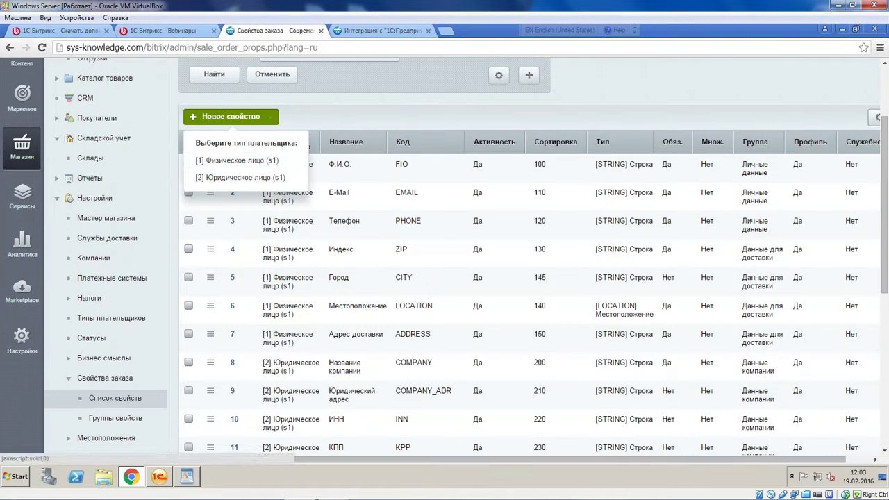
pyautogui.click(258, 162)
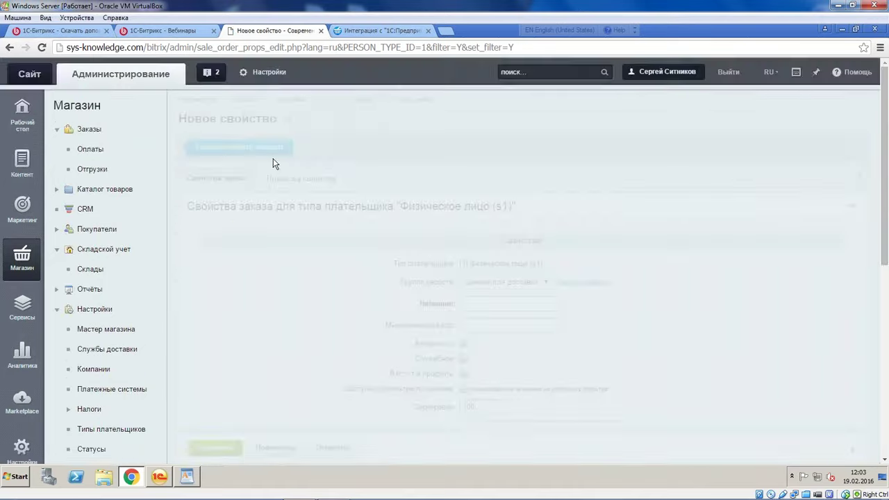
pyautogui.scroll(-2, 273, 159)
pyautogui.click(491, 193)
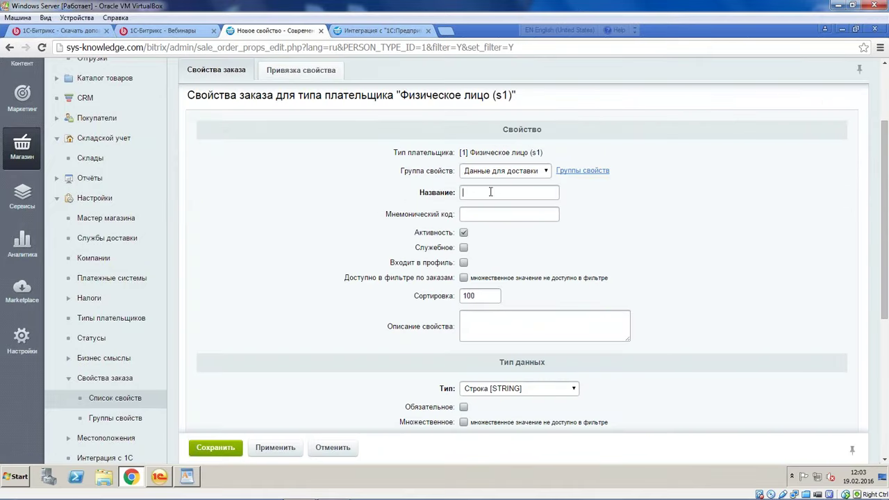
pyautogui.write('123')
pyautogui.click(493, 213)
pyautogui.scroll(-3, 499, 189)
pyautogui.scroll(-2, 498, 189)
pyautogui.click(215, 393)
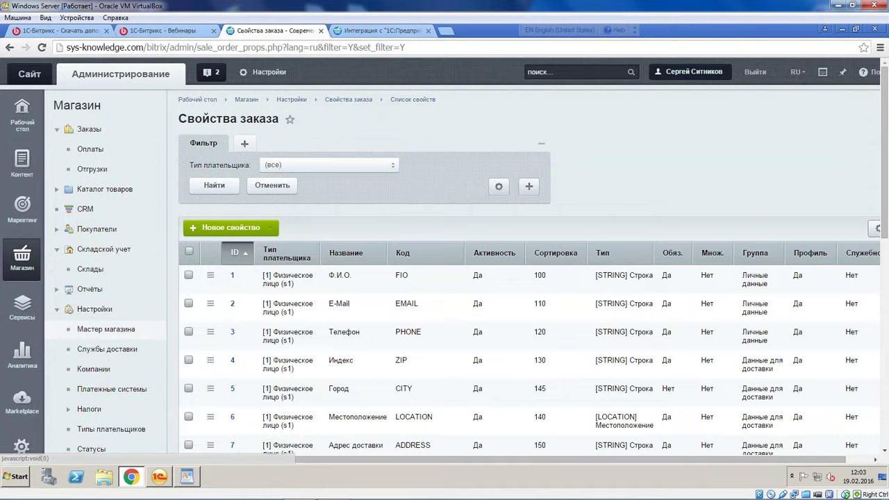
pyautogui.scroll(-4, 88, 325)
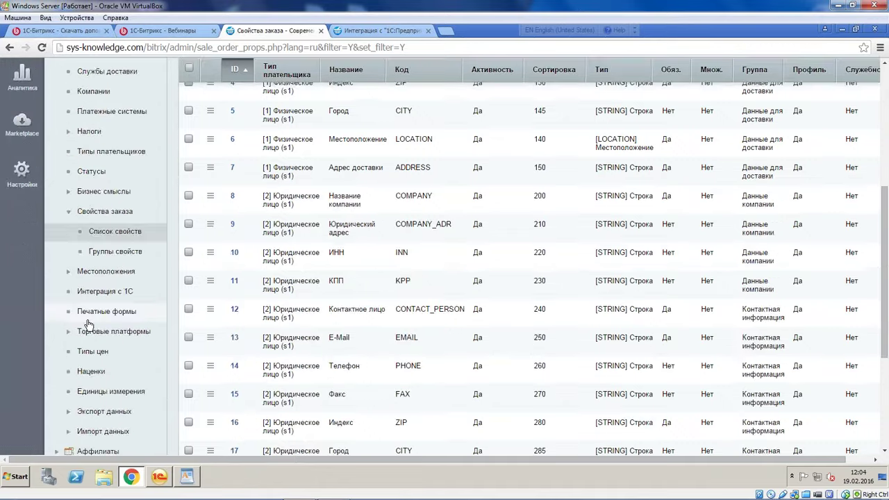
# In the 1C integration settings, add a parameter row sourced from order property 123
pyautogui.click(105, 291)
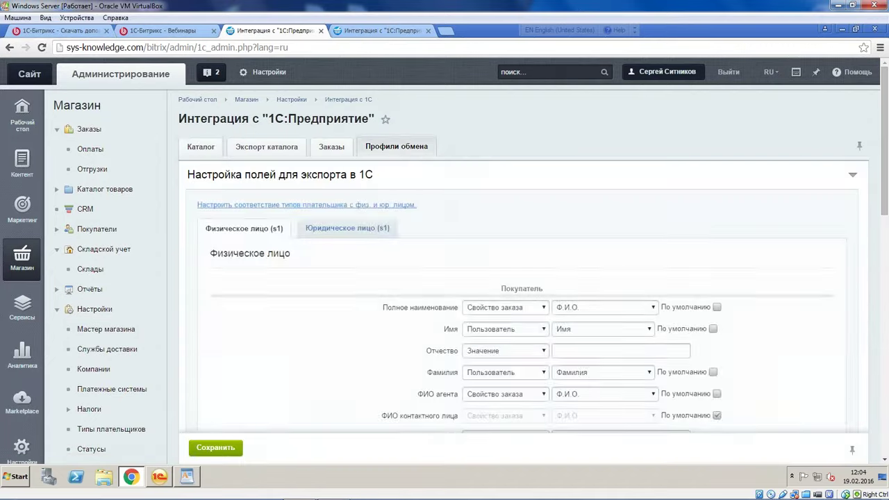
pyautogui.scroll(-12, 270, 212)
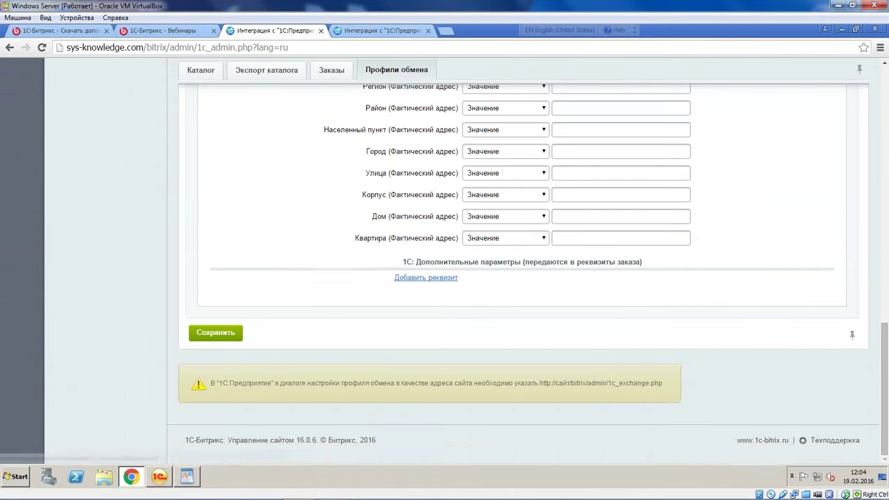
pyautogui.click(429, 278)
pyautogui.click(497, 282)
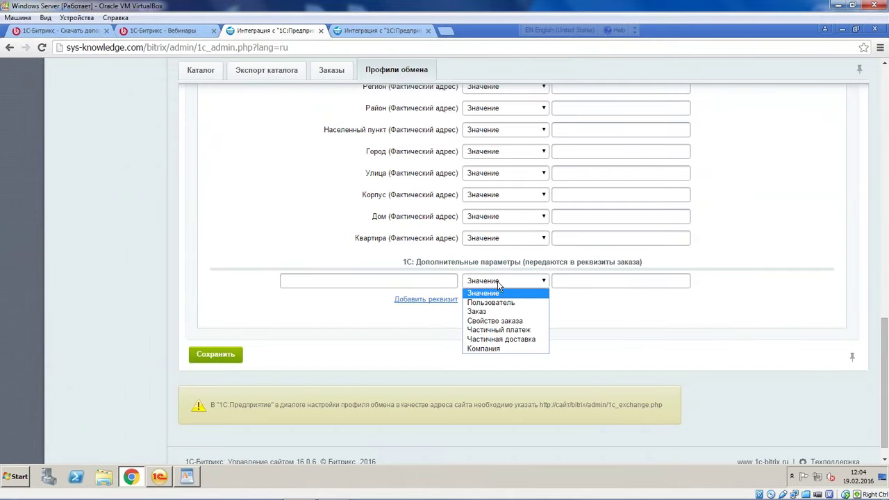
pyautogui.click(517, 321)
pyautogui.click(592, 285)
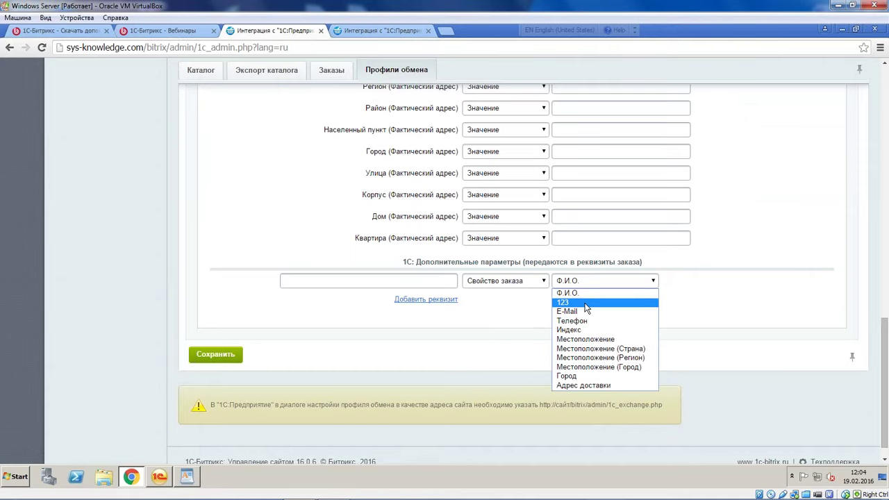
pyautogui.click(578, 303)
# Name the new parameter 123 and save the exchange profile
pyautogui.click(331, 279)
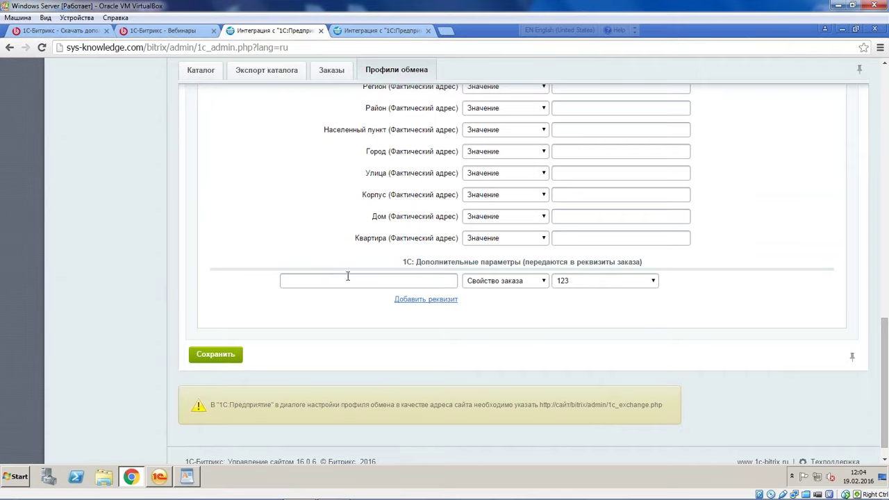
pyautogui.write('aasdfsd')
pyautogui.doubleClick(324, 281)
pyautogui.write('123')
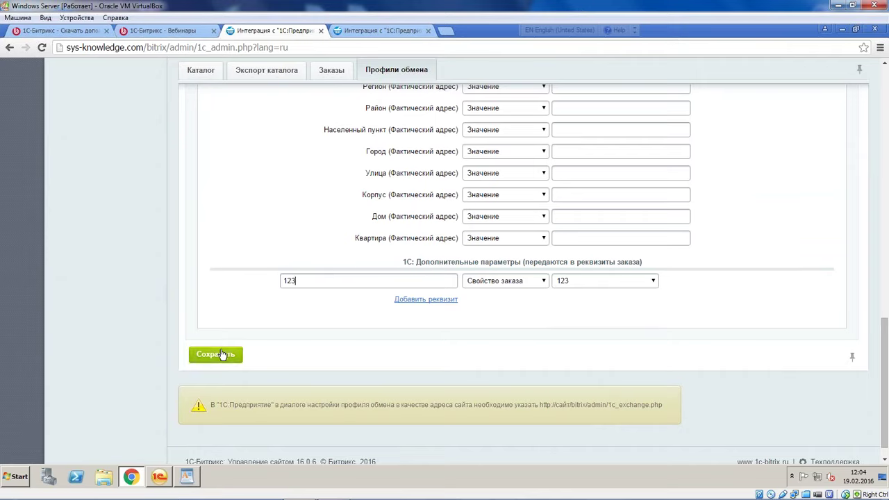
pyautogui.click(217, 357)
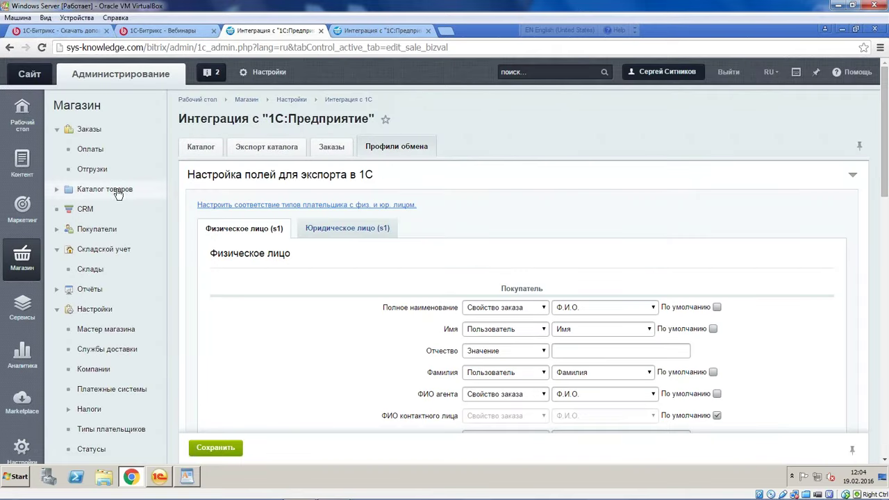
# Open Bitrix order №10's parameters and review its buyer details
pyautogui.click(89, 129)
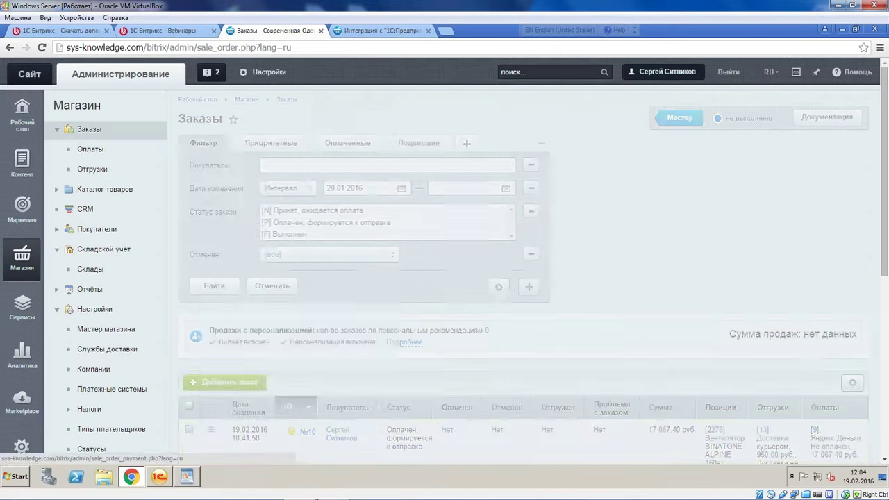
pyautogui.click(210, 430)
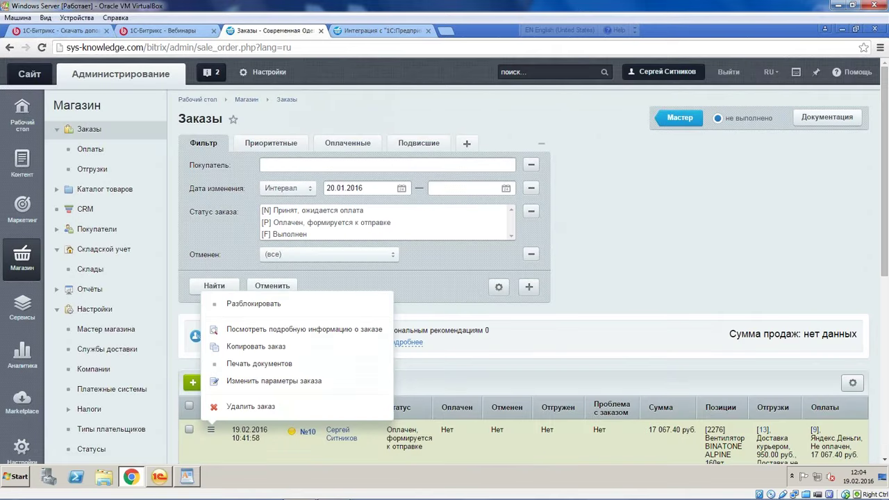
pyautogui.click(264, 381)
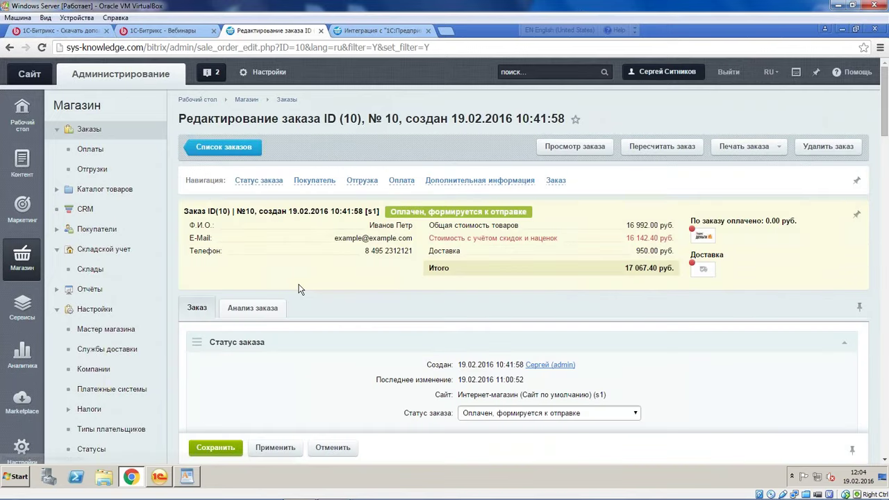
pyautogui.scroll(-4, 300, 289)
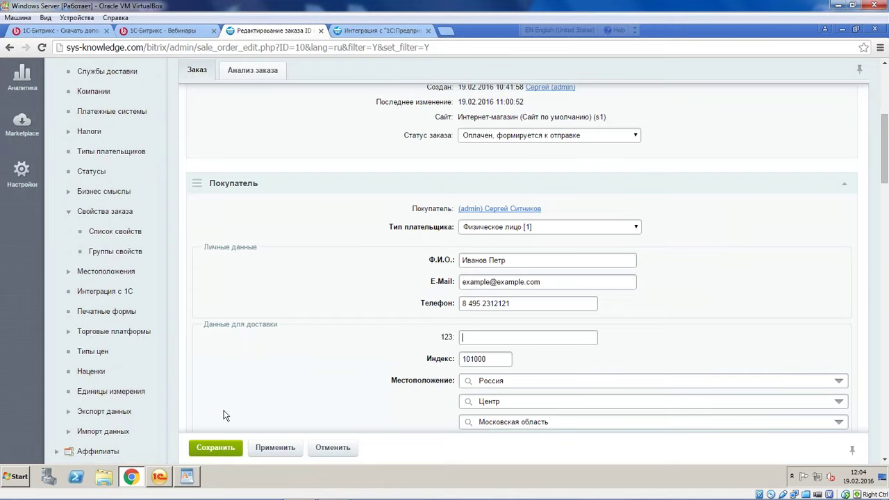
pyautogui.scroll(4, 295, 386)
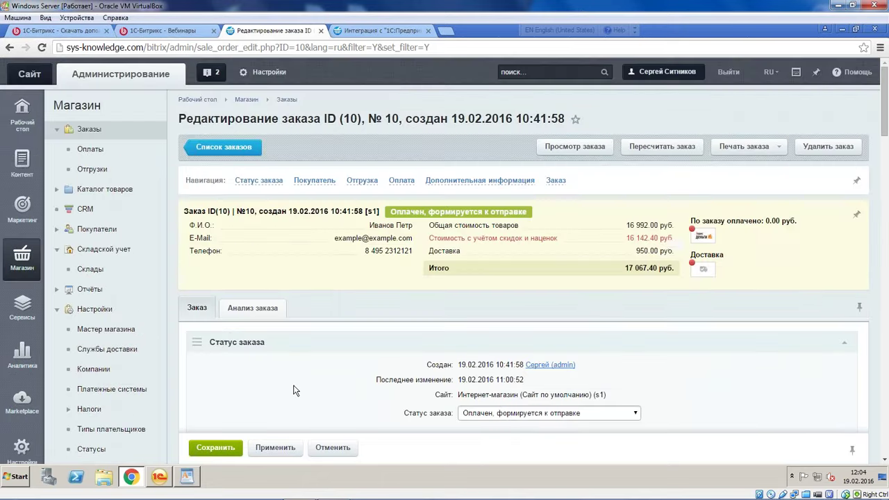
# In 1C, close the additional details and order ТД00-000001, then start a new customer order
pyautogui.click(158, 477)
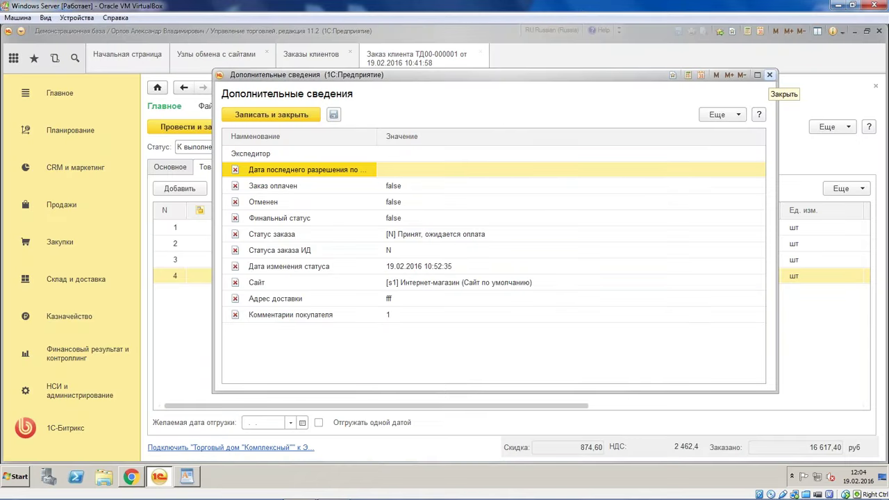
pyautogui.click(769, 74)
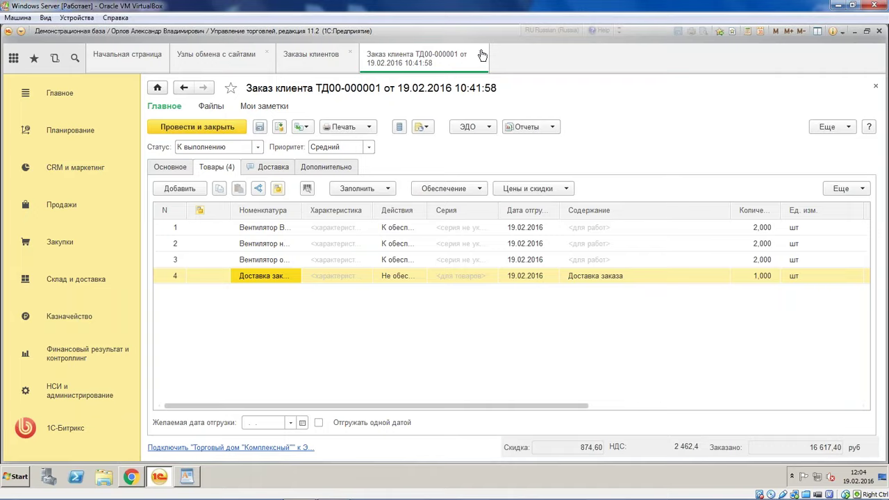
pyautogui.click(482, 54)
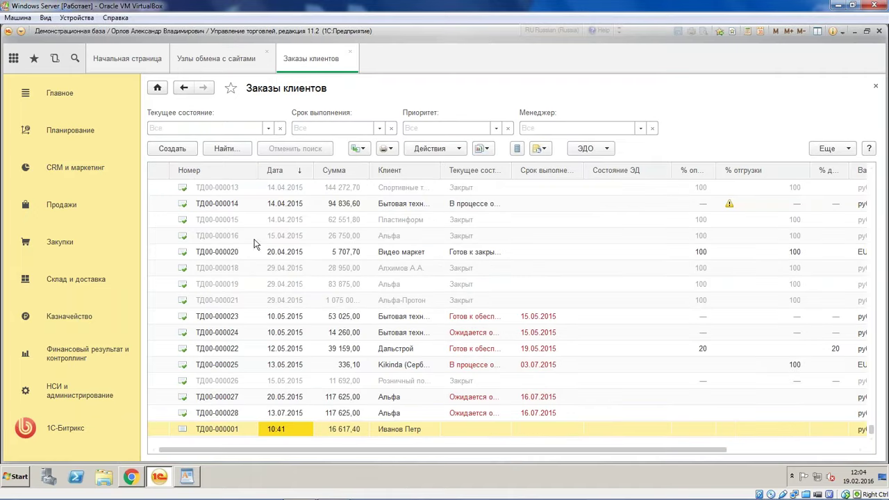
pyautogui.click(173, 148)
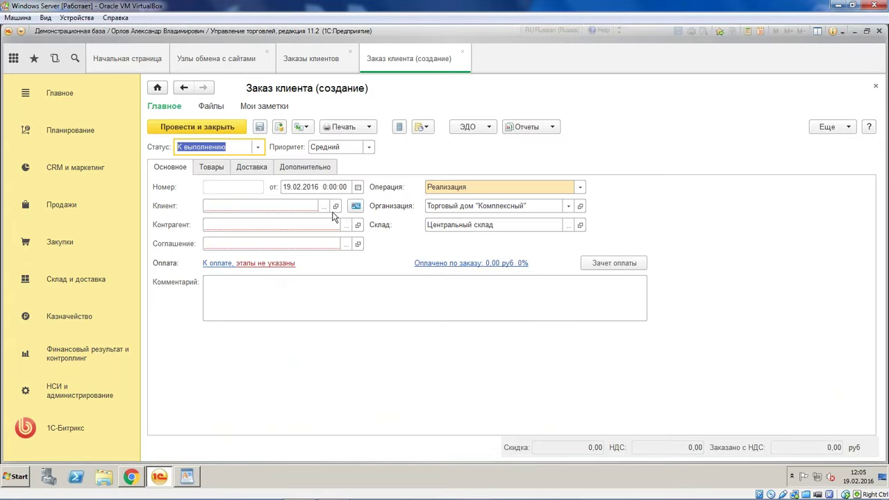
# Set the order's client to Kikinda (Сербия) with the Продажа в розницу agreement
pyautogui.click(345, 225)
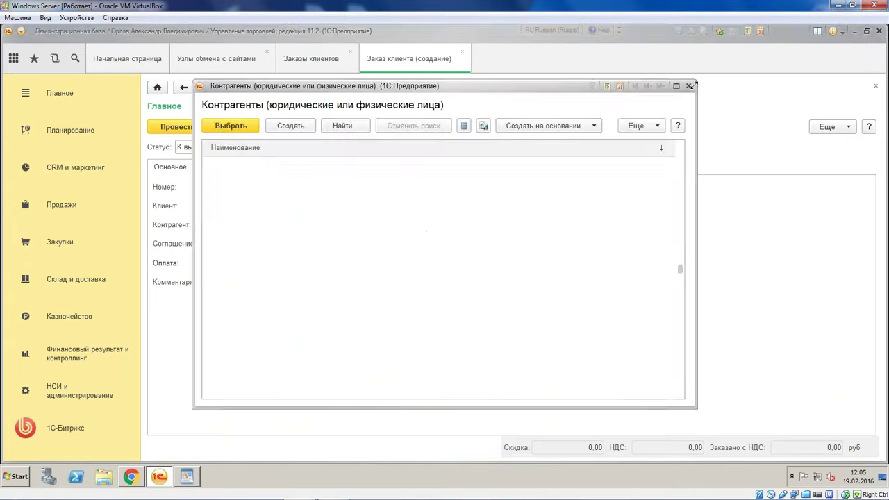
pyautogui.click(688, 86)
pyautogui.click(332, 206)
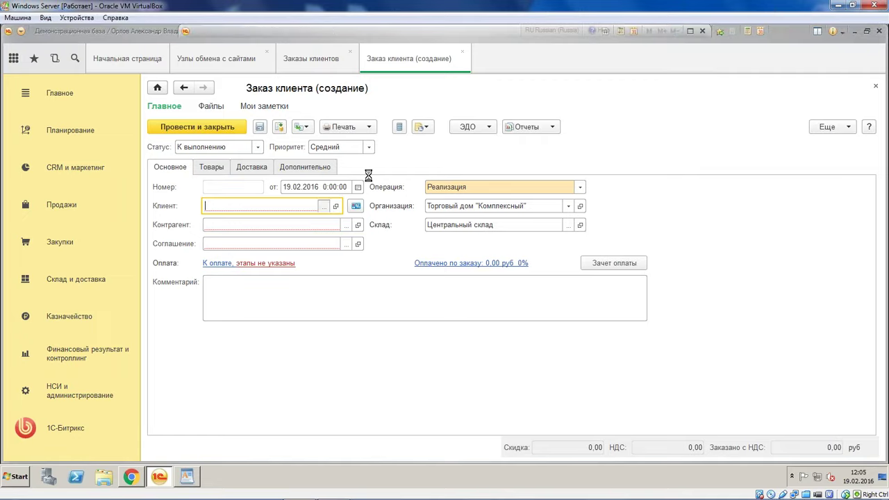
pyautogui.doubleClick(250, 111)
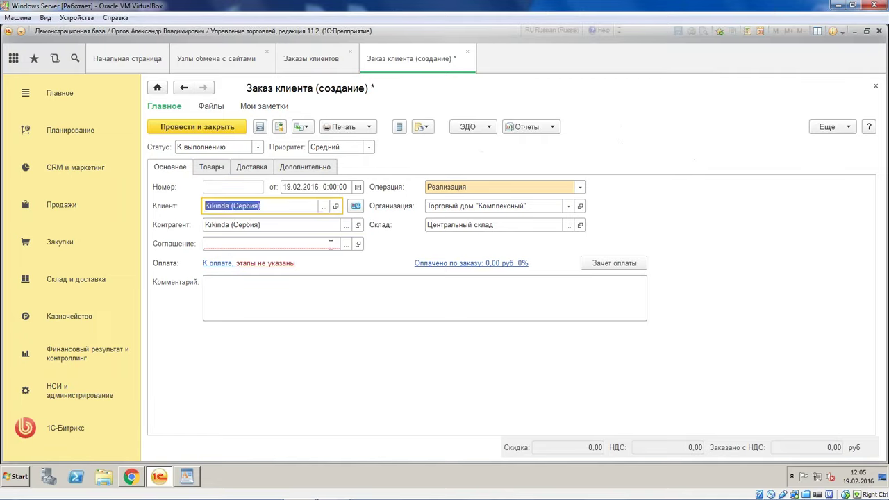
pyautogui.click(342, 244)
pyautogui.doubleClick(283, 351)
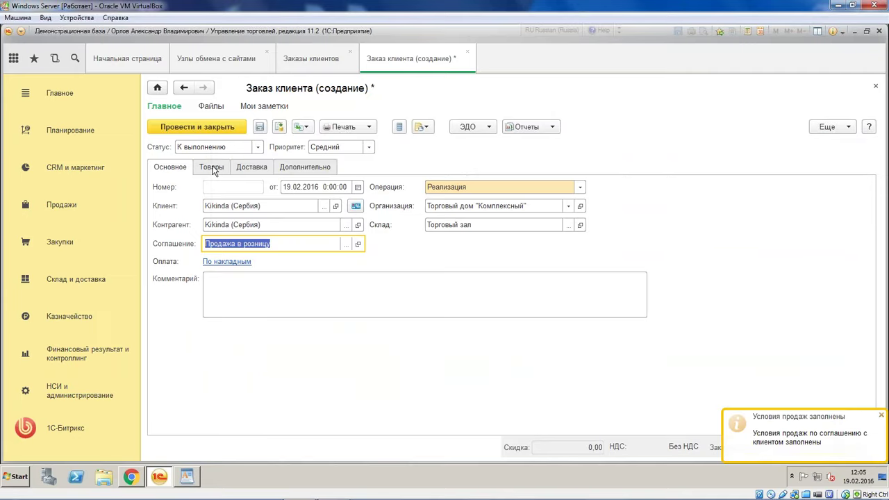
# Add a goods line for Ботинки женские демисезонные, size 35 beige leather variant
pyautogui.click(213, 171)
pyautogui.click(181, 189)
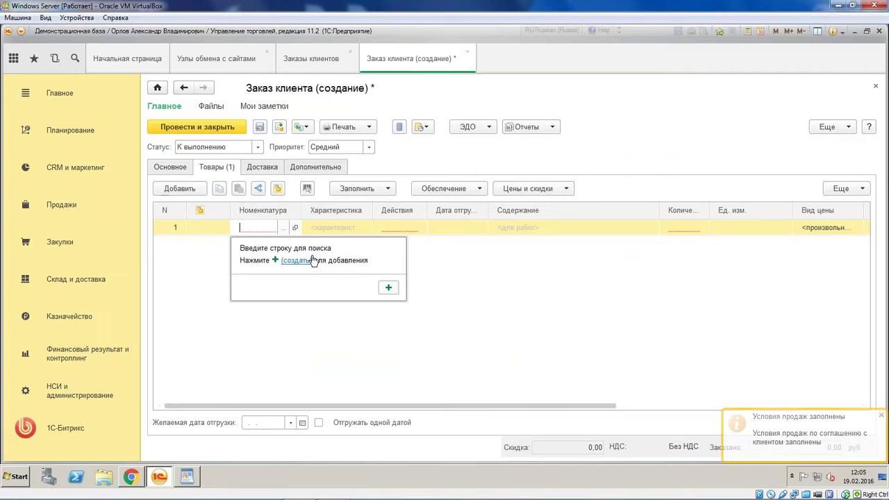
pyautogui.click(283, 228)
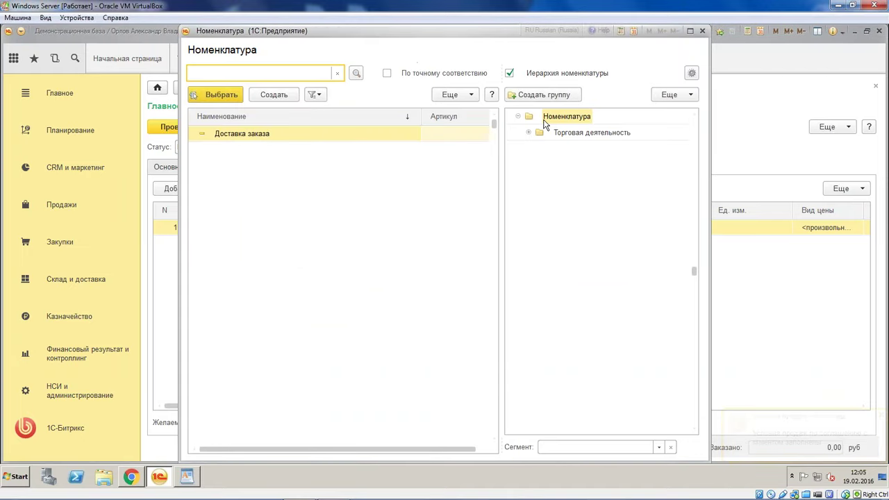
pyautogui.click(530, 133)
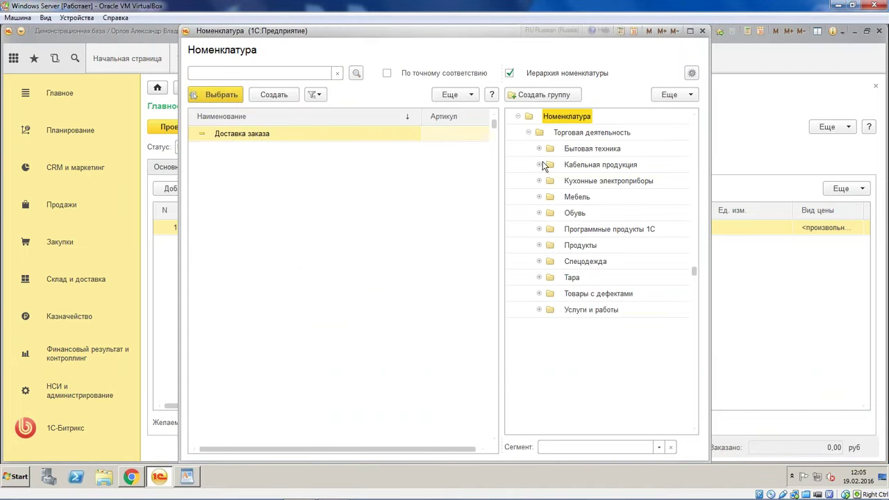
pyautogui.click(540, 214)
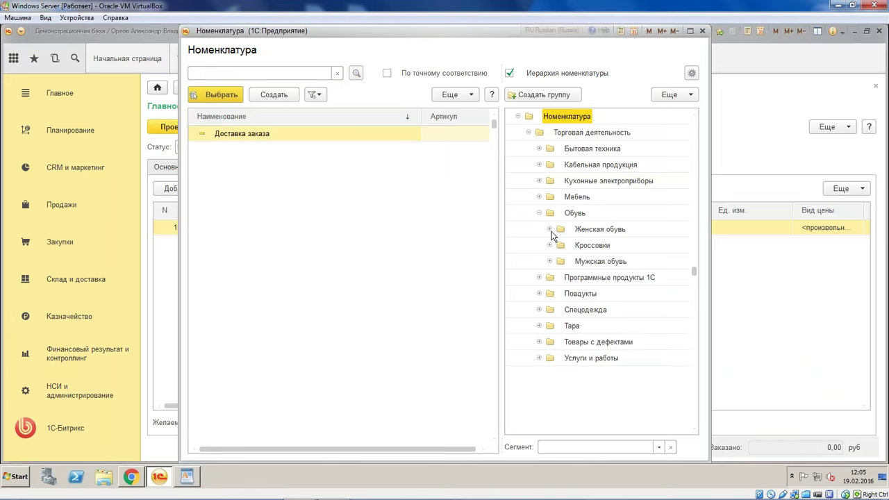
pyautogui.click(583, 230)
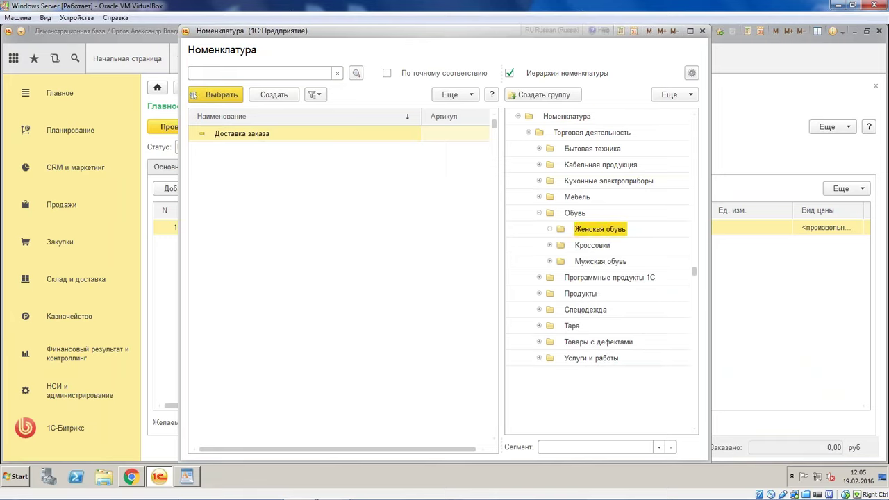
pyautogui.doubleClick(264, 134)
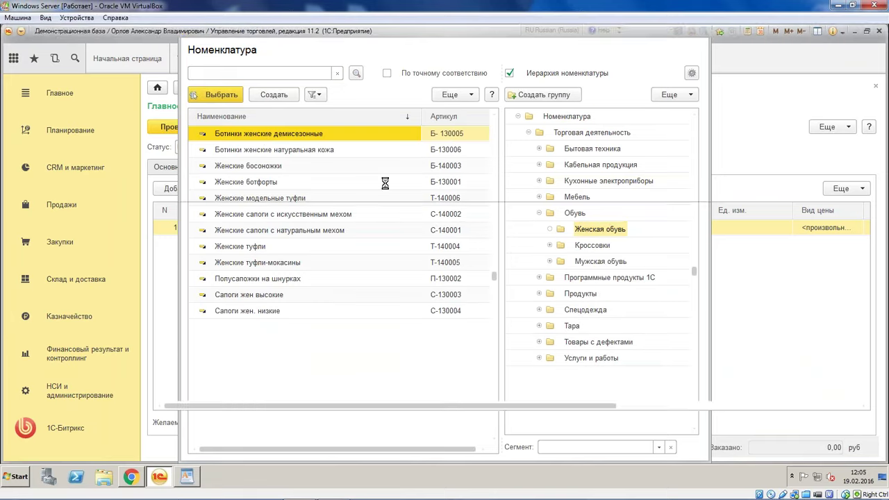
pyautogui.click(358, 227)
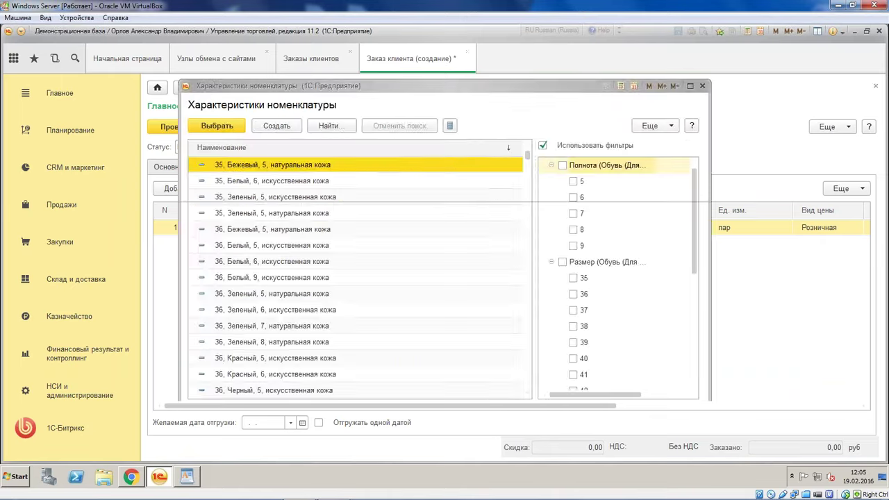
pyautogui.doubleClick(299, 165)
# Set the line's shipment date to 19.02.2016 and quantity to 1
pyautogui.click(452, 227)
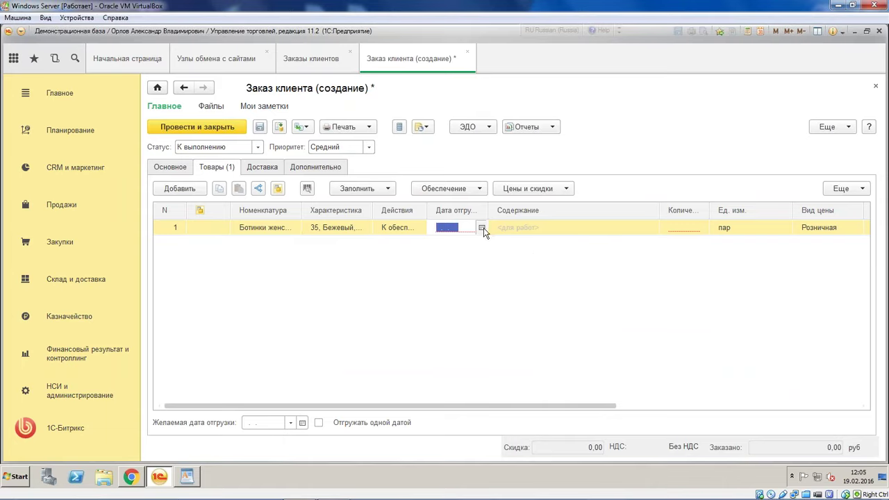
pyautogui.click(481, 227)
pyautogui.click(591, 319)
pyautogui.click(683, 234)
pyautogui.write('1')
pyautogui.click(645, 322)
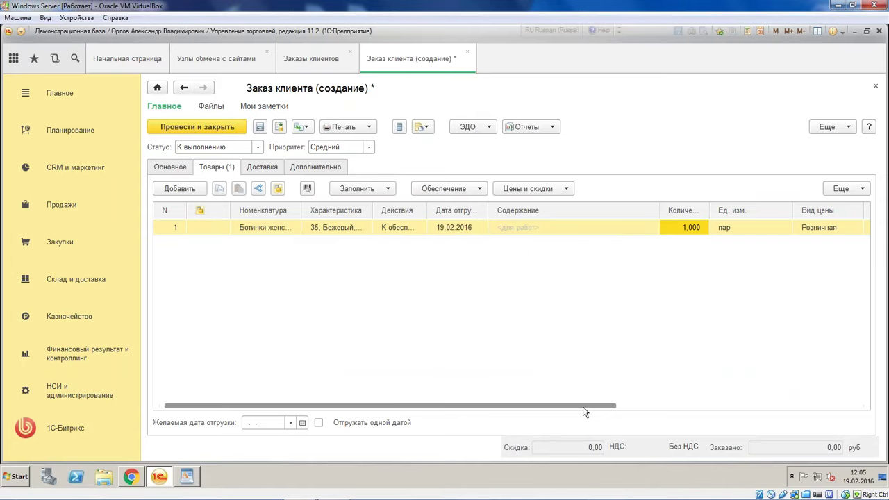
pyautogui.moveTo(586, 410); pyautogui.dragTo(816, 406)
# Give the line an arbitrary price type with a price of 1 000,00
pyautogui.click(548, 230)
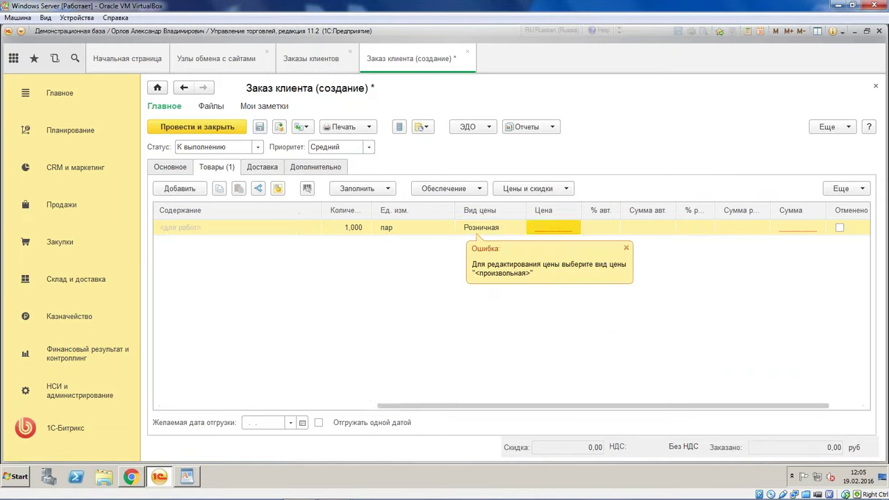
pyautogui.click(497, 228)
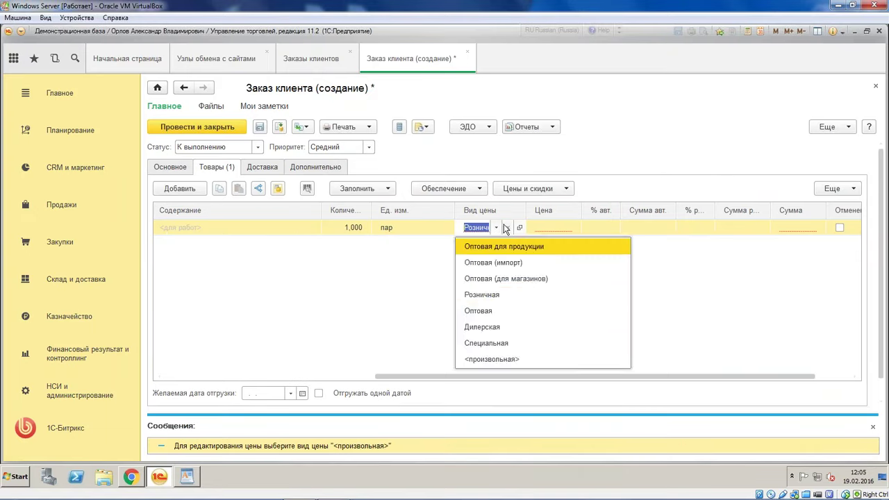
pyautogui.press('Escape')
pyautogui.click(509, 228)
pyautogui.click(548, 229)
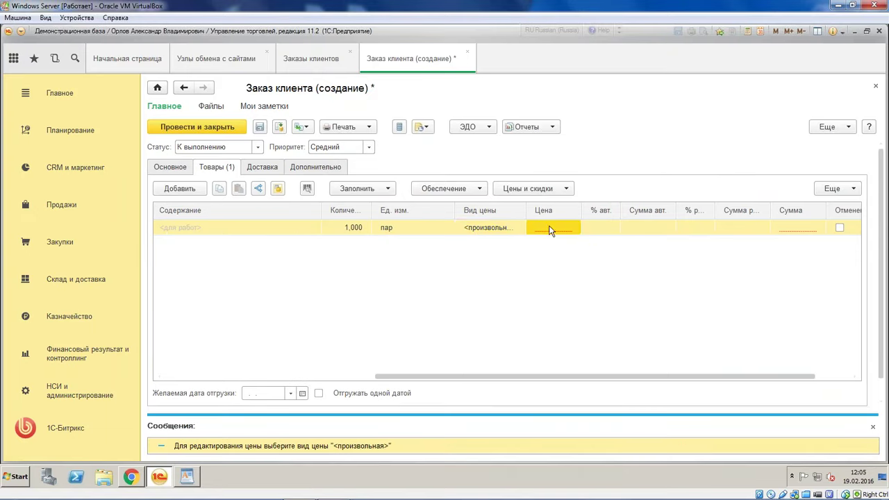
pyautogui.write('1 000')
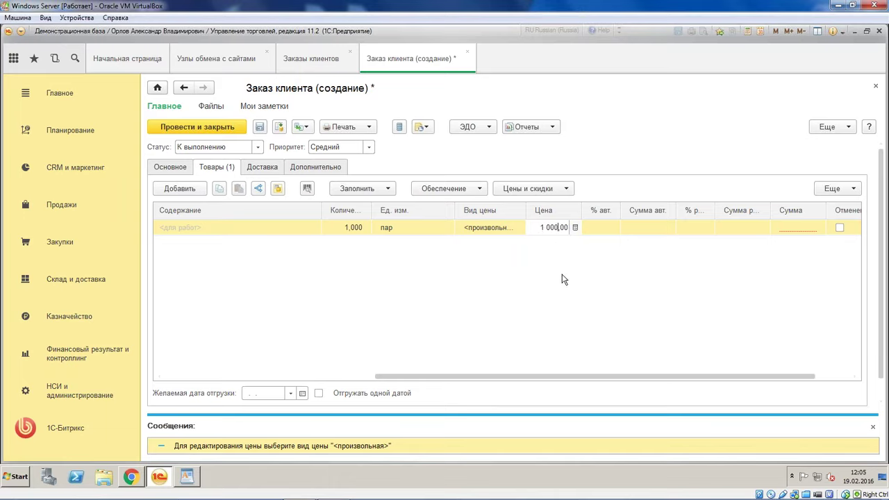
pyautogui.press('Return')
pyautogui.moveTo(786, 374); pyautogui.dragTo(434, 403)
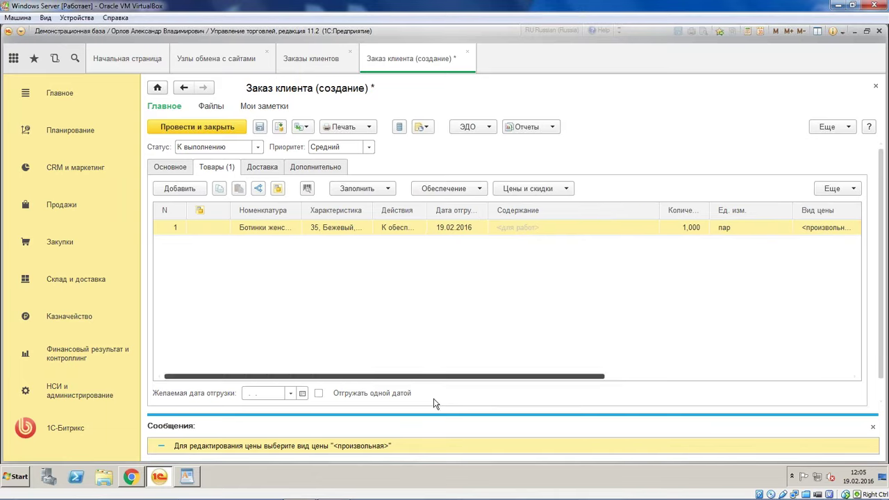
# Post the order ТД00-000002 and run the site data exchange, checking its log
pyautogui.click(218, 129)
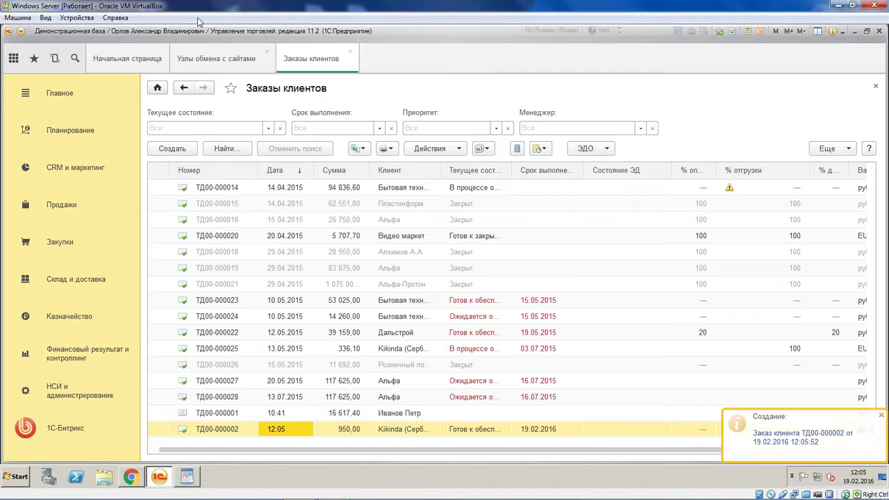
pyautogui.click(216, 58)
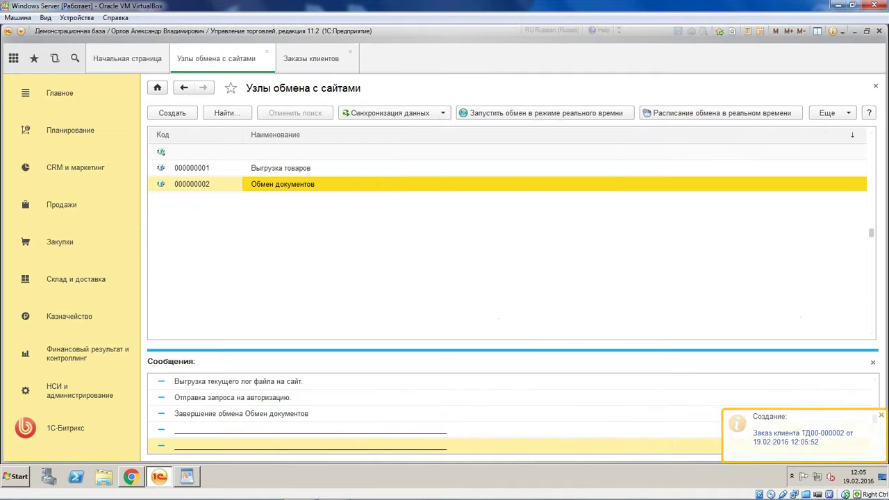
pyautogui.click(402, 115)
pyautogui.click(418, 129)
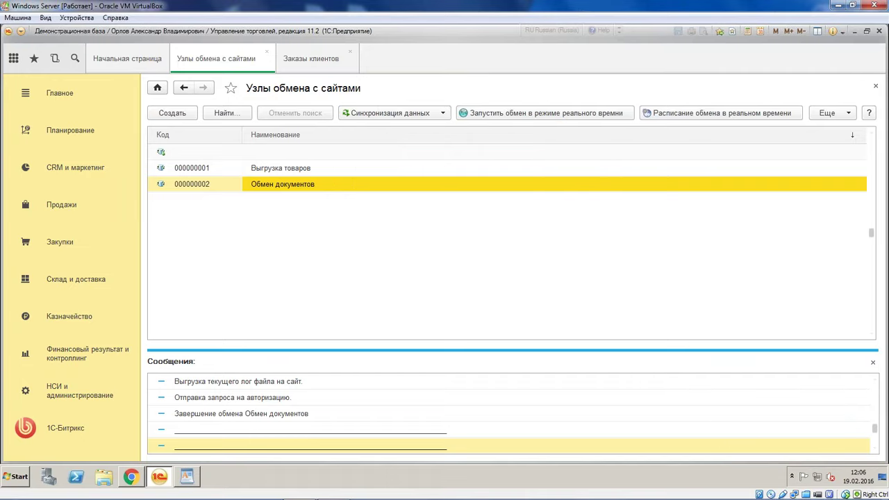
pyautogui.click(351, 446)
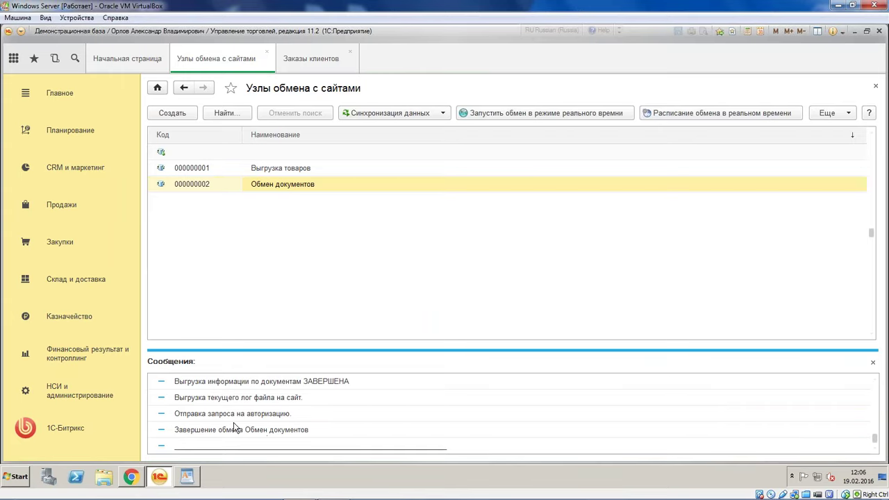
# Check the Bitrix orders list for the exchanged order, then return to 1C
pyautogui.click(132, 485)
pyautogui.click(89, 126)
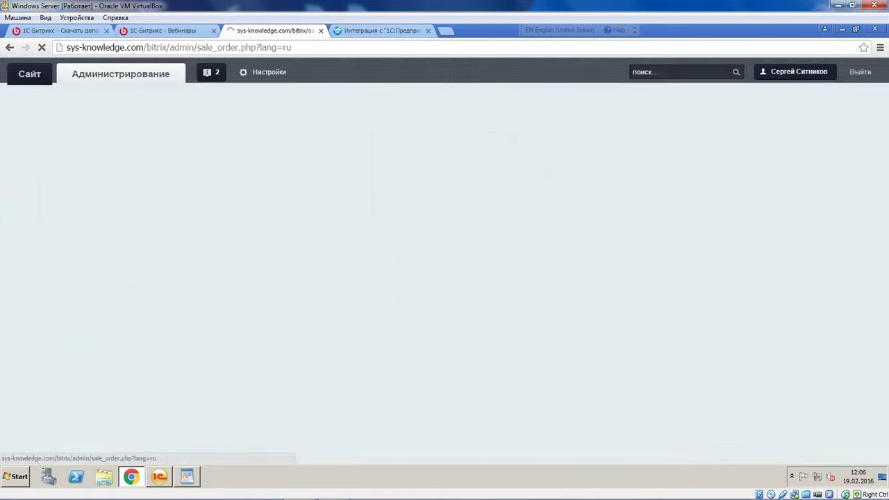
pyautogui.scroll(-5, 264, 208)
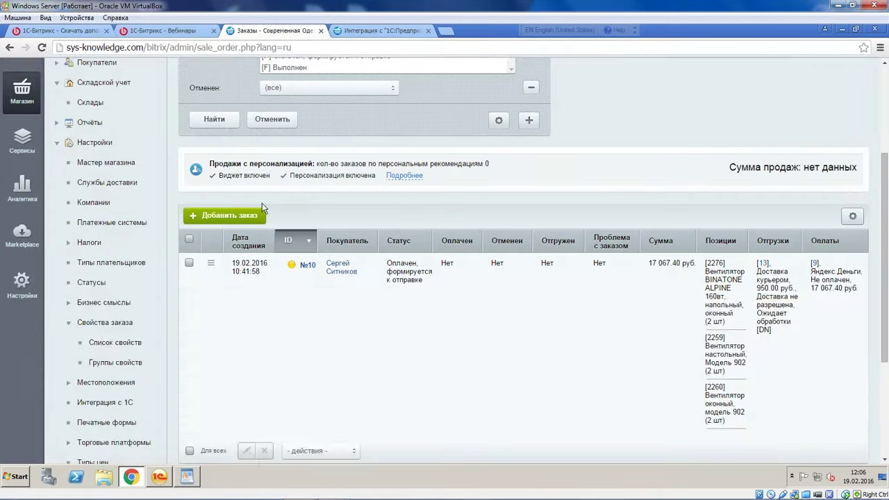
pyautogui.scroll(5, 265, 214)
pyautogui.click(164, 476)
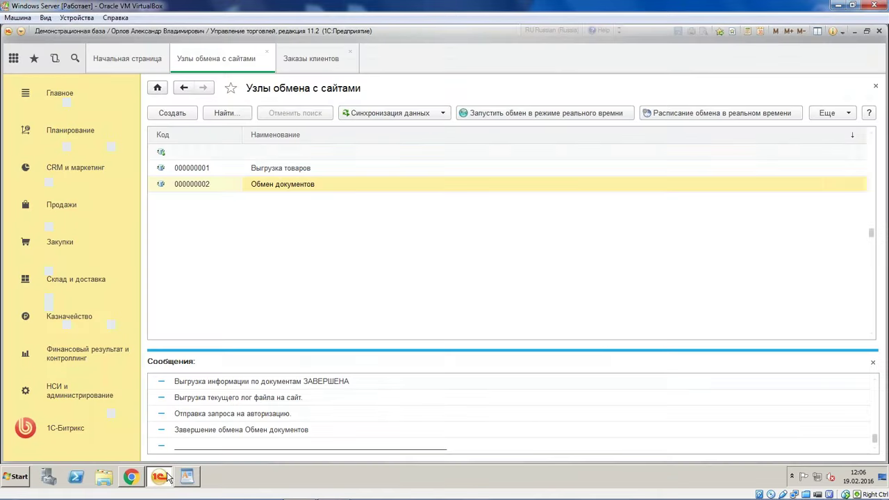
# Enable Выгружать оффлайн документы on the Обмен документов node and save it
pyautogui.click(244, 418)
pyautogui.click(278, 186)
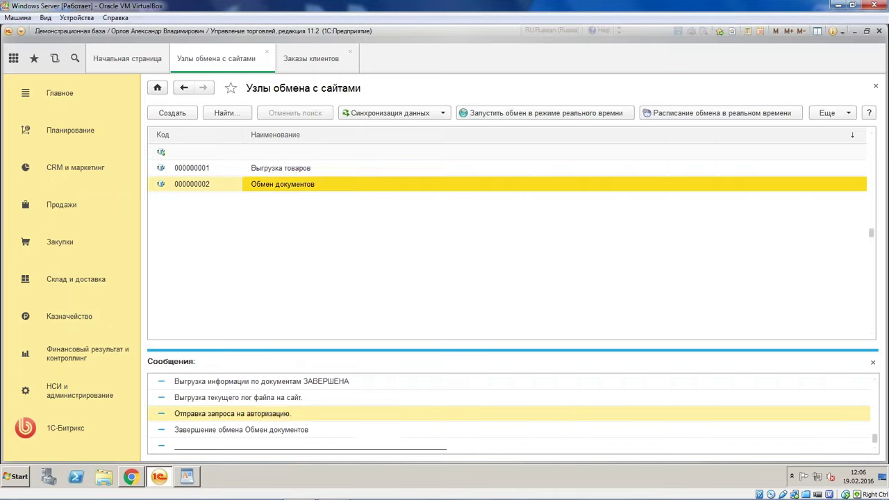
pyautogui.doubleClick(278, 184)
pyautogui.click(371, 358)
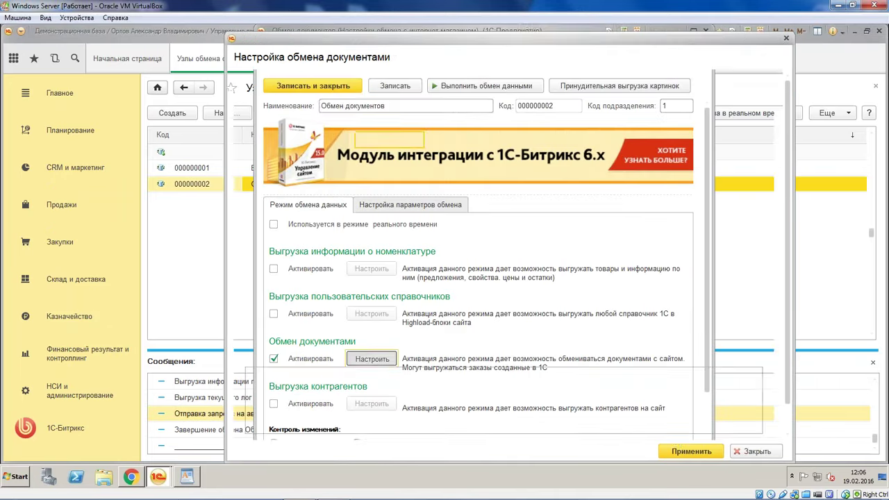
pyautogui.click(249, 202)
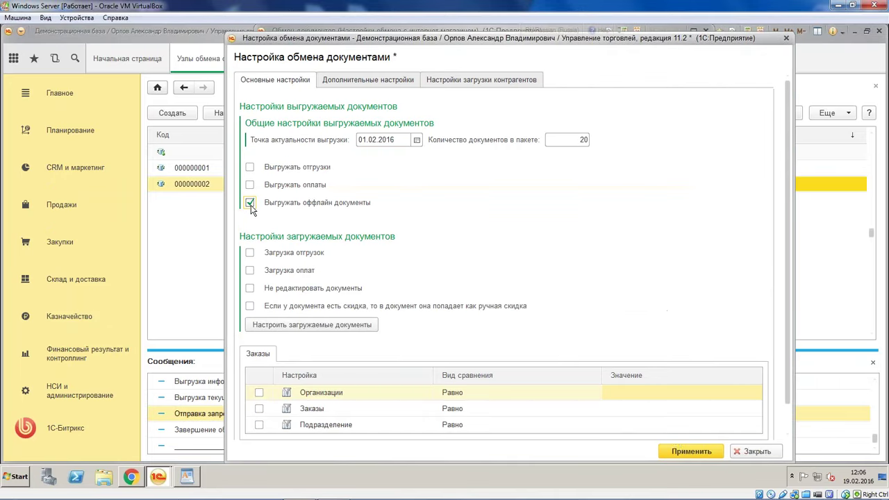
pyautogui.click(673, 450)
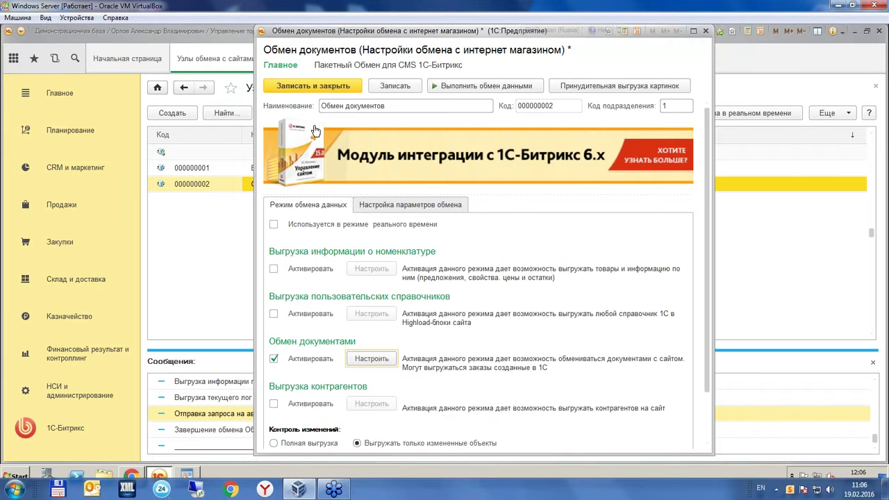
pyautogui.click(318, 85)
# Reopen order ТД00-000002 and re-post it
pyautogui.click(334, 58)
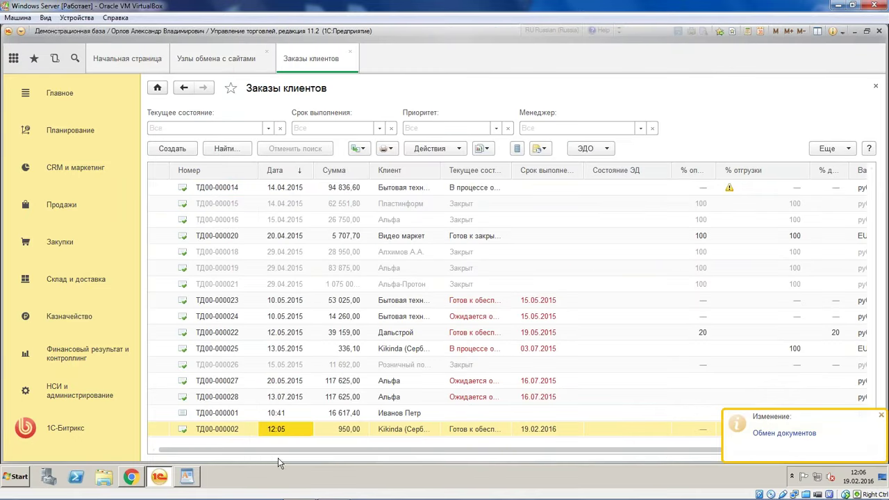
pyautogui.doubleClick(296, 423)
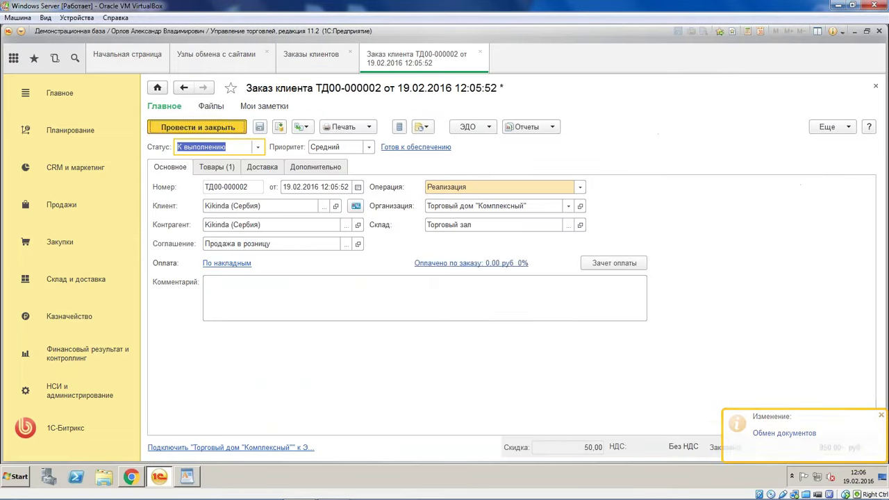
pyautogui.hotkey('ctrl', 'Return')
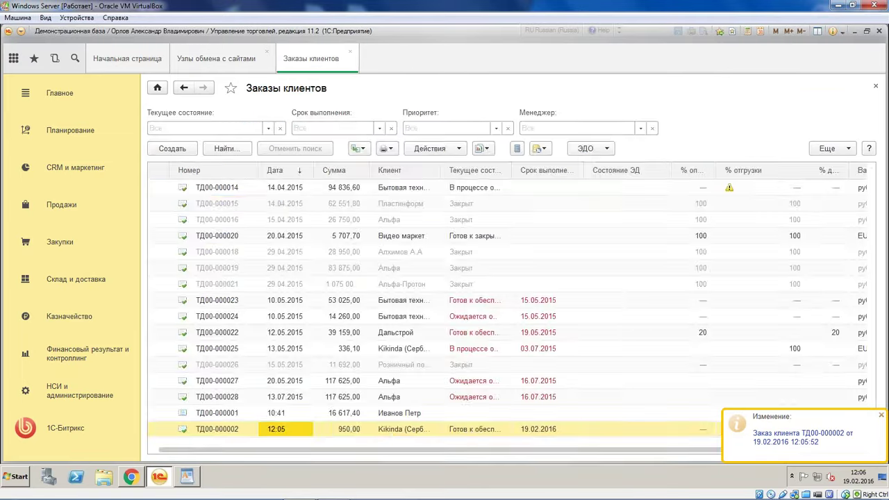
pyautogui.click(216, 59)
# Rerun the data exchange with the site and review the document loading log messages
pyautogui.click(369, 117)
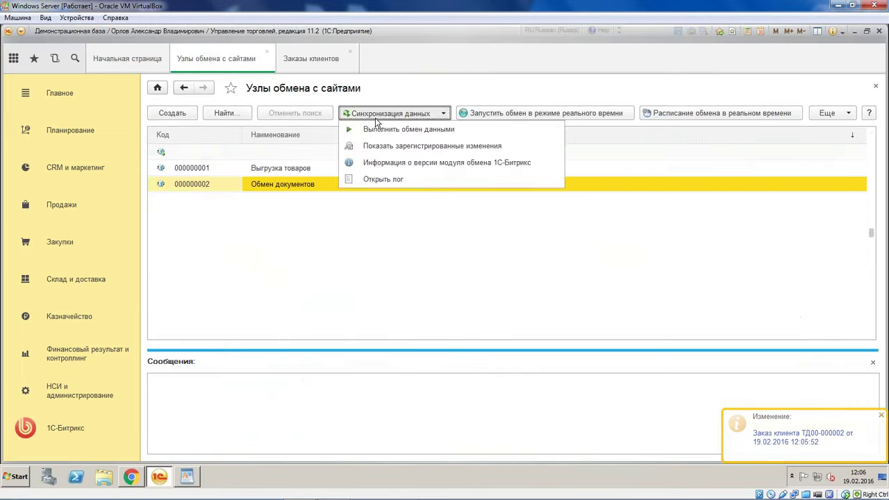
pyautogui.click(401, 127)
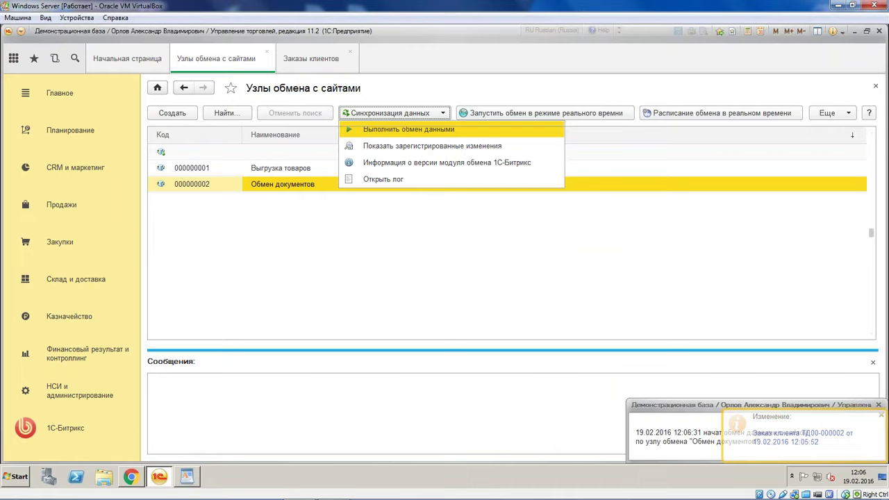
pyautogui.click(378, 452)
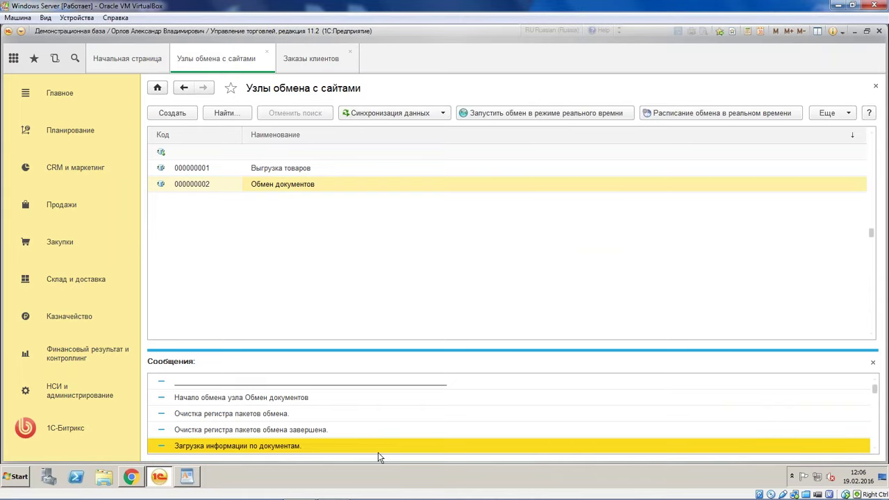
# Open order ТД00-000002 and the Ботинки женские демисезонные item from its goods line
pyautogui.click(309, 58)
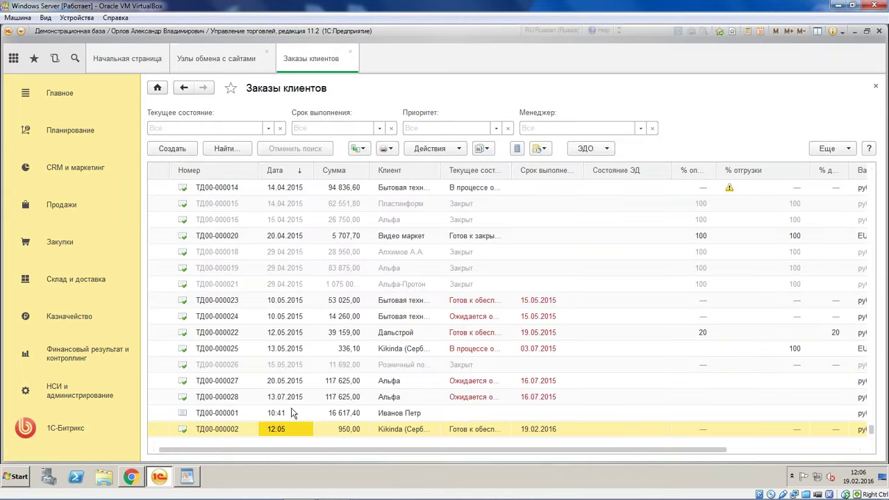
pyautogui.doubleClick(300, 428)
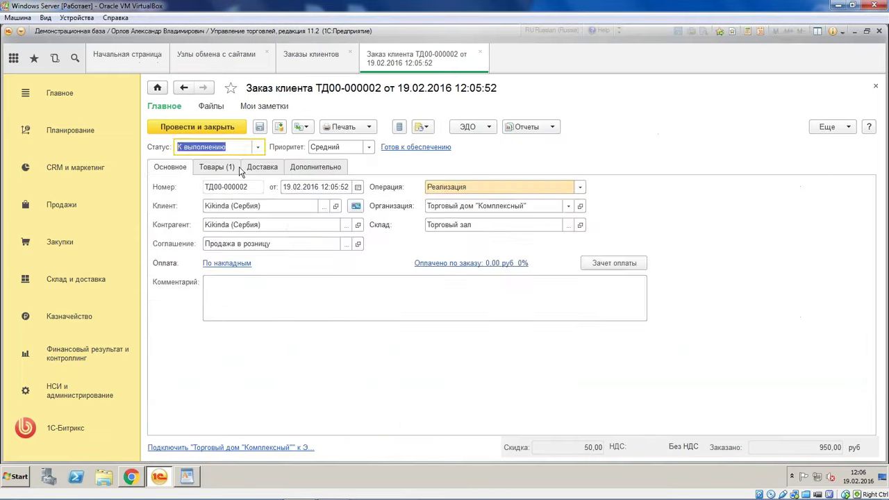
pyautogui.click(220, 169)
pyautogui.doubleClick(281, 228)
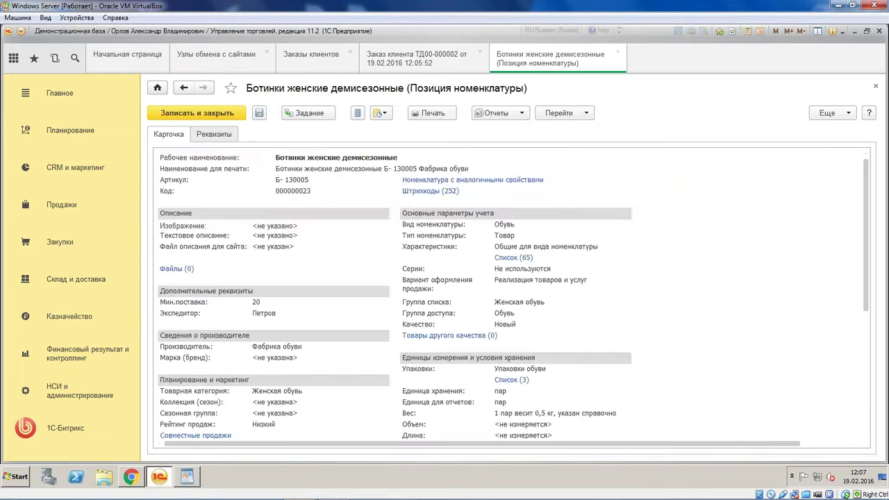
# Look for a description image among the boots item's attached files, find none, and close the card
pyautogui.click(220, 136)
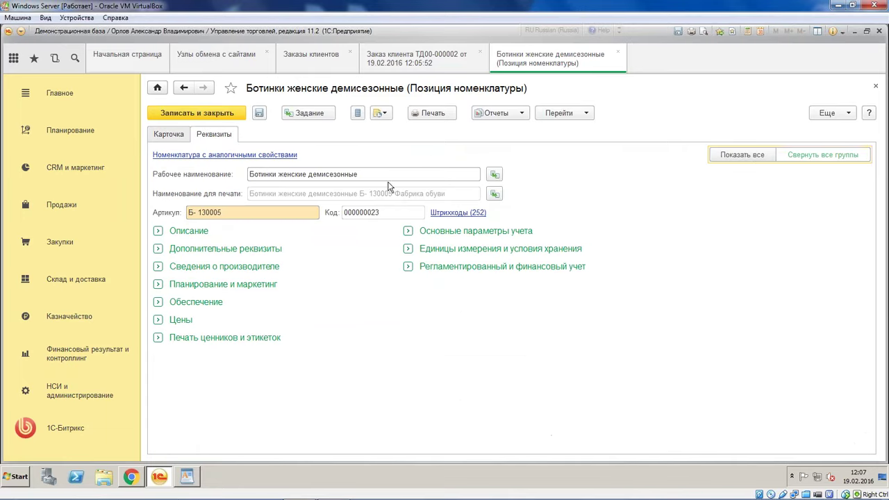
pyautogui.click(724, 158)
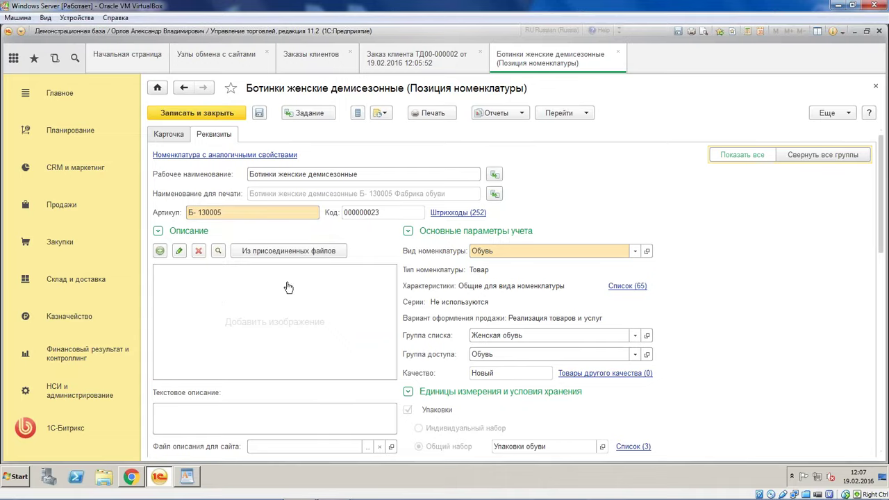
pyautogui.scroll(-3, 293, 260)
pyautogui.click(271, 254)
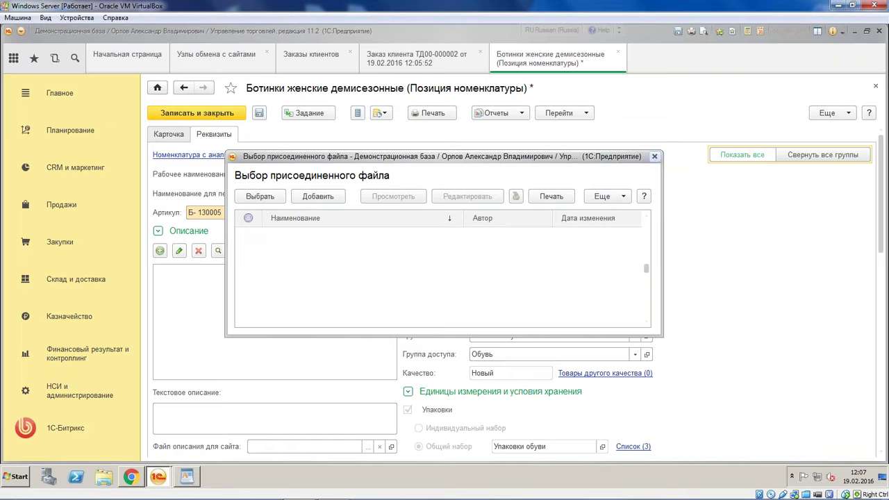
pyautogui.click(654, 156)
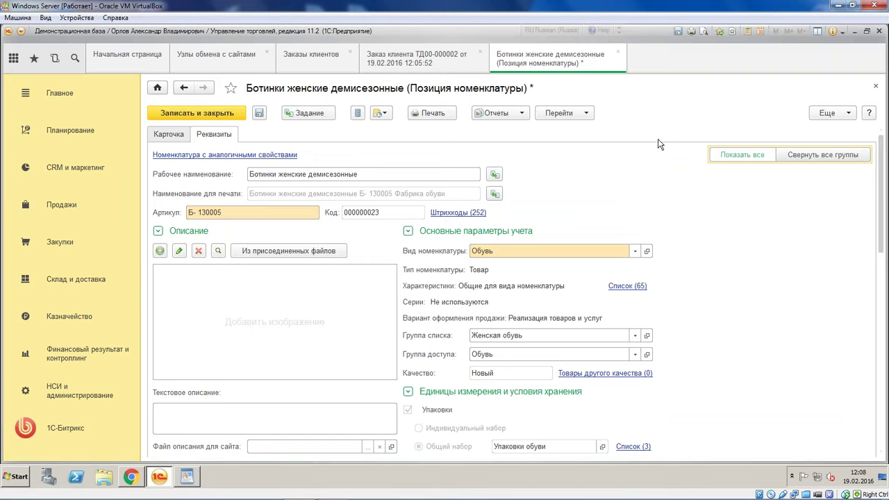
pyautogui.click(618, 55)
# Answer the save-changes prompt and return to the Заказы клиентов list
pyautogui.click(378, 262)
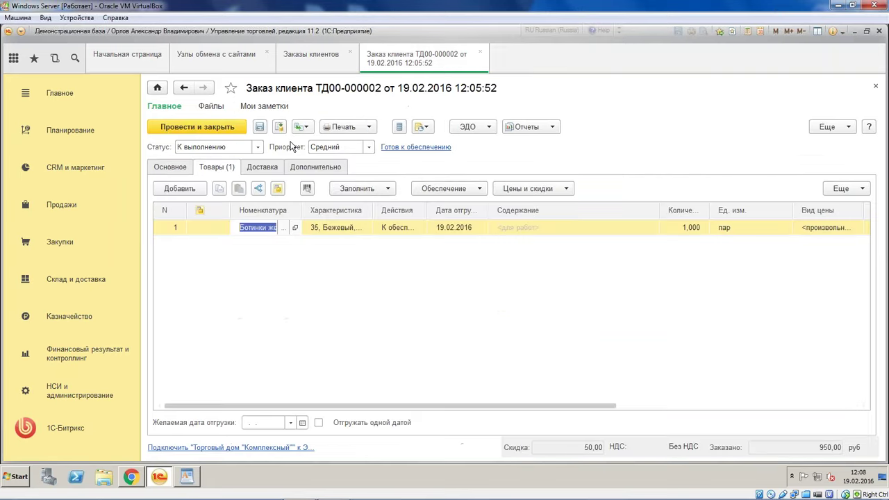
pyautogui.click(308, 59)
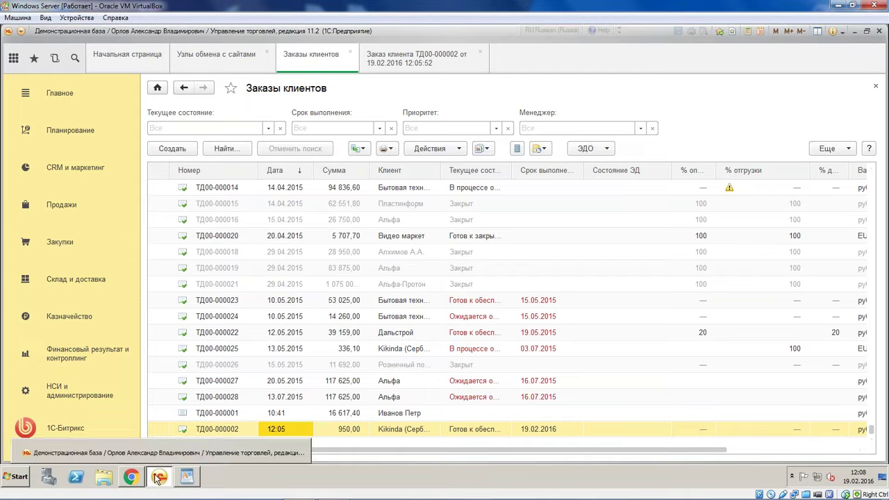
# Reload the Bitrix orders page to confirm order №11 at 950.00 руб., then return to 1C
pyautogui.click(130, 478)
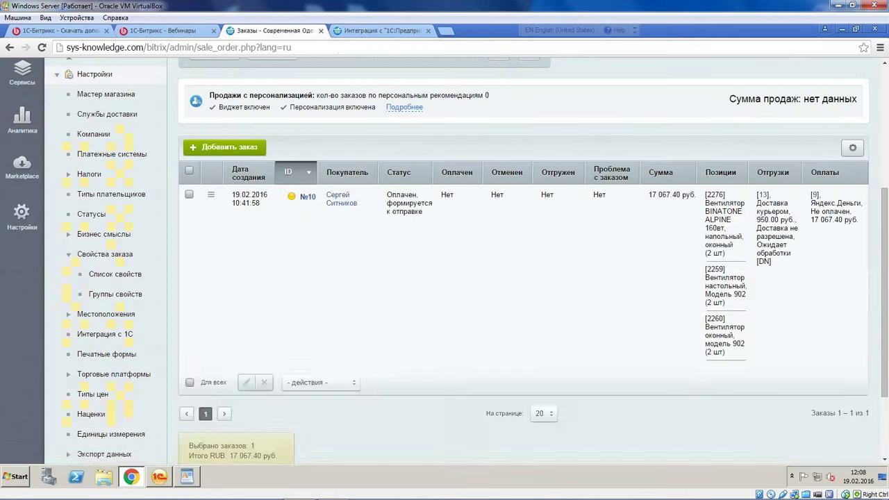
pyautogui.click(43, 47)
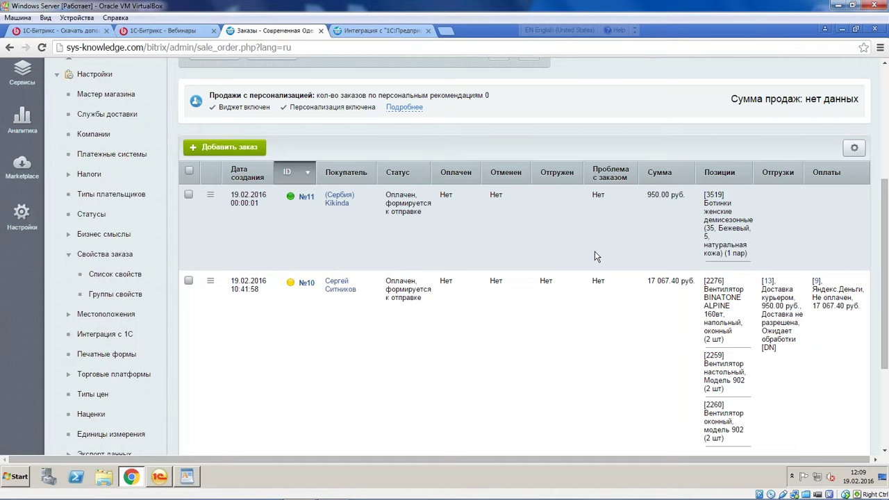
pyautogui.click(158, 476)
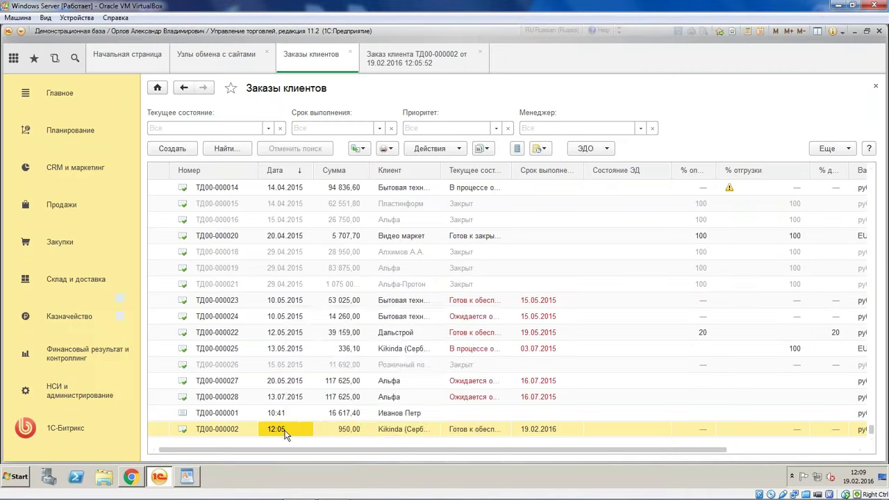
# Try basing a Приходный кассовый ордер on order ТД00-000002 and dismiss the receipt-not-required error
pyautogui.rightClick(285, 432)
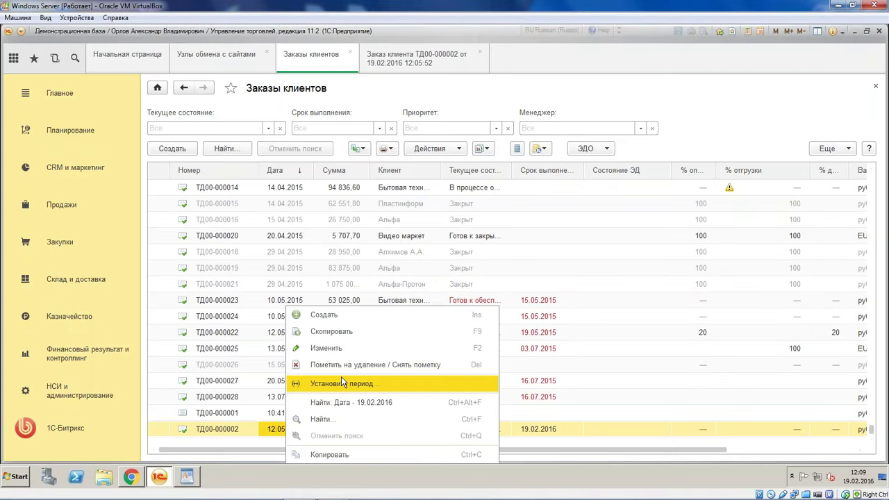
pyautogui.click(364, 150)
pyautogui.click(422, 381)
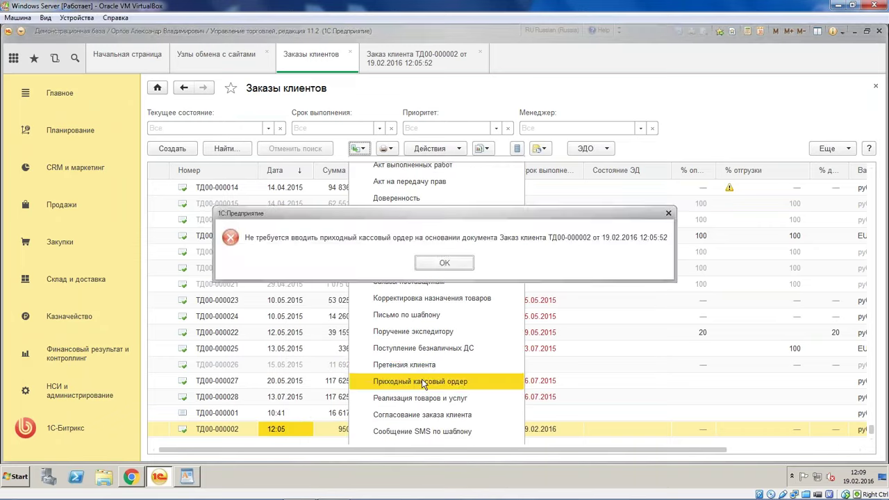
pyautogui.click(447, 266)
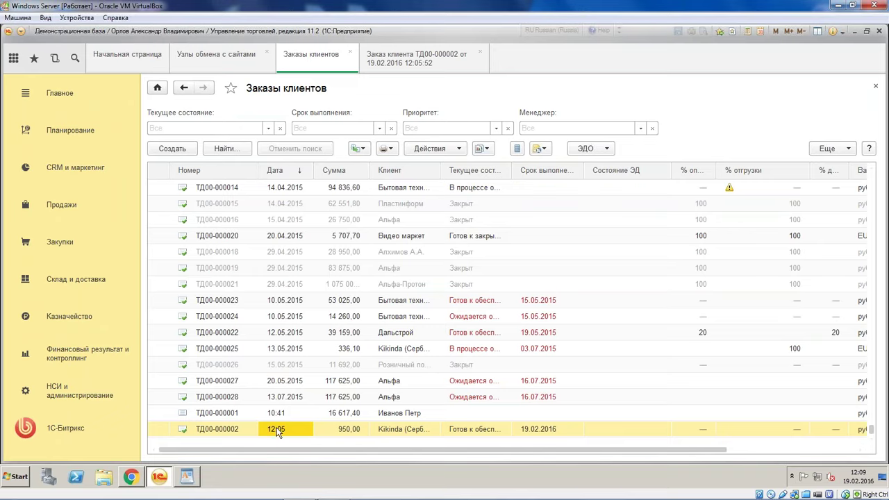
# Try basing a Реализация товаров и услуг on it, dismiss the error, and open ТД00-000002
pyautogui.click(359, 149)
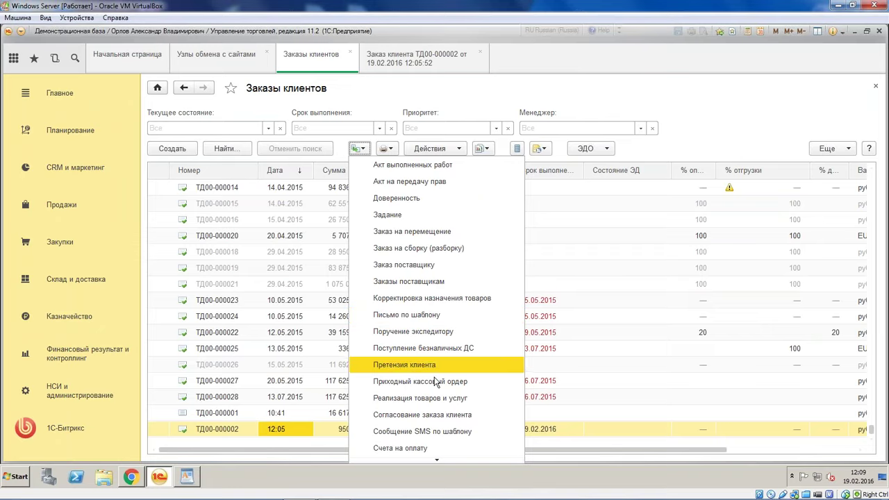
pyautogui.click(432, 398)
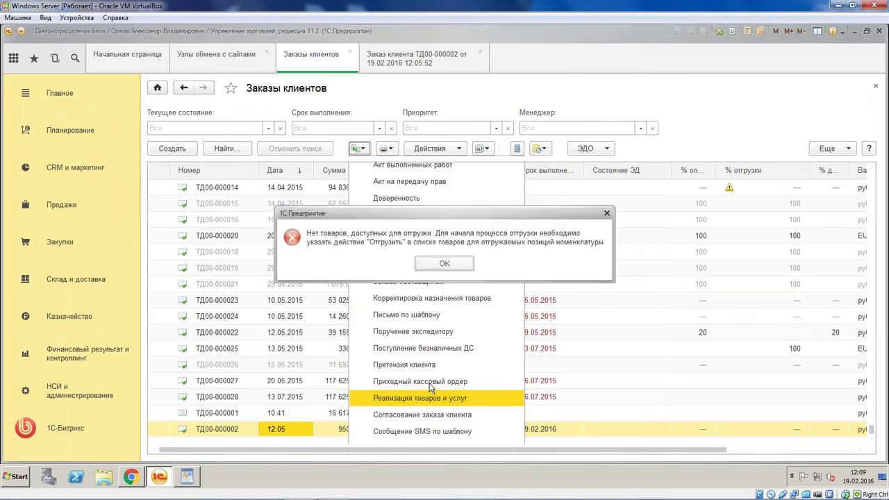
pyautogui.click(443, 264)
pyautogui.doubleClick(334, 428)
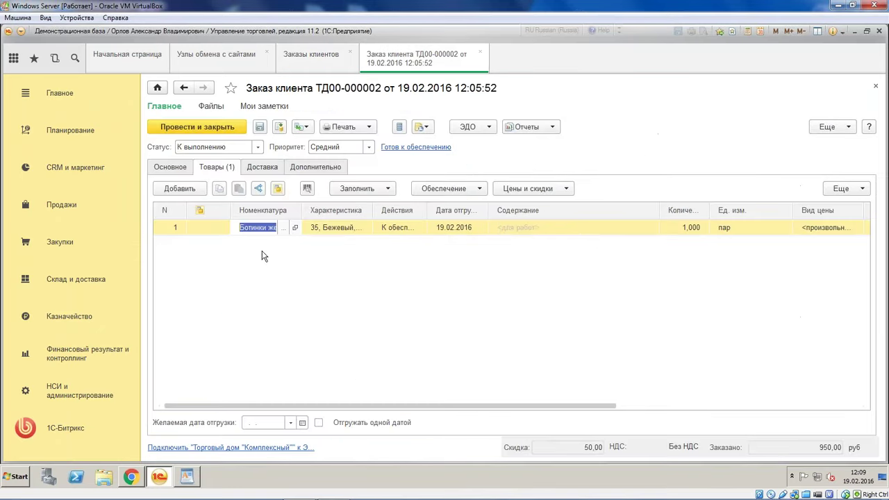
# From the order, set the Продажа в розницу agreement to По заказам with Частичная предоплата, and save
pyautogui.click(264, 272)
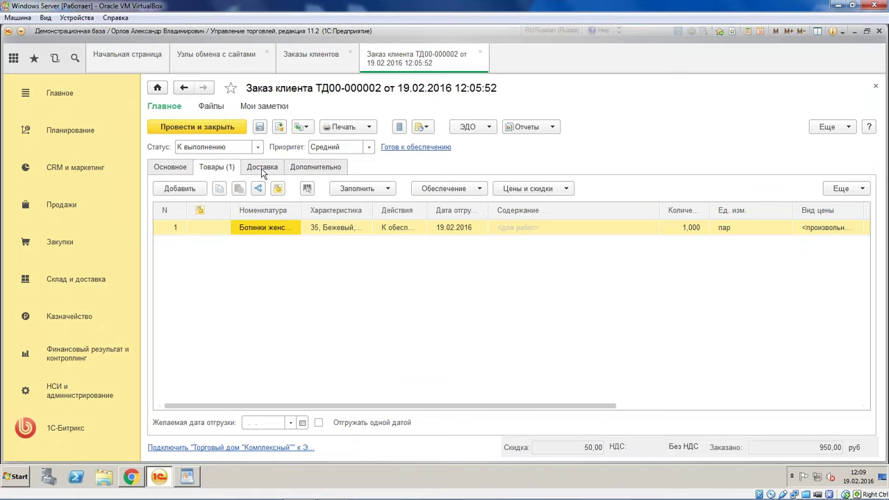
pyautogui.click(173, 167)
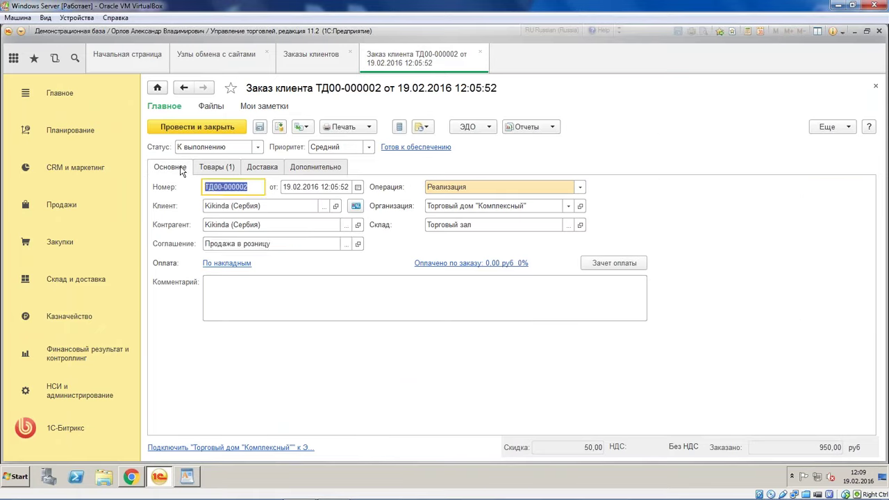
pyautogui.click(357, 243)
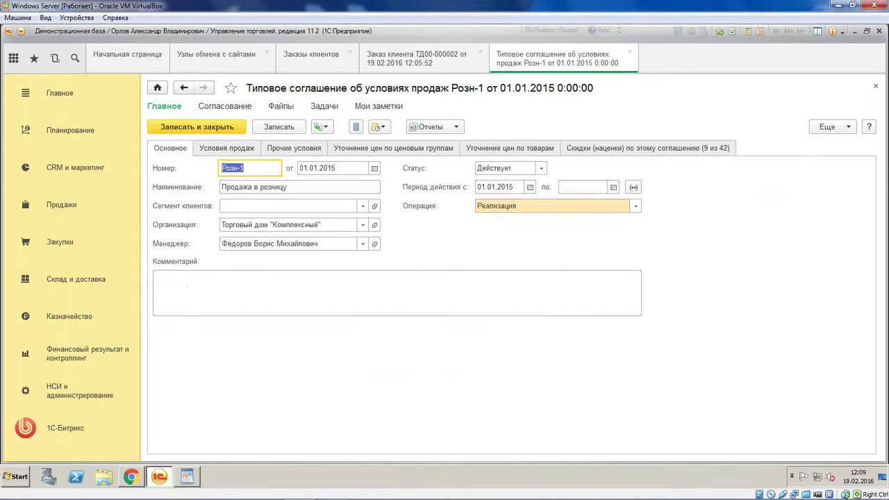
pyautogui.click(232, 150)
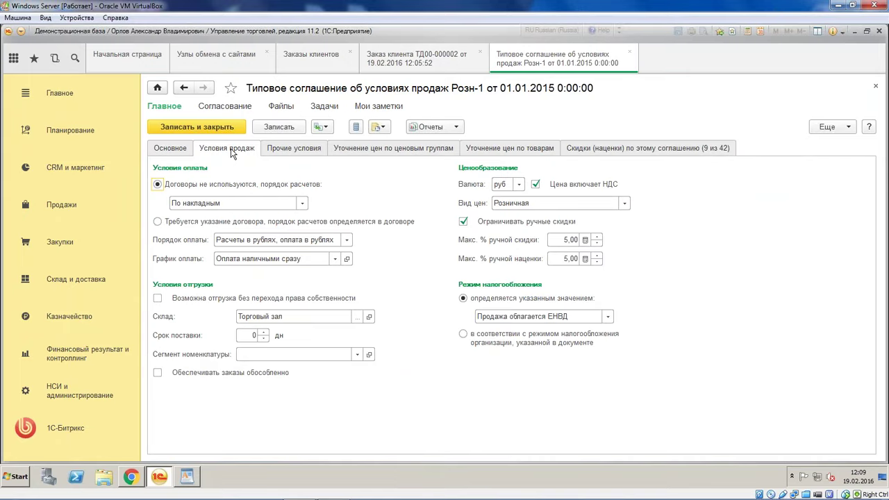
pyautogui.click(285, 202)
pyautogui.click(286, 220)
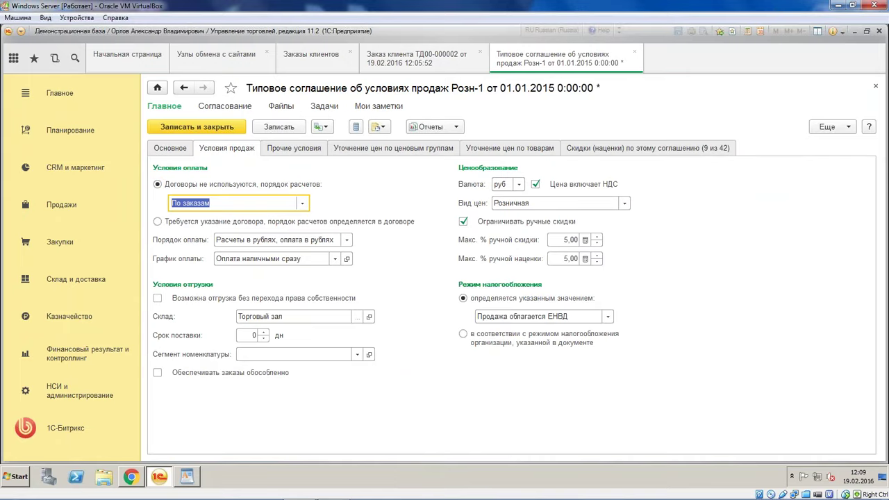
pyautogui.click(334, 259)
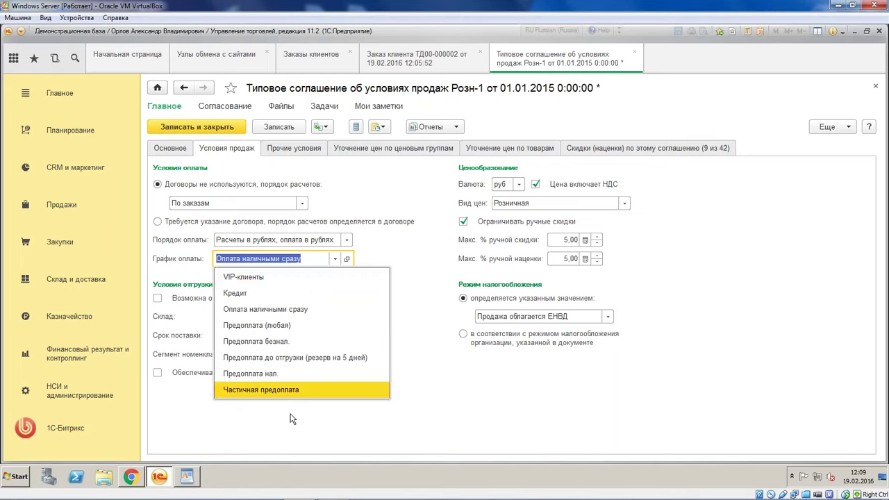
pyautogui.click(297, 390)
pyautogui.click(218, 127)
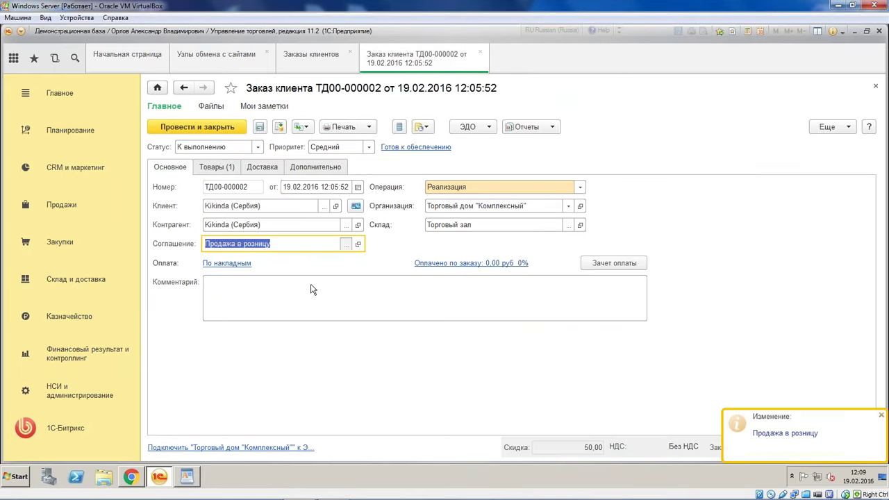
# Reselect Продажа в розницу as the order's agreement so its sales conditions refill
pyautogui.press('F4')
pyautogui.doubleClick(285, 240)
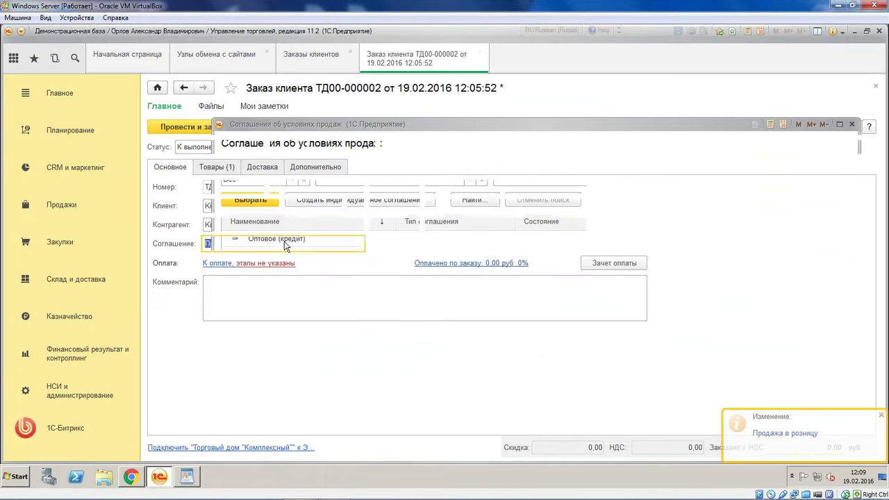
pyautogui.press('F4')
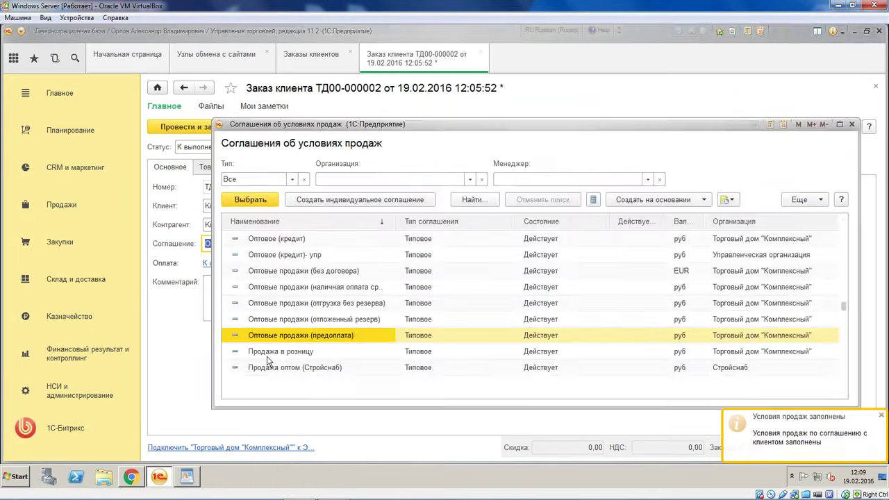
pyautogui.doubleClick(267, 356)
pyautogui.click(216, 168)
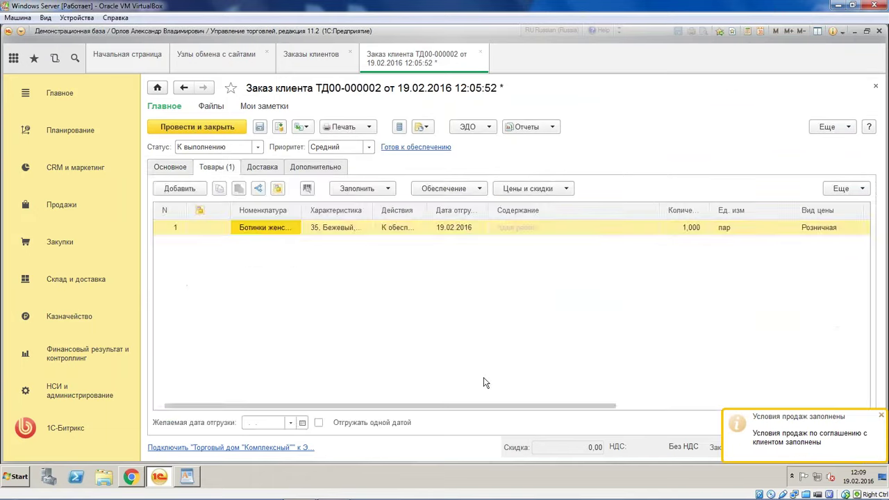
pyautogui.click(881, 416)
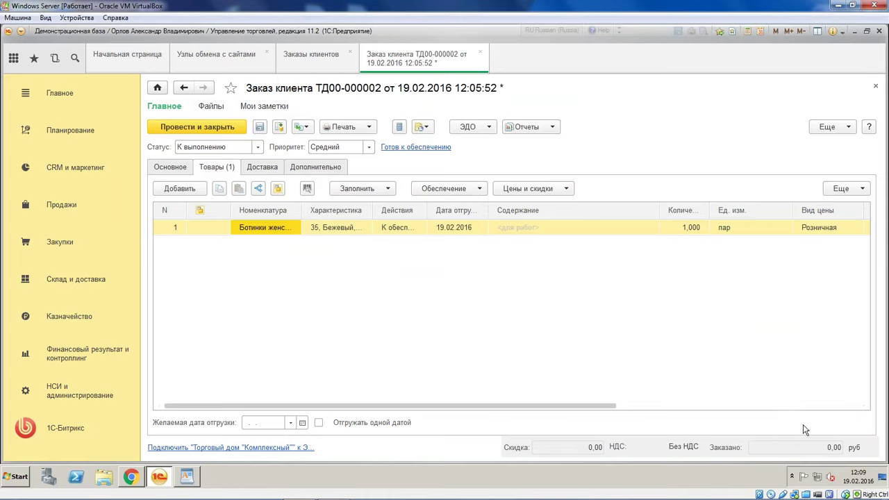
# Set the boots line's price type to <произвольная> and price to 1 000,00, then post the order
pyautogui.click(697, 405)
pyautogui.click(513, 225)
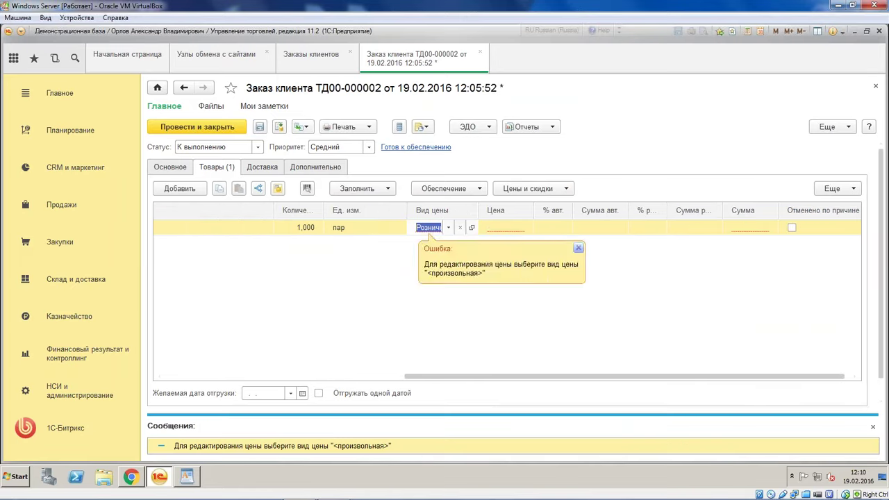
pyautogui.click(578, 248)
pyautogui.click(460, 227)
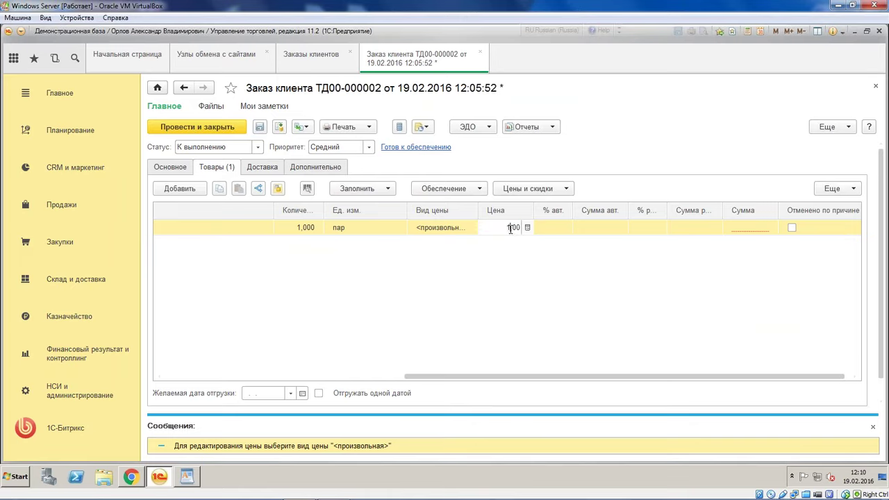
pyautogui.write('000')
pyautogui.click(523, 266)
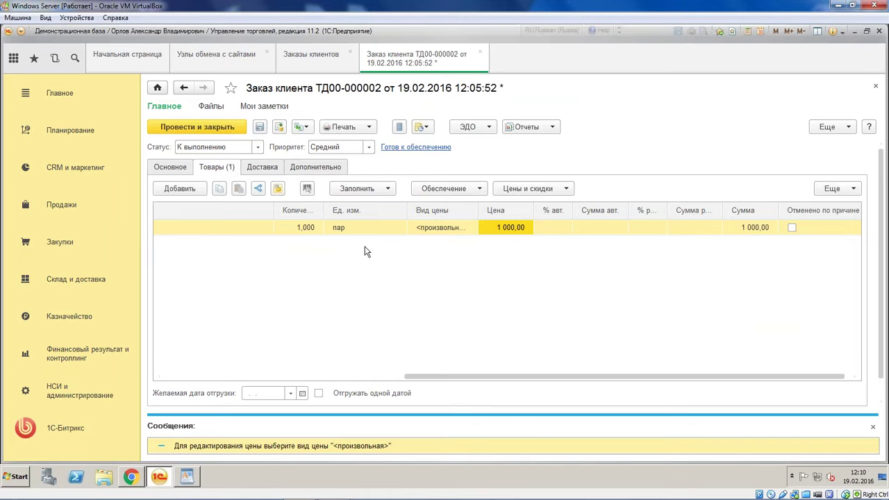
pyautogui.click(200, 124)
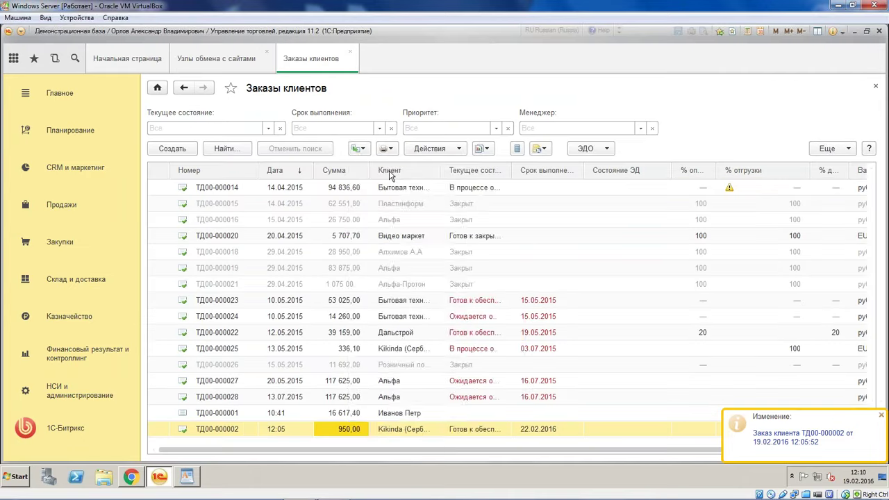
# Create and post a 285,00 Приходный кассовый ордер from ТД00-000002 into the Торговый дом "Комплексный" (RUB) cash desk
pyautogui.click(358, 148)
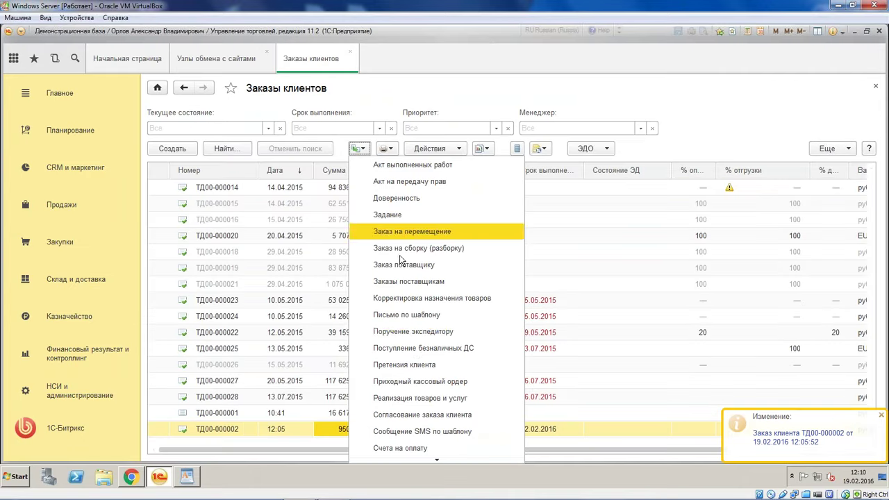
pyautogui.click(435, 383)
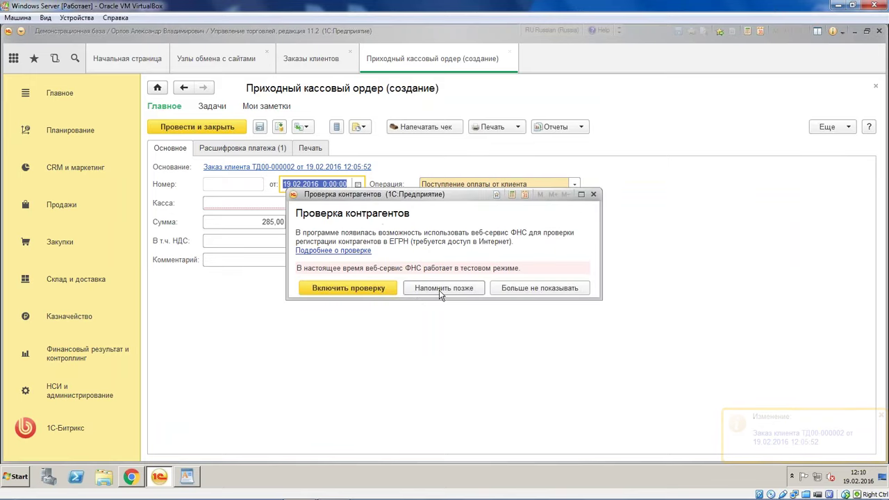
pyautogui.click(519, 290)
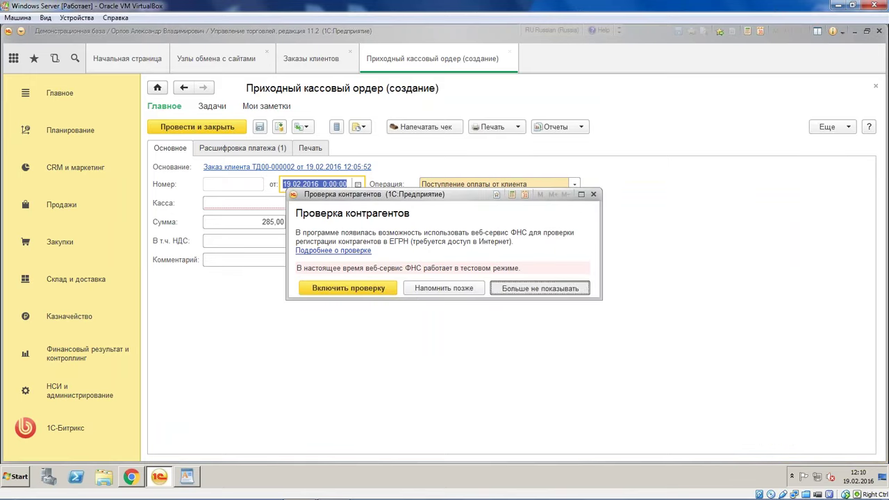
pyautogui.click(345, 203)
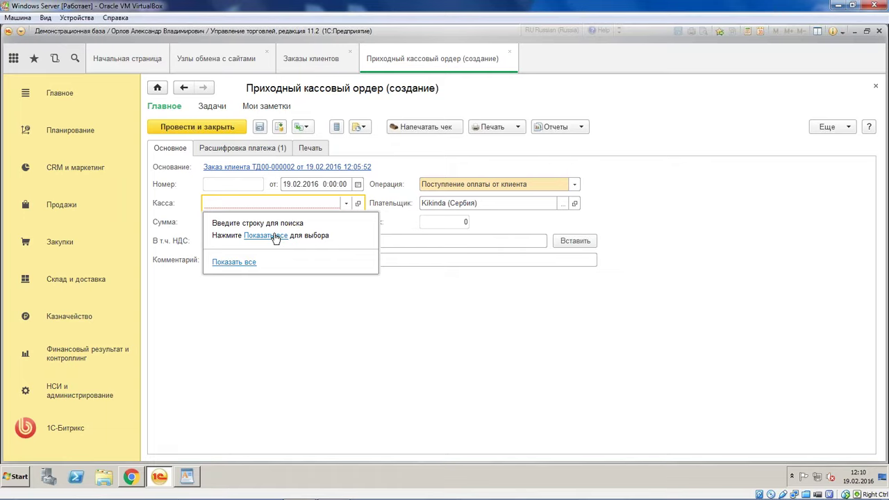
pyautogui.click(275, 236)
pyautogui.doubleClick(331, 197)
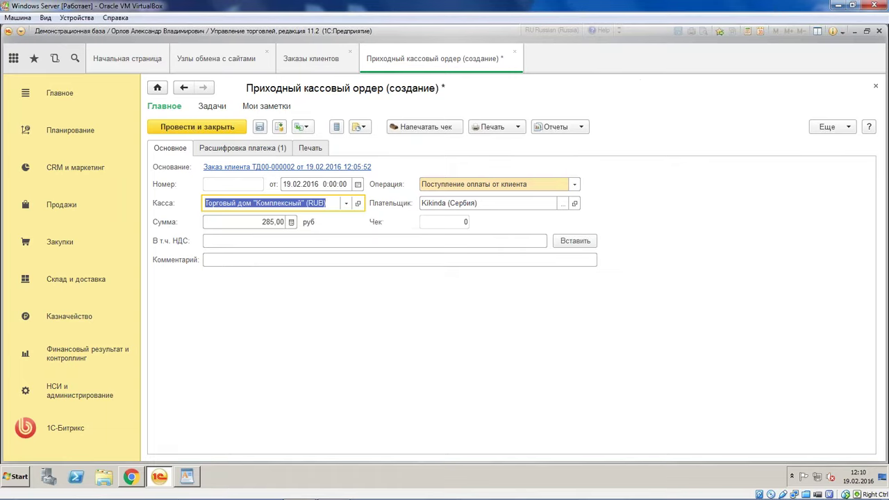
pyautogui.click(227, 149)
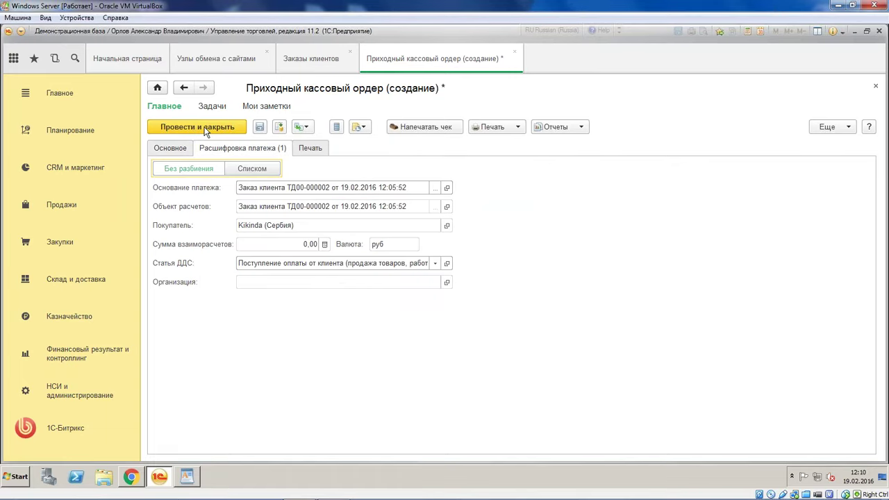
pyautogui.click(206, 131)
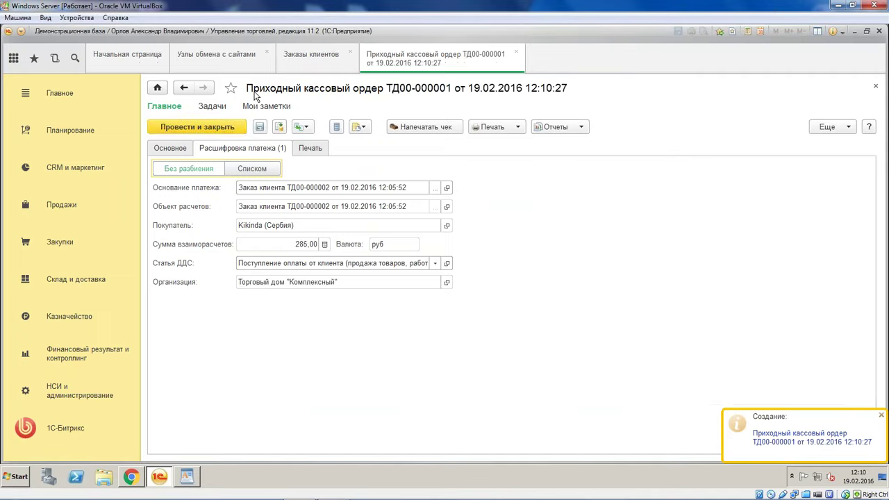
# Tick Выгружать отгрузки and Выгружать оплаты on the Обмен документов node, apply, and save it
pyautogui.click(223, 61)
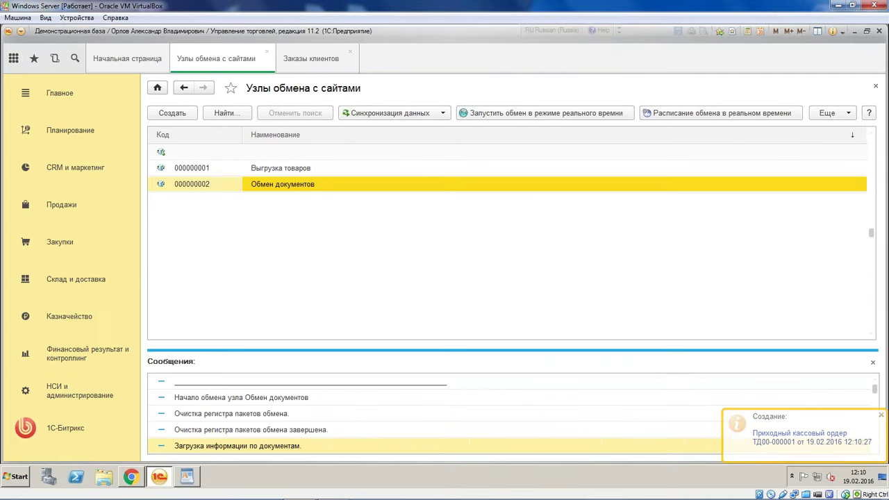
pyautogui.press('Return')
pyautogui.click(367, 410)
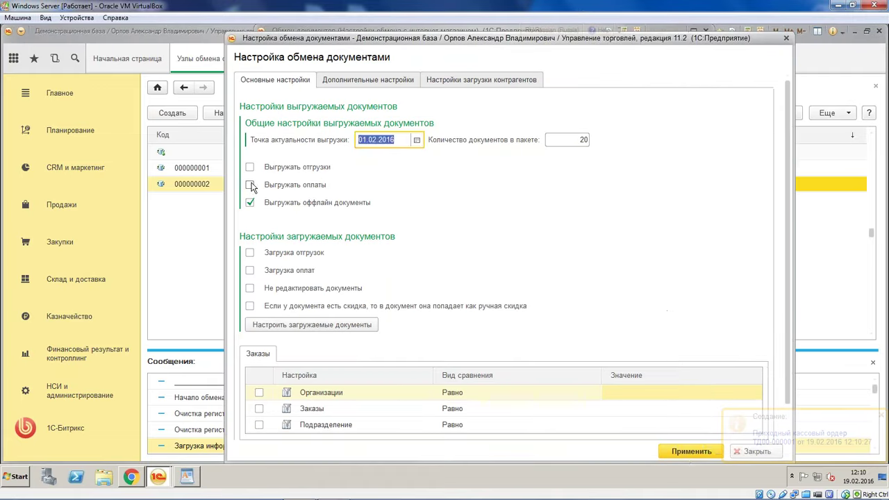
pyautogui.click(251, 184)
pyautogui.click(249, 167)
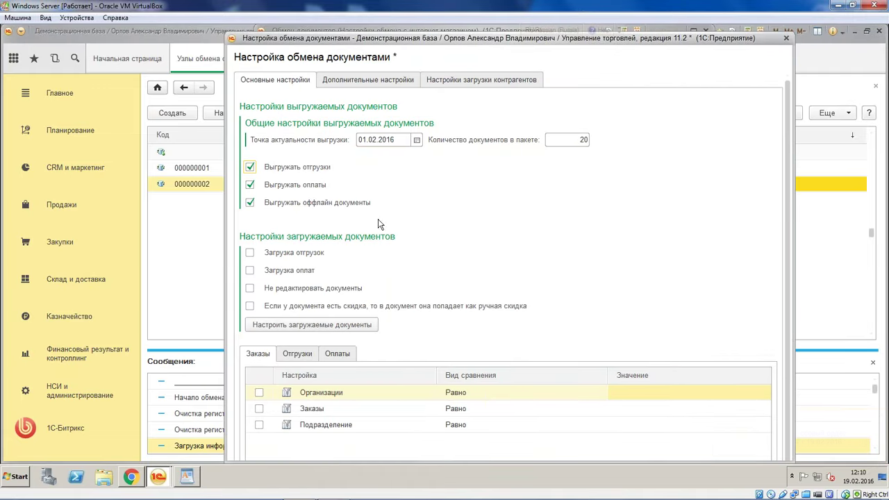
pyautogui.scroll(-1, 554, 359)
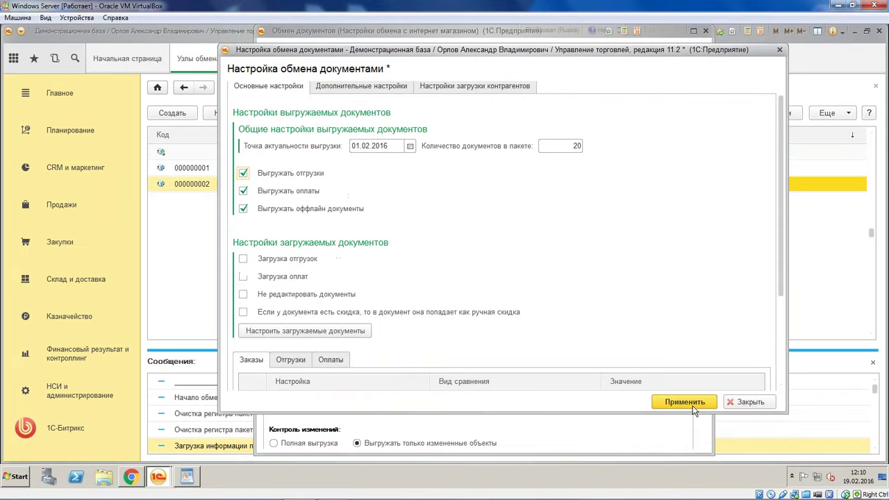
pyautogui.click(684, 402)
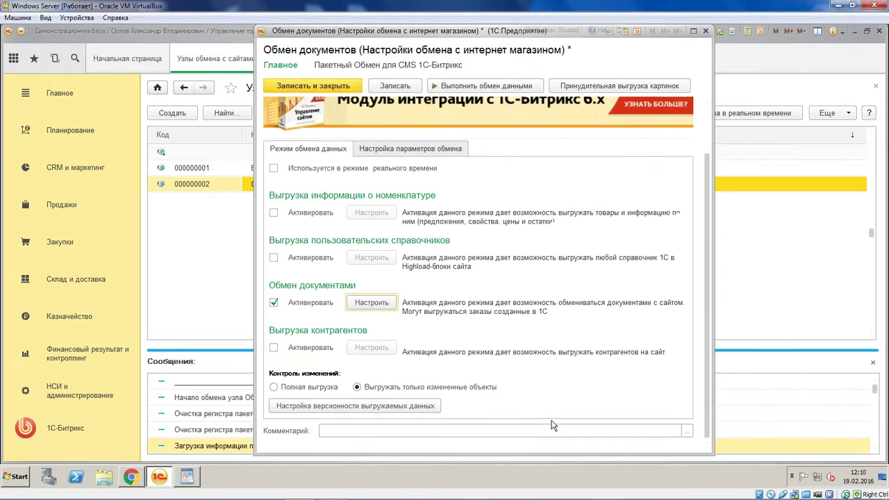
pyautogui.click(295, 82)
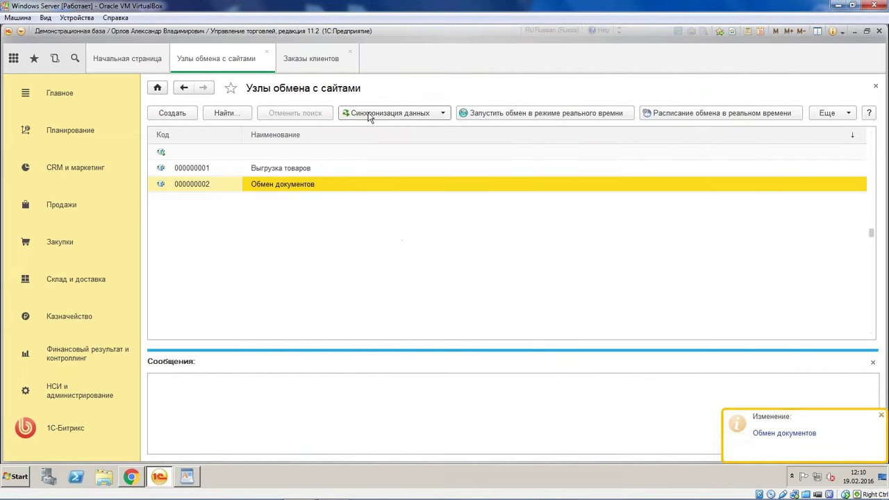
# Run the Обмен документов exchange, glance at the Bitrix orders page, then request the exchange log
pyautogui.click(369, 119)
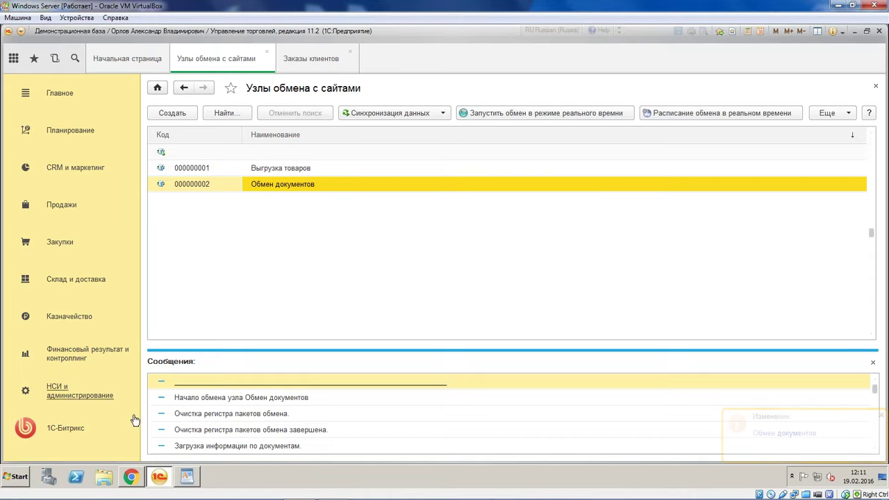
pyautogui.click(144, 478)
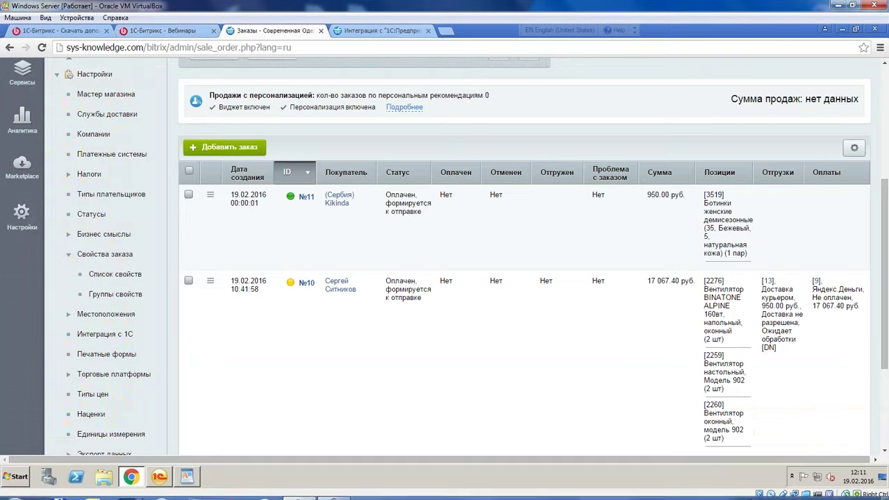
pyautogui.click(159, 477)
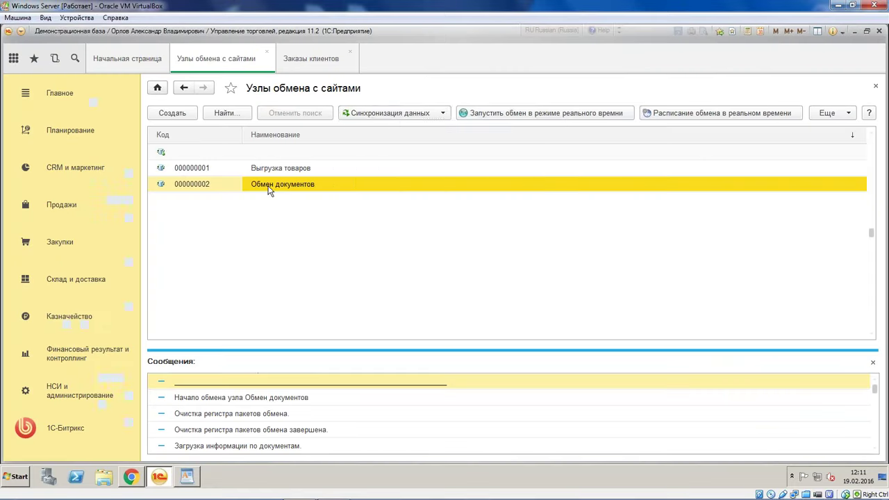
pyautogui.click(387, 113)
pyautogui.click(420, 179)
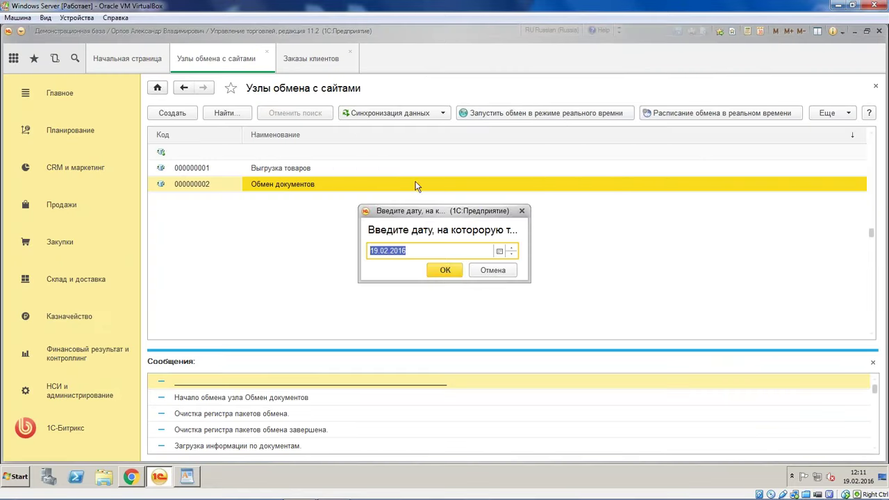
# Open the 19.02.2016 exchange log and locate its Payment error lines
pyautogui.press('Return')
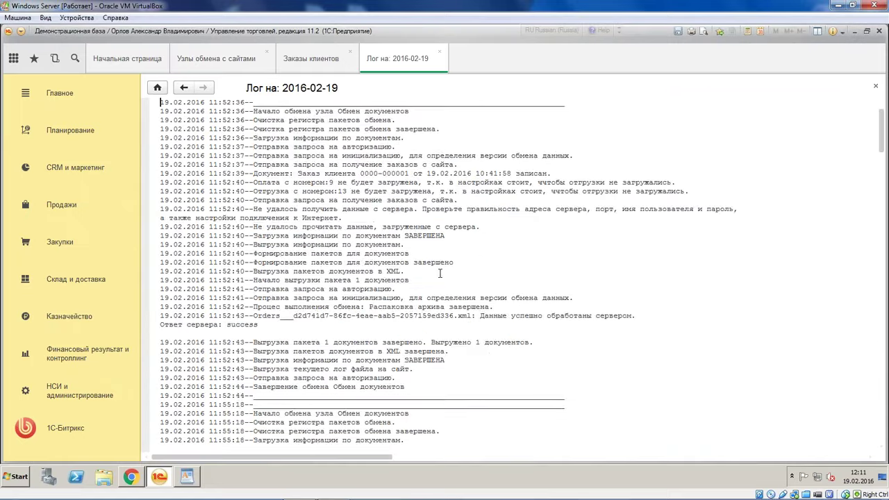
pyautogui.scroll(-5, 767, 305)
pyautogui.scroll(-15, 767, 305)
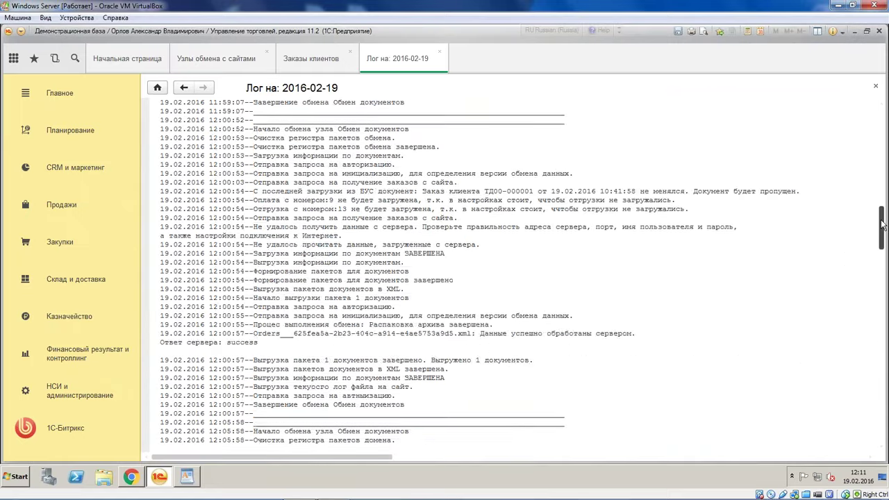
pyautogui.scroll(10, 867, 386)
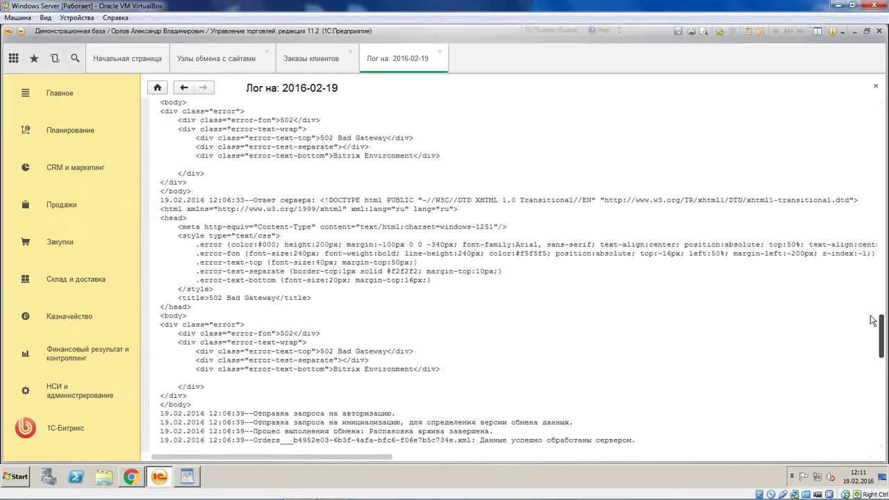
pyautogui.scroll(-15, 872, 299)
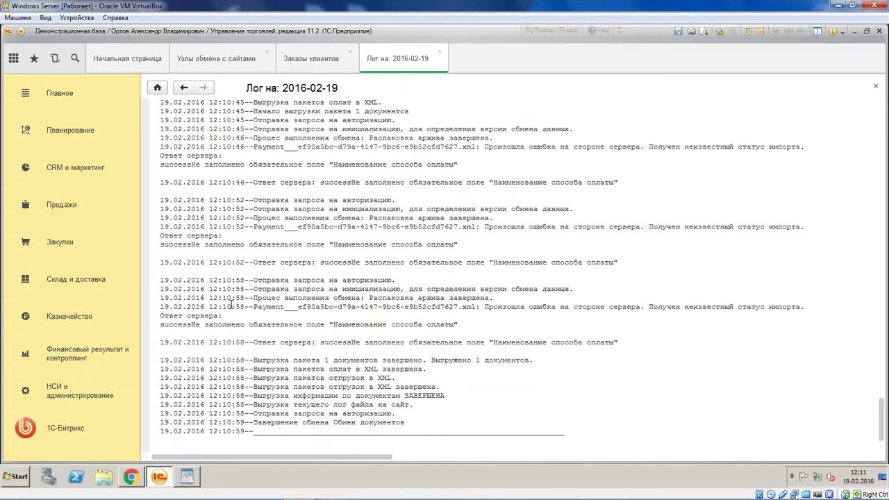
pyautogui.moveTo(227, 306); pyautogui.dragTo(483, 333)
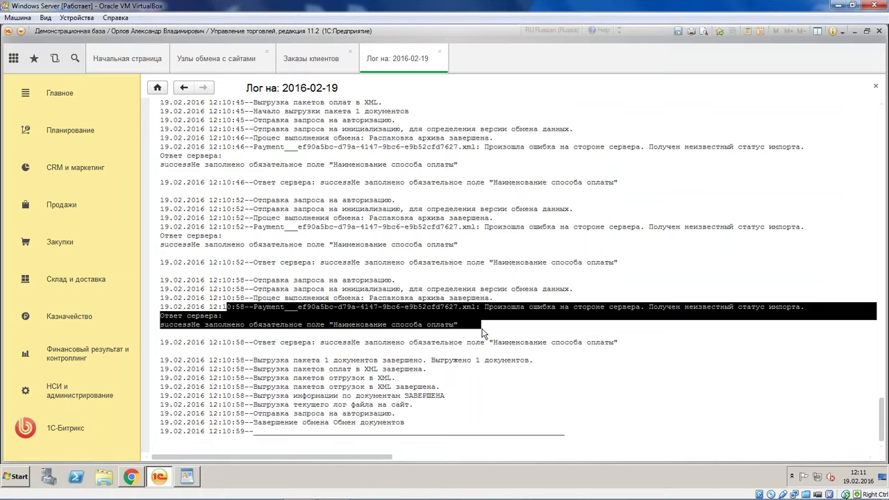
pyautogui.scroll(3, 462, 283)
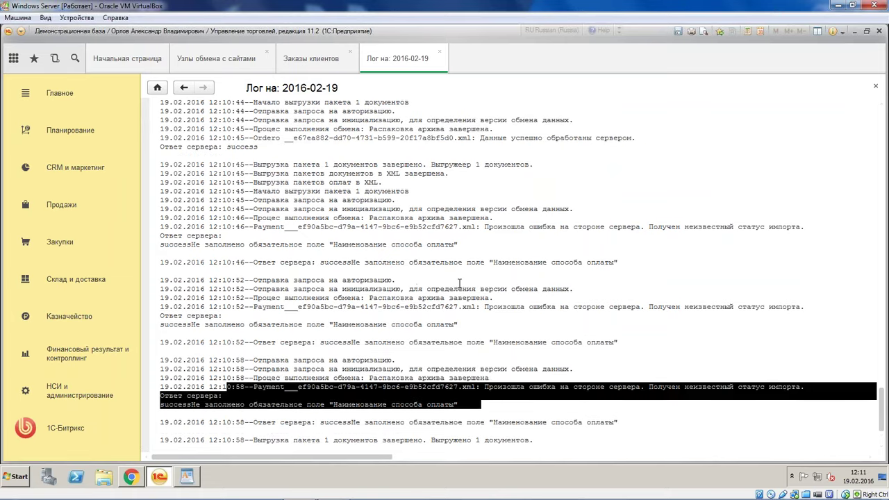
pyautogui.moveTo(468, 236); pyautogui.dragTo(283, 218)
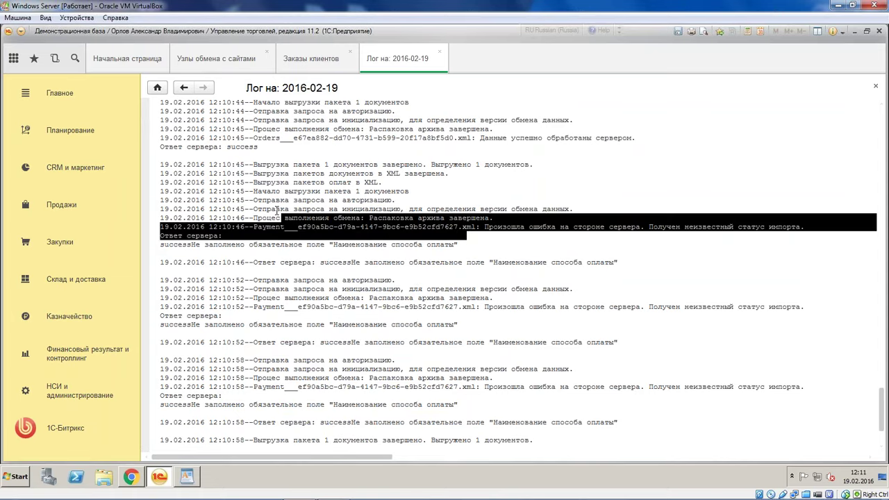
# Copy the 12:10:46 Payment error lines and place the cursor below the saved URLs in WordPad
pyautogui.scroll(4, 276, 210)
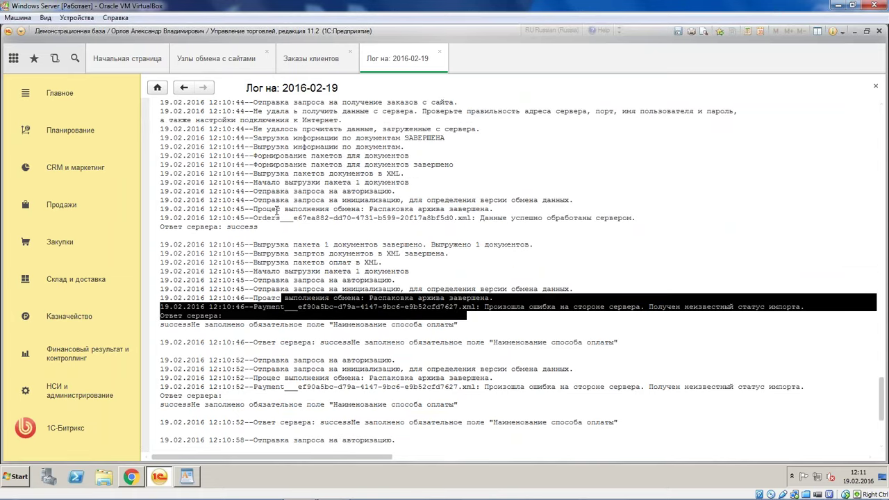
pyautogui.scroll(-4, 292, 211)
pyautogui.click(351, 217)
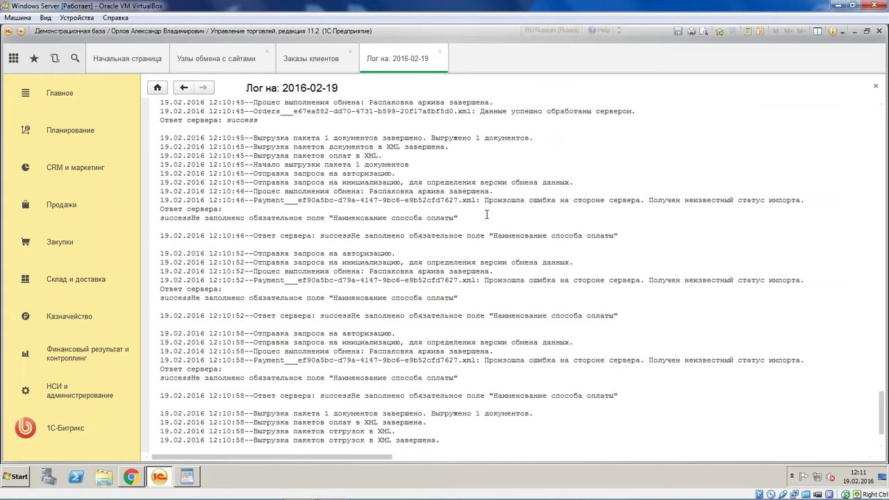
pyautogui.moveTo(461, 219); pyautogui.dragTo(149, 200)
pyautogui.hotkey('ctrl', 'c')
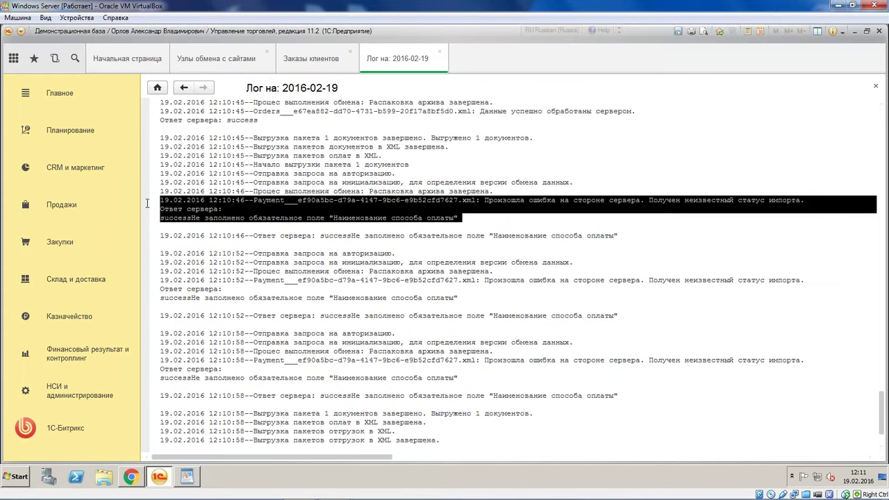
pyautogui.click(194, 476)
pyautogui.click(290, 202)
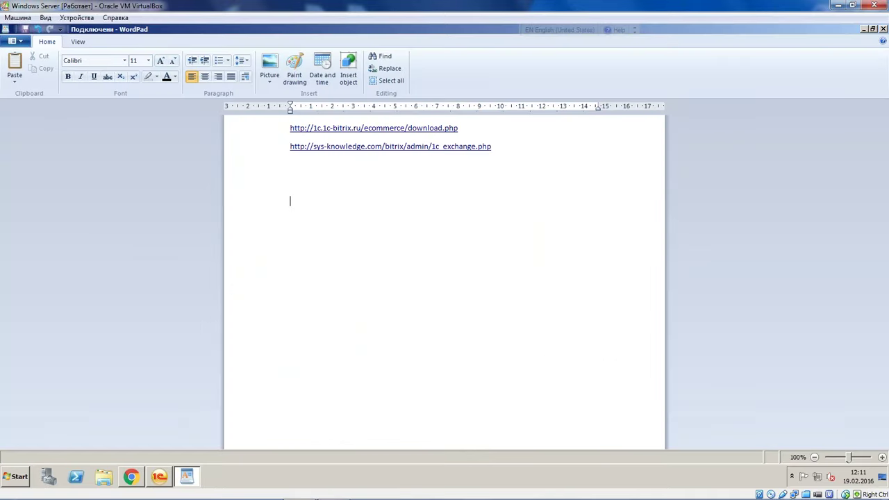
# Paste the 12:10:46 Payment error lines into the notes and return to the 1C log
pyautogui.hotkey('ctrl', 'v')
pyautogui.click(863, 30)
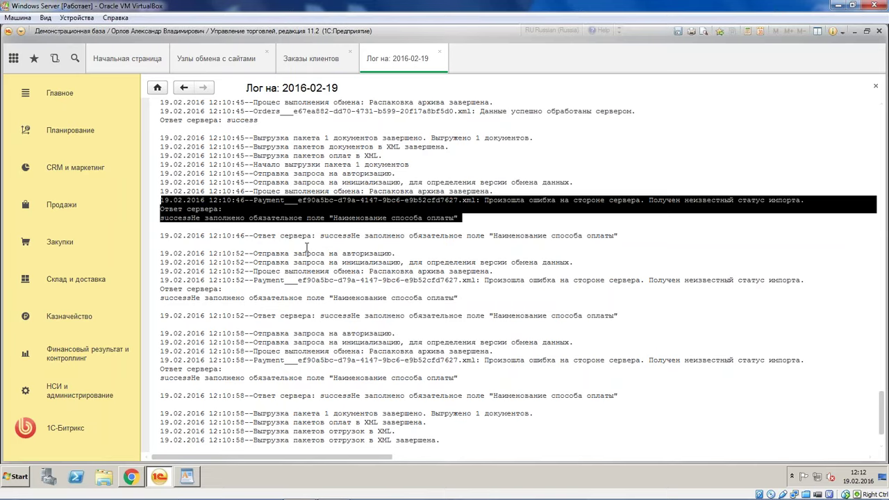
# Check order ТД00-000002 at 950,00 against the Bitrix orders page, then return to exchange nodes
pyautogui.click(430, 298)
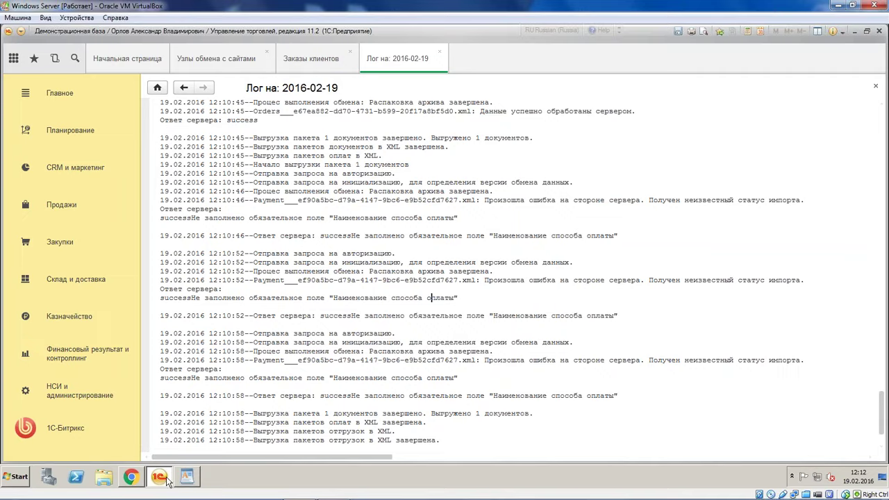
pyautogui.click(311, 59)
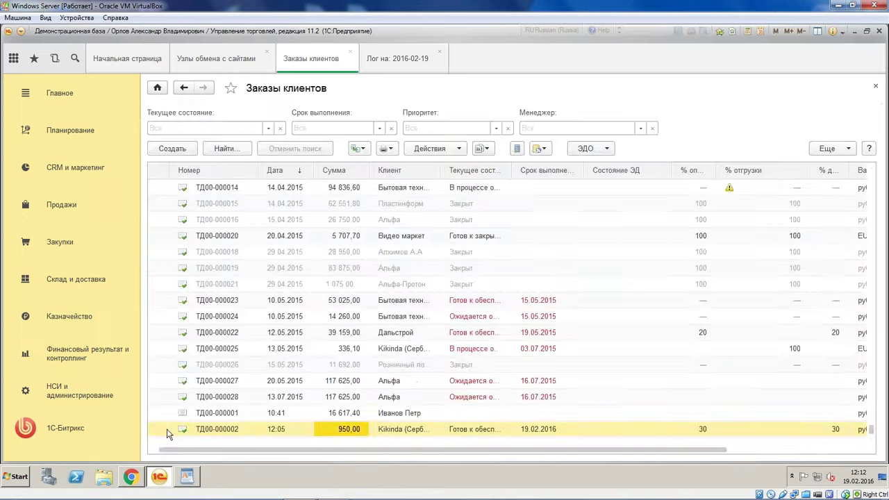
pyautogui.click(131, 476)
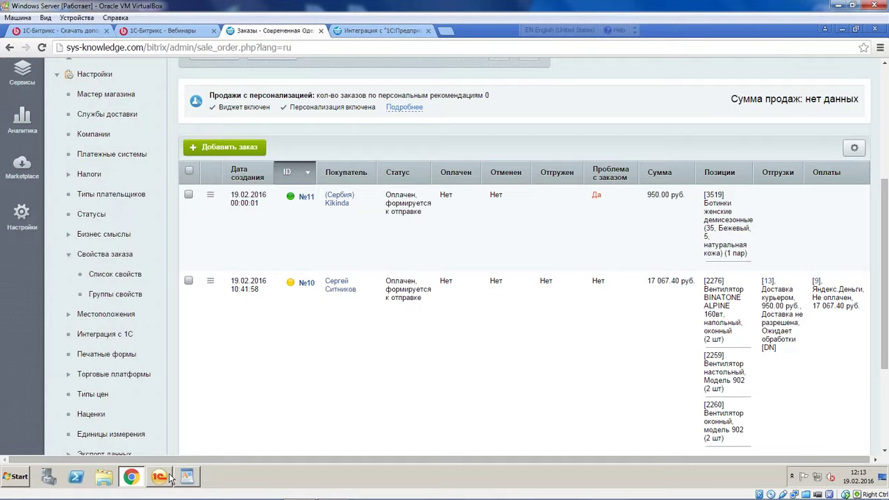
pyautogui.click(161, 478)
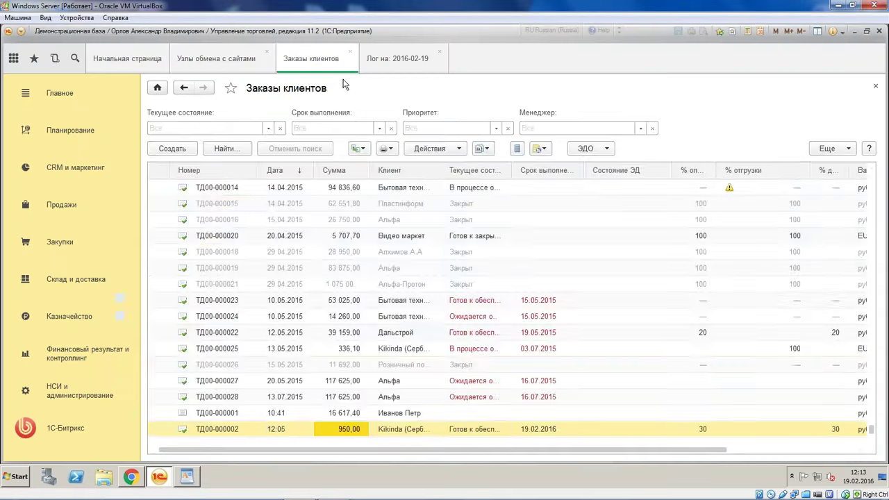
pyautogui.click(209, 58)
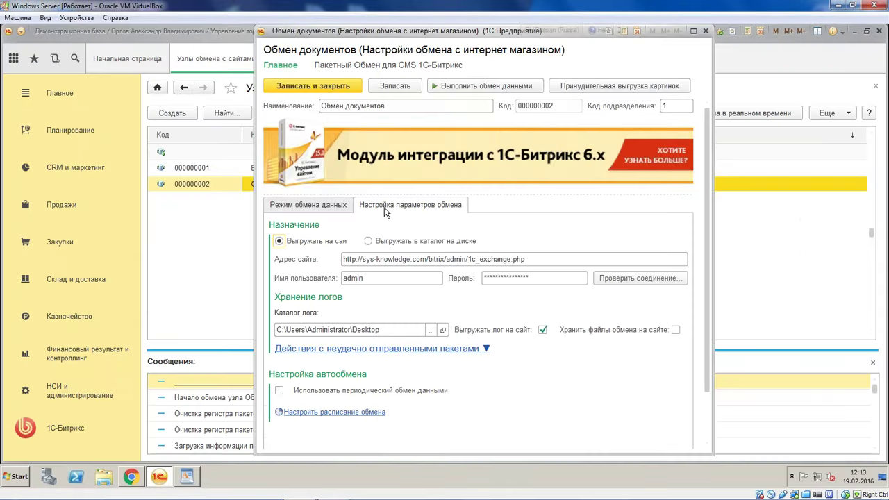
# Open the Обмен документов node's document exchange settings with additional options shown
pyautogui.click(315, 208)
pyautogui.click(372, 358)
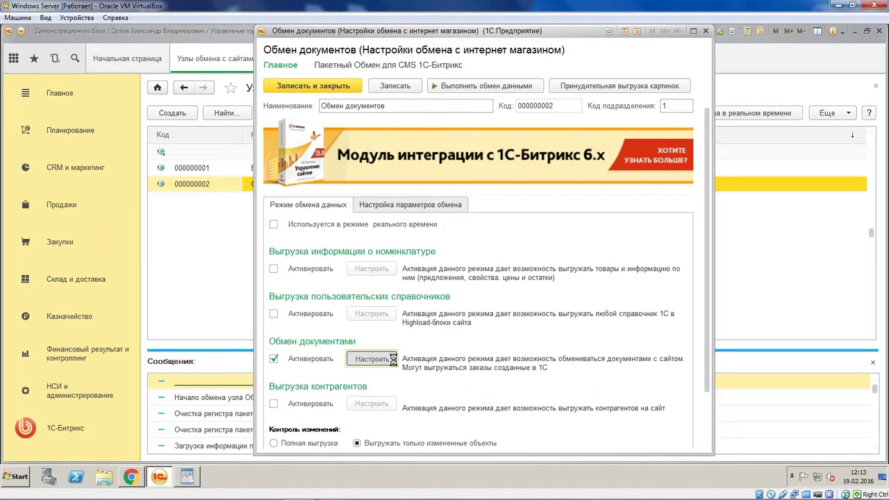
pyautogui.click(375, 90)
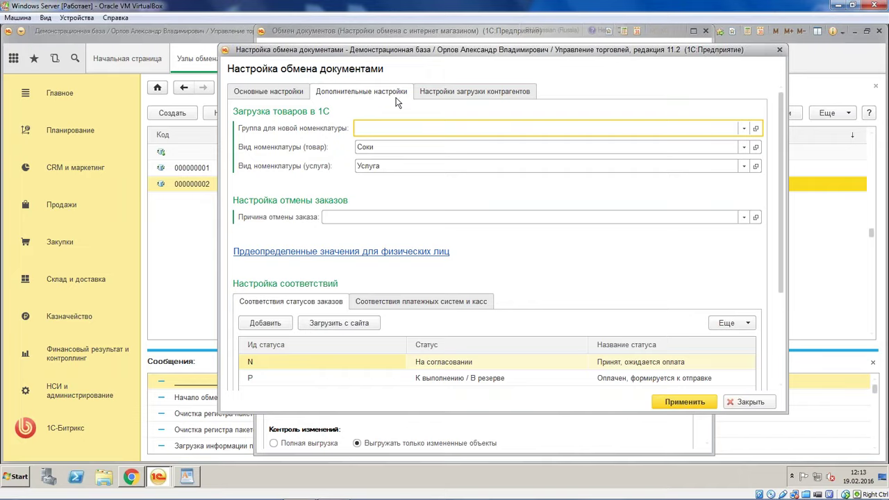
pyautogui.scroll(-4, 724, 281)
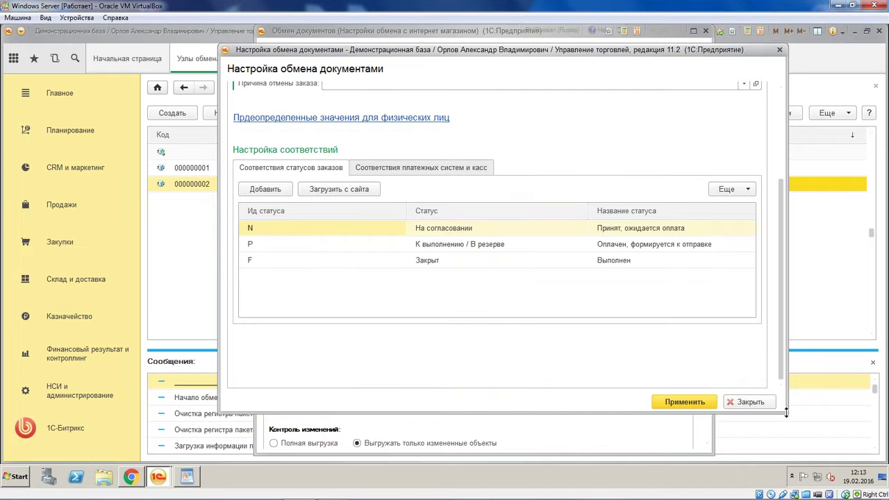
pyautogui.moveTo(786, 413); pyautogui.dragTo(823, 459)
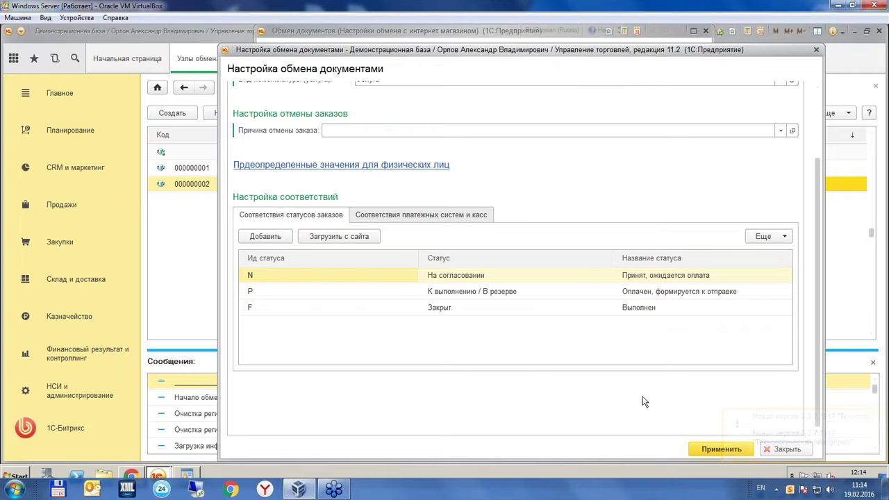
pyautogui.click(584, 265)
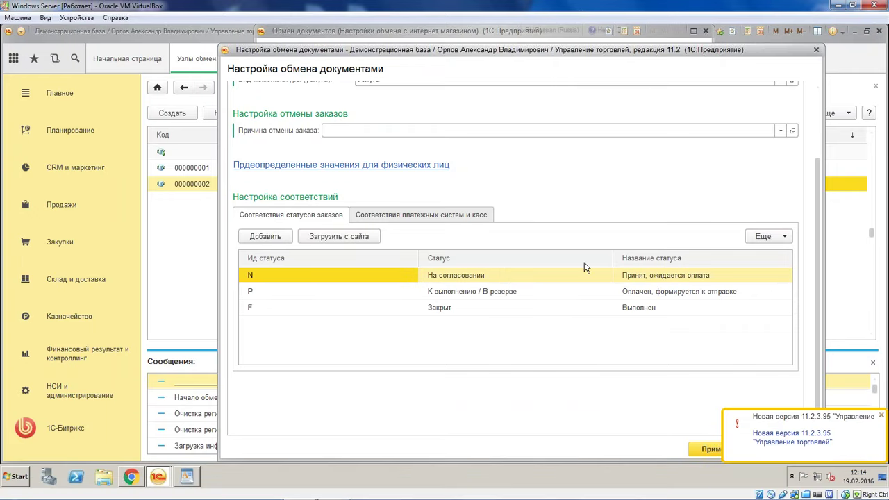
pyautogui.scroll(3, 778, 236)
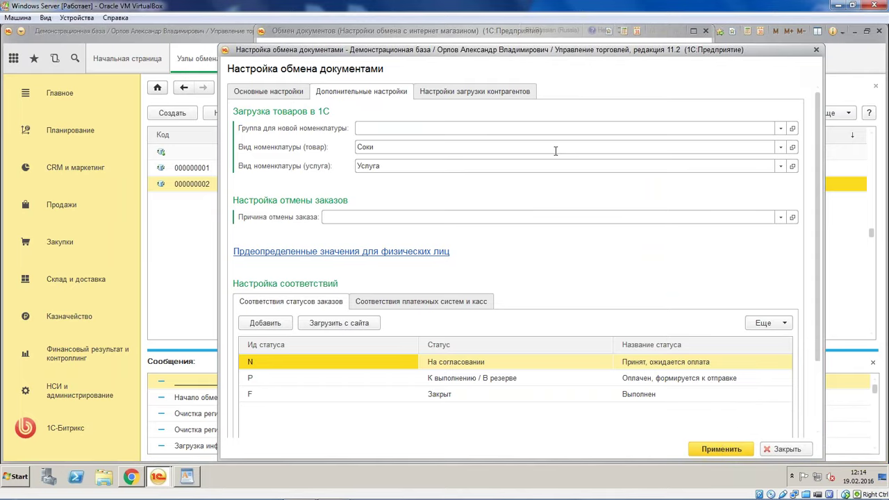
pyautogui.scroll(-3, 516, 269)
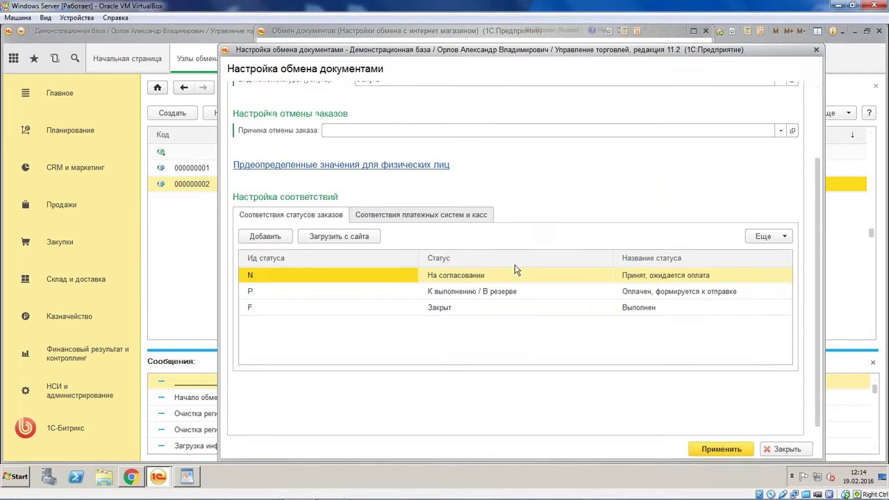
# Map Банковские карты to the EUR cash desk and Терминалы to the USD cash desk
pyautogui.click(464, 217)
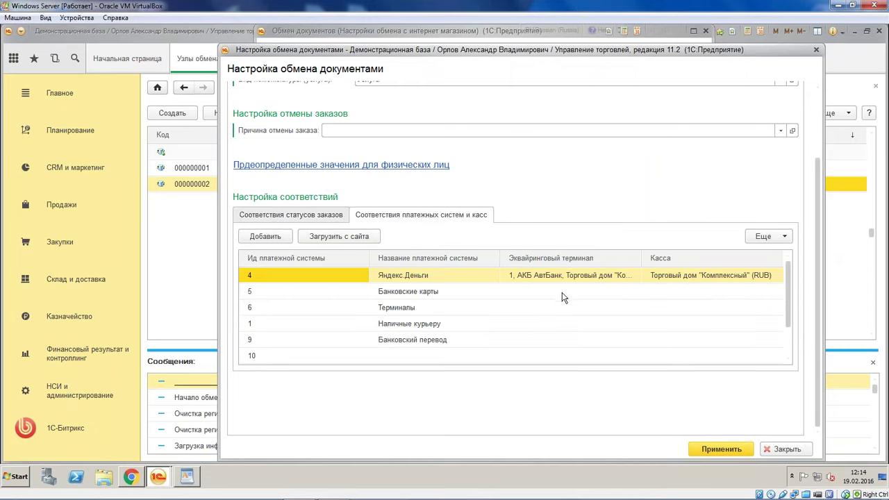
pyautogui.doubleClick(581, 294)
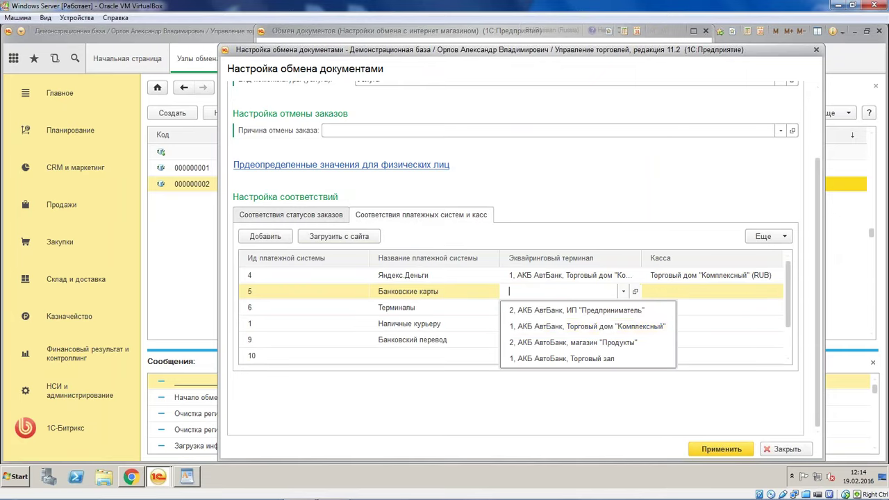
pyautogui.click(604, 326)
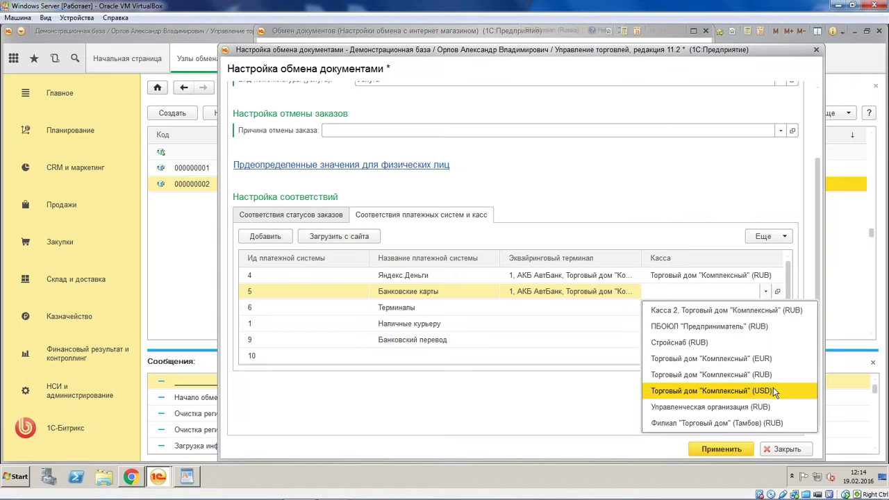
pyautogui.click(769, 357)
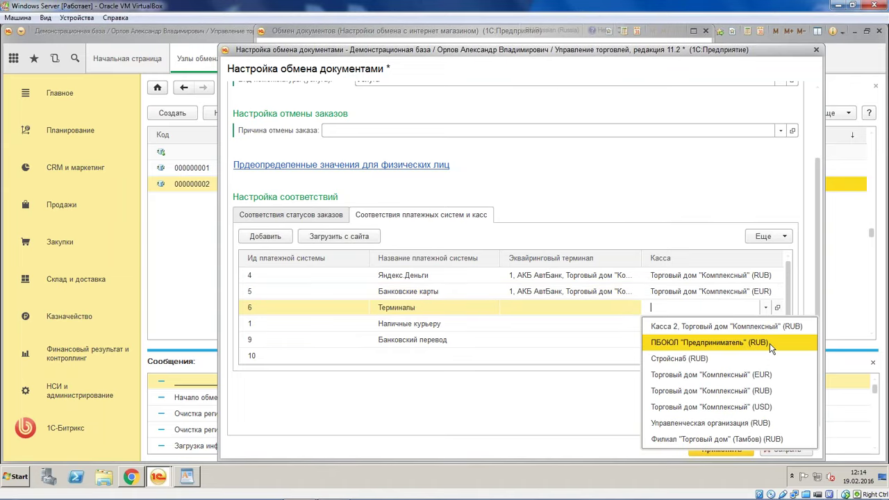
pyautogui.click(749, 413)
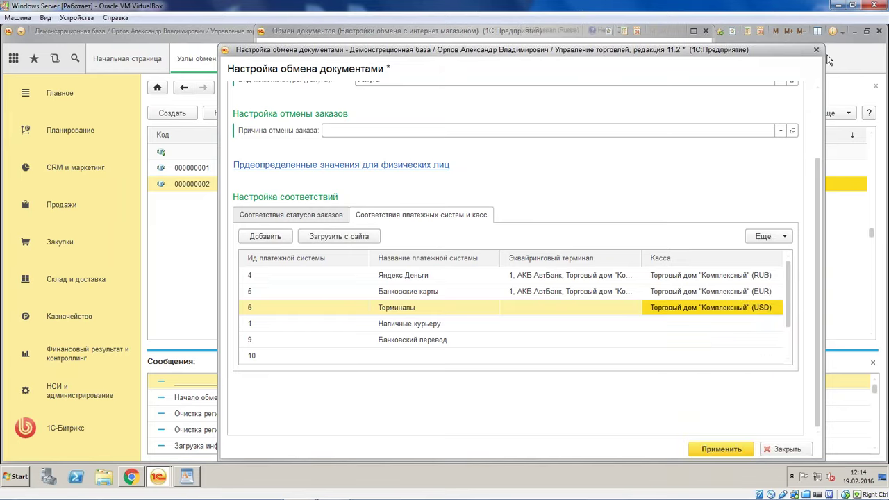
pyautogui.click(816, 49)
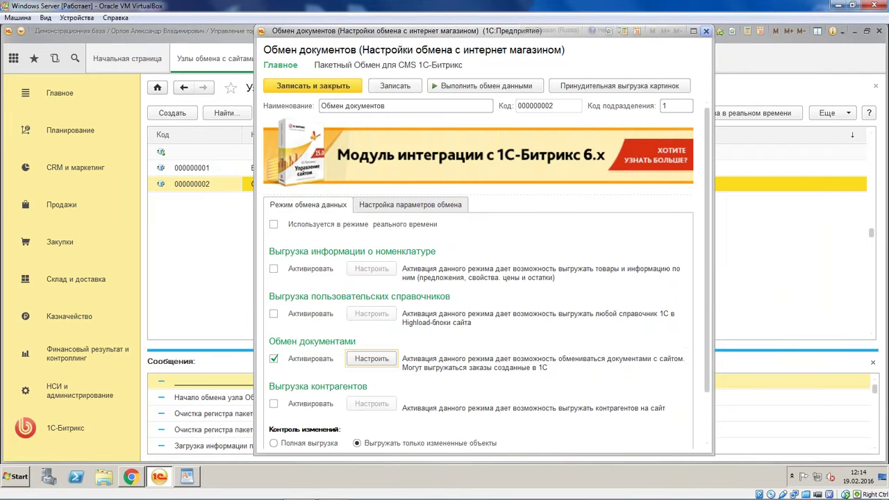
# Close the Обмен документов form and the Сообщения panel, returning to Заказы клиентов
pyautogui.click(705, 30)
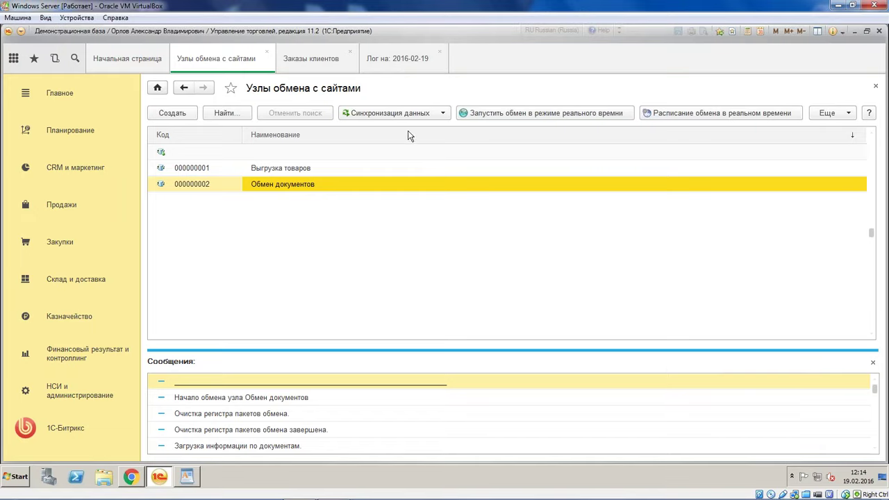
pyautogui.click(873, 366)
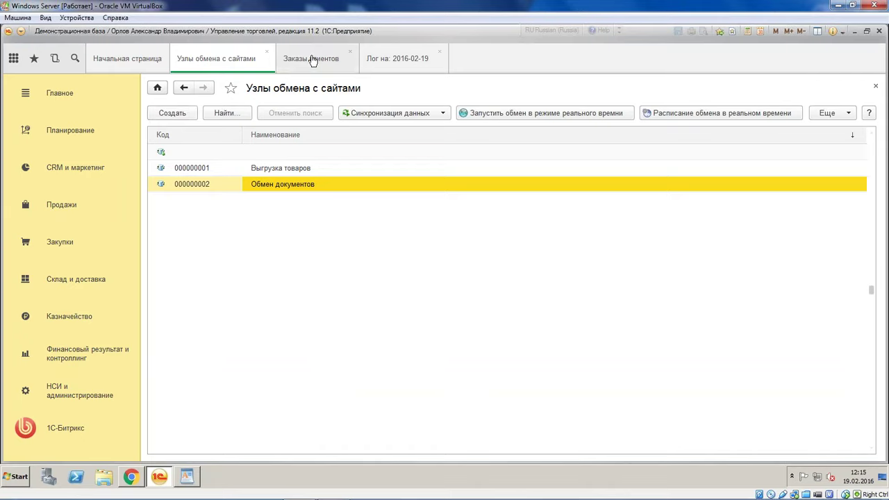
pyautogui.click(306, 58)
# Show Структура подчиненности for ТД00-000002 and review its 285 руб cash receipt order
pyautogui.click(484, 149)
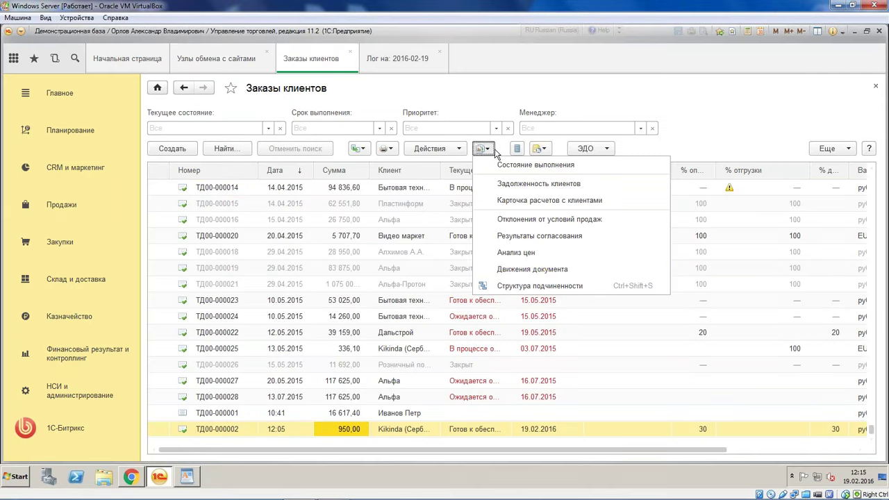
pyautogui.click(509, 286)
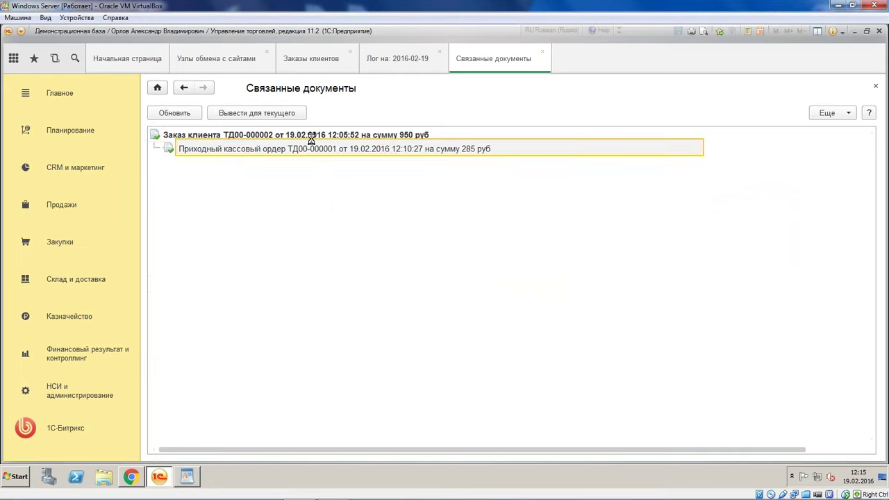
pyautogui.click(348, 188)
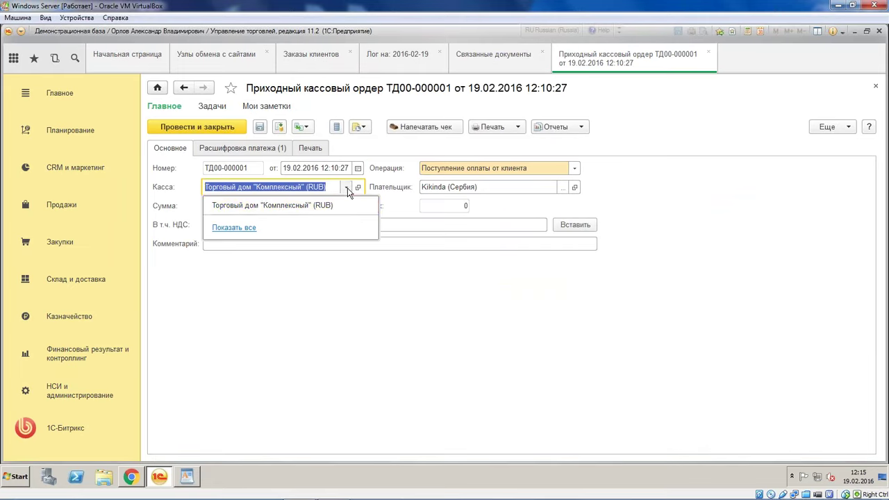
pyautogui.click(278, 206)
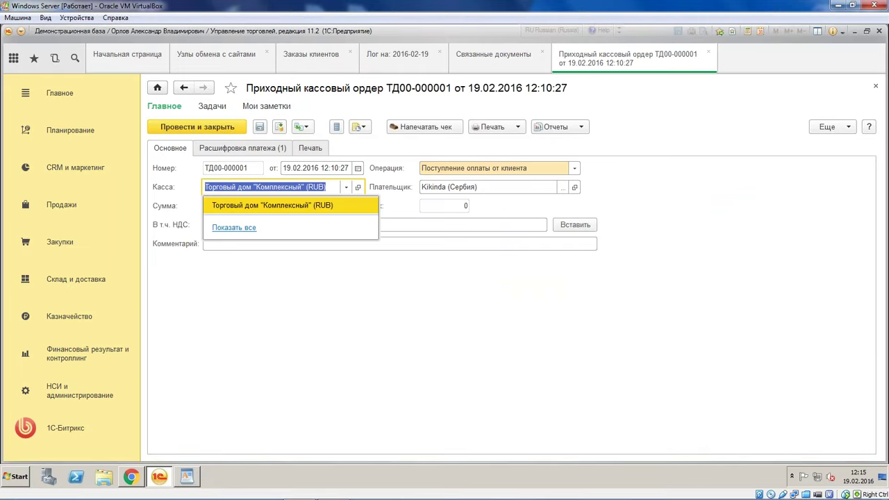
pyautogui.click(278, 223)
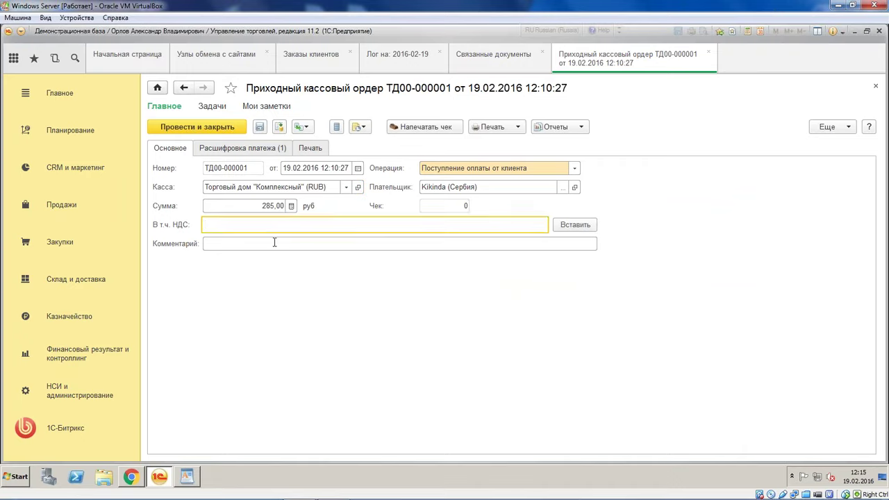
pyautogui.click(275, 243)
pyautogui.click(708, 52)
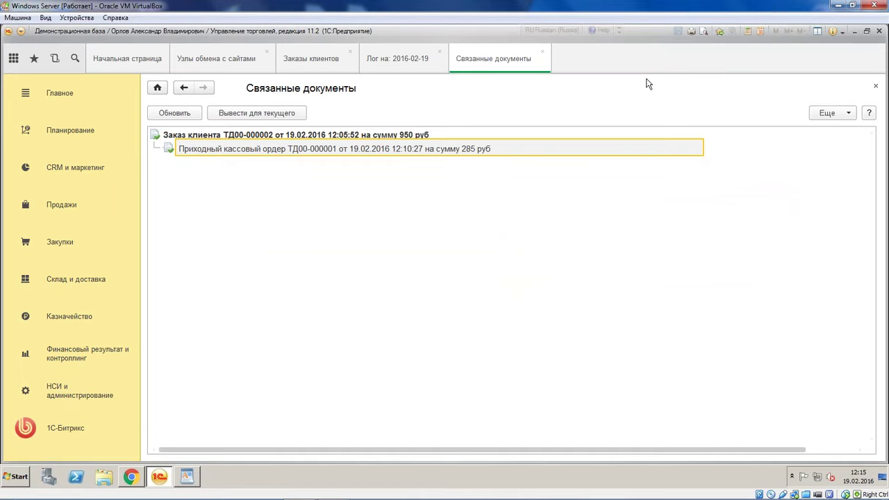
# Inspect the cash receipt and parent order in the Связанные документы tree, then close it
pyautogui.moveTo(644, 148); pyautogui.dragTo(597, 259)
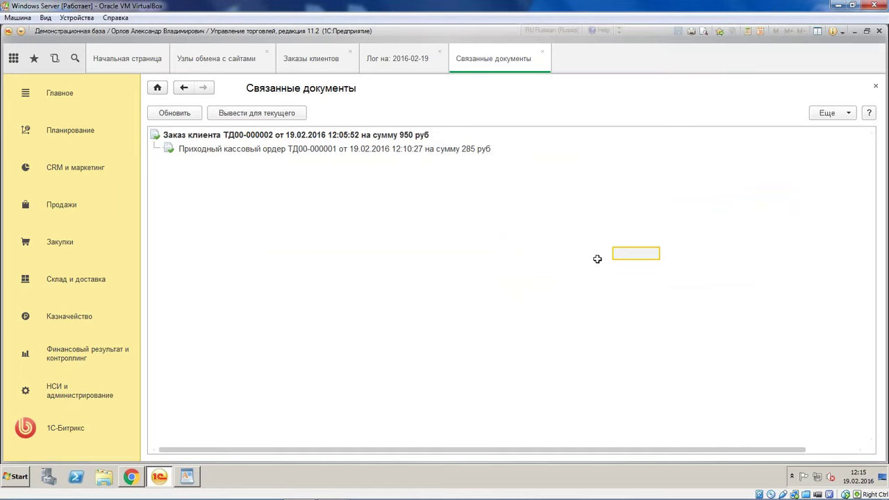
pyautogui.moveTo(597, 259); pyautogui.dragTo(591, 268)
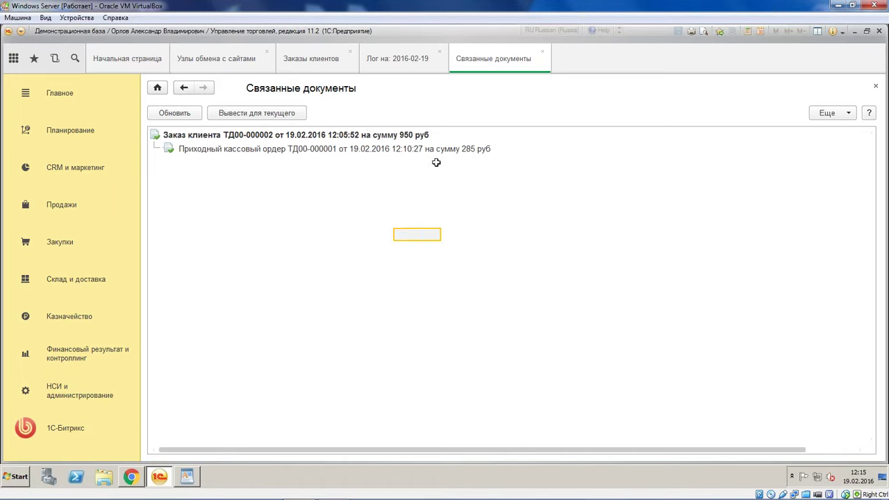
pyautogui.click(482, 149)
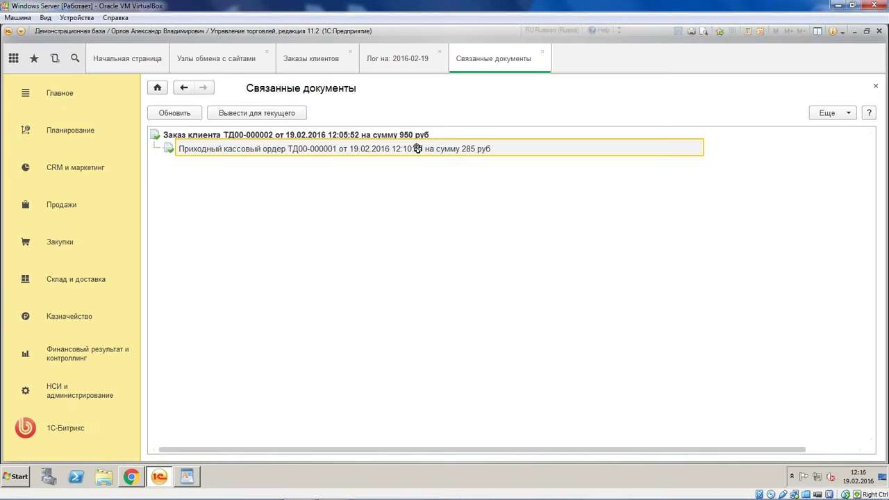
pyautogui.click(168, 134)
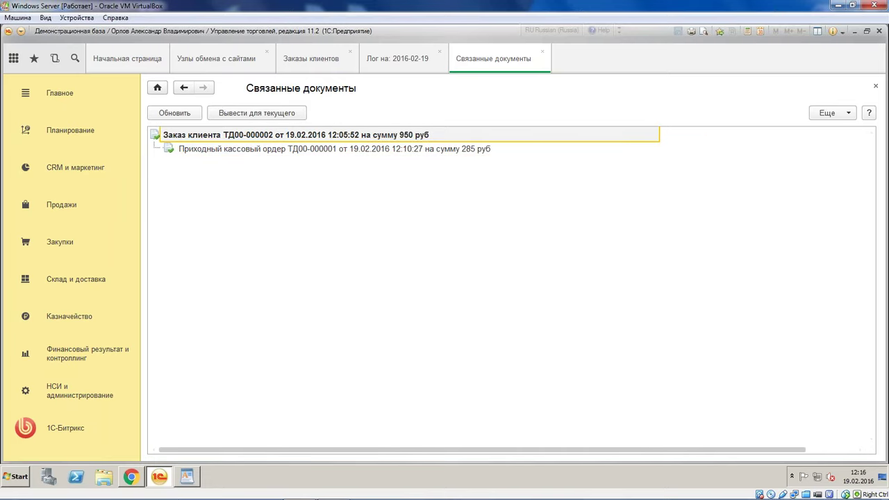
pyautogui.click(543, 52)
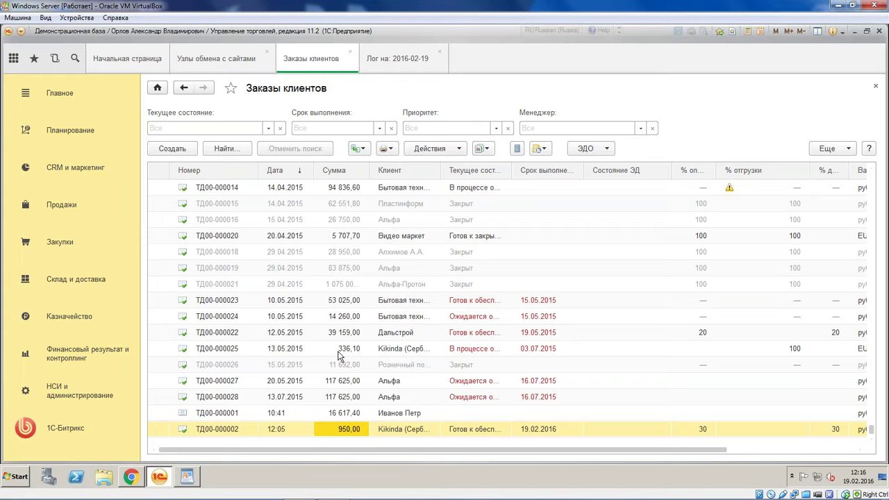
# Discard trial line cancellations in order ТД00-000001 and mark it for deletion
pyautogui.click(319, 414)
pyautogui.doubleClick(319, 413)
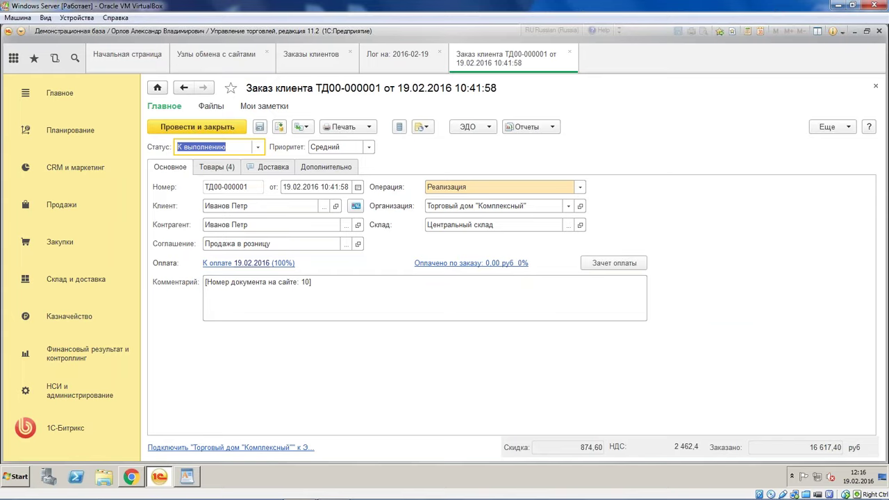
pyautogui.click(229, 169)
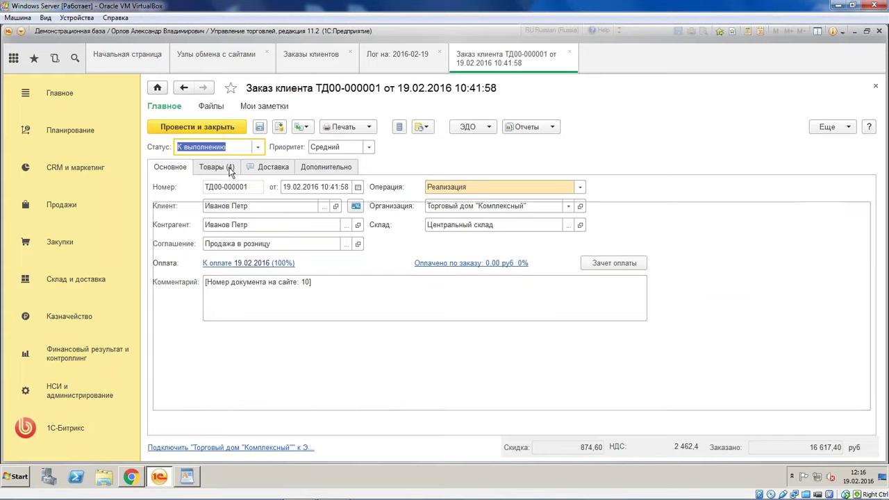
pyautogui.click(680, 408)
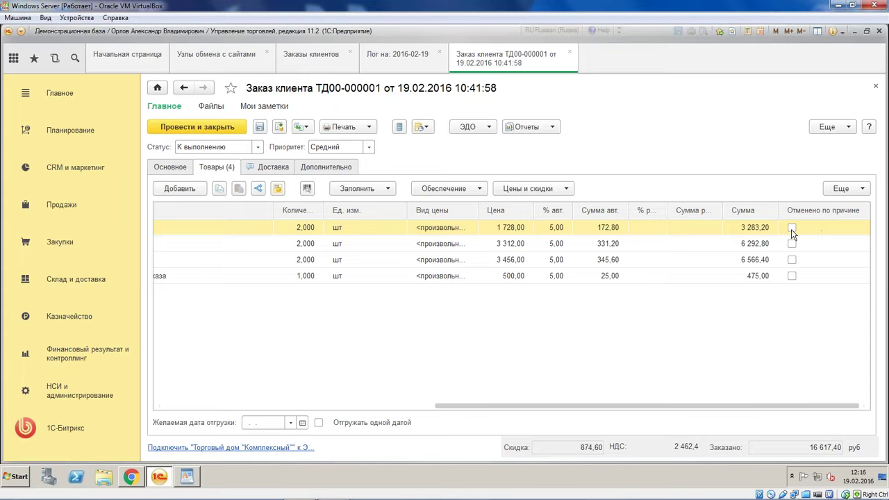
pyautogui.click(792, 228)
pyautogui.click(791, 243)
pyautogui.click(794, 259)
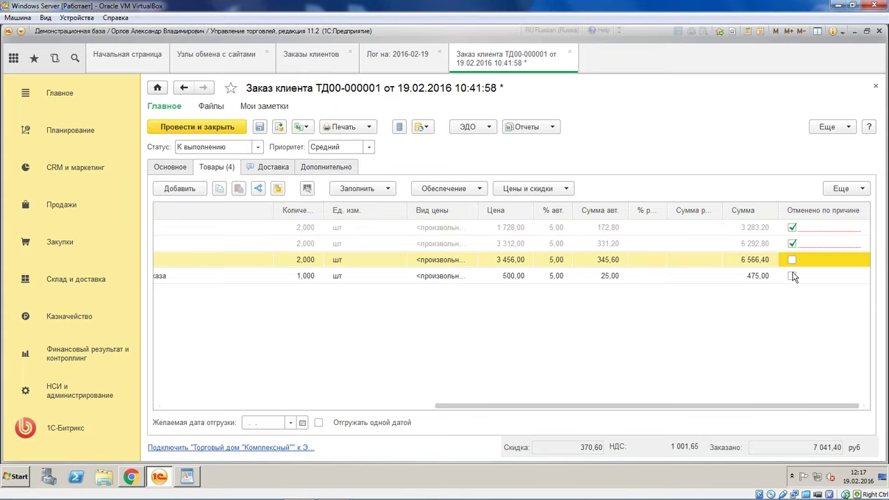
pyautogui.click(792, 276)
pyautogui.click(793, 260)
pyautogui.click(841, 230)
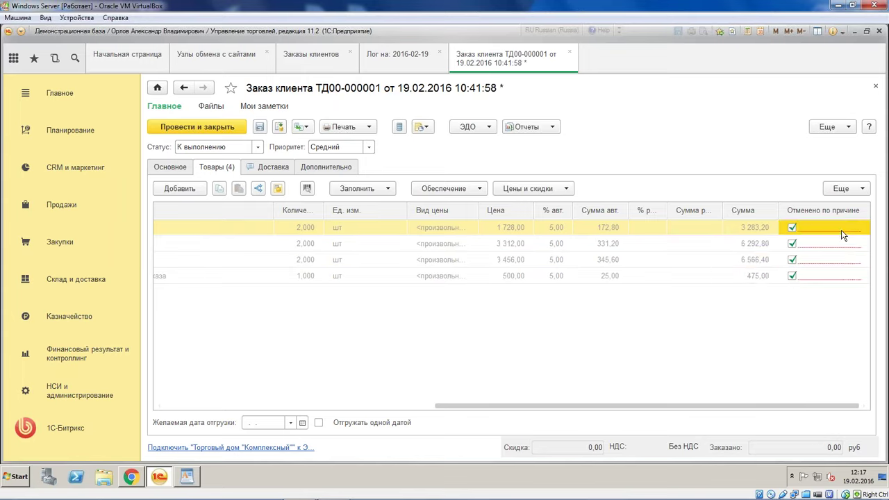
pyautogui.click(753, 299)
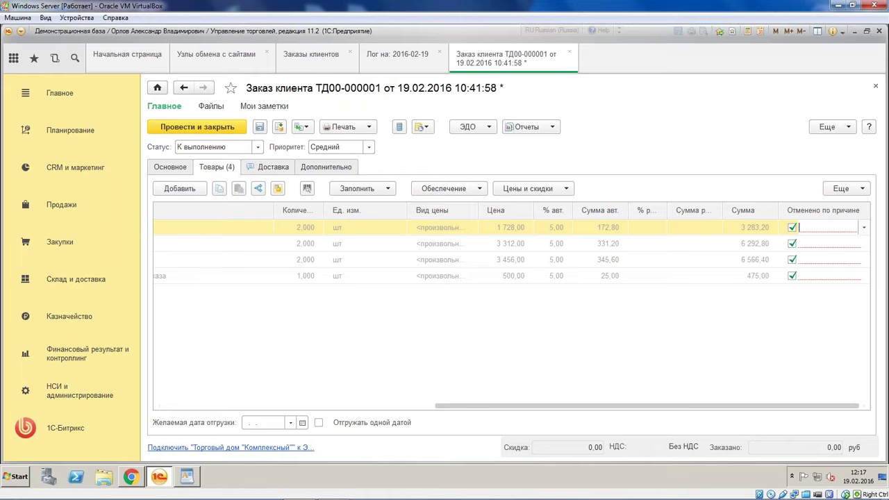
pyautogui.click(570, 53)
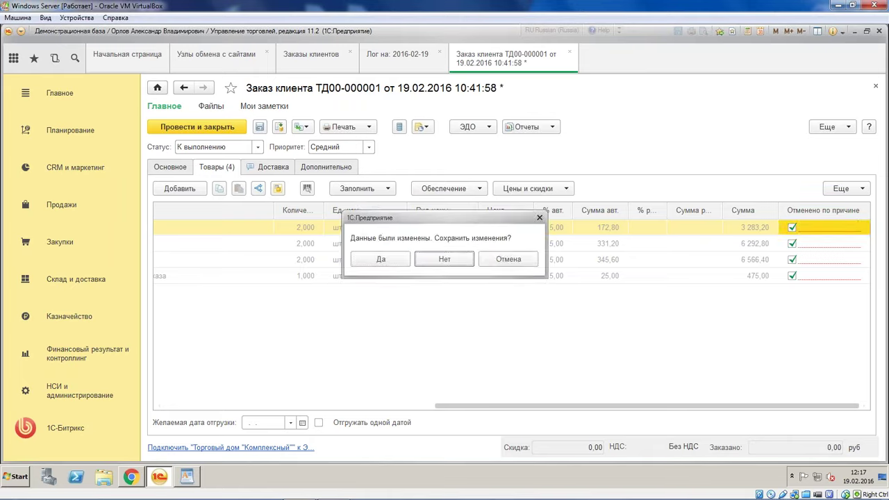
pyautogui.click(444, 262)
pyautogui.press('Delete')
pyautogui.click(406, 264)
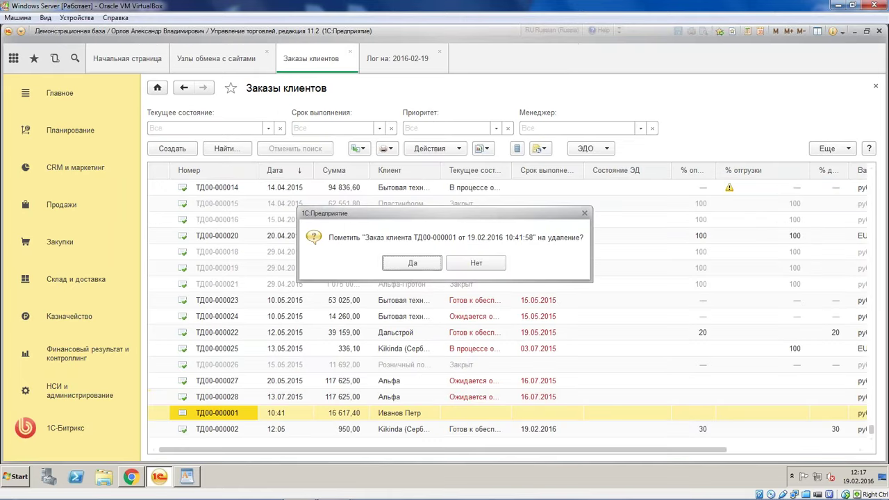
# Cancel ТД00-000002's boots line with reason Нет в наличии and post the order
pyautogui.doubleClick(256, 430)
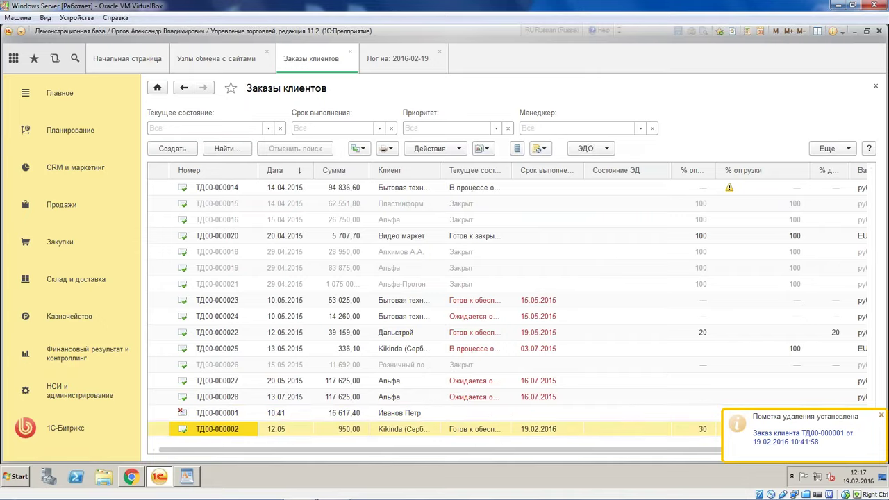
pyautogui.click(230, 166)
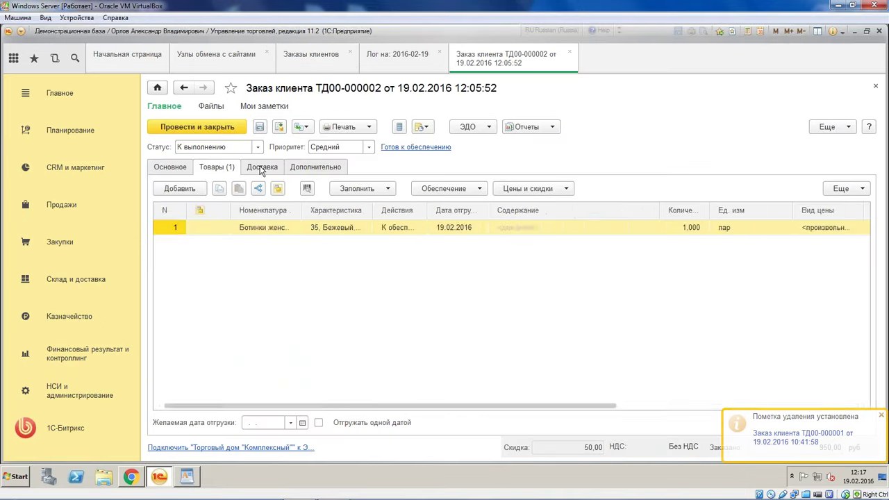
pyautogui.click(797, 407)
pyautogui.click(792, 227)
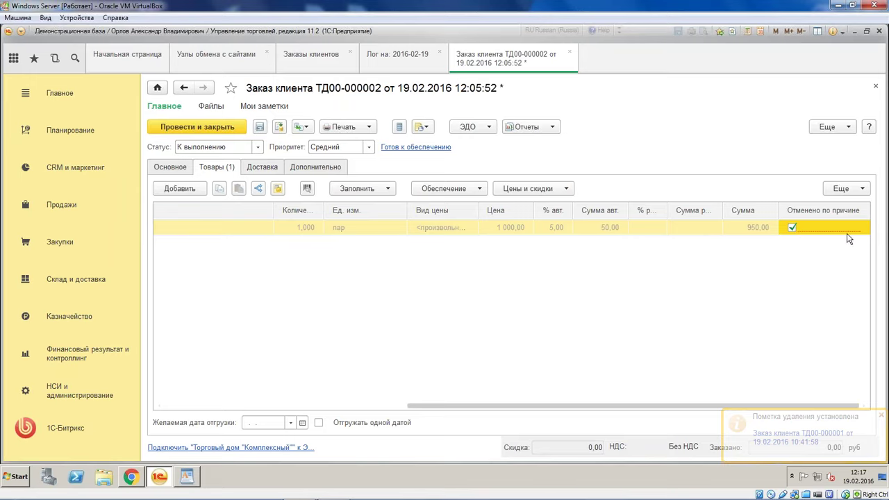
pyautogui.click(857, 227)
pyautogui.click(799, 248)
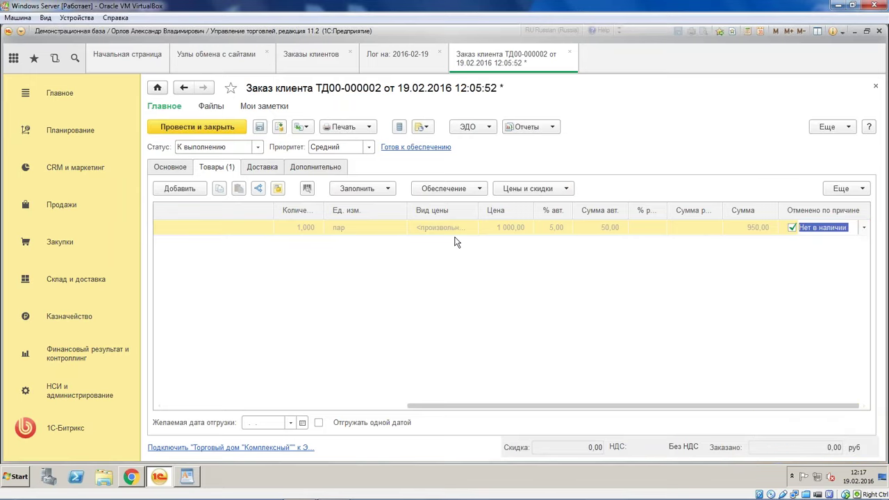
pyautogui.click(213, 126)
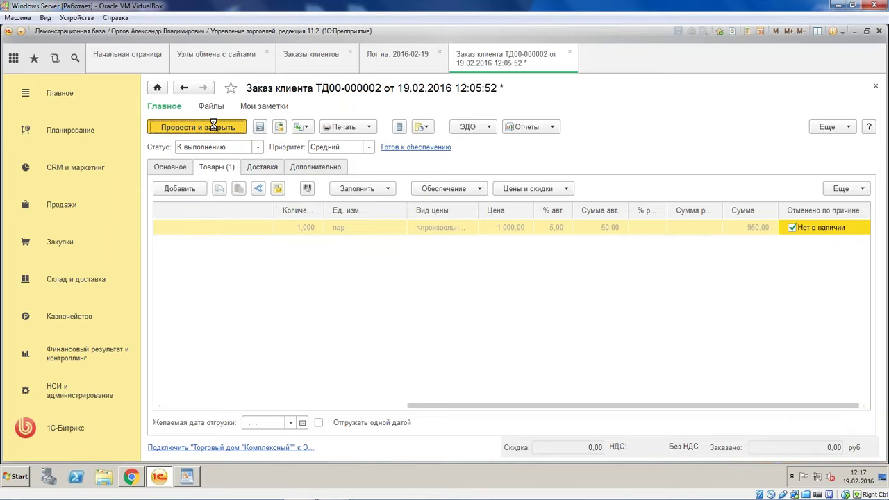
pyautogui.click(219, 414)
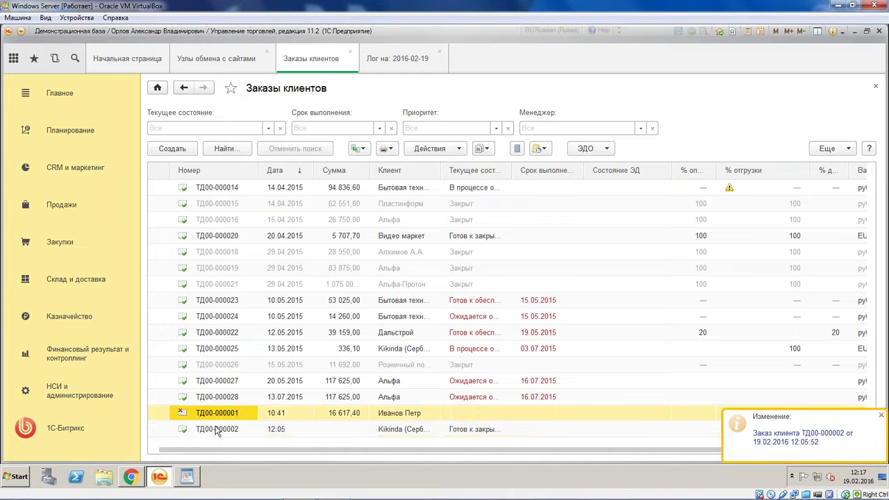
# Run Выполнить обмен данными with the site, then view Bitrix order №11 as cancelled
pyautogui.click(230, 59)
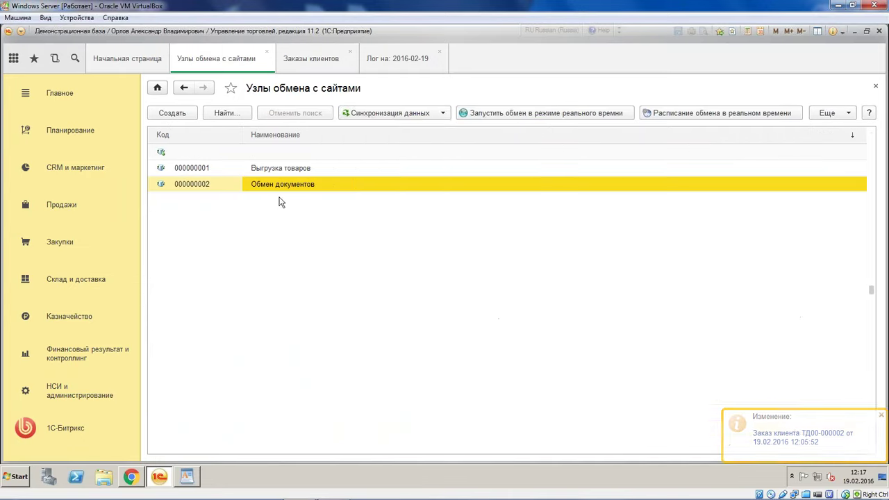
pyautogui.click(392, 114)
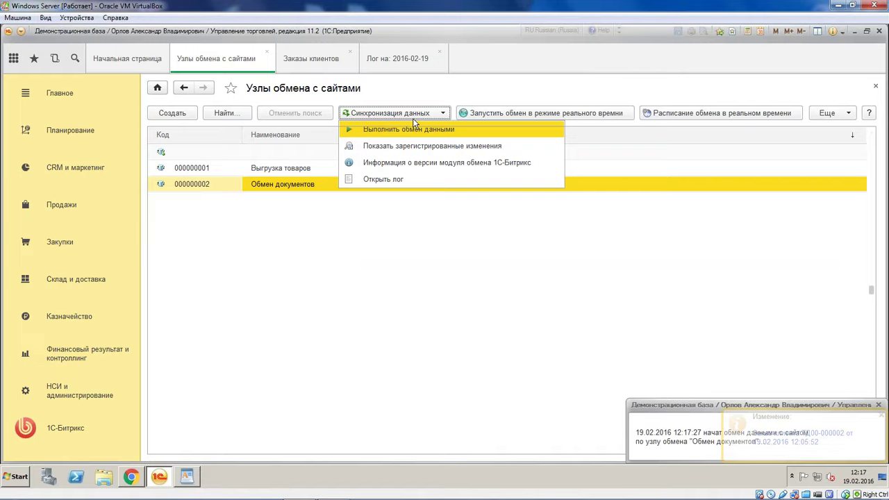
pyautogui.click(415, 128)
pyautogui.click(130, 476)
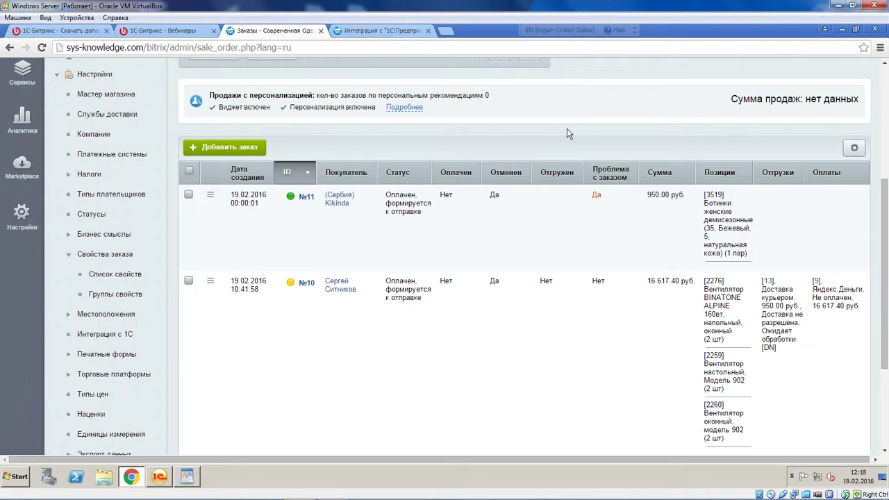
# Start a new Bitrix order and open the buyer search
pyautogui.scroll(-3, 526, 170)
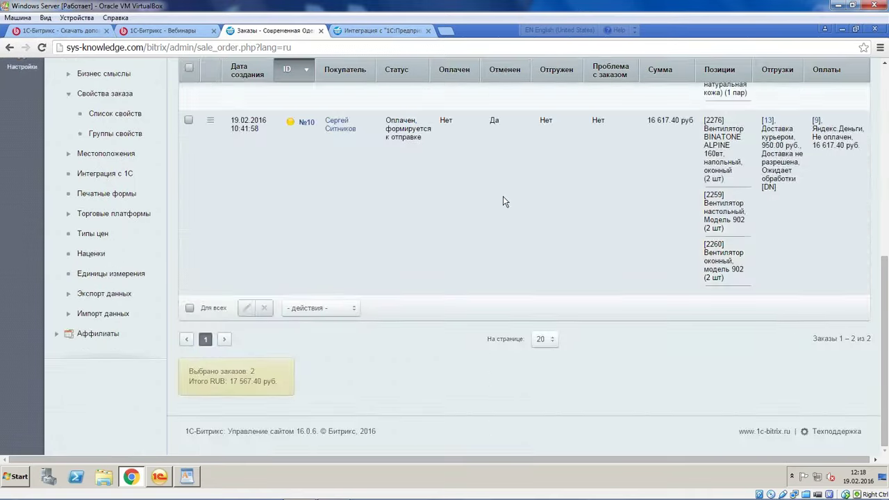
pyautogui.scroll(5, 503, 197)
pyautogui.click(224, 319)
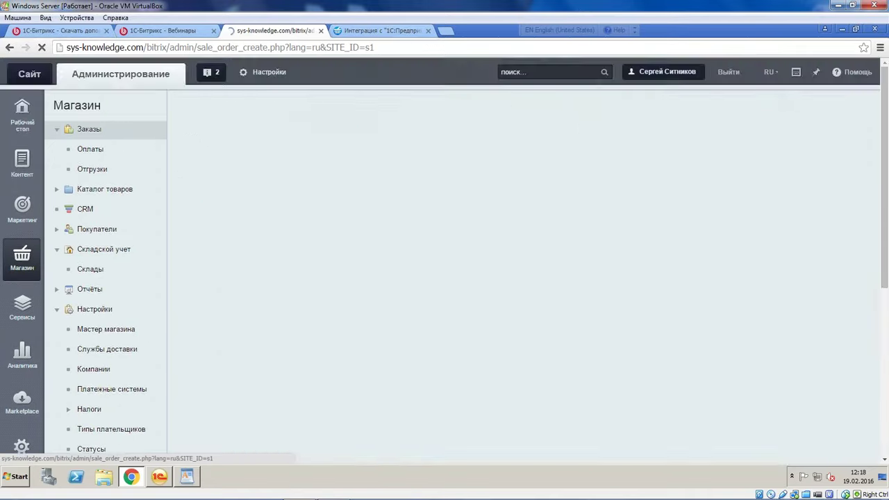
pyautogui.scroll(-10, 391, 234)
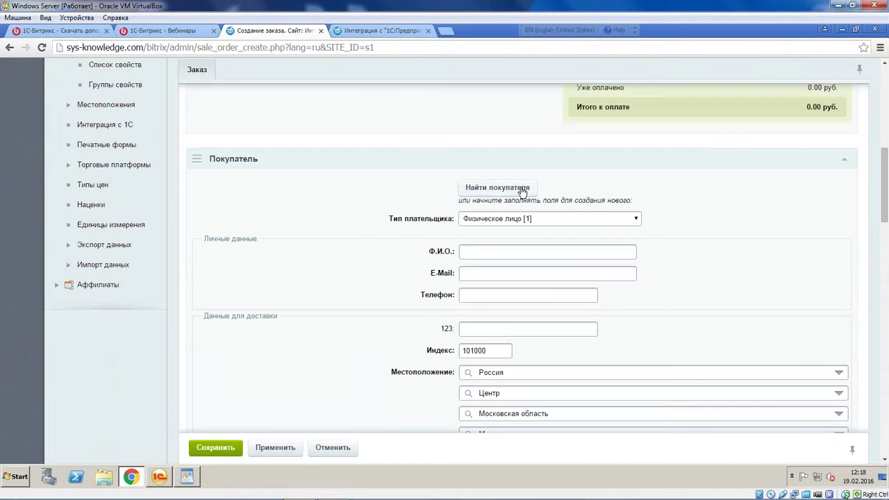
pyautogui.click(500, 329)
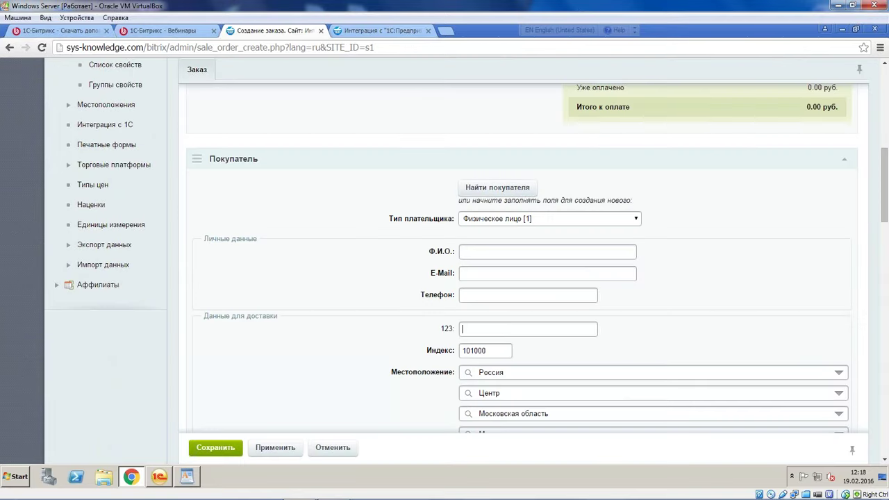
pyautogui.click(496, 189)
# Choose the third user in the search list as the order's buyer
pyautogui.click(256, 200)
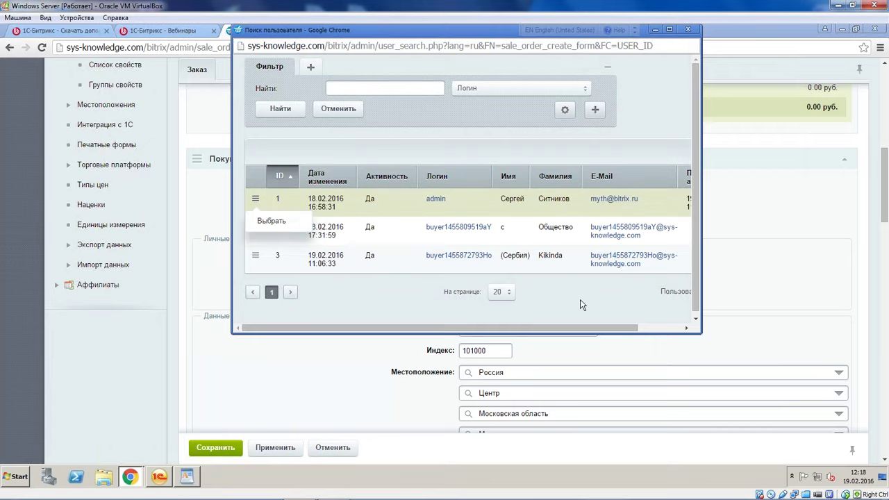
pyautogui.moveTo(701, 333); pyautogui.dragTo(848, 406)
pyautogui.click(687, 329)
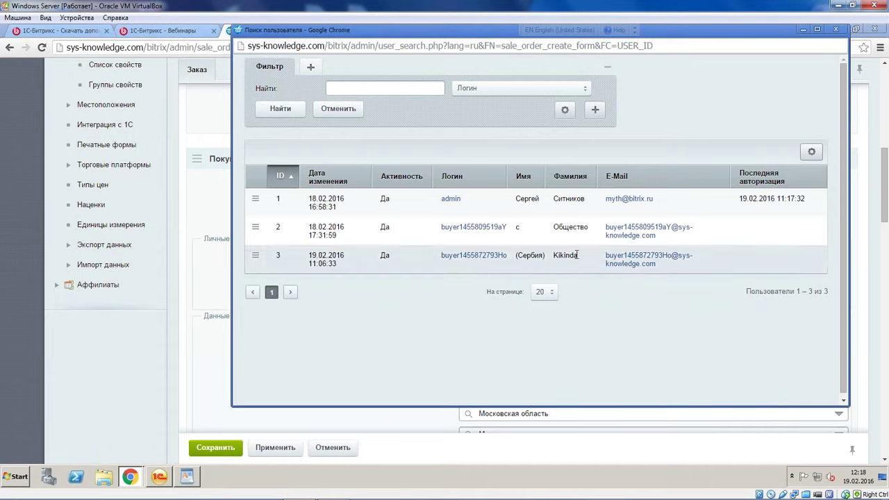
pyautogui.moveTo(576, 255); pyautogui.dragTo(444, 259)
pyautogui.click(431, 304)
pyautogui.click(256, 255)
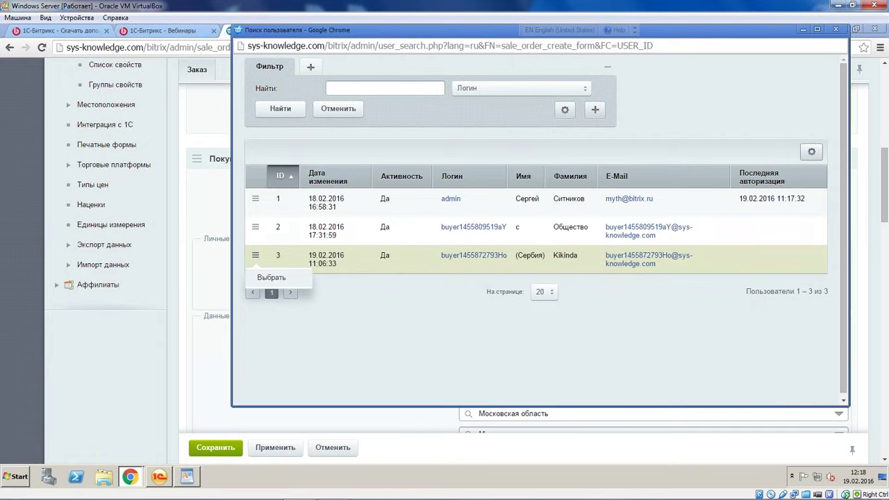
pyautogui.click(270, 278)
# Enter the buyer's e-mail address in the E-Mail field, fixing a stray character
pyautogui.click(536, 223)
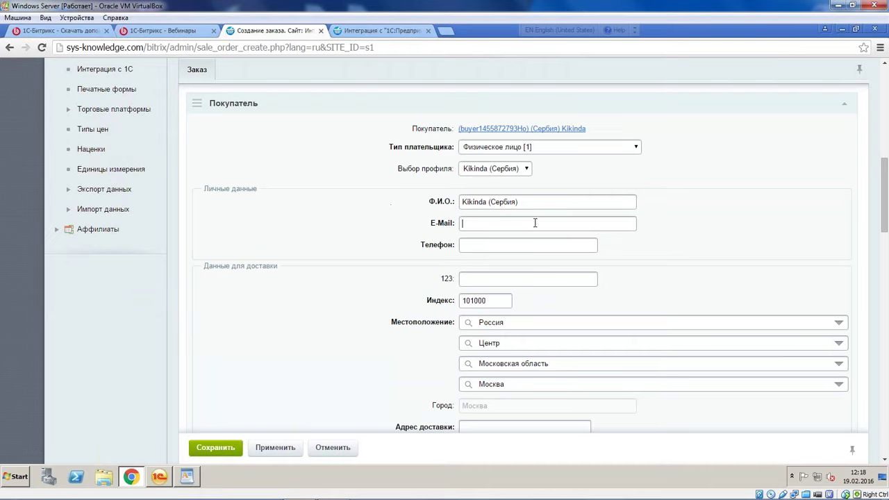
pyautogui.write('e')
pyautogui.doubleClick(464, 223)
pyautogui.write('reasdas.ru')
# Fill in the buyer's phone number and put 'dsda' into the 123 field
pyautogui.click(532, 243)
pyautogui.write('34234')
pyautogui.click(484, 279)
pyautogui.write('dsda')
# Enter 'dgdg' as the delivery address and 'ggd' as the order comment
pyautogui.scroll(-2, 472, 204)
pyautogui.scroll(-2, 498, 229)
pyautogui.click(497, 221)
pyautogui.write('dgdg')
pyautogui.click(498, 268)
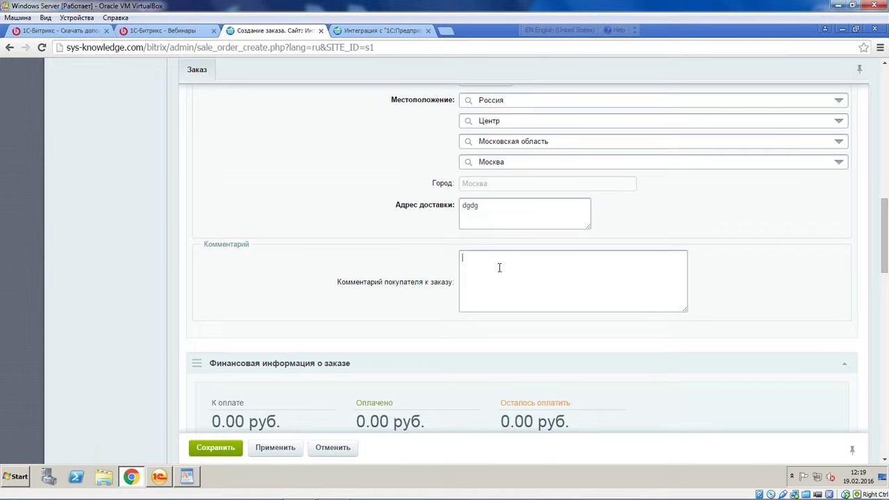
pyautogui.write('ggd')
# Choose [1] Доставка курьером delivery and [4] Яндекс.Деньги payment
pyautogui.scroll(-10, 472, 277)
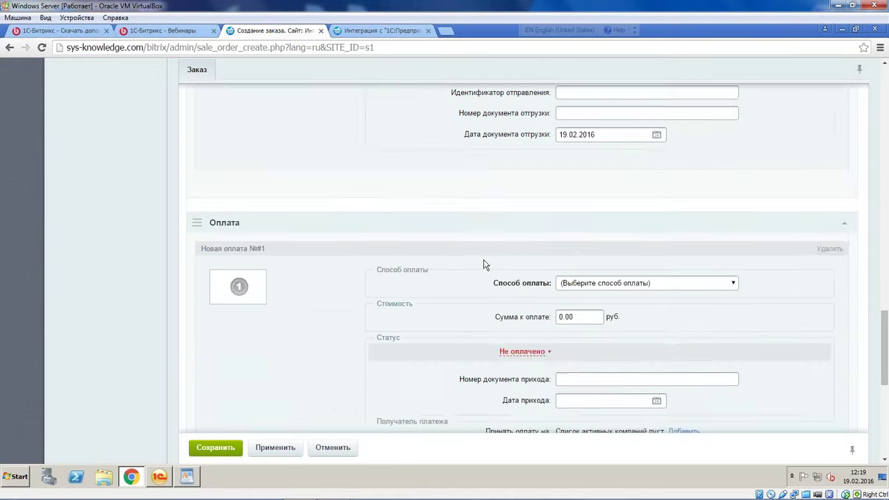
pyautogui.scroll(3, 641, 177)
pyautogui.click(641, 175)
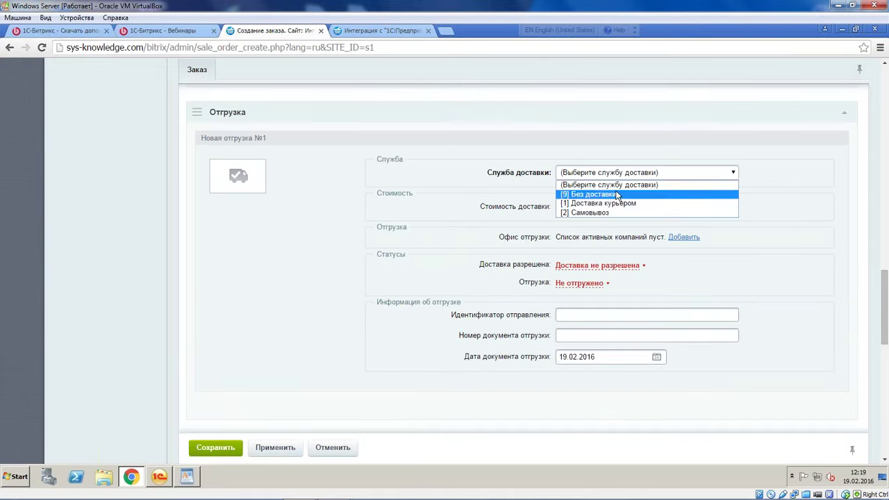
pyautogui.click(623, 203)
pyautogui.scroll(-4, 618, 204)
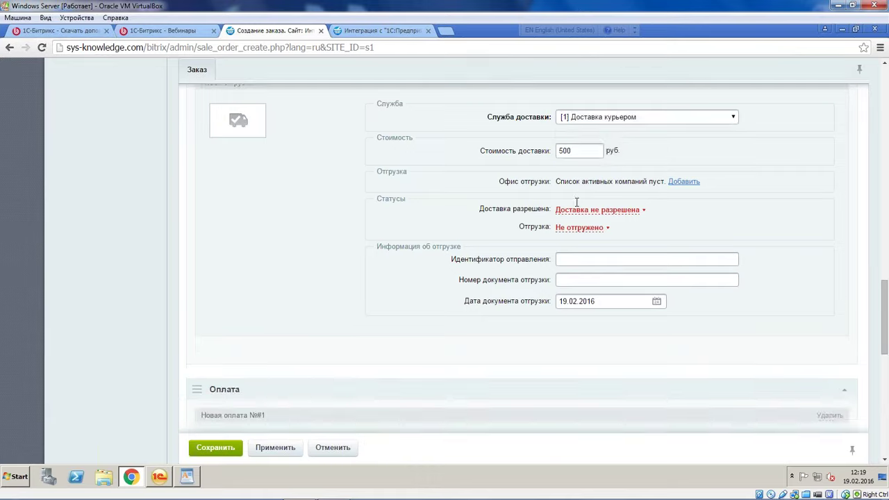
pyautogui.click(607, 172)
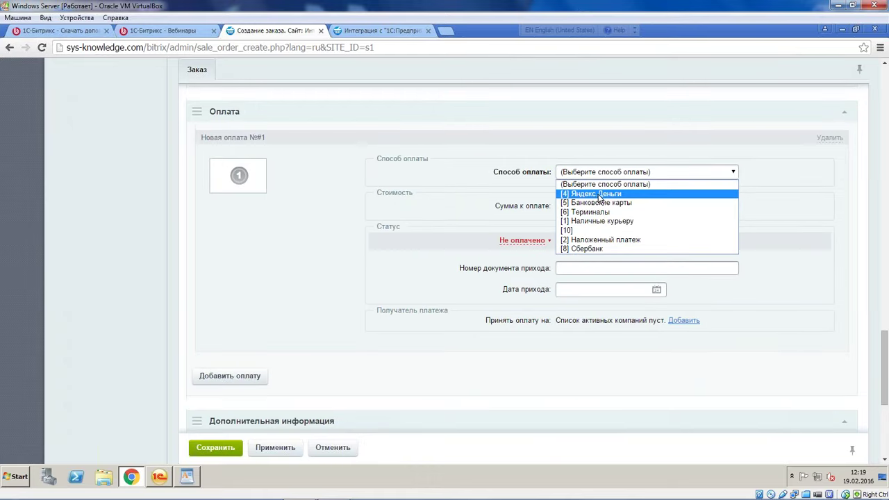
pyautogui.click(599, 193)
# Add the window fan model 902 and the JIPONIC floor fan from the catalog
pyautogui.scroll(-5, 361, 271)
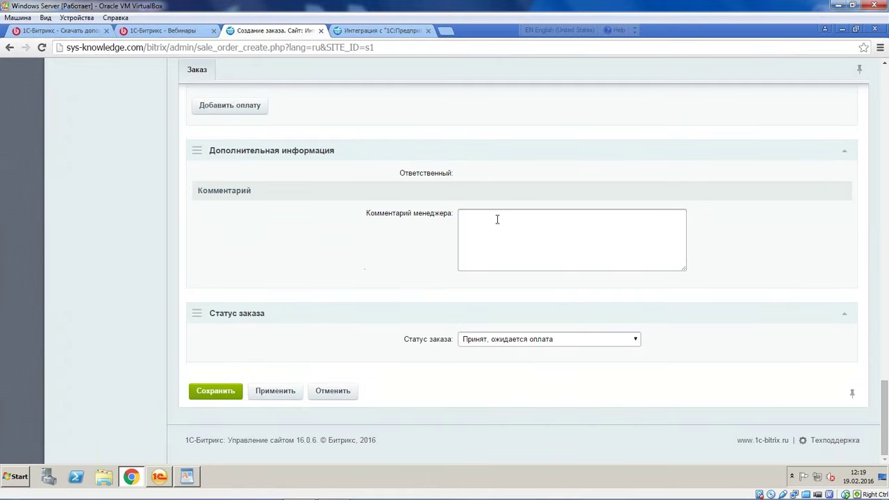
pyautogui.scroll(20, 497, 219)
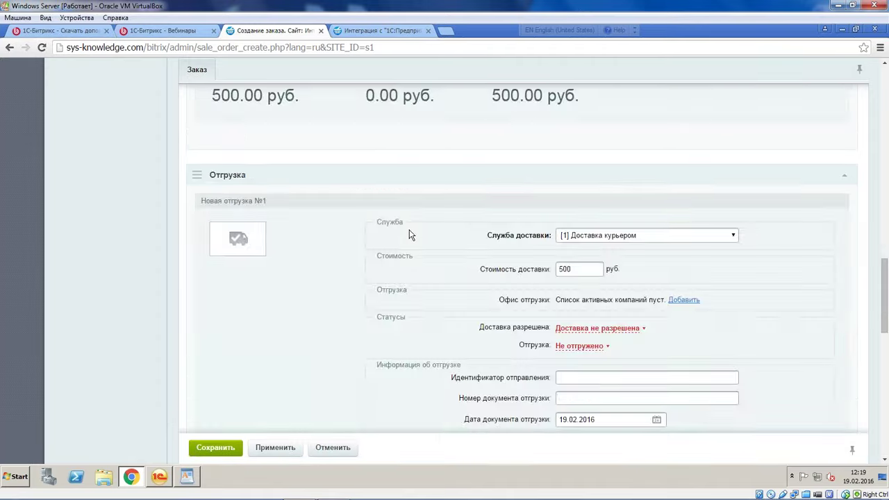
pyautogui.scroll(10, 425, 218)
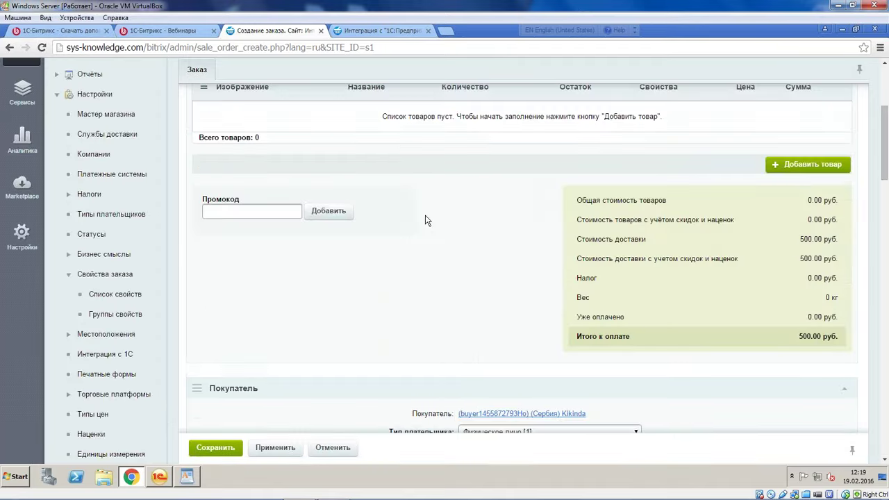
pyautogui.click(810, 271)
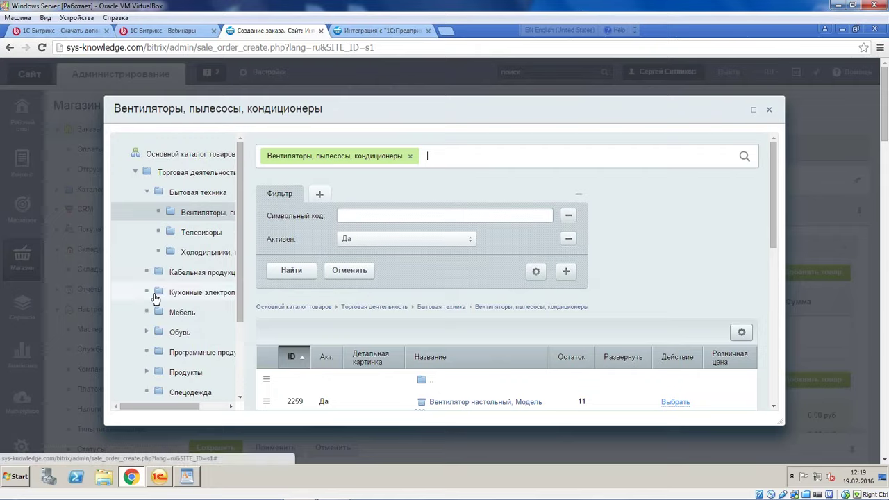
pyautogui.scroll(-2, 155, 291)
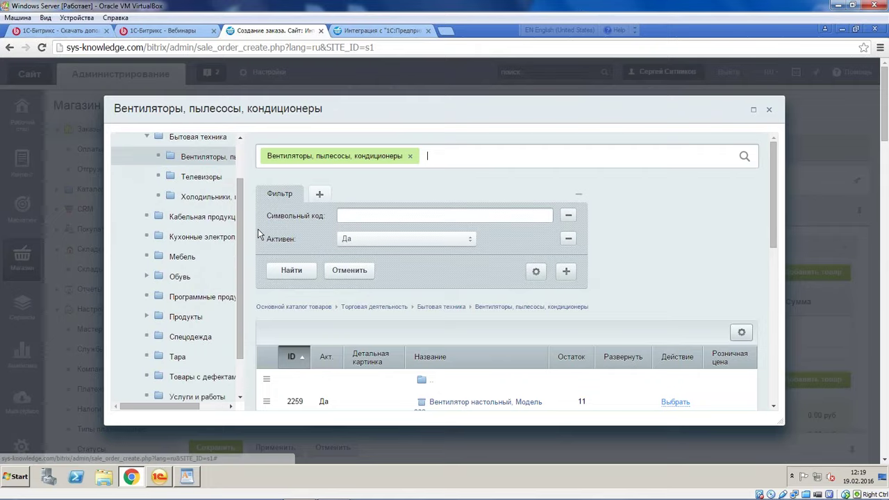
pyautogui.scroll(-3, 486, 286)
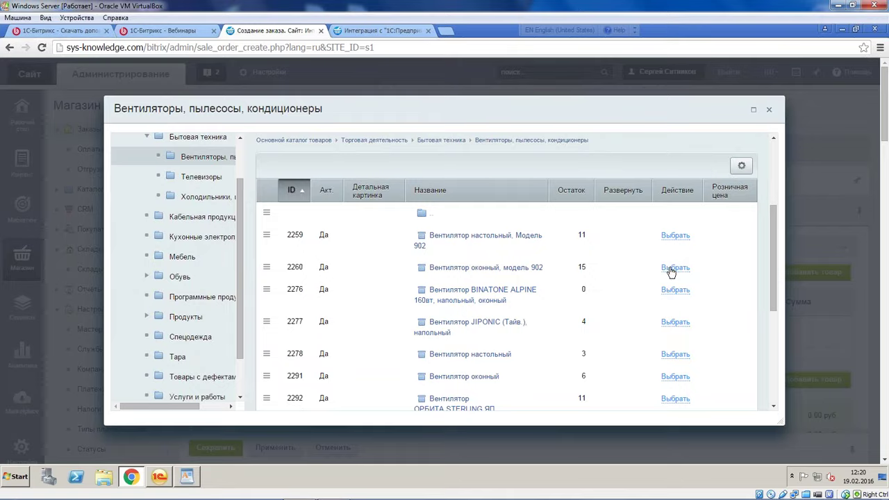
pyautogui.click(675, 268)
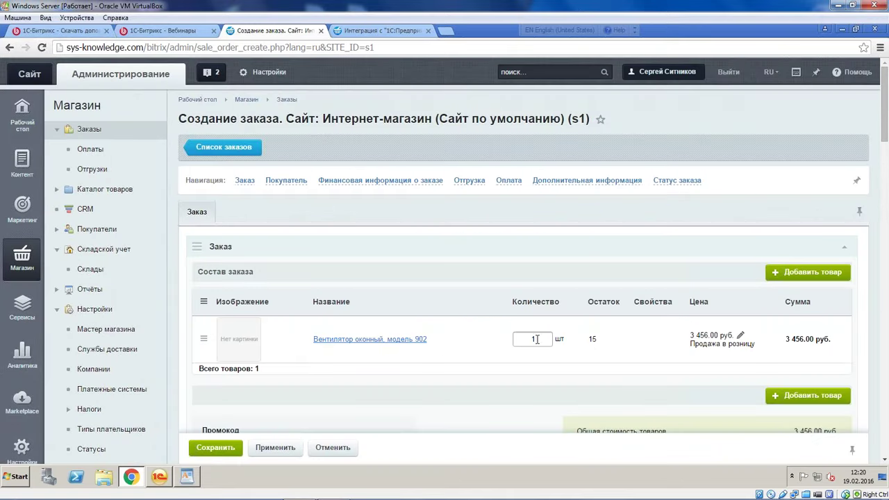
pyautogui.click(829, 280)
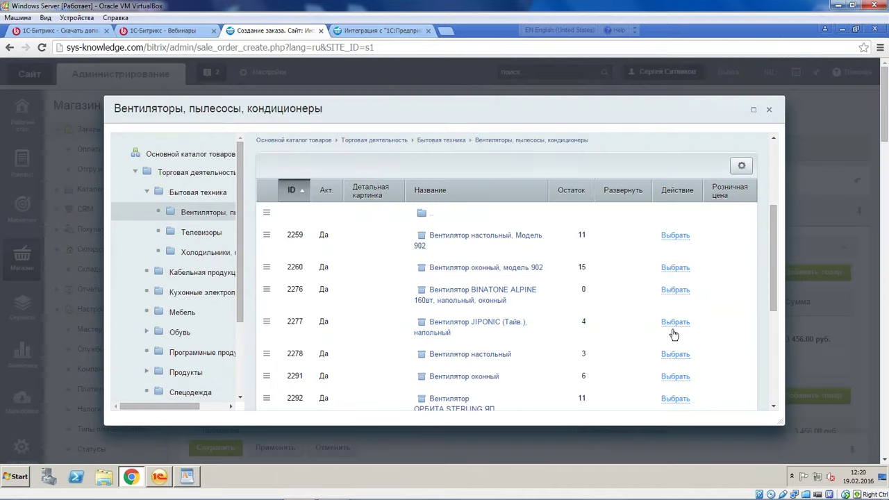
pyautogui.click(675, 322)
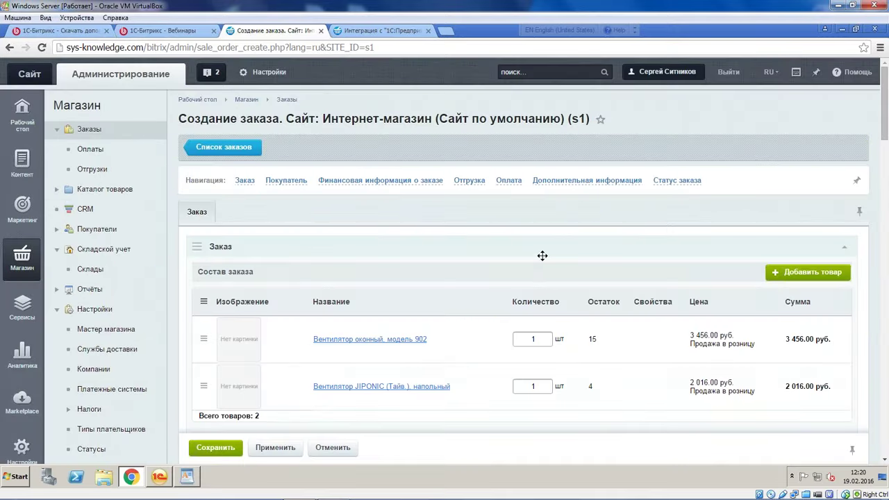
pyautogui.scroll(-3, 416, 267)
pyautogui.scroll(-3, 312, 268)
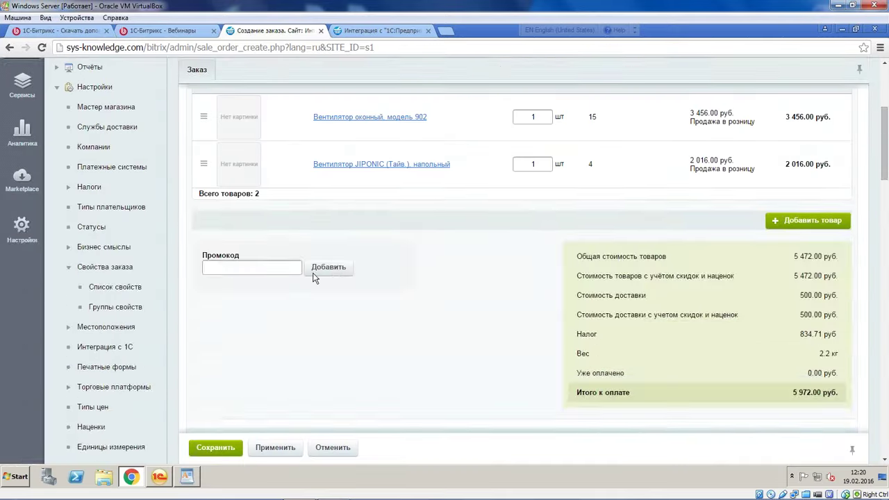
# Try saving the order, correcting the e-mail domain when it is rejected
pyautogui.scroll(10, 298, 250)
pyautogui.click(215, 447)
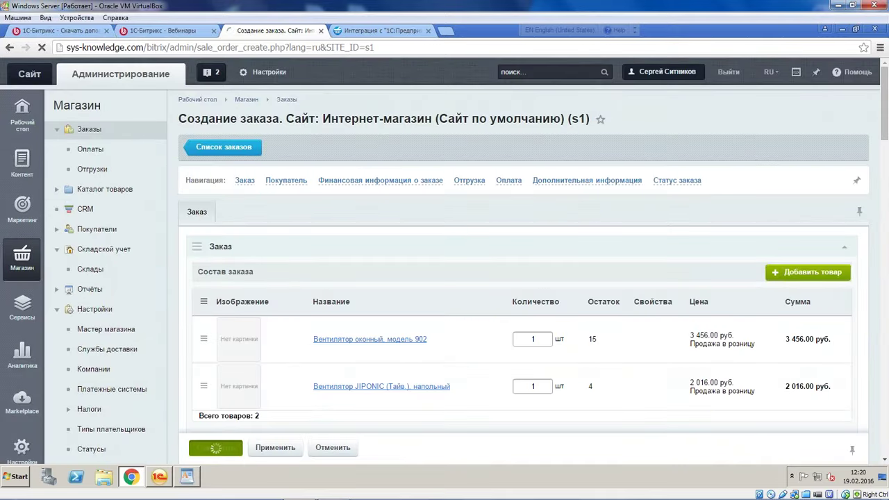
pyautogui.scroll(-10, 493, 158)
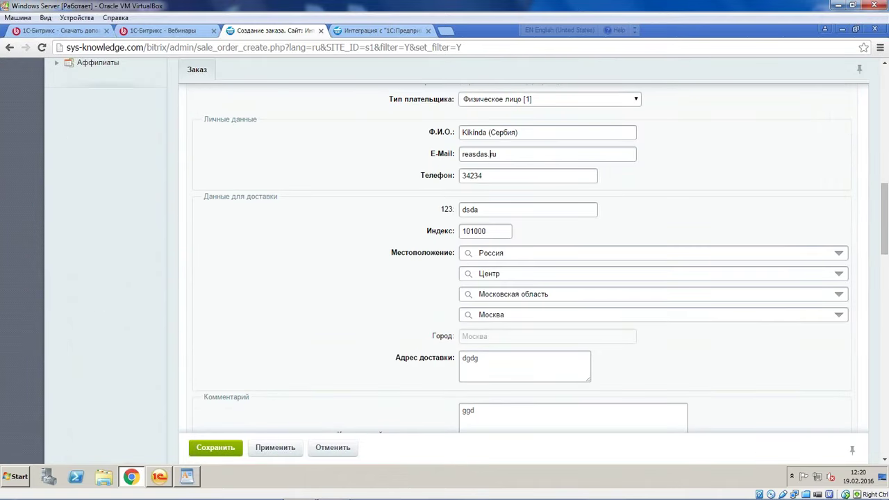
pyautogui.write('dsad.')
pyautogui.click(217, 449)
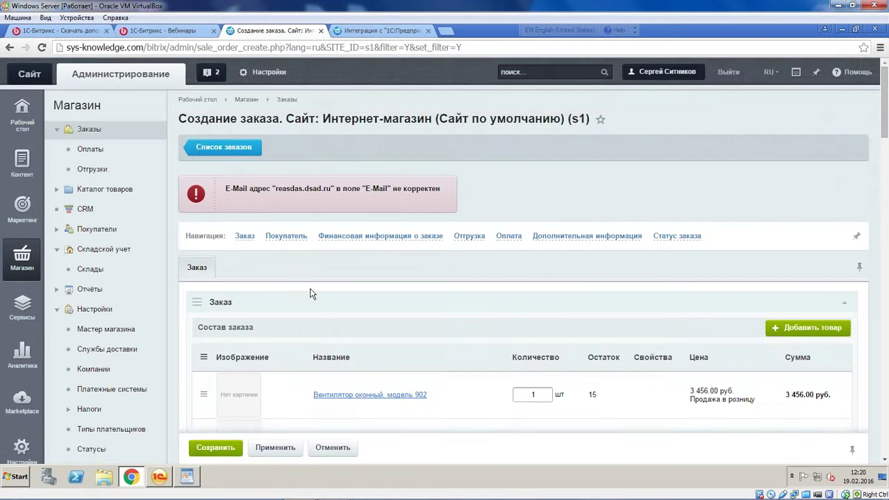
pyautogui.scroll(-10, 310, 293)
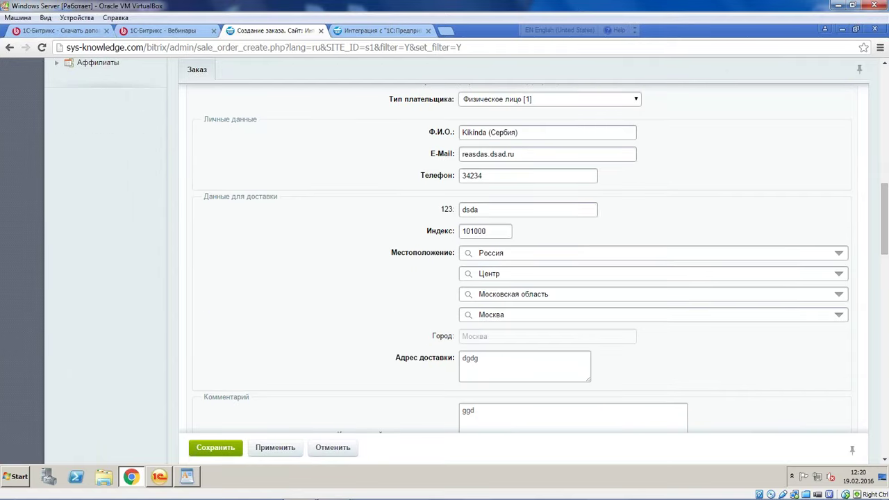
# Replace the e-mail with a full valid address, save order №12, then return to 1C
pyautogui.doubleClick(498, 154)
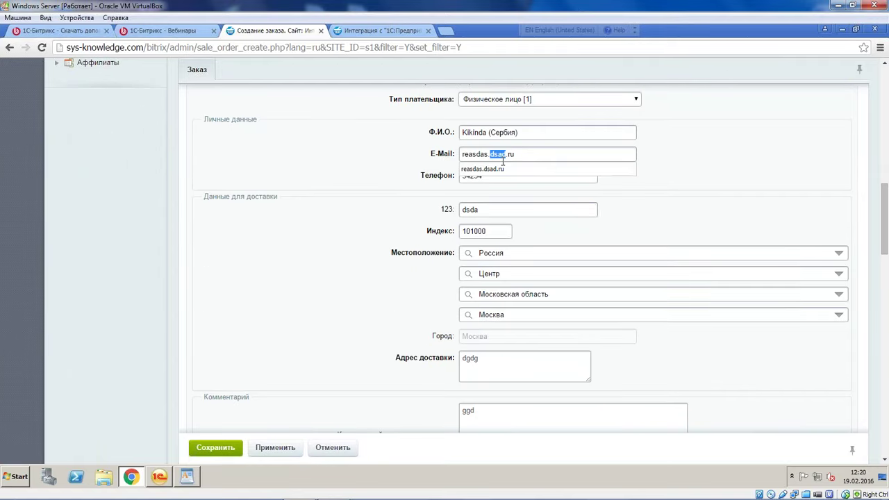
pyautogui.write('mail')
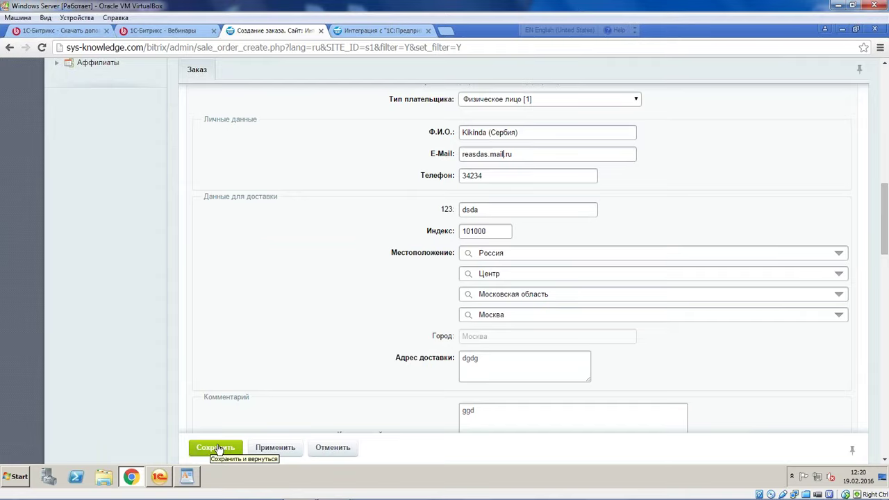
pyautogui.click(218, 449)
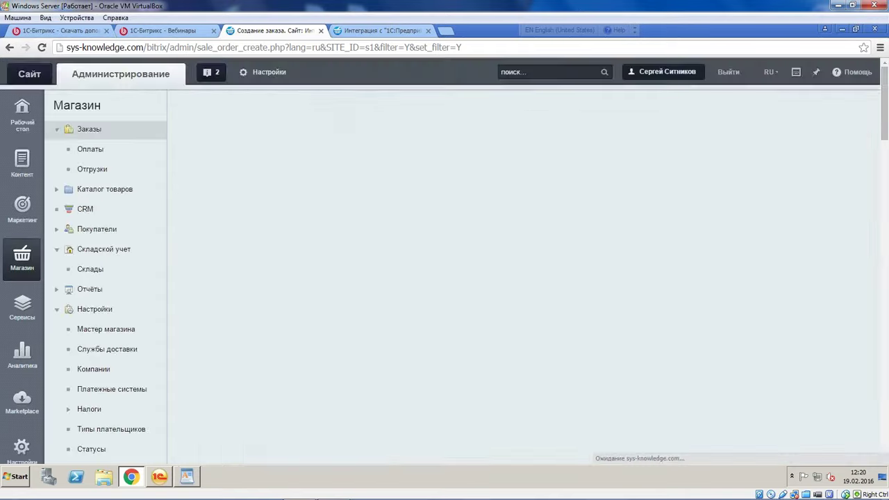
pyautogui.scroll(-10, 373, 323)
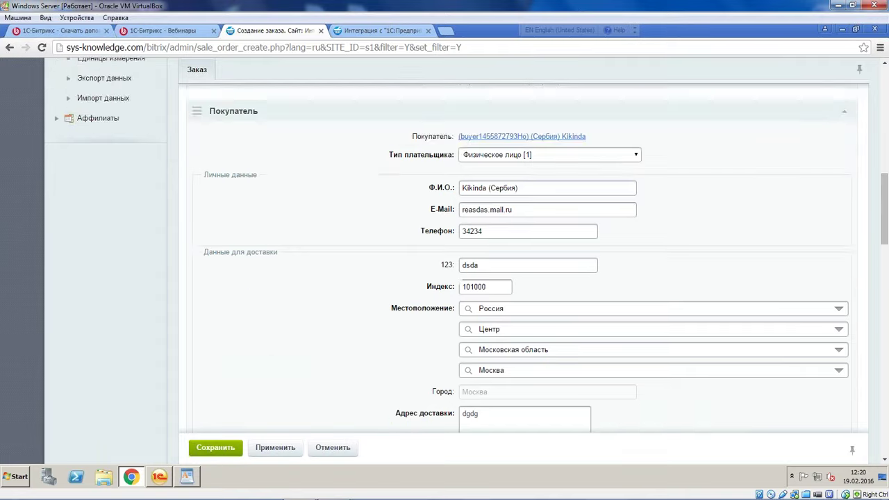
pyautogui.moveTo(522, 210); pyautogui.dragTo(408, 201)
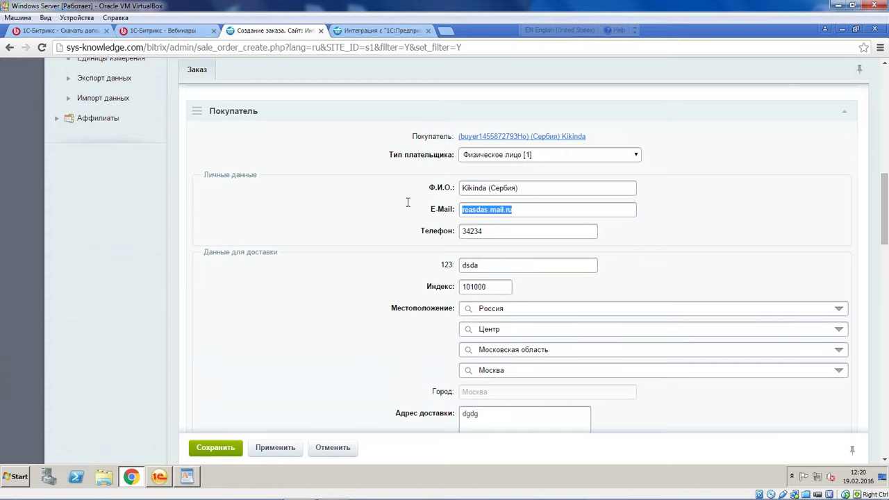
pyautogui.write('dadasd')
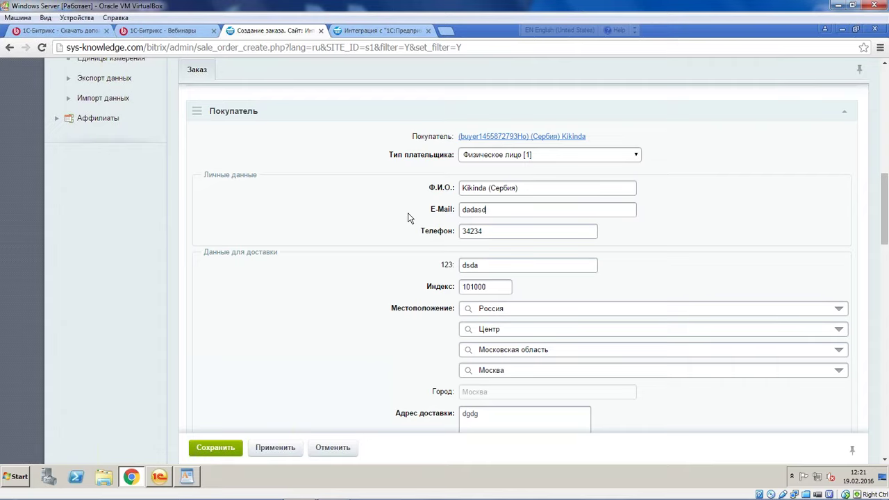
pyautogui.write('@dsad.ru')
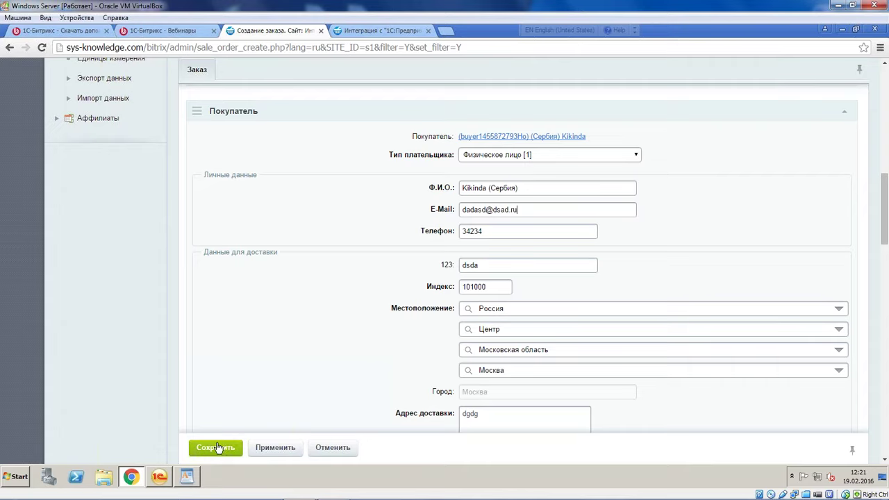
pyautogui.click(217, 448)
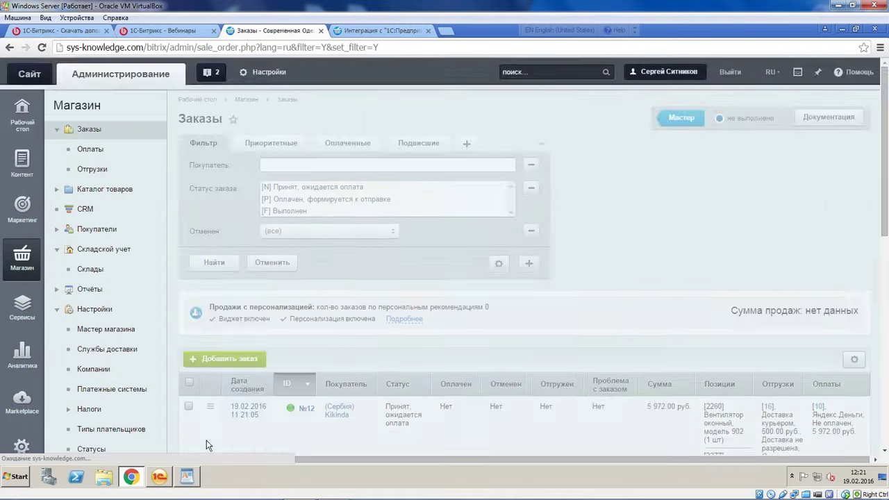
pyautogui.scroll(-3, 530, 187)
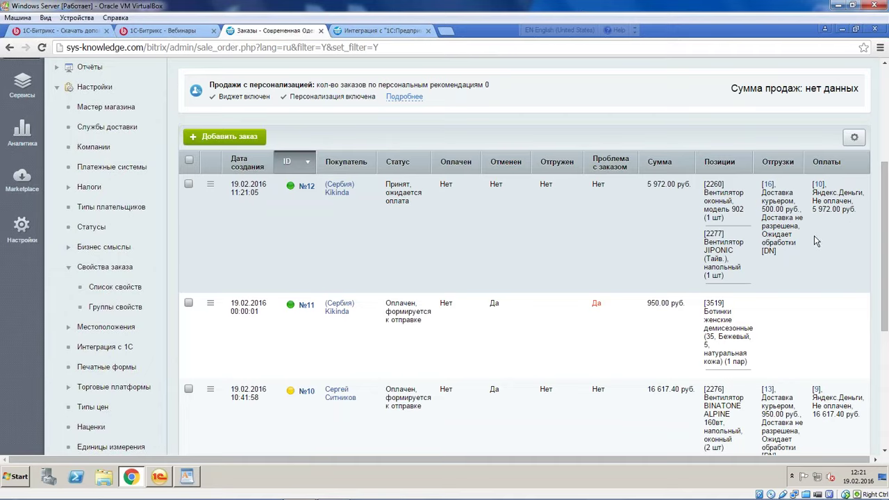
pyautogui.click(158, 477)
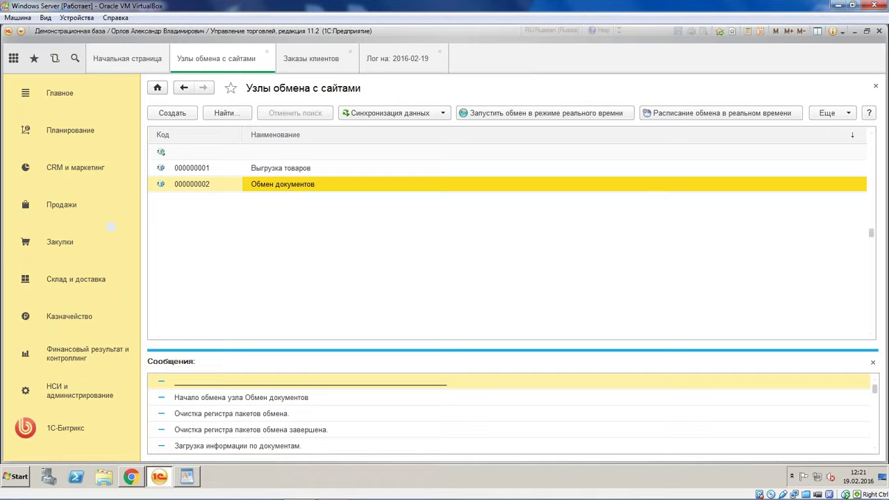
# Enable Загрузка отгрузок and Загрузка оплат for the Обмен документов node and save it
pyautogui.press('Return')
pyautogui.click(370, 409)
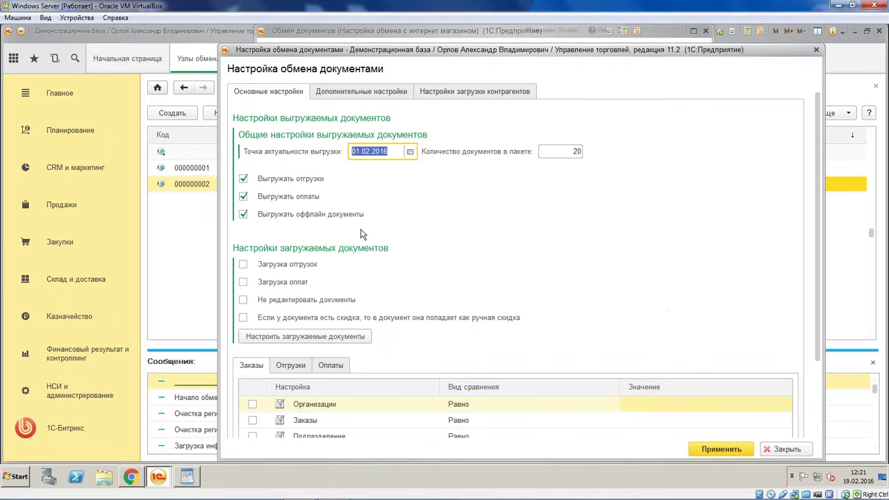
pyautogui.click(243, 265)
pyautogui.click(244, 282)
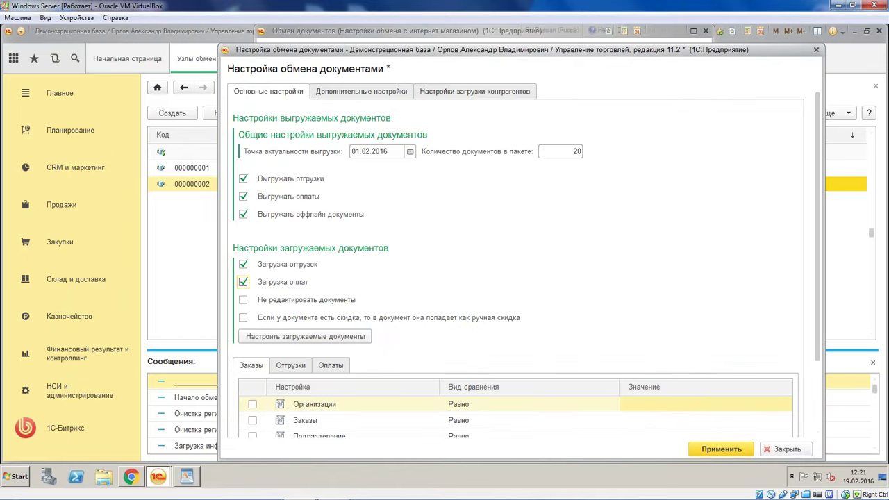
pyautogui.click(718, 449)
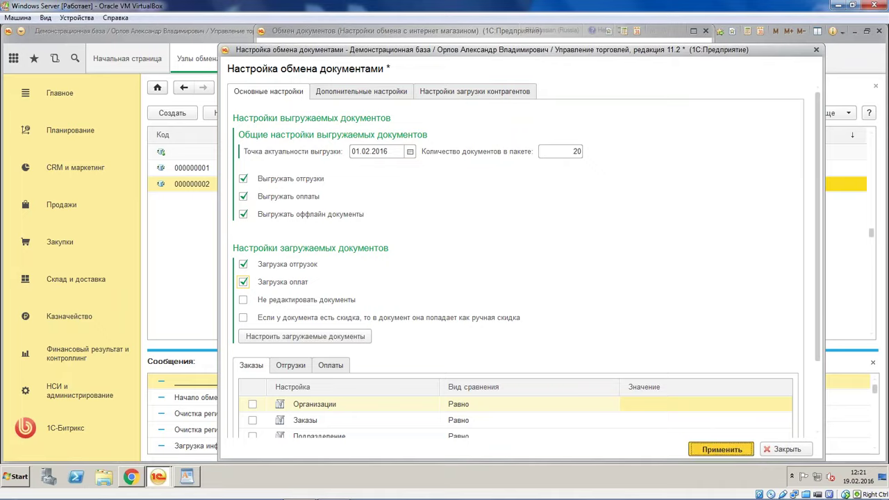
pyautogui.hotkey('ctrl', 'Return')
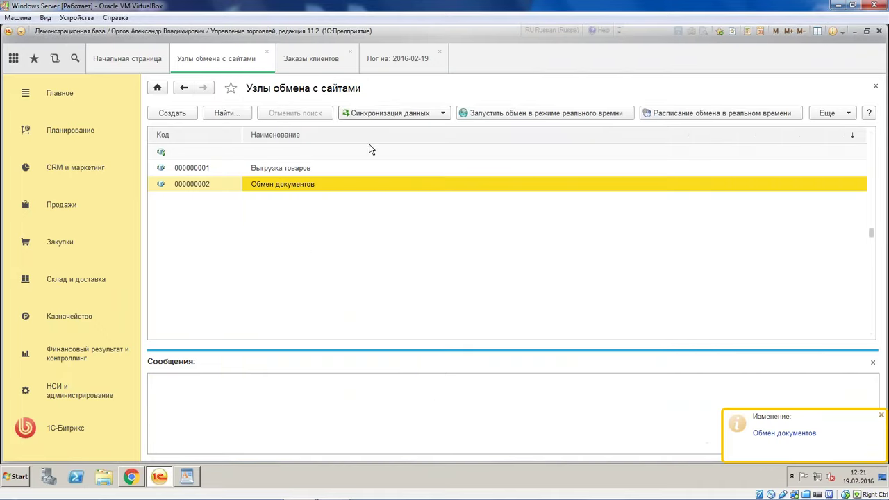
# Run the data exchange and find the imported order ТД00-000003 in the log
pyautogui.click(397, 116)
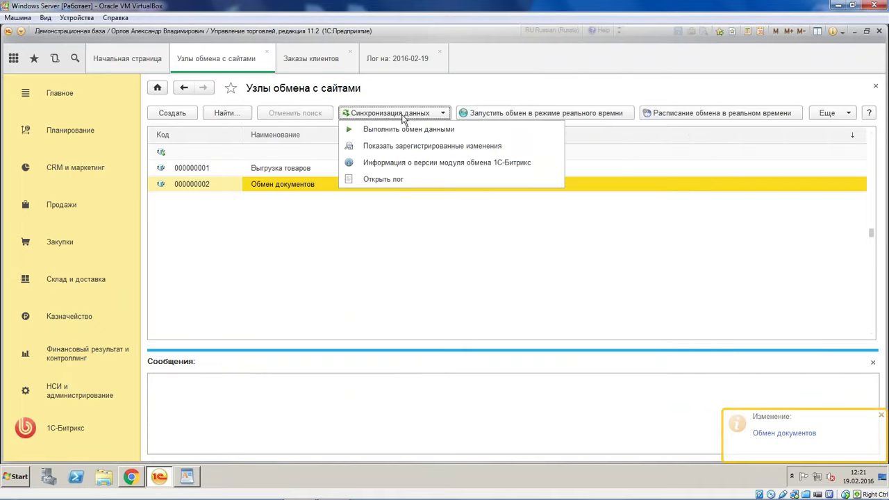
pyautogui.click(449, 132)
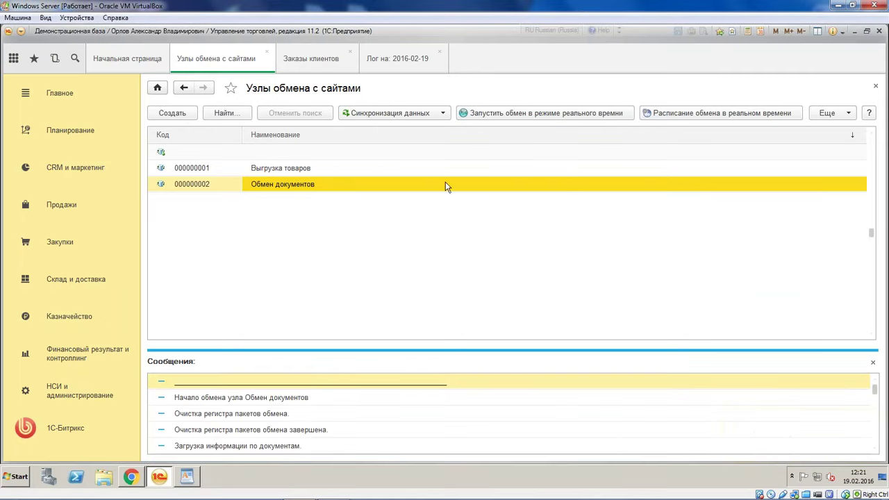
pyautogui.click(373, 407)
pyautogui.scroll(-3, 375, 410)
pyautogui.click(382, 414)
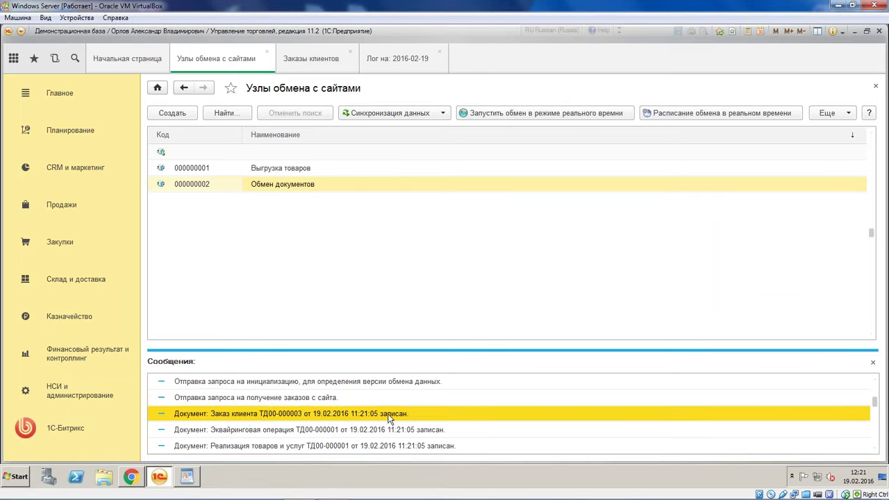
pyautogui.scroll(-3, 420, 408)
pyautogui.scroll(2, 424, 403)
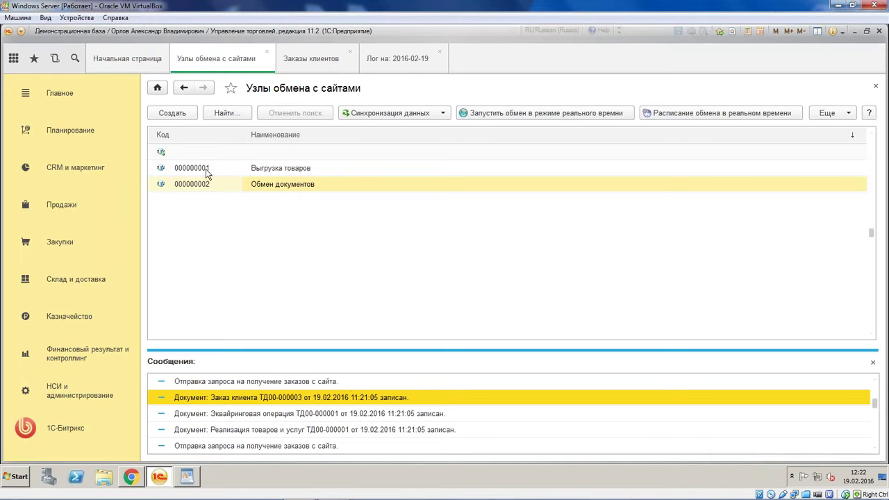
# Open the Заказы клиентов list and review the goods of older order ТД00-000002
pyautogui.click(311, 59)
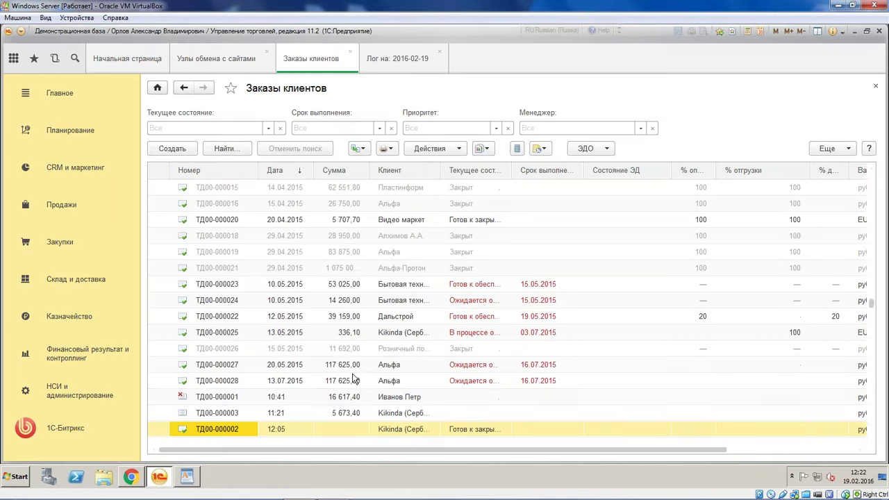
pyautogui.doubleClick(329, 429)
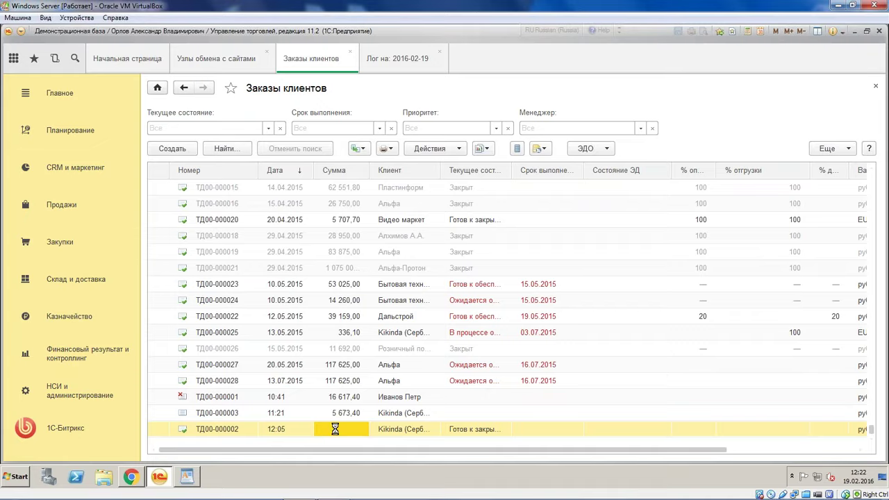
pyautogui.click(210, 167)
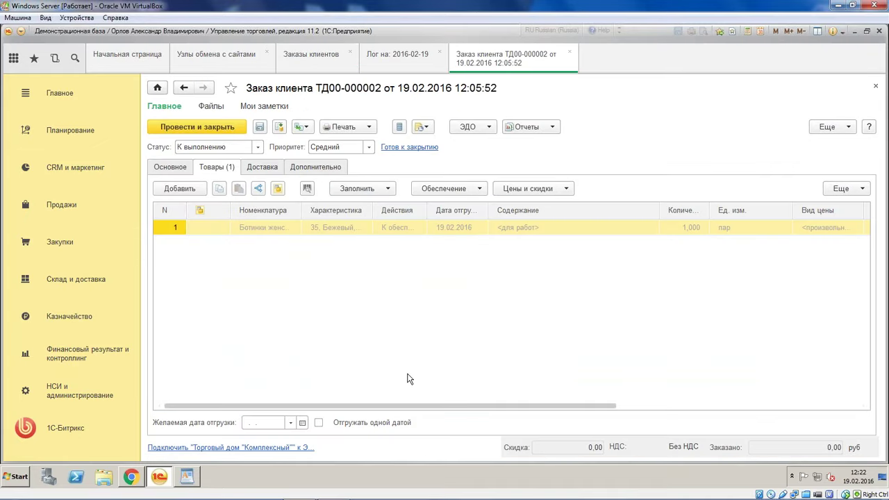
pyautogui.moveTo(432, 406); pyautogui.dragTo(331, 290)
pyautogui.click(569, 52)
# Open order ТД00-000003 and view its three goods lines
pyautogui.doubleClick(341, 413)
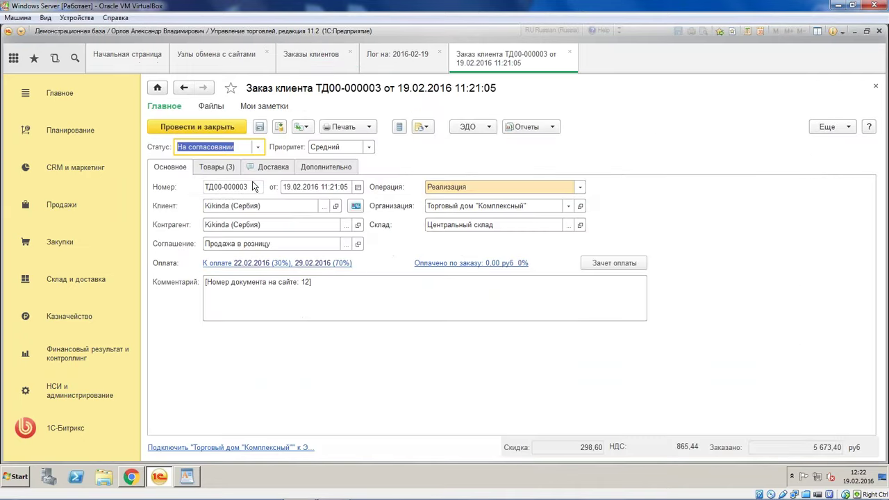
pyautogui.click(225, 169)
pyautogui.click(263, 229)
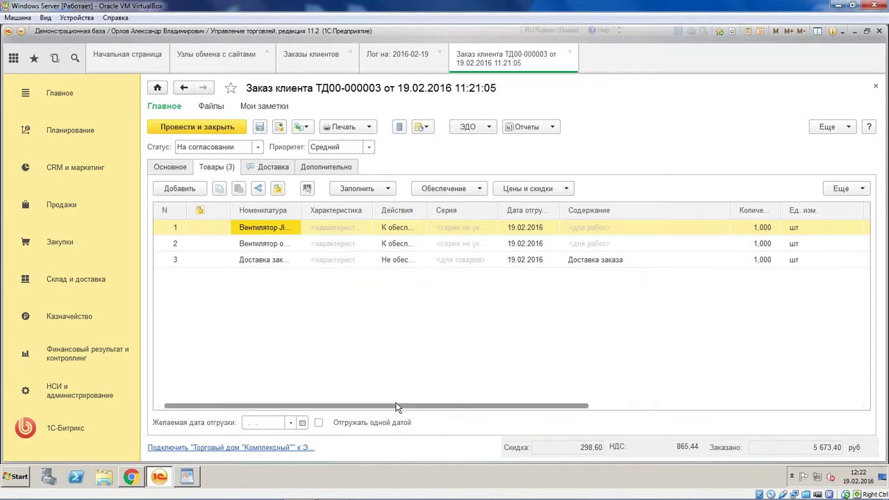
pyautogui.moveTo(416, 406); pyautogui.dragTo(694, 407)
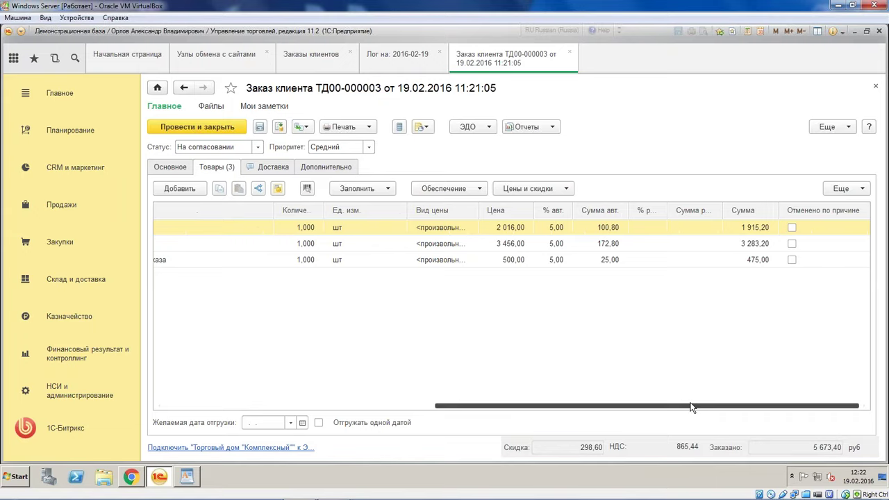
# Check the order's Дополнительные сведения: the buyer comment and the 123 property value dsda
pyautogui.click(400, 127)
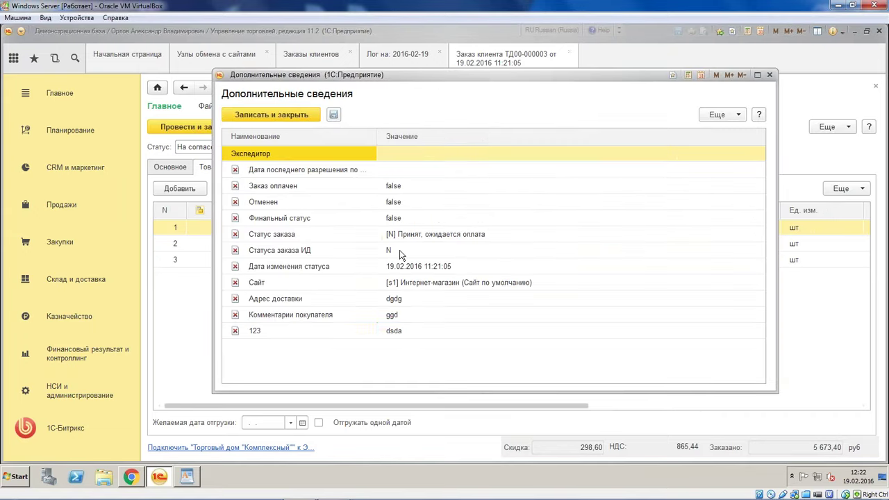
pyautogui.click(323, 316)
pyautogui.click(321, 330)
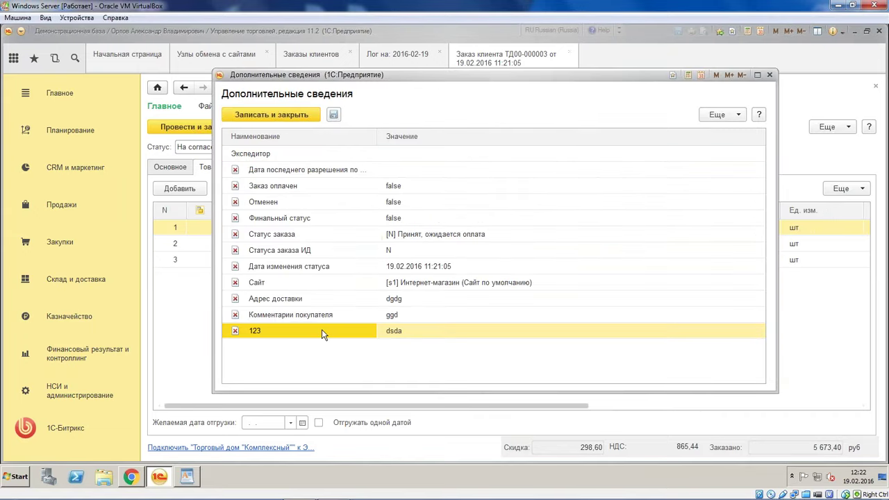
pyautogui.click(423, 334)
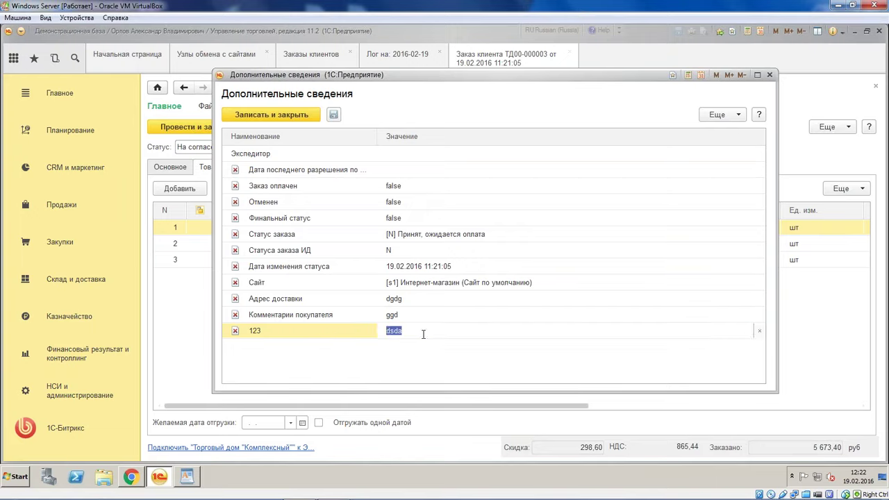
pyautogui.press('Return')
pyautogui.click(300, 334)
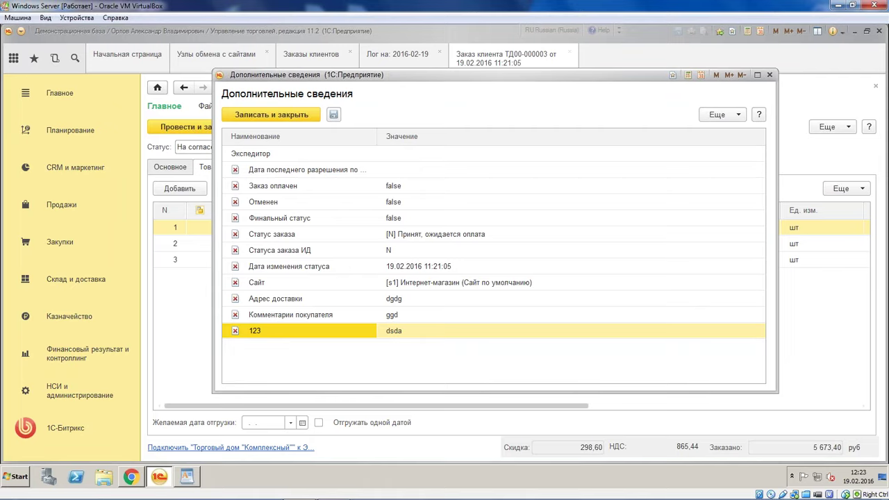
pyautogui.click(769, 75)
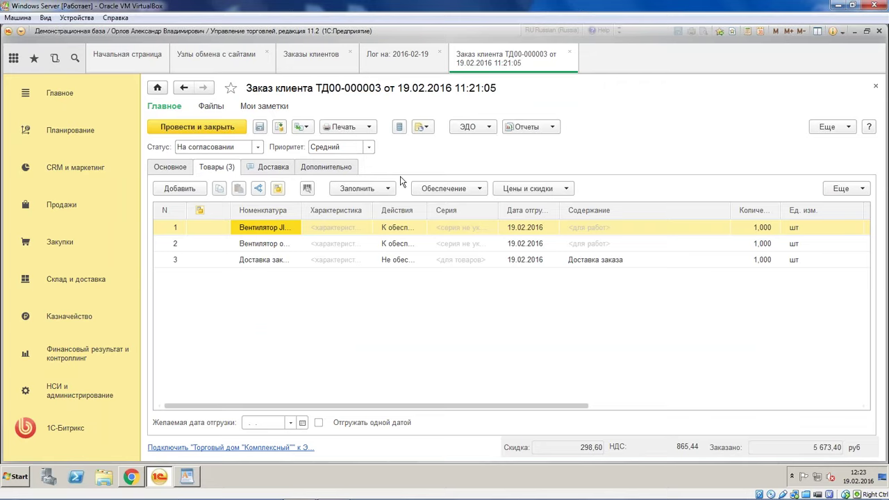
# Show ТД00-000003's Структура подчиненности and open acquiring operation ТД00-000001 for 5 972 руб
pyautogui.click(554, 127)
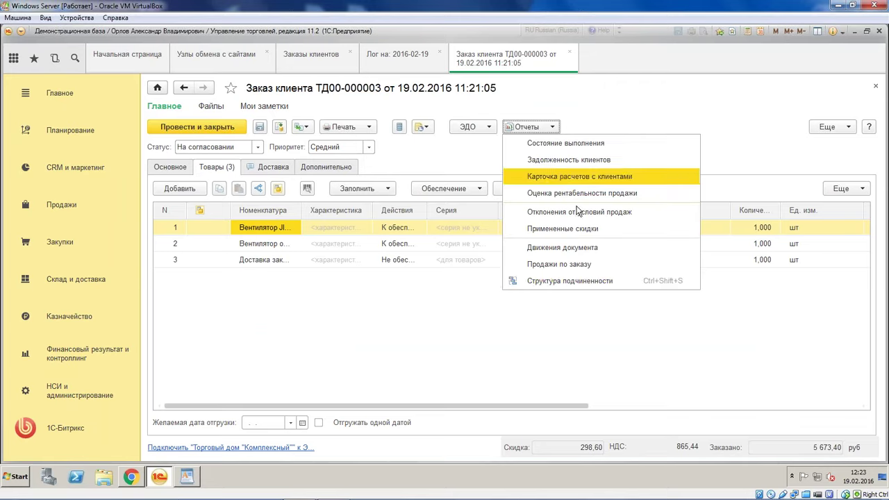
pyautogui.click(576, 281)
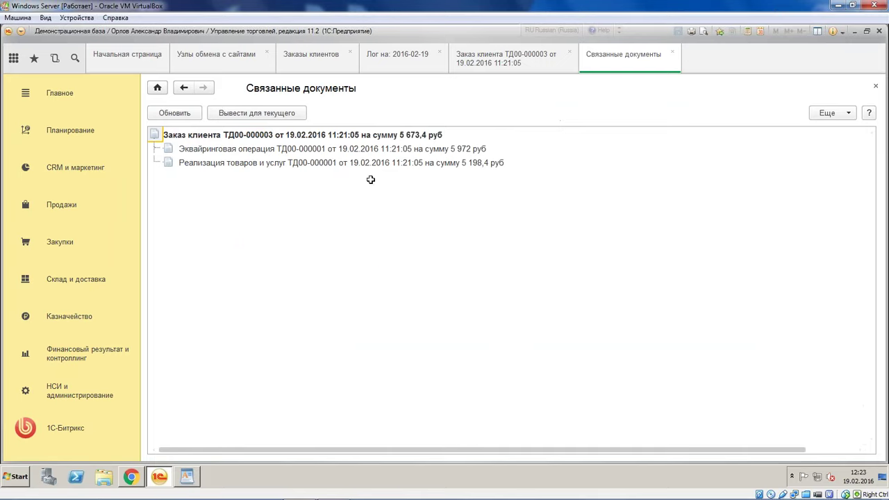
pyautogui.doubleClick(317, 150)
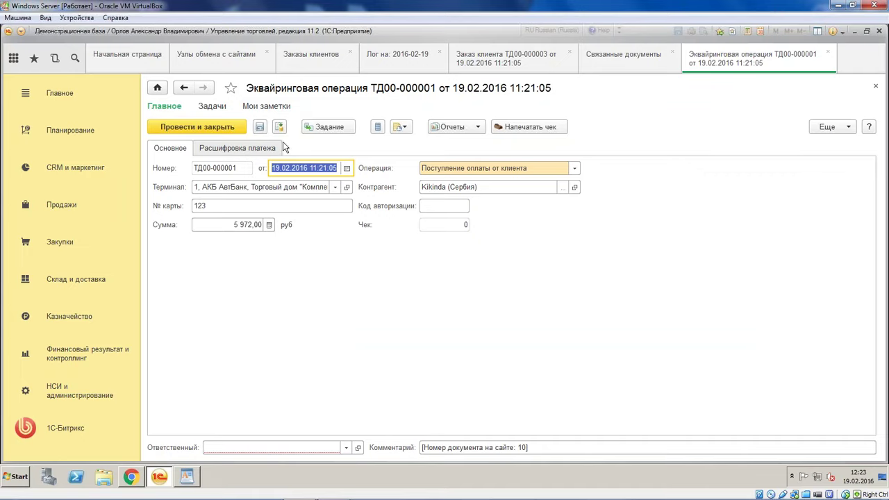
pyautogui.click(637, 57)
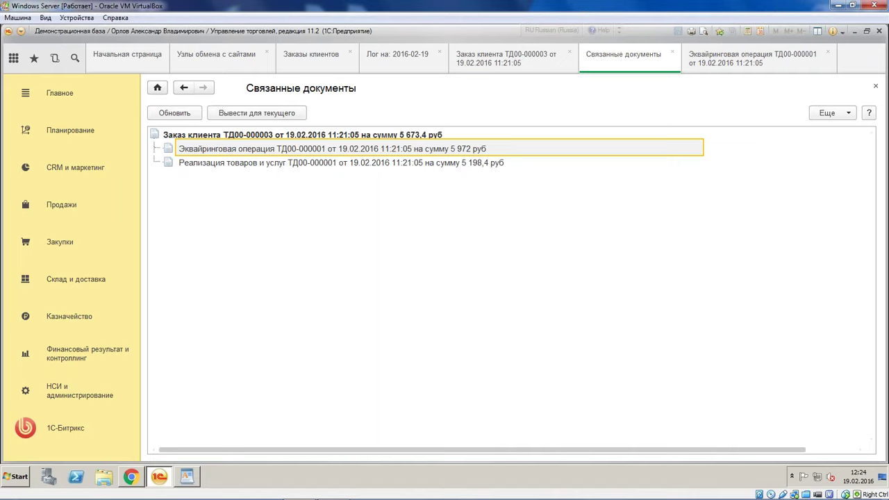
# Change acquiring operation ТД00-000001's amount from 5 972 to 2 972 and try to post it
pyautogui.click(739, 63)
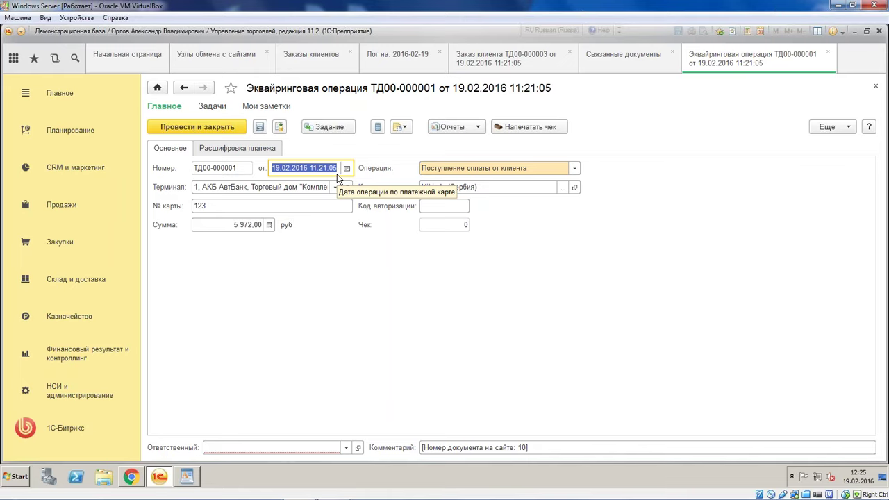
pyautogui.press('Tab')
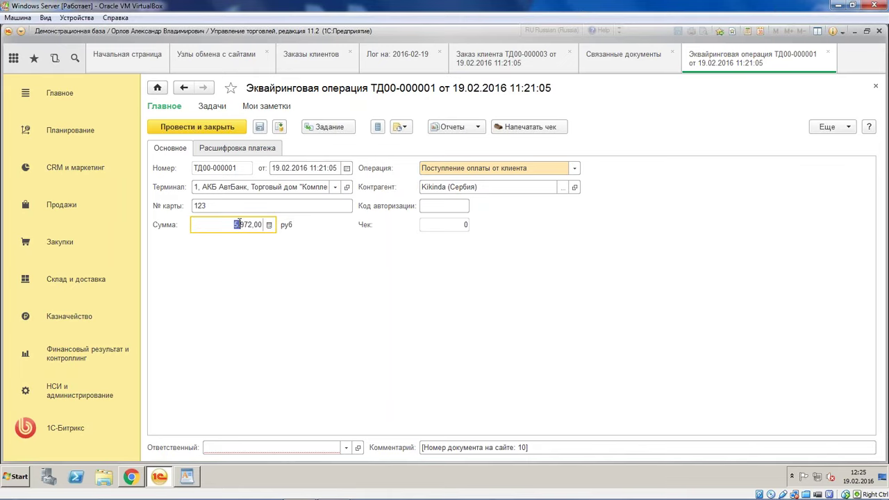
pyautogui.write('2')
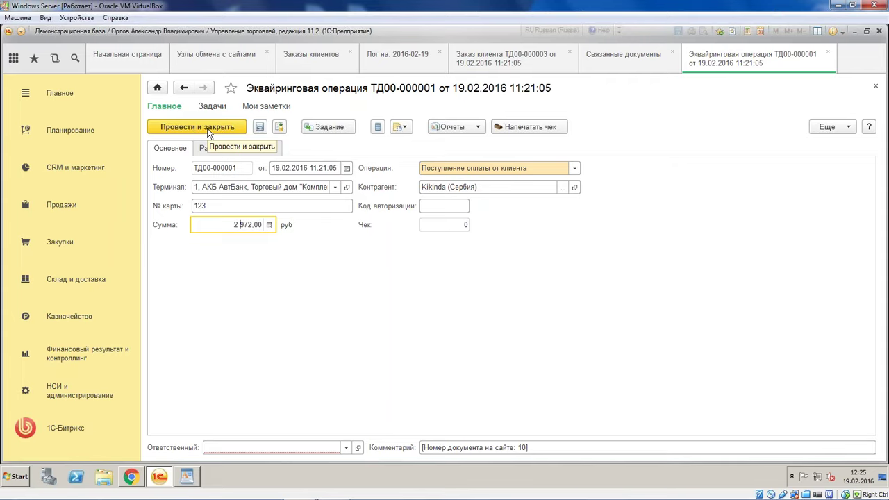
pyautogui.click(207, 133)
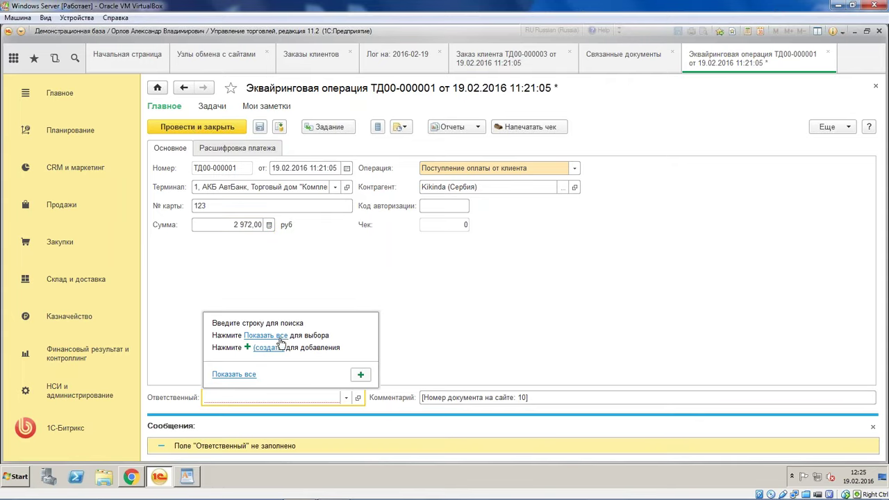
# Pick a responsible user from the full list, then post and close acquiring operation ТД00-000001
pyautogui.click(276, 336)
pyautogui.doubleClick(450, 185)
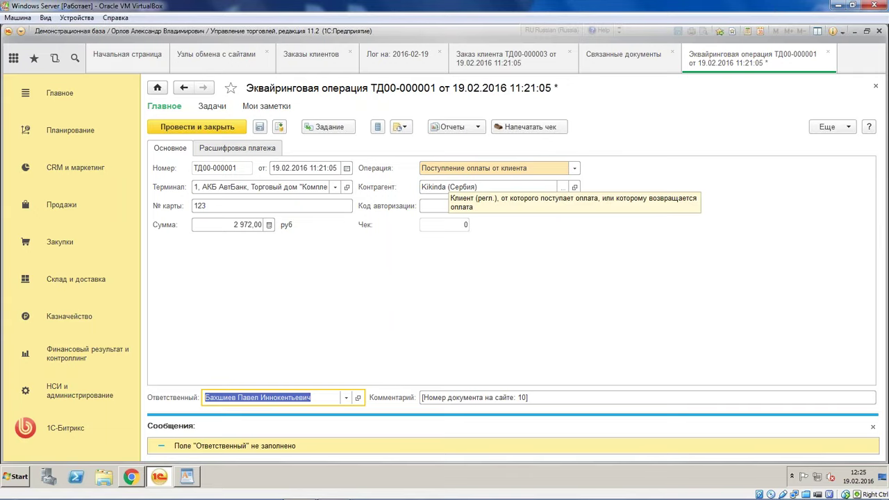
pyautogui.click(199, 129)
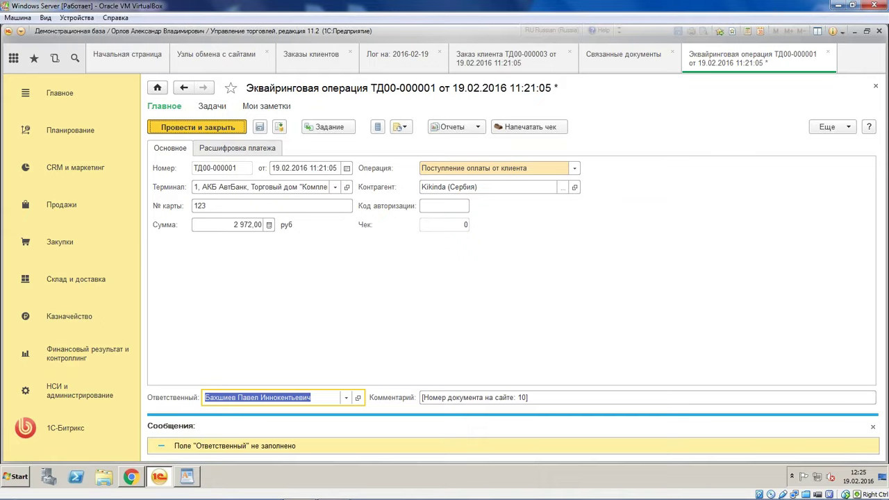
pyautogui.hotkey('ctrl', 'Return')
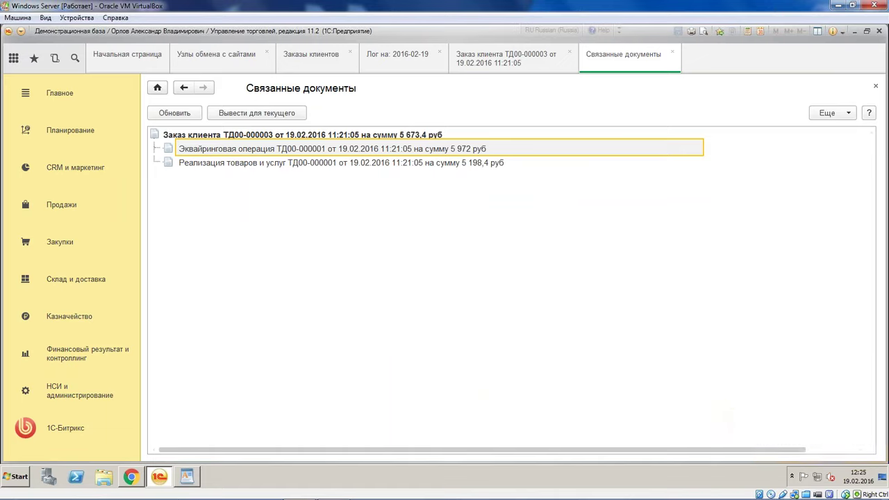
# Create an acquiring operation from order ТД00-000003 using the АКБ АвтоБанк, магазин Продукты terminal
pyautogui.doubleClick(263, 137)
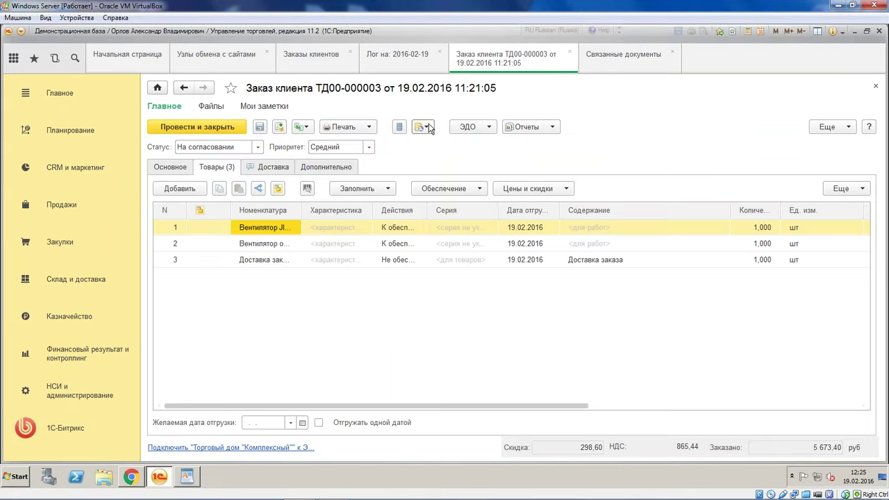
pyautogui.click(302, 127)
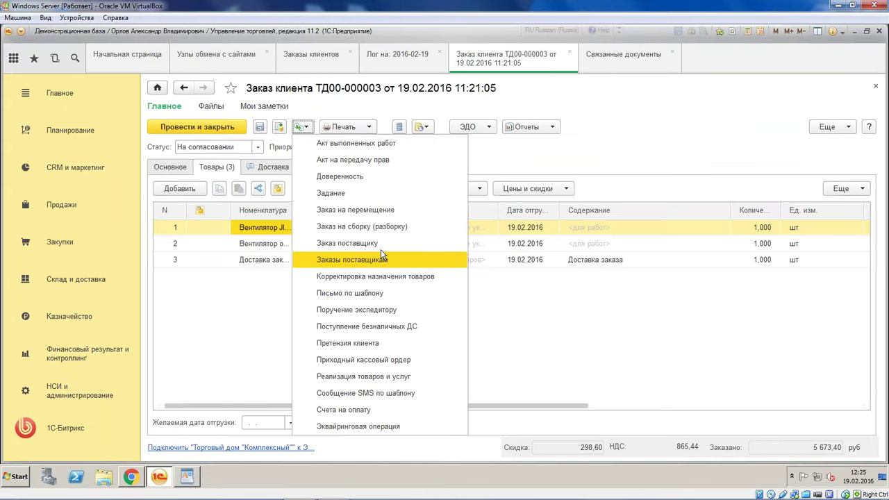
pyautogui.click(409, 427)
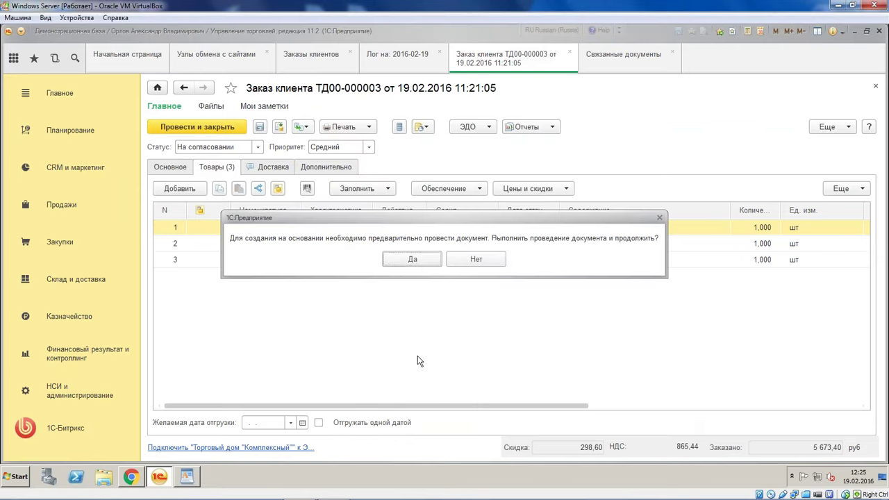
pyautogui.click(412, 260)
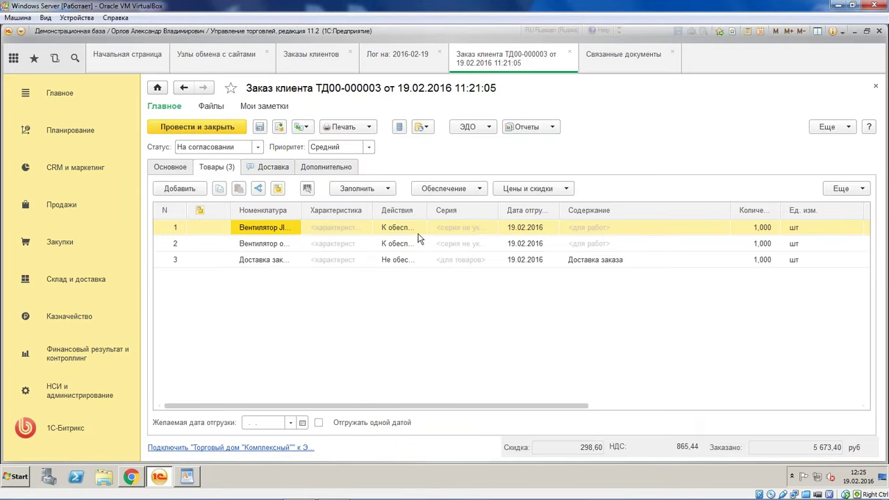
pyautogui.click(336, 186)
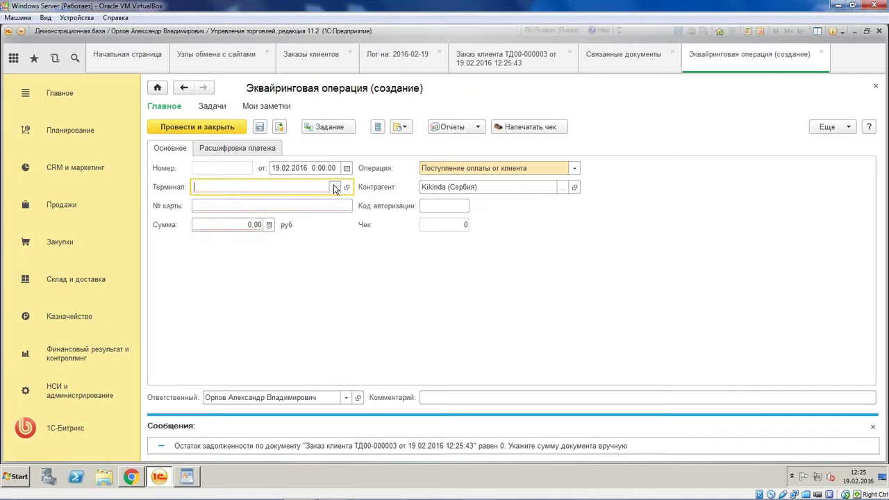
pyautogui.click(268, 218)
pyautogui.doubleClick(348, 199)
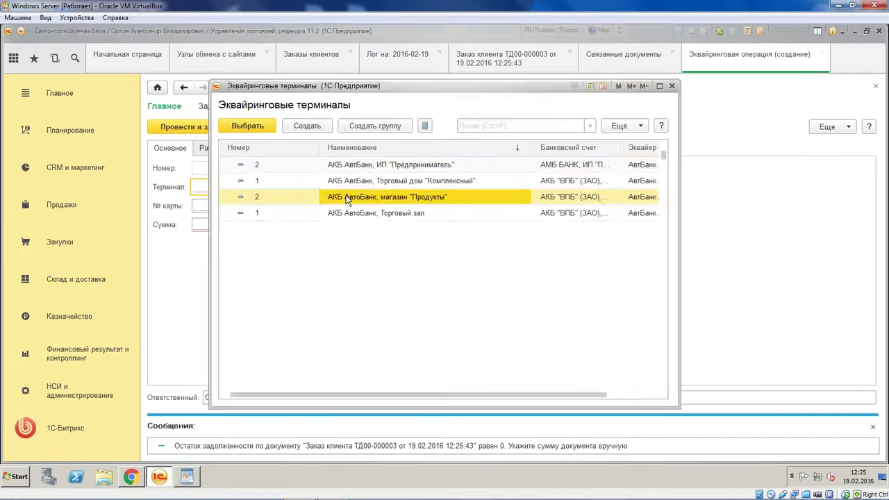
# Enter the card number and an amount of 3000, then save the new acquiring operation
pyautogui.click(278, 203)
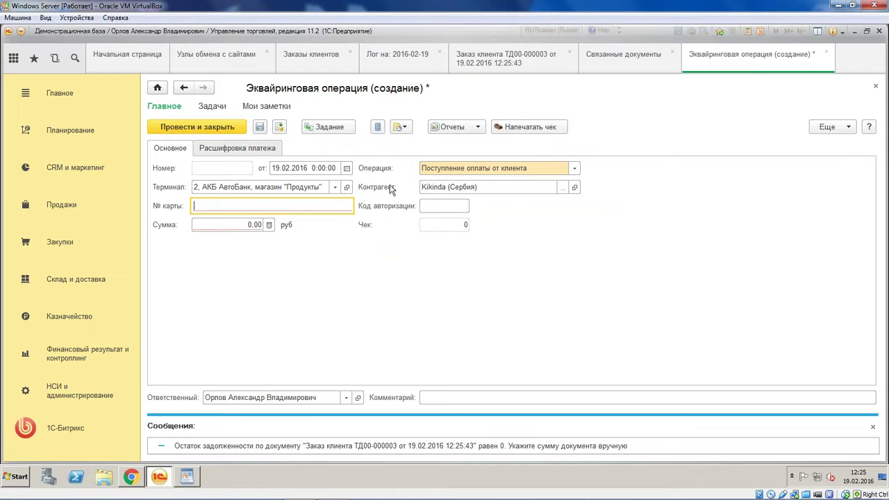
pyautogui.write('5345')
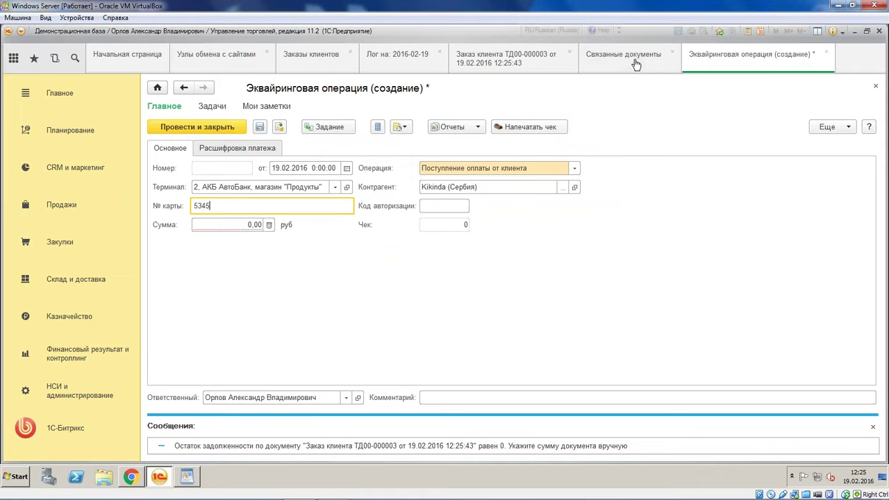
pyautogui.click(633, 60)
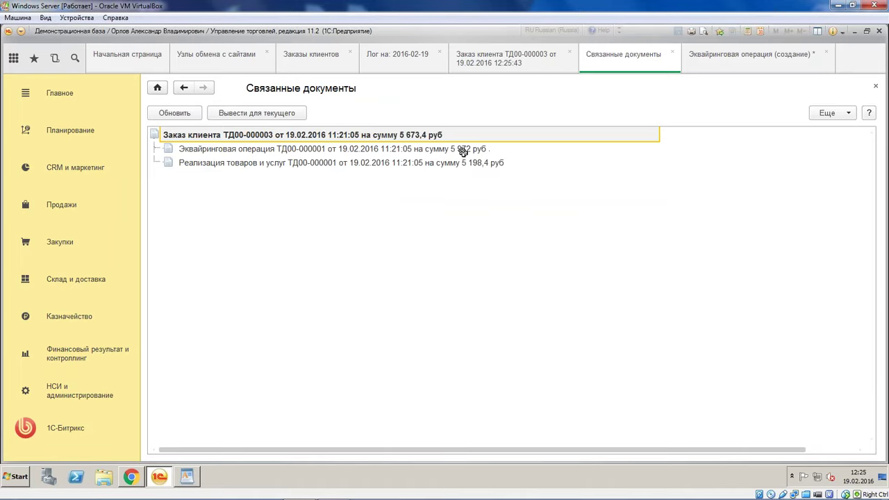
pyautogui.click(186, 114)
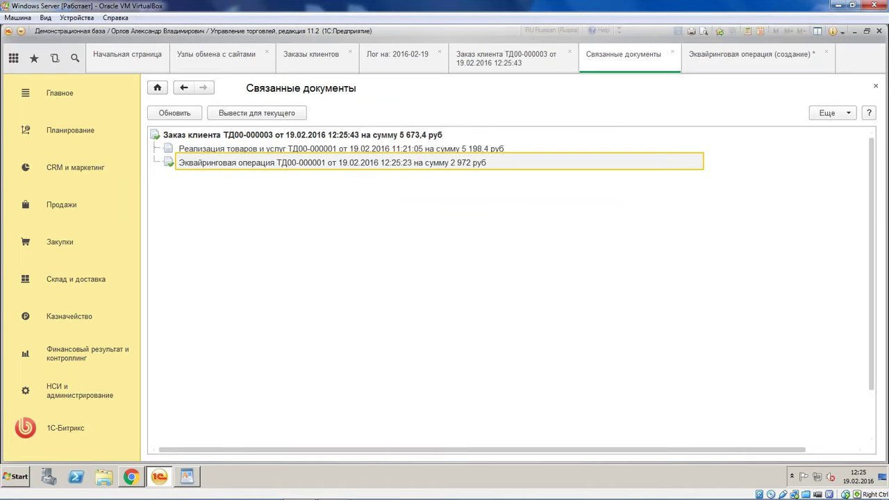
pyautogui.hotkey('ctrl', 'Tab')
pyautogui.write('5345')
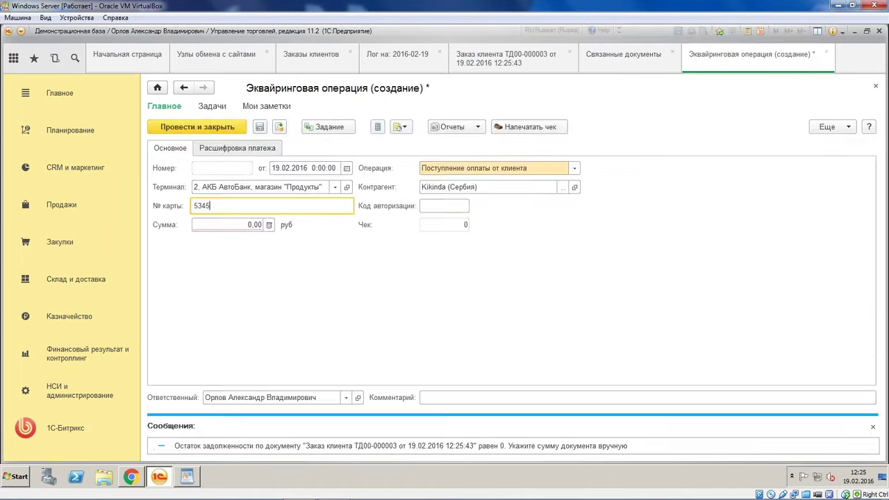
pyautogui.click(253, 224)
pyautogui.click(250, 225)
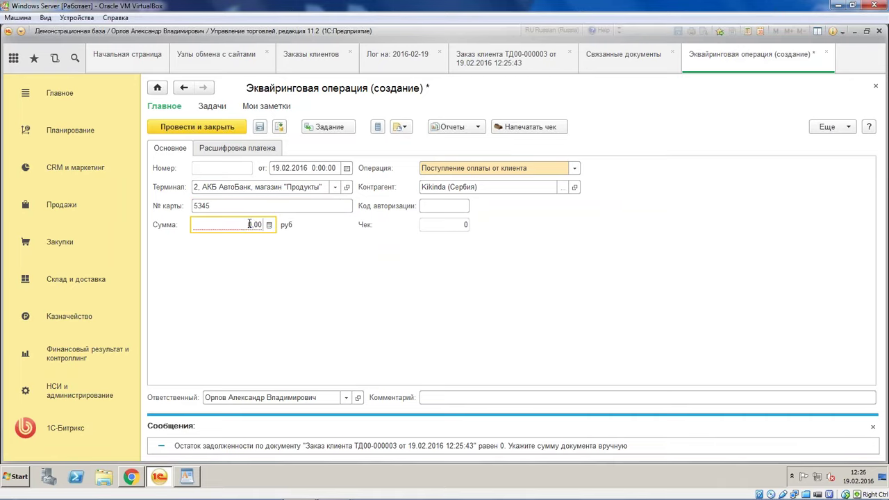
pyautogui.write('3000')
pyautogui.click(259, 126)
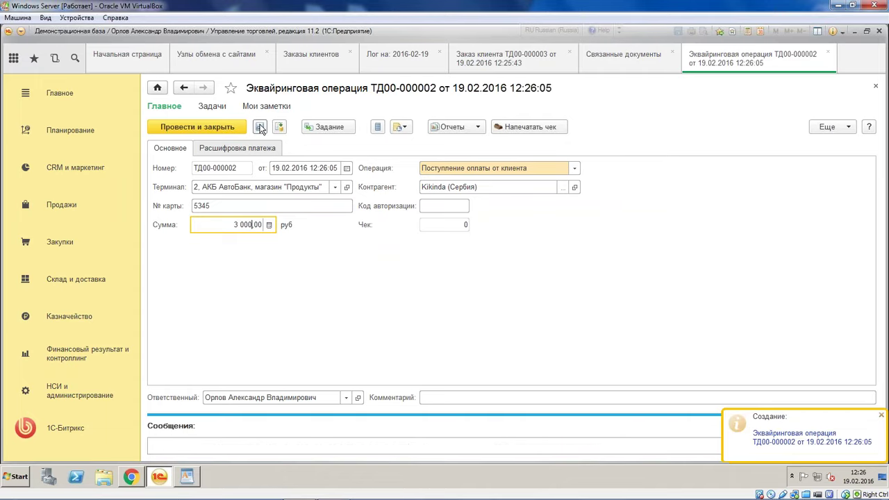
# Open sale ТД00-000001, delete the second fan line from Товары, and save it at 1 915,20
pyautogui.click(827, 54)
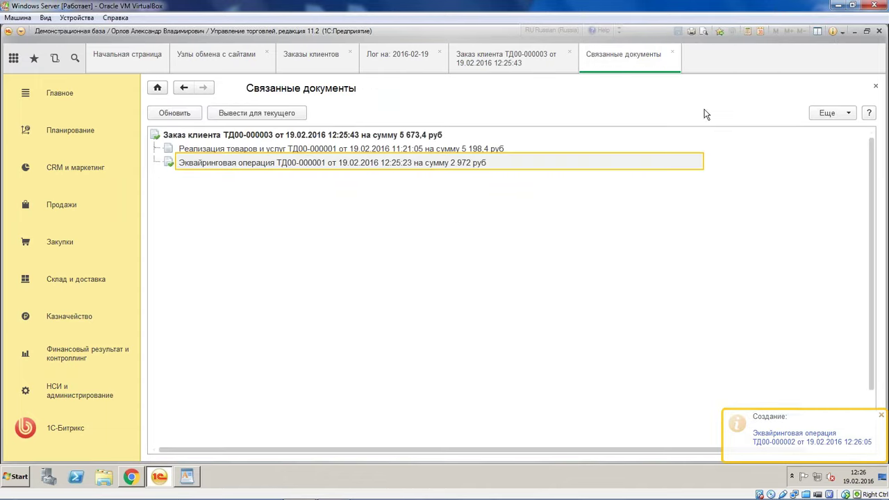
pyautogui.click(350, 151)
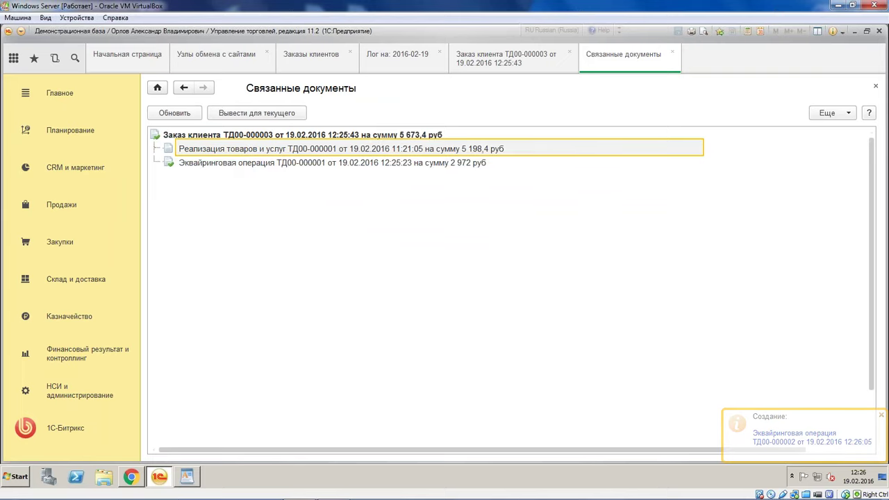
pyautogui.doubleClick(354, 149)
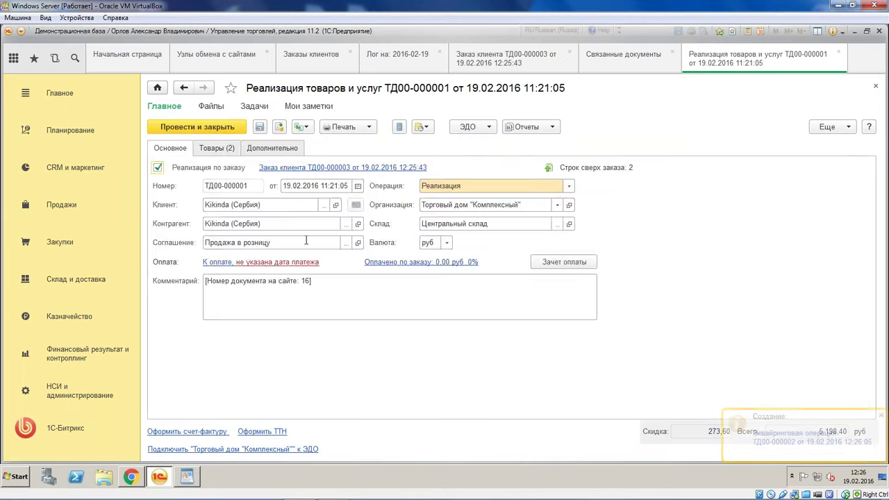
pyautogui.click(224, 148)
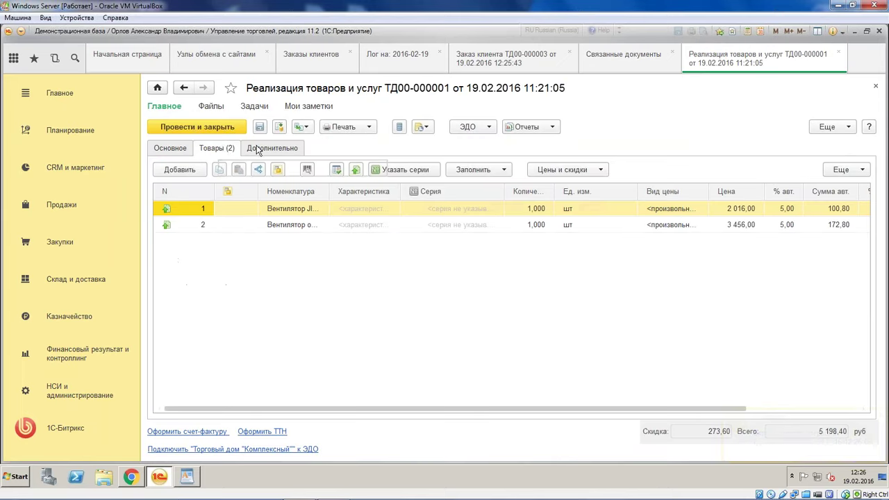
pyautogui.click(260, 150)
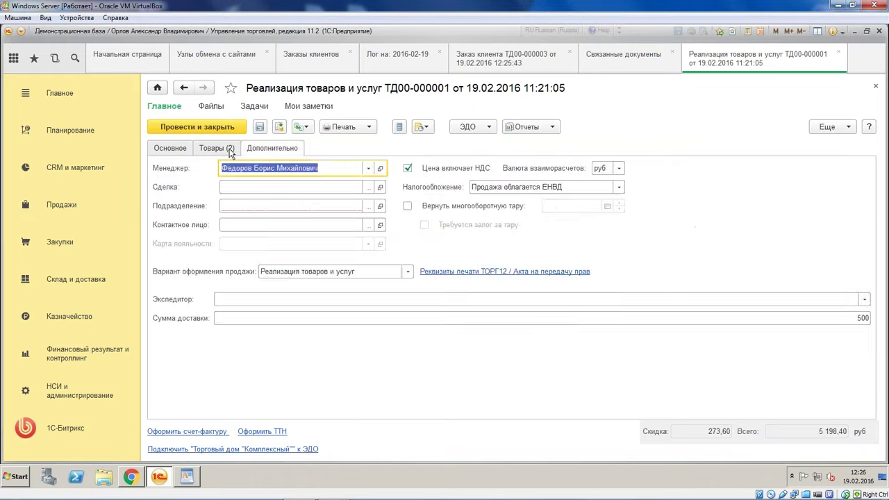
pyautogui.click(182, 147)
pyautogui.click(226, 150)
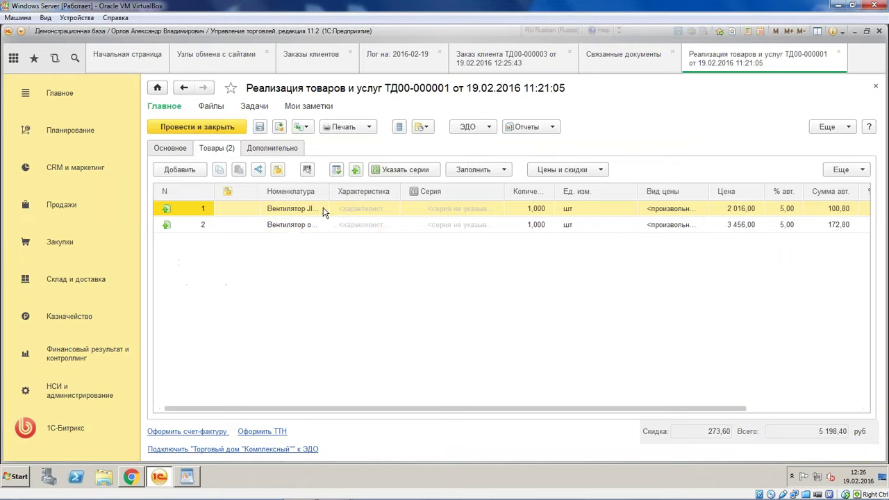
pyautogui.click(293, 224)
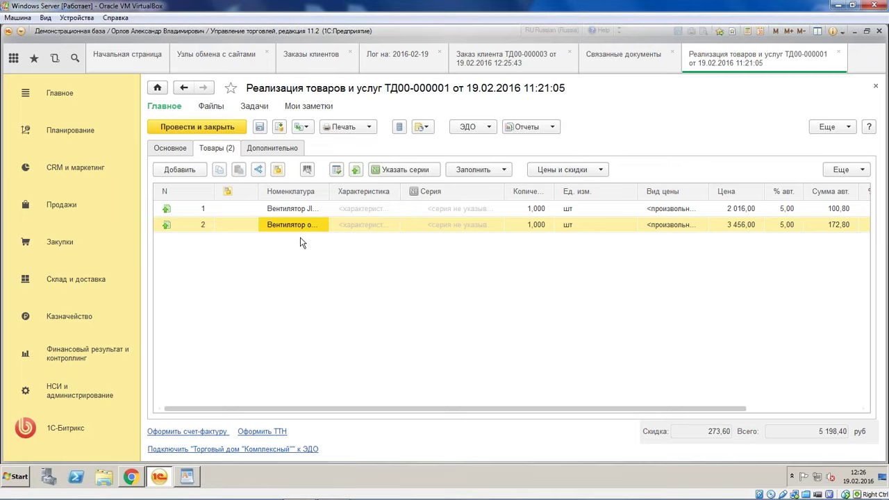
pyautogui.press('Delete')
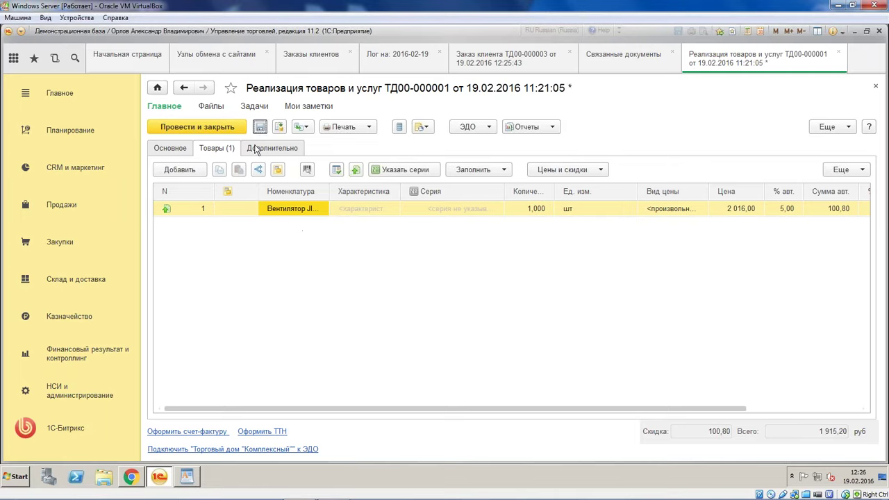
pyautogui.hotkey('ctrl', 's')
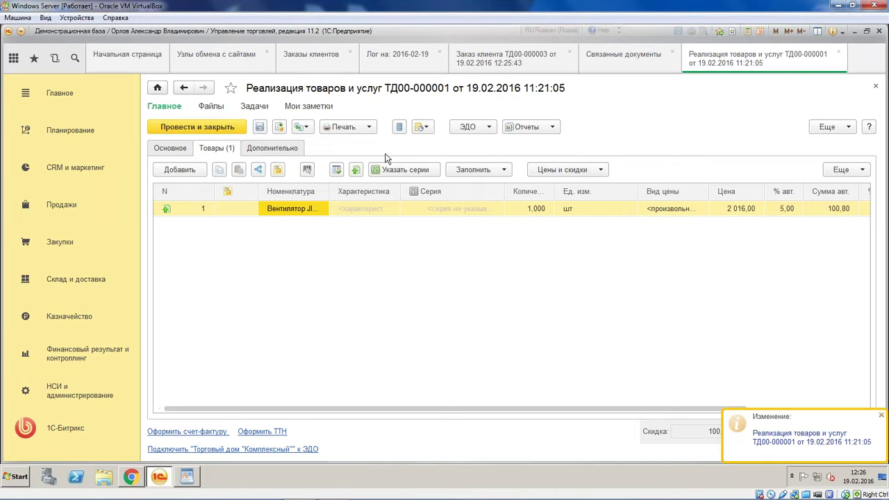
# Try creating a sale from order ТД00-000003, dismiss the approval-status error, and list the Статус choices
pyautogui.click(519, 63)
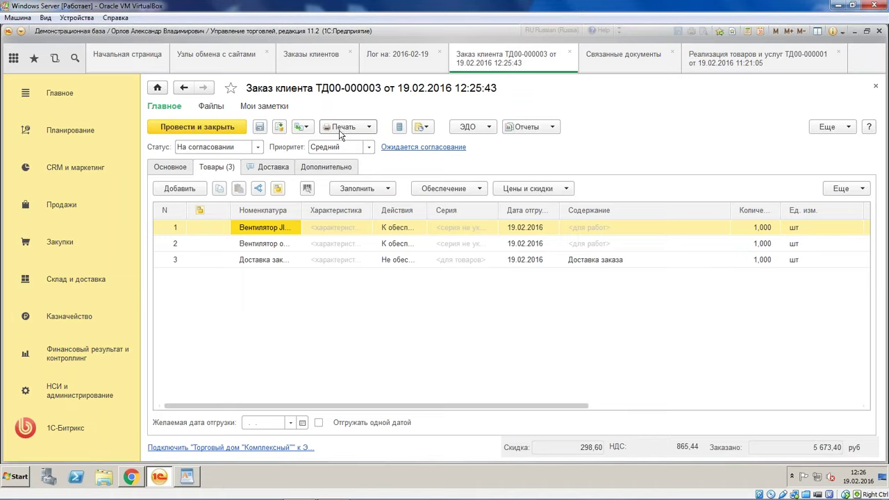
pyautogui.click(302, 127)
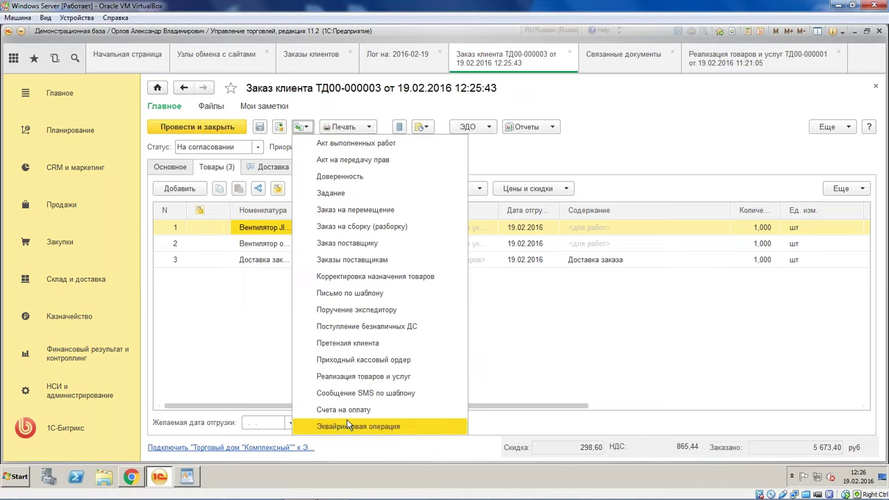
pyautogui.click(403, 376)
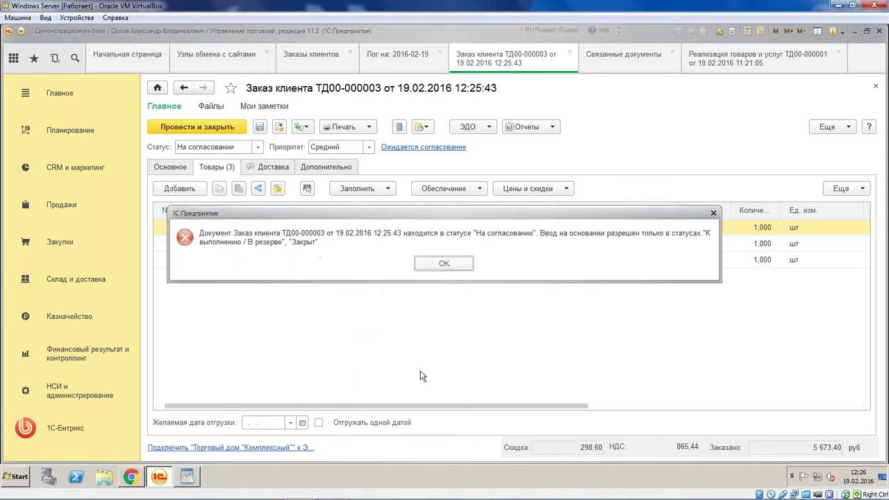
pyautogui.click(442, 263)
pyautogui.click(247, 148)
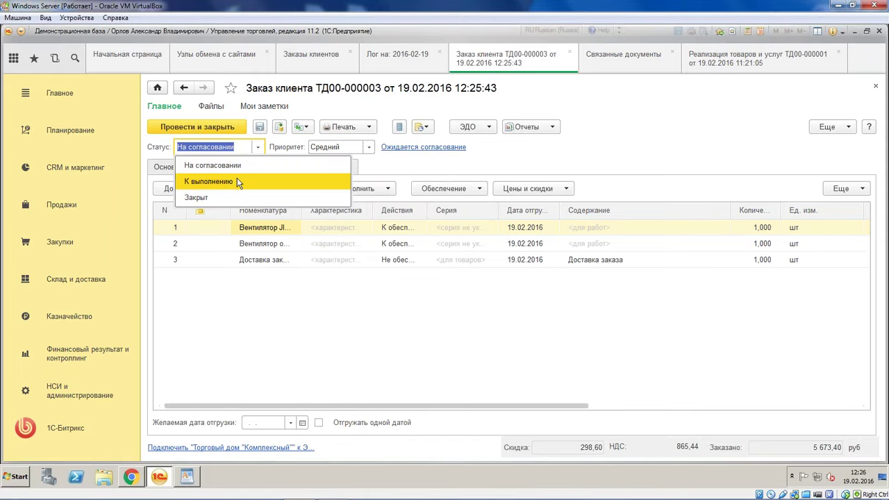
# Set the order status to К выполнению and fill supply with Отгрузить and К обеспечению ticked
pyautogui.click(236, 180)
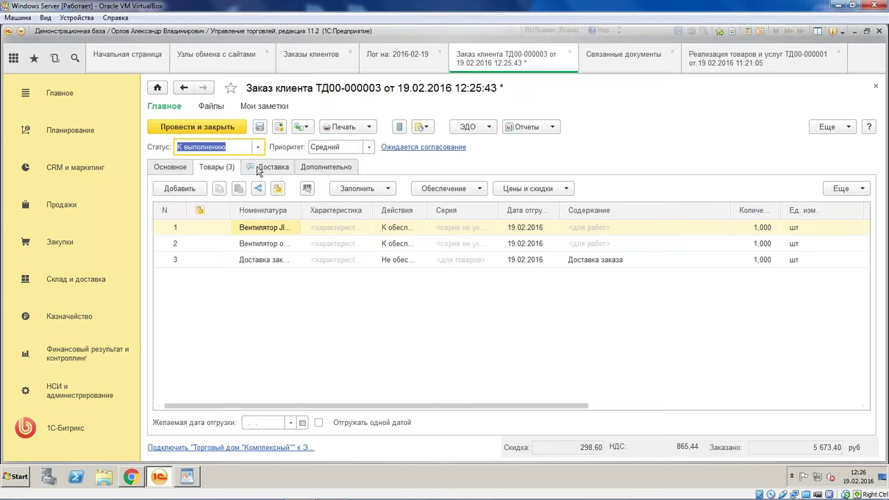
pyautogui.click(270, 167)
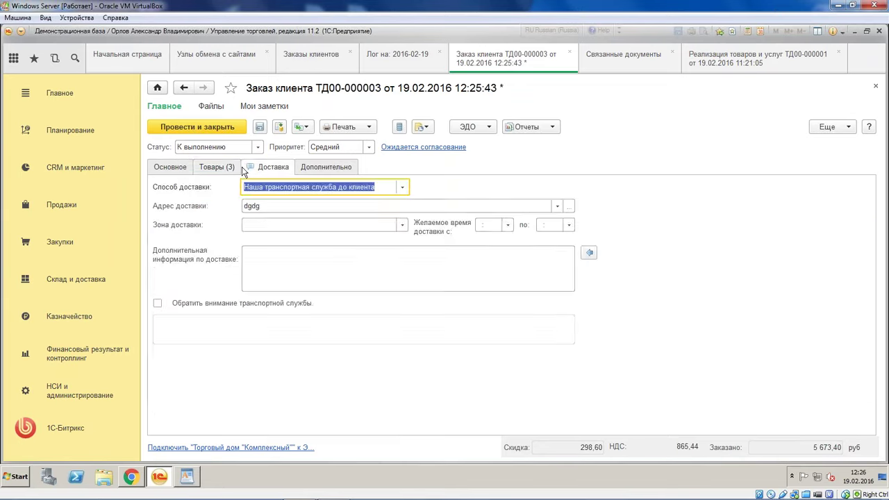
pyautogui.click(216, 167)
pyautogui.click(445, 188)
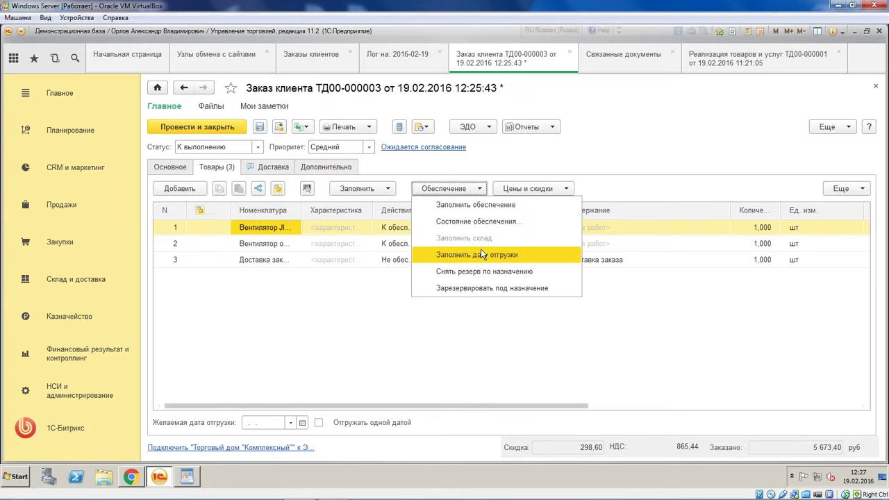
pyautogui.click(491, 207)
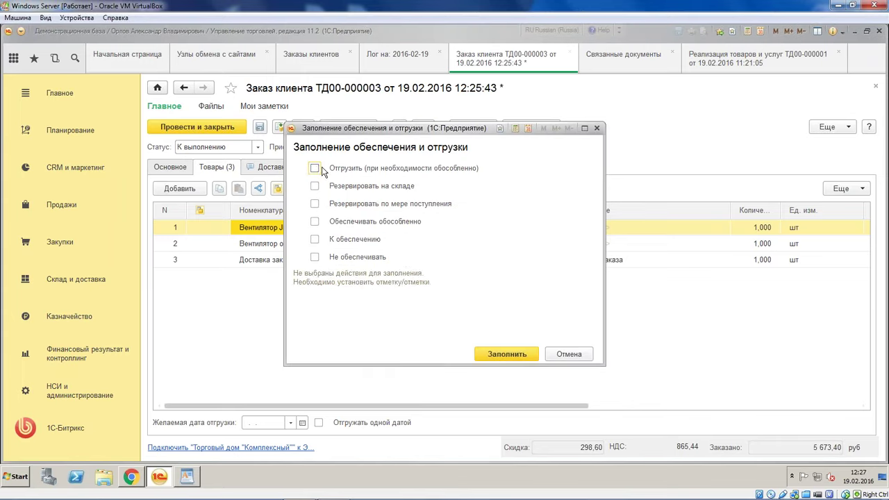
pyautogui.click(314, 168)
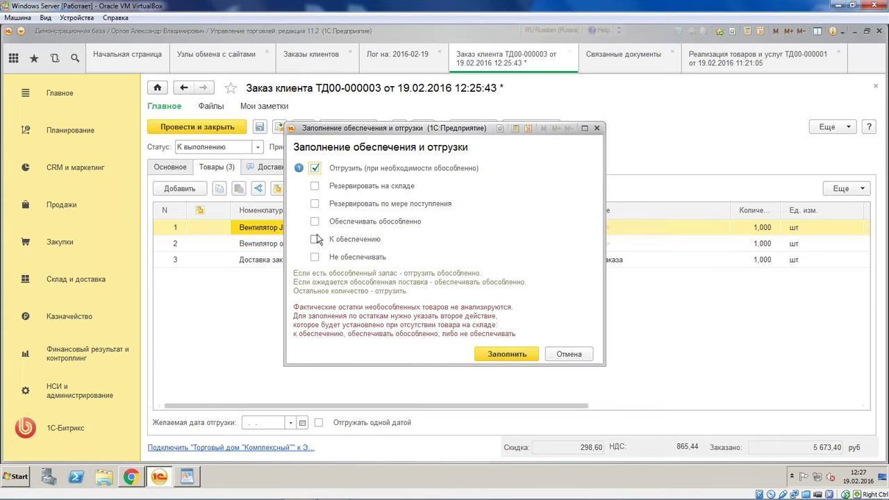
pyautogui.click(315, 239)
pyautogui.click(508, 356)
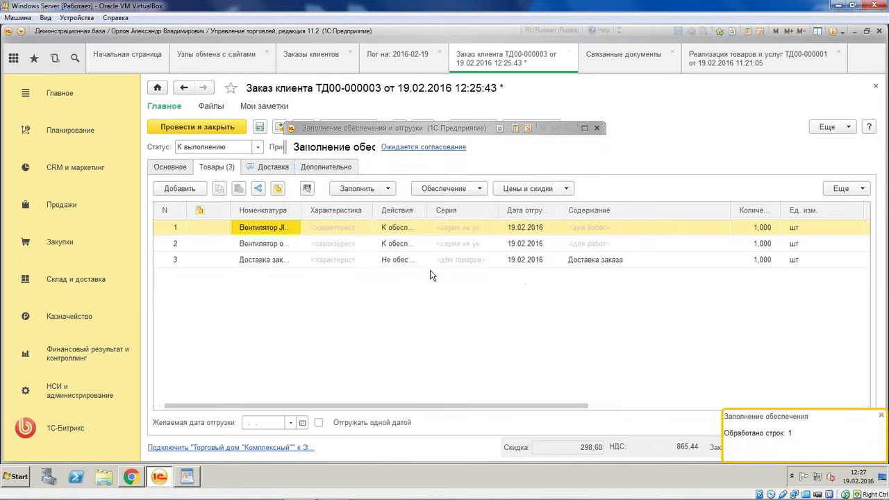
# Reapply the supply fill so the remaining lines, including delivery, are set to Отгрузить
pyautogui.click(426, 190)
pyautogui.click(476, 205)
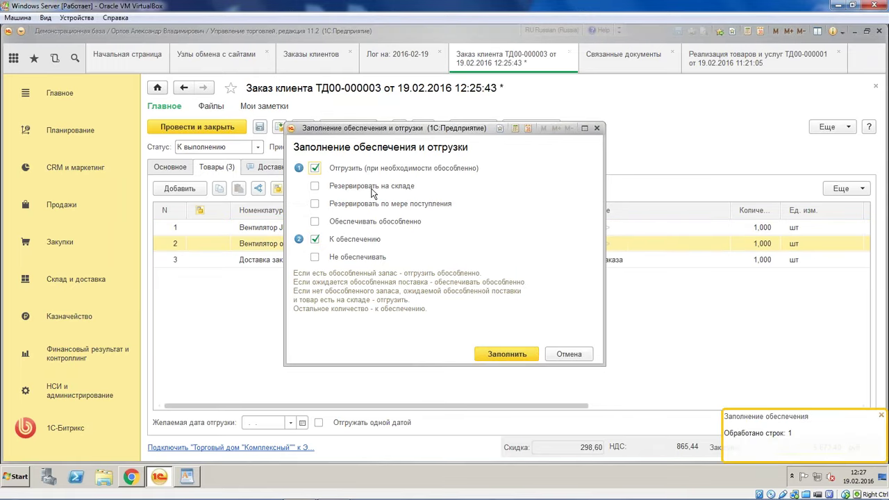
pyautogui.click(494, 355)
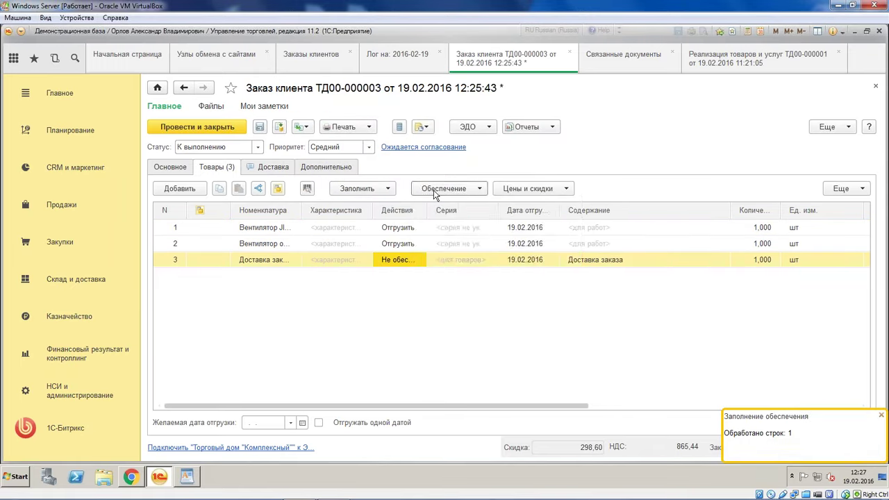
pyautogui.click(434, 189)
pyautogui.click(476, 205)
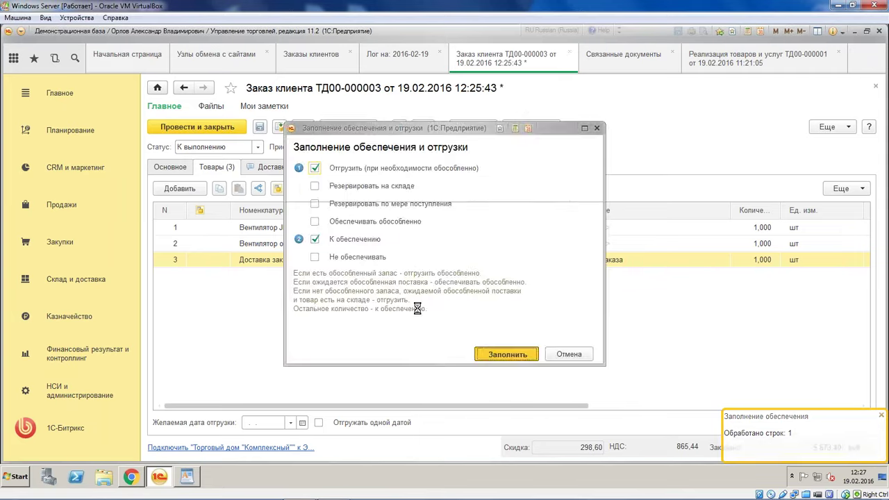
pyautogui.click(548, 352)
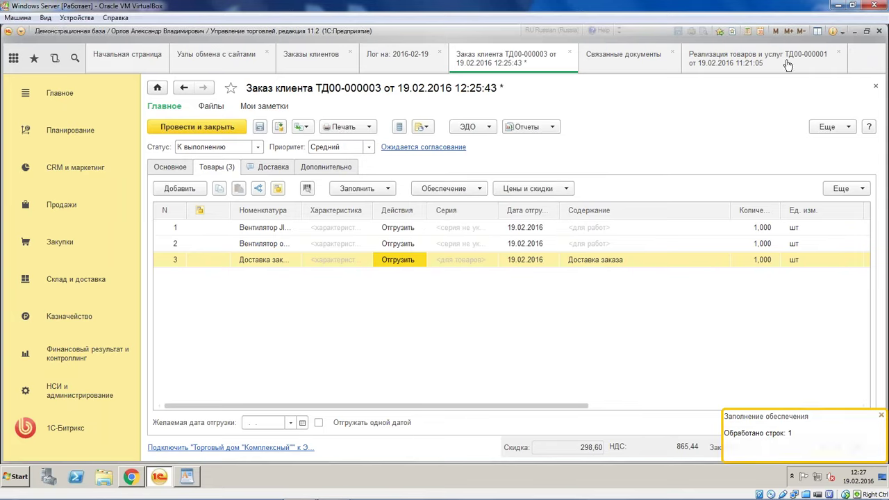
pyautogui.click(831, 126)
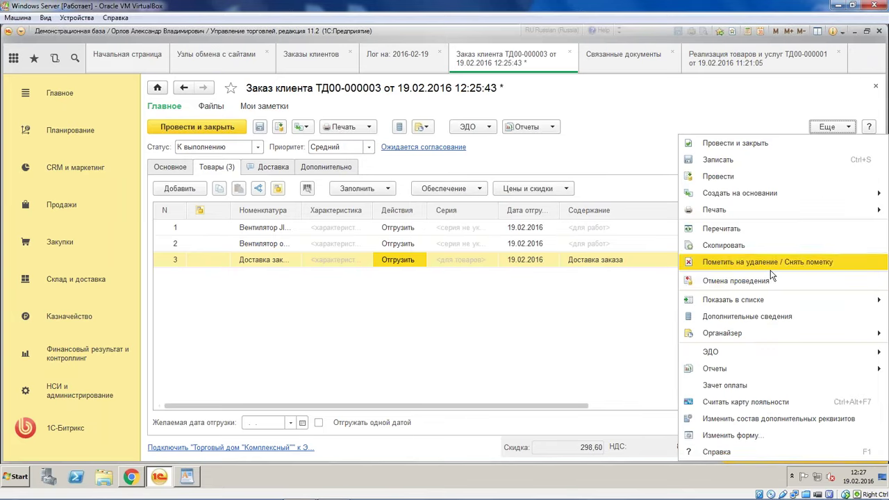
# Post order ТД00-000003 and create a goods-and-services sale from it
pyautogui.moveTo(781, 329)
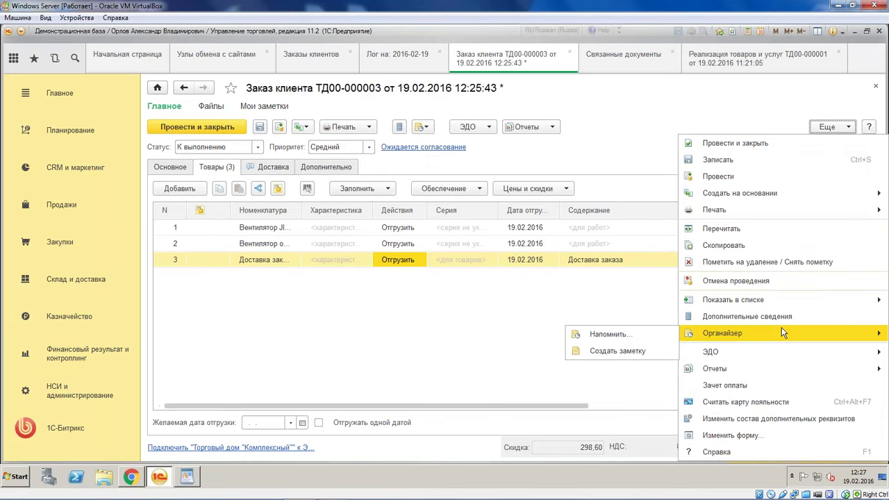
pyautogui.click(766, 179)
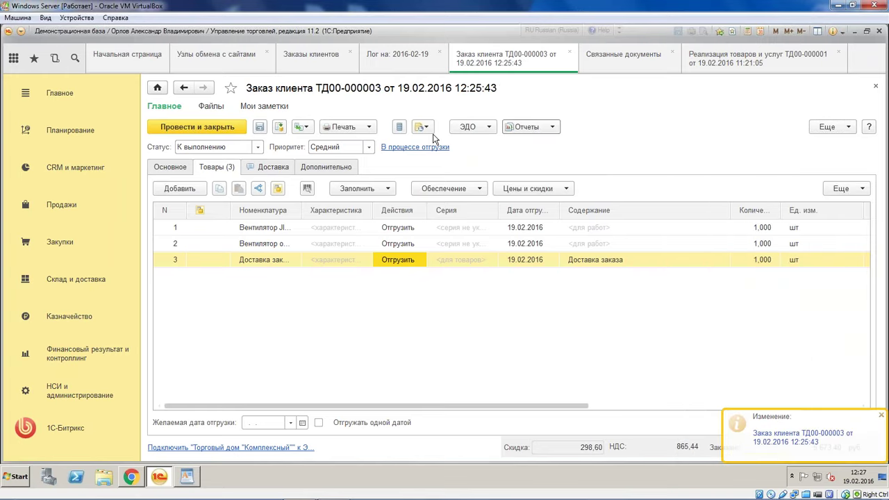
pyautogui.click(302, 127)
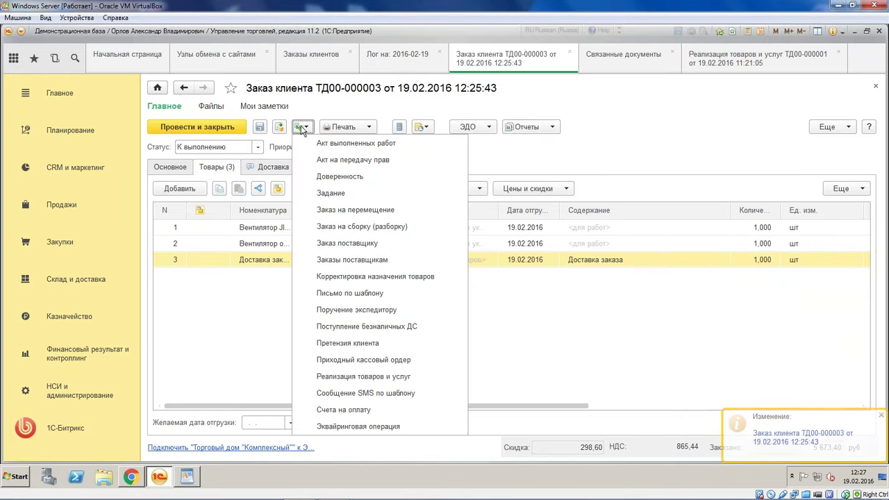
pyautogui.click(380, 376)
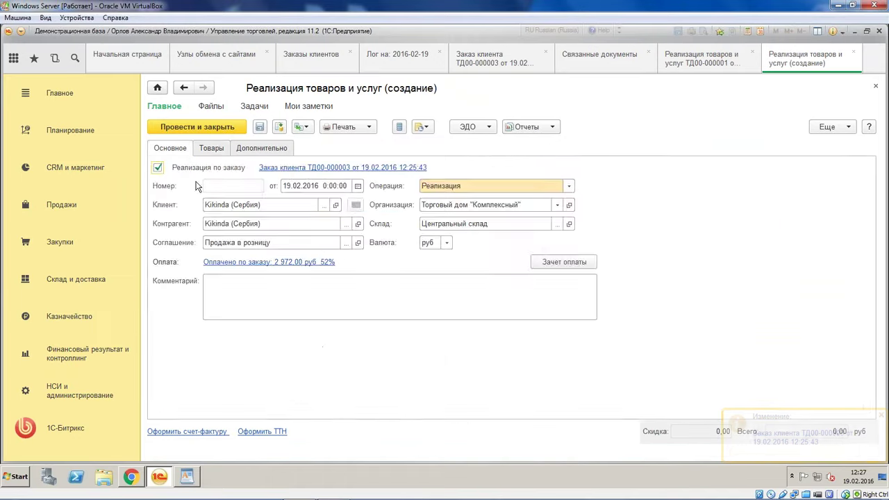
# Fill the sale from the order with one Вентилятор оконный, модель 902 at 3 456,00, calculating discounts
pyautogui.click(210, 148)
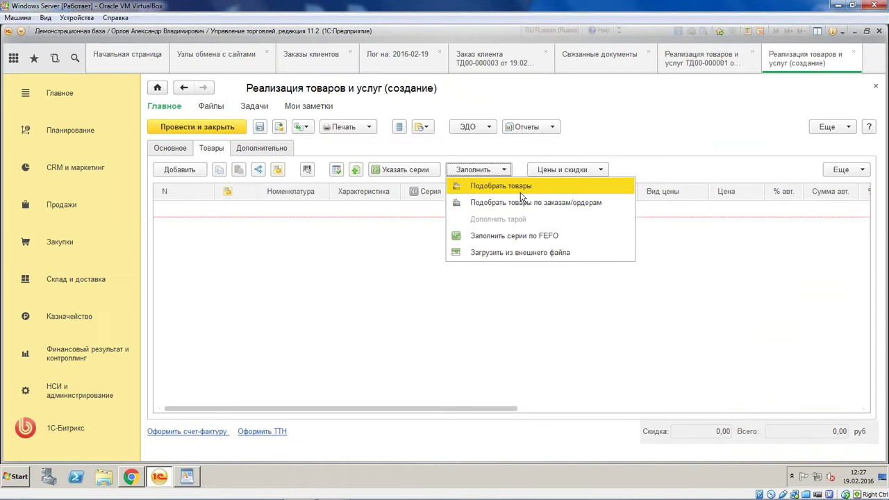
pyautogui.click(533, 206)
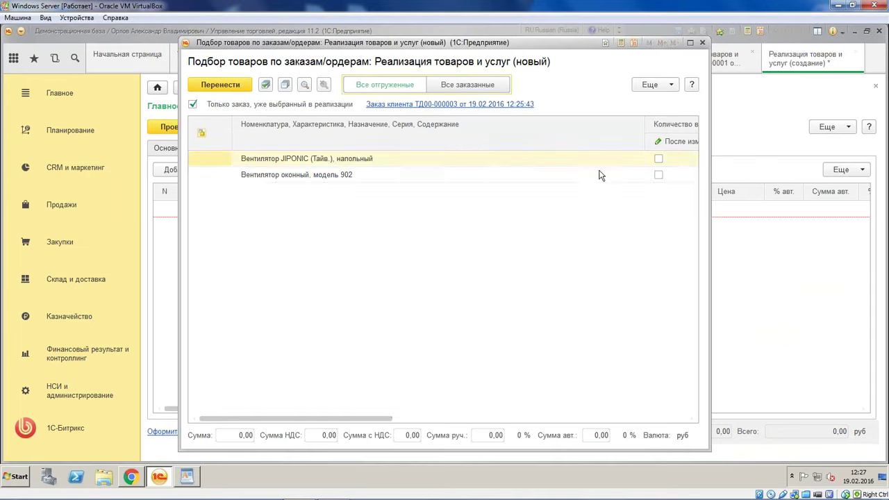
pyautogui.click(658, 175)
pyautogui.moveTo(369, 419); pyautogui.dragTo(389, 426)
pyautogui.hscroll(5, 519, 380)
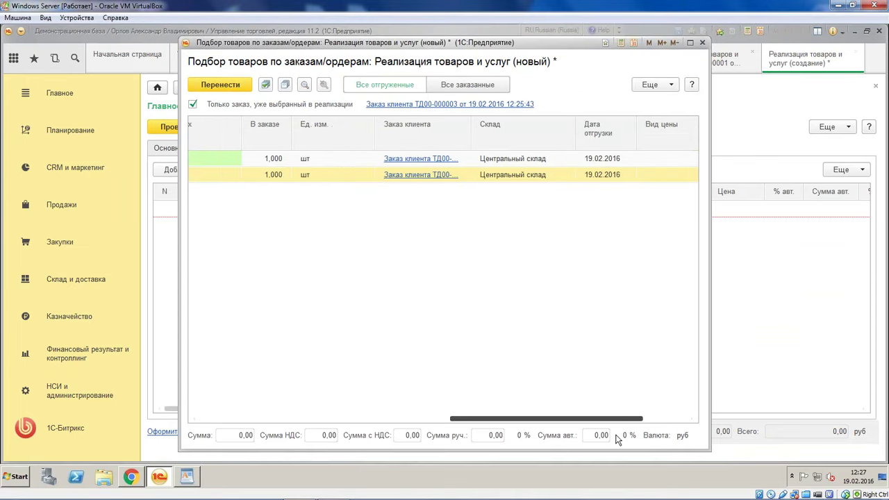
pyautogui.hotkey('ctrl', 'Return')
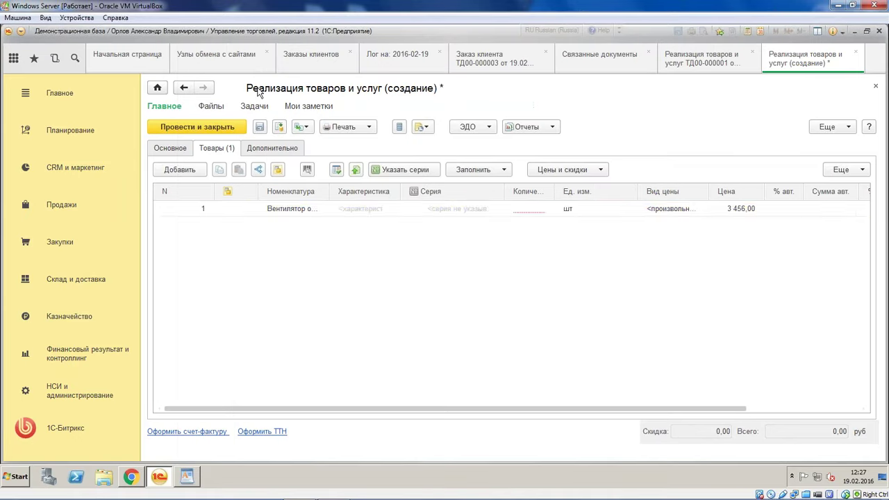
pyautogui.click(521, 208)
pyautogui.click(536, 269)
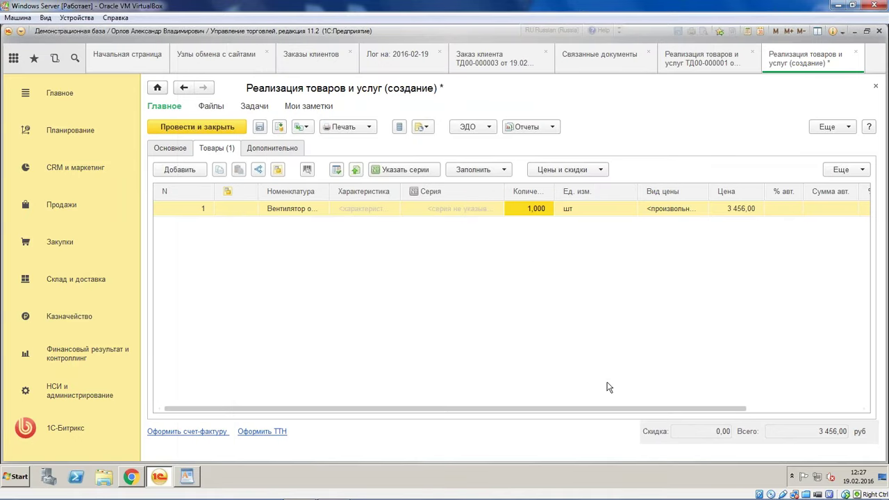
pyautogui.moveTo(595, 412); pyautogui.dragTo(404, 423)
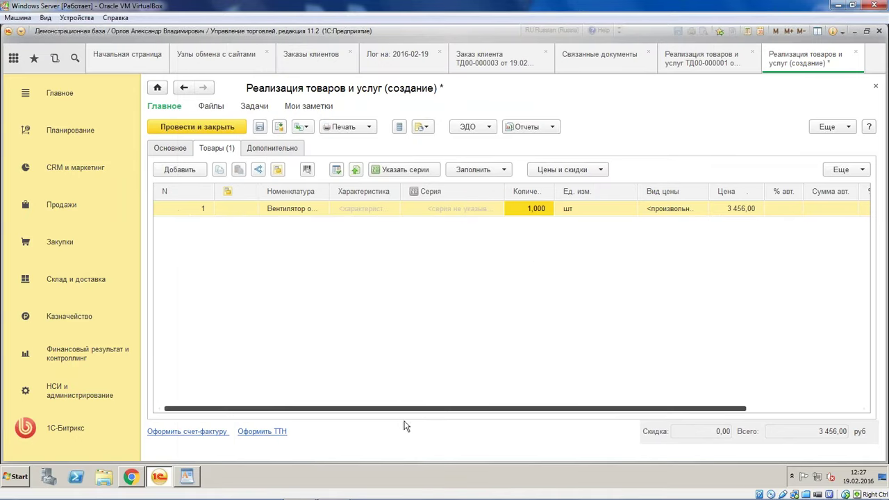
pyautogui.click(216, 123)
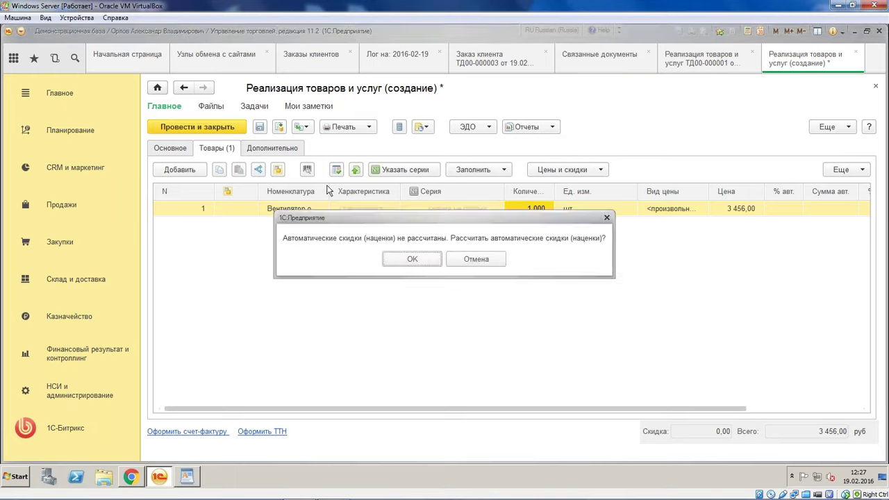
pyautogui.click(414, 259)
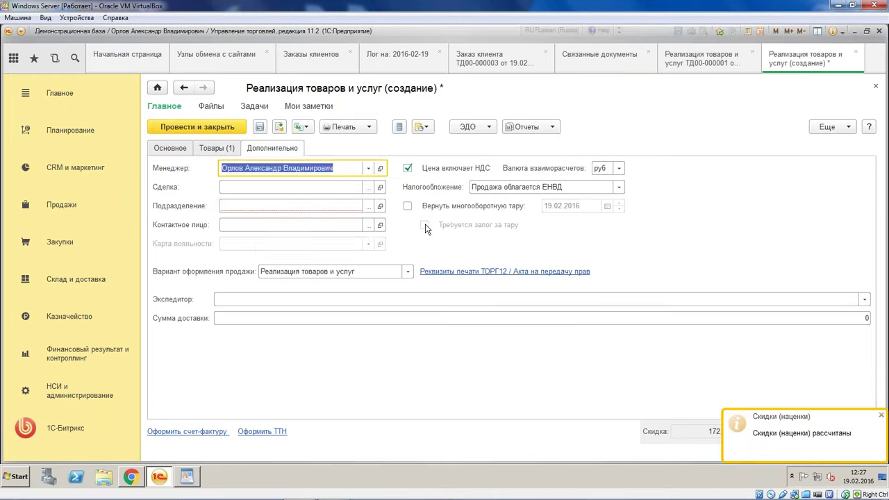
# Refresh the order's linked documents and open sale ТД00-000001 on its Дополнительно tab
pyautogui.click(183, 87)
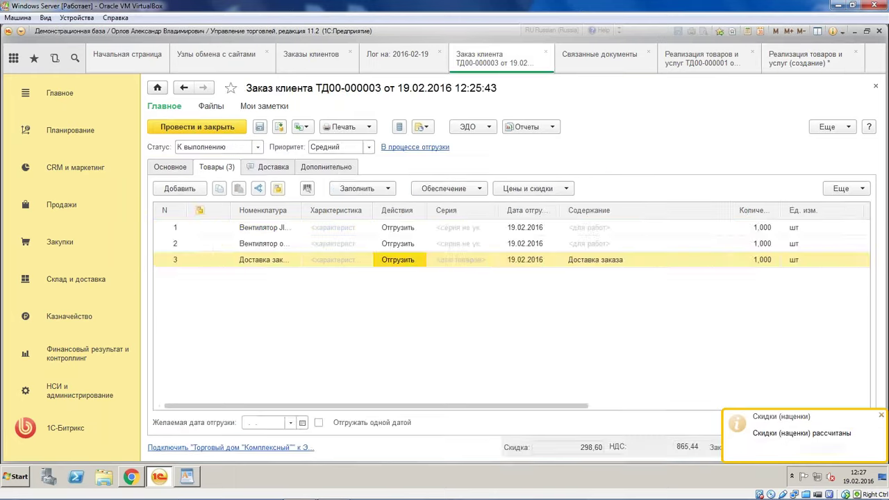
pyautogui.click(532, 127)
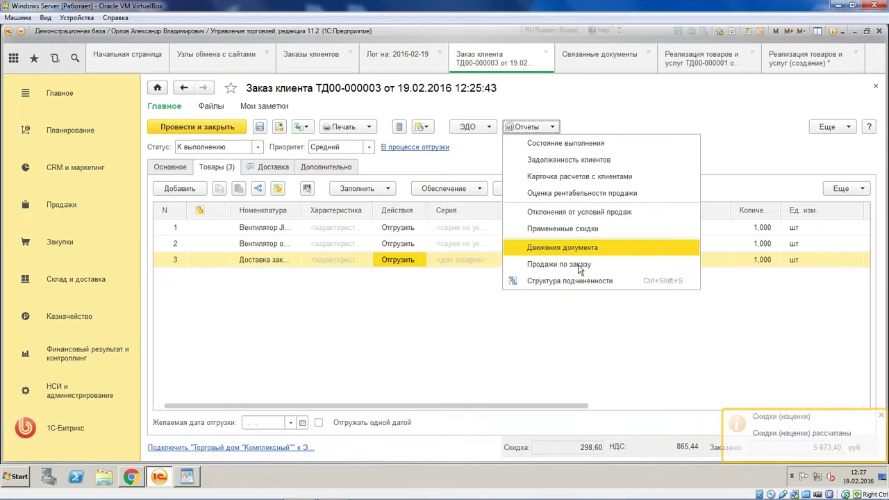
pyautogui.click(580, 285)
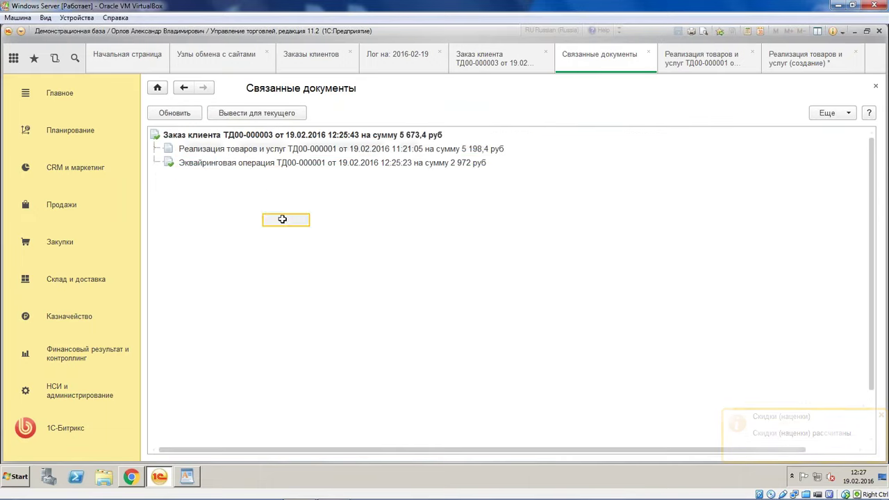
pyautogui.click(177, 113)
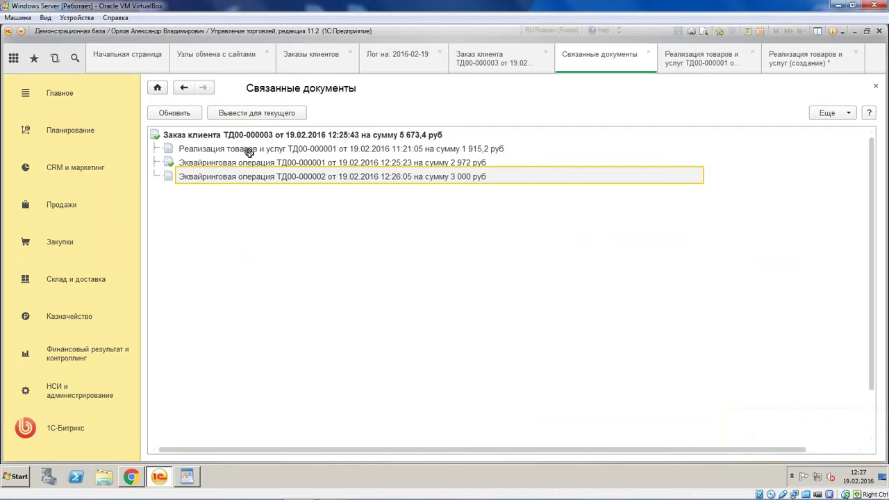
pyautogui.click(286, 236)
pyautogui.click(174, 114)
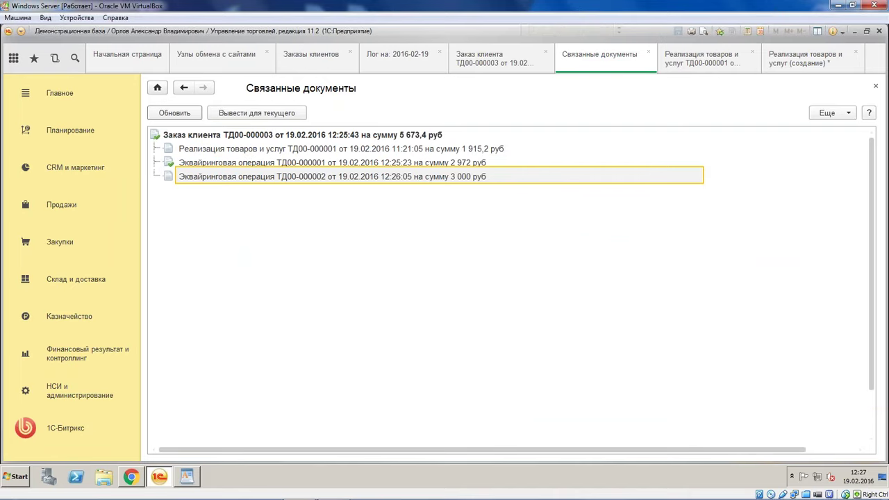
pyautogui.click(238, 148)
pyautogui.doubleClick(238, 148)
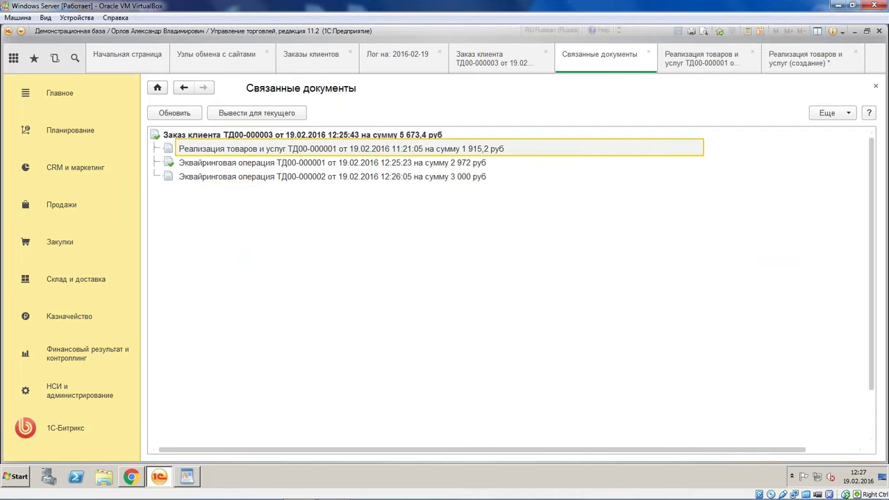
pyautogui.moveTo(378, 406); pyautogui.dragTo(474, 410)
pyautogui.click(271, 148)
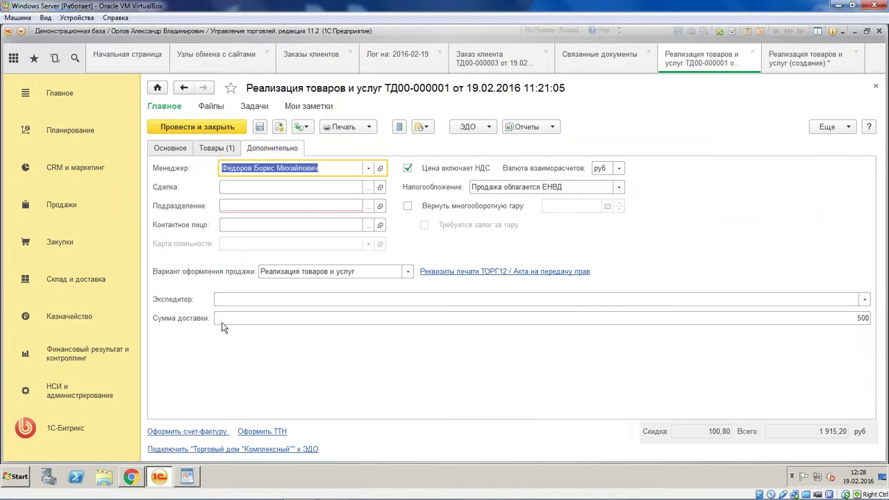
# Change the sale's delivery amount from 500 to 400
pyautogui.click(170, 321)
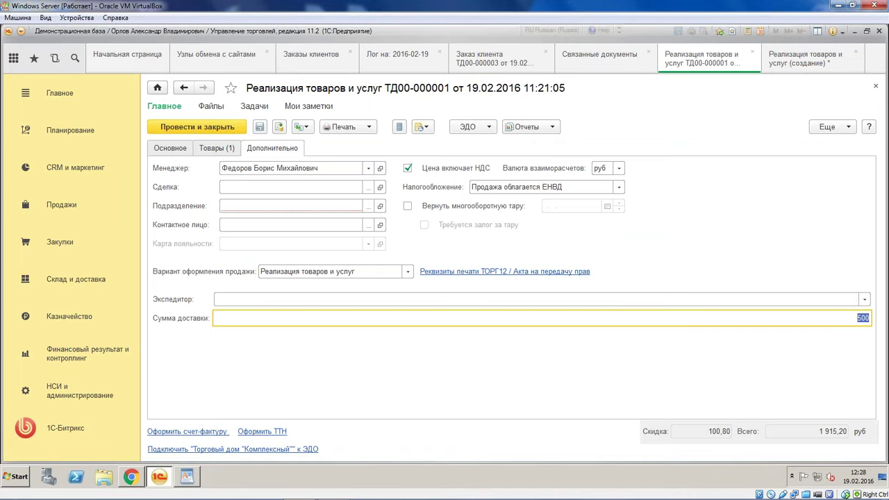
pyautogui.click(860, 321)
pyautogui.press('BackSpace')
pyautogui.write('4')
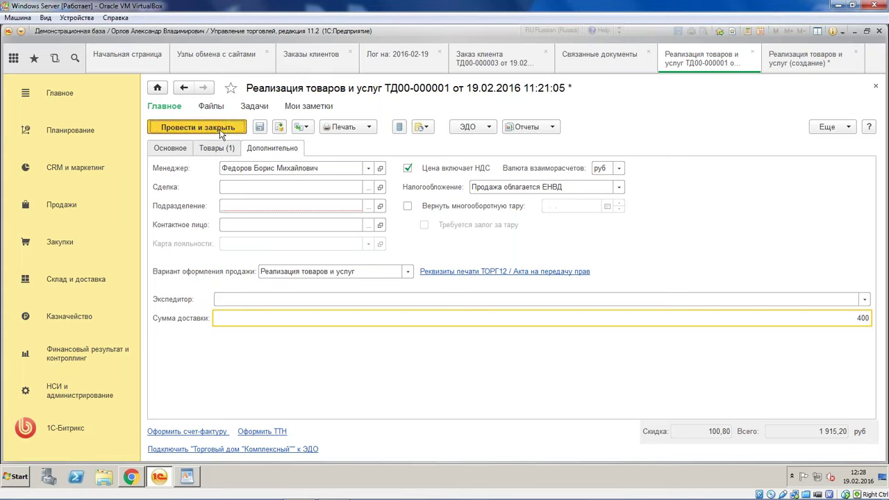
# Set the department to Административное управление and save the sale
pyautogui.click(369, 206)
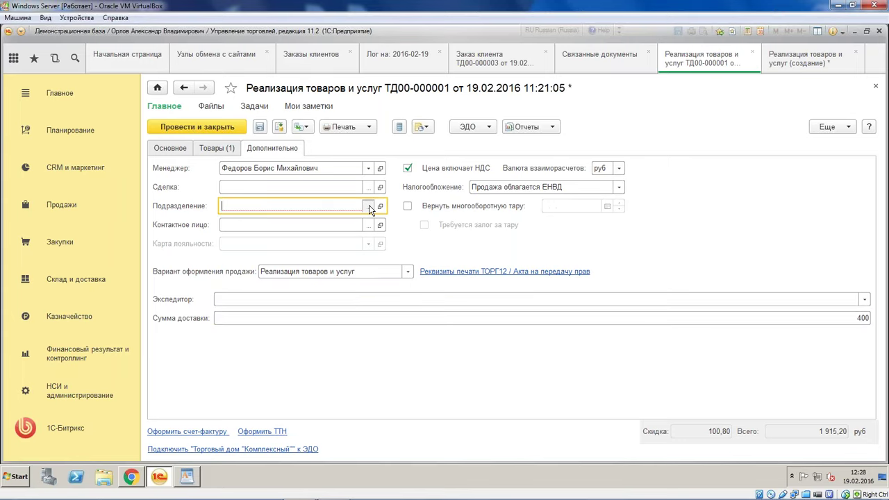
pyautogui.doubleClick(297, 170)
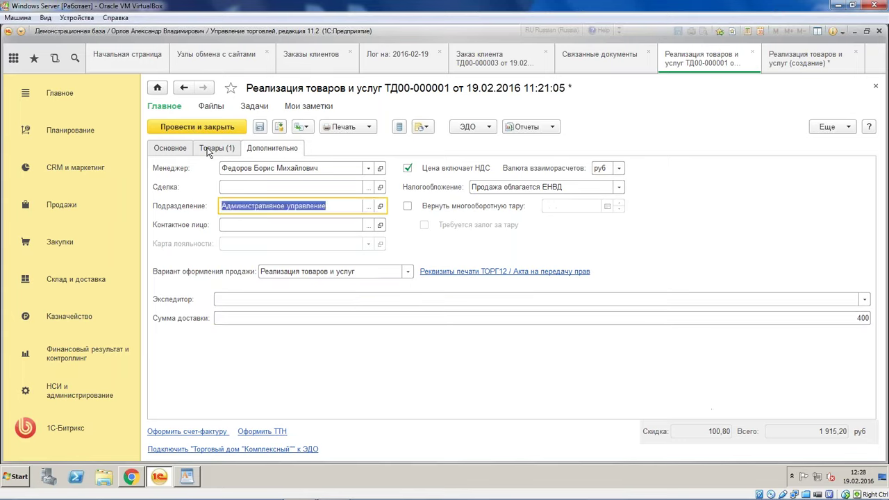
pyautogui.click(207, 151)
pyautogui.click(177, 153)
pyautogui.click(278, 152)
pyautogui.click(259, 132)
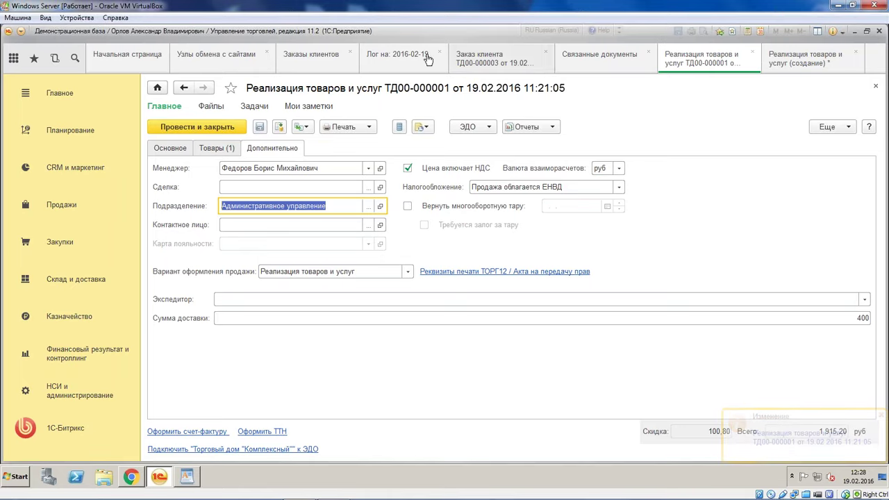
# Review the Обмен документов loaded-document mappings, then close the settings and the node form
pyautogui.click(215, 59)
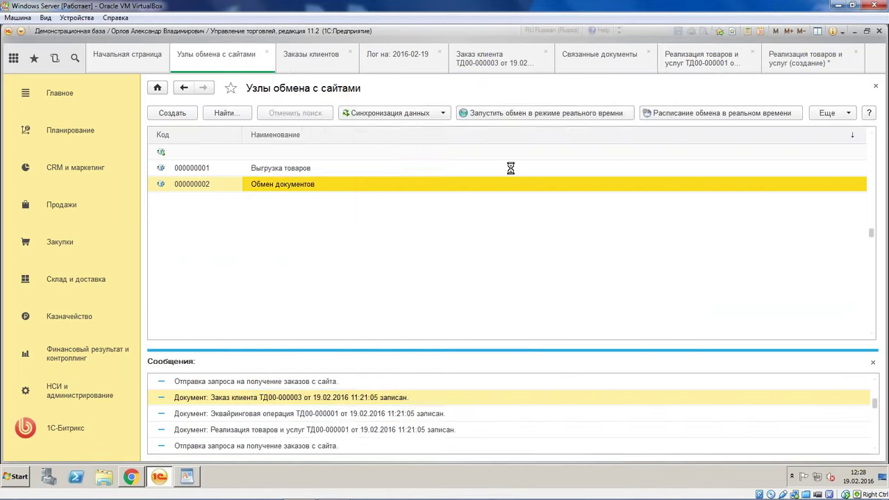
pyautogui.click(371, 358)
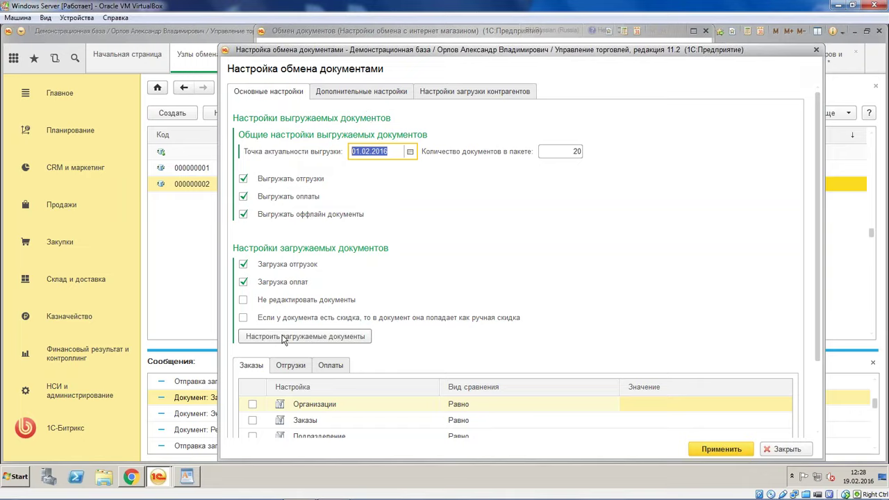
pyautogui.click(283, 338)
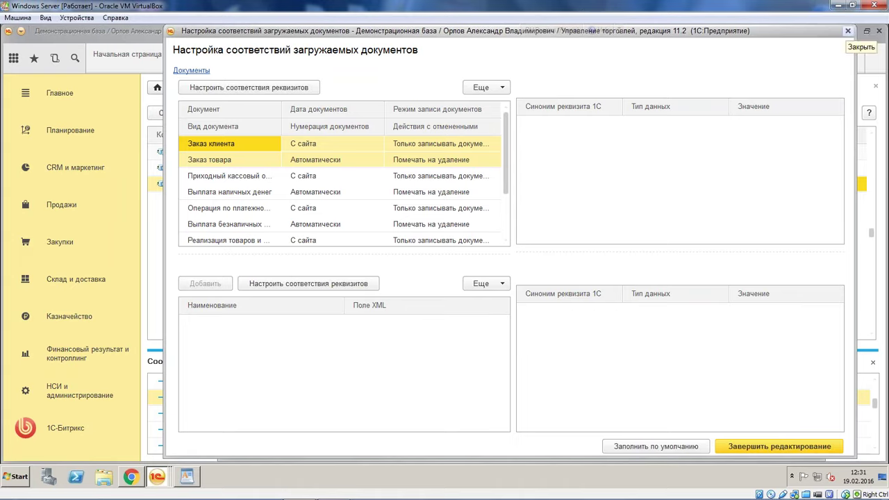
pyautogui.click(848, 30)
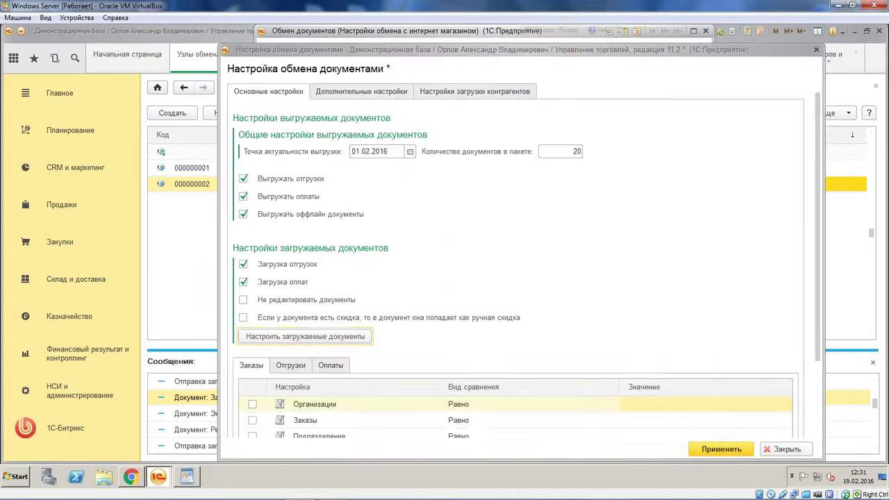
pyautogui.press('Escape')
pyautogui.click(234, 63)
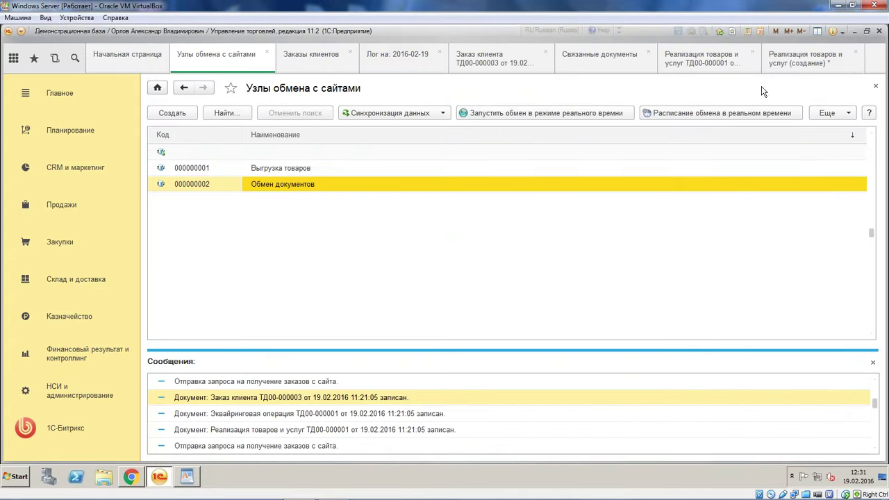
# From Продажи's sales documents, review order ТД00-000003's Основное and Товары, then show Заказы клиентов
pyautogui.click(59, 207)
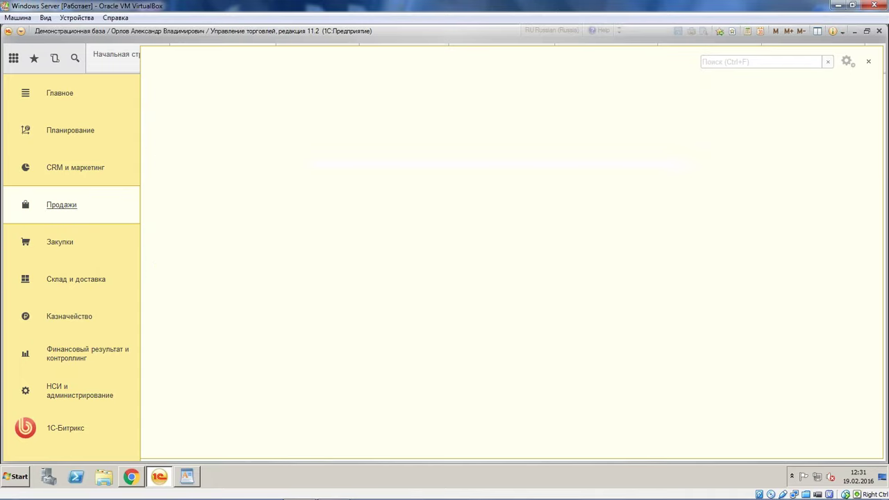
pyautogui.click(202, 144)
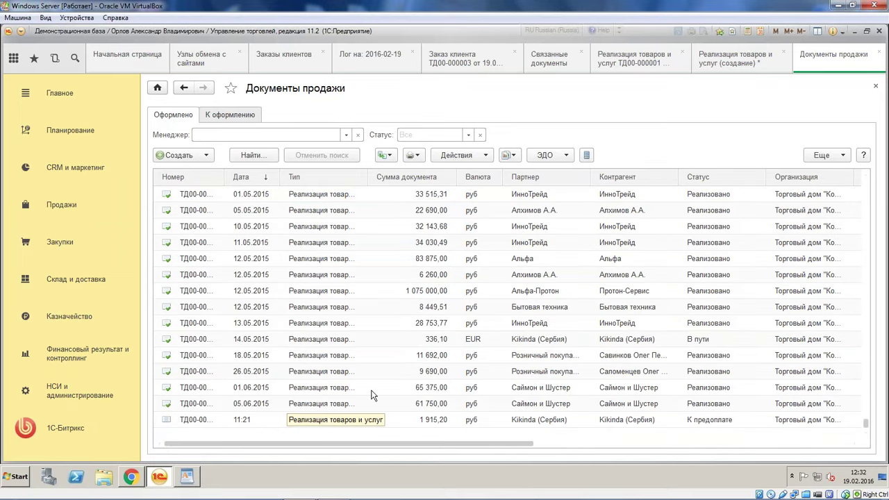
pyautogui.click(466, 62)
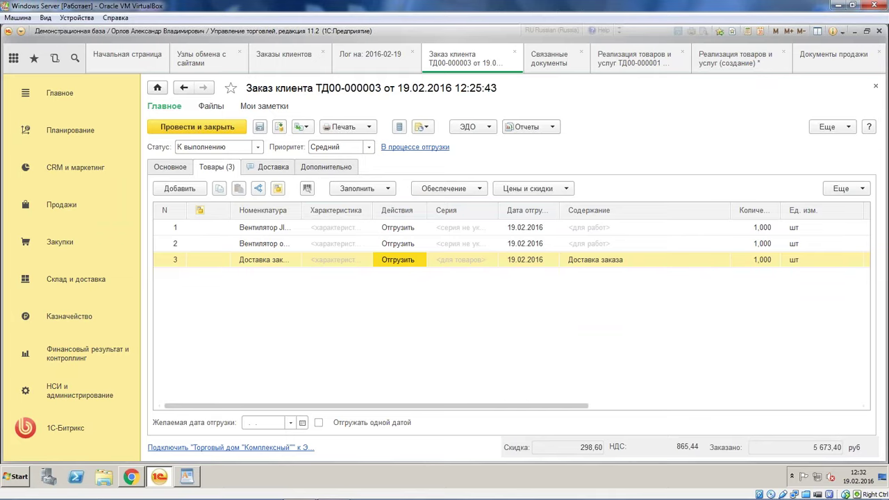
pyautogui.click(175, 168)
pyautogui.click(216, 167)
pyautogui.moveTo(418, 405); pyautogui.dragTo(278, 368)
pyautogui.click(284, 56)
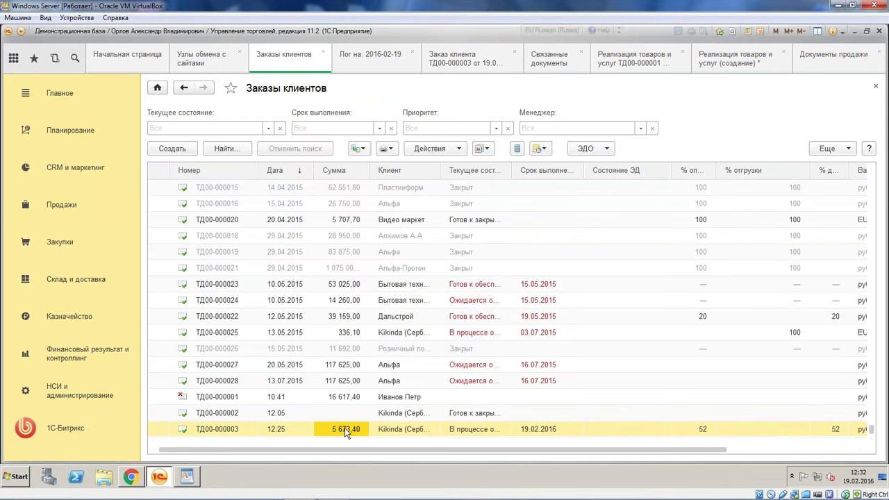
# Set the new sale's Подразделение to Административное управление and post it as ТД00-000002 for 3 283,20 руб
pyautogui.click(777, 64)
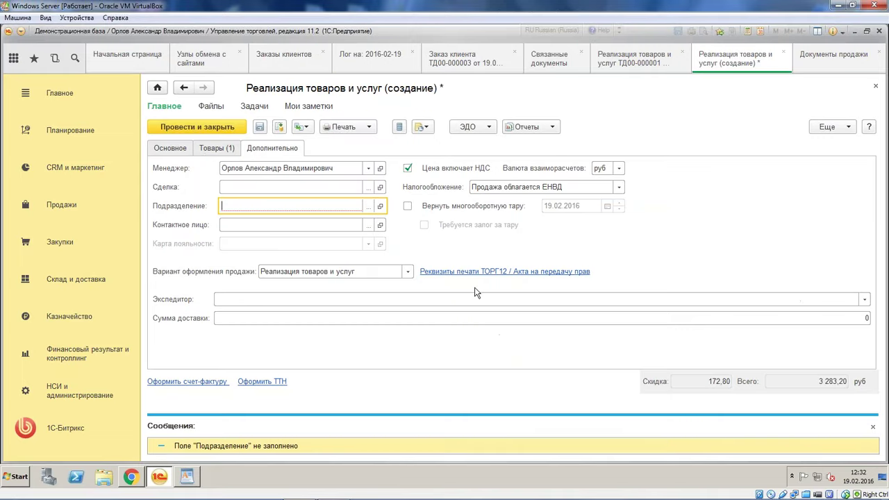
pyautogui.click(221, 148)
pyautogui.click(267, 151)
pyautogui.click(365, 209)
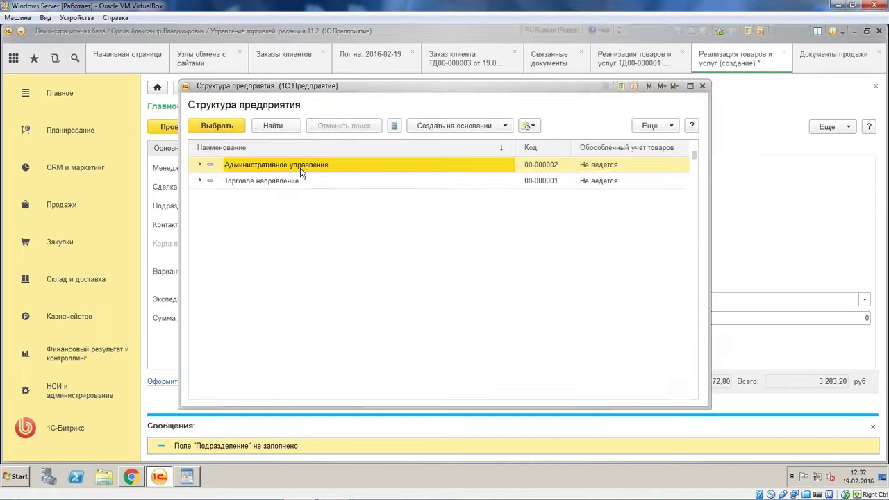
pyautogui.doubleClick(302, 171)
pyautogui.click(212, 128)
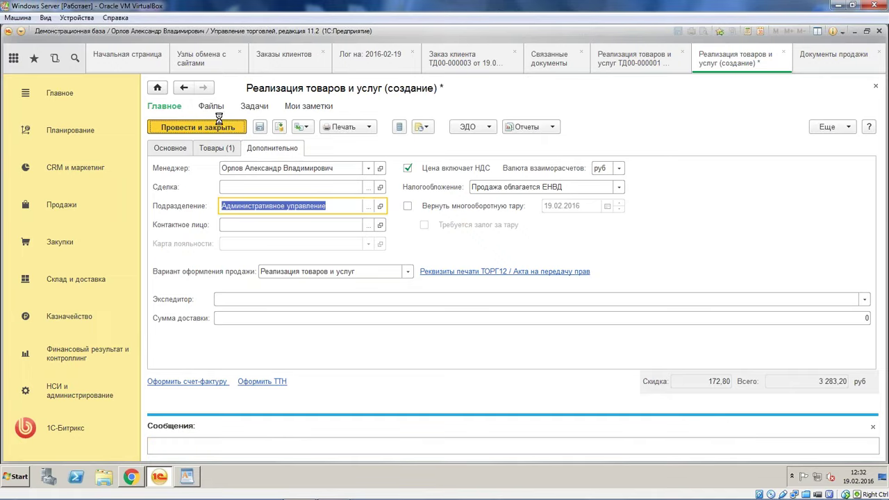
pyautogui.click(480, 63)
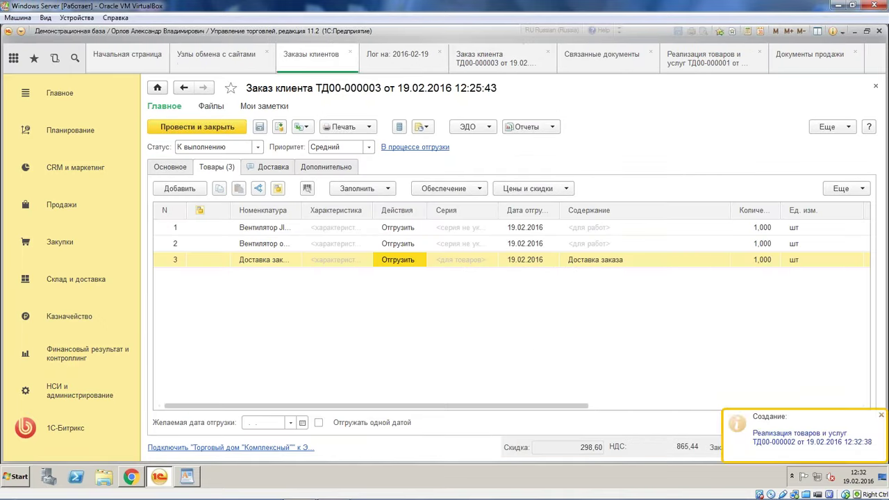
# Refresh order ТД00-000003's Структура подчиненности to confirm sale ТД00-000002, then close the Связанные документы view
pyautogui.click(523, 131)
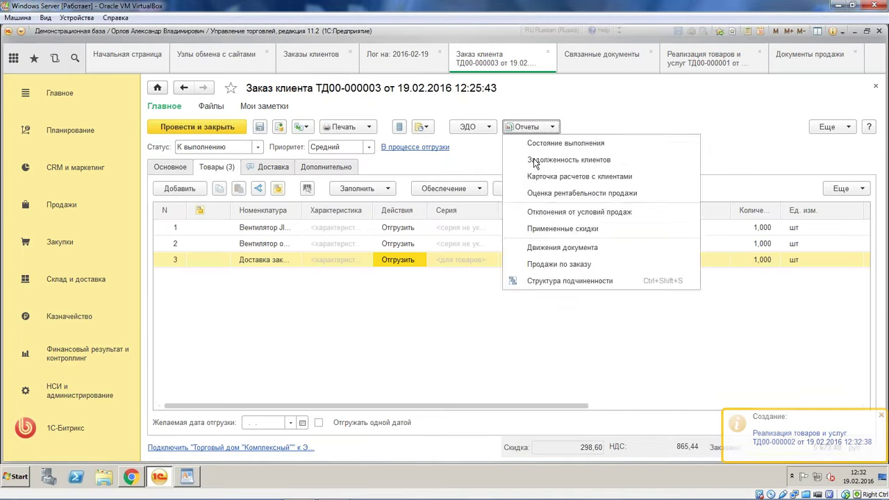
pyautogui.click(566, 283)
pyautogui.click(174, 112)
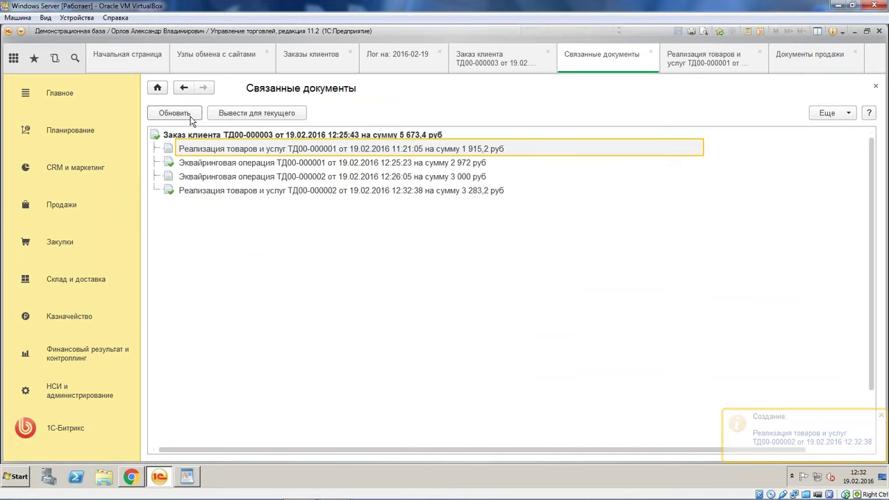
pyautogui.click(318, 192)
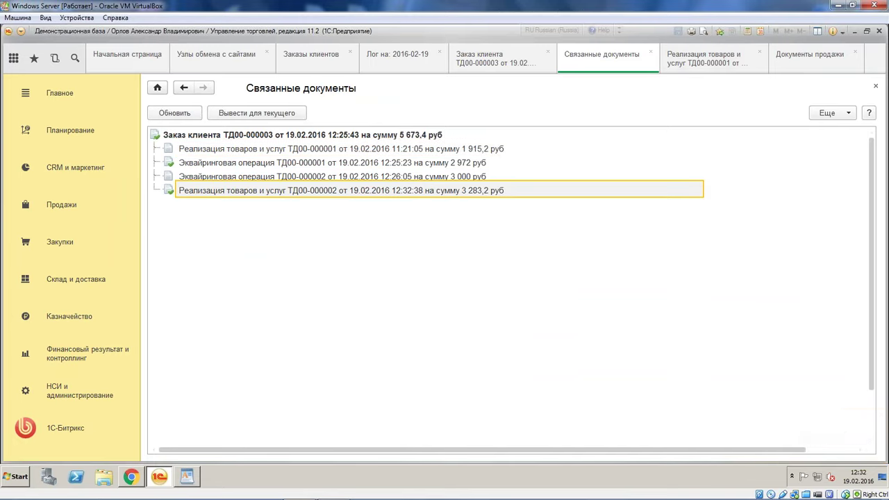
pyautogui.click(650, 51)
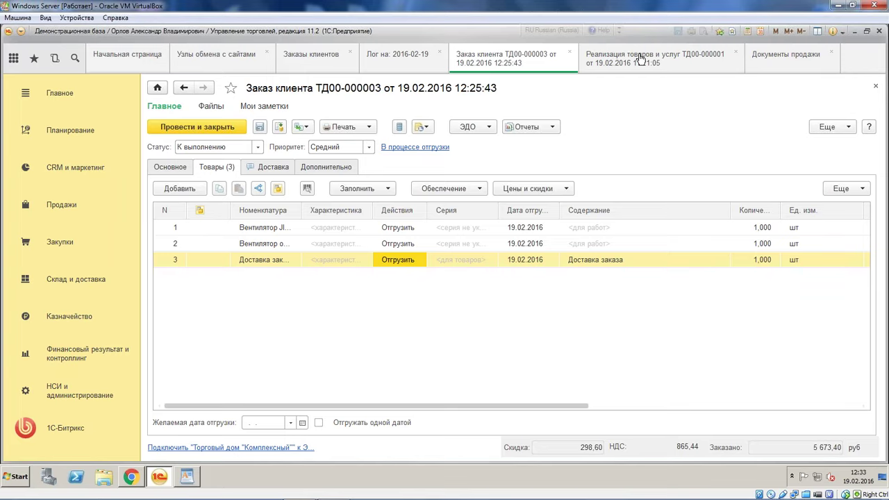
pyautogui.click(302, 486)
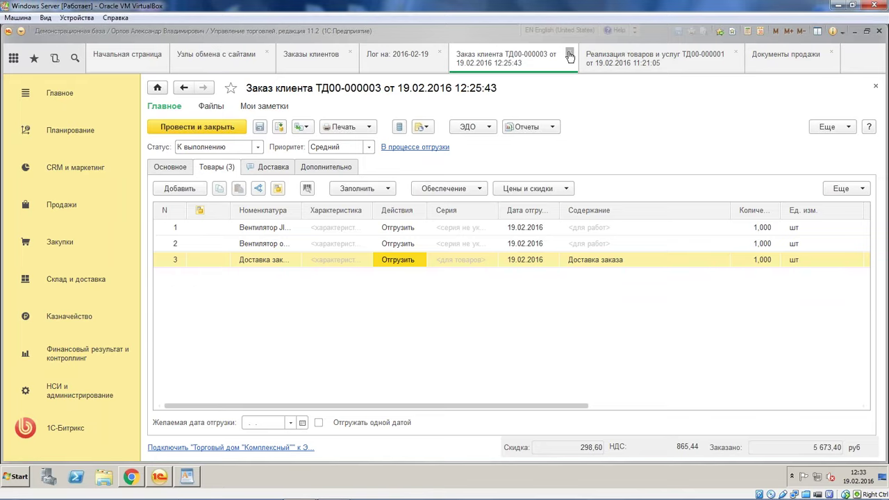
pyautogui.click(569, 55)
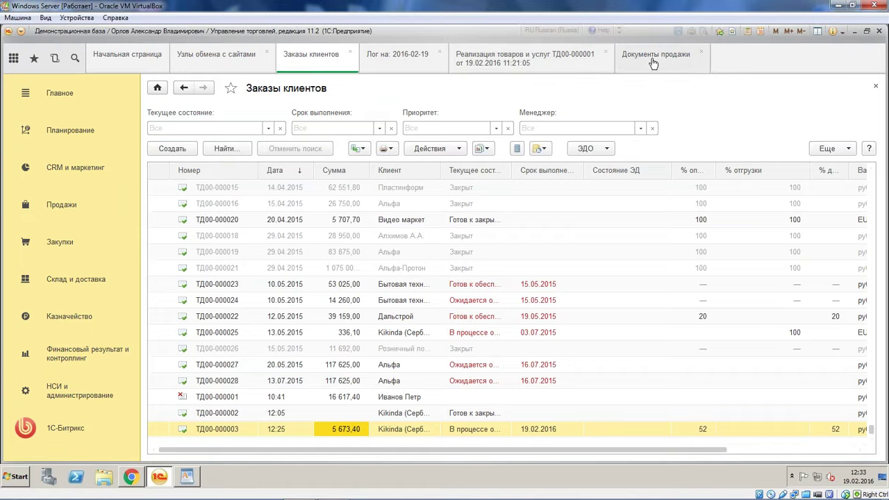
pyautogui.click(650, 60)
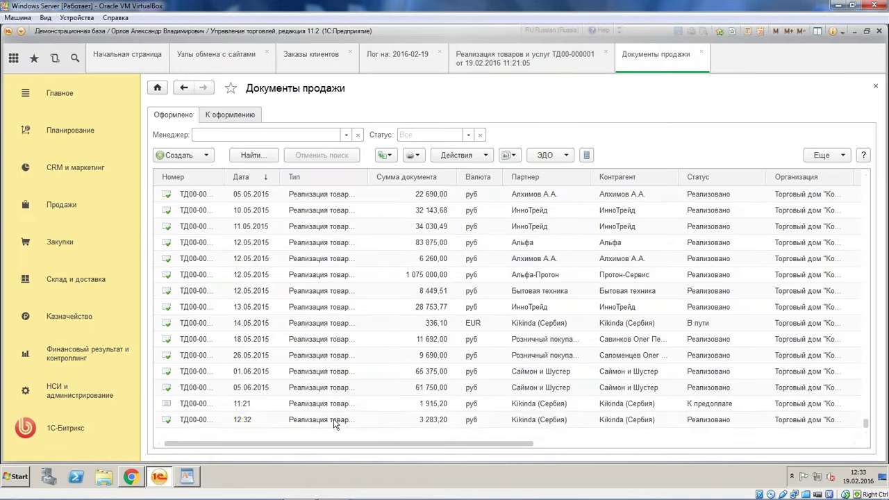
pyautogui.click(333, 418)
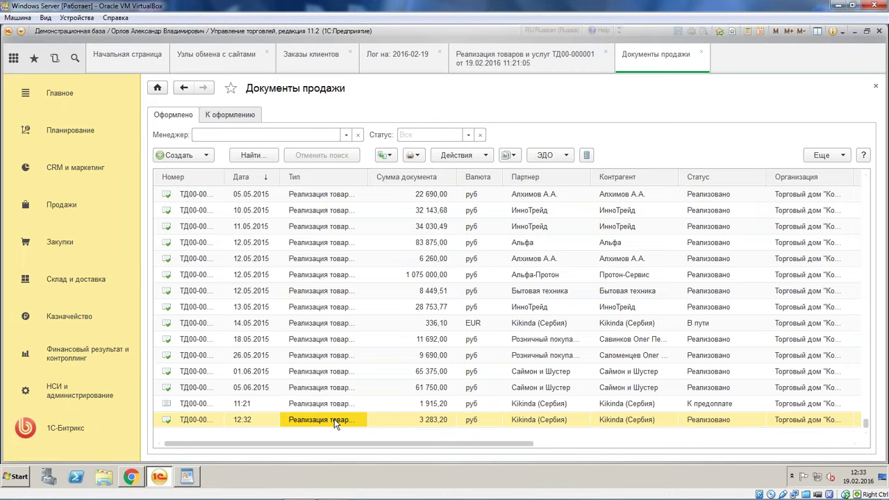
pyautogui.click(711, 420)
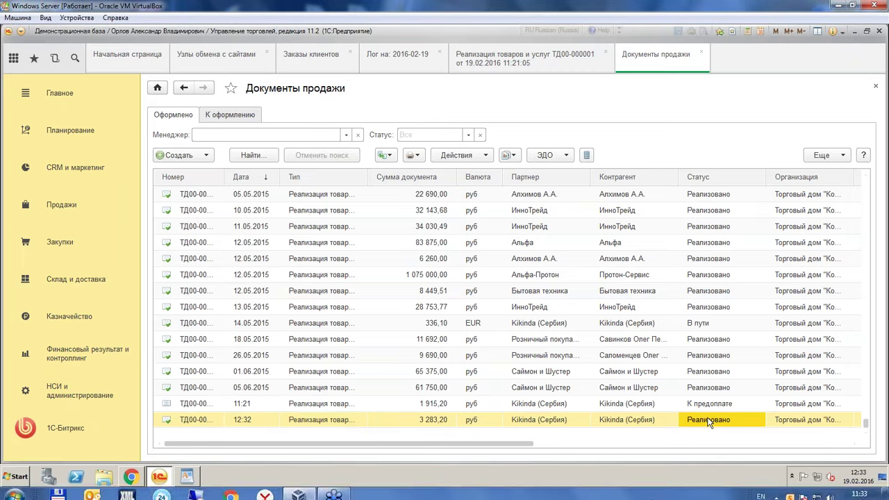
pyautogui.click(719, 404)
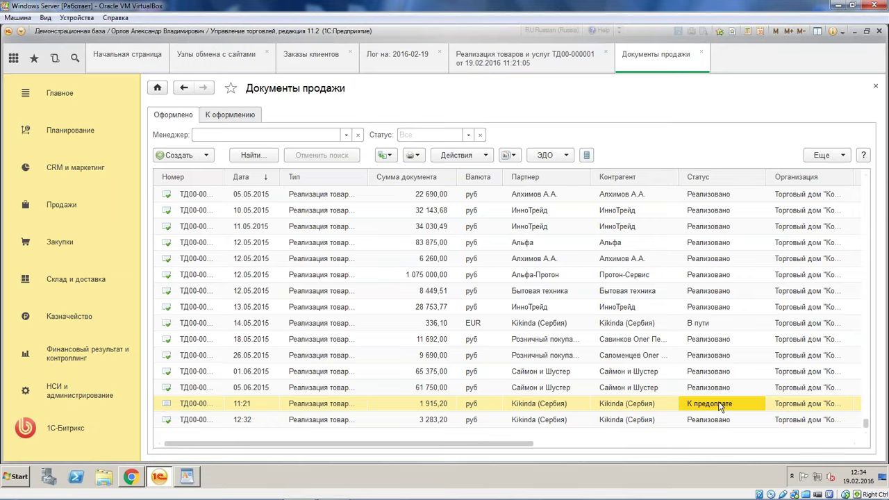
pyautogui.click(723, 421)
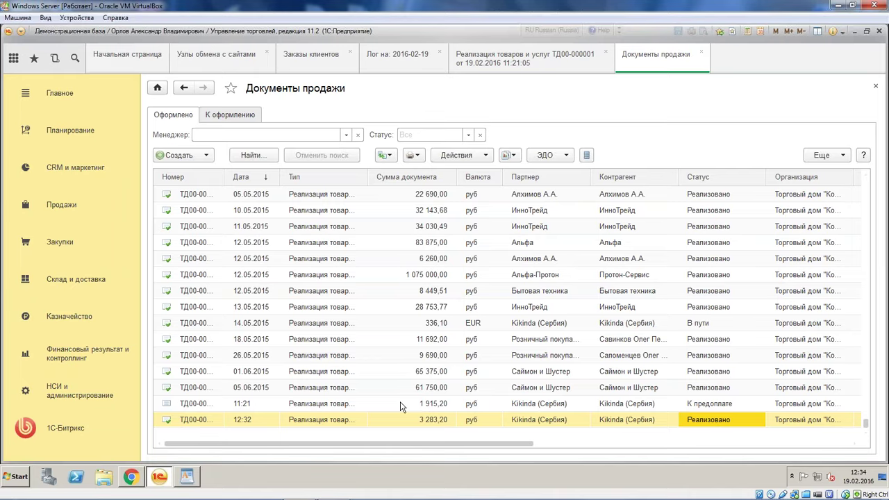
pyautogui.click(132, 478)
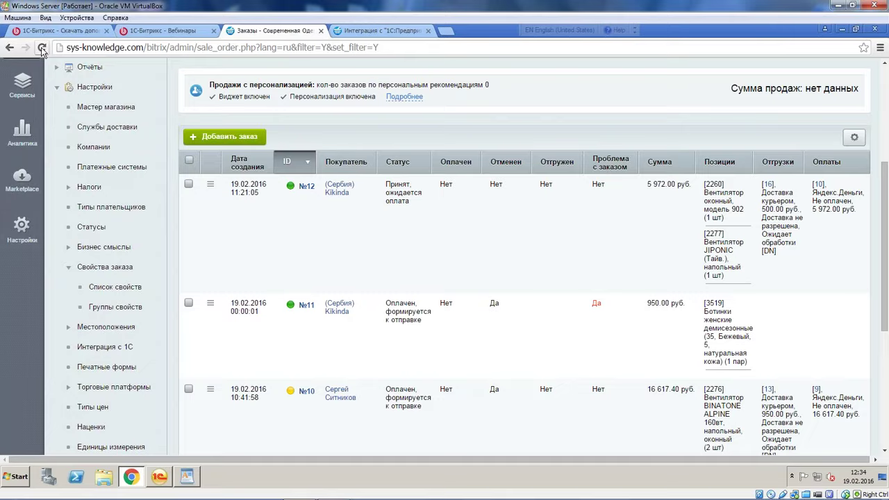
pyautogui.click(42, 47)
pyautogui.click(159, 479)
# Give the 12:32 sale ТД00-000002 a Сумма доставки of 300, post it, and bring up Синхронизация данных
pyautogui.doubleClick(342, 420)
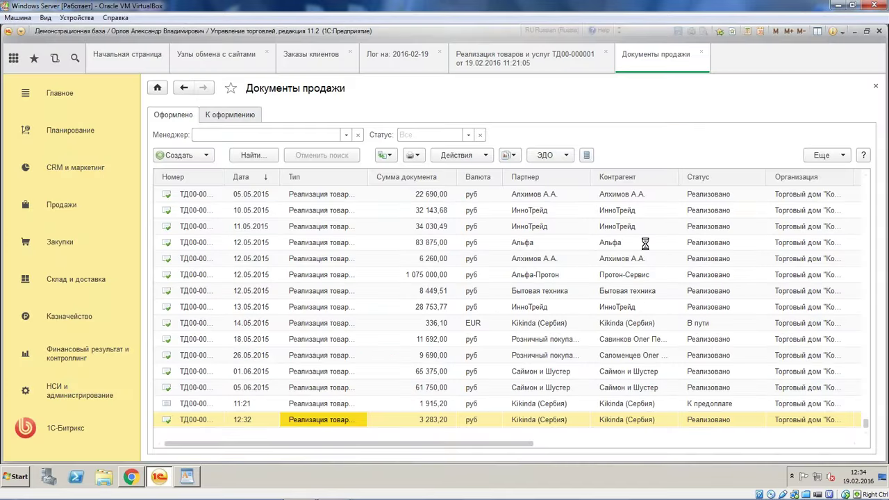
pyautogui.click(291, 150)
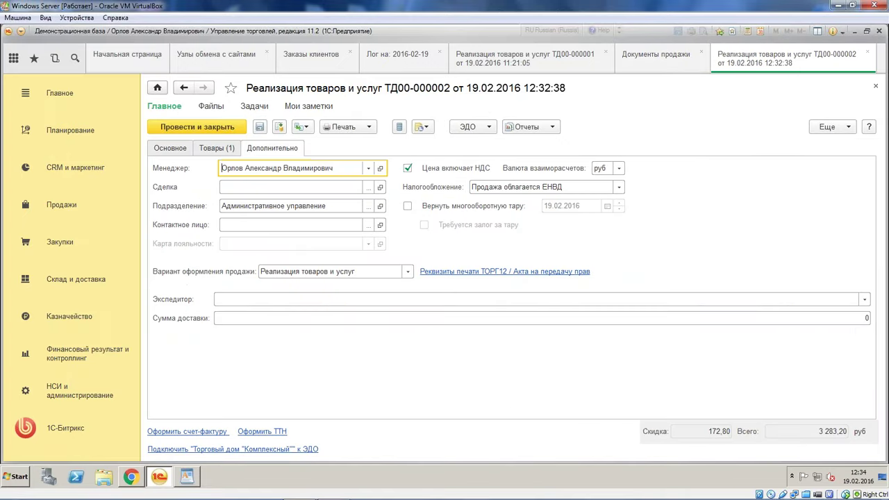
pyautogui.click(863, 319)
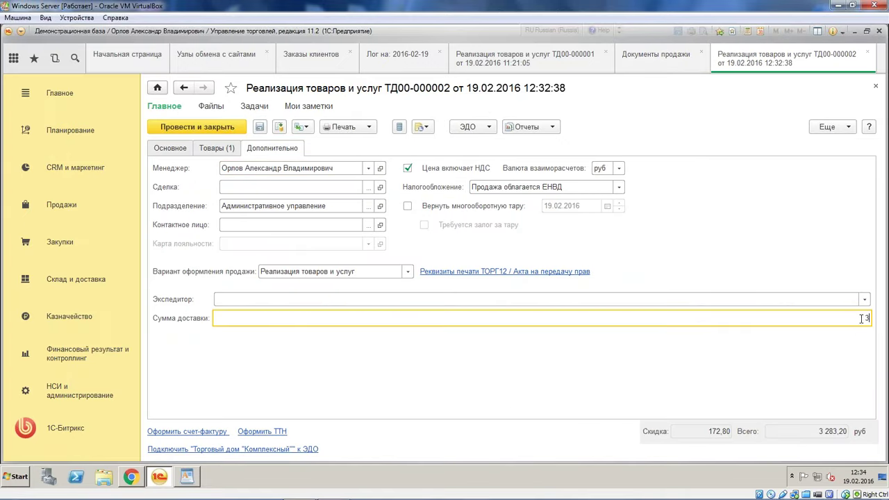
pyautogui.click(193, 126)
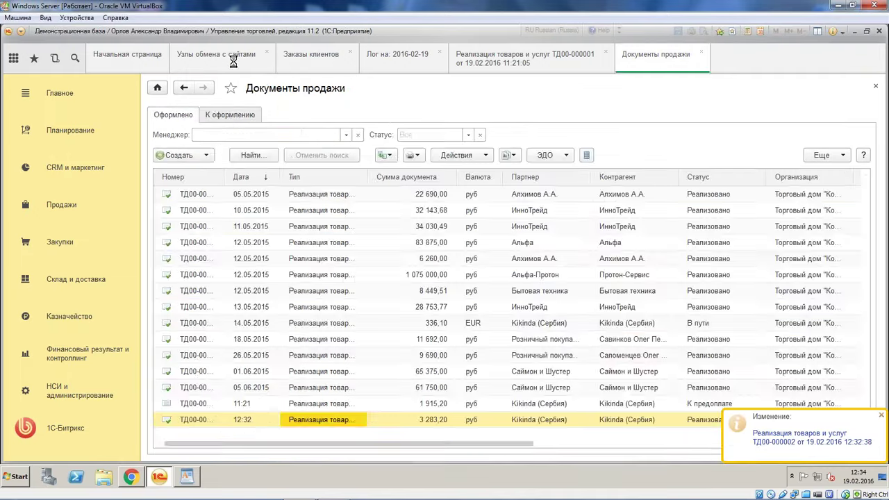
pyautogui.click(391, 113)
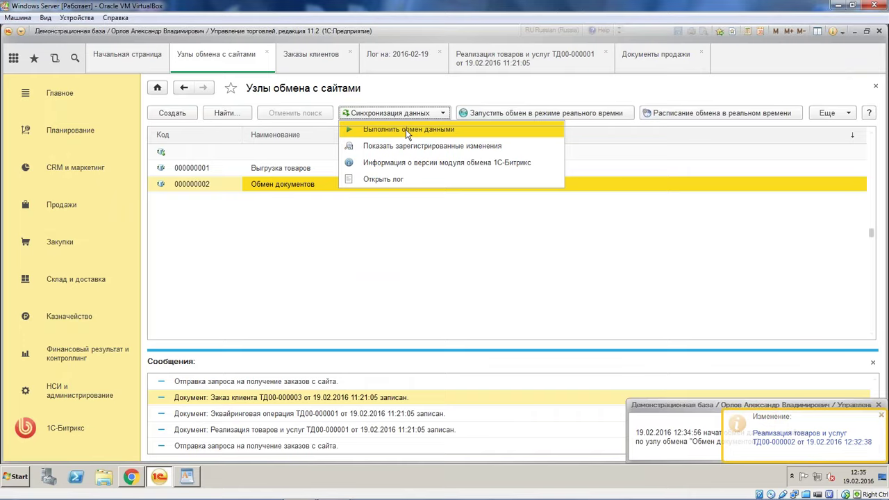
# Run Выполнить обмен данными and read the upload results in the Сообщения log
pyautogui.click(406, 129)
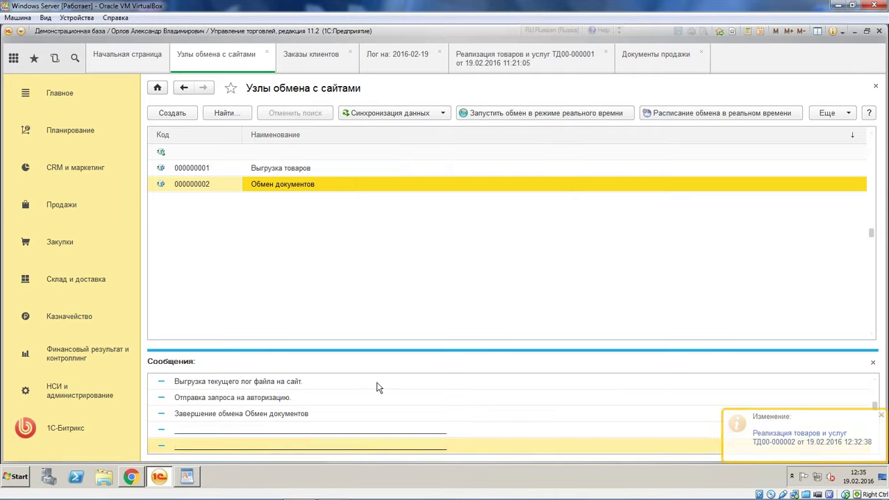
pyautogui.click(394, 445)
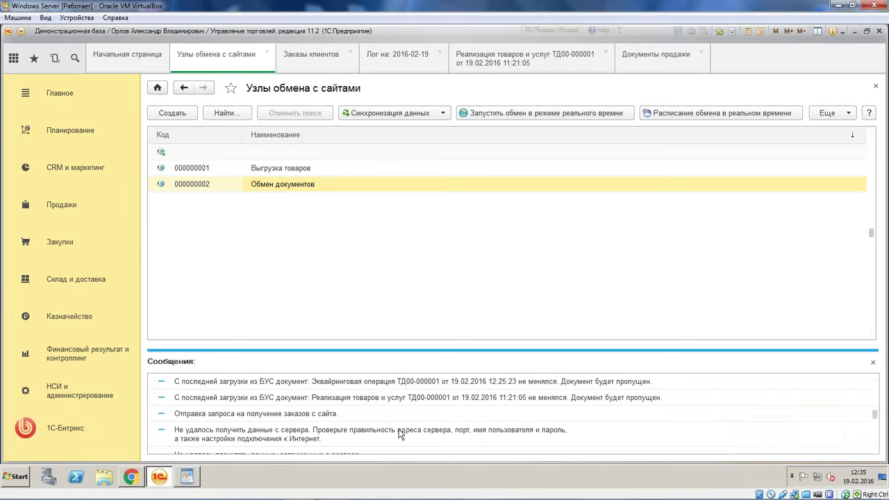
pyautogui.scroll(1, 400, 433)
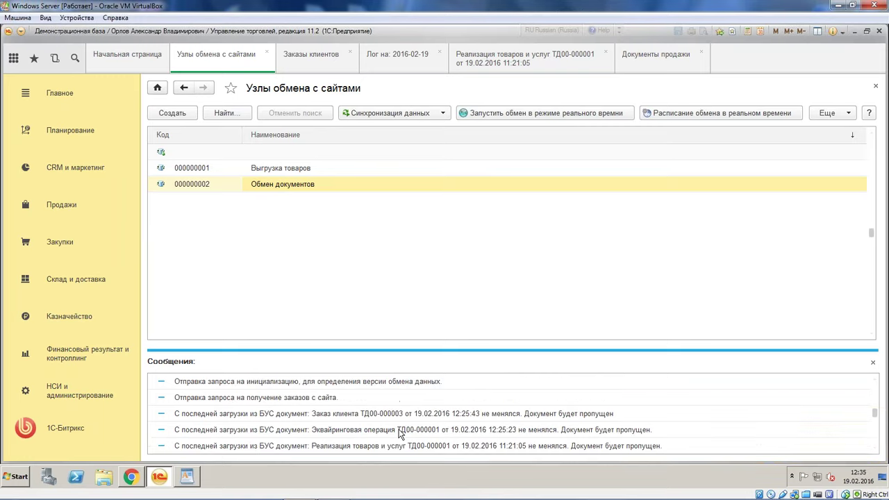
pyautogui.scroll(-6, 400, 433)
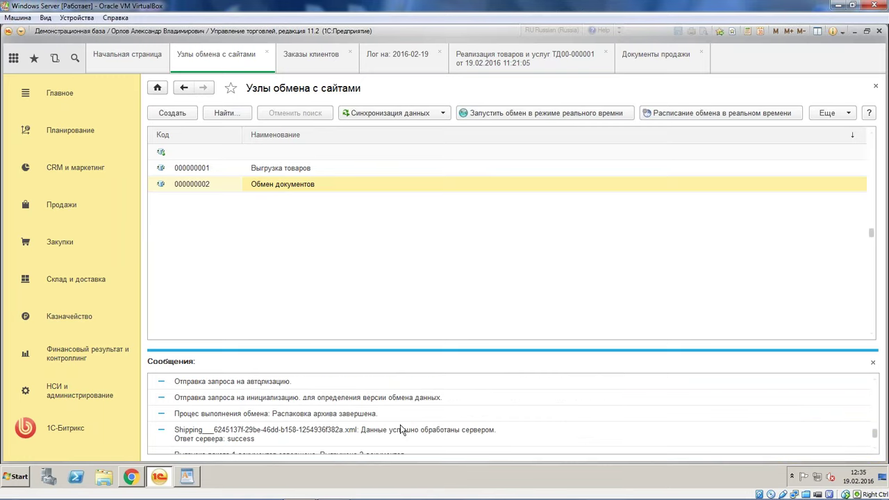
pyautogui.scroll(2, 399, 427)
pyautogui.scroll(3, 400, 426)
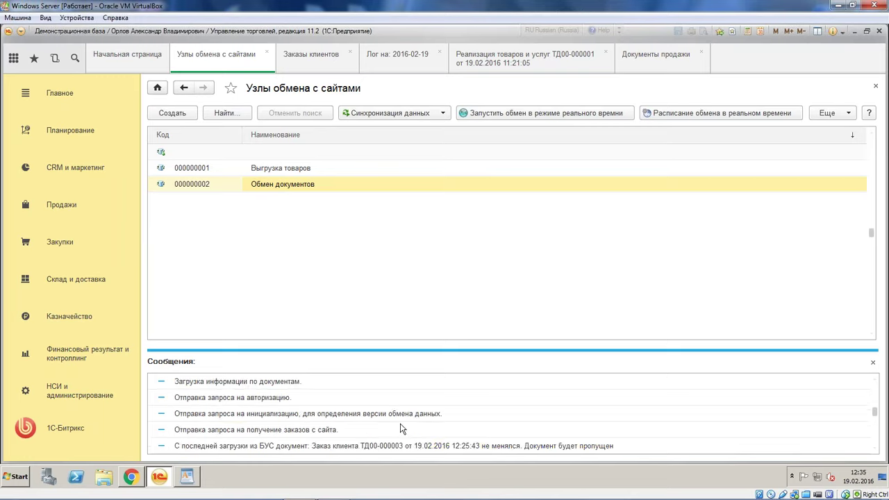
pyautogui.scroll(-2, 410, 420)
pyautogui.click(469, 399)
pyautogui.scroll(-3, 442, 428)
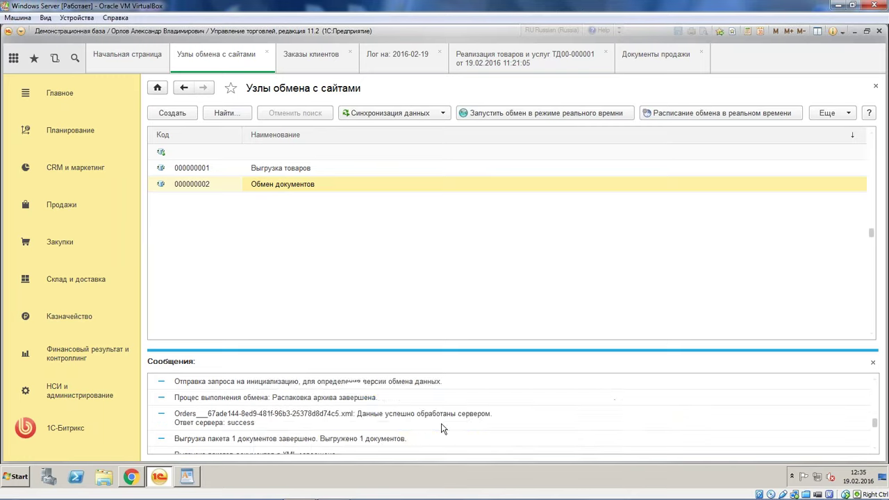
# Inspect the Обмен документов node settings without changes, then go to the Bitrix orders
pyautogui.click(341, 182)
pyautogui.doubleClick(340, 183)
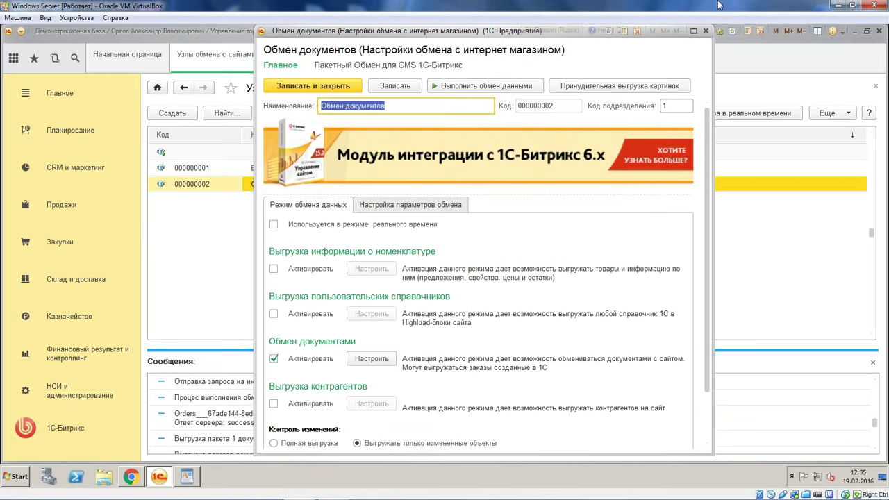
pyautogui.press('Escape')
pyautogui.scroll(-3, 456, 417)
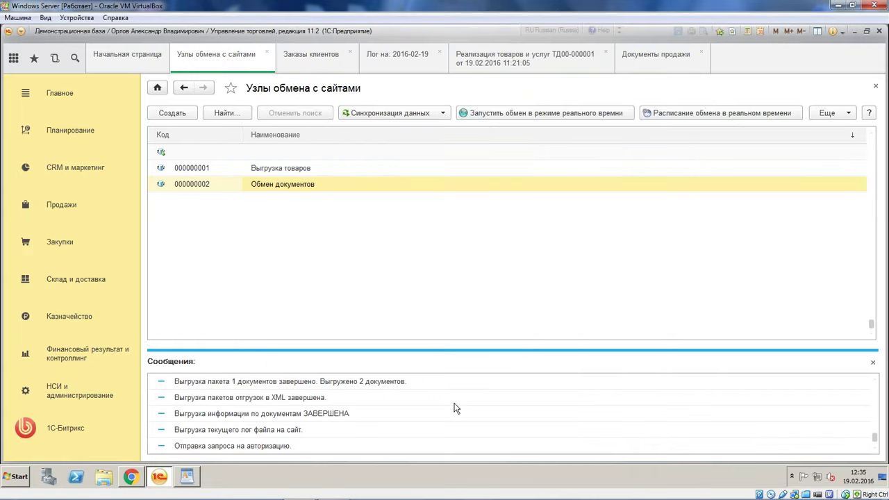
pyautogui.click(497, 113)
# View order №12's synced shipments 16 and 17 in Bitrix, then go back to the 1C exchange nodes
pyautogui.hotkey('alt', 'Tab')
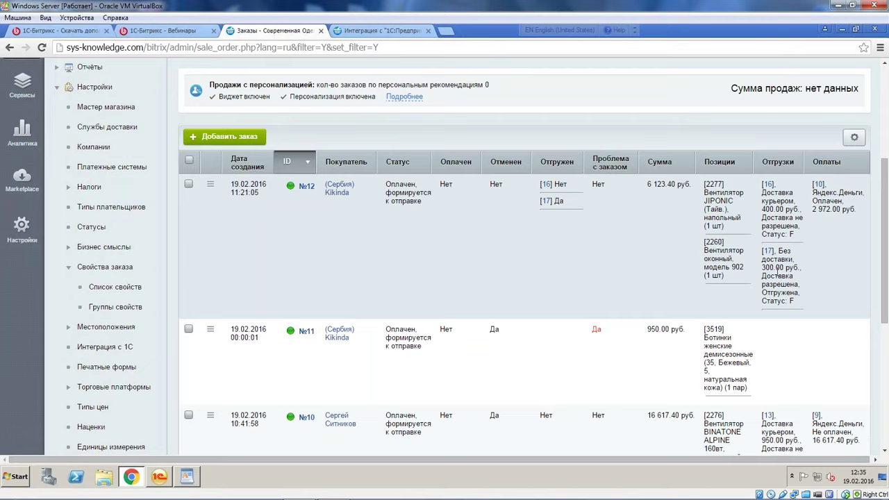
pyautogui.click(767, 185)
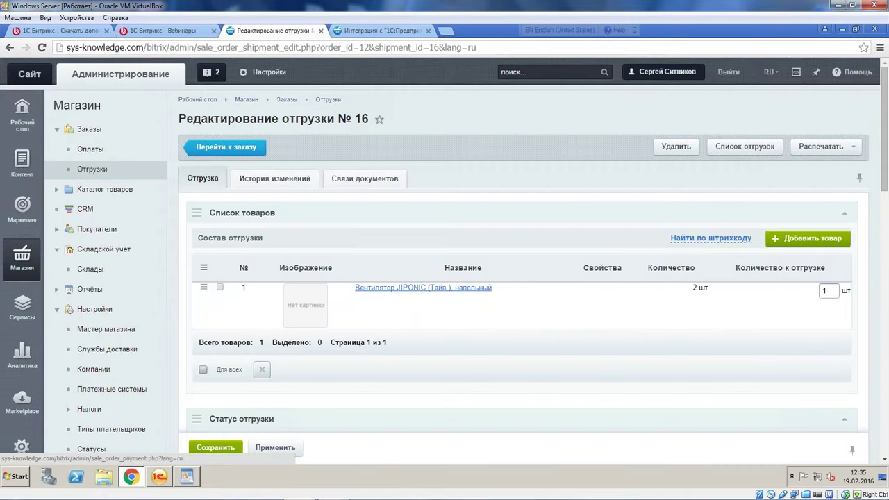
pyautogui.click(9, 47)
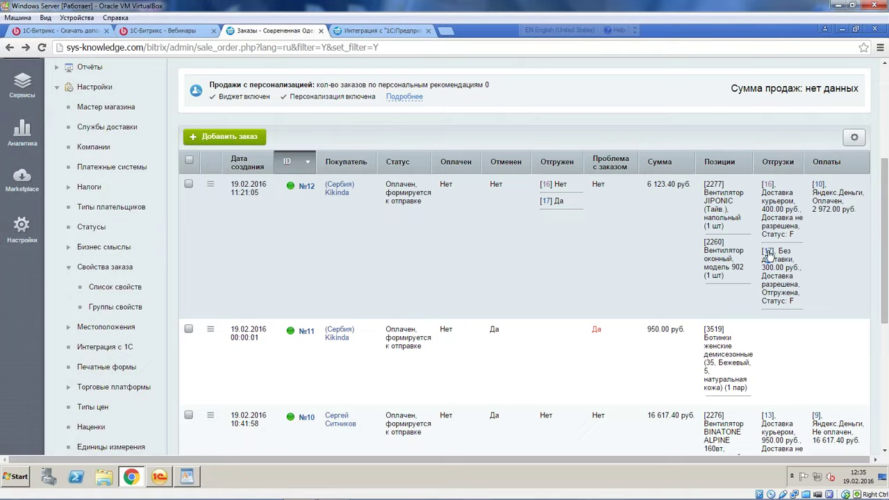
pyautogui.click(769, 256)
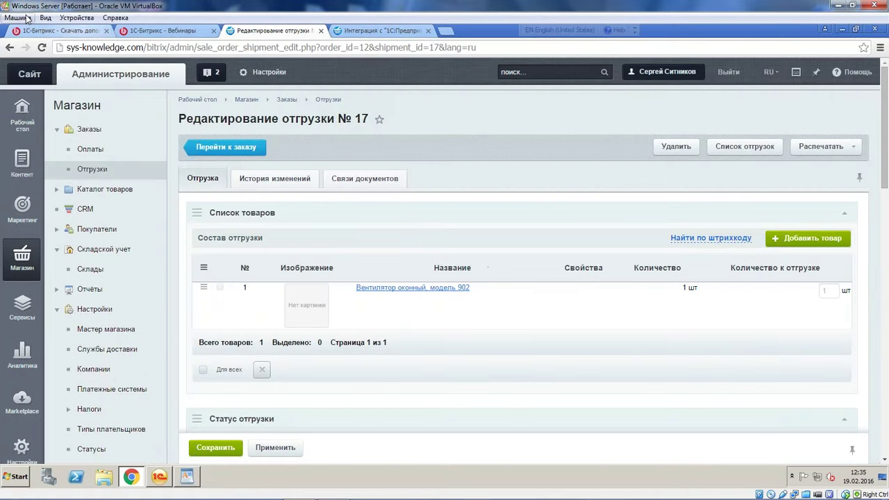
pyautogui.click(10, 48)
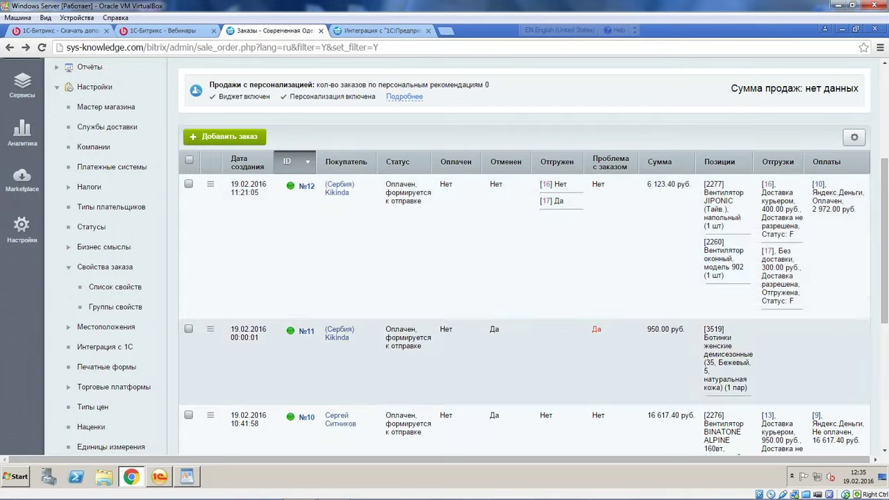
pyautogui.scroll(-2, 798, 320)
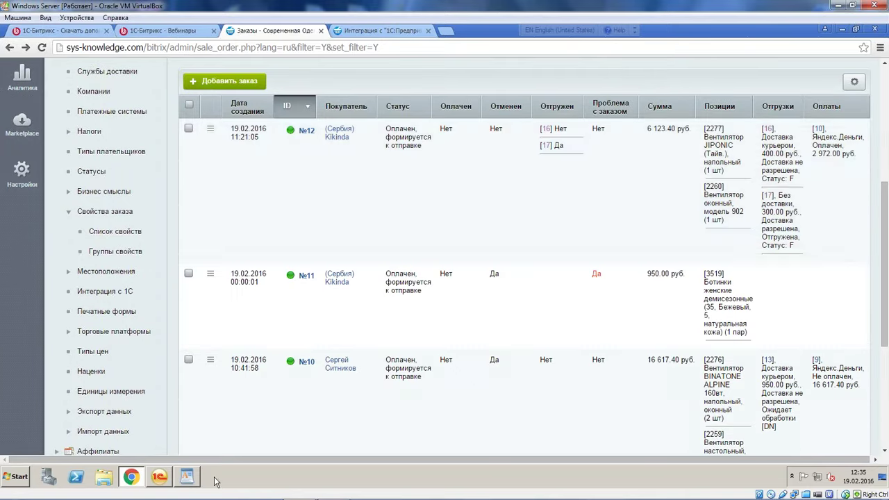
pyautogui.click(159, 476)
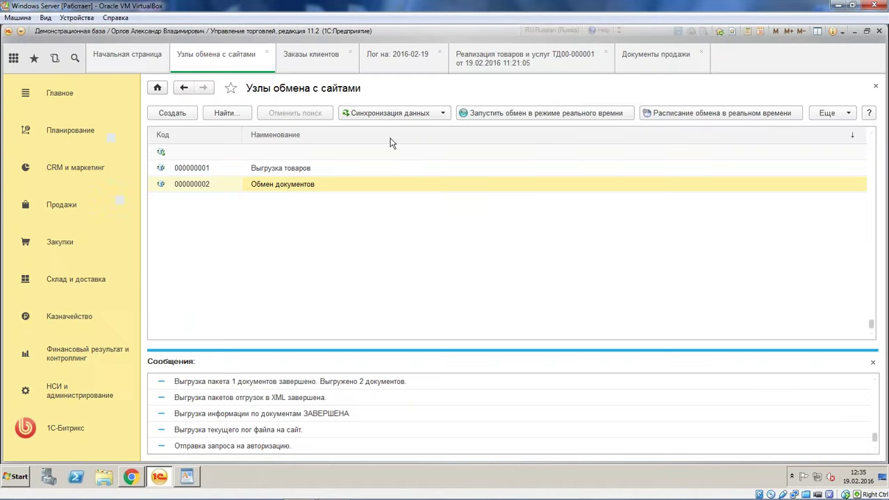
# Check order ТД00-000003's linked documents and sale ТД00-000001, then return to the site exchange nodes
pyautogui.click(322, 60)
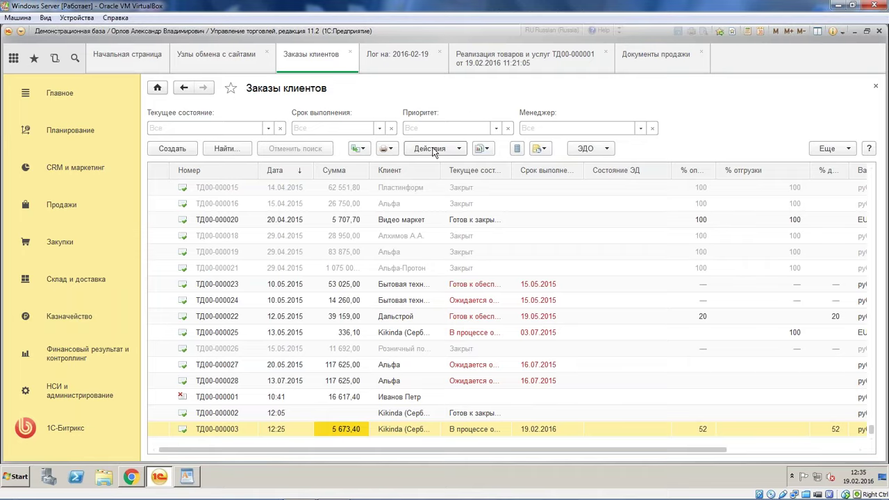
pyautogui.click(482, 148)
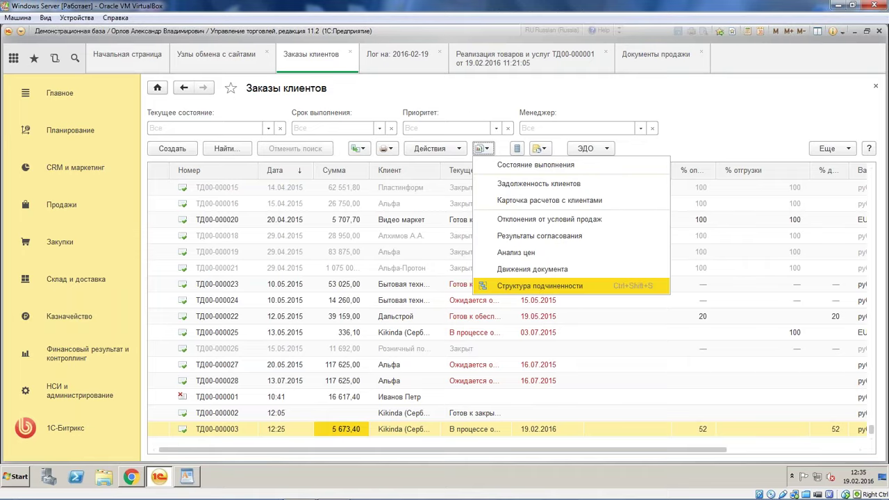
pyautogui.click(531, 286)
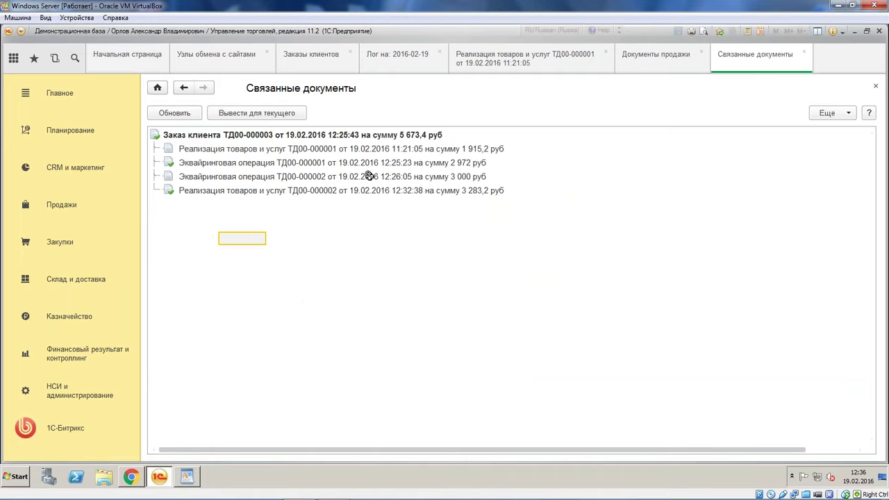
pyautogui.click(243, 65)
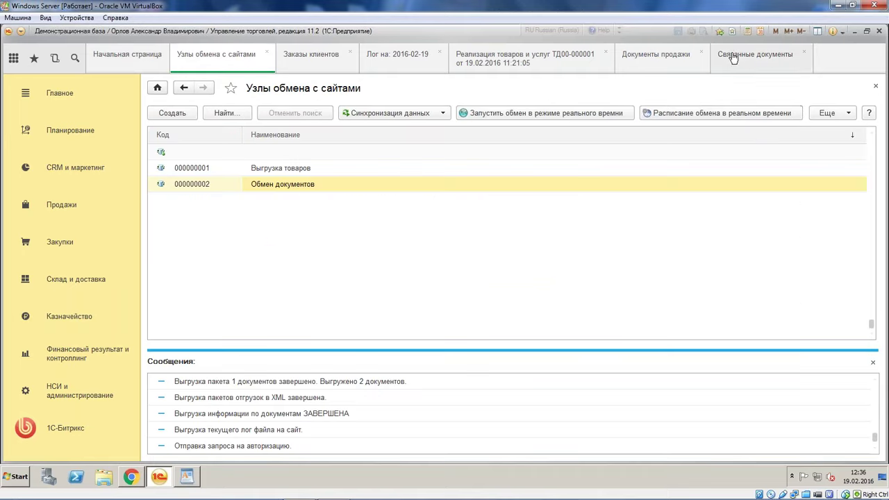
pyautogui.click(803, 51)
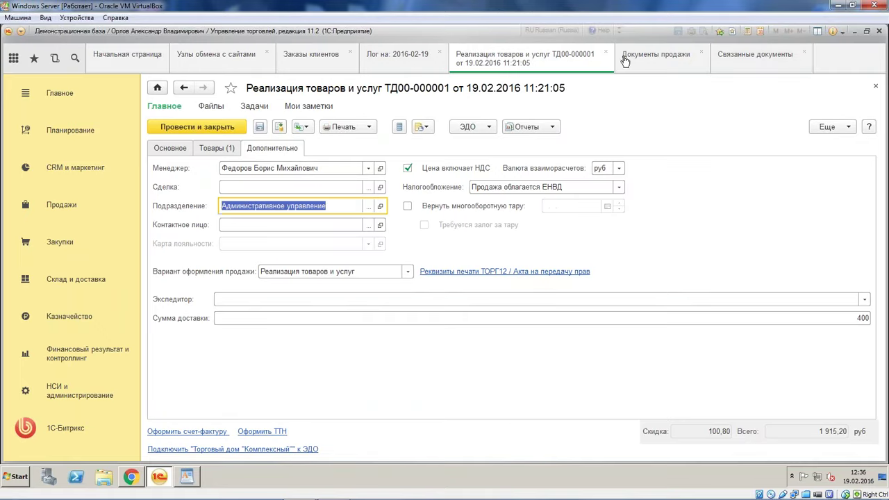
pyautogui.click(201, 59)
# Open the exchange log via Синхронизация данных ▸ Открыть лог for 19.02.2016
pyautogui.click(388, 113)
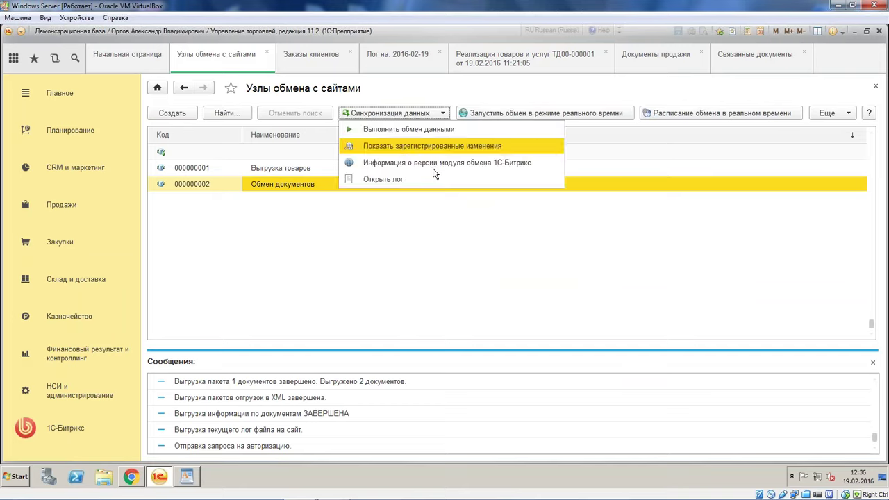
pyautogui.click(435, 181)
pyautogui.click(443, 271)
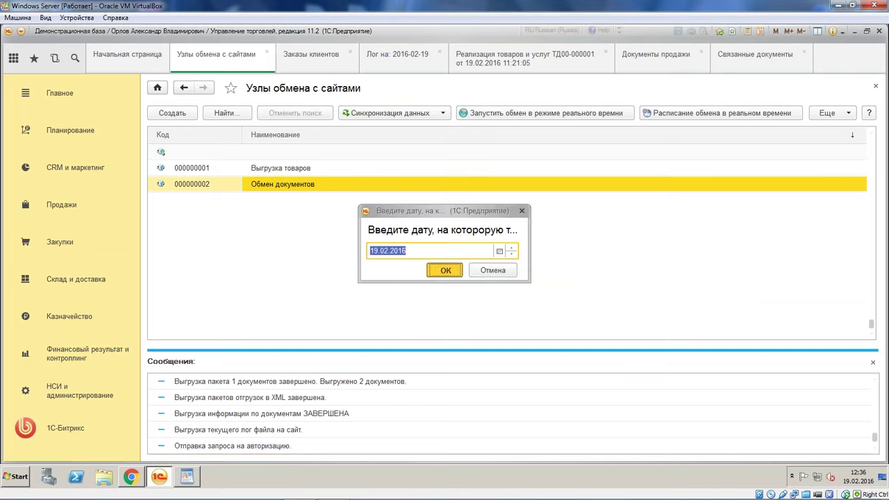
pyautogui.scroll(-8, 818, 303)
# Read the exchange log down to its final 12:35:03 entries, then view the Bitrix orders page
pyautogui.scroll(-15, 818, 303)
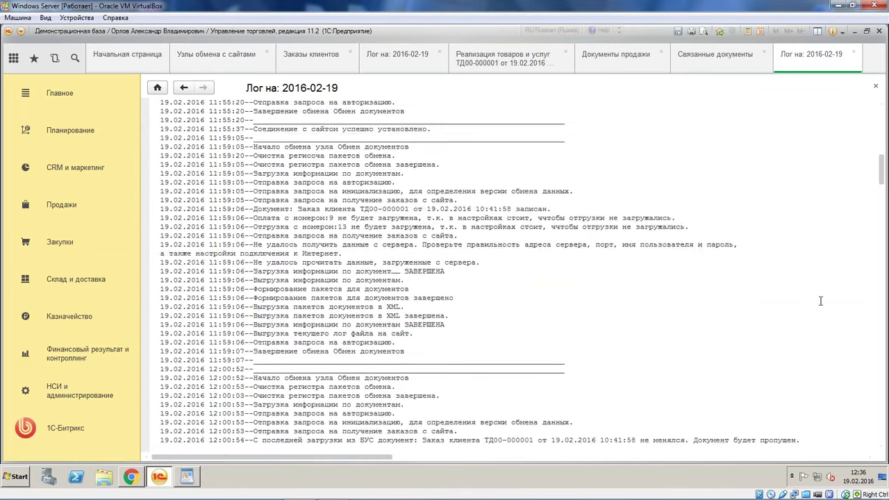
pyautogui.moveTo(872, 429); pyautogui.dragTo(875, 410)
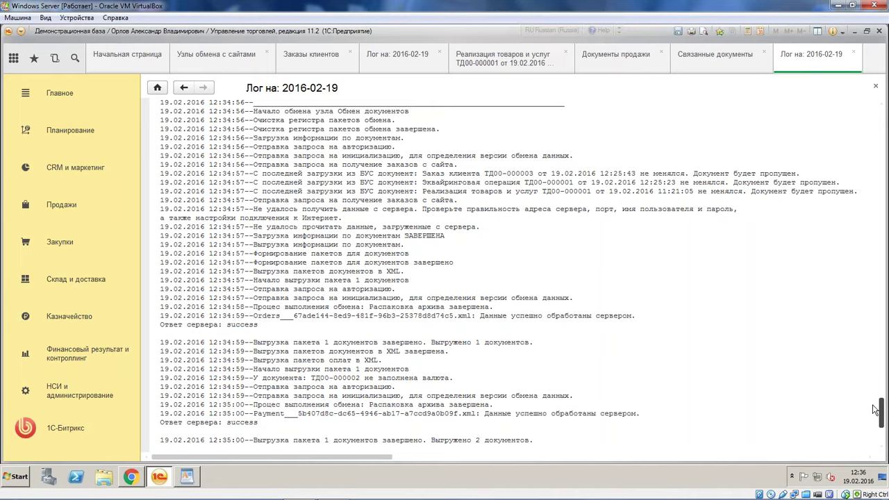
pyautogui.scroll(-1, 875, 409)
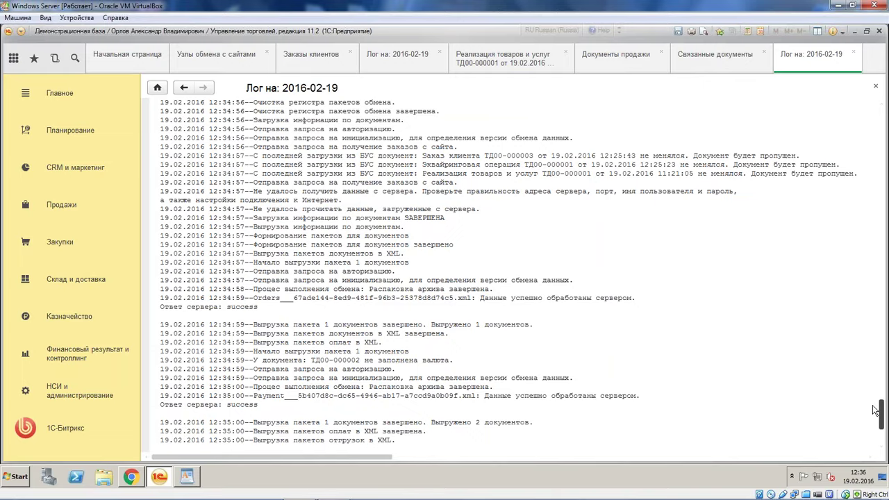
pyautogui.moveTo(874, 410); pyautogui.dragTo(875, 424)
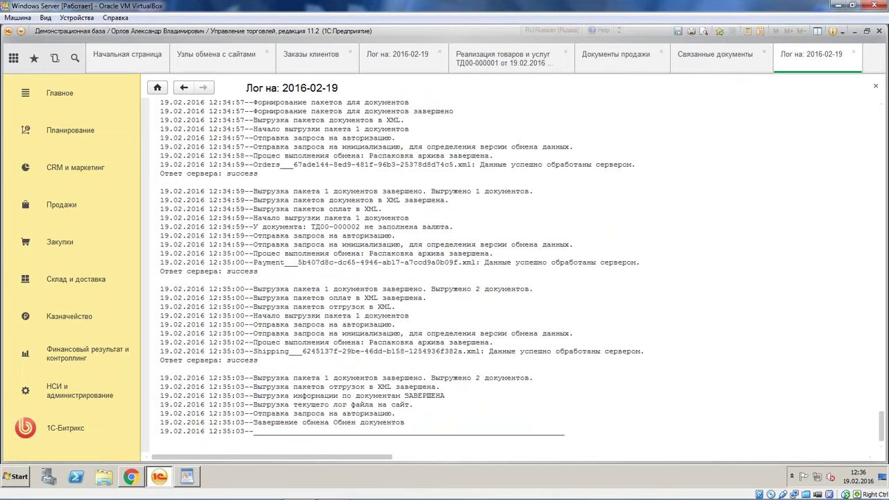
pyautogui.moveTo(136, 490)
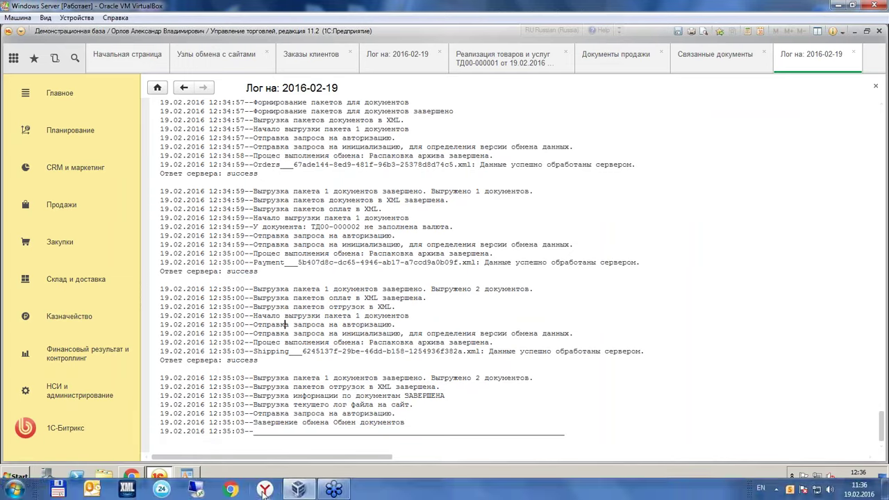
pyautogui.click(131, 476)
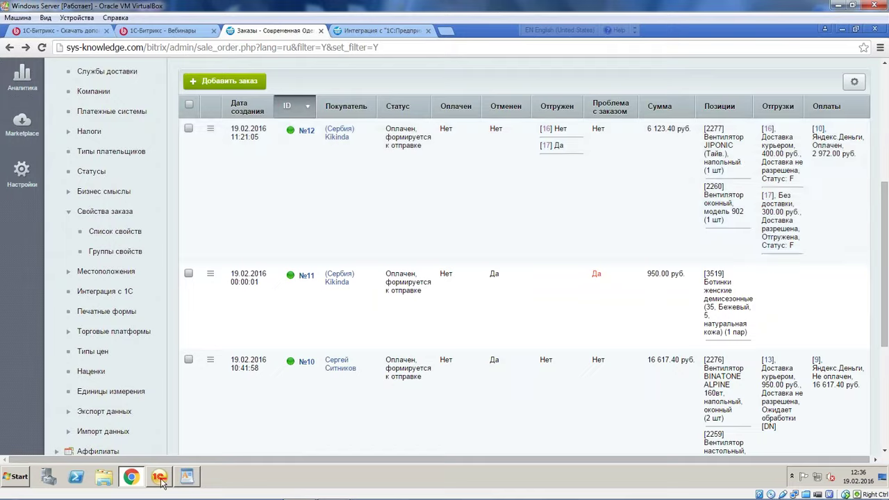
# Close the log and resave Эквайринговая операция ТД00-000002 from order ТД00-000003's Структура подчиненности
pyautogui.click(160, 477)
pyautogui.click(854, 53)
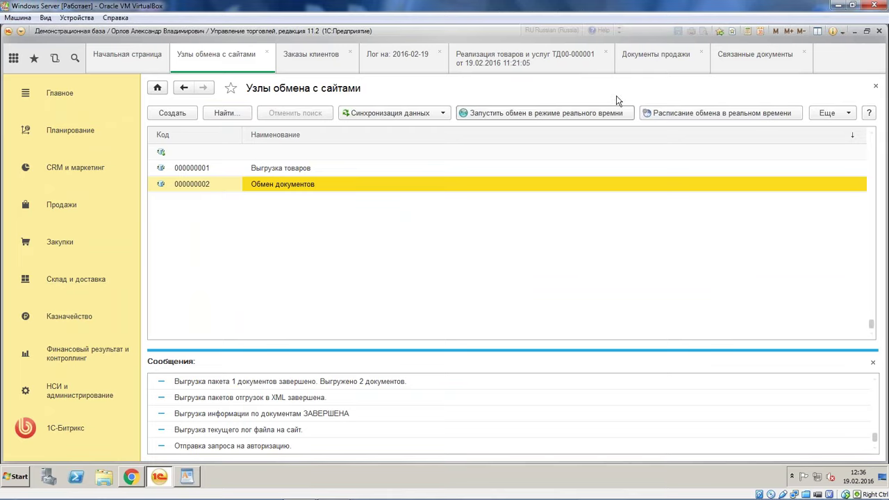
pyautogui.click(311, 55)
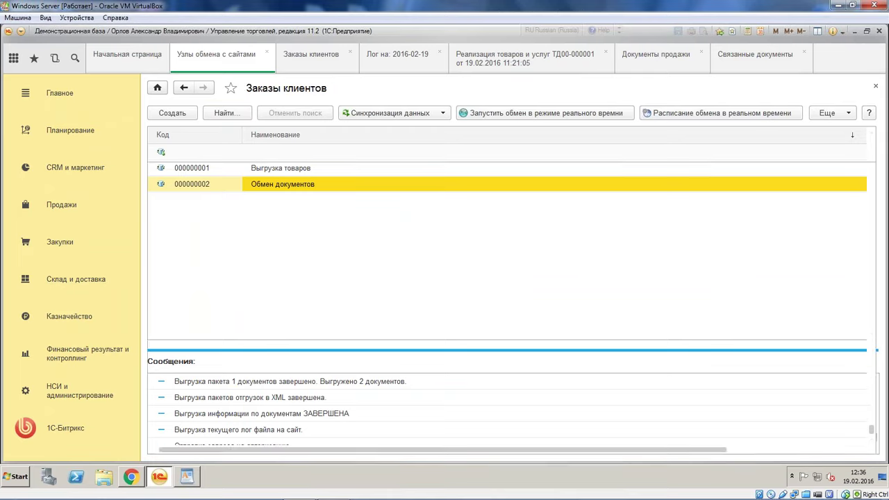
pyautogui.press('Return')
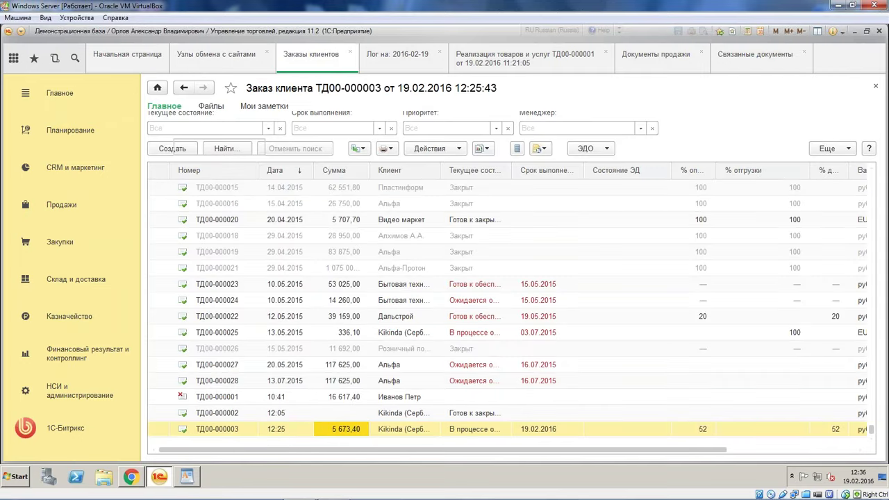
pyautogui.click(527, 127)
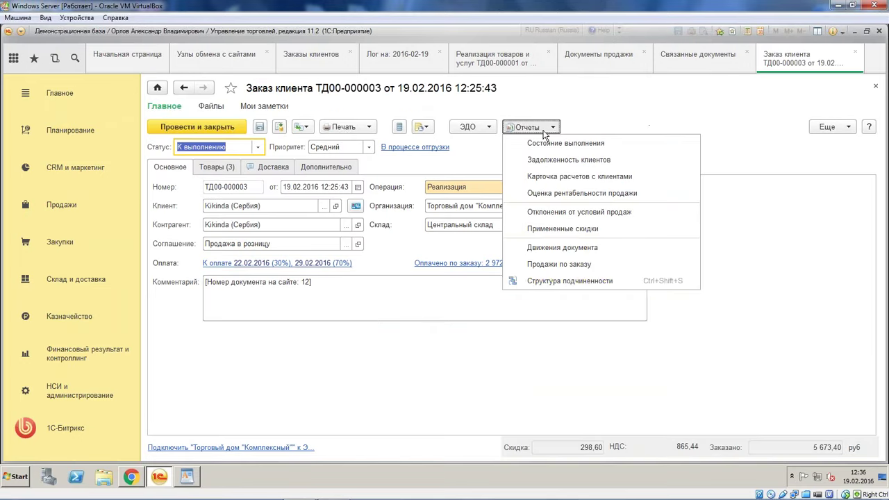
pyautogui.click(551, 280)
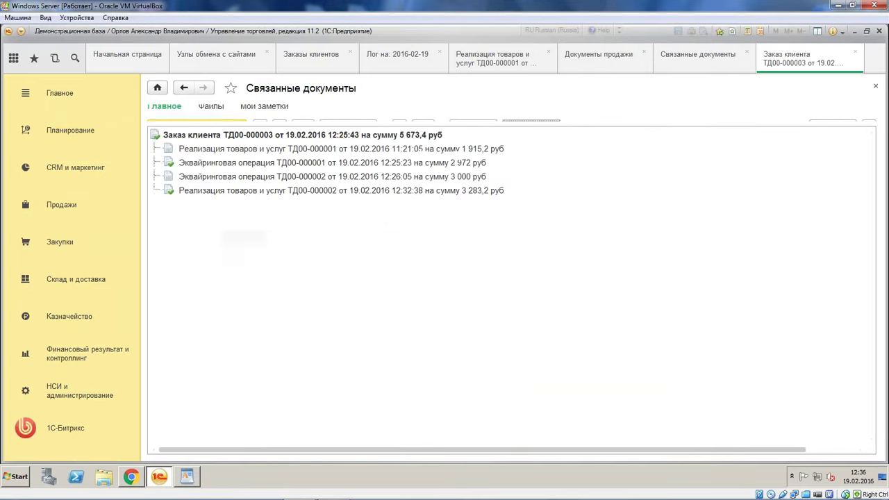
pyautogui.click(277, 177)
pyautogui.doubleClick(277, 177)
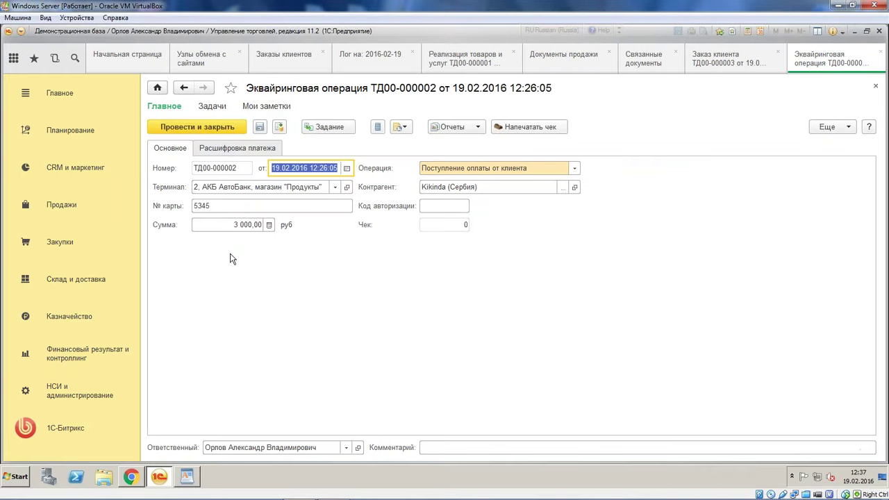
pyautogui.click(260, 128)
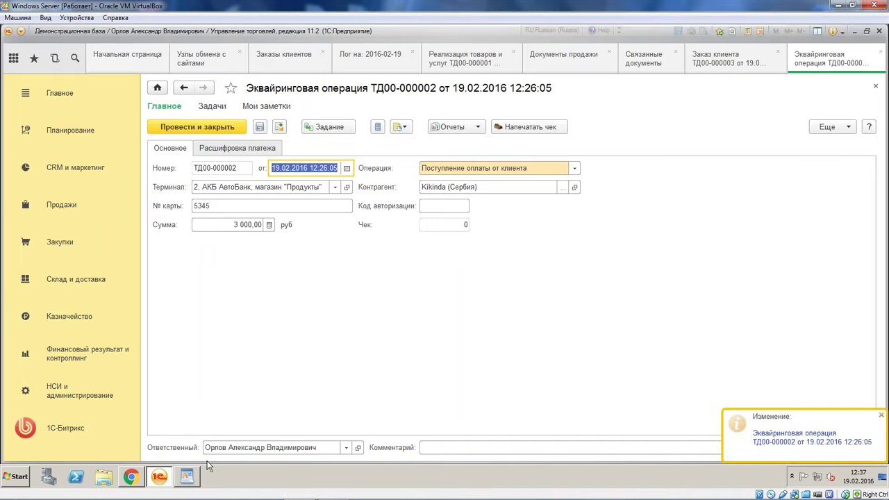
# Run Выполнить обмен данными with the site again from the exchange nodes, then view Bitrix orders
pyautogui.click(200, 57)
pyautogui.click(414, 117)
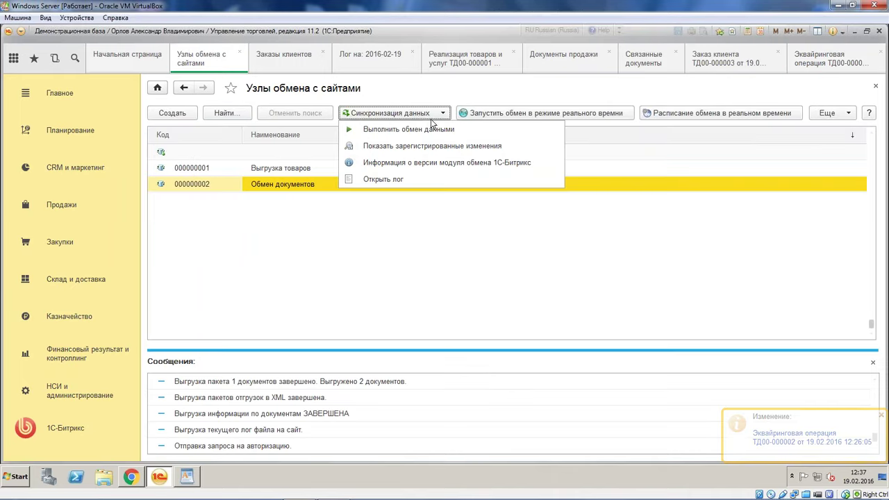
pyautogui.click(433, 132)
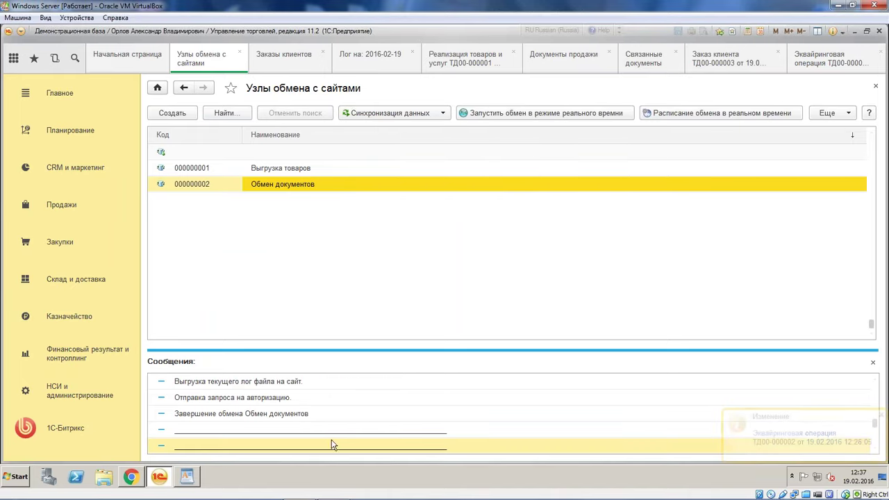
pyautogui.click(130, 476)
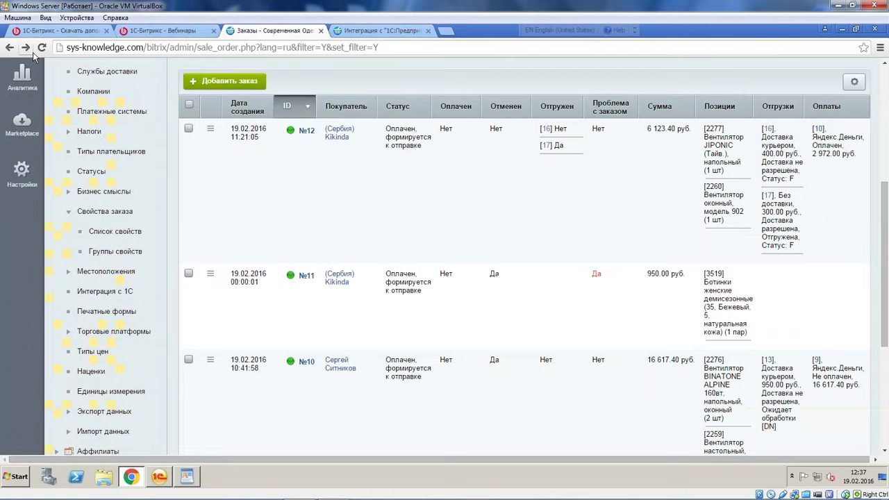
# Reload the Bitrix orders page and check the updated order list
pyautogui.click(42, 47)
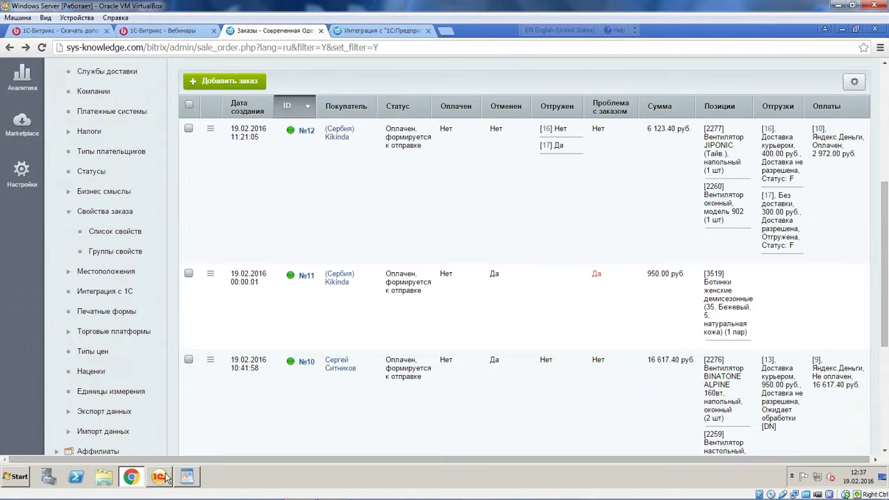
pyautogui.click(165, 476)
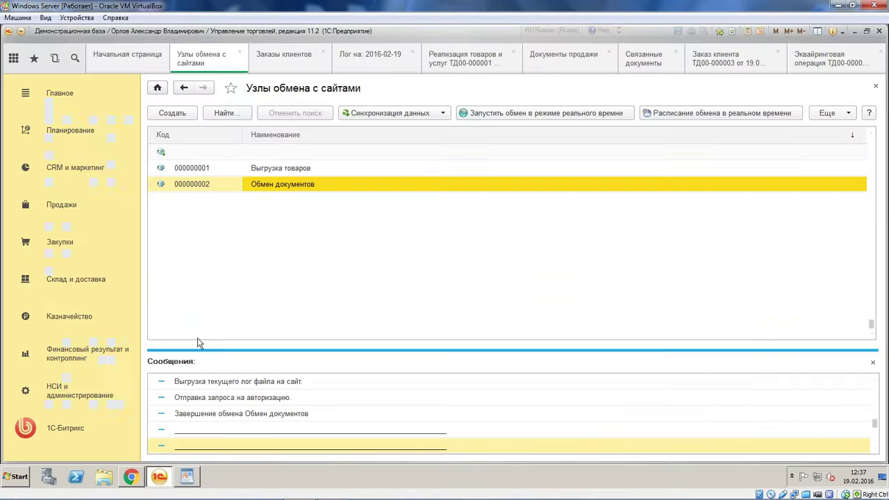
pyautogui.click(131, 476)
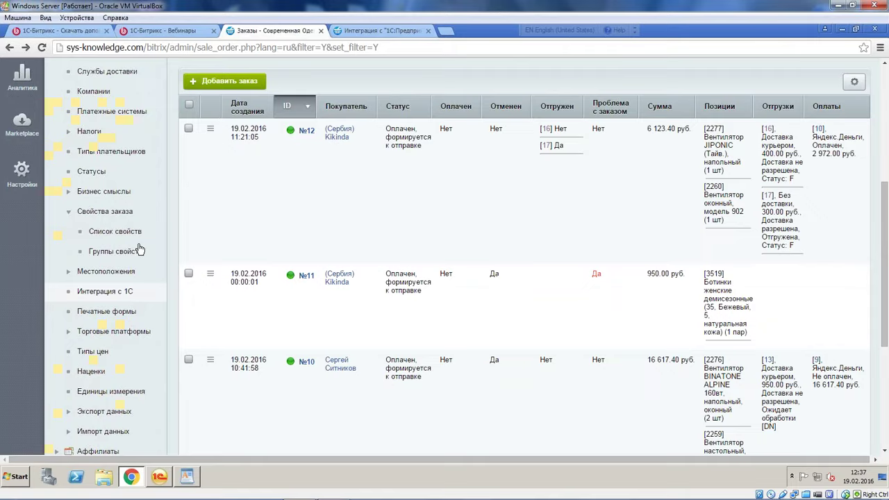
pyautogui.scroll(-2, 135, 120)
pyautogui.scroll(2, 136, 120)
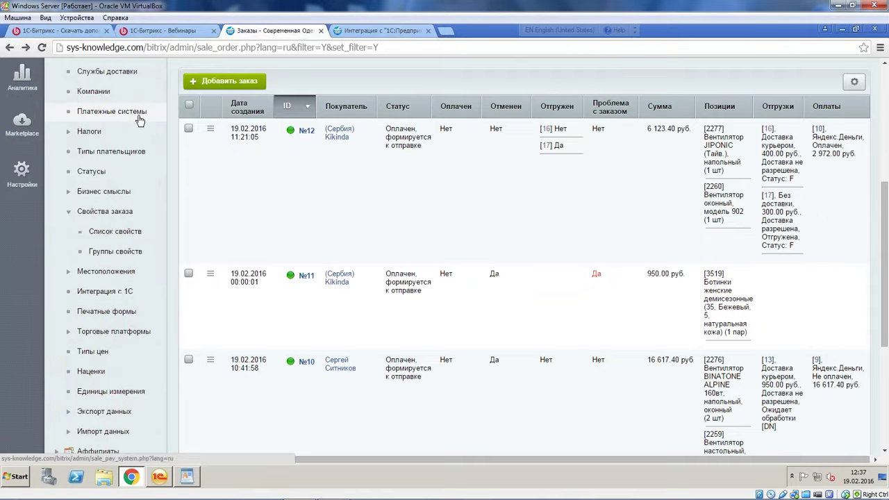
pyautogui.scroll(3, 135, 139)
pyautogui.scroll(-3, 123, 292)
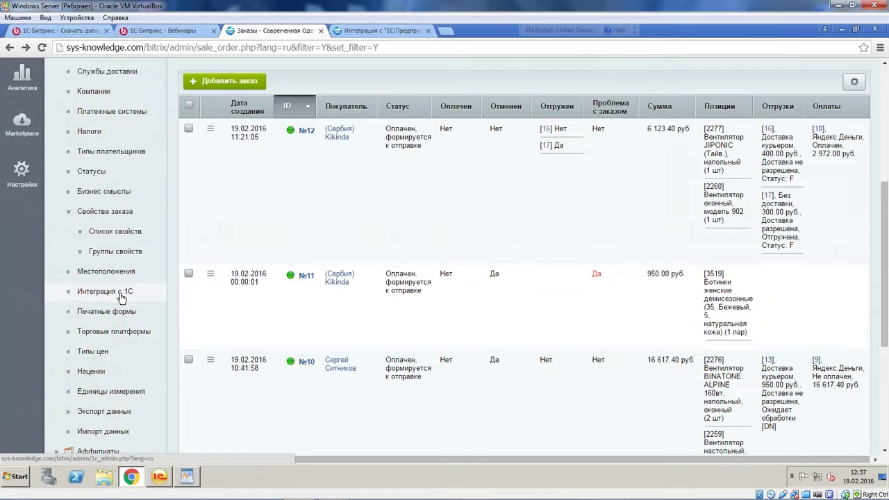
# Open Интеграция с 1С in a new tab and review its Заказы exchange options
pyautogui.rightClick(123, 294)
pyautogui.click(156, 303)
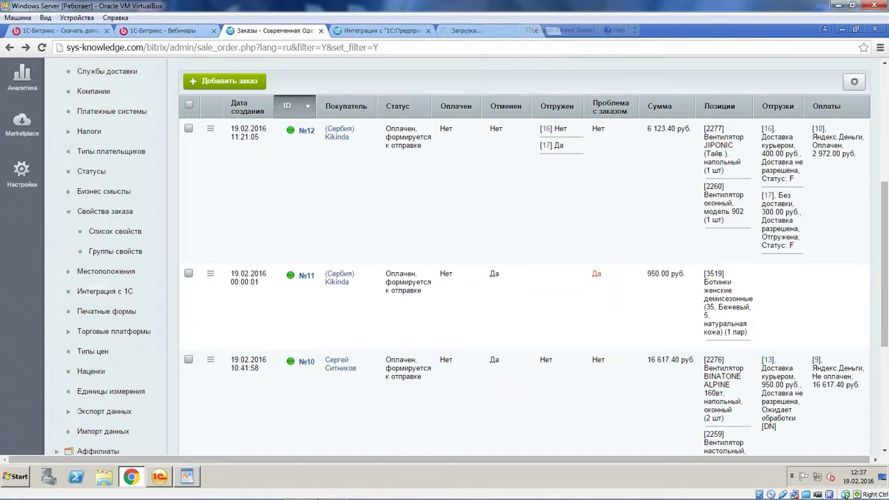
pyautogui.click(467, 32)
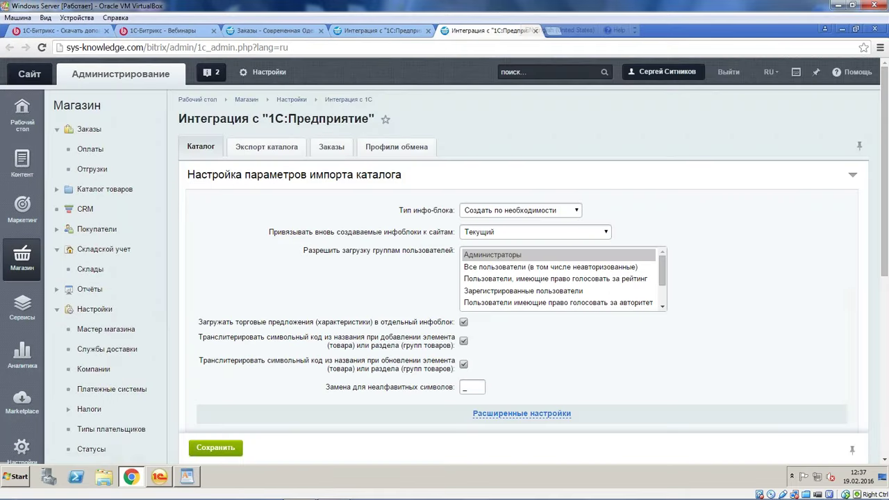
pyautogui.scroll(-1, 343, 213)
pyautogui.click(332, 91)
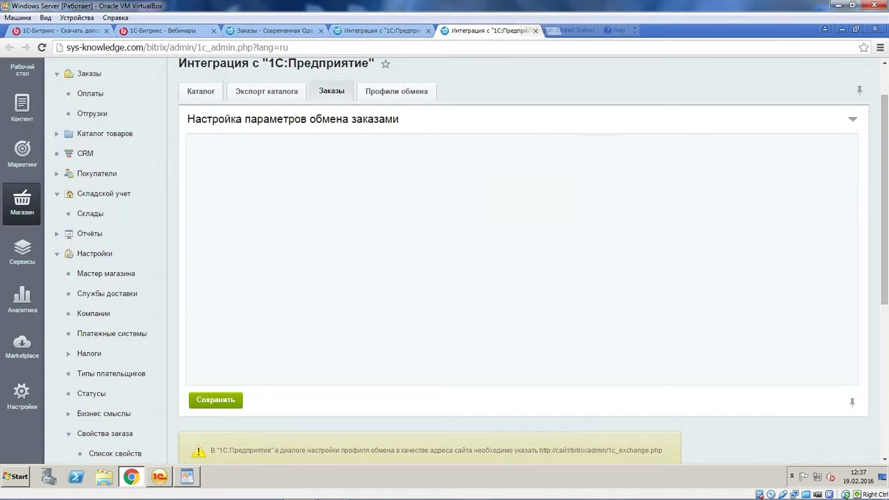
pyautogui.scroll(-2, 329, 195)
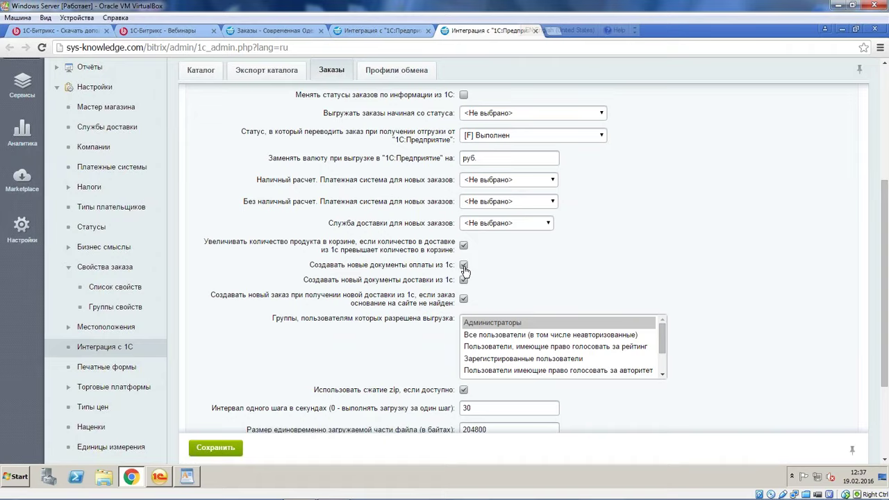
pyautogui.scroll(2, 464, 270)
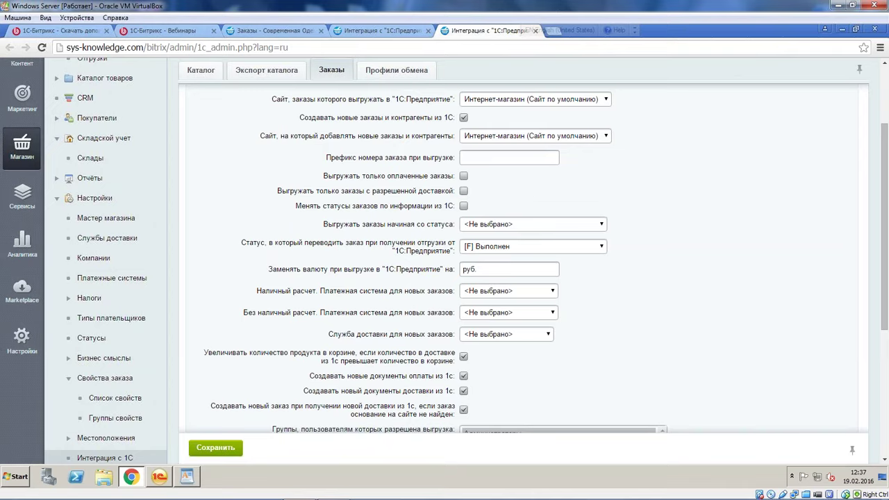
# Return to the Заказы browser tab showing order №12 at 6 123.40 руб
pyautogui.click(159, 477)
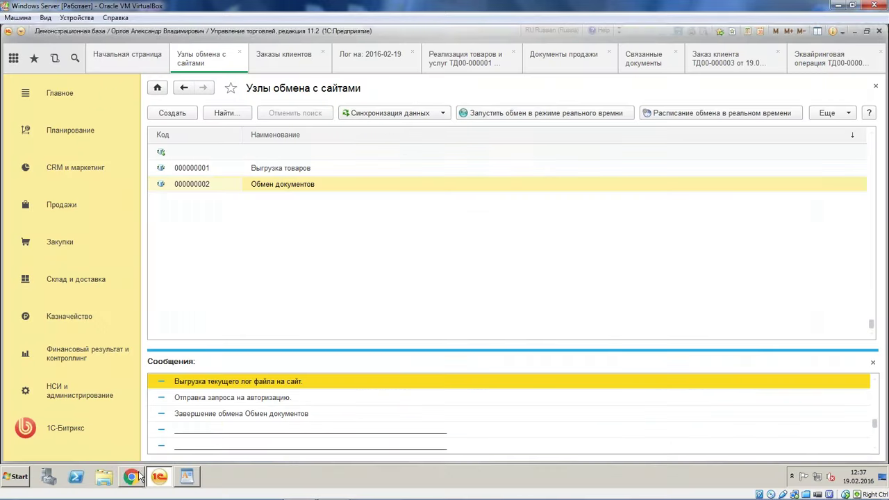
pyautogui.click(131, 476)
pyautogui.scroll(1, 521, 264)
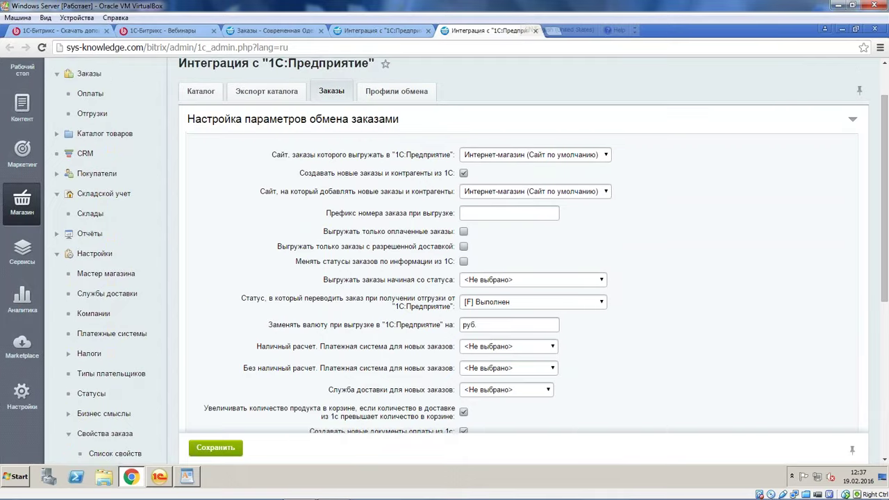
pyautogui.scroll(1, 521, 264)
pyautogui.click(265, 30)
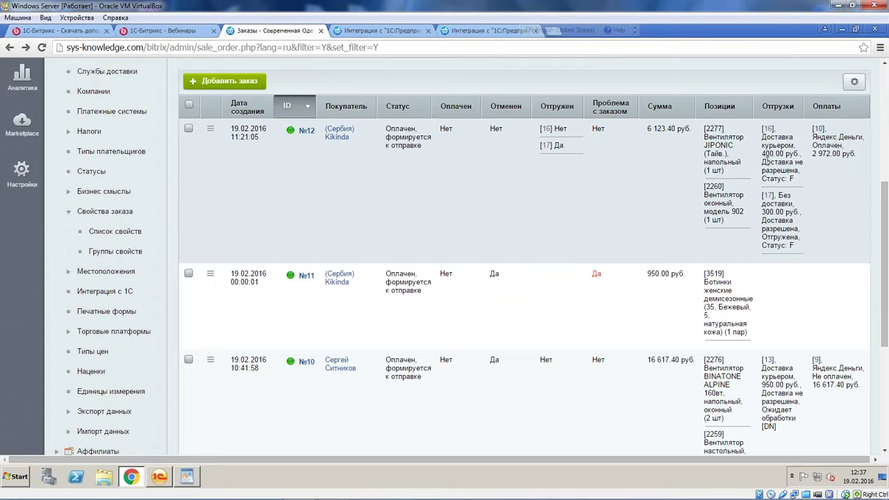
pyautogui.moveTo(781, 161); pyautogui.dragTo(801, 170)
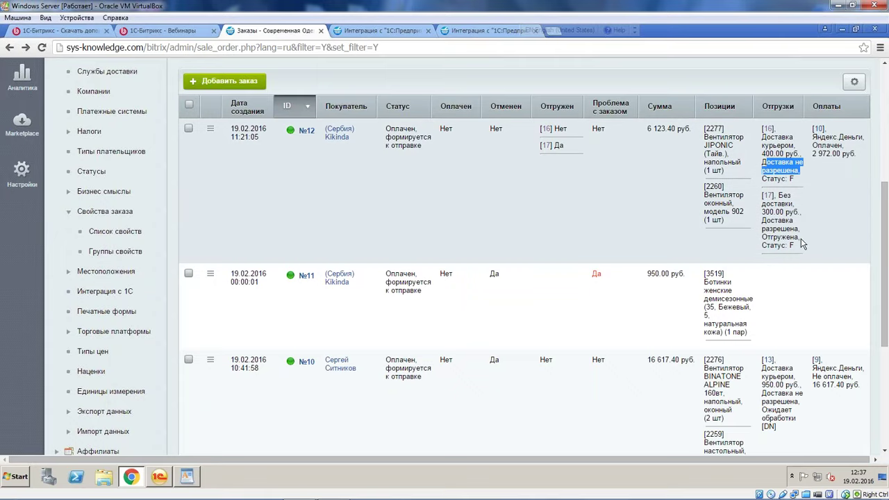
pyautogui.moveTo(800, 238); pyautogui.dragTo(766, 219)
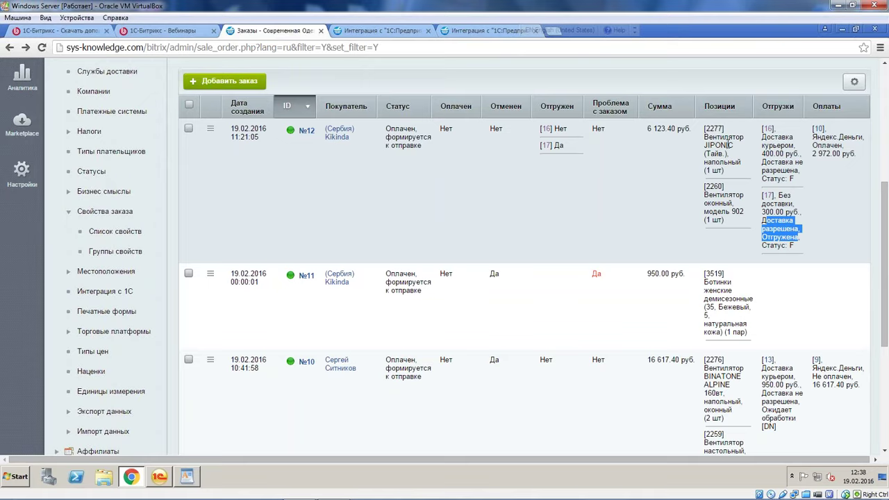
pyautogui.moveTo(813, 154); pyautogui.dragTo(764, 211)
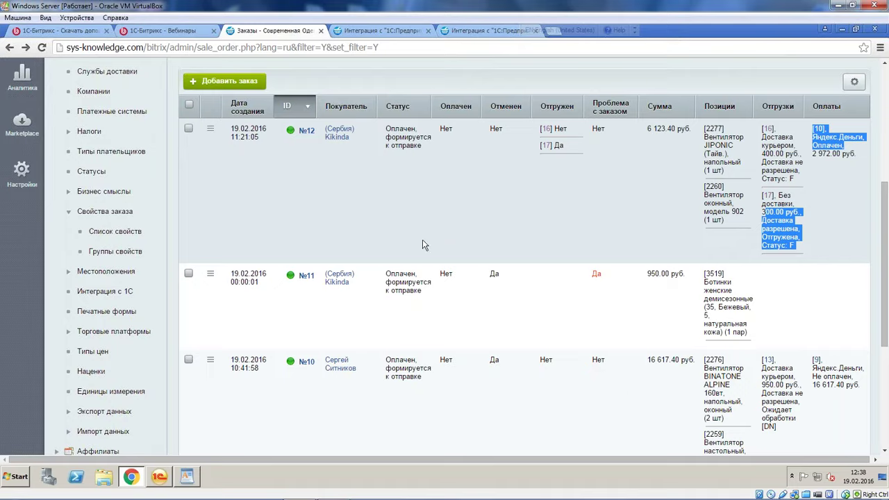
pyautogui.click(327, 218)
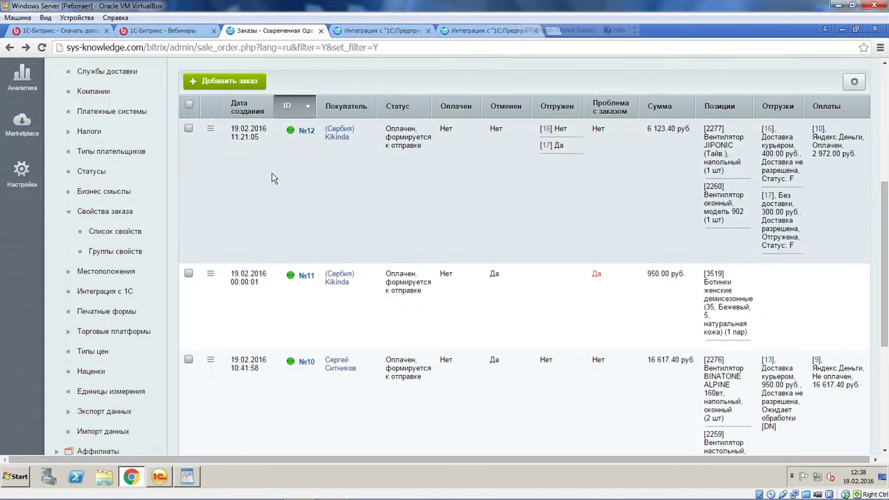
pyautogui.scroll(5, 271, 179)
# Start a new order and add the window fan model 902 and the Электросила vacuum from the catalog
pyautogui.click(222, 245)
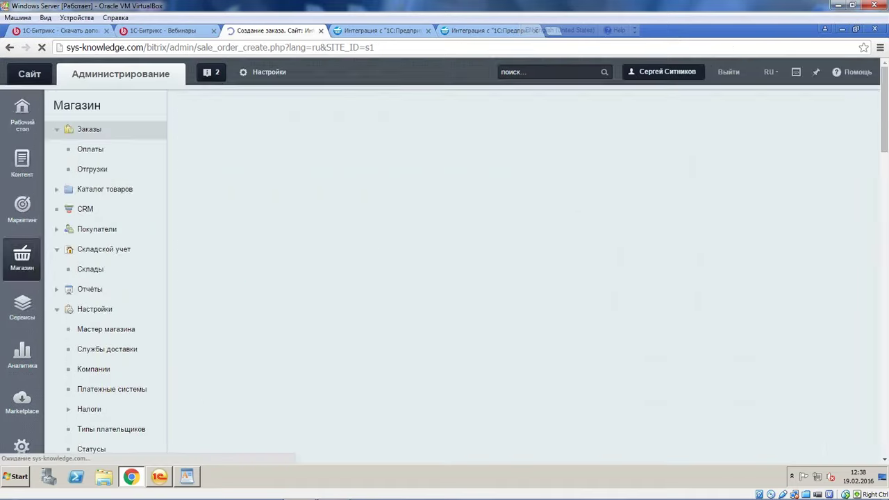
pyautogui.scroll(-3, 589, 265)
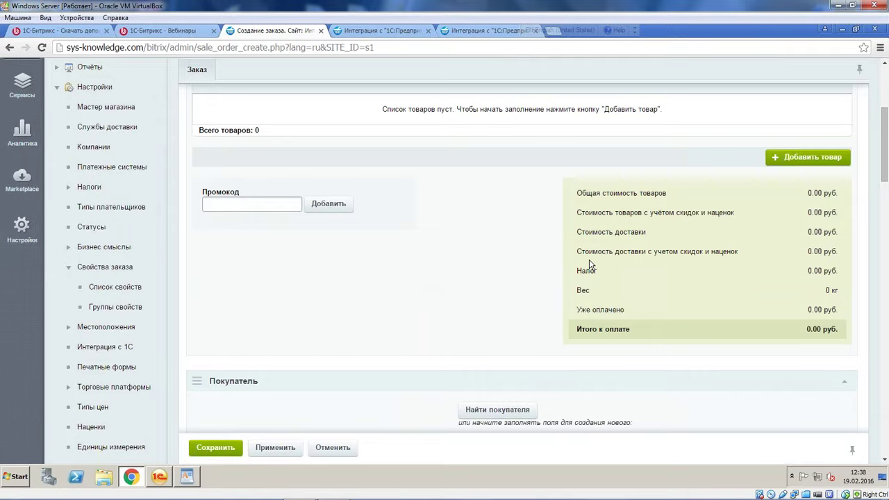
pyautogui.scroll(3, 651, 233)
pyautogui.click(801, 215)
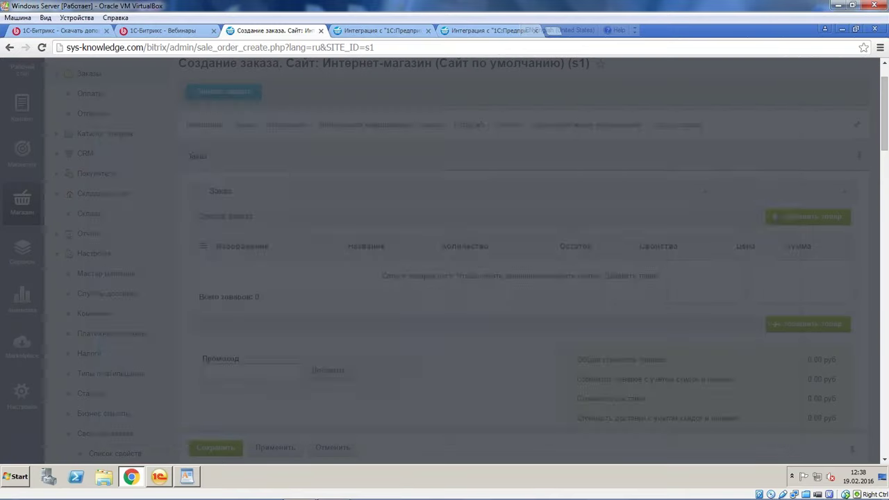
pyautogui.scroll(-1, 397, 361)
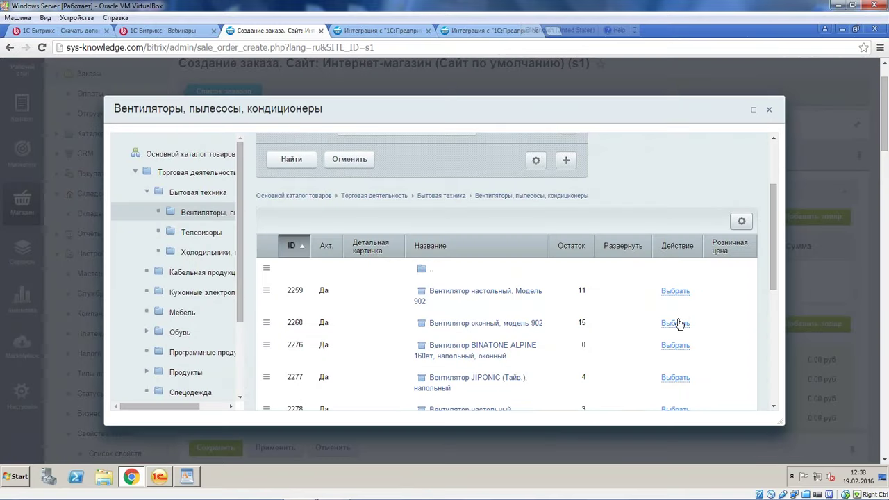
pyautogui.click(620, 325)
pyautogui.scroll(-3, 655, 379)
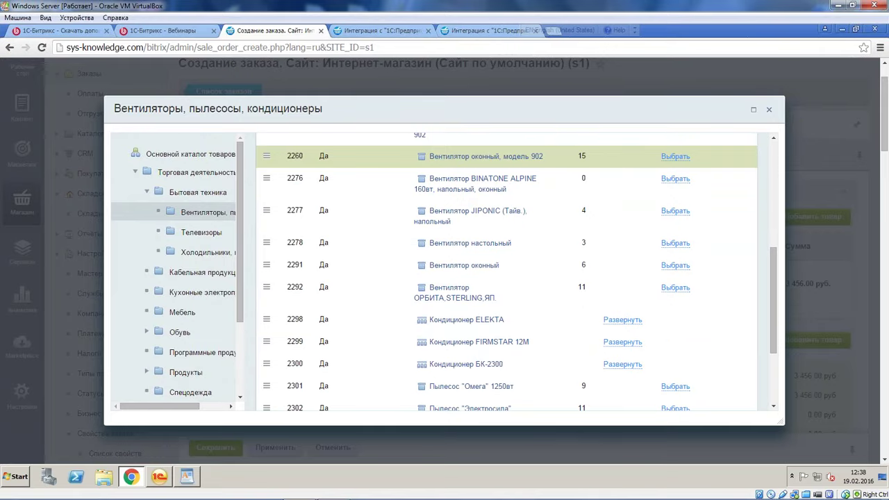
pyautogui.scroll(-2, 675, 286)
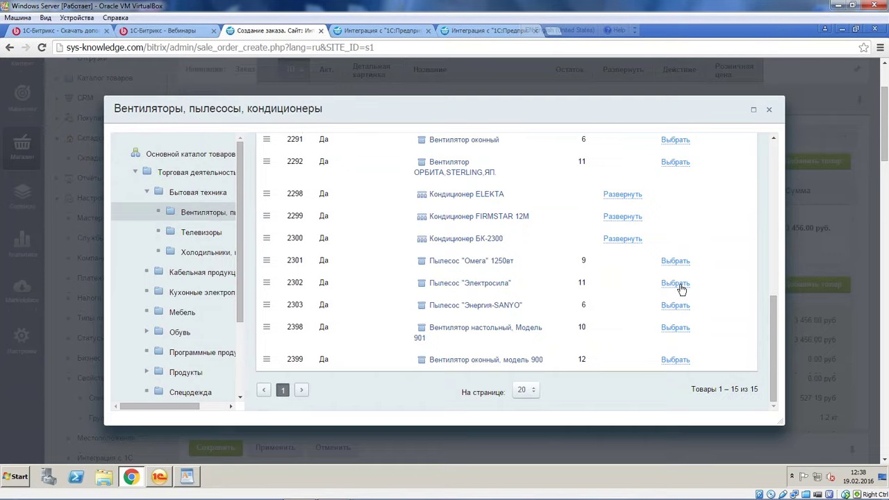
pyautogui.click(675, 283)
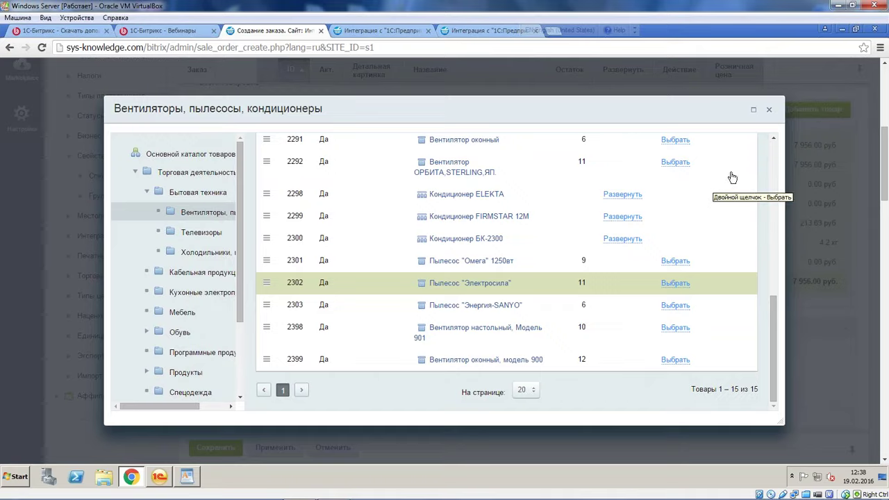
pyautogui.scroll(-2, 736, 209)
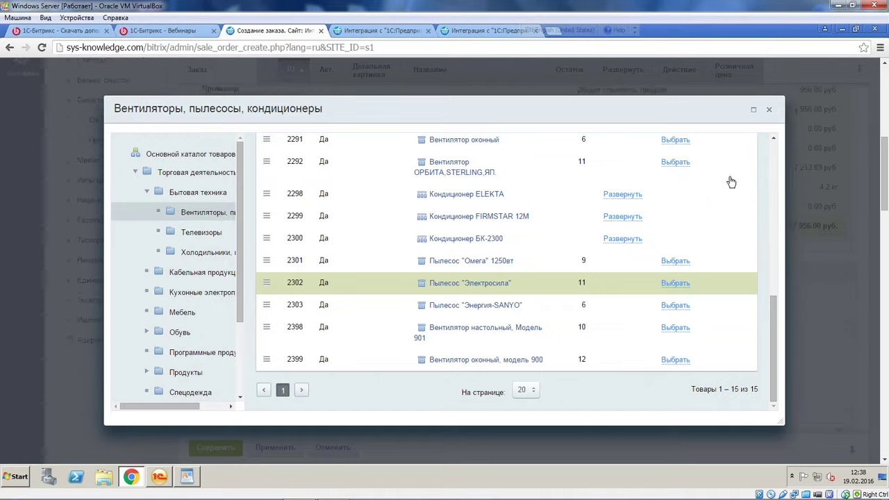
pyautogui.click(770, 109)
# Set both product quantities to 5 and assign the admin user as the buyer
pyautogui.scroll(5, 541, 245)
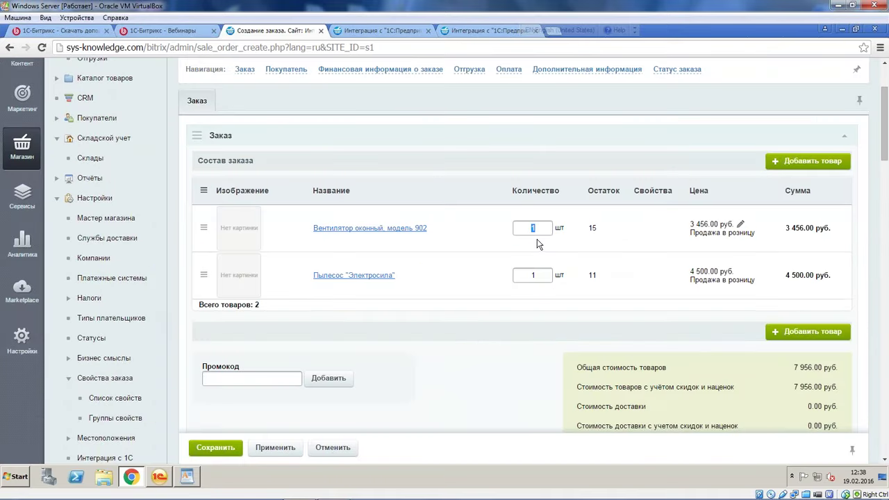
pyautogui.click(538, 274)
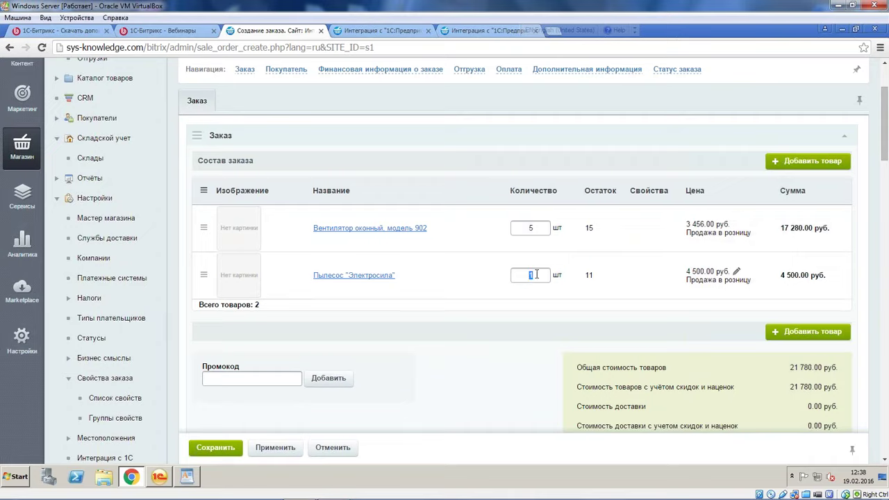
pyautogui.write('5')
pyautogui.click(516, 357)
pyautogui.scroll(-5, 516, 343)
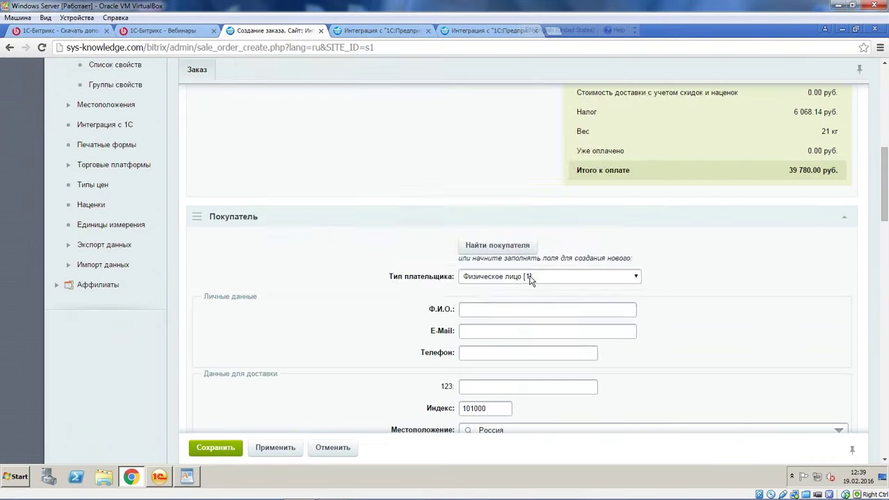
pyautogui.click(497, 246)
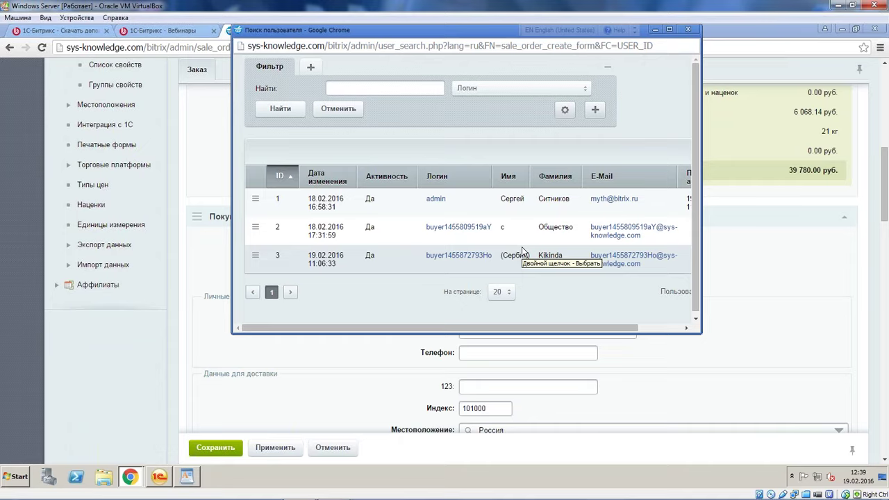
pyautogui.click(255, 200)
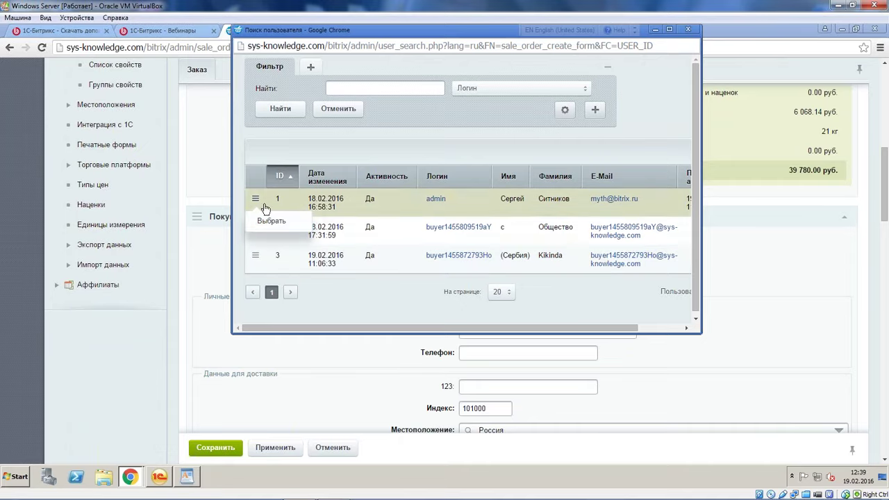
pyautogui.click(270, 220)
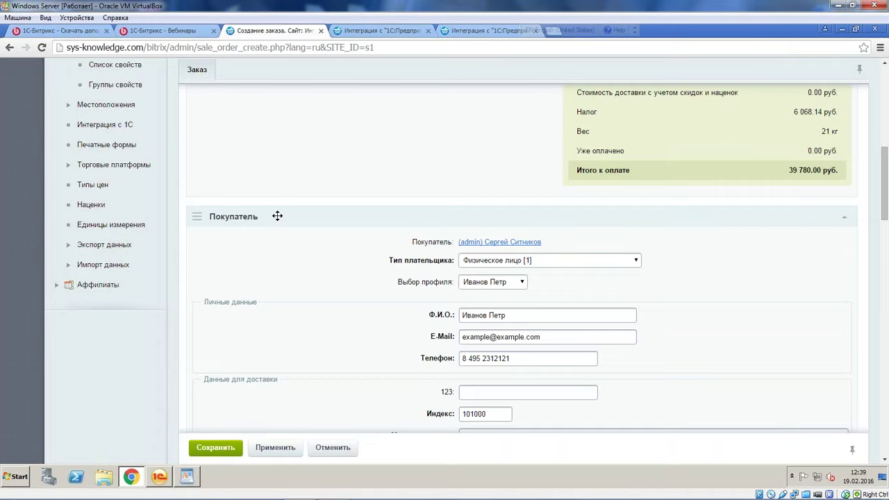
# Set the shipment's delivery service to [1] Доставка курьером at 500 руб
pyautogui.scroll(-5, 654, 254)
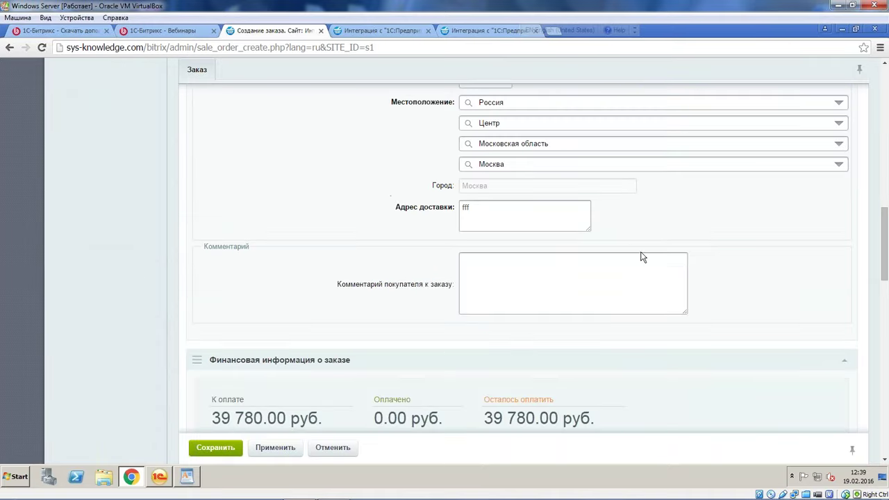
pyautogui.scroll(2, 500, 279)
pyautogui.scroll(-1, 499, 280)
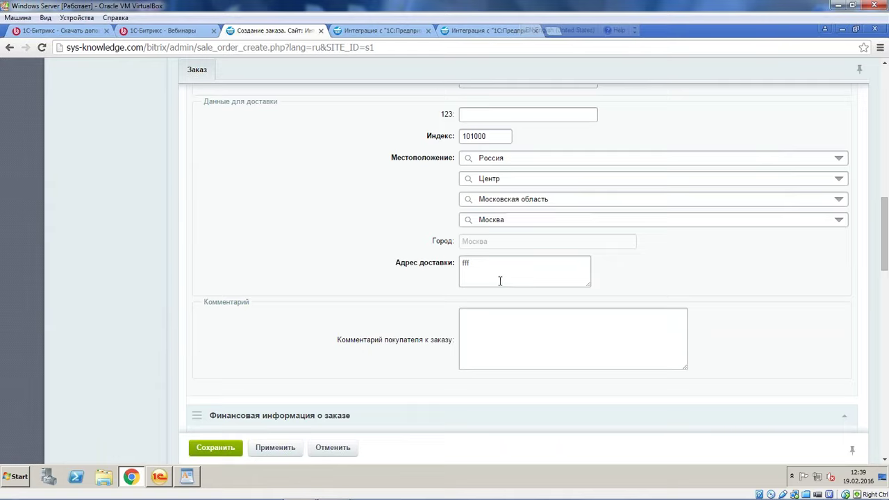
pyautogui.scroll(-7, 500, 281)
pyautogui.click(673, 109)
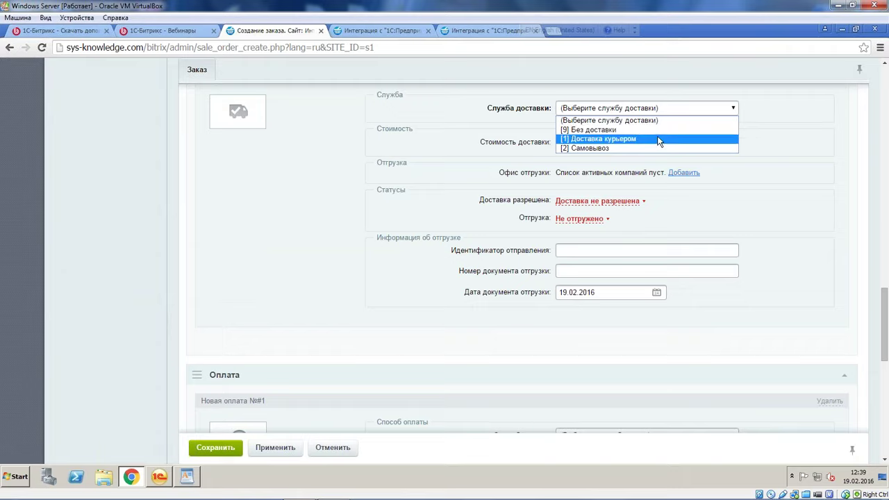
pyautogui.click(658, 139)
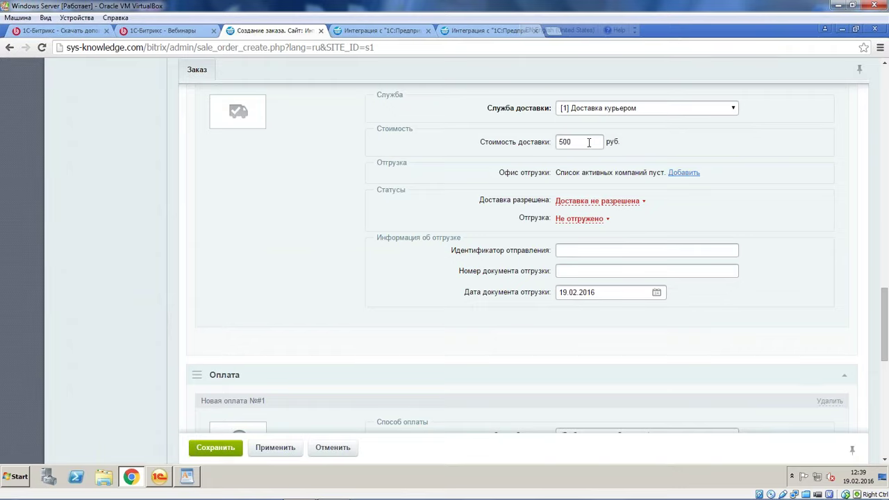
# Choose Яндекс Деньги as the payment method and save the order
pyautogui.scroll(-2, 531, 217)
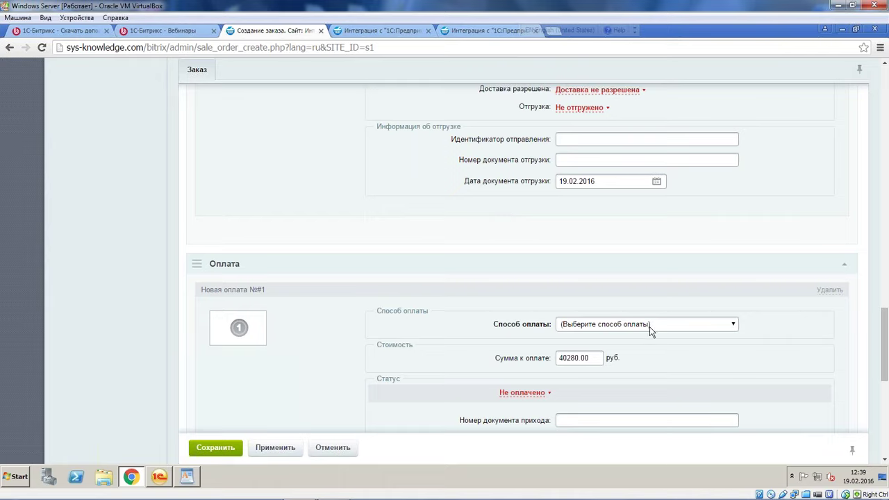
pyautogui.click(649, 326)
pyautogui.click(645, 341)
pyautogui.scroll(5, 610, 271)
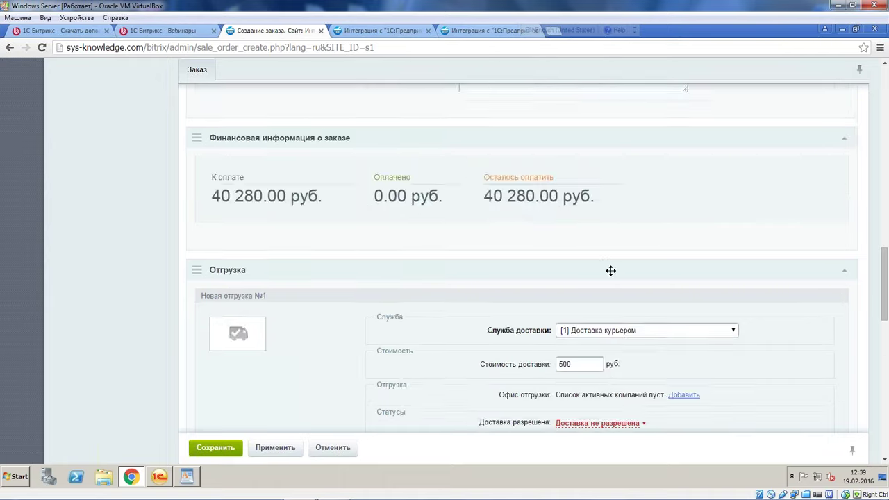
pyautogui.scroll(-10, 610, 271)
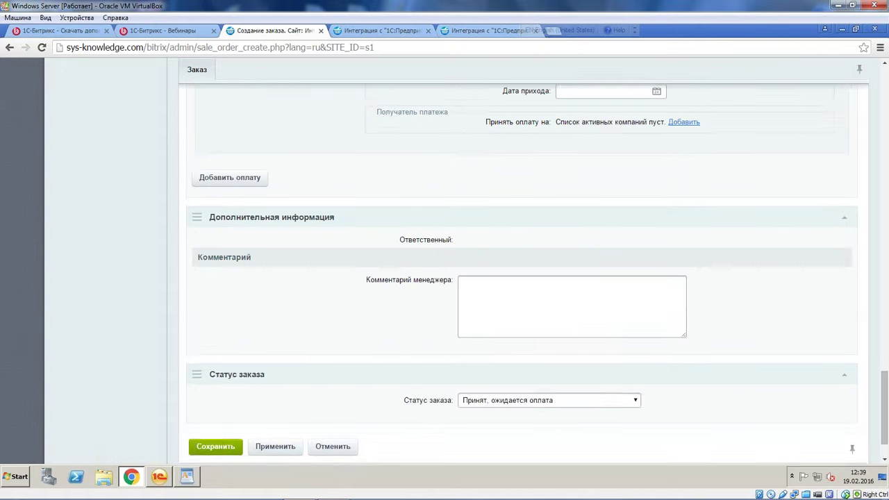
pyautogui.click(216, 446)
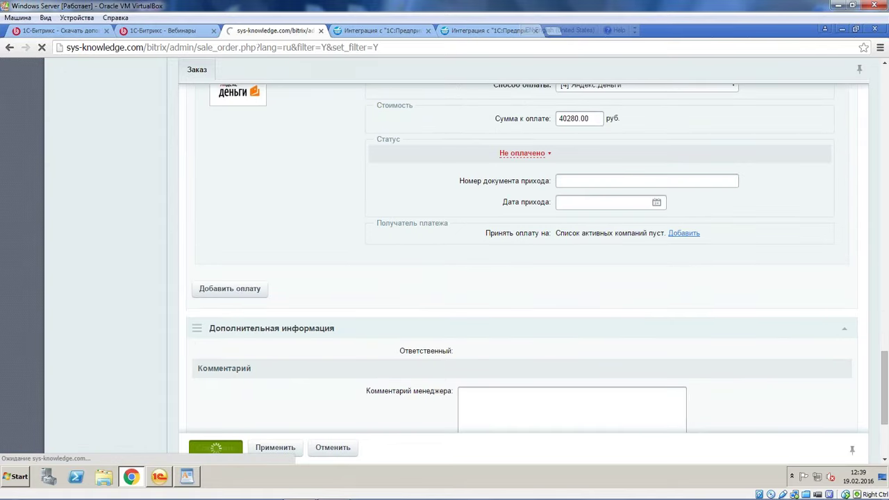
pyautogui.scroll(-1, 233, 288)
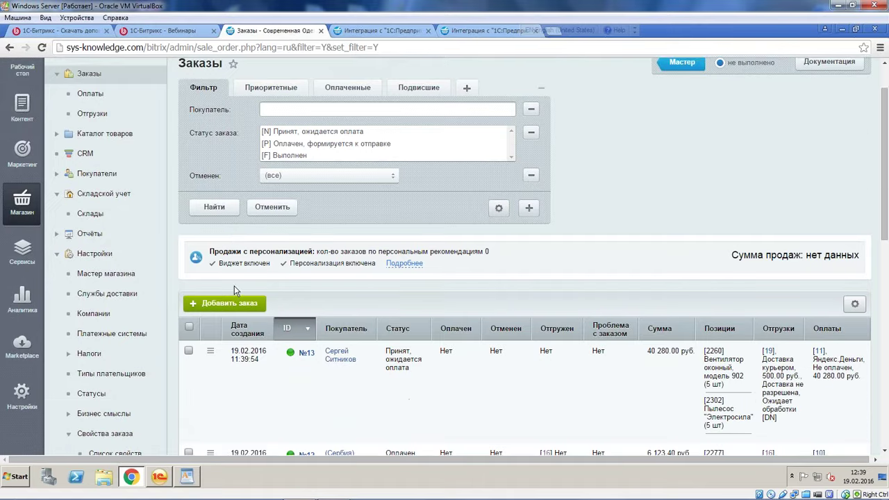
pyautogui.scroll(-1, 234, 290)
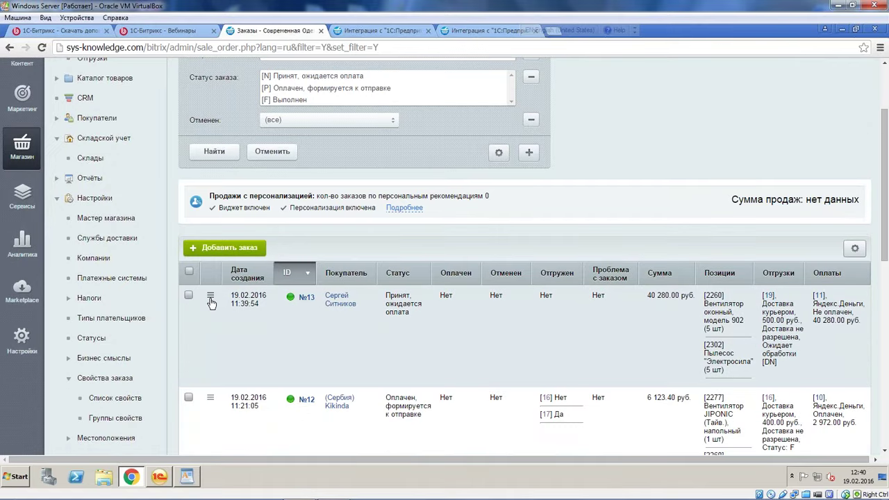
pyautogui.click(211, 296)
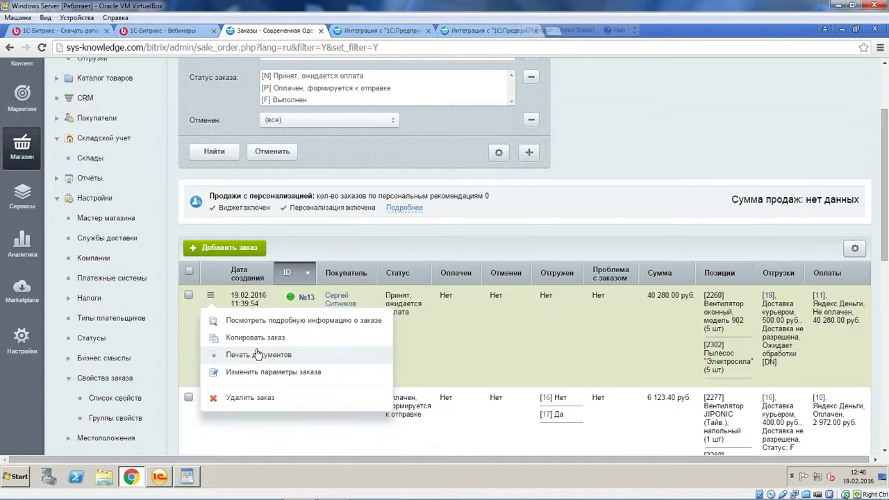
pyautogui.click(272, 320)
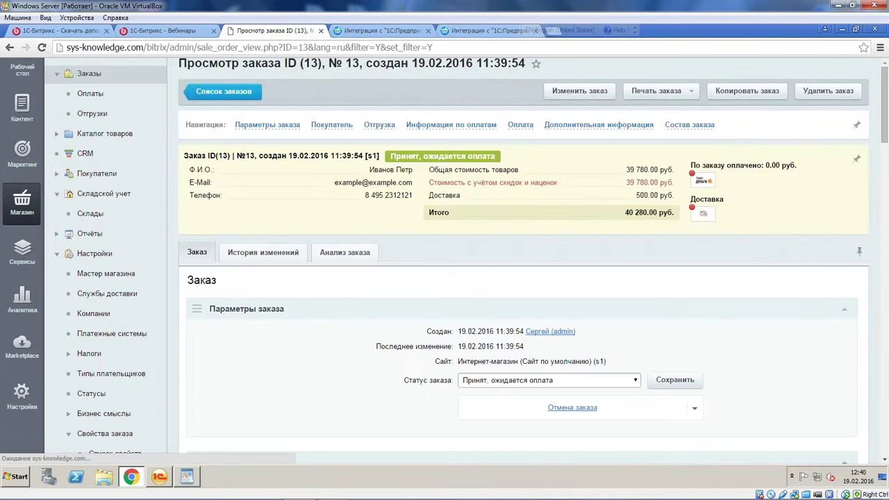
pyautogui.scroll(-10, 475, 220)
pyautogui.scroll(1, 477, 218)
pyautogui.scroll(-3, 477, 221)
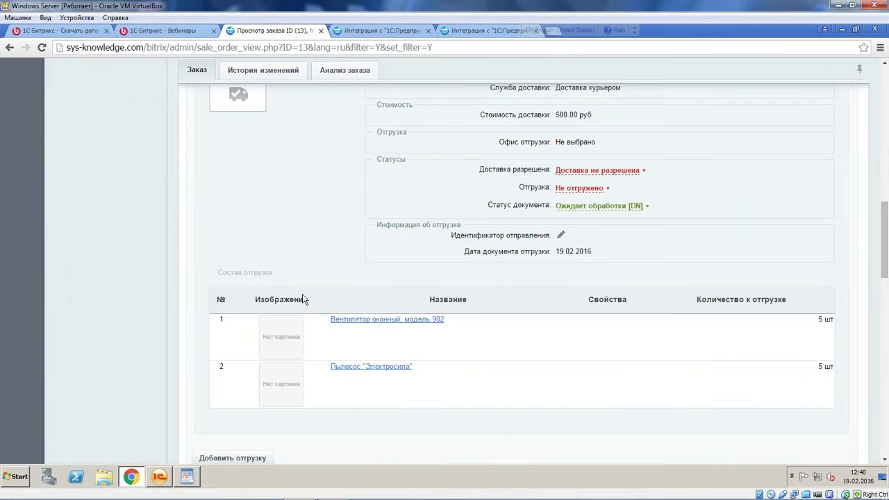
pyautogui.scroll(2, 305, 293)
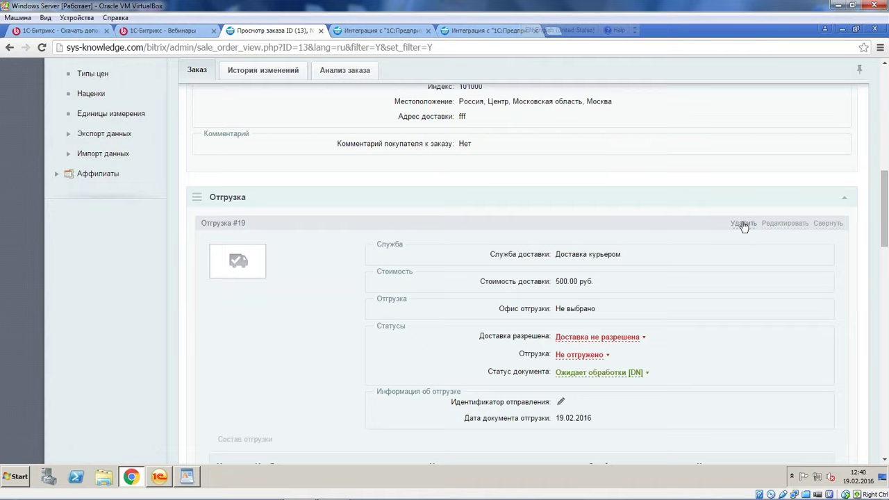
# Delete shipment #19 from the order
pyautogui.click(741, 223)
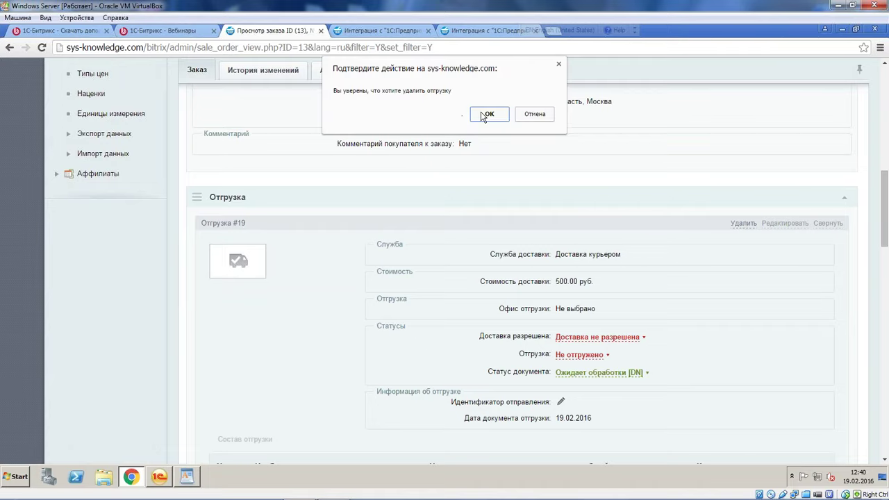
pyautogui.click(535, 114)
pyautogui.scroll(-3, 531, 226)
pyautogui.scroll(-2, 531, 226)
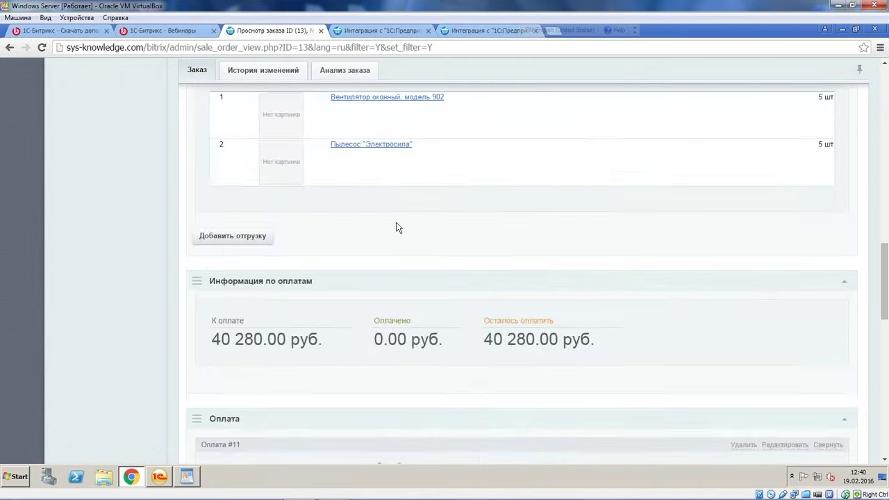
pyautogui.scroll(6, 397, 229)
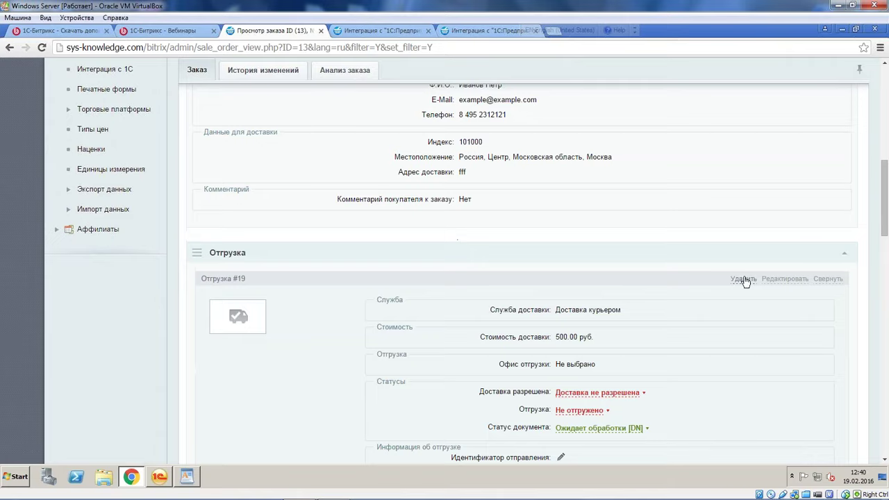
pyautogui.click(742, 279)
pyautogui.click(493, 129)
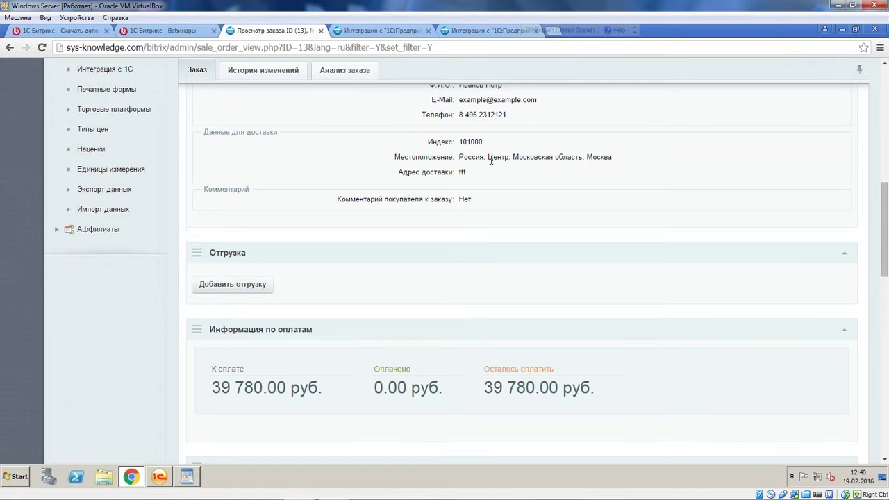
# Add a new shipment with quantity 2 for both the fan and the vacuum
pyautogui.click(248, 281)
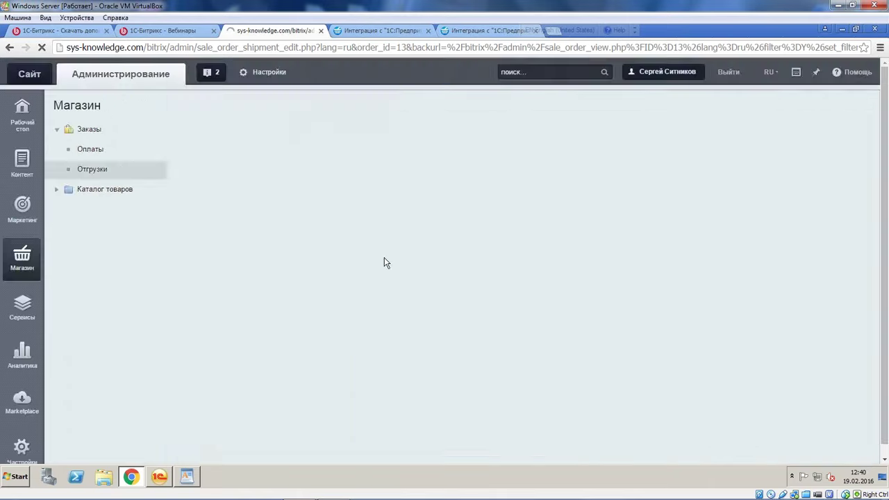
pyautogui.scroll(-5, 429, 252)
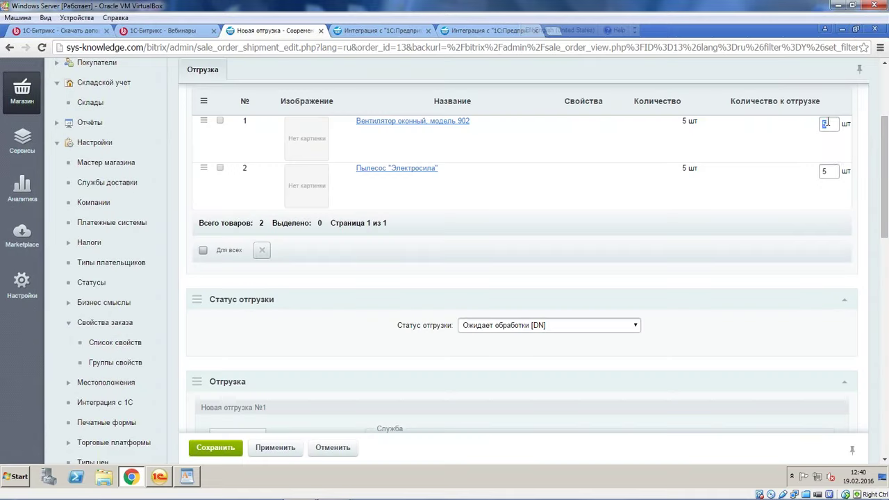
pyautogui.write('2')
pyautogui.doubleClick(826, 171)
pyautogui.write('2')
pyautogui.click(314, 258)
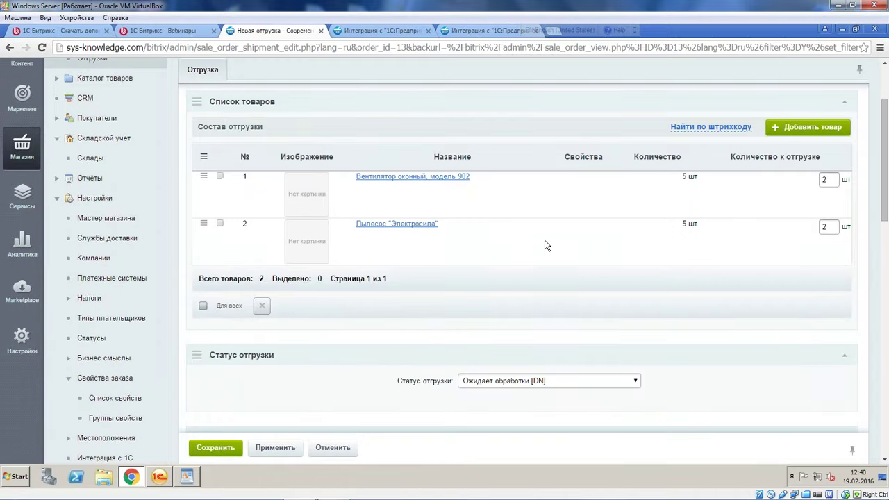
# Change the shipment's delivery cost to 300 руб and save it
pyautogui.scroll(-4, 545, 245)
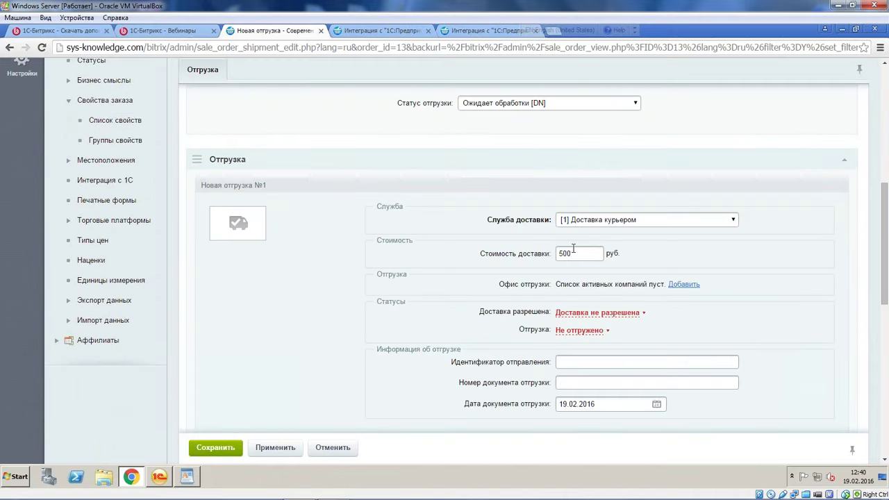
pyautogui.click(557, 254)
pyautogui.press('Delete')
pyautogui.write('3')
pyautogui.scroll(2, 613, 165)
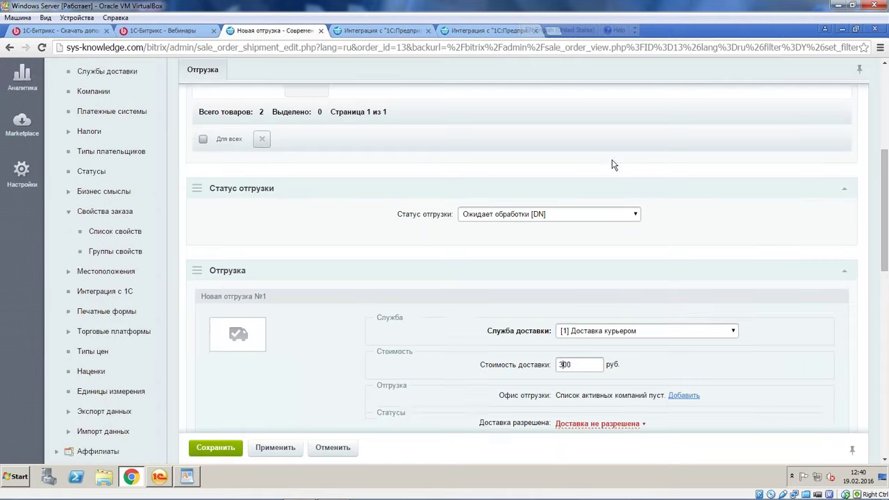
pyautogui.scroll(2, 613, 164)
pyautogui.click(230, 448)
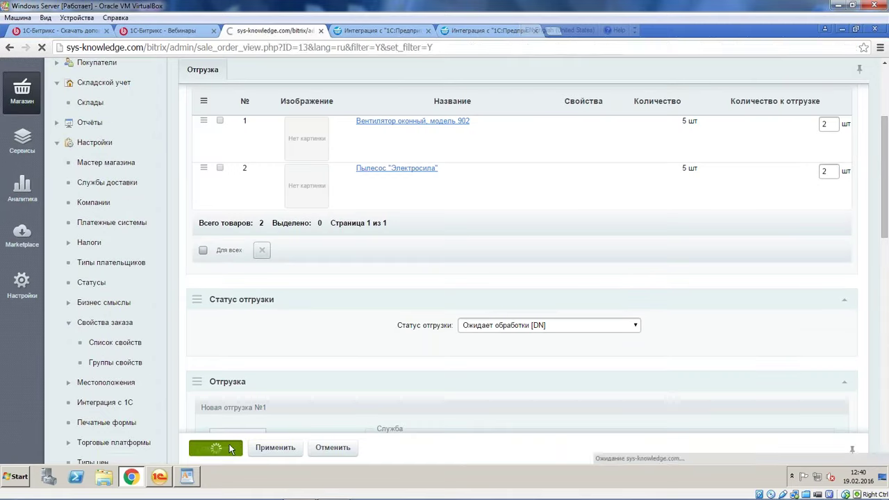
pyautogui.scroll(-3, 385, 274)
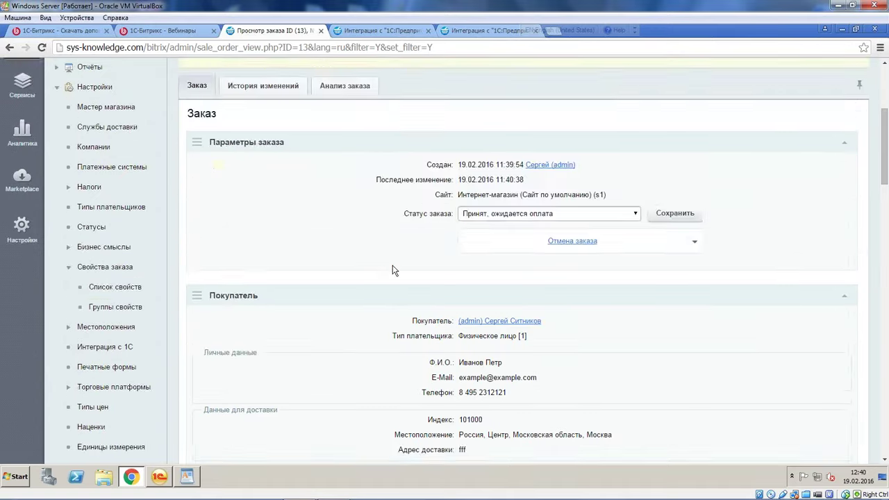
# Add a shipment of the remaining 3 fans and 3 vacuums with 1500 руб delivery and save
pyautogui.scroll(-3, 400, 263)
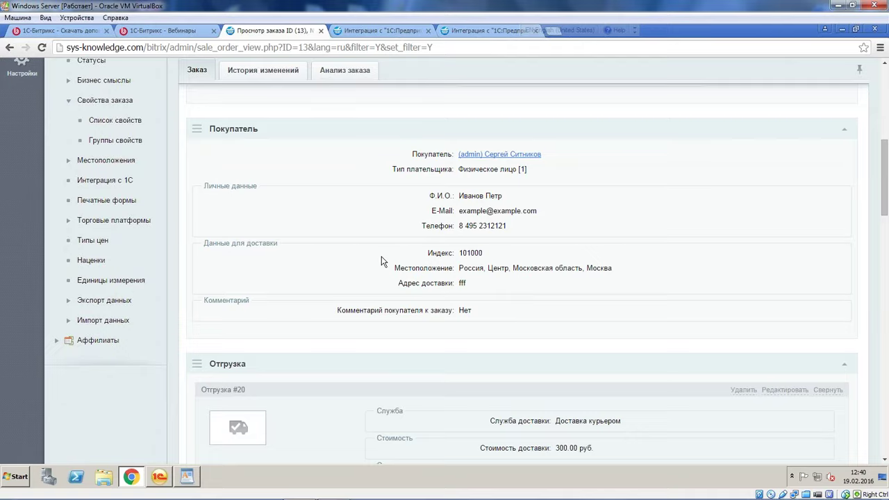
pyautogui.scroll(-3, 378, 264)
pyautogui.scroll(1, 529, 272)
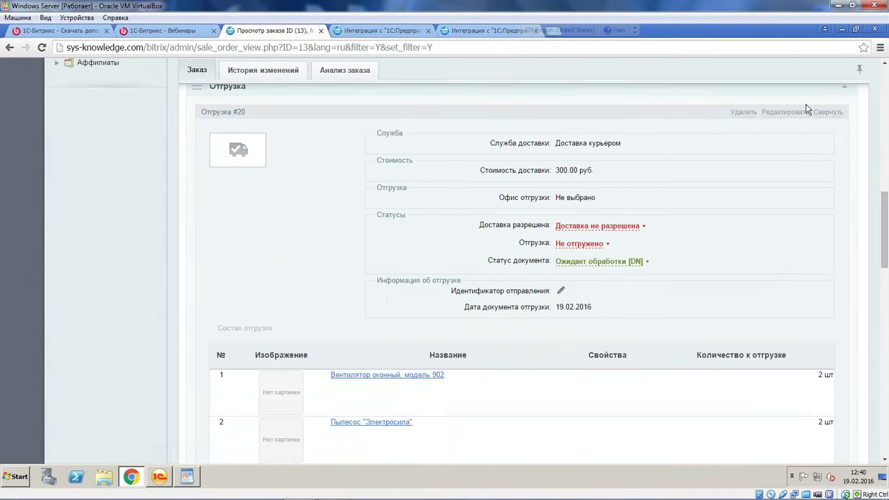
pyautogui.scroll(-3, 794, 115)
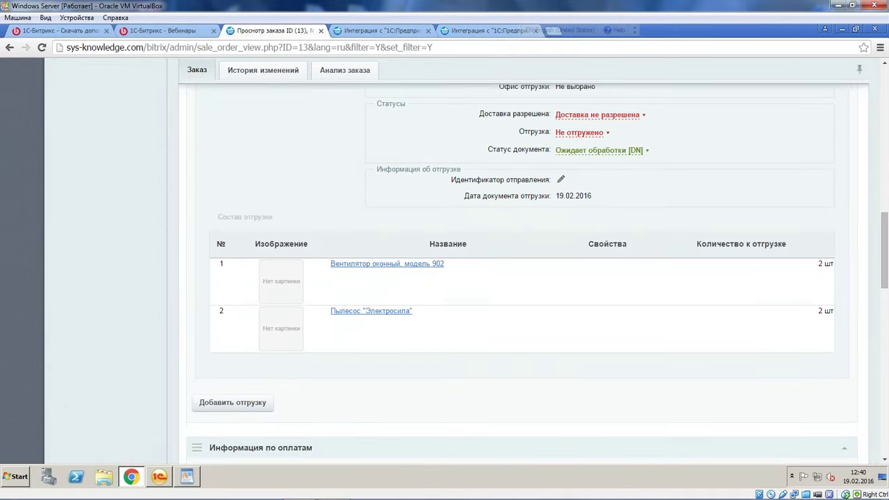
pyautogui.scroll(-3, 198, 278)
pyautogui.click(254, 296)
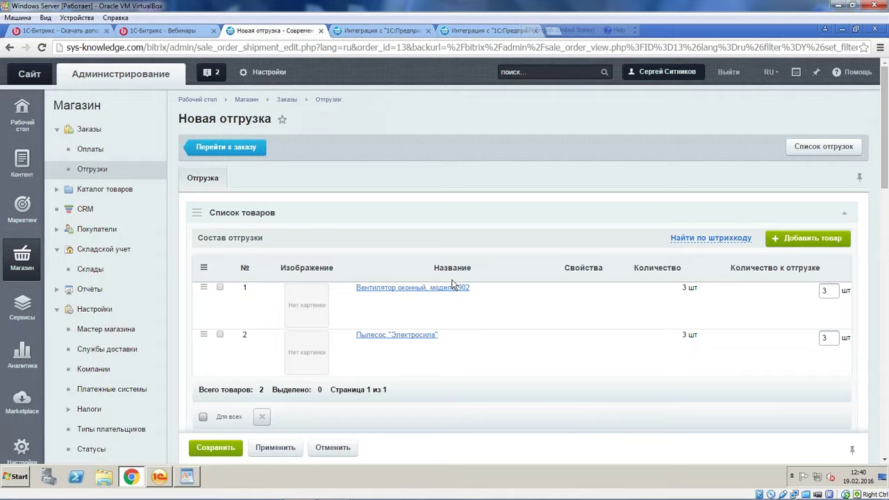
pyautogui.scroll(-5, 451, 284)
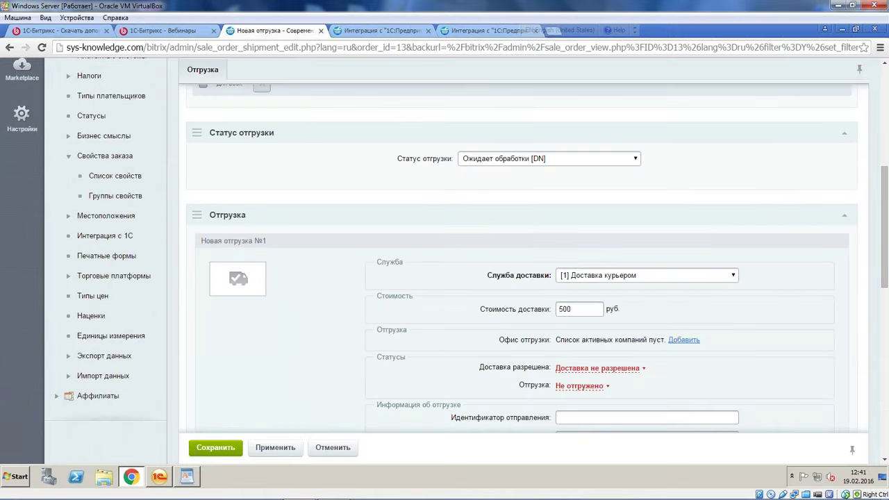
pyautogui.click(560, 309)
pyautogui.write('1')
pyautogui.click(215, 451)
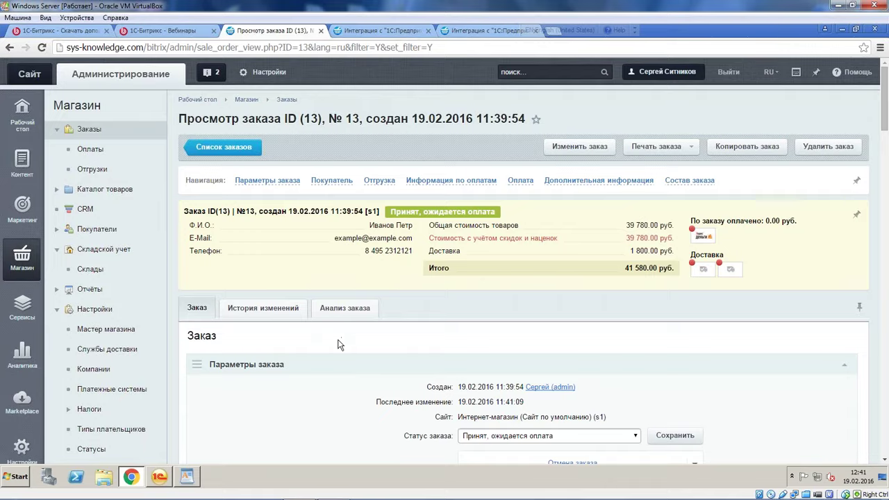
# Review shipment #21, checking its Отгрузка status options without changing them
pyautogui.scroll(-1, 339, 346)
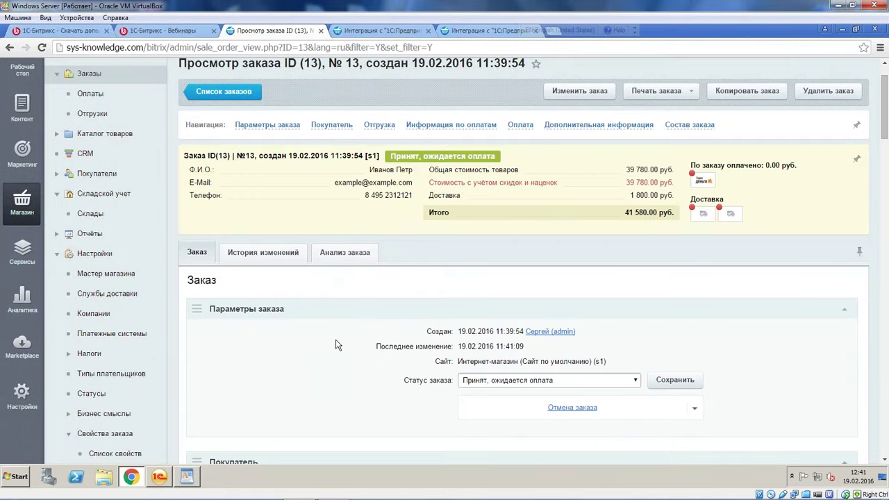
pyautogui.scroll(-15, 337, 346)
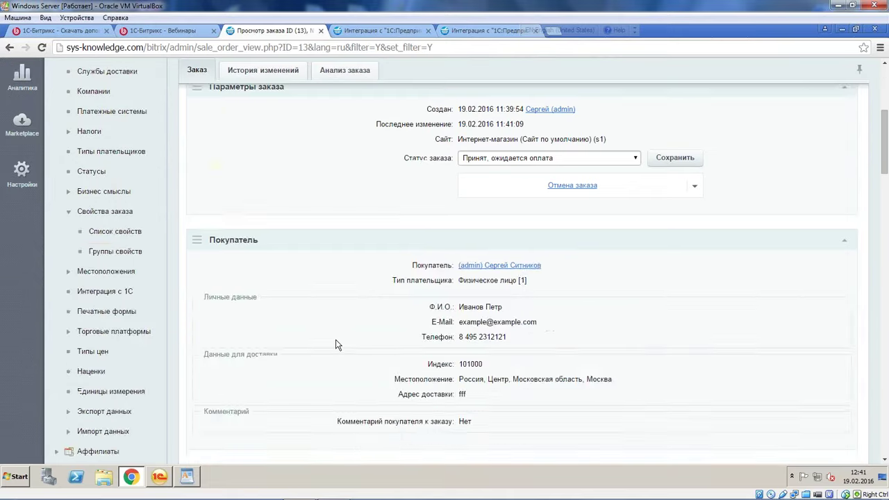
pyautogui.scroll(1, 565, 184)
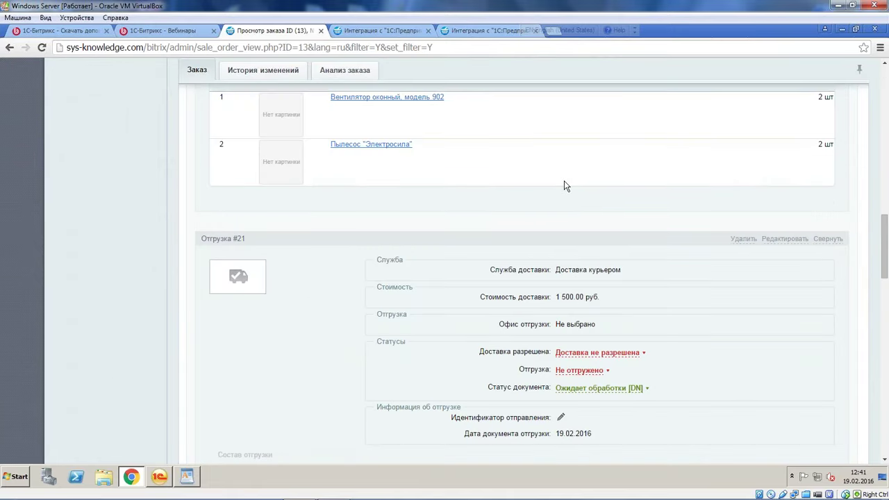
pyautogui.click(587, 372)
pyautogui.click(789, 345)
pyautogui.scroll(-10, 648, 347)
pyautogui.scroll(1, 388, 277)
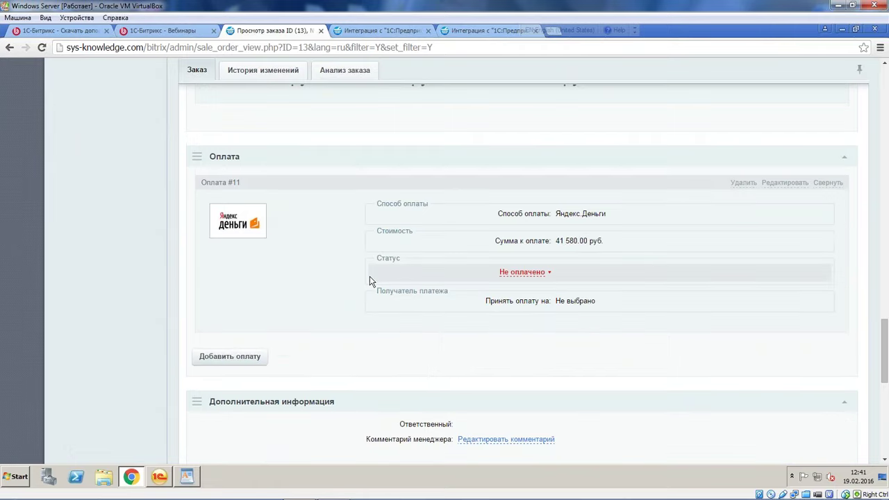
# Delete the 41 580 руб payment and add a new 21 580.00 руб payment
pyautogui.click(735, 184)
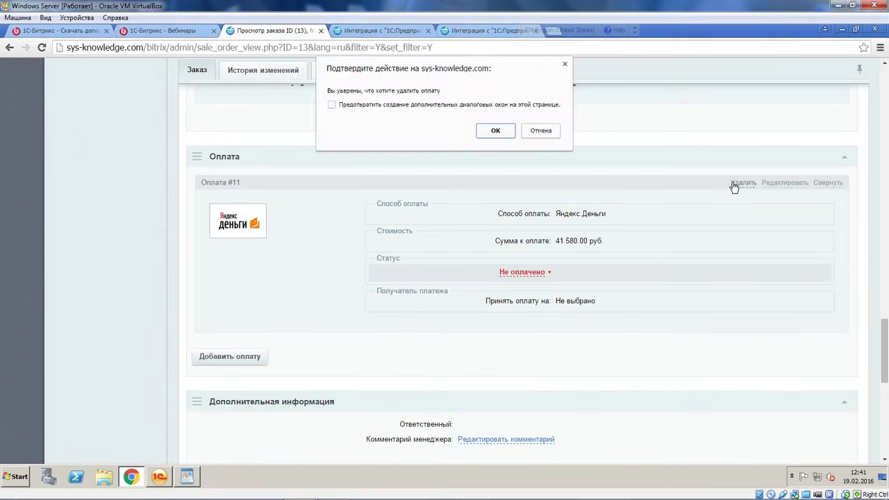
pyautogui.click(495, 132)
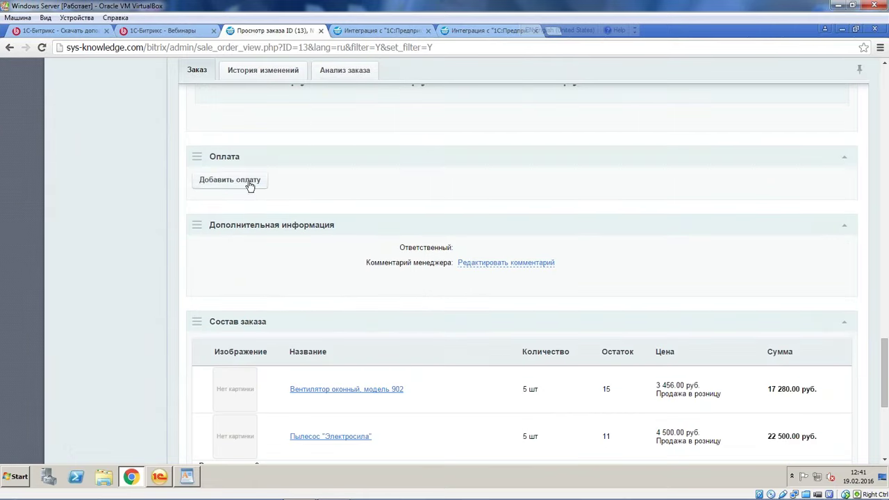
pyautogui.click(250, 185)
pyautogui.scroll(-5, 433, 234)
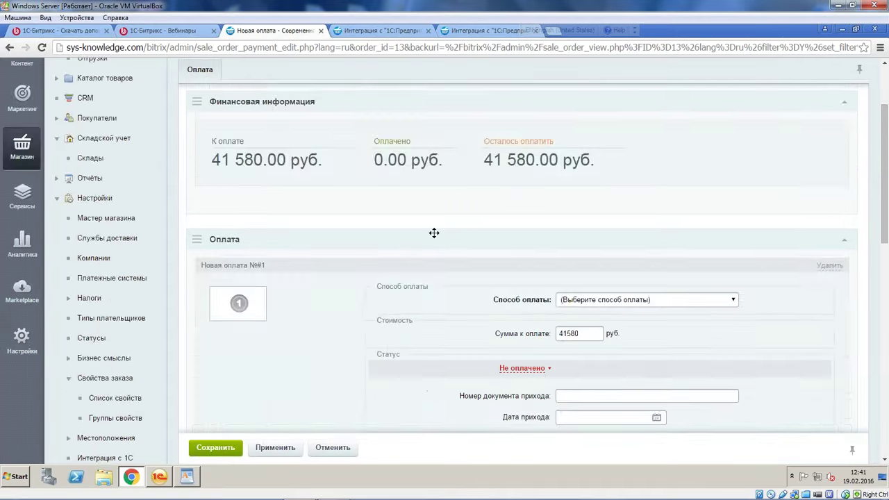
pyautogui.moveTo(562, 115); pyautogui.dragTo(556, 115)
pyautogui.write('2')
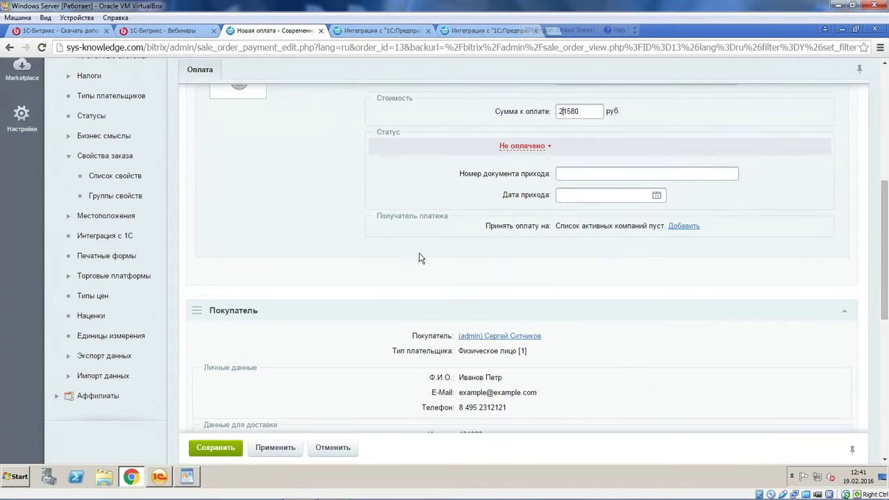
pyautogui.scroll(-3, 391, 303)
pyautogui.click(214, 446)
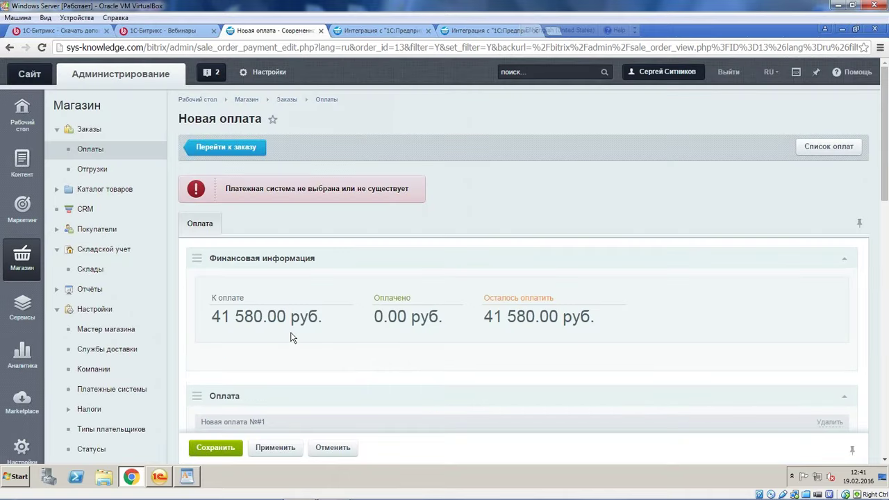
# Set the new payment's method to [4] Яндекс Деньги and save it
pyautogui.scroll(-4, 289, 337)
pyautogui.click(614, 179)
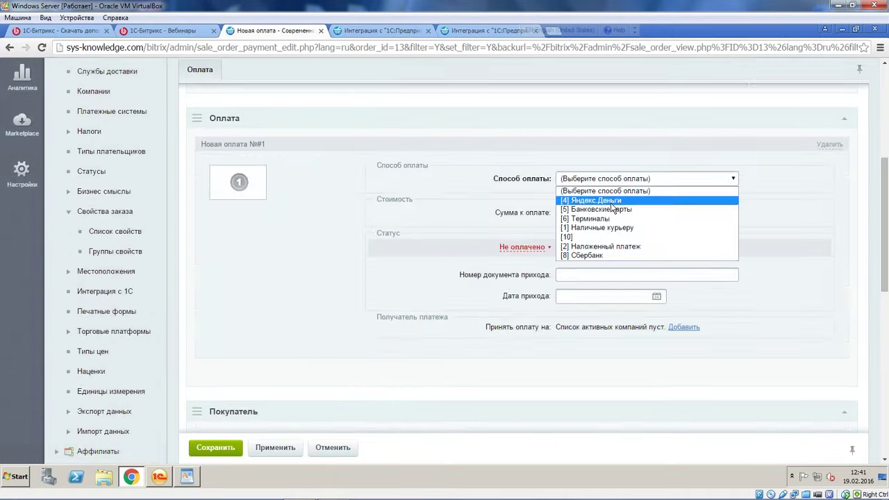
pyautogui.click(614, 200)
pyautogui.click(215, 447)
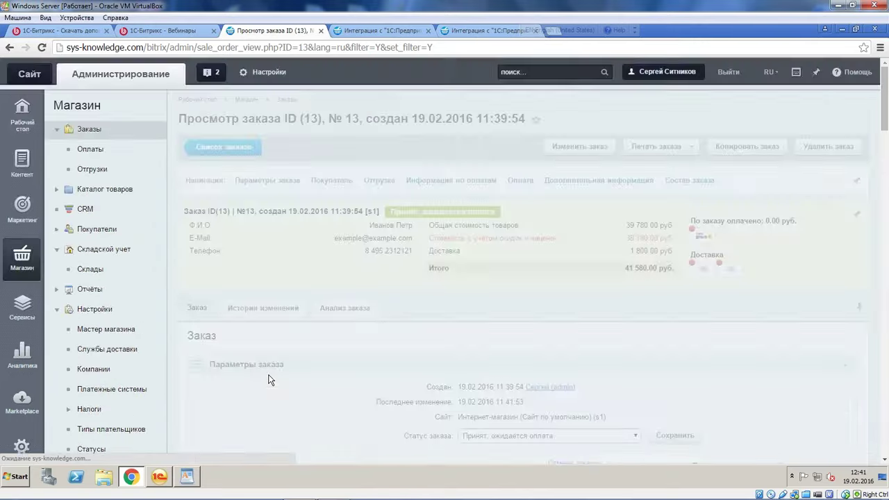
pyautogui.scroll(-12, 267, 368)
# Add a 20000 руб payment using [4] Яндекс Деньги and save it
pyautogui.scroll(-3, 254, 347)
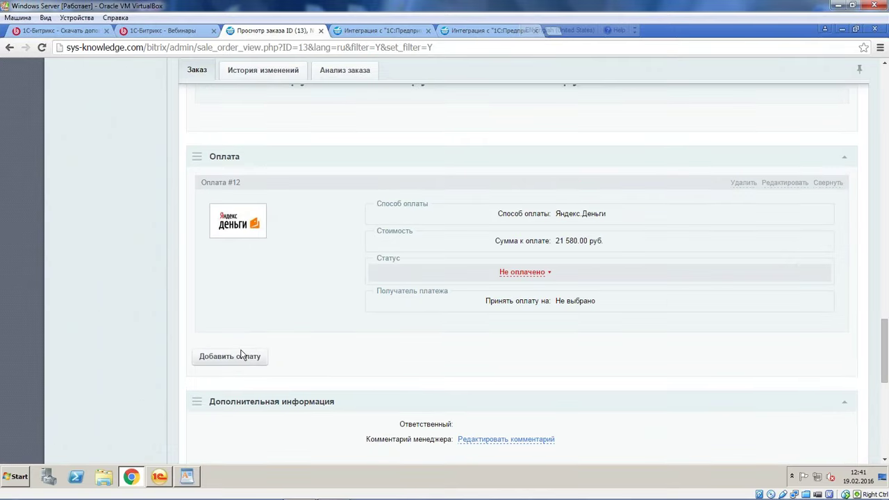
pyautogui.click(245, 358)
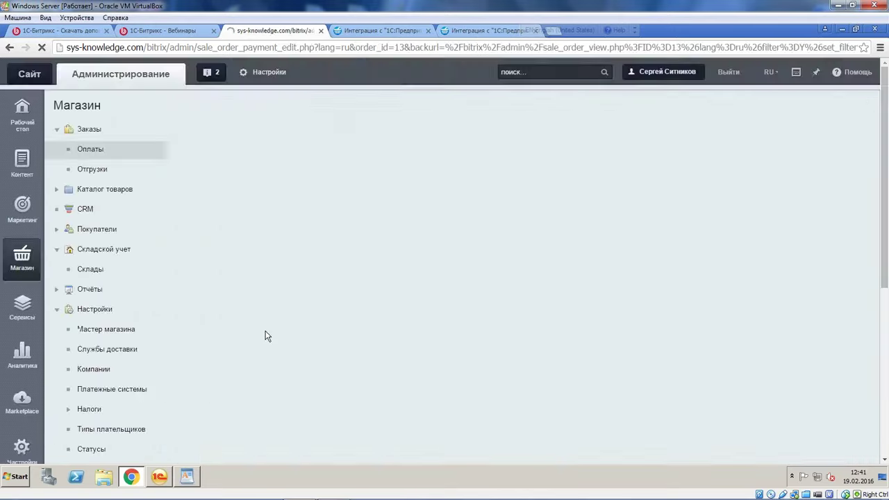
pyautogui.scroll(-5, 299, 295)
pyautogui.scroll(2, 451, 209)
pyautogui.click(623, 134)
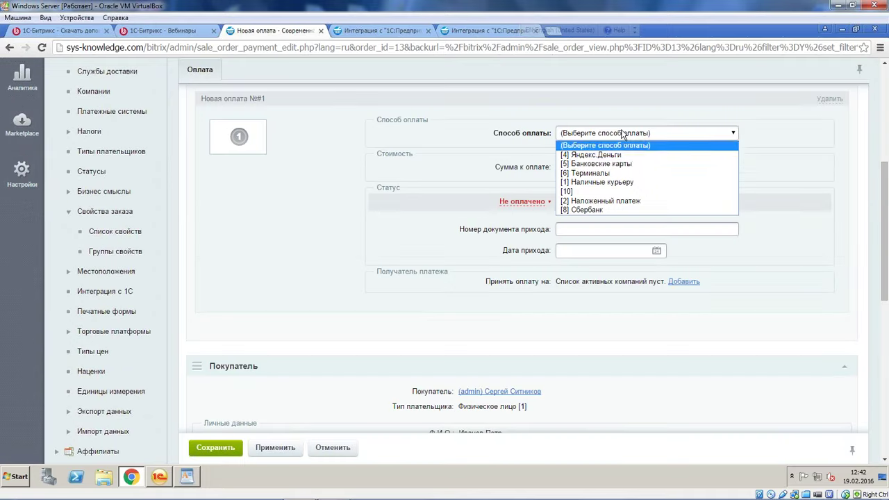
pyautogui.click(611, 154)
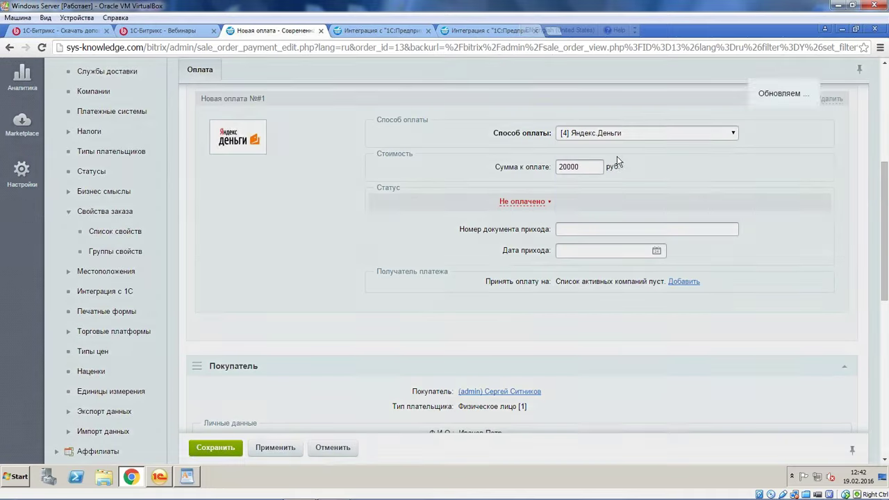
pyautogui.scroll(-2, 535, 262)
pyautogui.scroll(2, 534, 263)
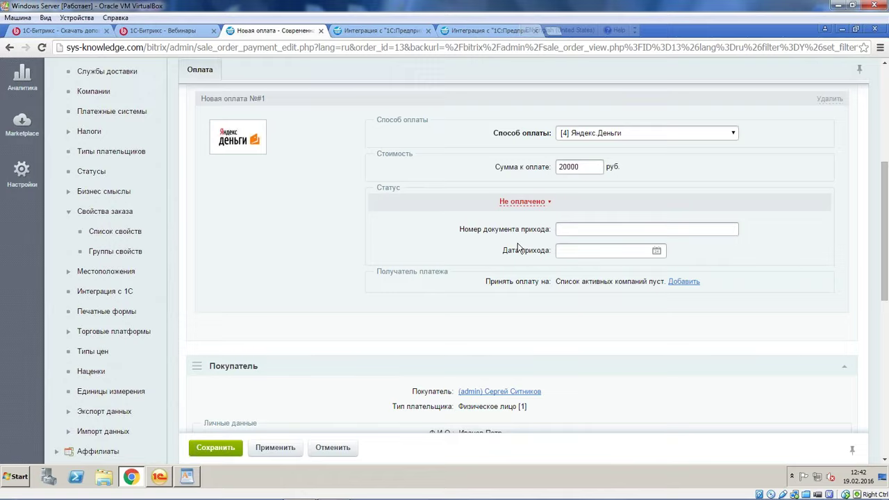
pyautogui.scroll(-3, 342, 311)
pyautogui.scroll(1, 343, 311)
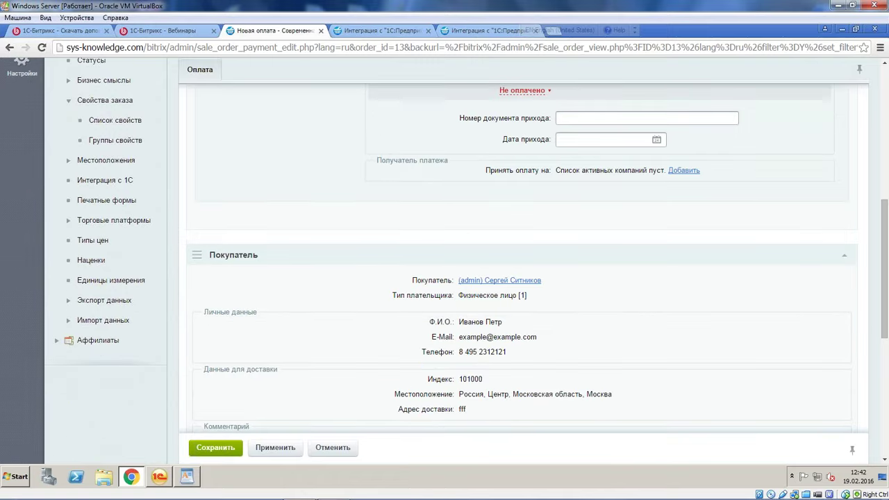
pyautogui.scroll(-5, 344, 318)
pyautogui.scroll(7, 343, 317)
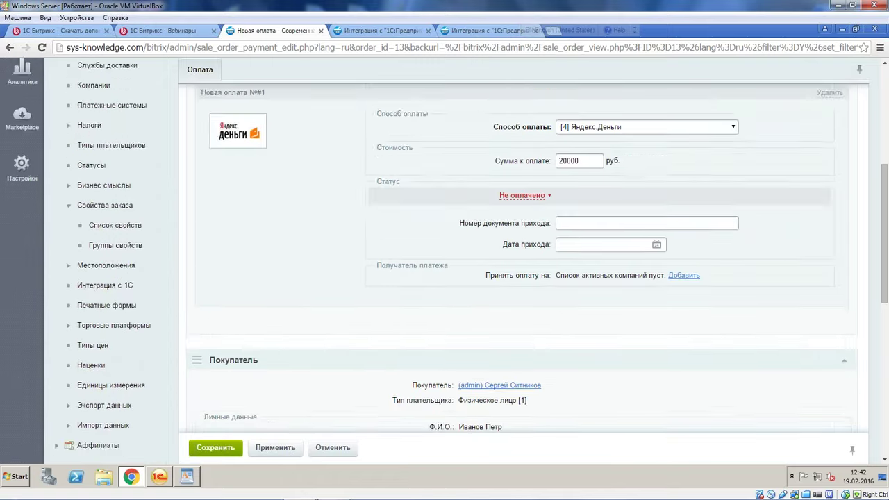
pyautogui.scroll(4, 278, 368)
pyautogui.scroll(-3, 278, 368)
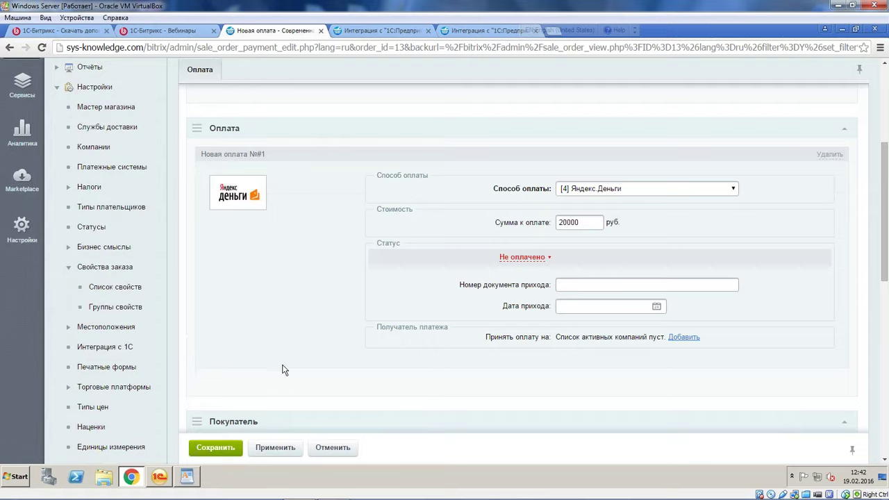
pyautogui.click(217, 448)
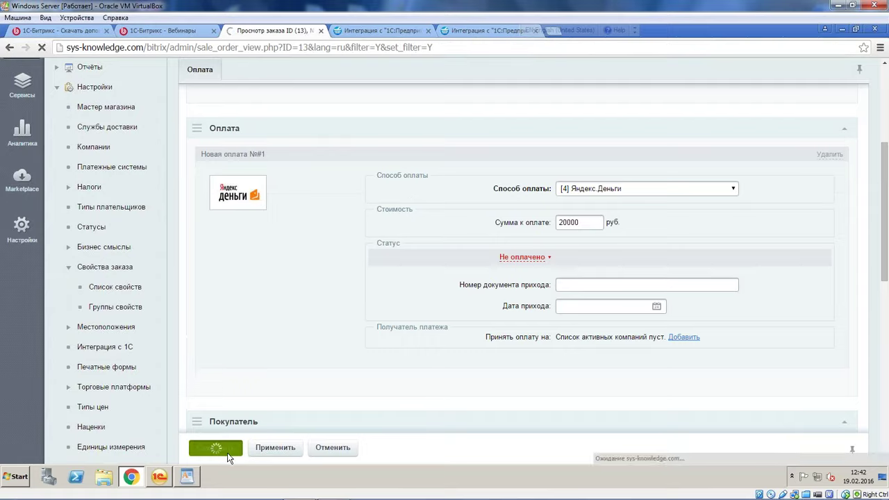
# Scroll through order 13 to check shipments #20, #21 and payments #12, #13
pyautogui.scroll(-10, 240, 436)
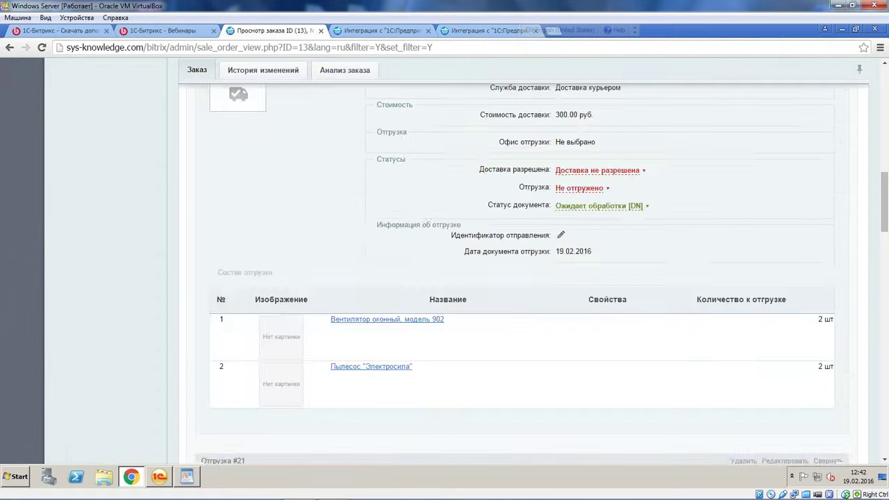
pyautogui.scroll(-10, 515, 183)
pyautogui.scroll(2, 515, 182)
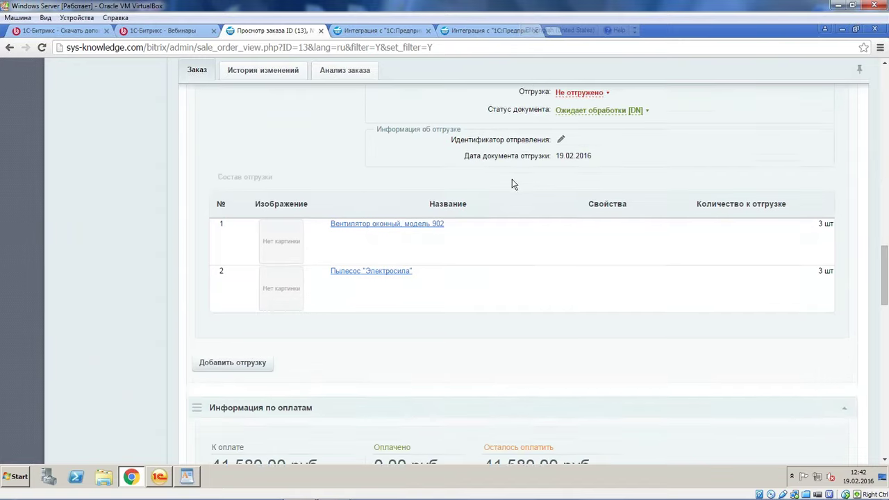
pyautogui.scroll(-8, 514, 184)
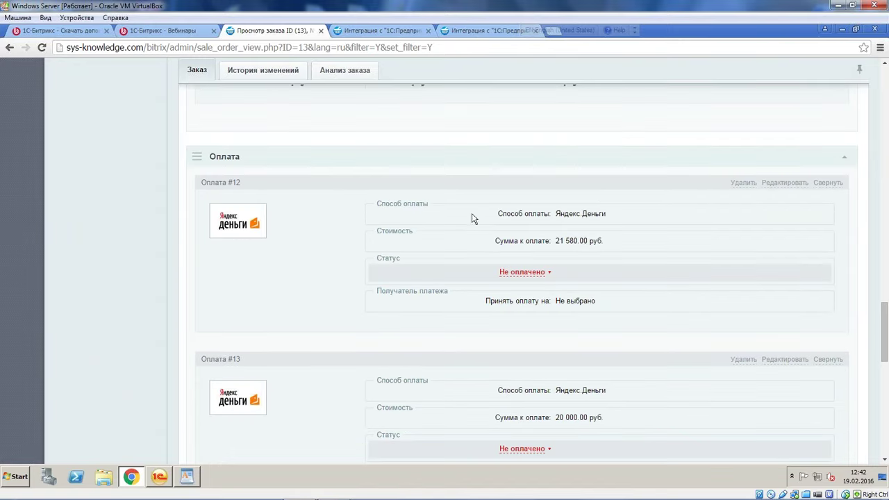
pyautogui.scroll(-7, 414, 250)
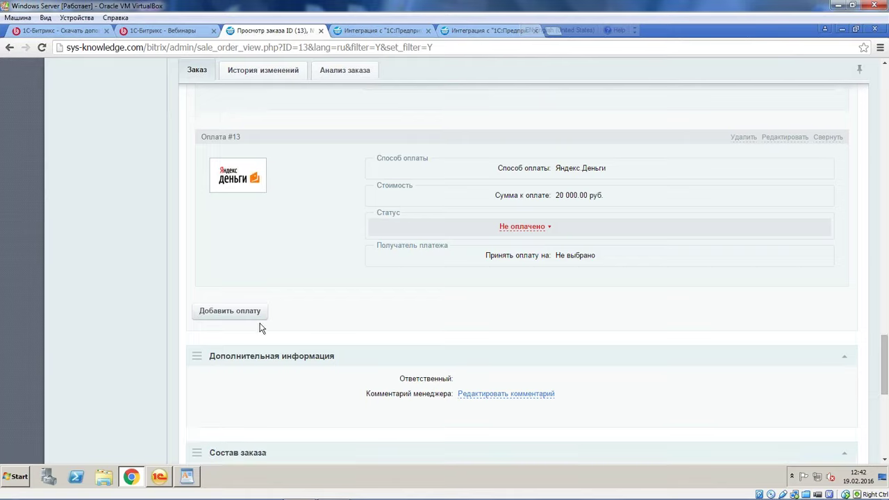
pyautogui.scroll(20, 762, 290)
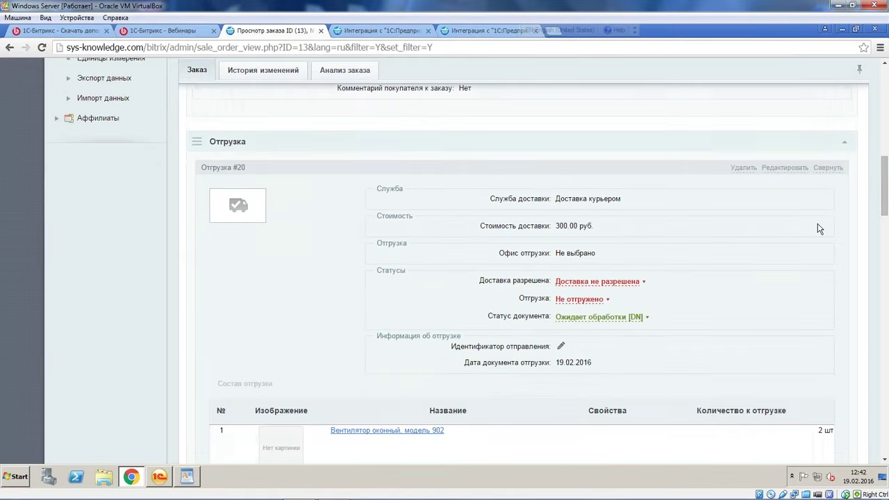
pyautogui.scroll(3, 762, 289)
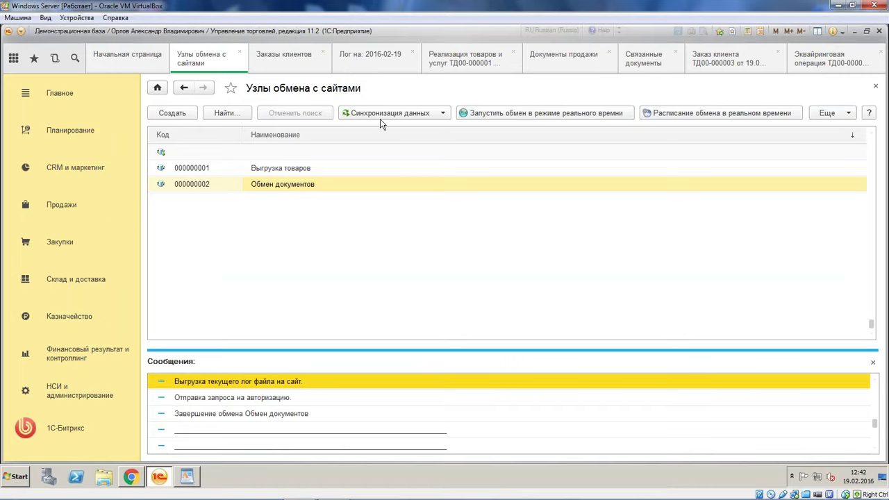
# Run Выполнить обмен данными from Синхронизация данных for the Обмен документов node
pyautogui.click(380, 113)
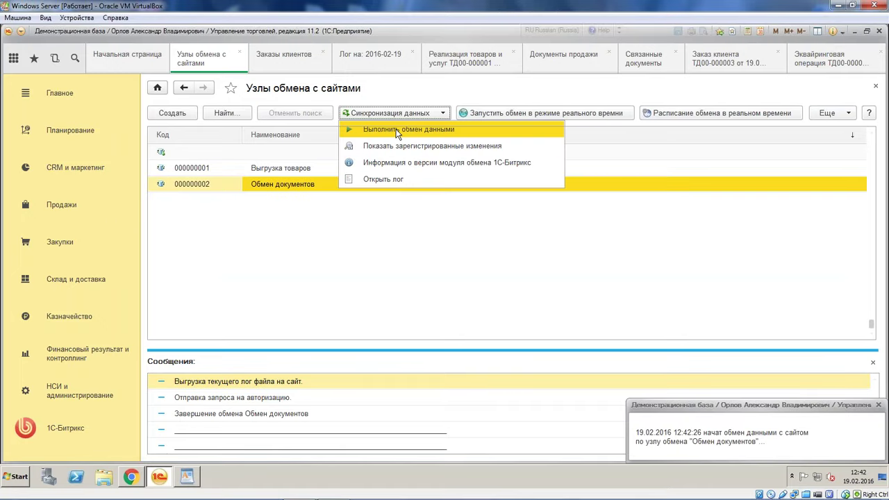
pyautogui.click(130, 477)
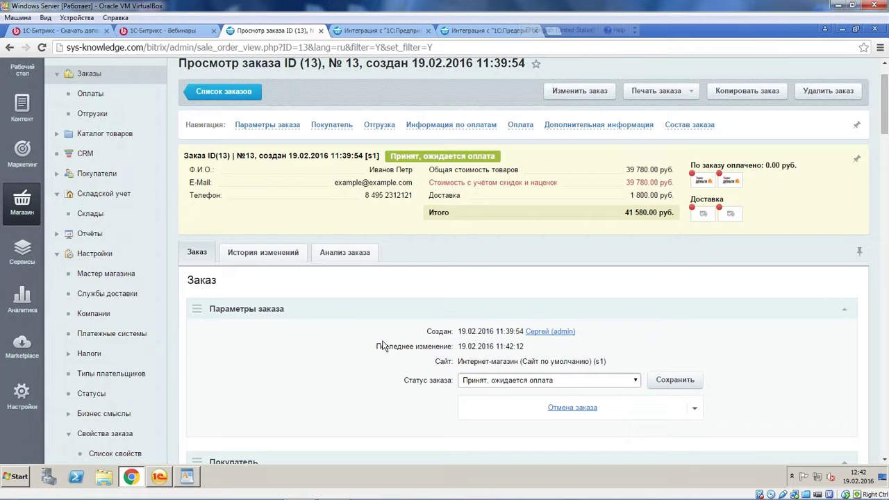
# Open order 13's Анализ заказа and scroll to the Документы list of payments and shipments
pyautogui.scroll(-2, 354, 347)
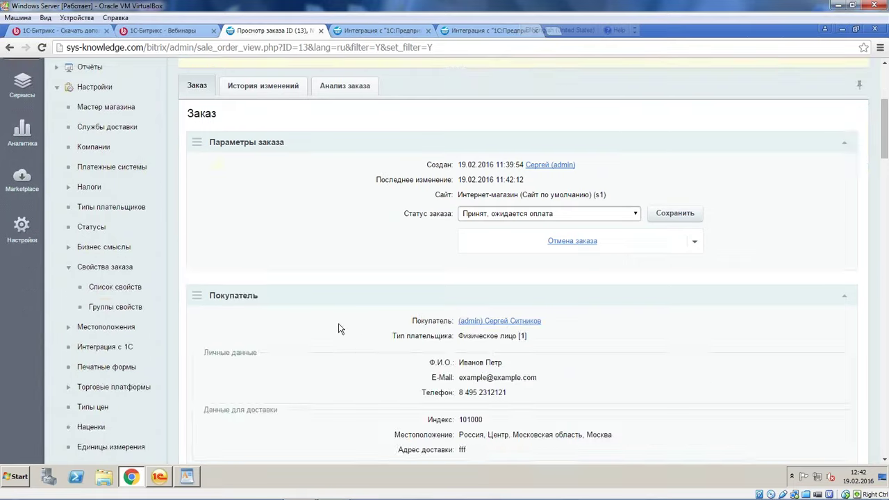
pyautogui.scroll(3, 339, 329)
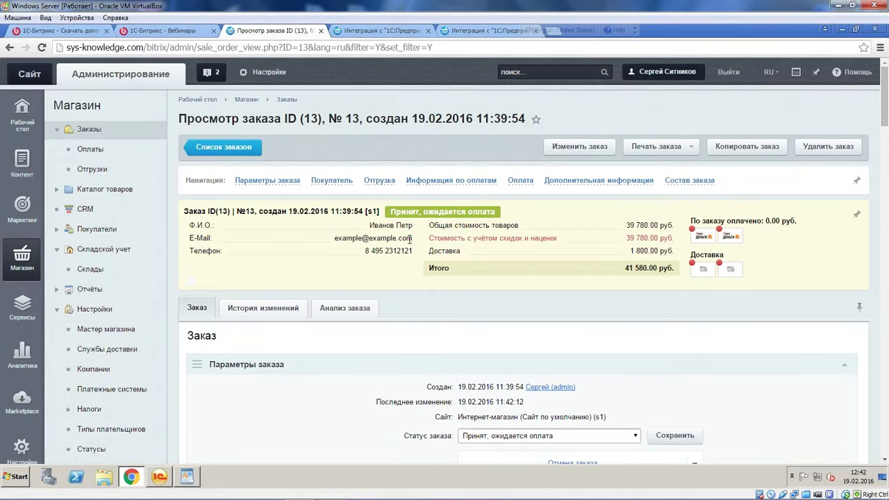
pyautogui.click(375, 308)
pyautogui.scroll(-1, 450, 338)
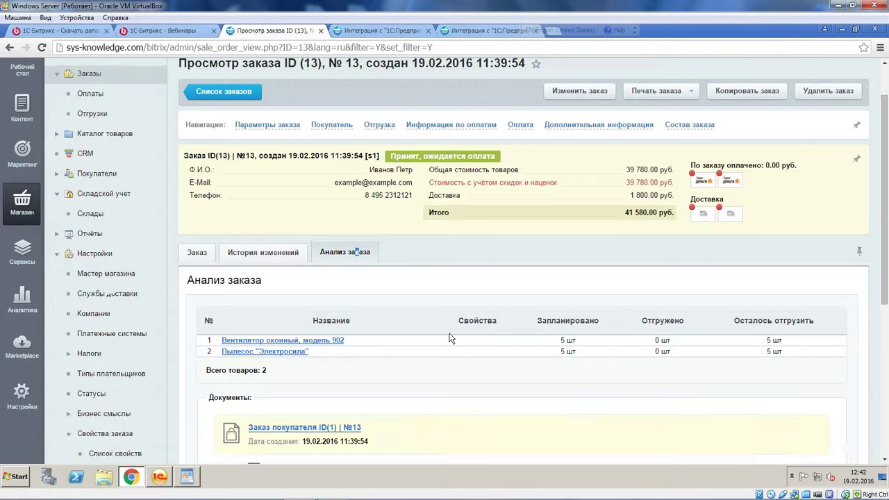
pyautogui.scroll(-3, 450, 338)
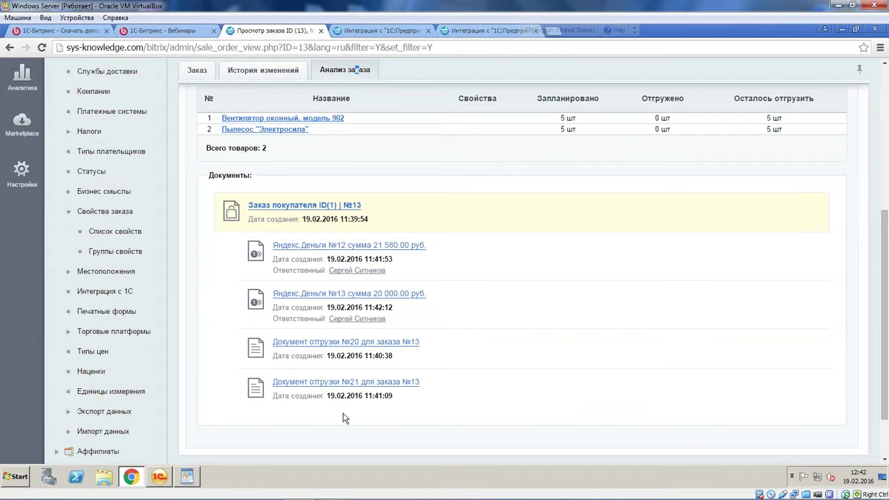
# Review the documents linked to shipment №20, then go to customer order №13
pyautogui.click(395, 335)
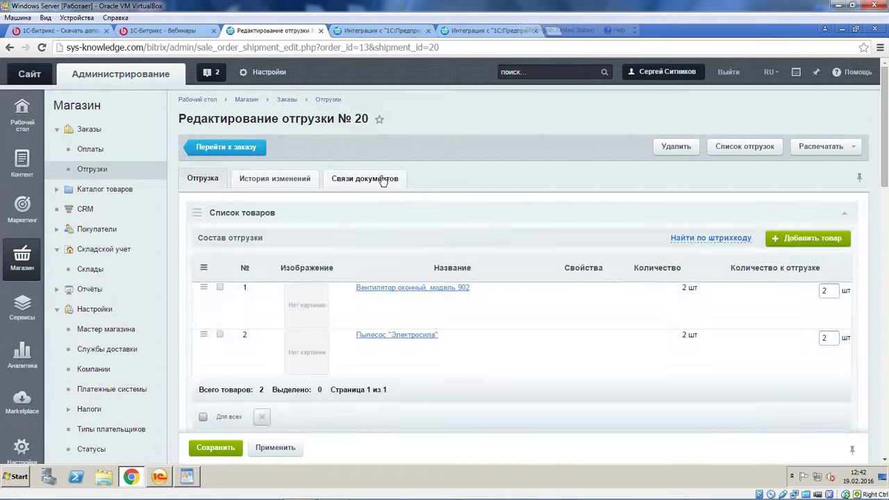
pyautogui.click(382, 181)
pyautogui.scroll(-1, 400, 282)
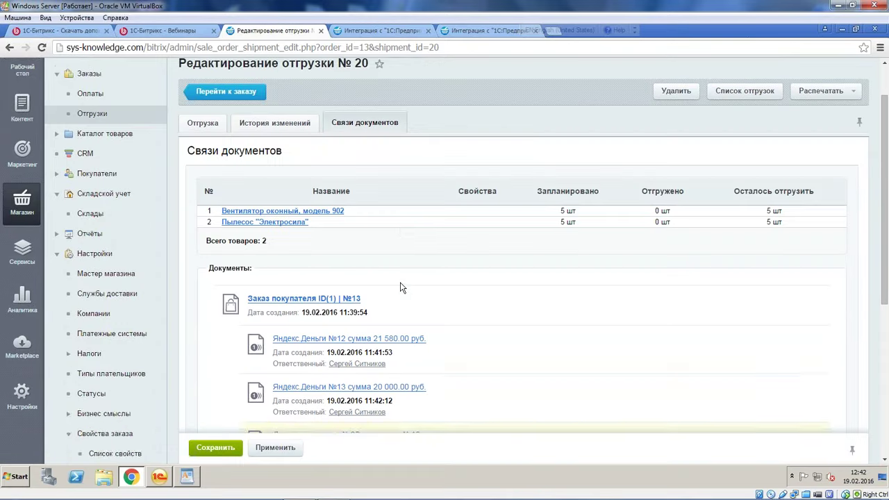
pyautogui.scroll(-3, 400, 282)
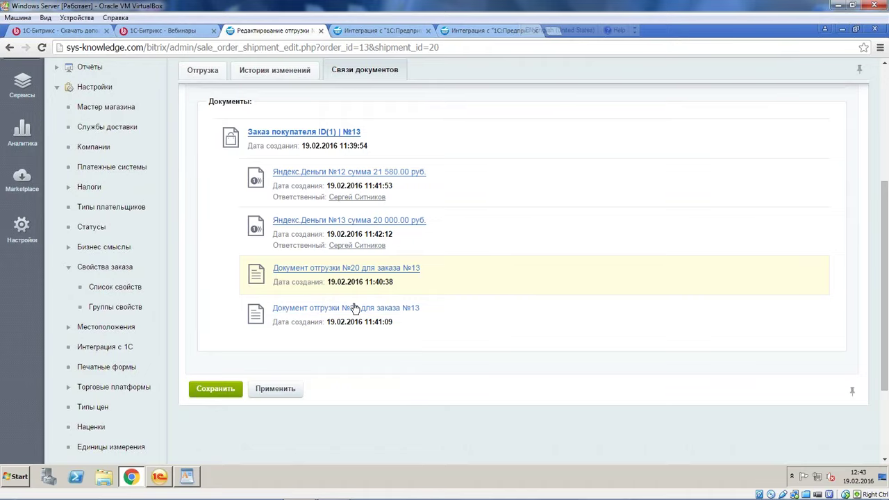
pyautogui.click(338, 133)
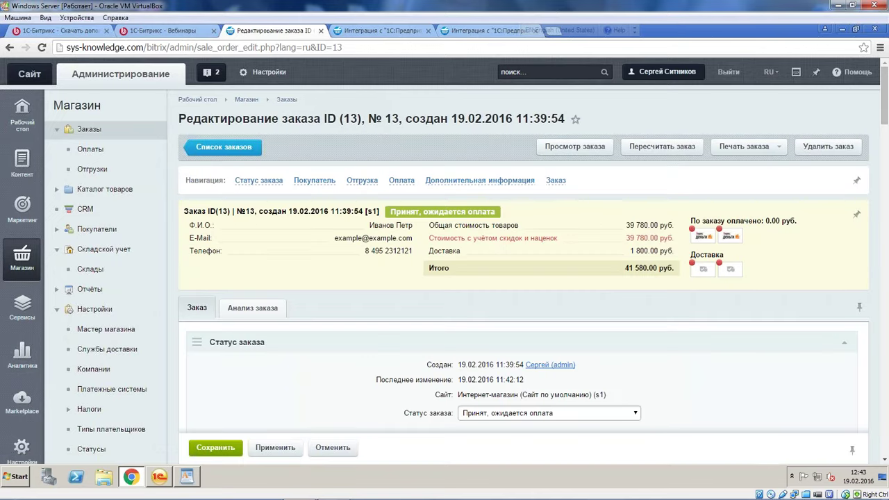
# Check order 13's analysis: the first item has 0 шт shipped and 5 шт still to ship
pyautogui.click(251, 309)
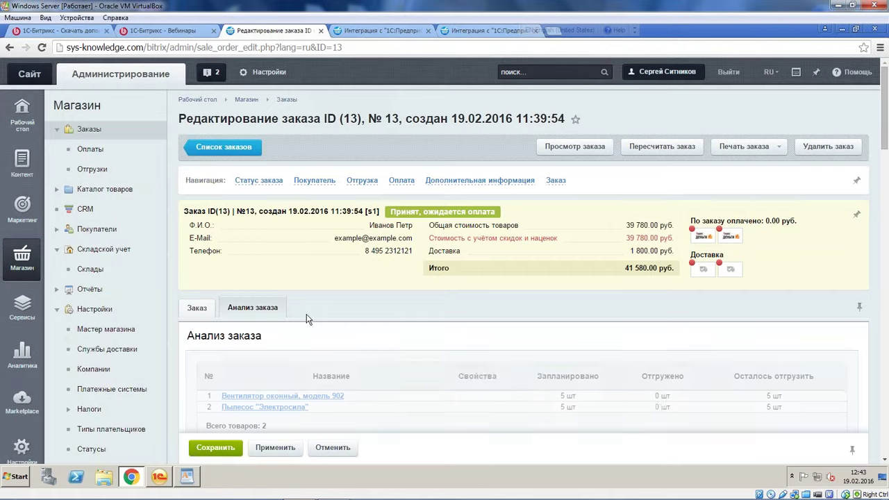
pyautogui.scroll(-1, 333, 323)
pyautogui.scroll(-2, 351, 331)
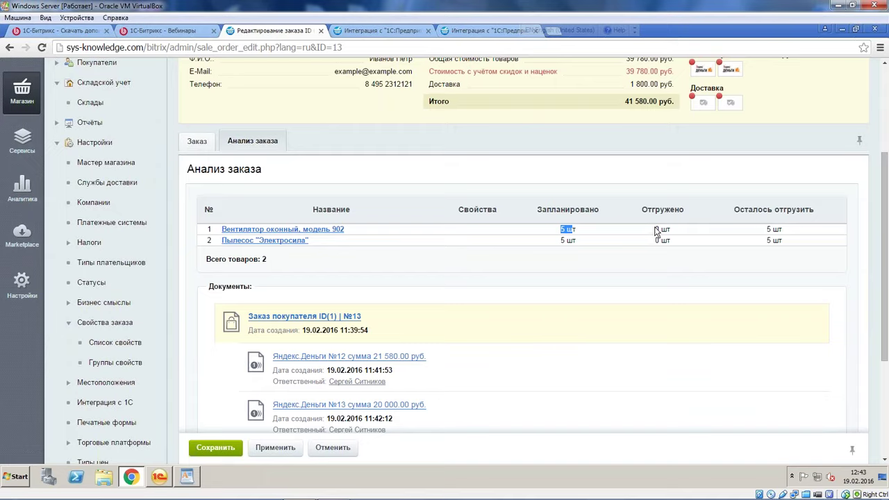
pyautogui.moveTo(653, 230); pyautogui.dragTo(672, 230)
pyautogui.moveTo(763, 229); pyautogui.dragTo(772, 230)
# Return to the orders list, then switch to the 1C site exchange nodes
pyautogui.scroll(3, 557, 263)
pyautogui.click(254, 148)
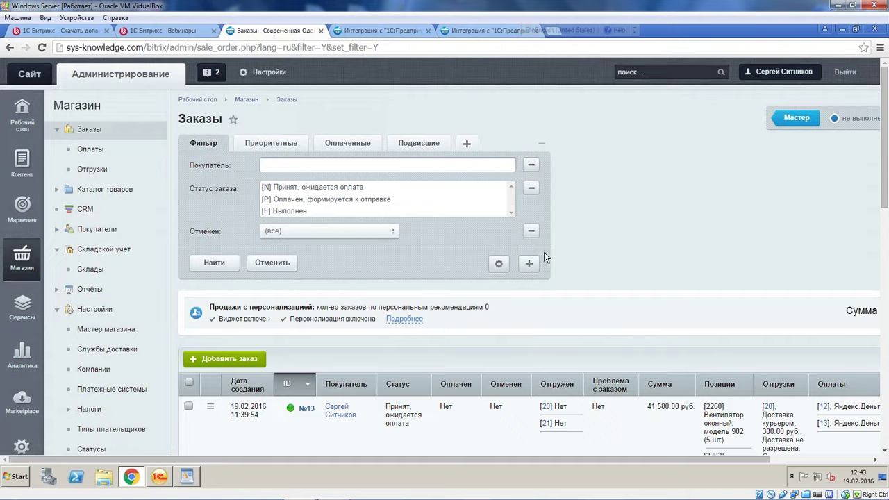
pyautogui.click(159, 477)
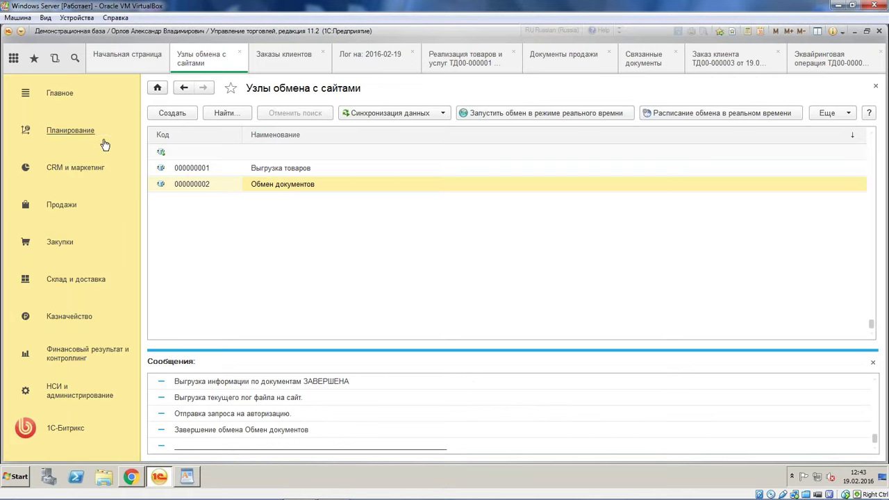
# In Продажи > Заказы клиентов, open customer order ТД00-000004 for 39 501,00
pyautogui.click(72, 205)
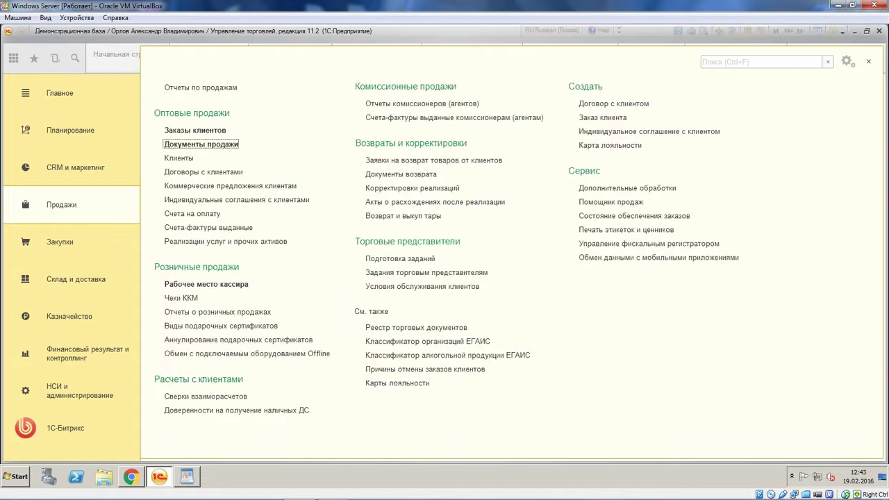
pyautogui.press('Return')
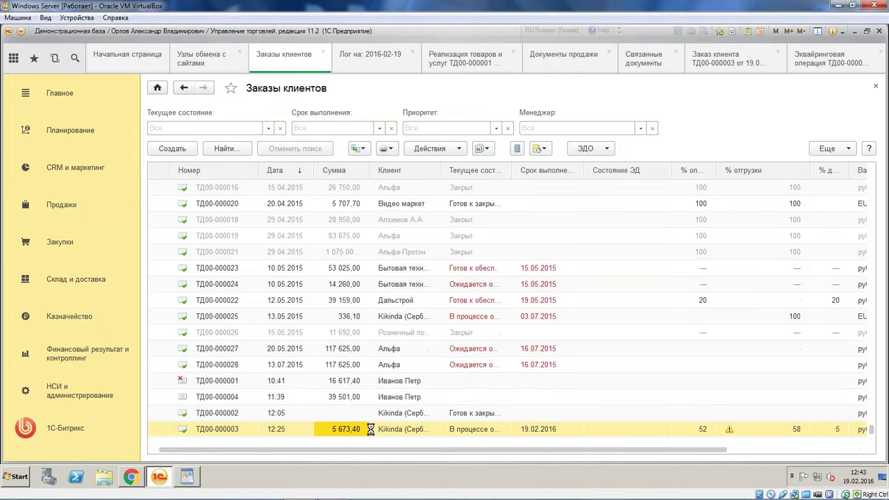
pyautogui.click(345, 414)
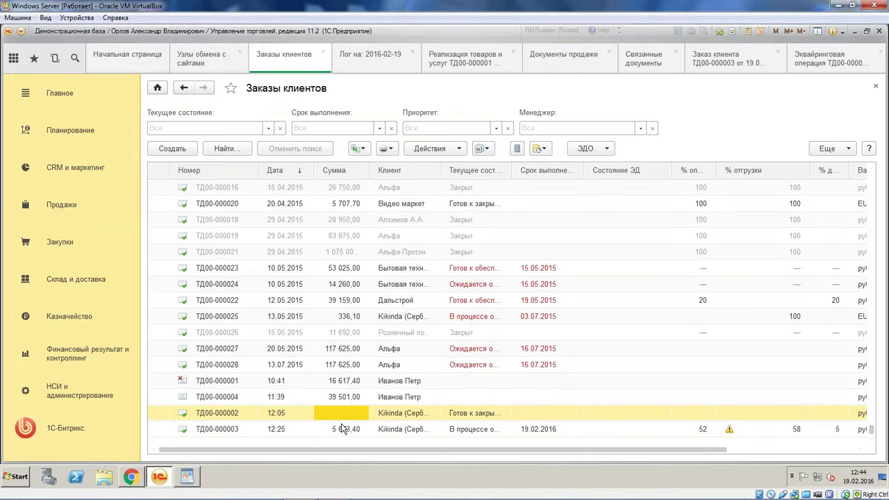
pyautogui.click(344, 428)
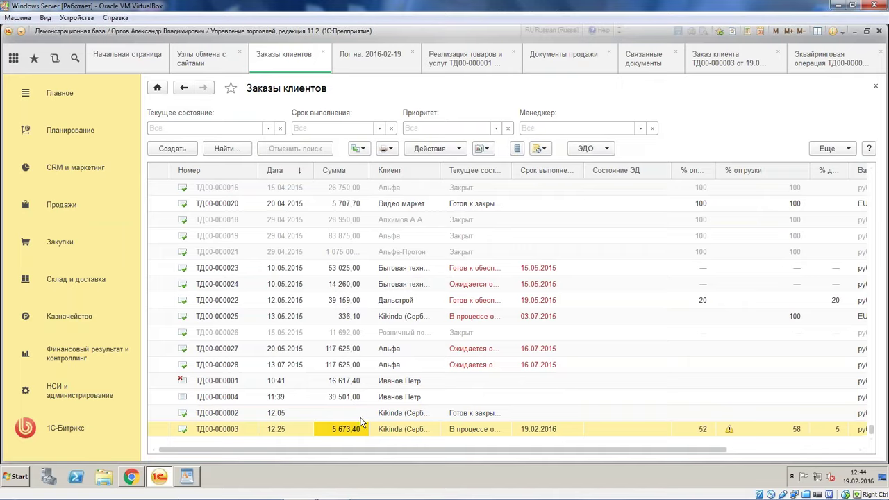
pyautogui.click(351, 400)
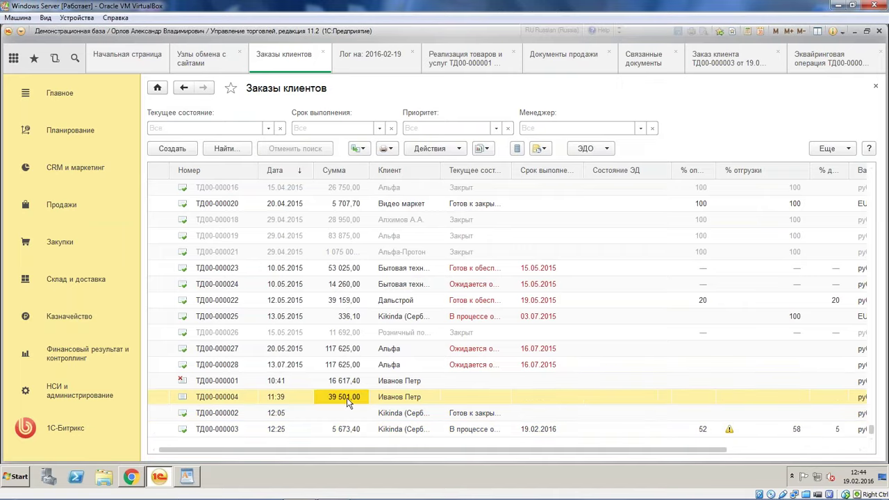
pyautogui.press('Return')
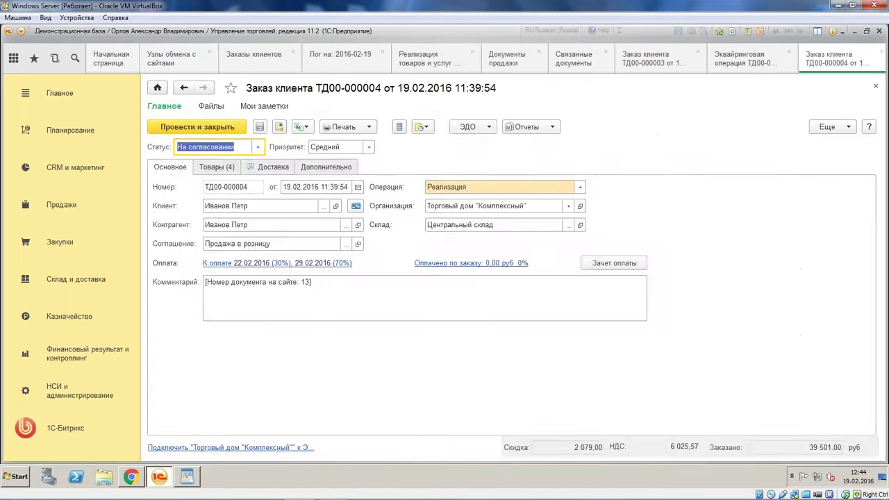
# Review the order's goods and its 300,00 and 1 500,00 delivery lines, with Номенклатура widened
pyautogui.click(222, 168)
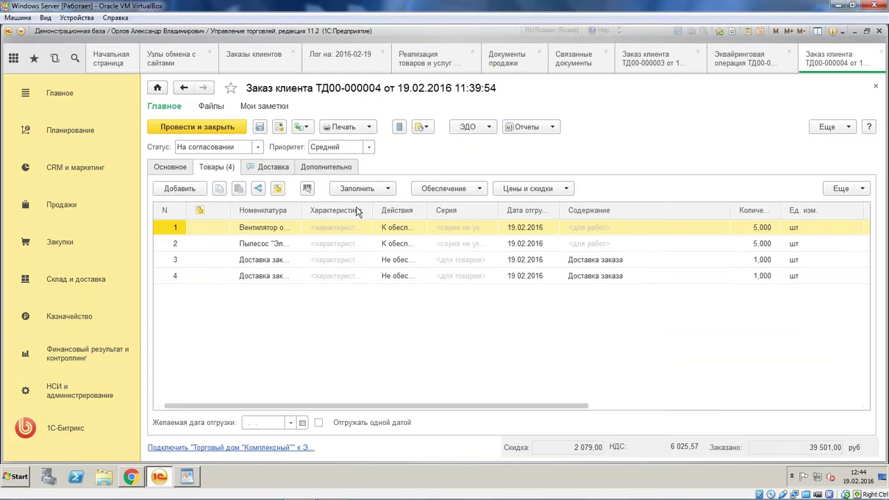
pyautogui.moveTo(302, 210); pyautogui.dragTo(361, 215)
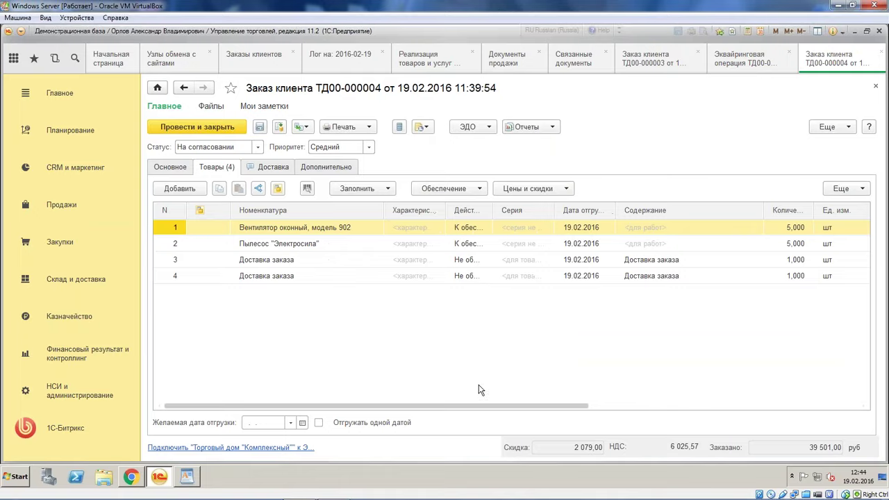
pyautogui.moveTo(399, 405); pyautogui.dragTo(660, 403)
pyautogui.click(530, 264)
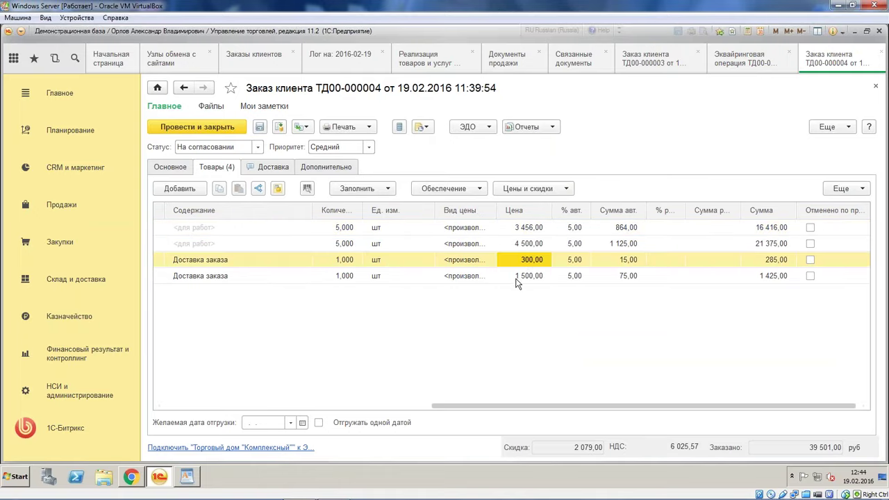
pyautogui.click(530, 278)
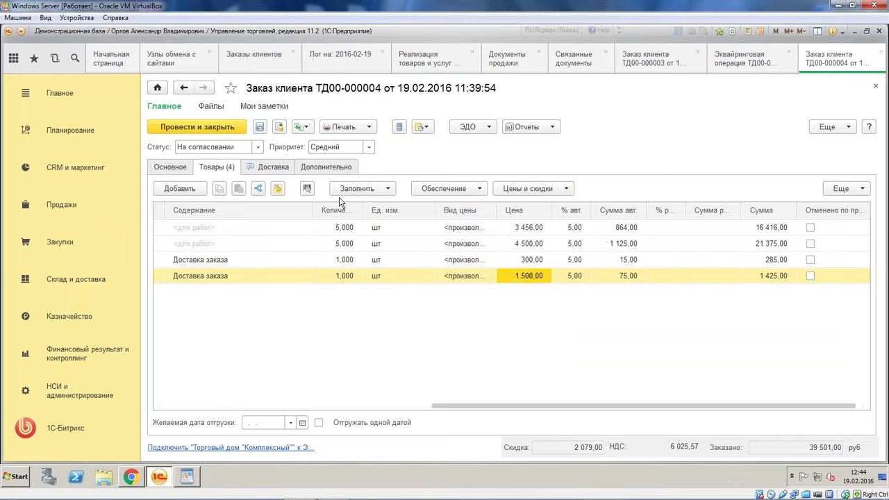
pyautogui.click(528, 126)
# Review the Структура подчиненности tree of linked sales and acquiring operations, then open sale ТД00-000003's goods
pyautogui.click(565, 281)
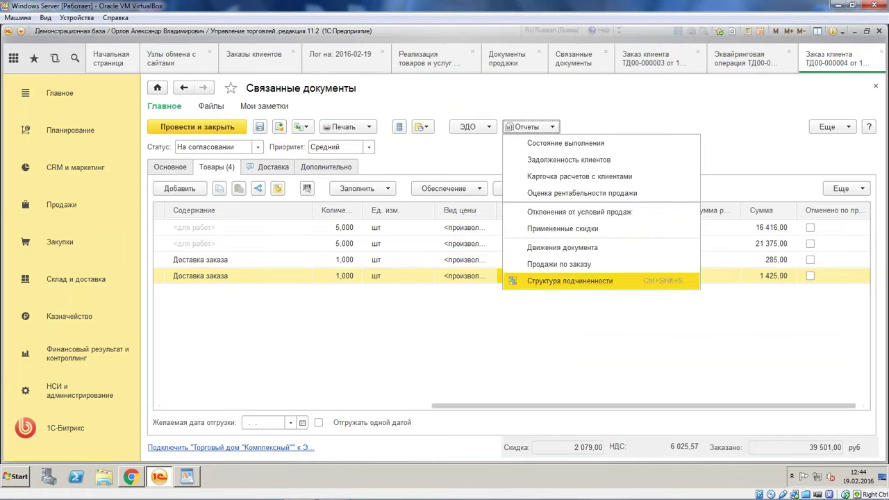
pyautogui.click(237, 164)
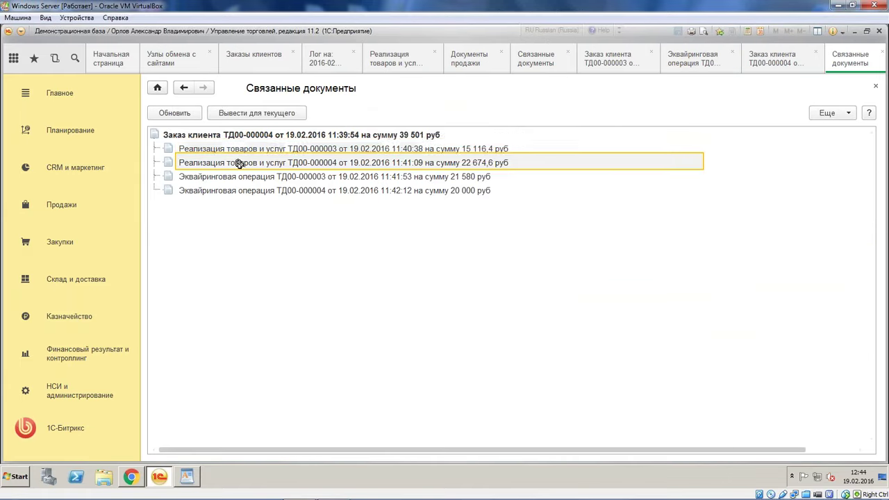
pyautogui.click(238, 178)
pyautogui.click(240, 193)
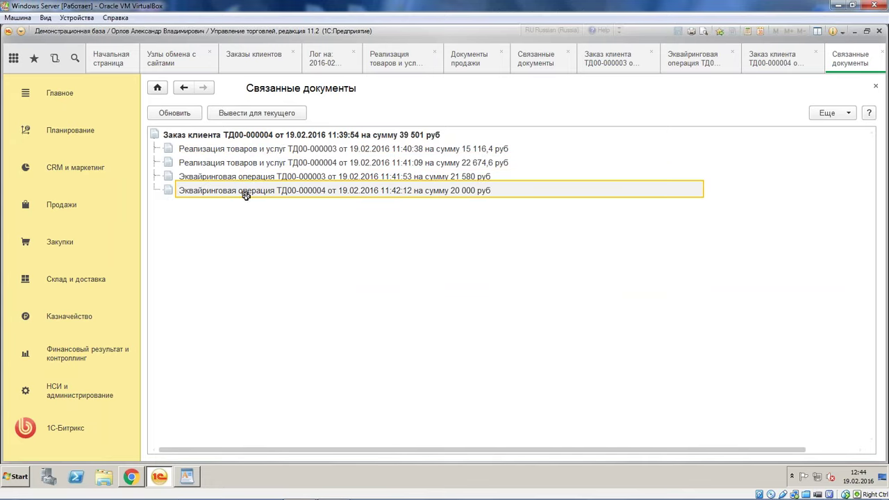
pyautogui.click(279, 151)
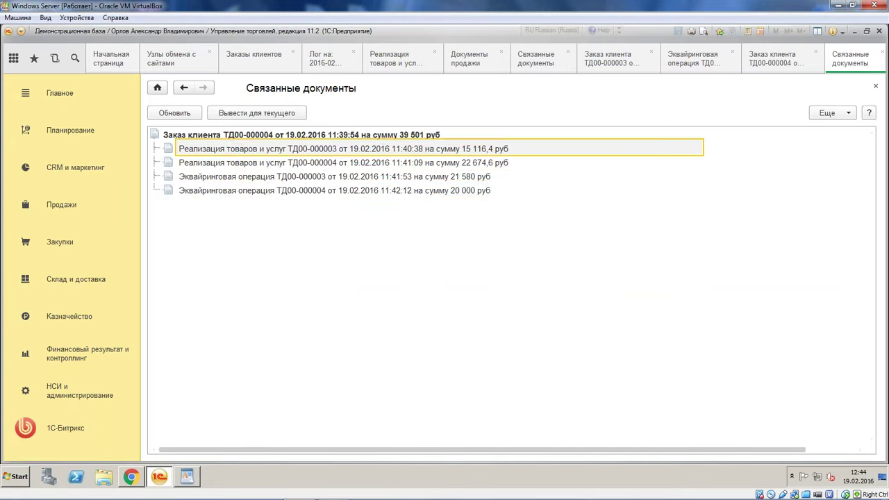
pyautogui.click(215, 149)
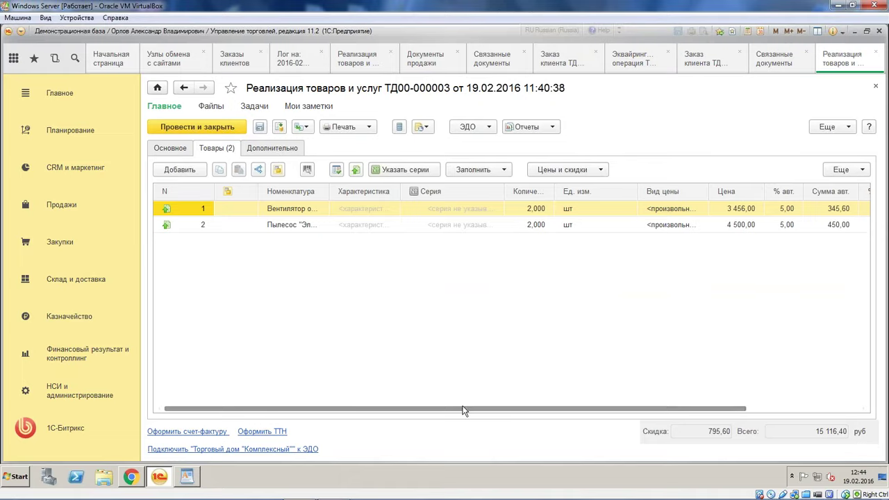
# Confirm that sale ТД00-000003's Сумма доставки on the Дополнительно tab is 300
pyautogui.moveTo(462, 409); pyautogui.dragTo(573, 410)
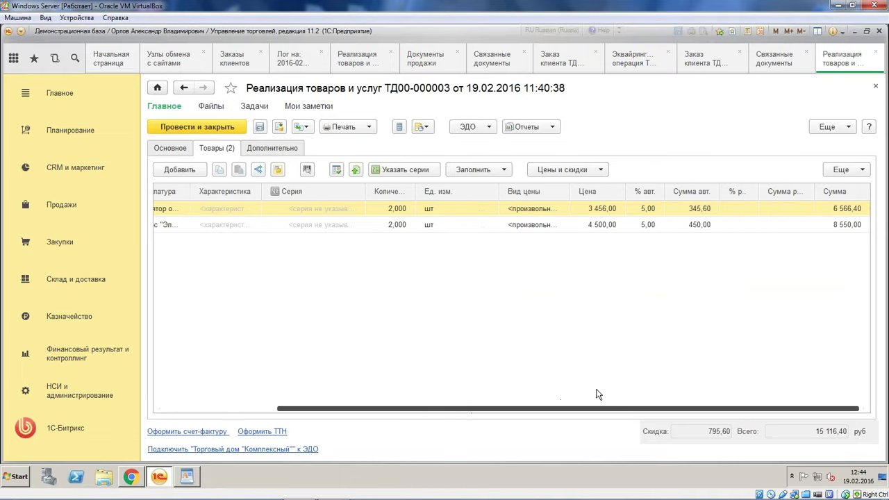
pyautogui.click(280, 147)
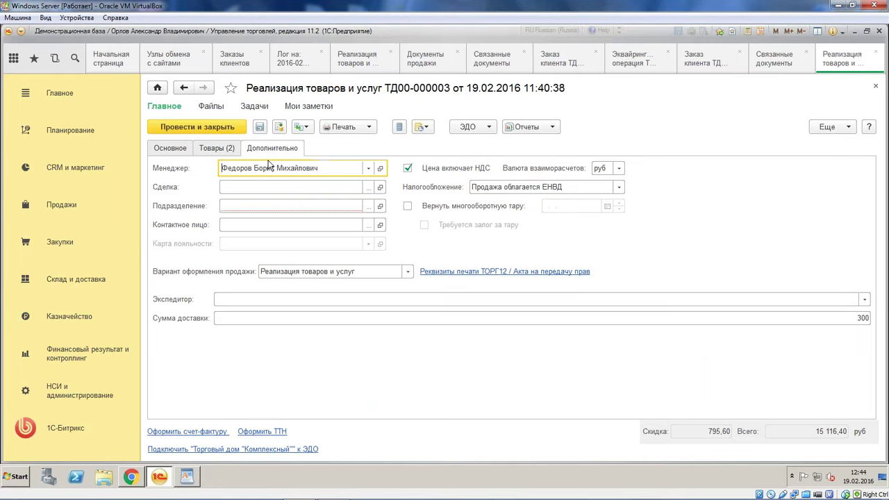
pyautogui.click(853, 317)
pyautogui.moveTo(853, 317); pyautogui.dragTo(873, 317)
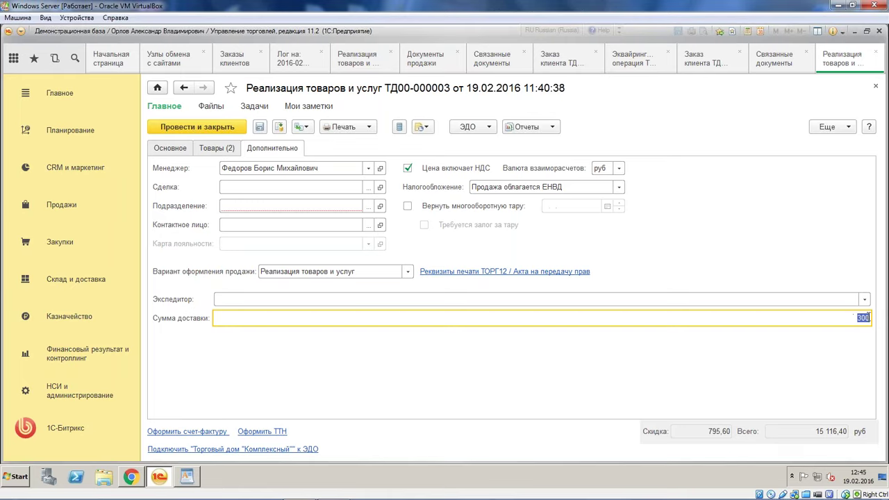
pyautogui.click(821, 318)
pyautogui.moveTo(820, 318); pyautogui.dragTo(872, 314)
pyautogui.click(852, 318)
# Go back to the sale's goods lines, then return to order ТД00-000004's linked documents
pyautogui.click(217, 150)
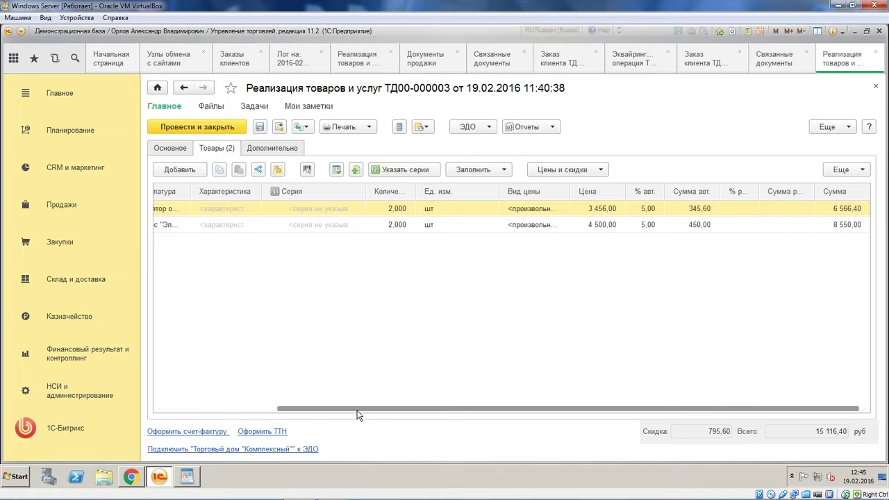
pyautogui.moveTo(357, 414); pyautogui.dragTo(221, 420)
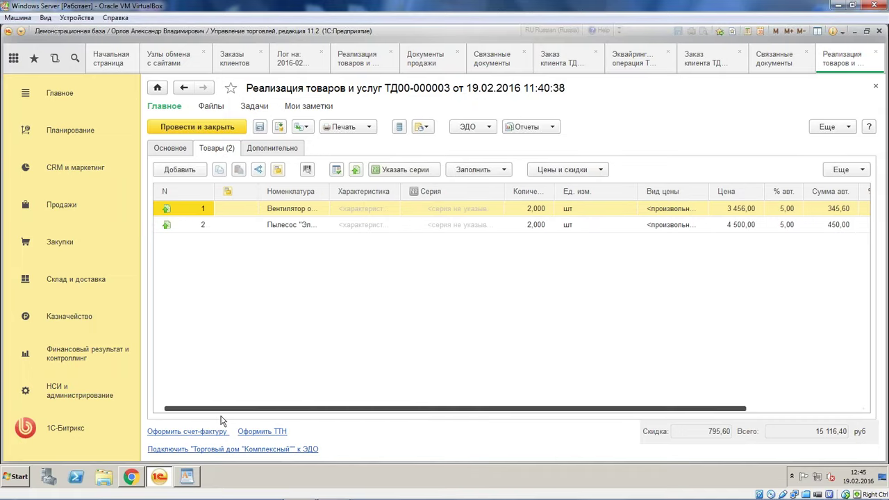
pyautogui.click(853, 410)
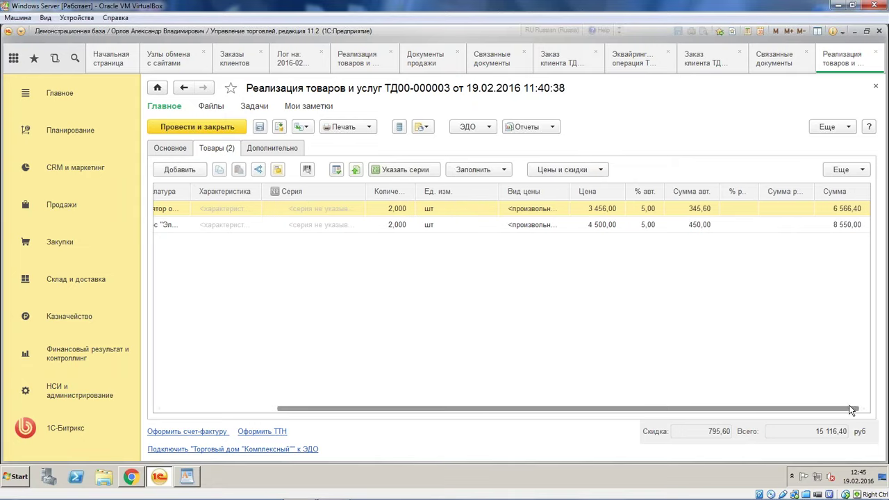
pyautogui.click(765, 60)
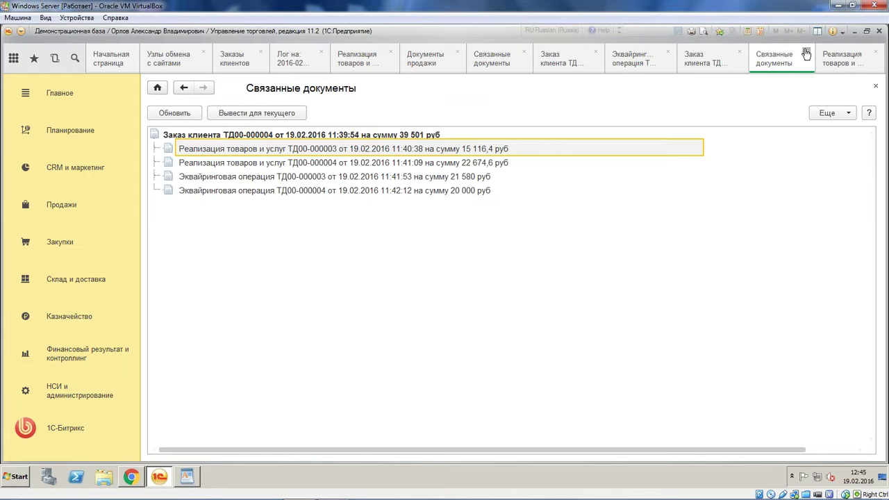